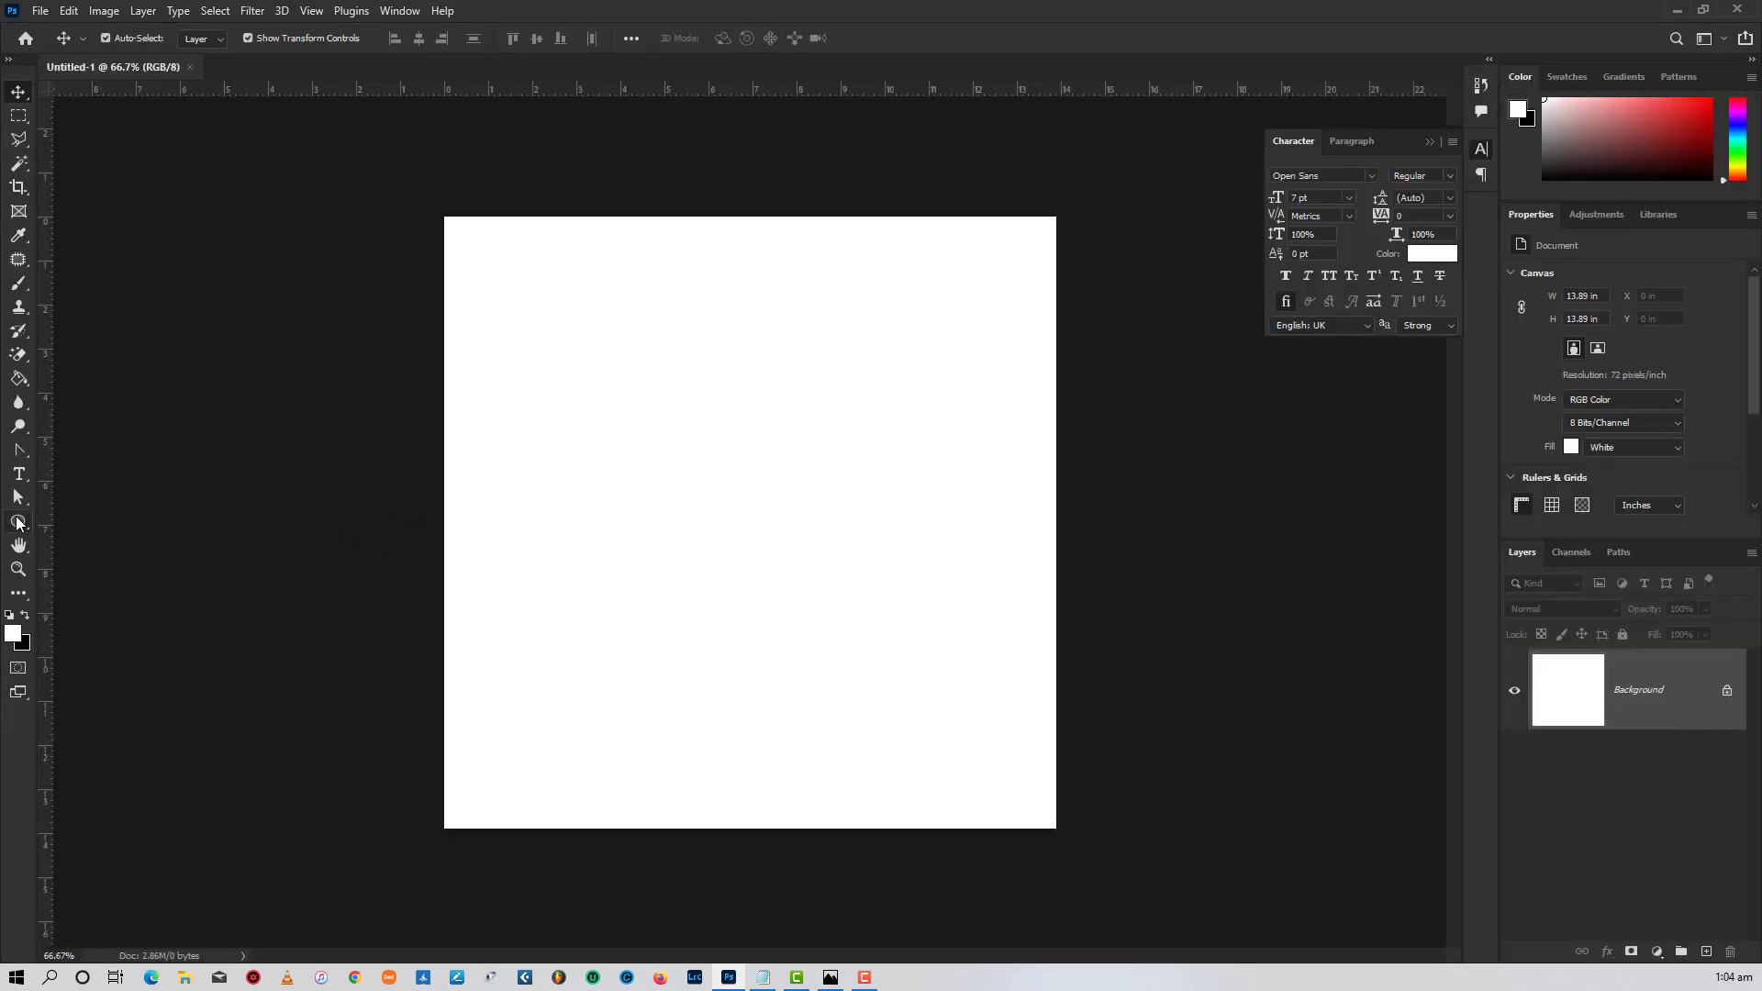
# - Draw a circle of about 97 px in the left part of the canvas and fill it with yellow
pyautogui.moveTo(505, 548); pyautogui.dragTo(565, 610)
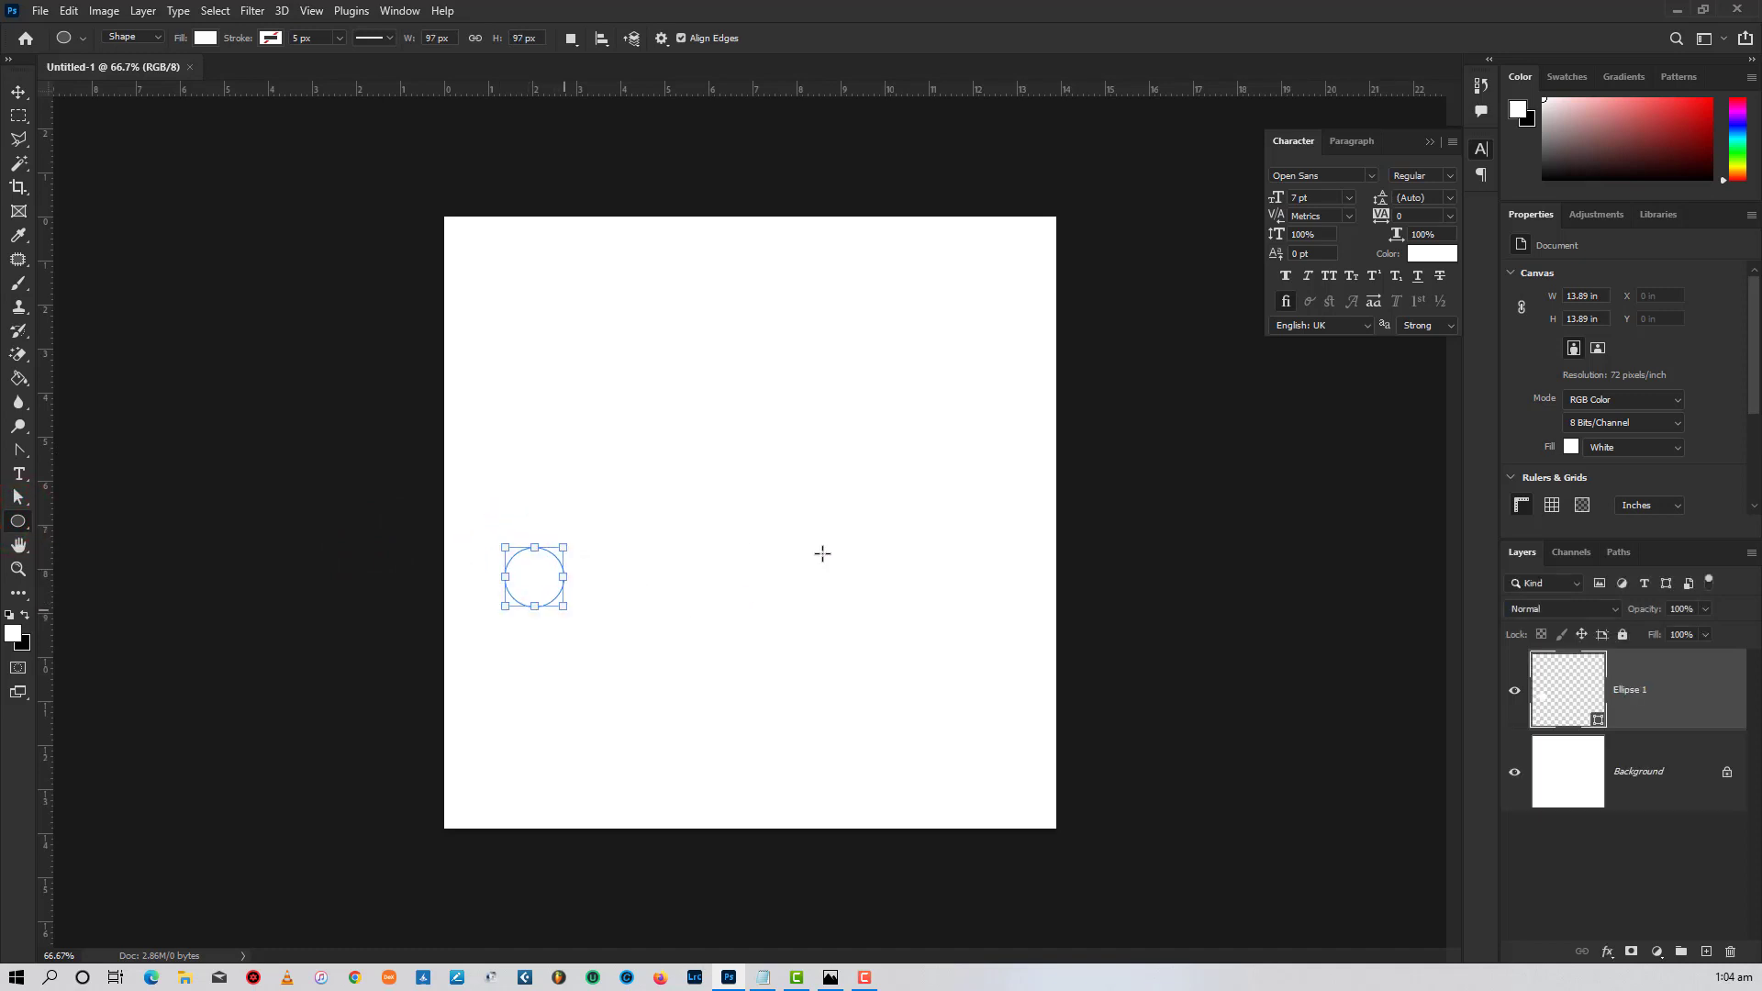
pyautogui.click(1568, 408)
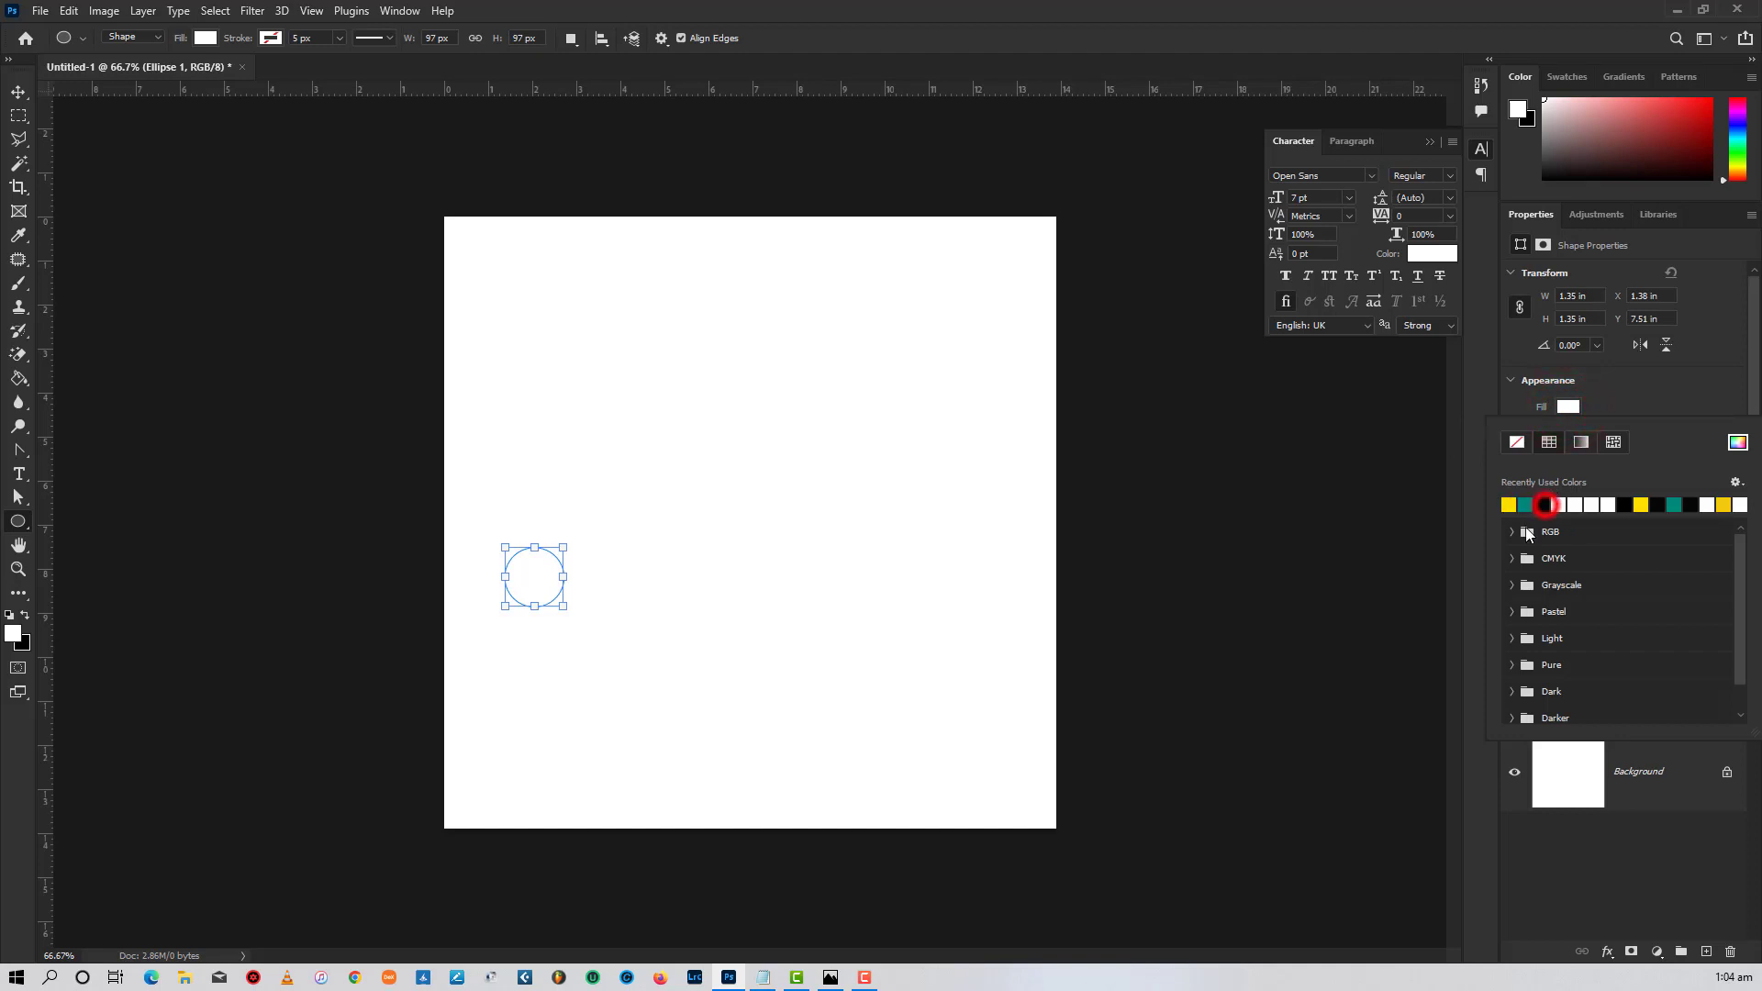
pyautogui.click(1508, 504)
pyautogui.click(19, 92)
pyautogui.click(236, 271)
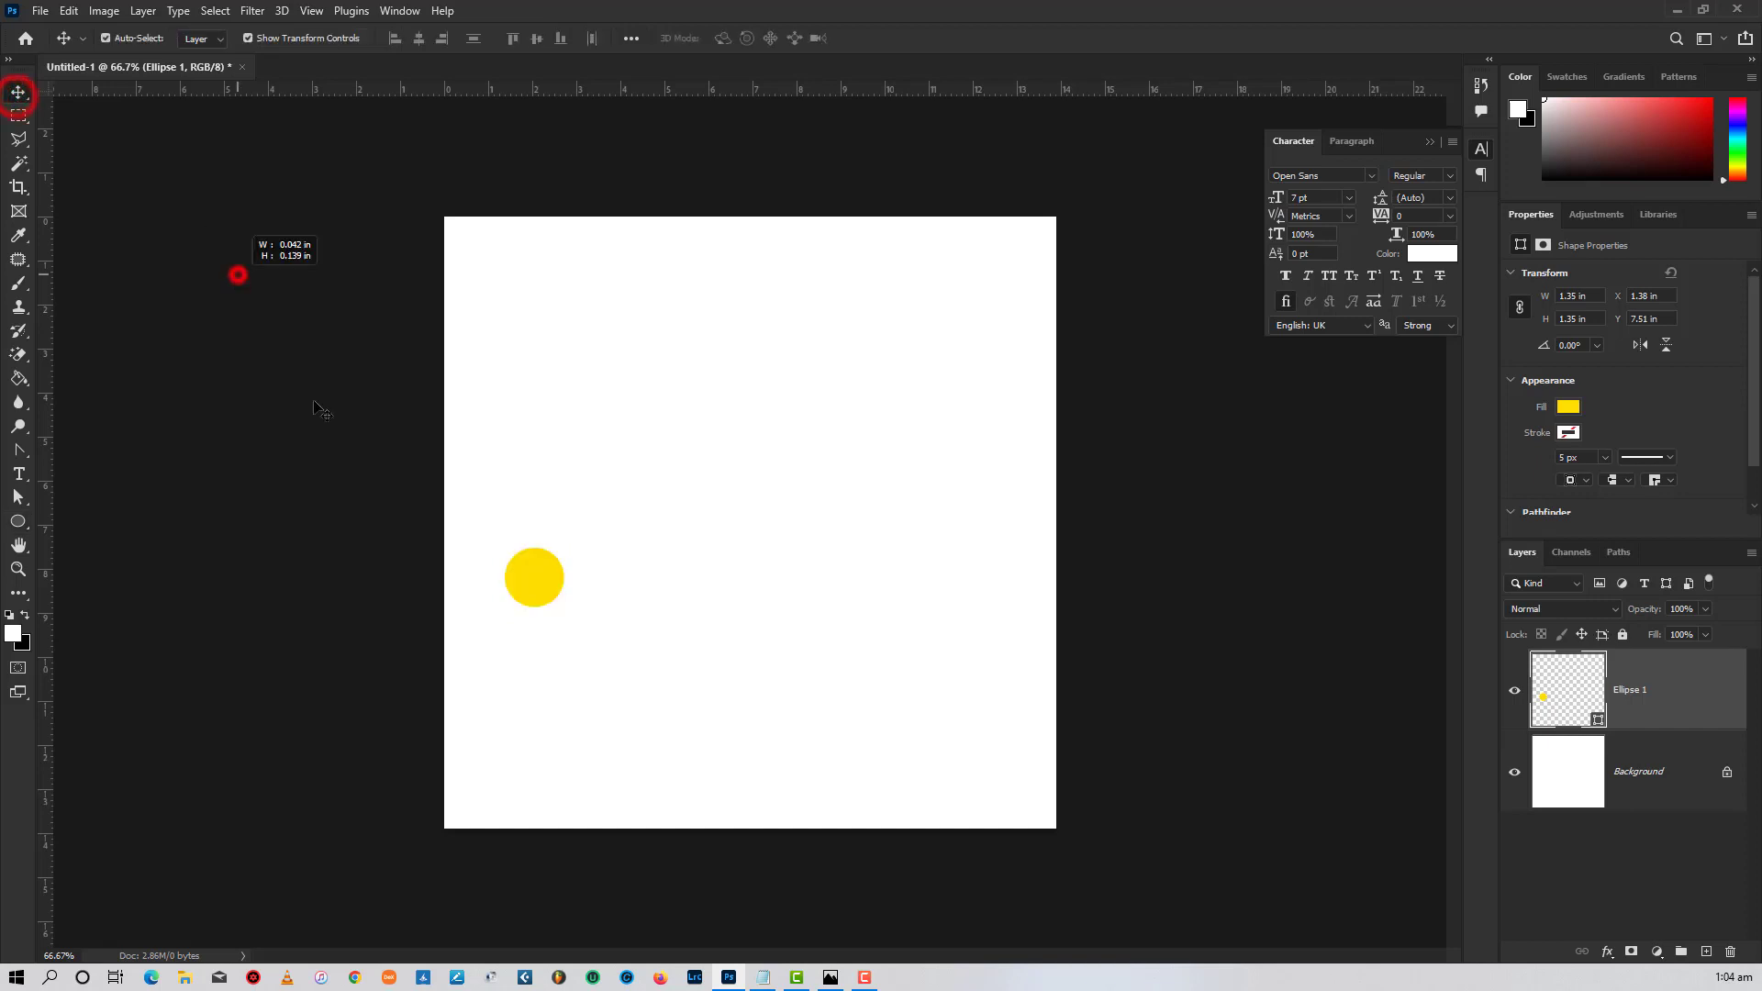
# - Duplicate the yellow circle twice to its right so that the three circles overlap in a row
pyautogui.click(539, 580)
pyautogui.moveTo(559, 581); pyautogui.dragTo(630, 575)
pyautogui.click(632, 585)
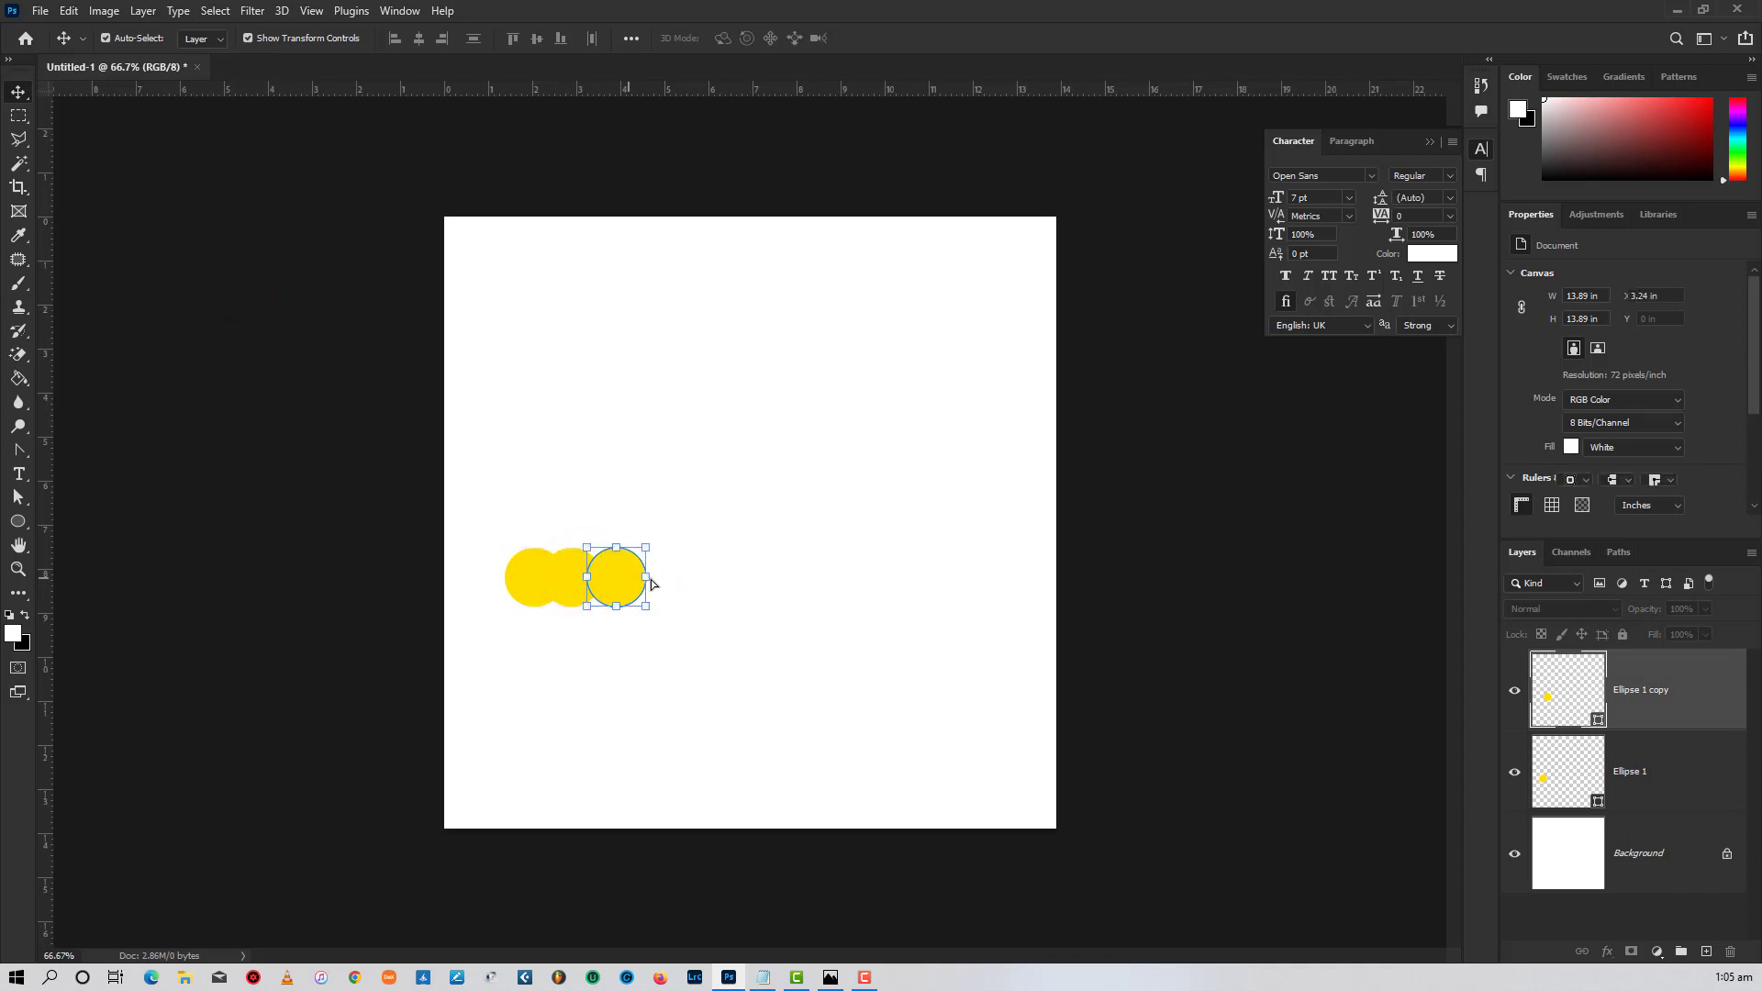
pyautogui.scroll(5, 648, 580)
pyautogui.click(759, 590)
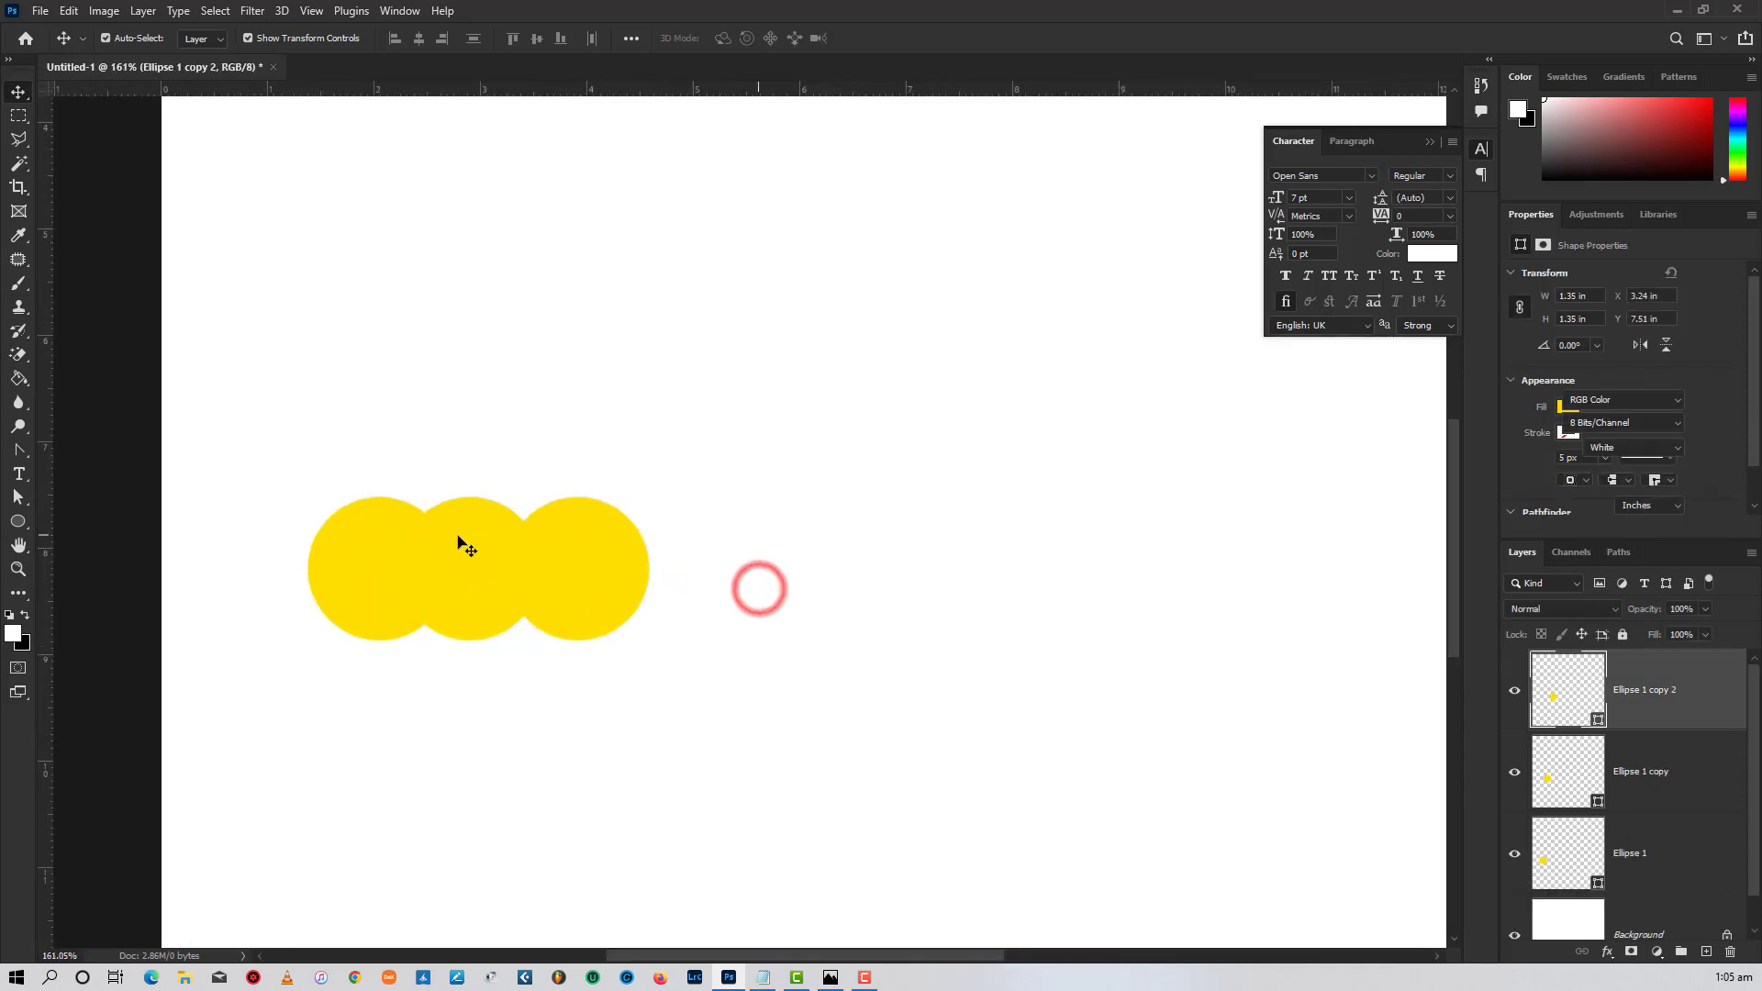
# - Shift the middle circle slightly down and the last circle slightly up to make the row uneven
pyautogui.moveTo(458, 535); pyautogui.dragTo(464, 549)
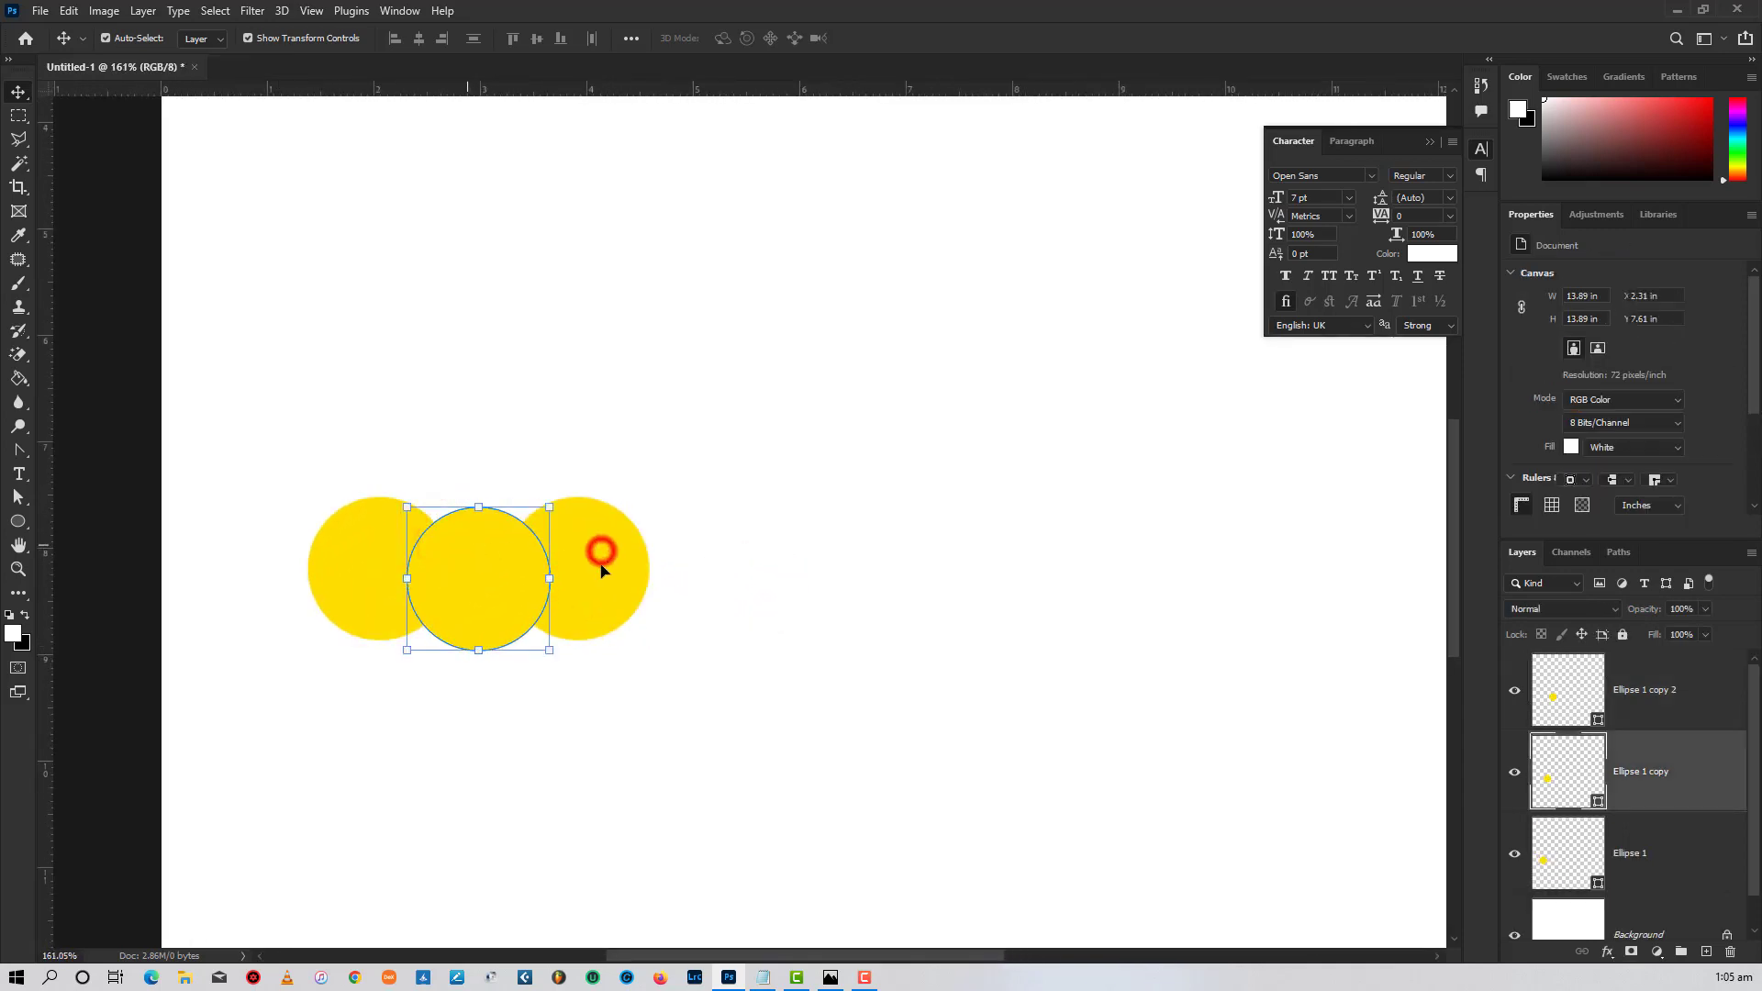
pyautogui.moveTo(601, 571); pyautogui.dragTo(598, 561)
pyautogui.click(786, 534)
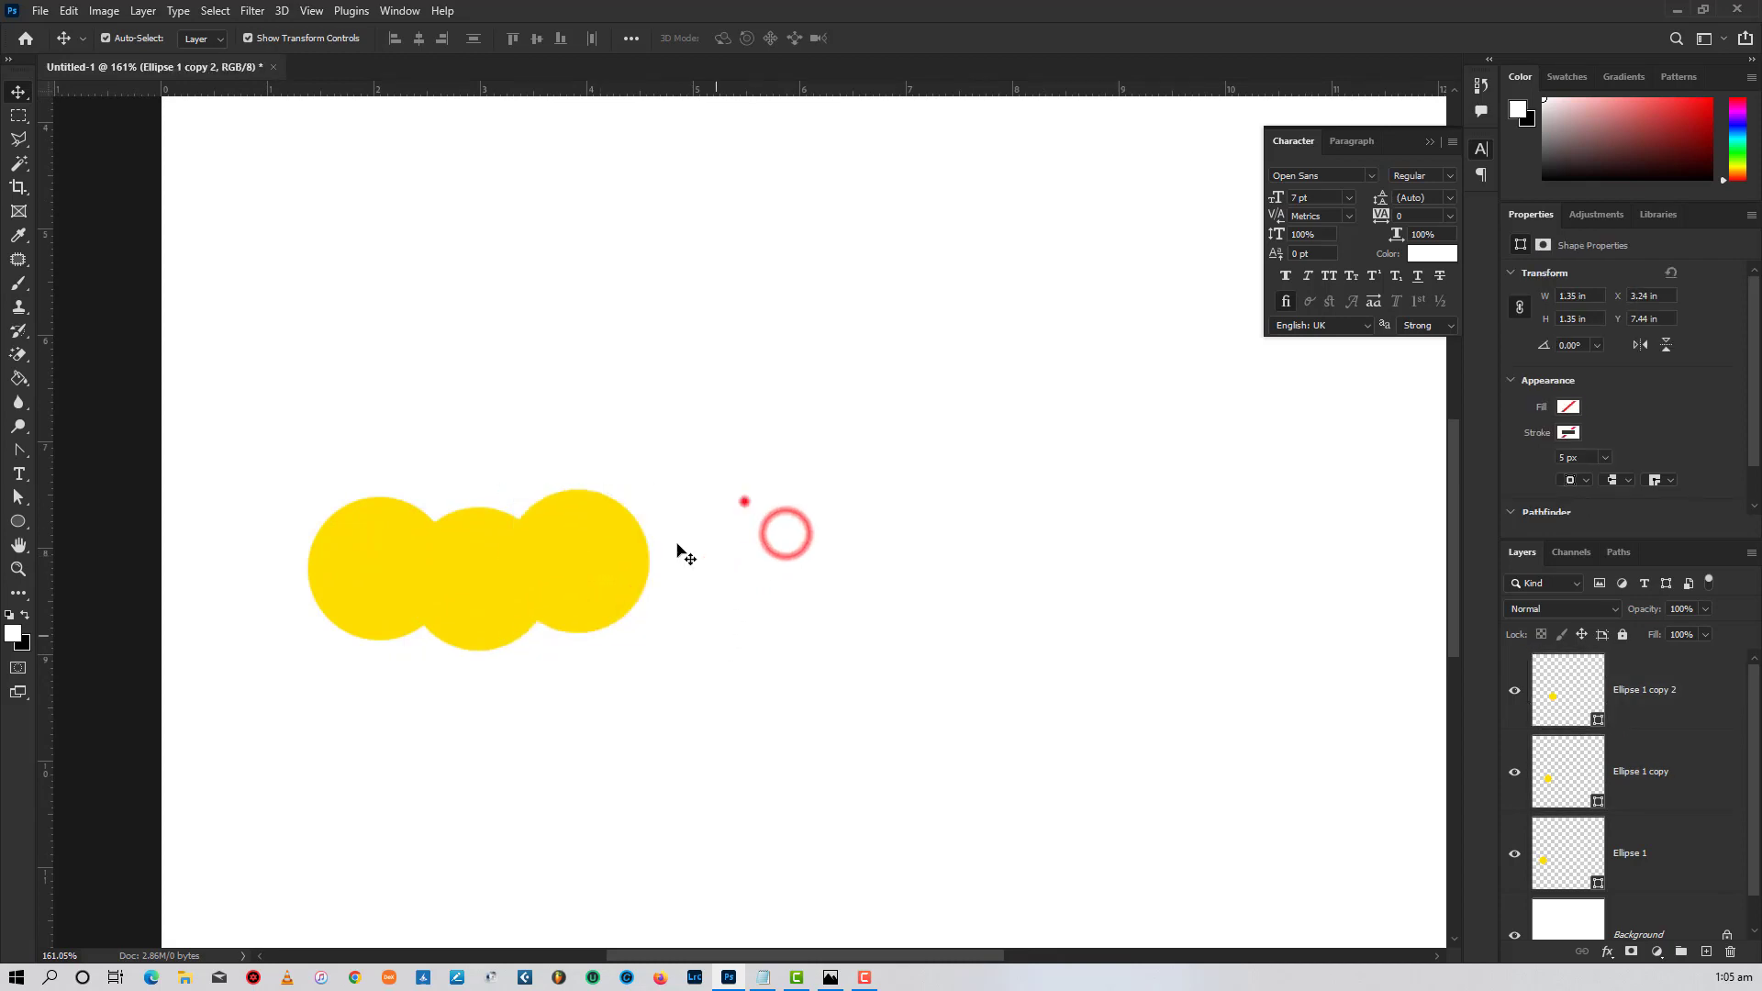
# - Duplicate the set of three circles repeatedly to the right to build an overlapping row of twelve circles
pyautogui.moveTo(318, 459); pyautogui.dragTo(662, 673)
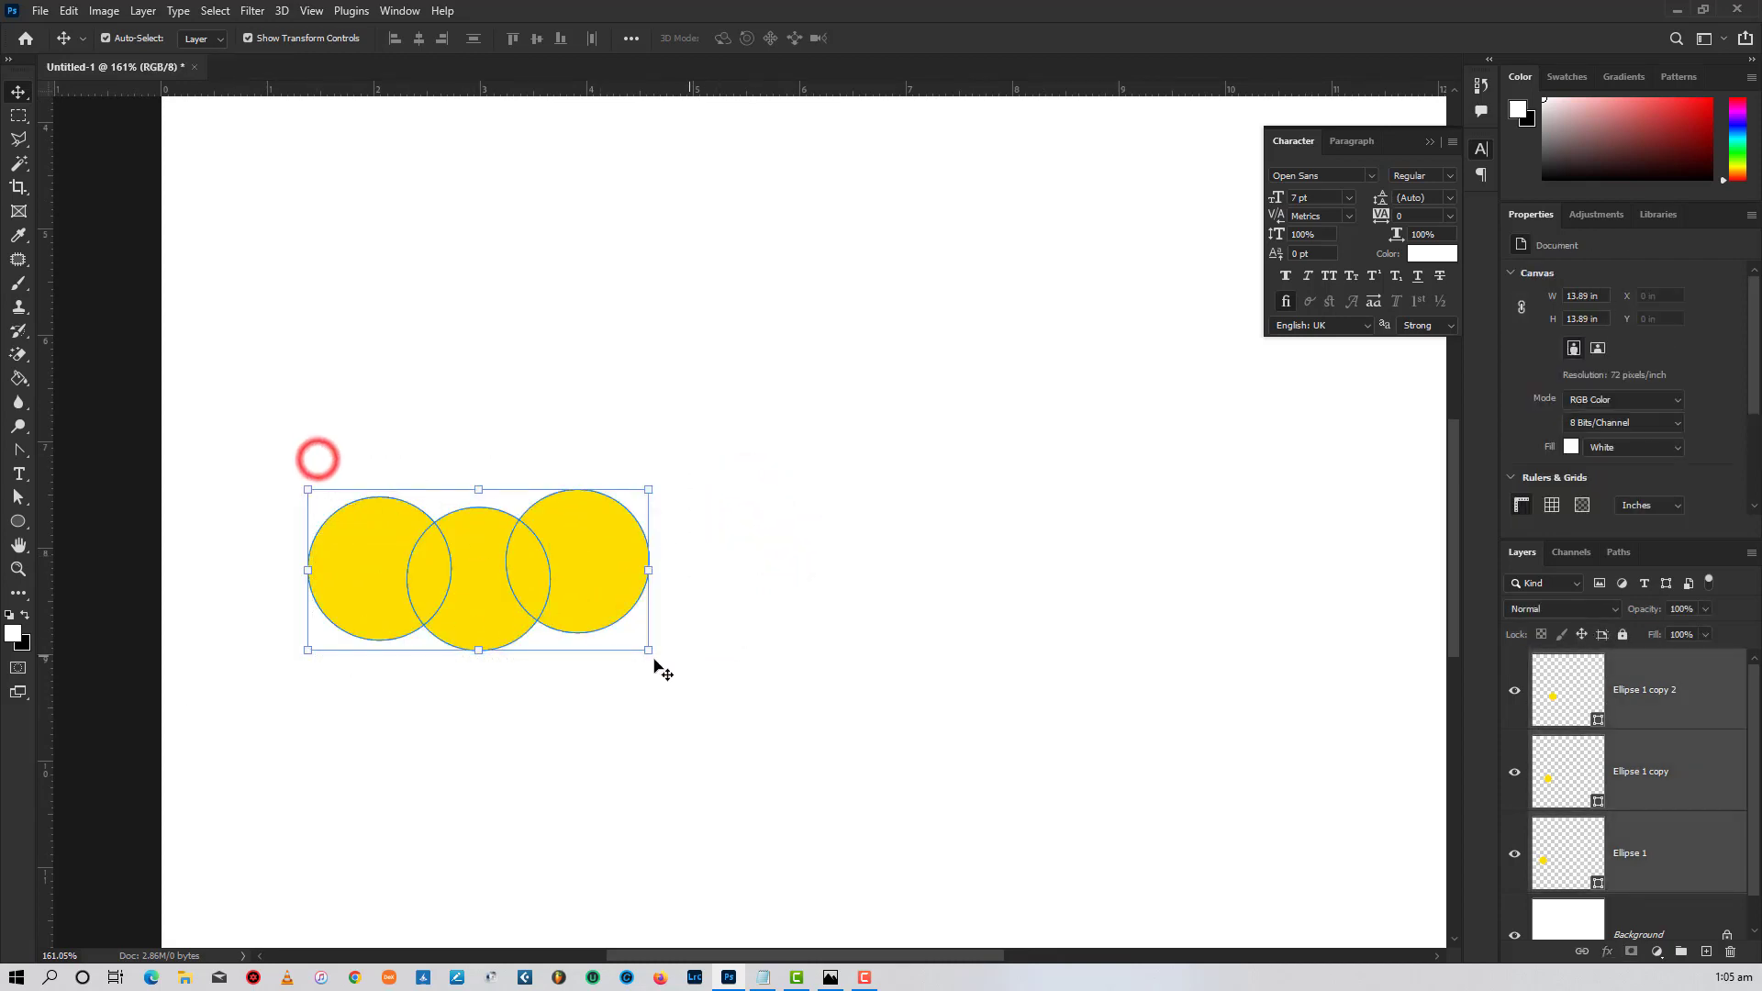
pyautogui.moveTo(484, 580); pyautogui.dragTo(777, 575)
pyautogui.moveTo(889, 576); pyautogui.dragTo(1121, 574)
pyautogui.scroll(-1, 1145, 575)
pyautogui.scroll(-1, 1143, 570)
pyautogui.scroll(-2, 869, 618)
pyautogui.click(928, 680)
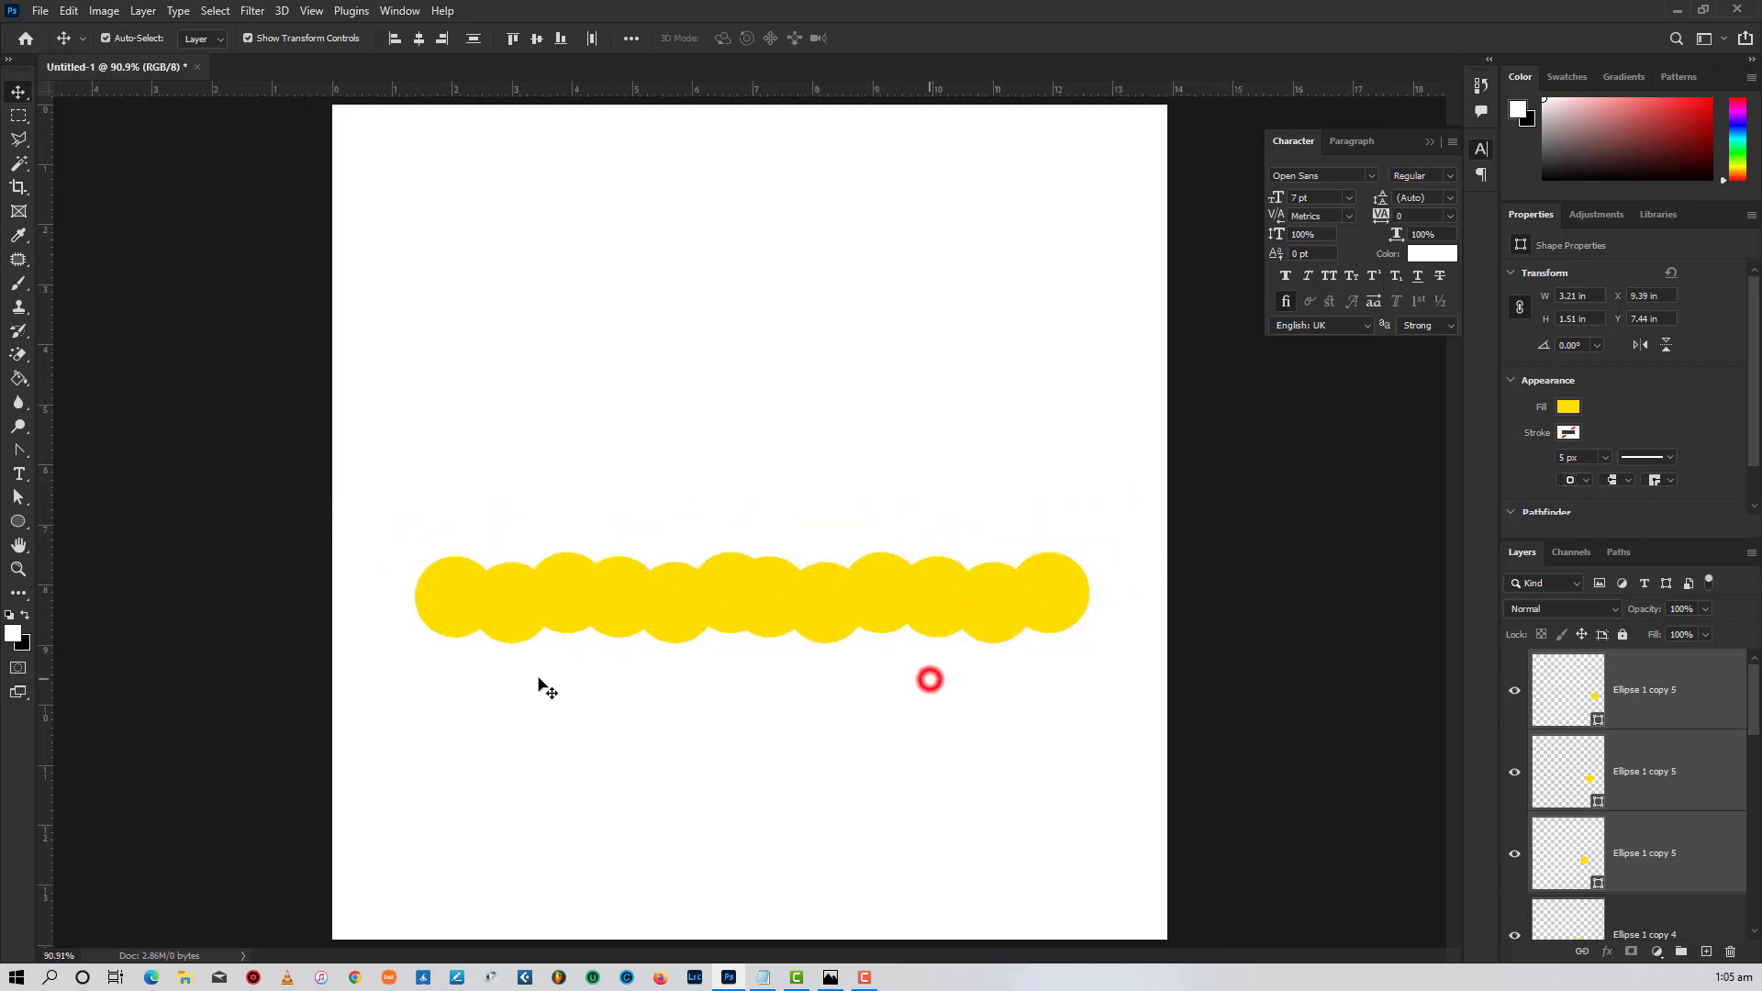
# - Add three duplicated circles to the row's left end and move the whole row lower so it spans the canvas width
pyautogui.moveTo(358, 532); pyautogui.dragTo(405, 622)
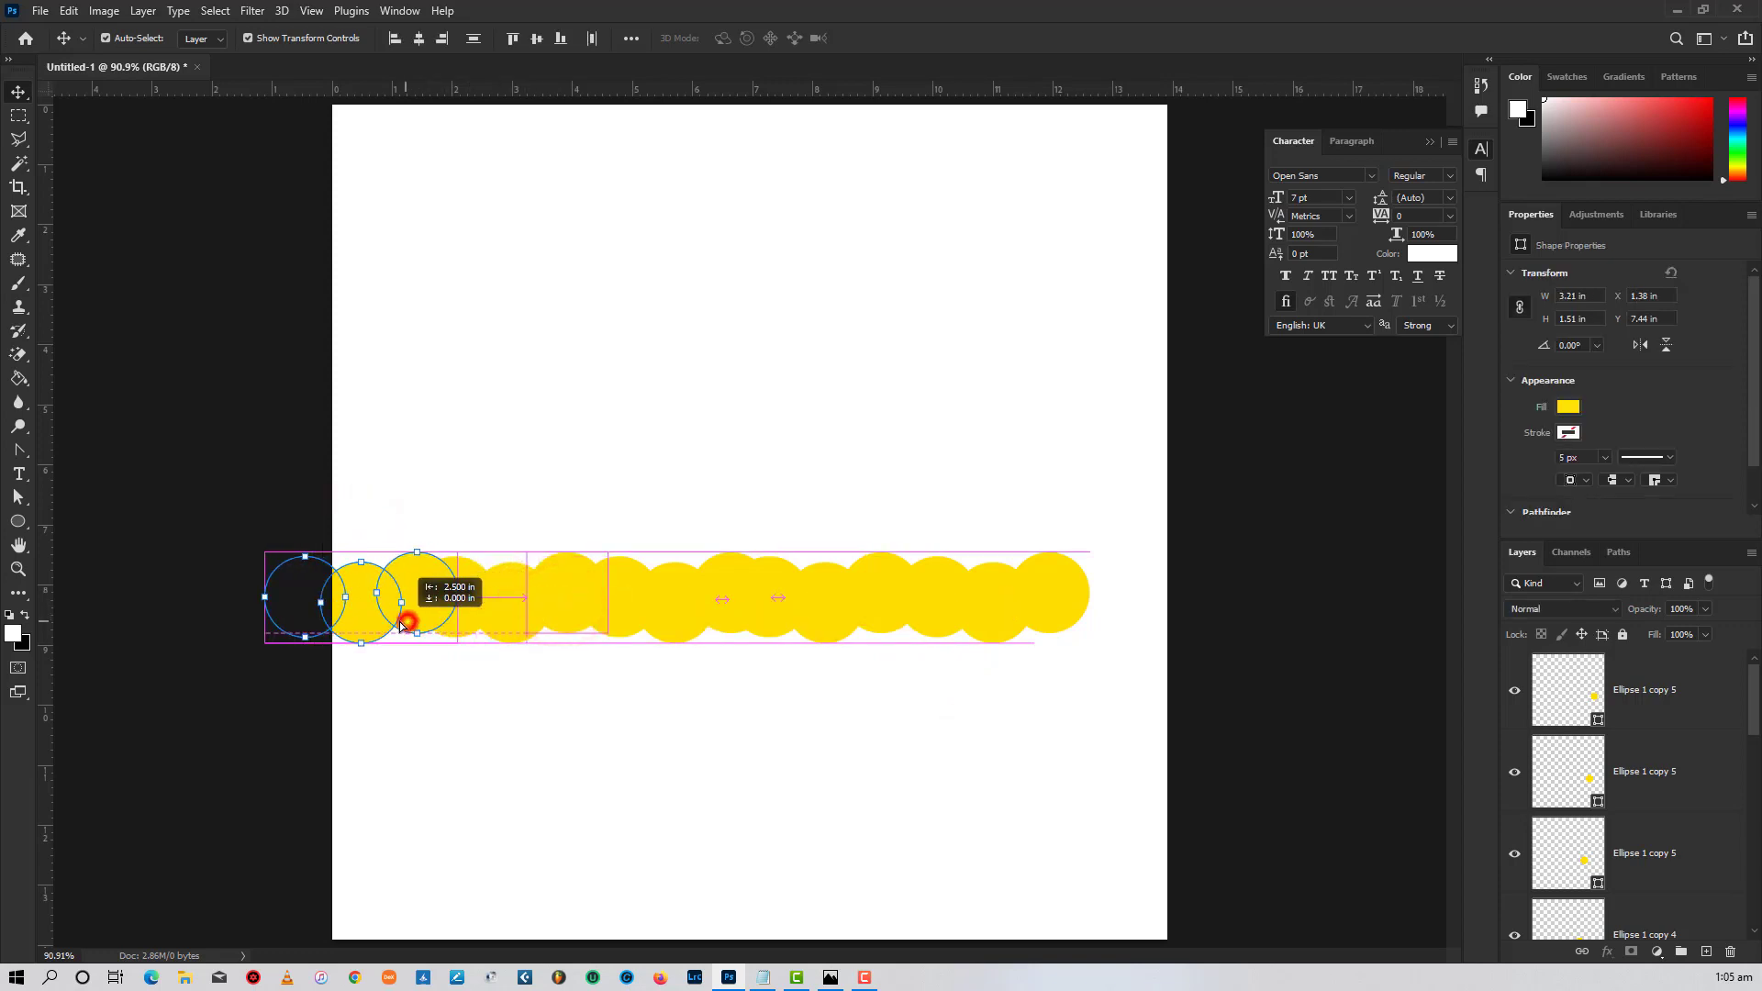
pyautogui.moveTo(1122, 514); pyautogui.dragTo(224, 674)
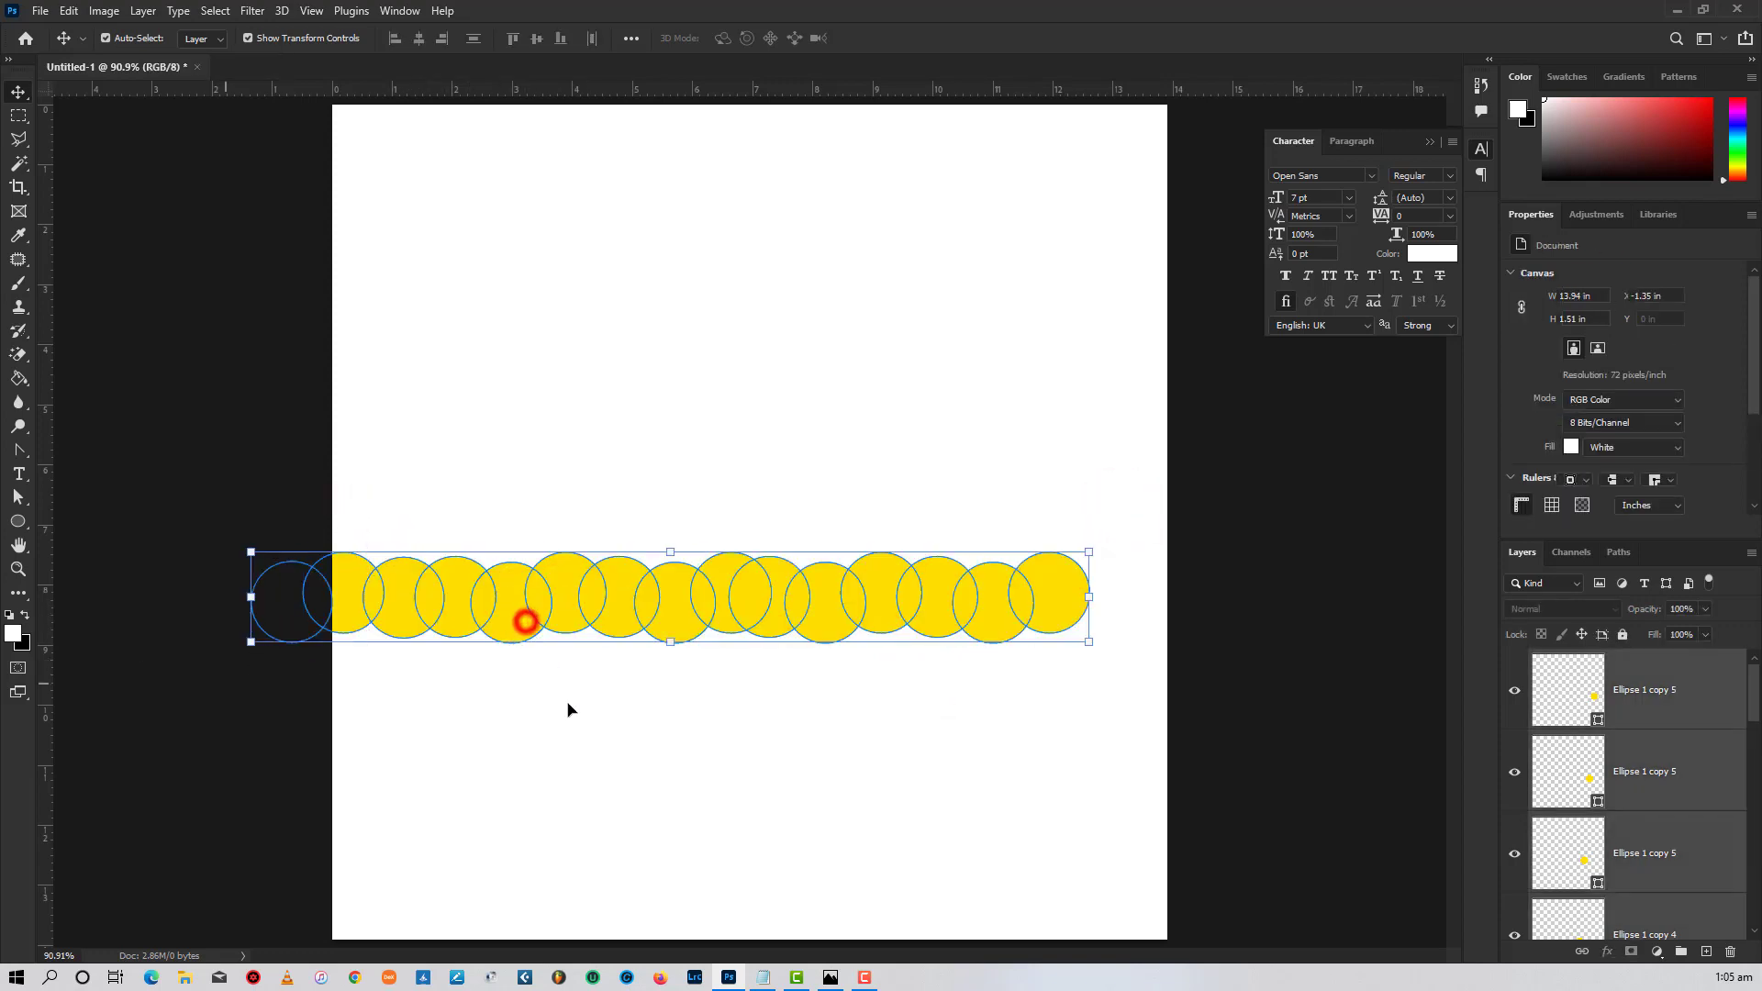
pyautogui.moveTo(568, 709); pyautogui.dragTo(346, 762)
pyautogui.click(250, 389)
pyautogui.click(728, 785)
pyautogui.hotkey('ctrl', 'z')
pyautogui.click(1208, 673)
pyautogui.moveTo(257, 629); pyautogui.dragTo(1249, 845)
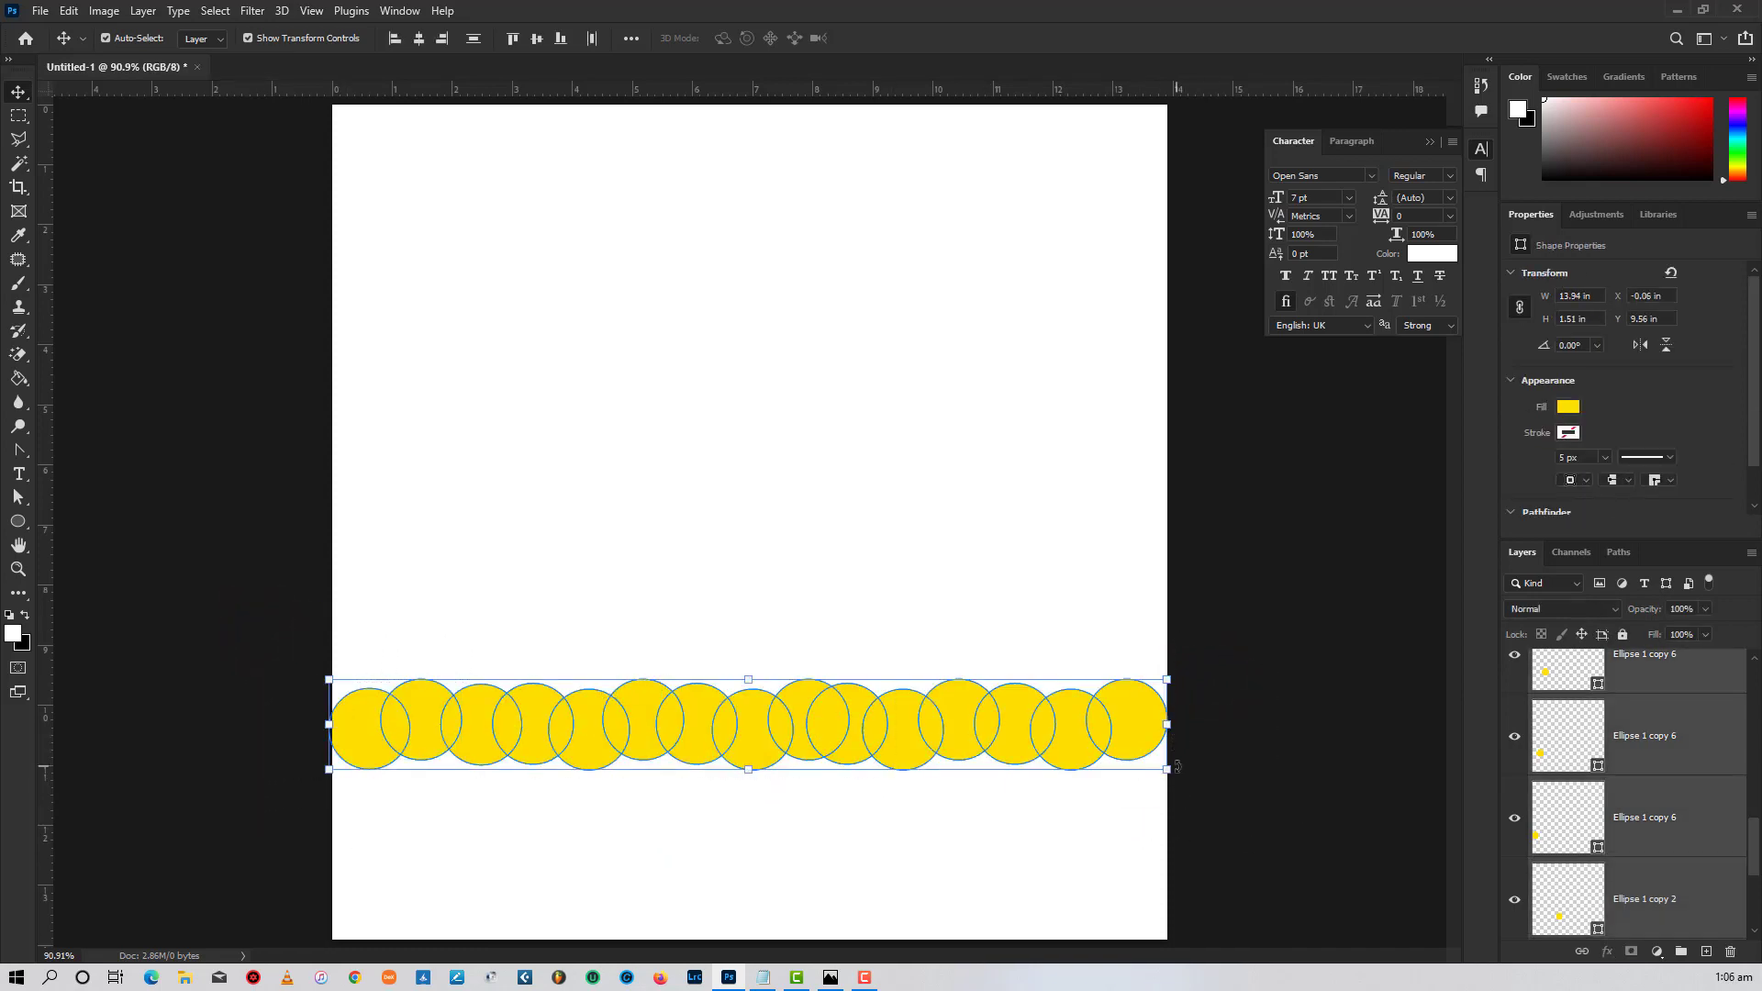
# - Scale the selected circle row to about 103.97% and place it centred along the canvas's bottom edge
pyautogui.moveTo(1164, 772); pyautogui.dragTo(1198, 773)
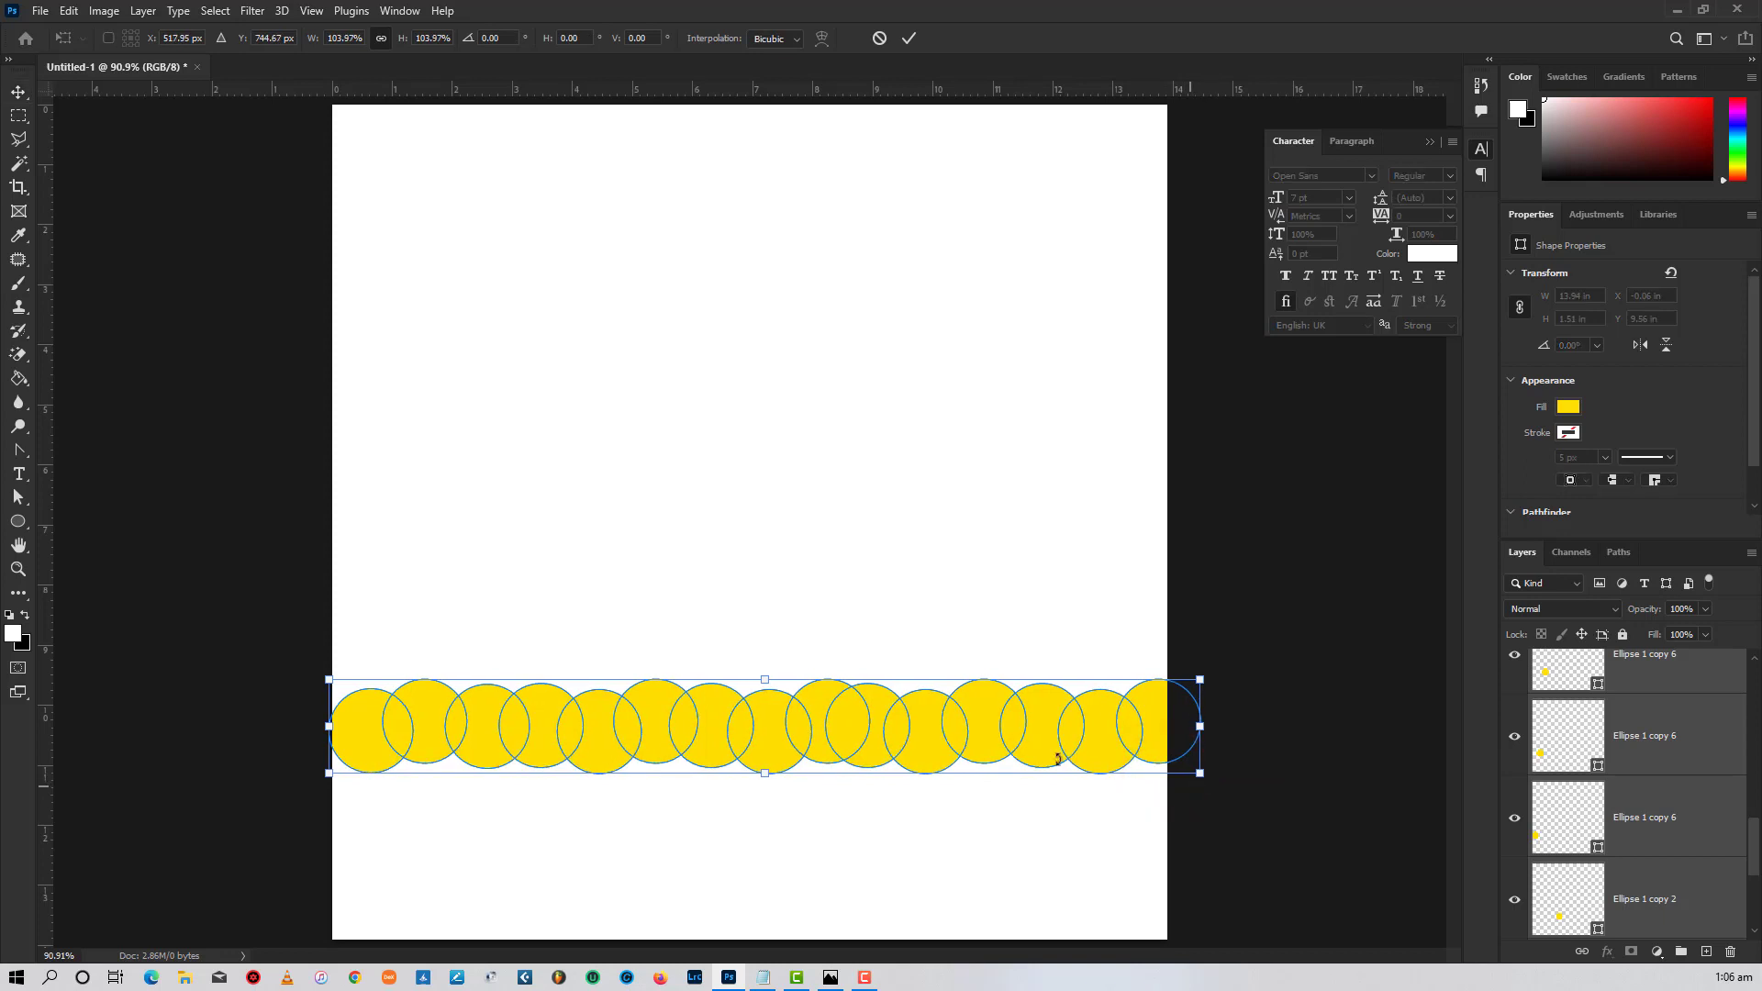
pyautogui.moveTo(994, 746); pyautogui.dragTo(984, 936)
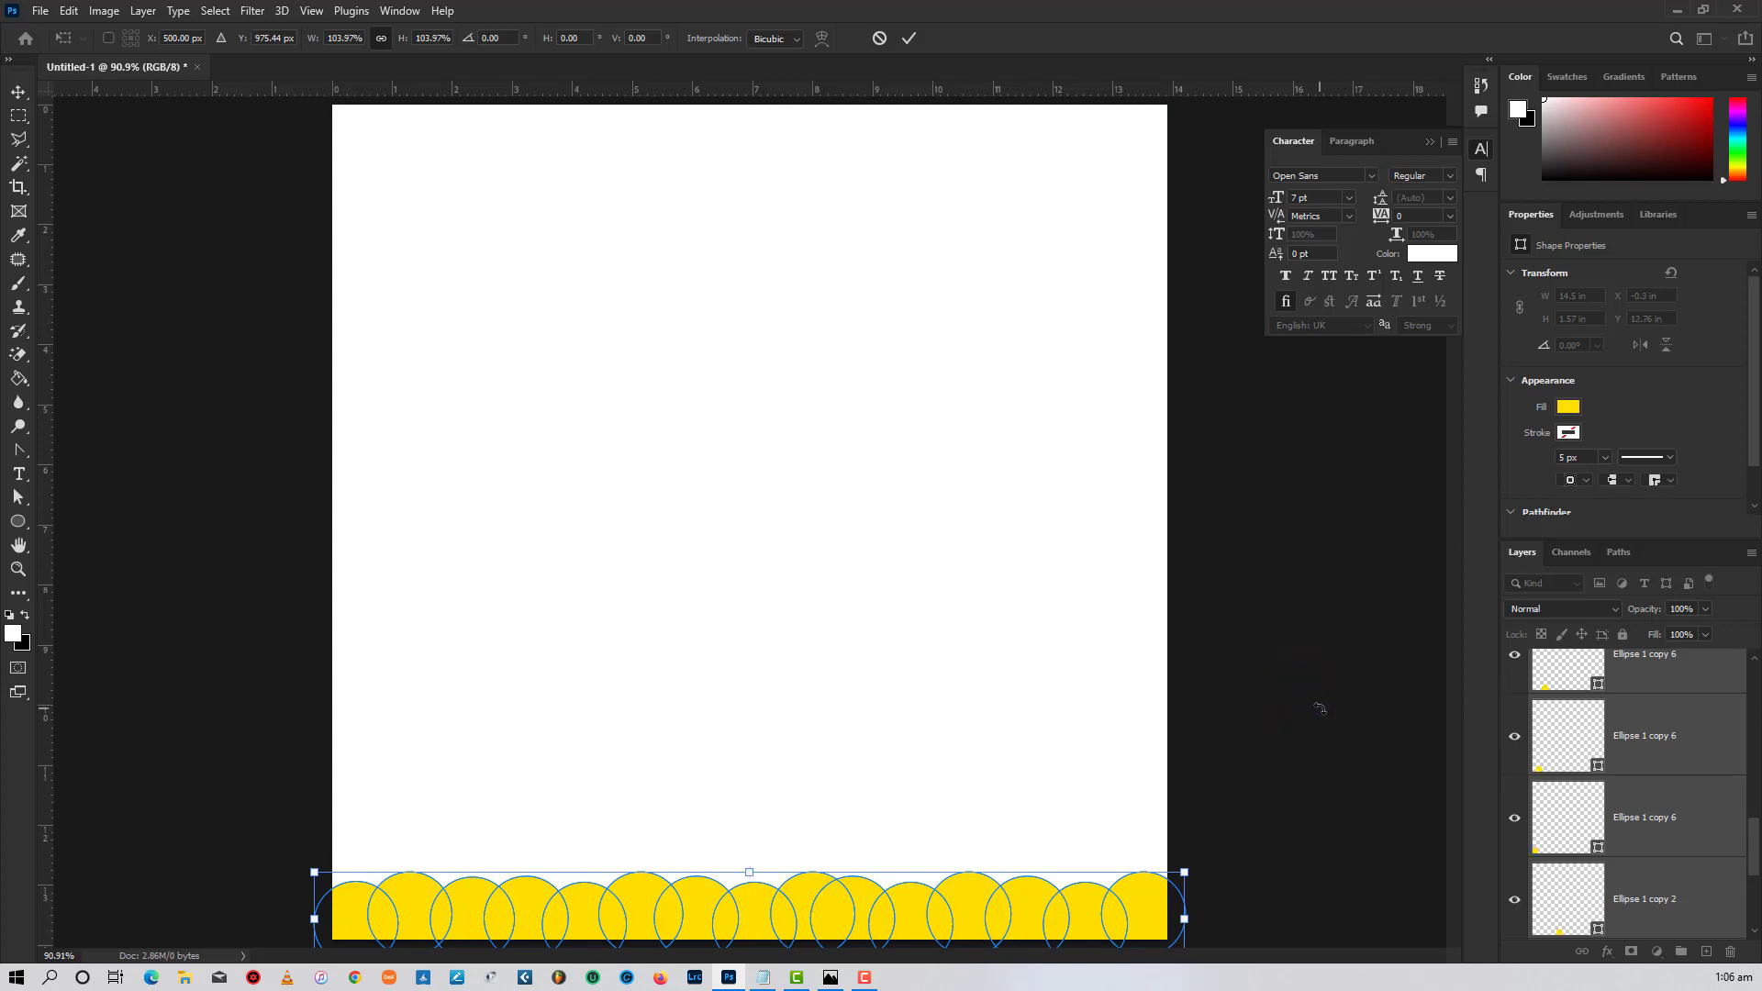
pyautogui.press('Return')
pyautogui.click(1007, 735)
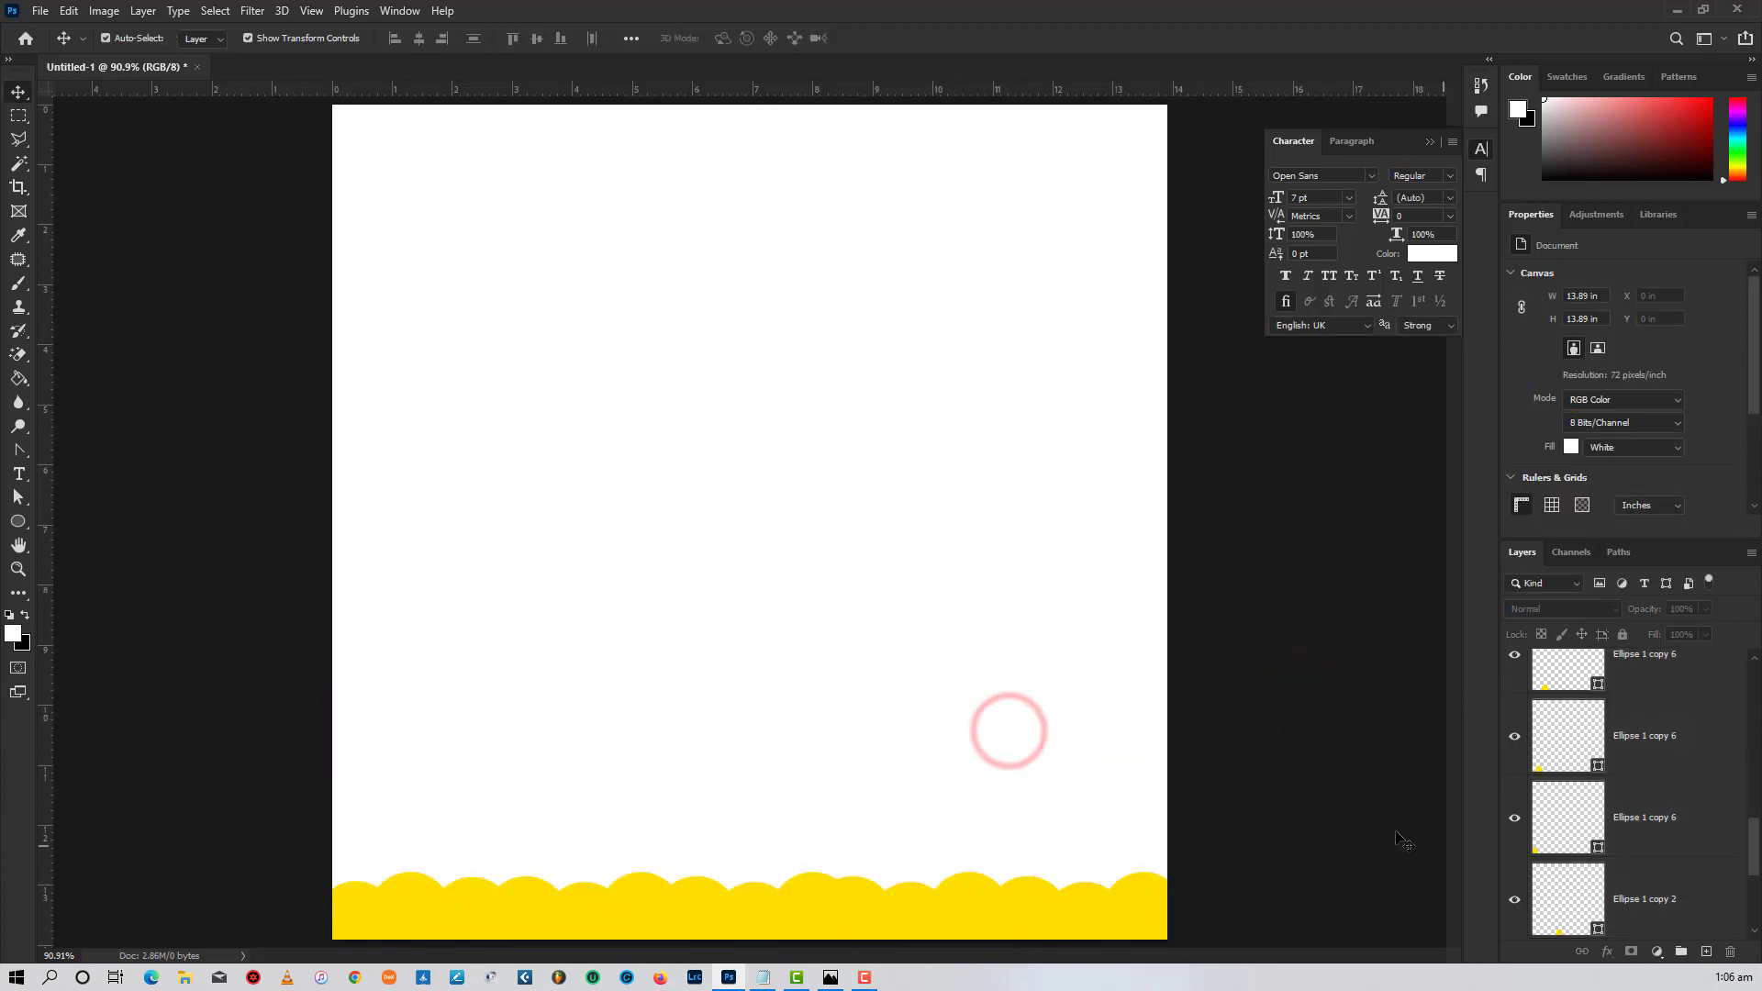
# - Select all the circle layers from Ellipse 1 copy 5 down to Ellipse 1 and group them
pyautogui.moveTo(1396, 822); pyautogui.dragTo(167, 946)
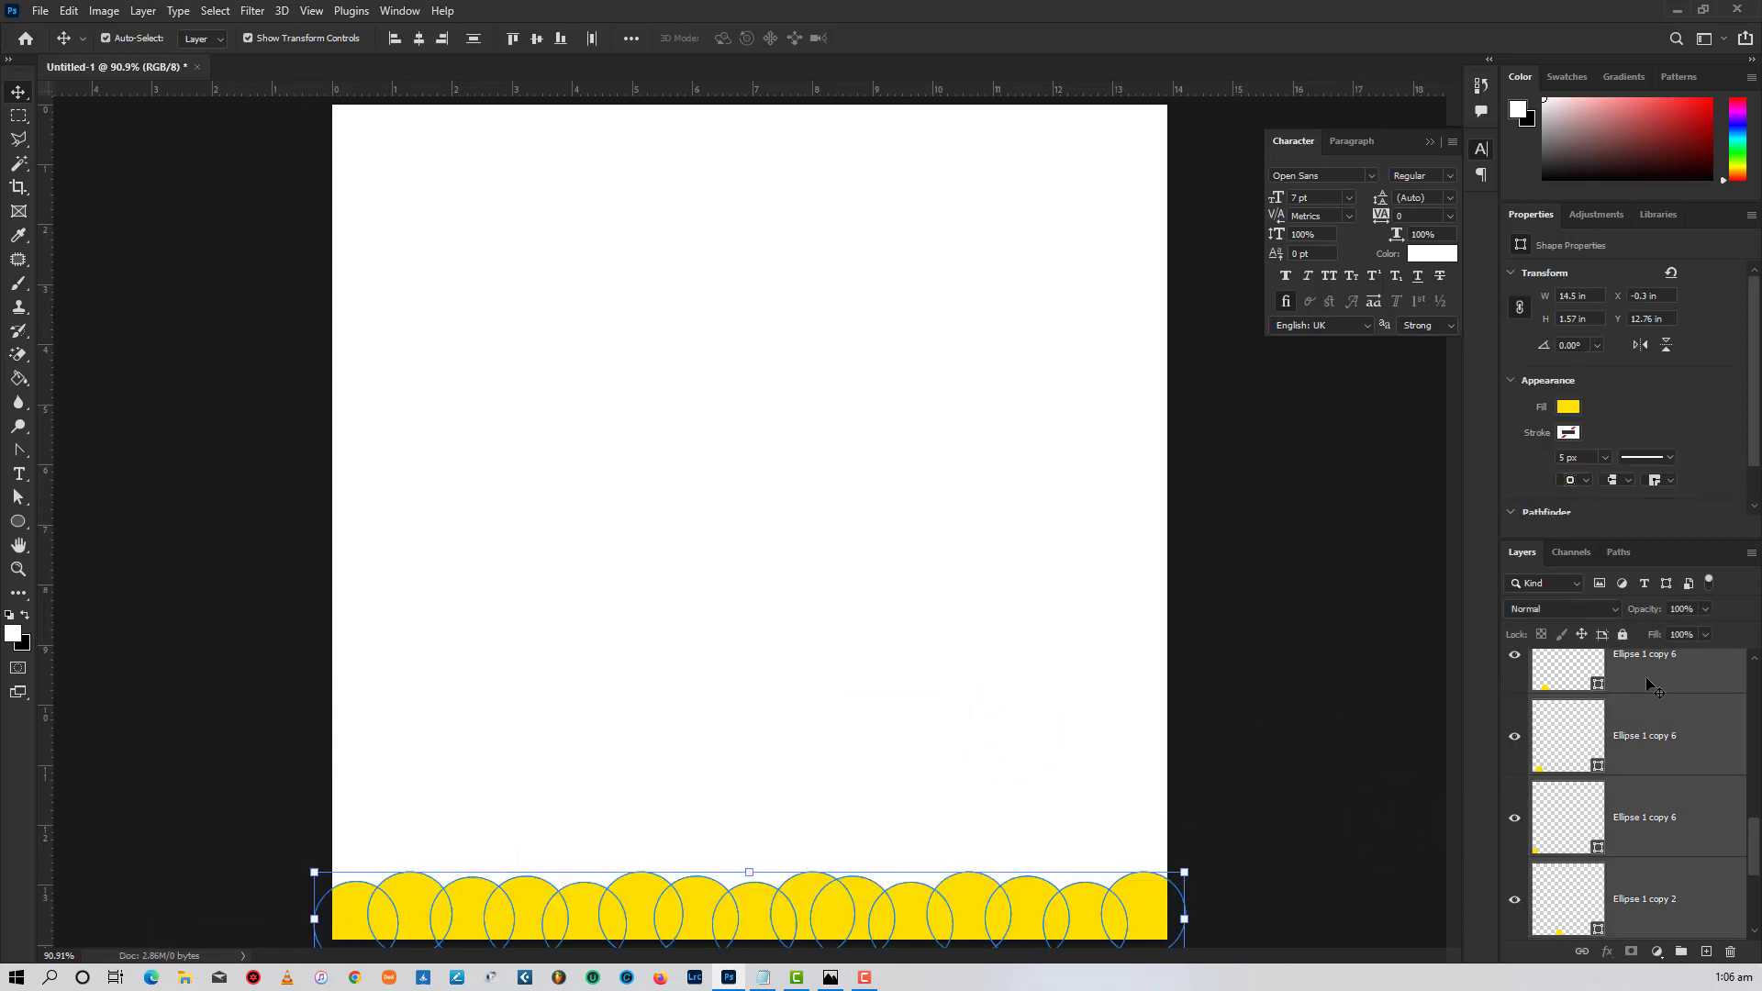
pyautogui.scroll(3, 1652, 682)
pyautogui.scroll(1, 1652, 682)
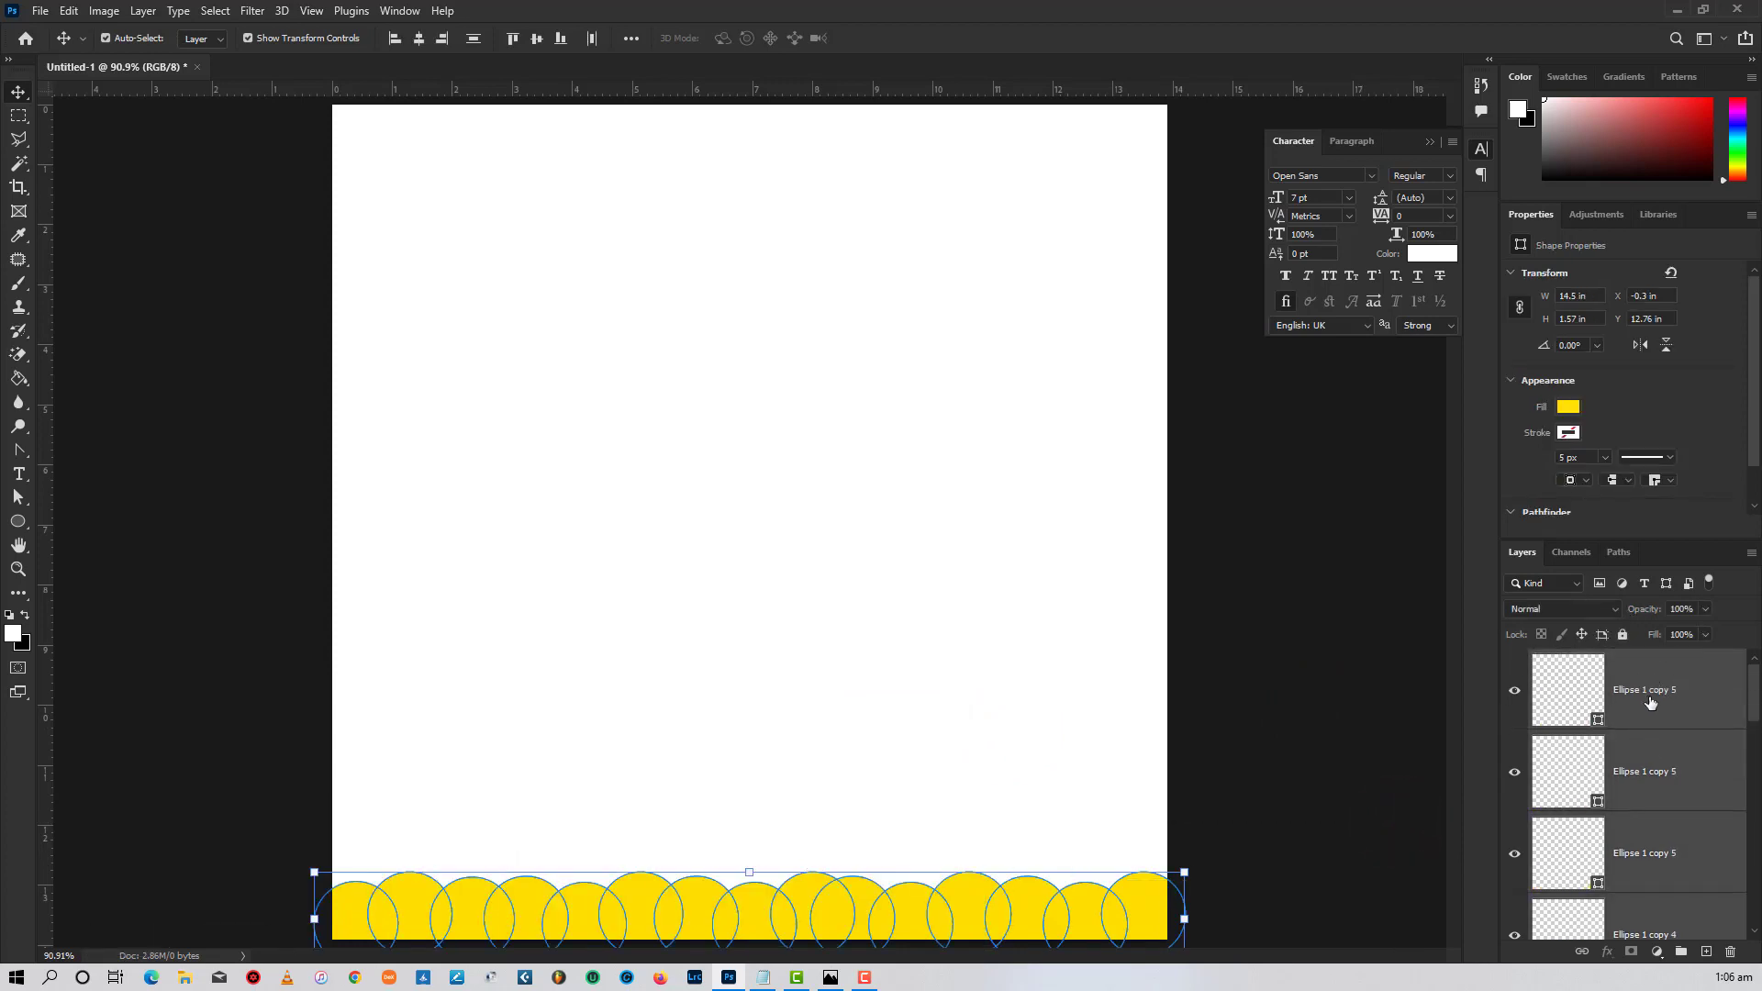
pyautogui.click(1706, 770)
pyautogui.click(1664, 696)
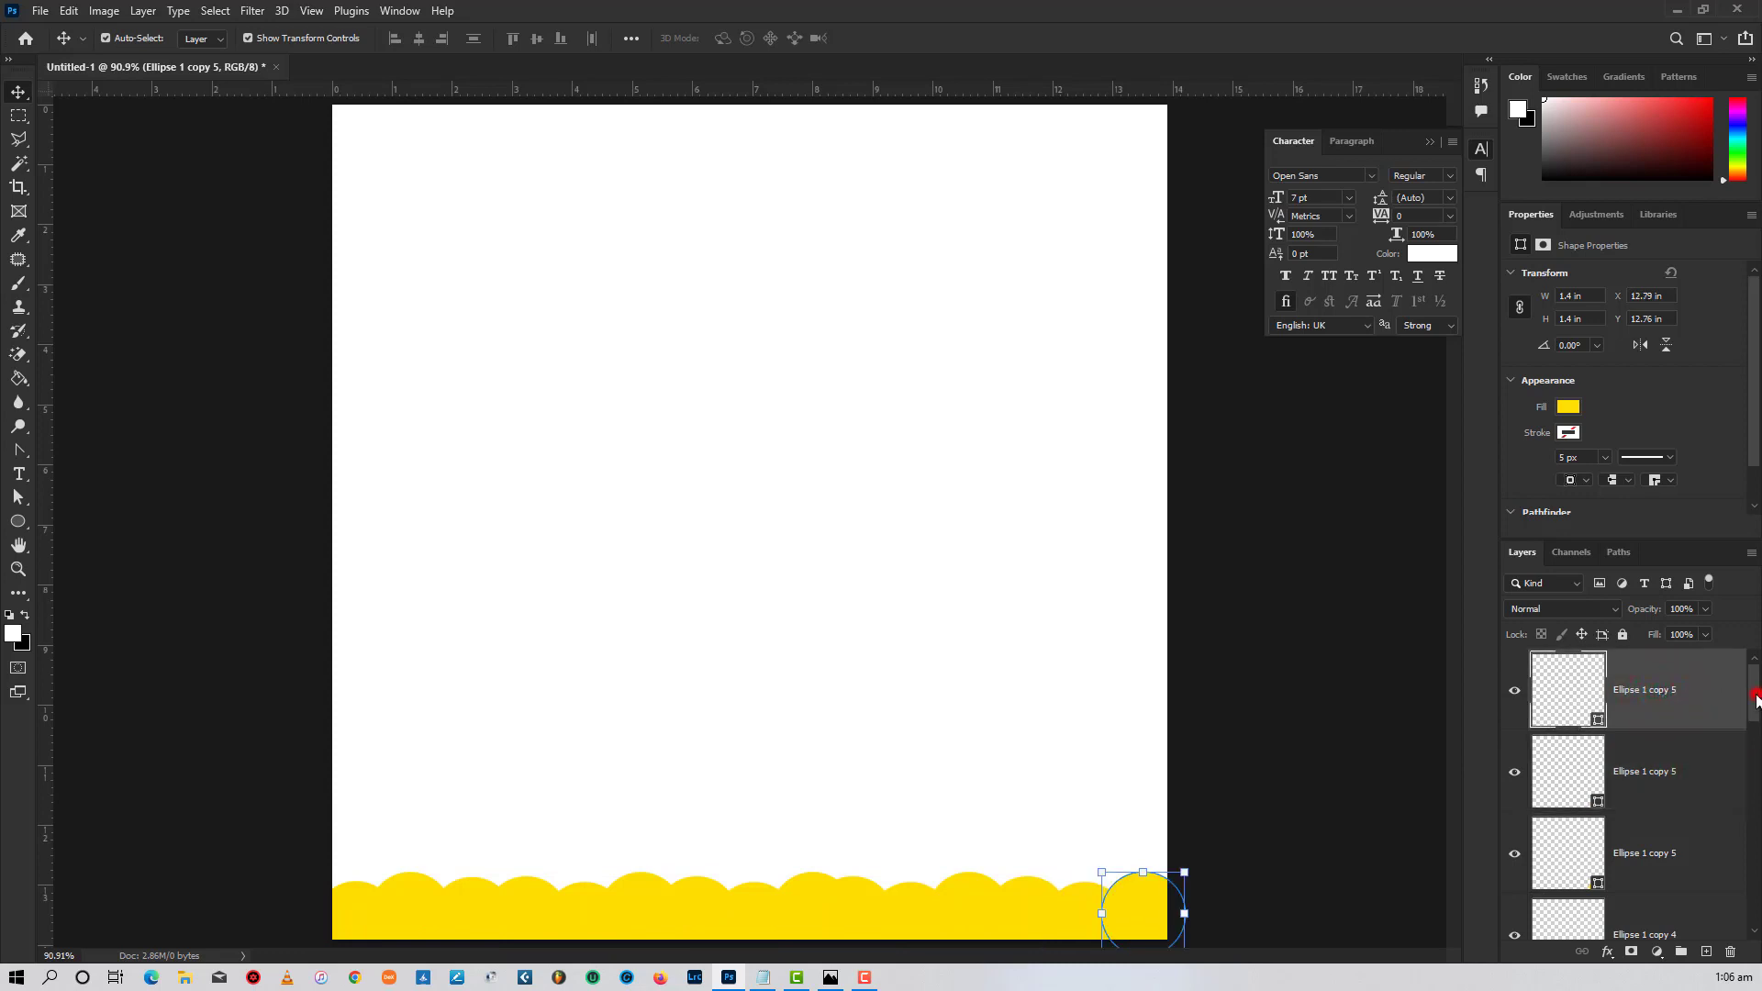
pyautogui.moveTo(1756, 700); pyautogui.dragTo(1748, 930)
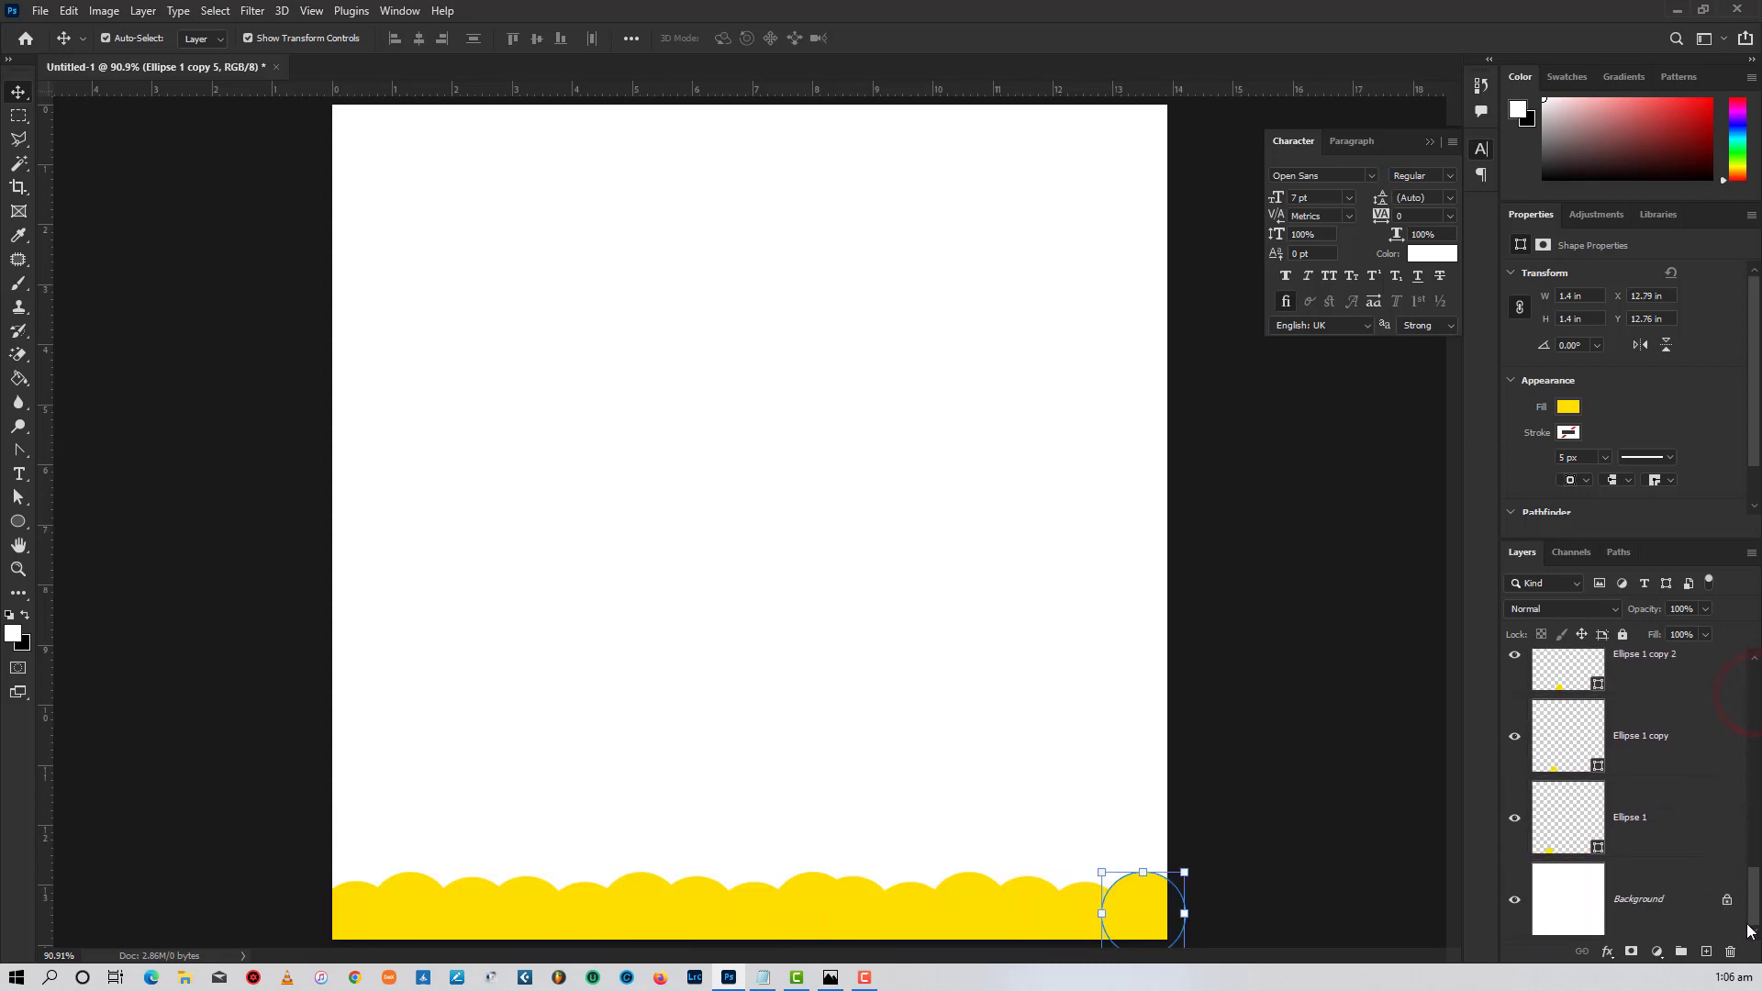
pyautogui.keyDown('shift'); pyautogui.click(1626, 814); pyautogui.keyUp('shift')
pyautogui.hotkey('ctrl', 'g')
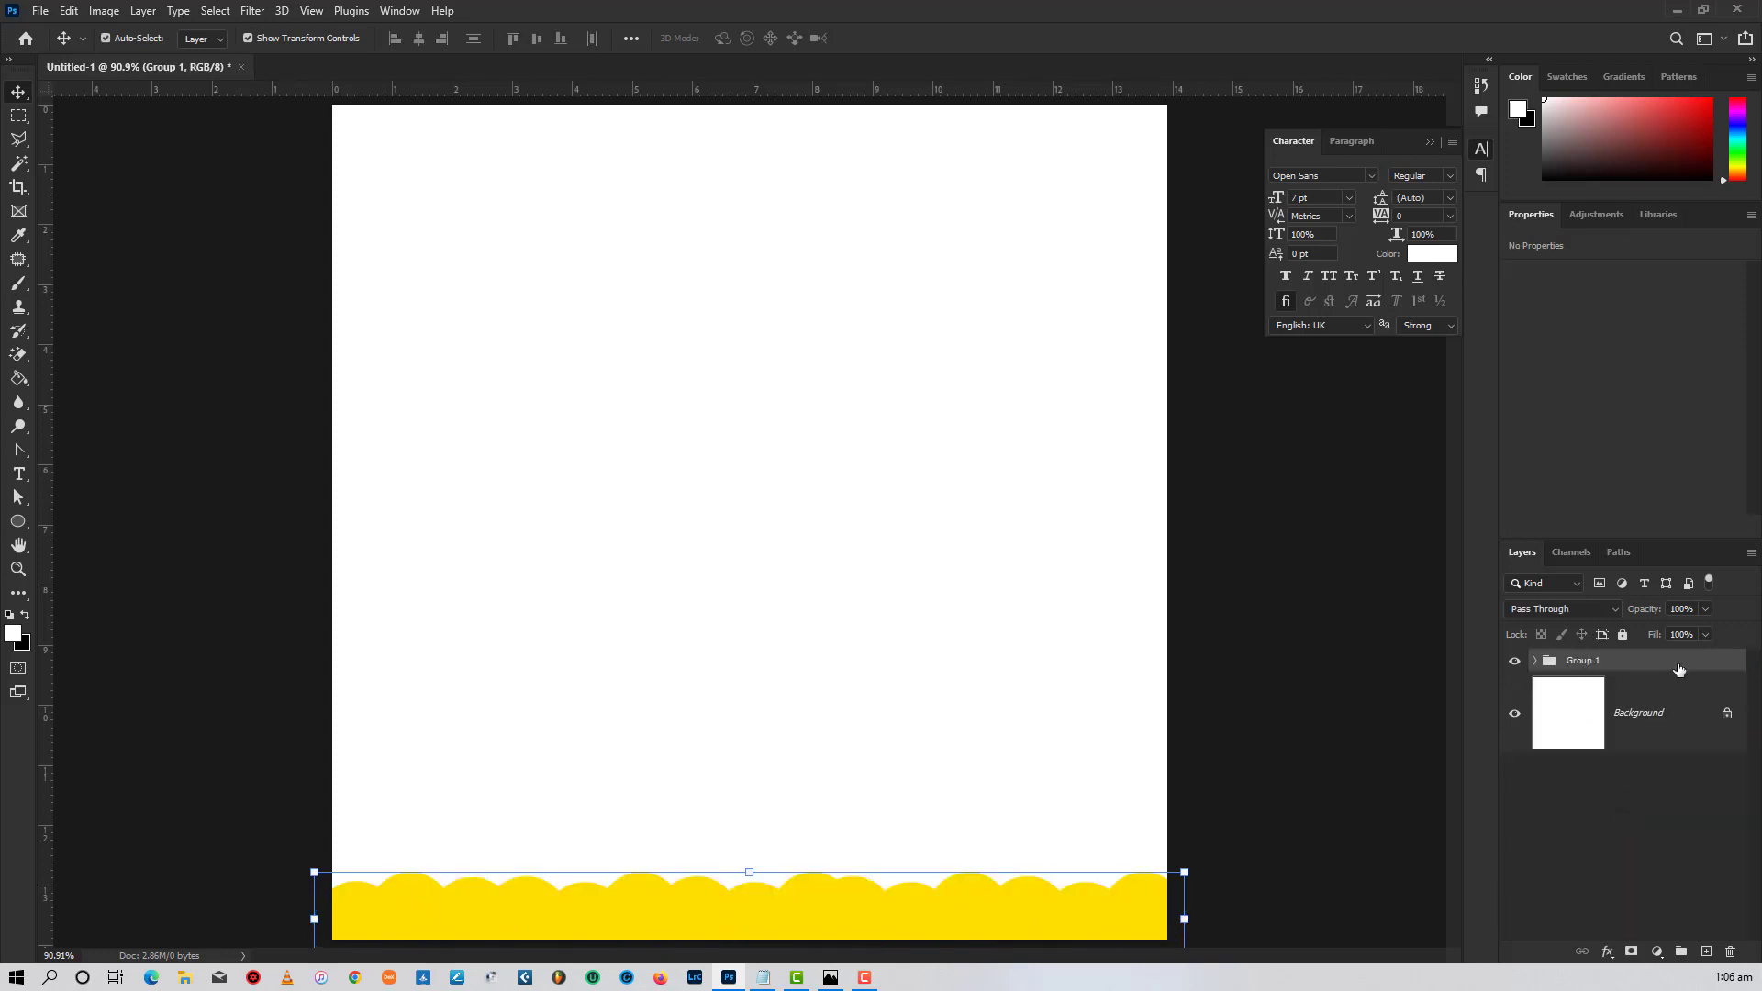
# - Convert the circle group into a smart object
pyautogui.rightClick(1604, 668)
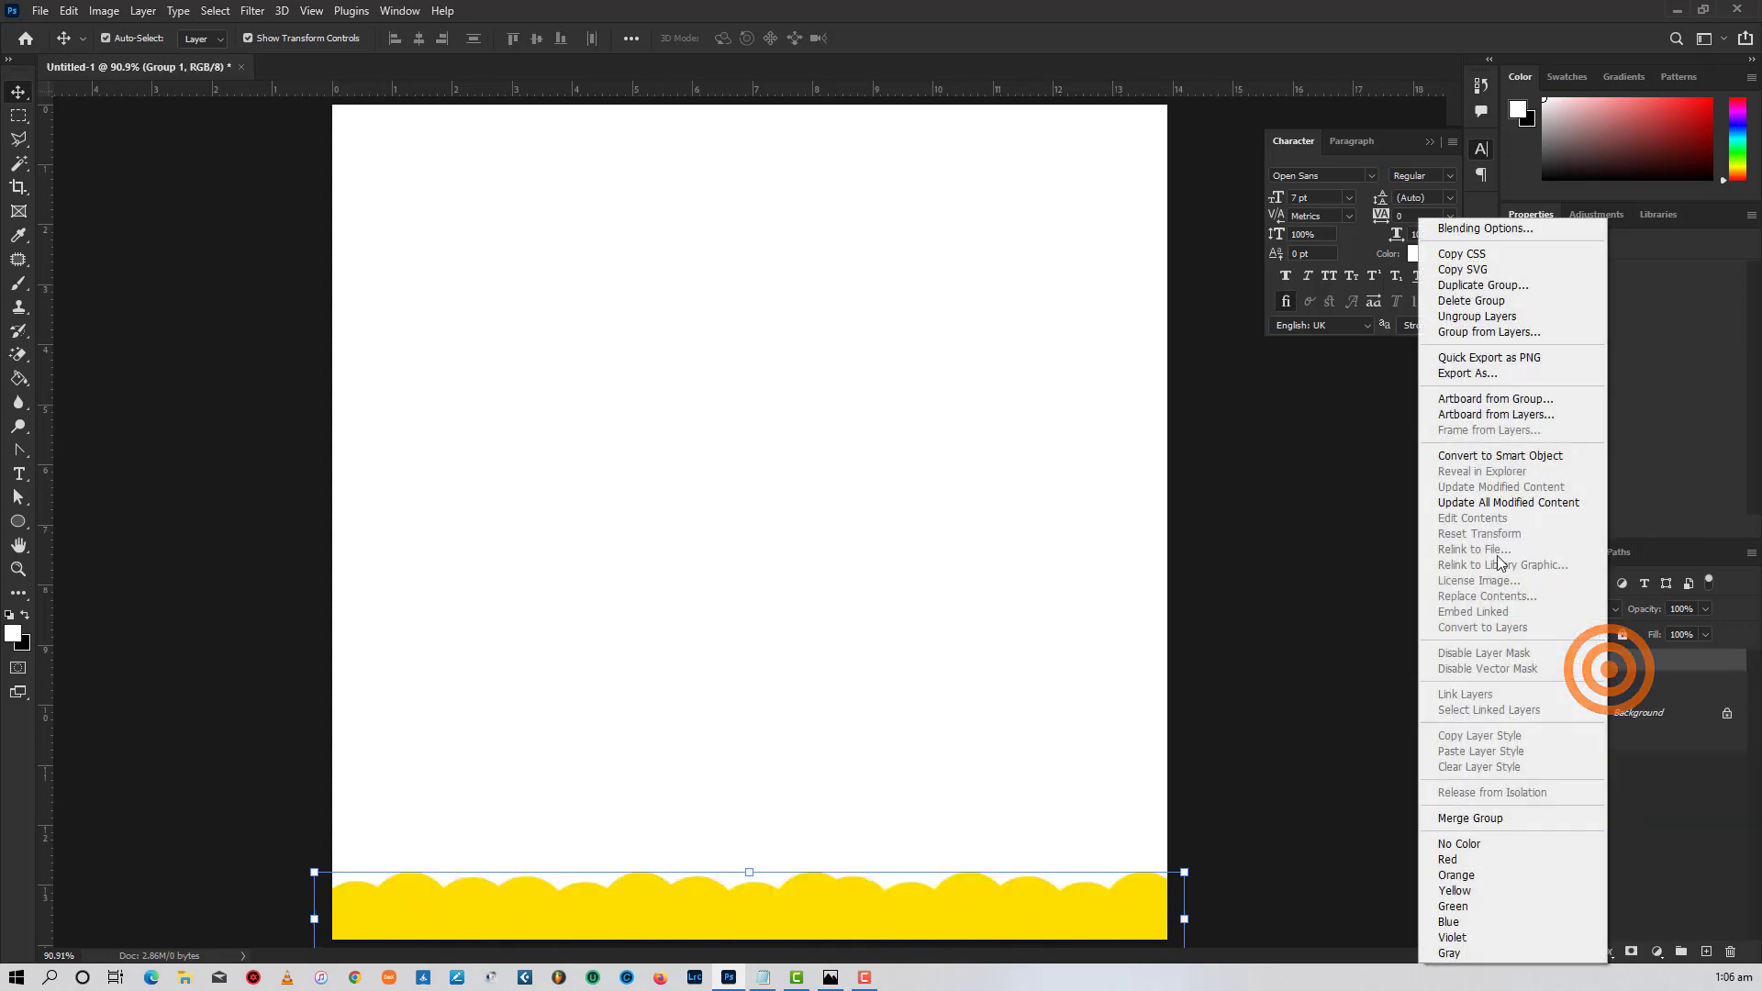
pyautogui.click(1512, 457)
pyautogui.rightClick(1652, 716)
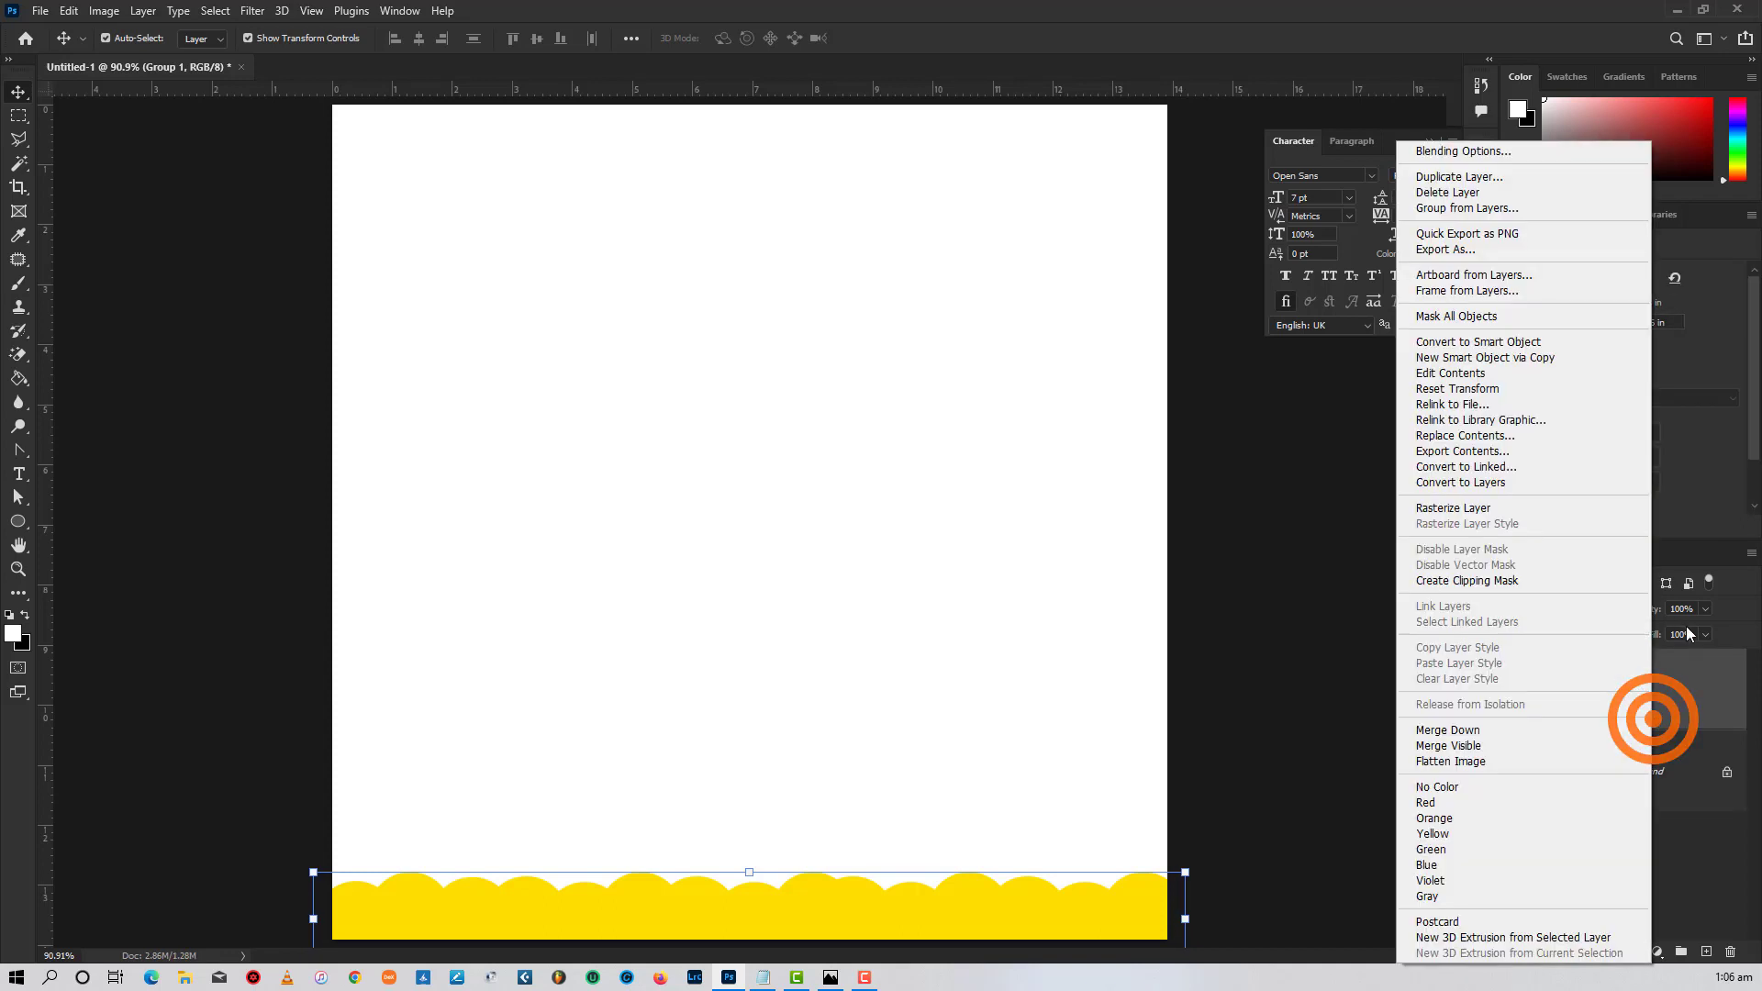
pyautogui.click(1312, 746)
pyautogui.click(1293, 813)
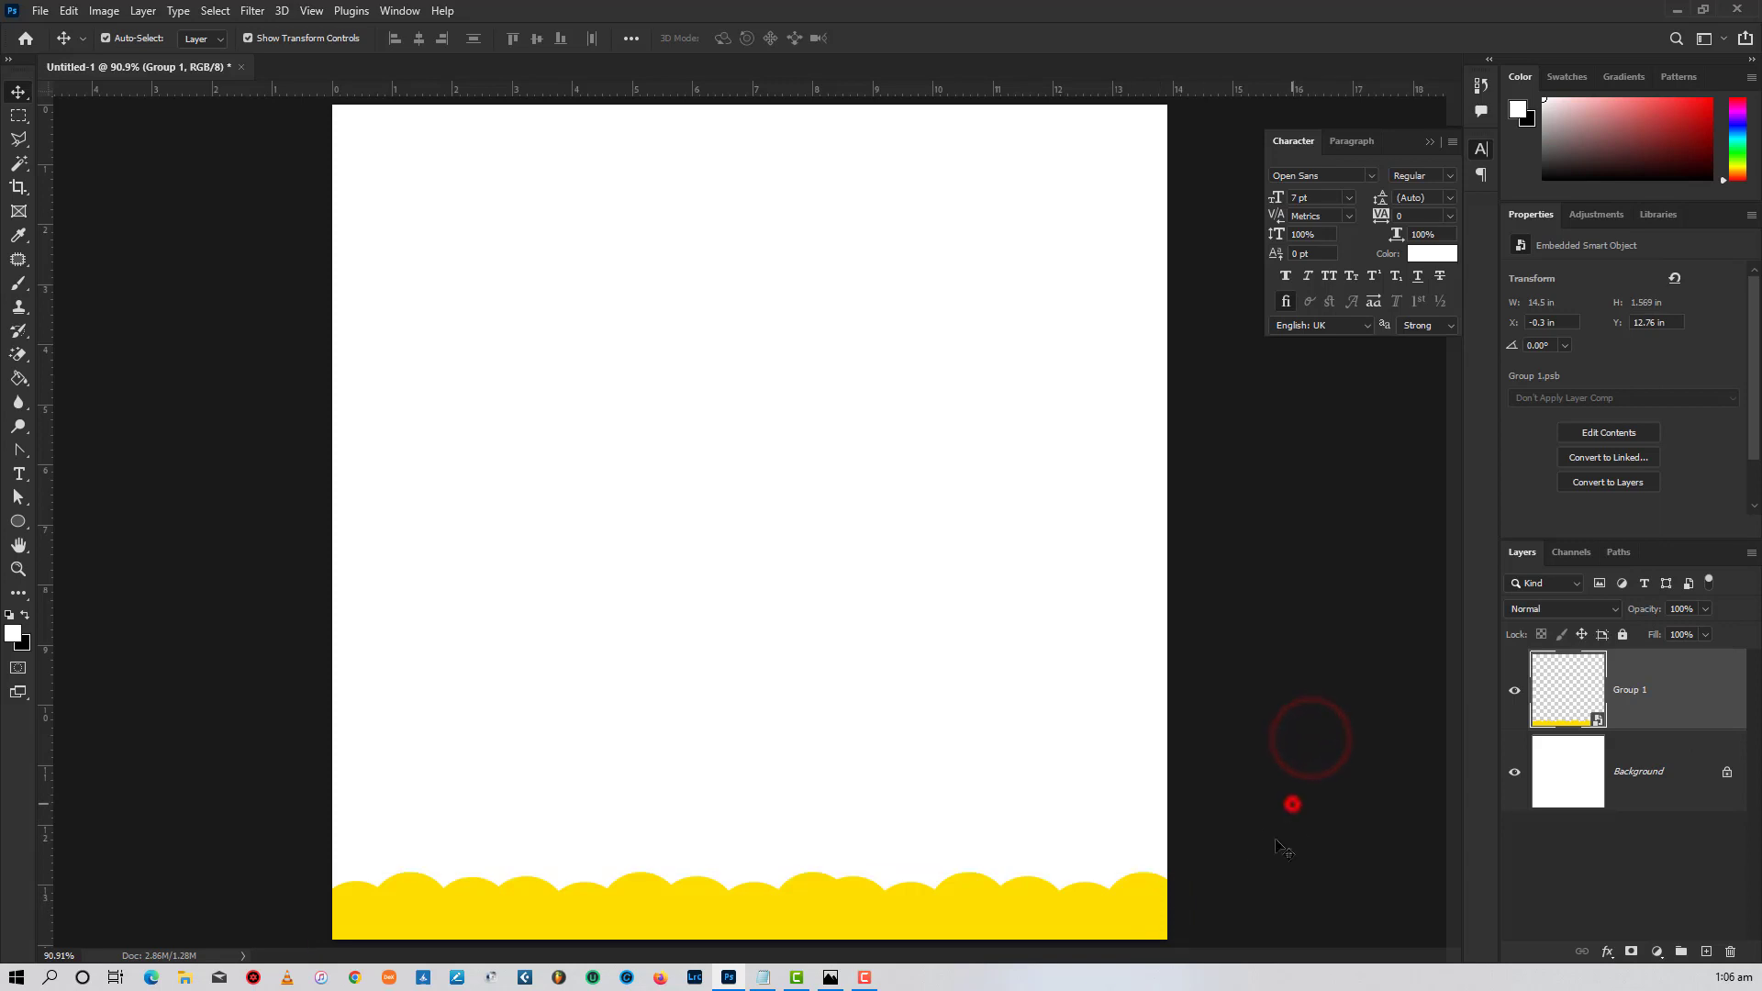
# - Raise the yellow scalloped strip slightly, fine-tuning its vertical position to 12.63 in without leaving gaps at the canvas's bottom edge
pyautogui.moveTo(1098, 901); pyautogui.dragTo(1096, 890)
pyautogui.scroll(-3, 1079, 844)
pyautogui.click(1108, 837)
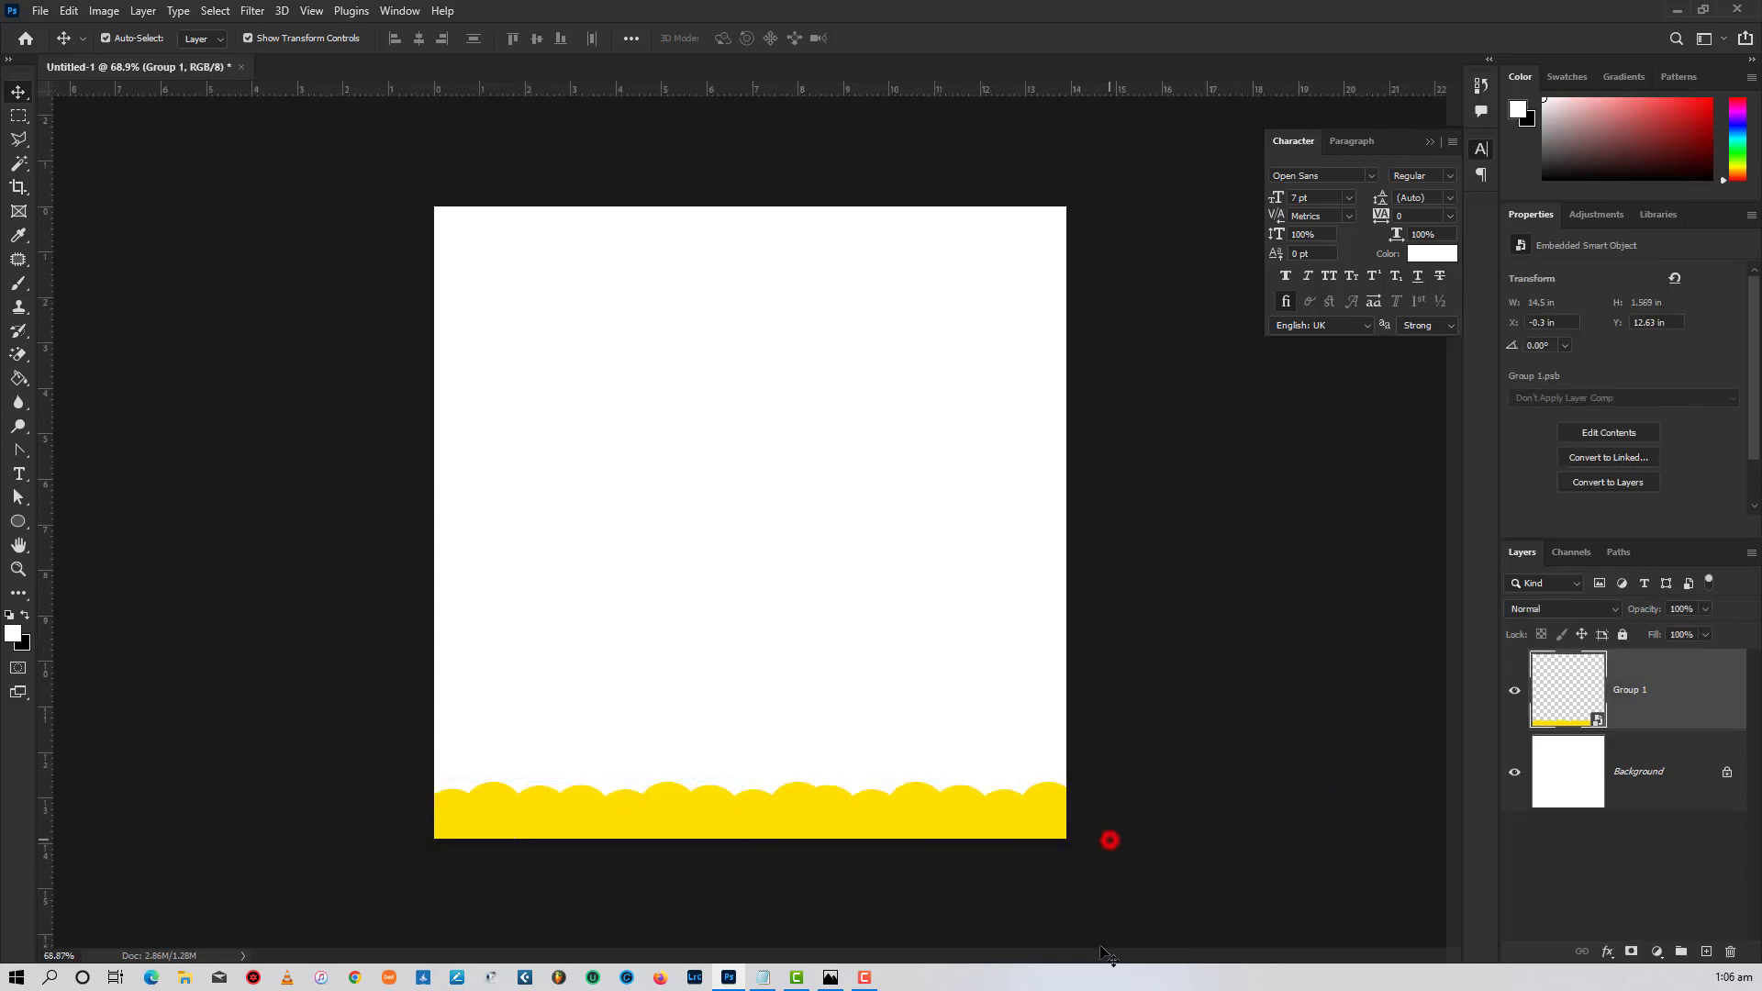
pyautogui.click(854, 811)
pyautogui.moveTo(837, 815); pyautogui.dragTo(839, 818)
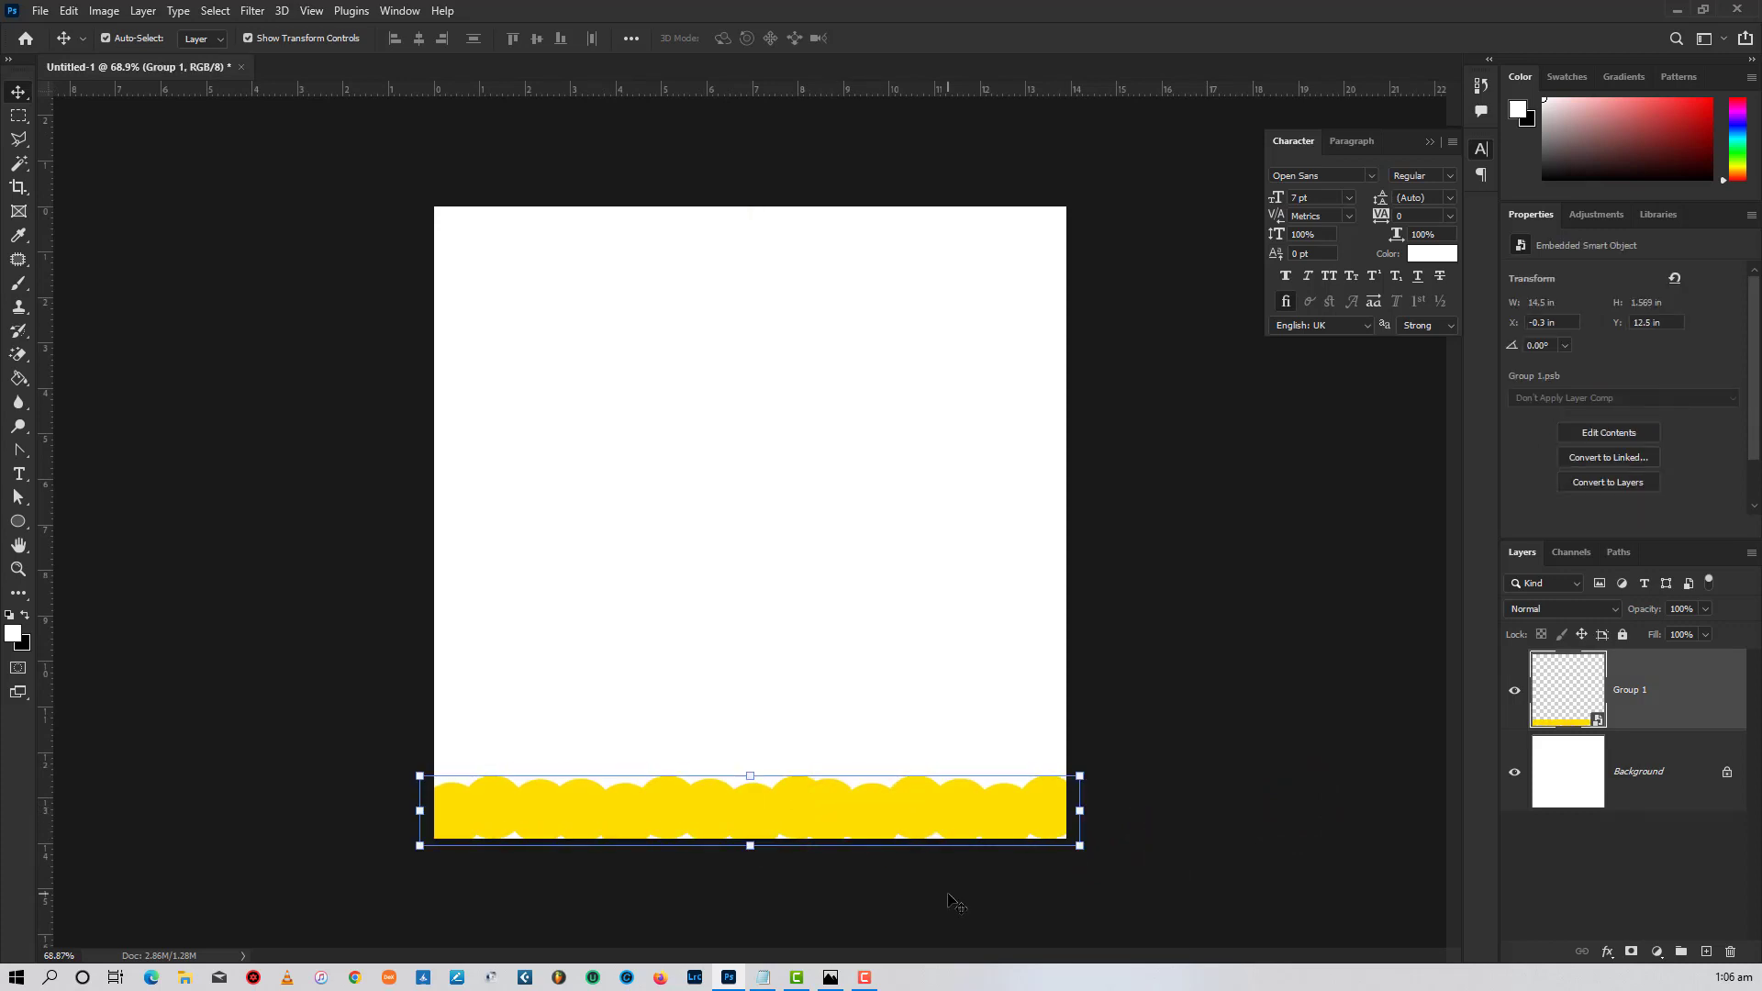
pyautogui.press('Down')
pyautogui.press('Down')
pyautogui.press('Down')
pyautogui.press('Down')
pyautogui.press('Down')
pyautogui.press('Down')
pyautogui.press('Down')
pyautogui.press('Down')
pyautogui.press('Down')
pyautogui.press('Down')
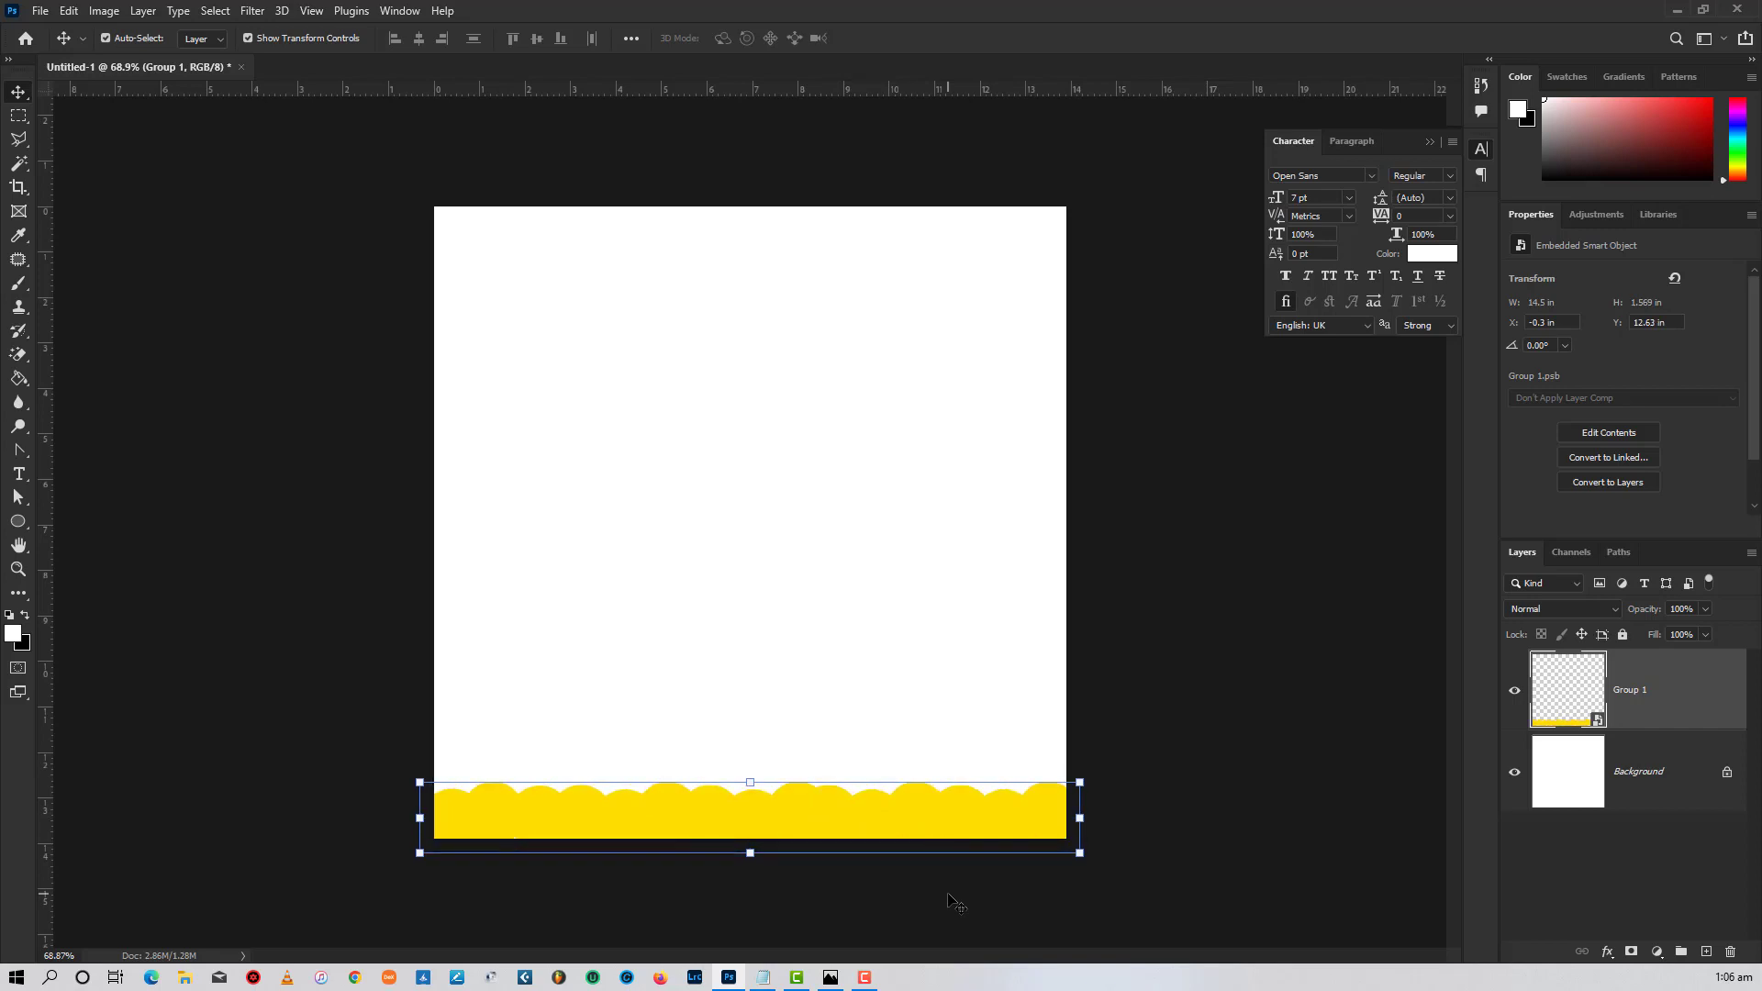
pyautogui.click(1313, 822)
pyautogui.click(1258, 772)
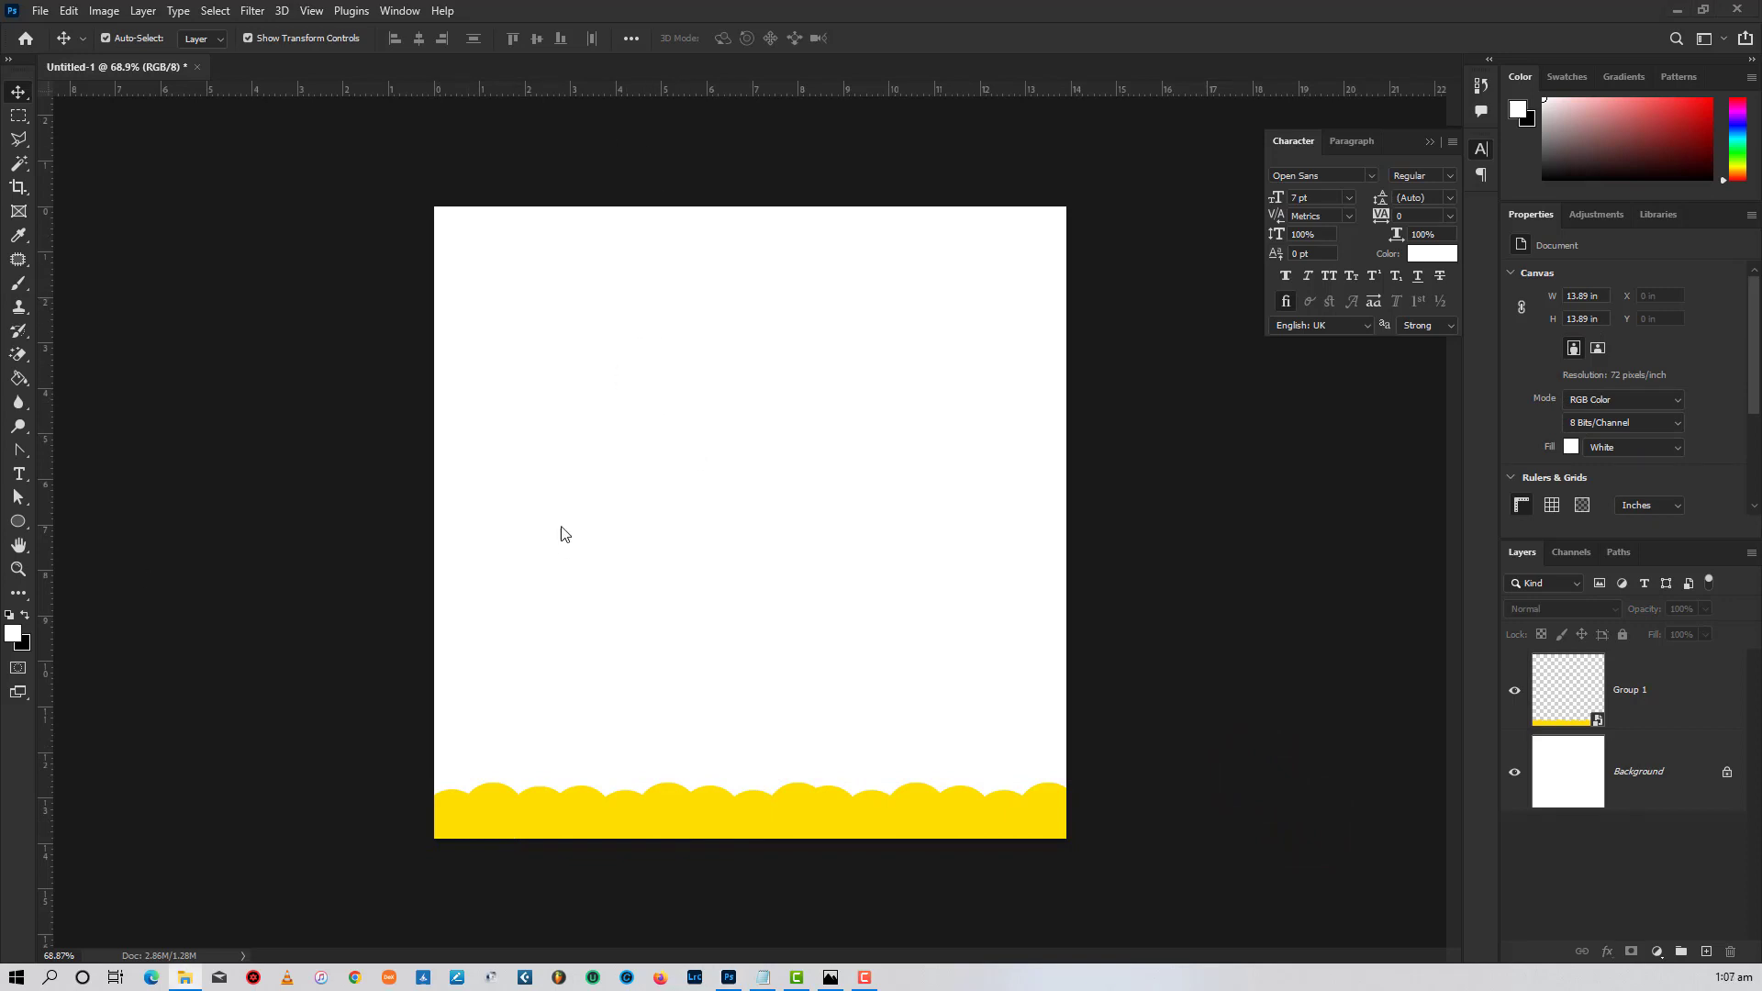
# - Place the Instagram, Whatsapp, Email and Facebook icon images into the document
pyautogui.moveTo(561, 527); pyautogui.dragTo(619, 462)
pyautogui.press('Return')
pyautogui.press('Return')
pyautogui.press('Return')
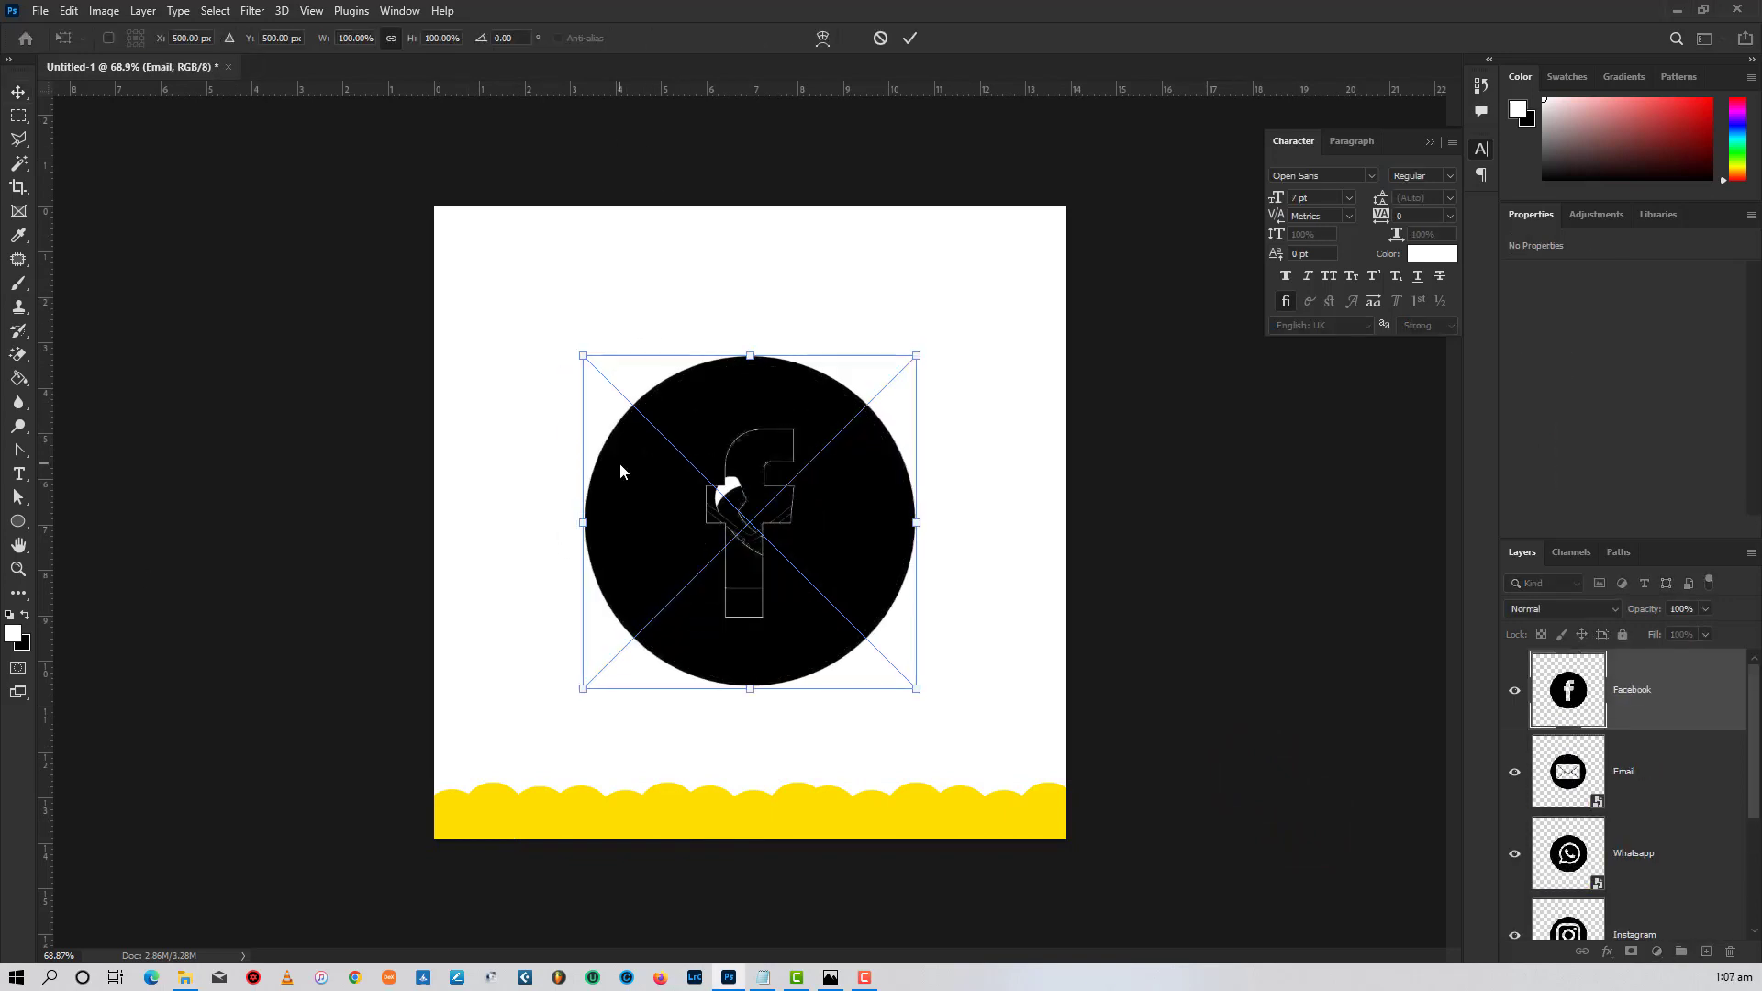
pyautogui.press('Return')
# - Select the four icon layers from Instagram to Facebook and scale them down together to small icons
pyautogui.scroll(-1, 1658, 842)
pyautogui.click(1648, 908)
pyautogui.moveTo(1754, 829); pyautogui.dragTo(1754, 763)
pyautogui.click(1652, 913)
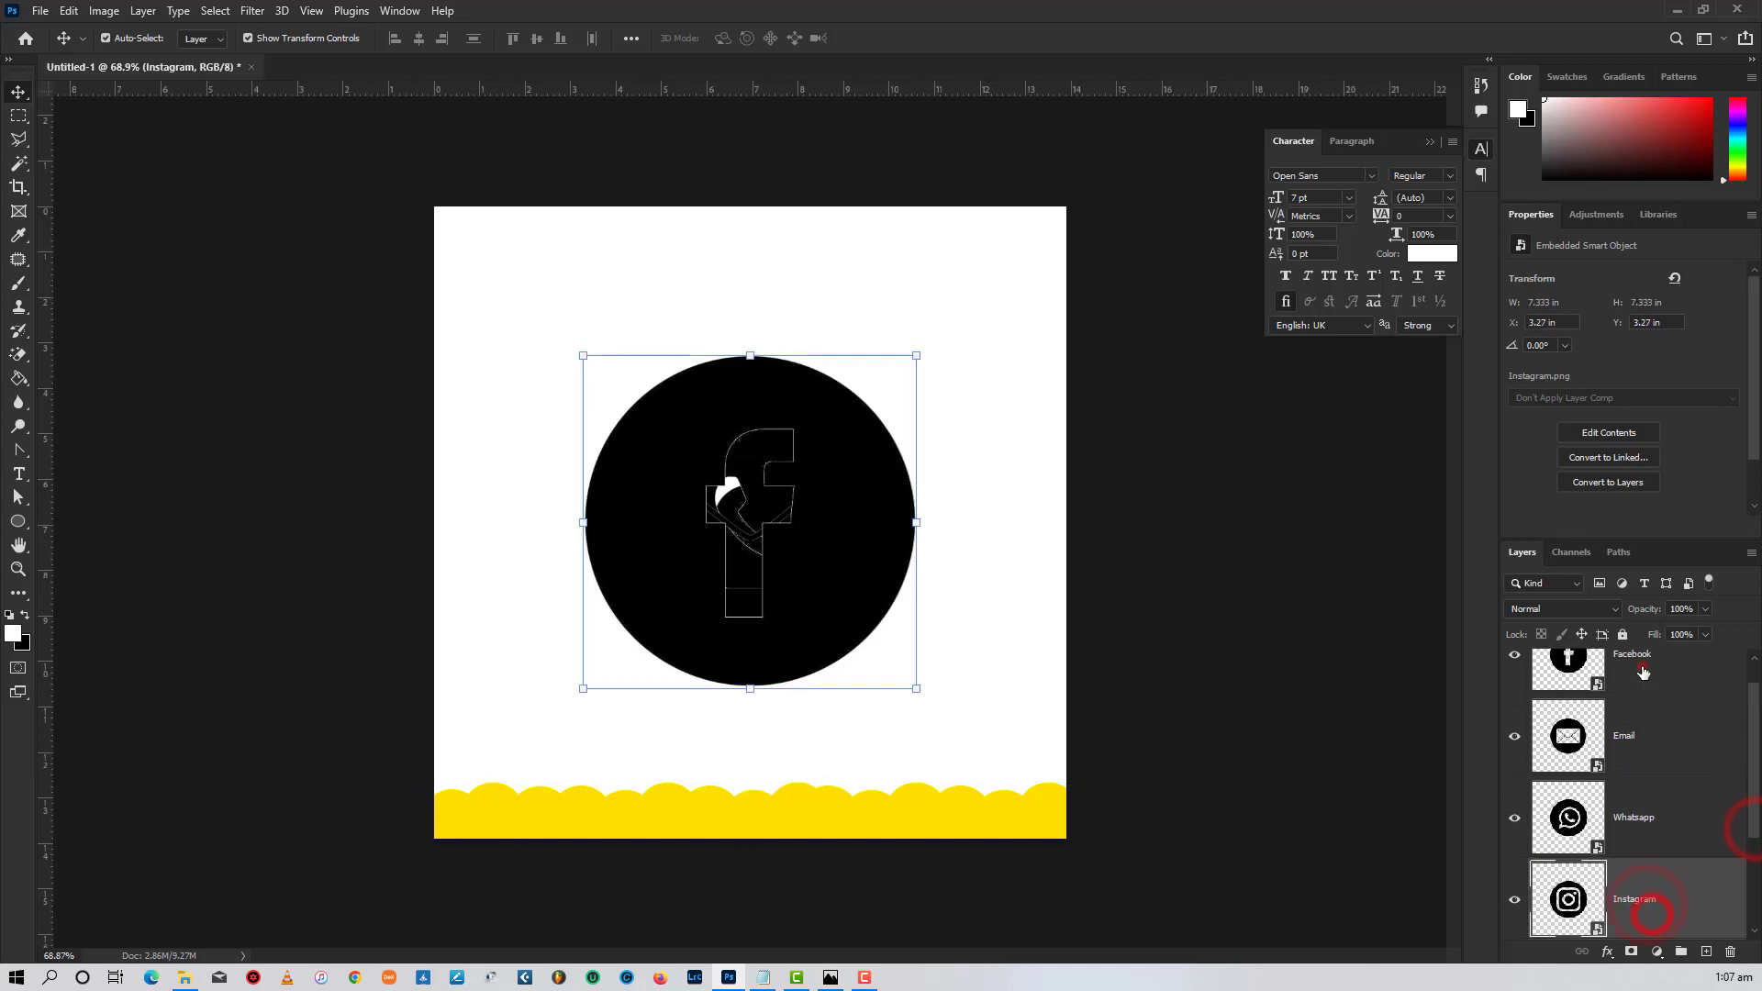
pyautogui.keyDown('shift'); pyautogui.click(1643, 673); pyautogui.keyUp('shift')
pyautogui.moveTo(913, 693); pyautogui.dragTo(552, 582)
# - Spread out the icons: Instagram and Facebook above the strip's left end, Email above its right end, Whatsapp higher up in between
pyautogui.moveTo(597, 370); pyautogui.dragTo(597, 582)
pyautogui.moveTo(595, 373); pyautogui.dragTo(826, 596)
pyautogui.moveTo(600, 374); pyautogui.dragTo(1026, 758)
pyautogui.click(596, 583)
pyautogui.moveTo(657, 543); pyautogui.dragTo(535, 757)
pyautogui.click(573, 677)
pyautogui.click(643, 548)
pyautogui.click(645, 736)
pyautogui.click(553, 759)
pyautogui.click(606, 736)
# - Shrink the icons further to about 0.39 in and position the Email icon just above the strip's right end
pyautogui.scroll(4, 643, 740)
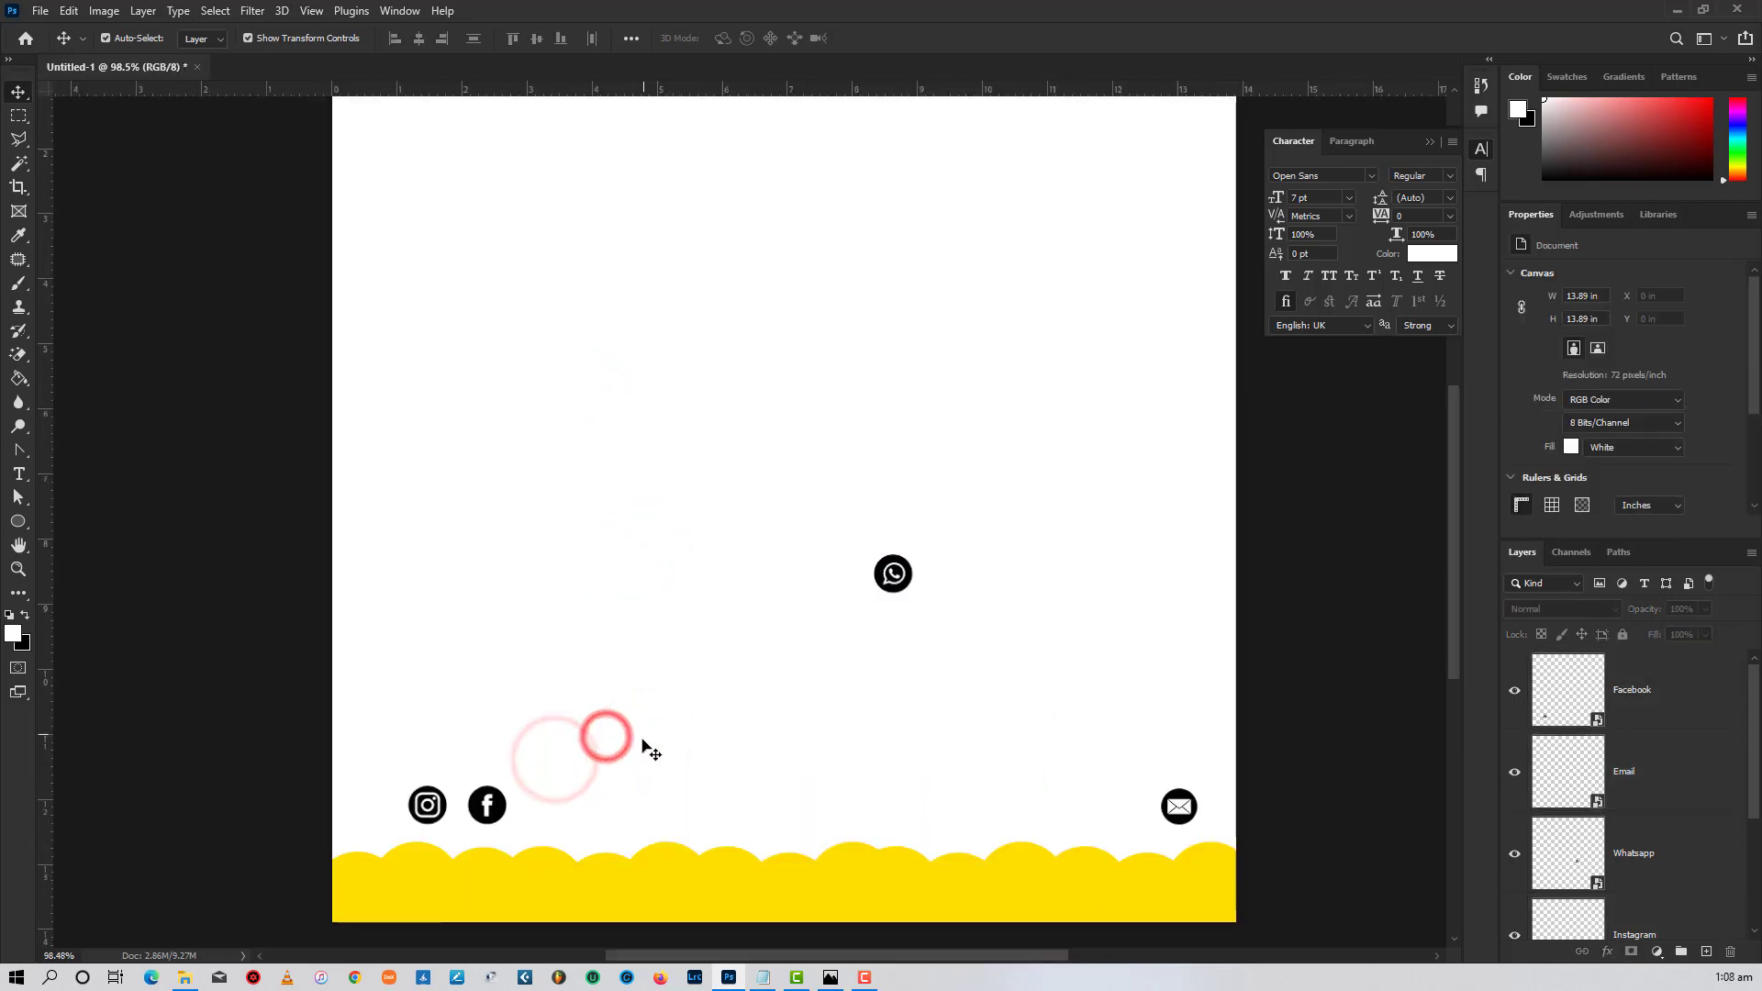
pyautogui.scroll(-3, 647, 741)
pyautogui.moveTo(1173, 581); pyautogui.dragTo(531, 578)
pyautogui.moveTo(607, 544); pyautogui.dragTo(382, 598)
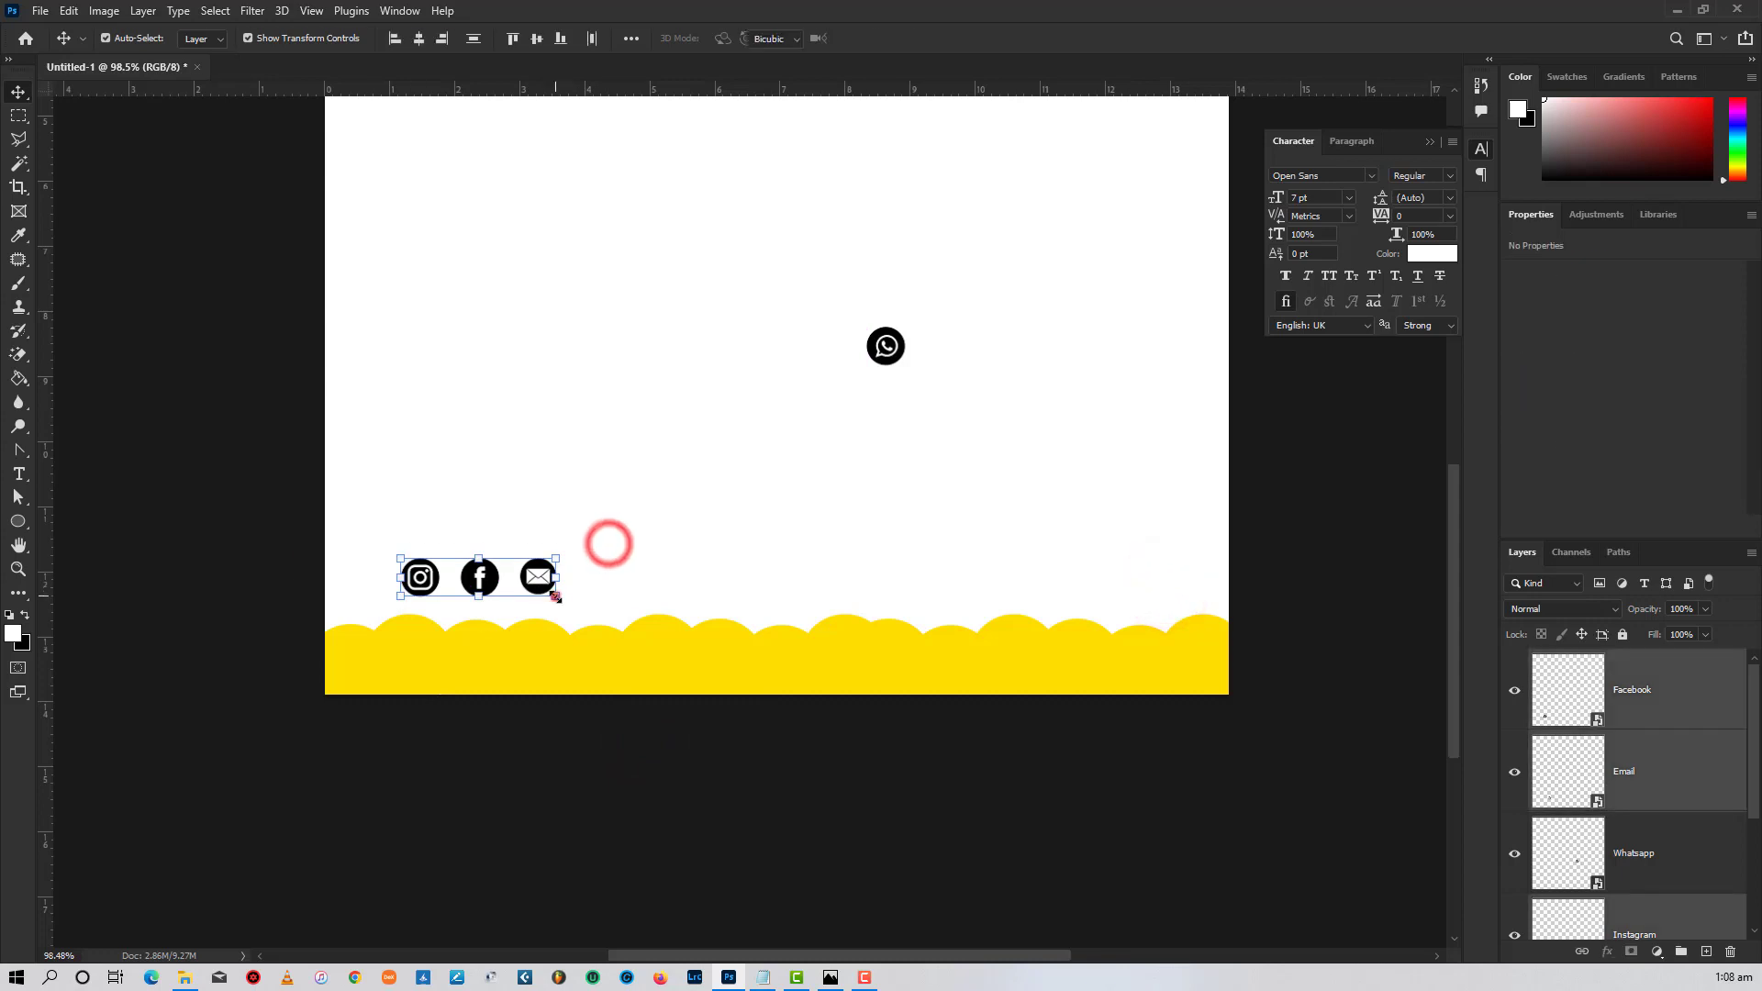
pyautogui.moveTo(555, 596); pyautogui.dragTo(1141, 593)
# - Position the reduced Instagram and Facebook icons side by side near the canvas's lower-left corner
pyautogui.click(574, 575)
pyautogui.click(578, 565)
pyautogui.moveTo(502, 558); pyautogui.dragTo(416, 578)
pyautogui.moveTo(415, 578); pyautogui.dragTo(388, 596)
# - Move the Whatsapp icon directly above the Email icon near the canvas's lower-right corner
pyautogui.moveTo(888, 346); pyautogui.dragTo(1040, 569)
pyautogui.click(900, 582)
pyautogui.scroll(-1, 723, 527)
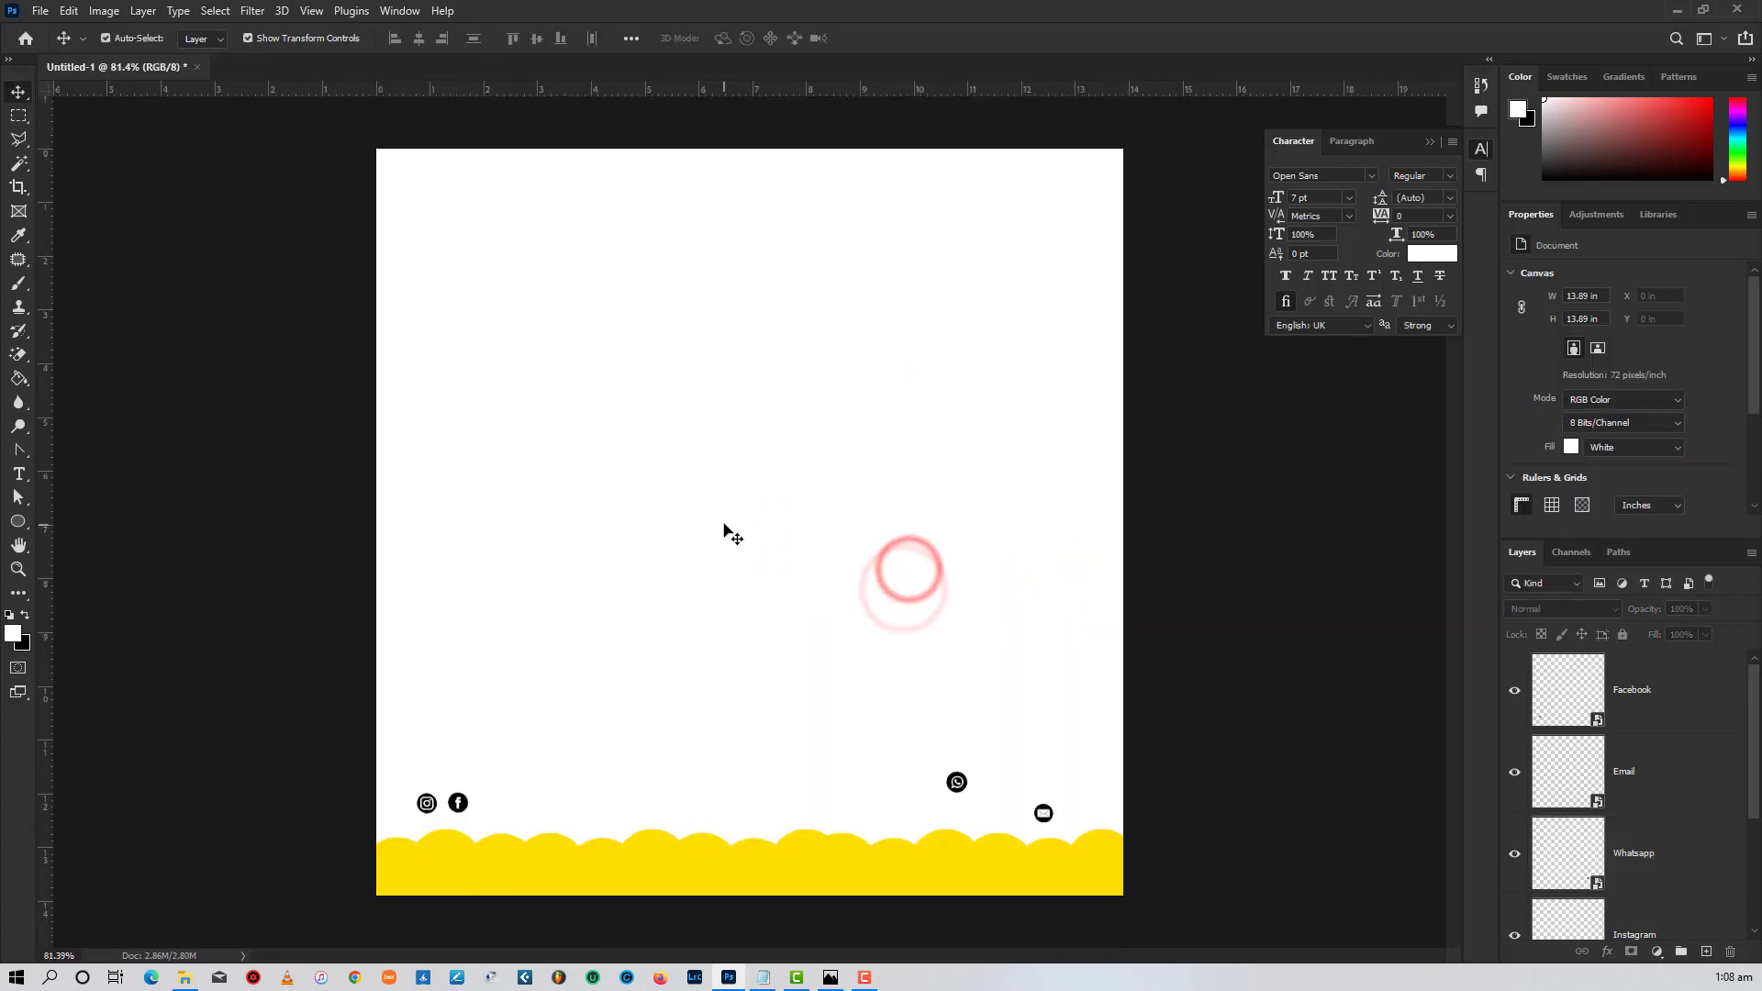
pyautogui.moveTo(964, 782); pyautogui.dragTo(1055, 786)
pyautogui.scroll(2, 1038, 877)
pyautogui.moveTo(468, 655); pyautogui.dragTo(439, 683)
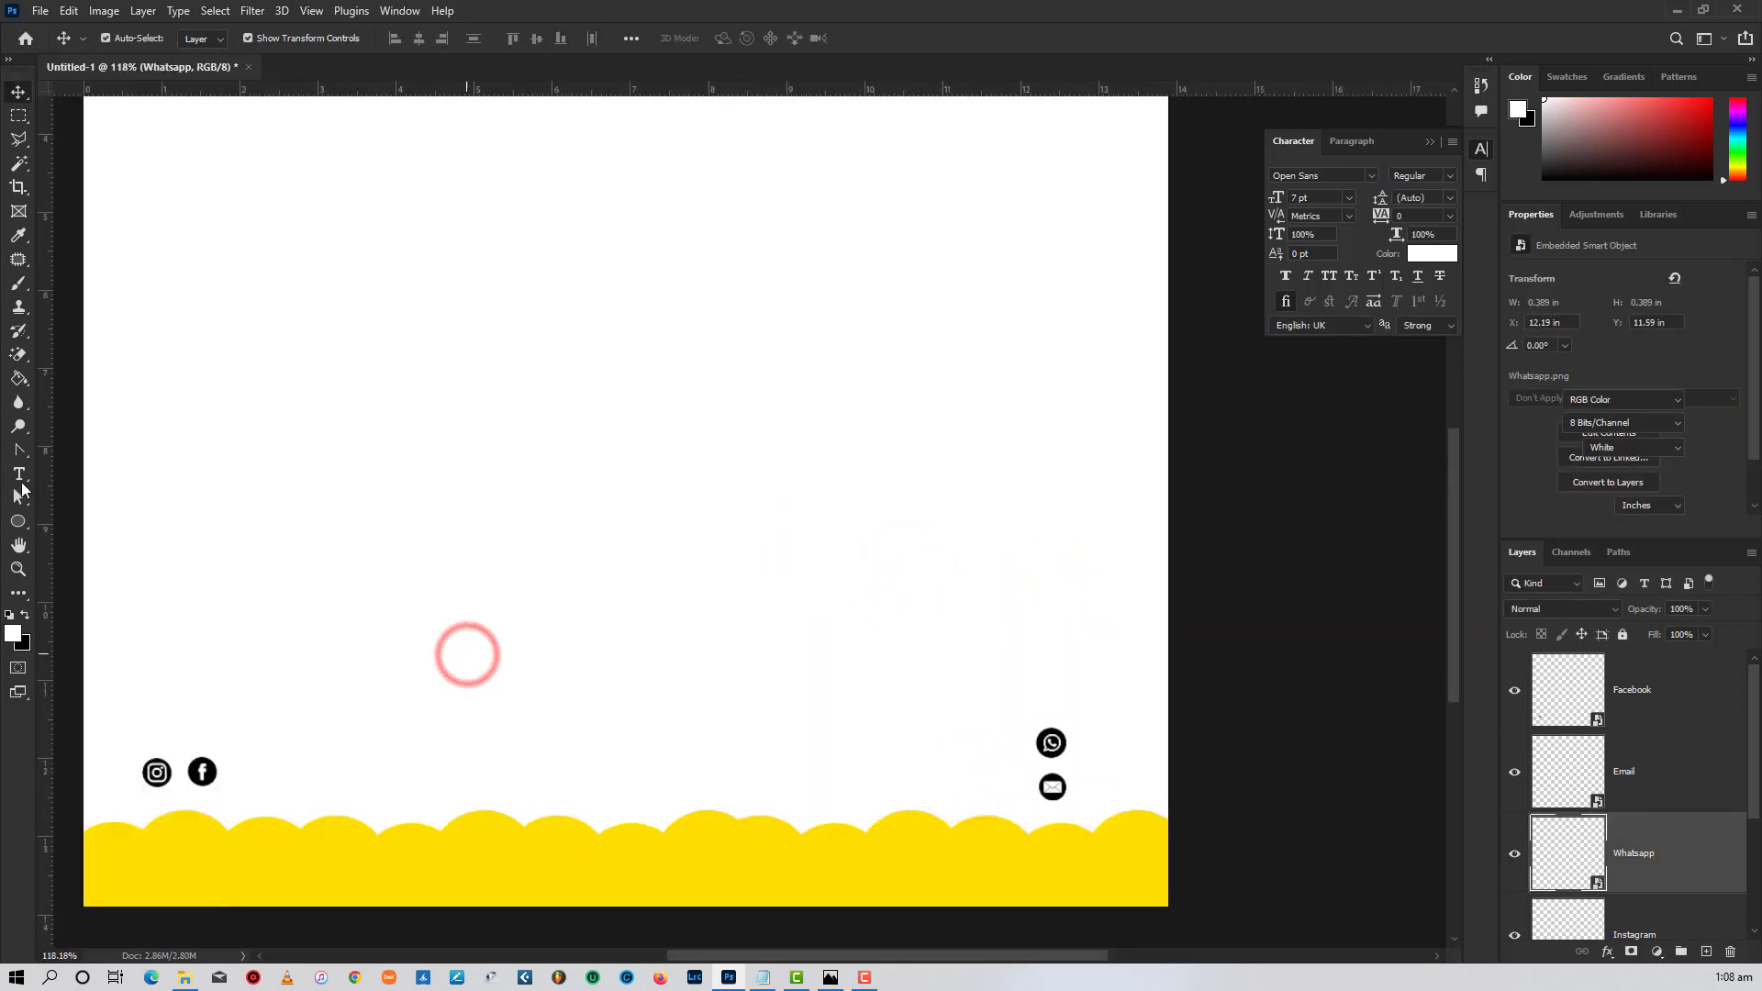
# - Add a horizontal text line containing the contact email address beside the Email icon, just above the yellow strip
pyautogui.click(18, 474)
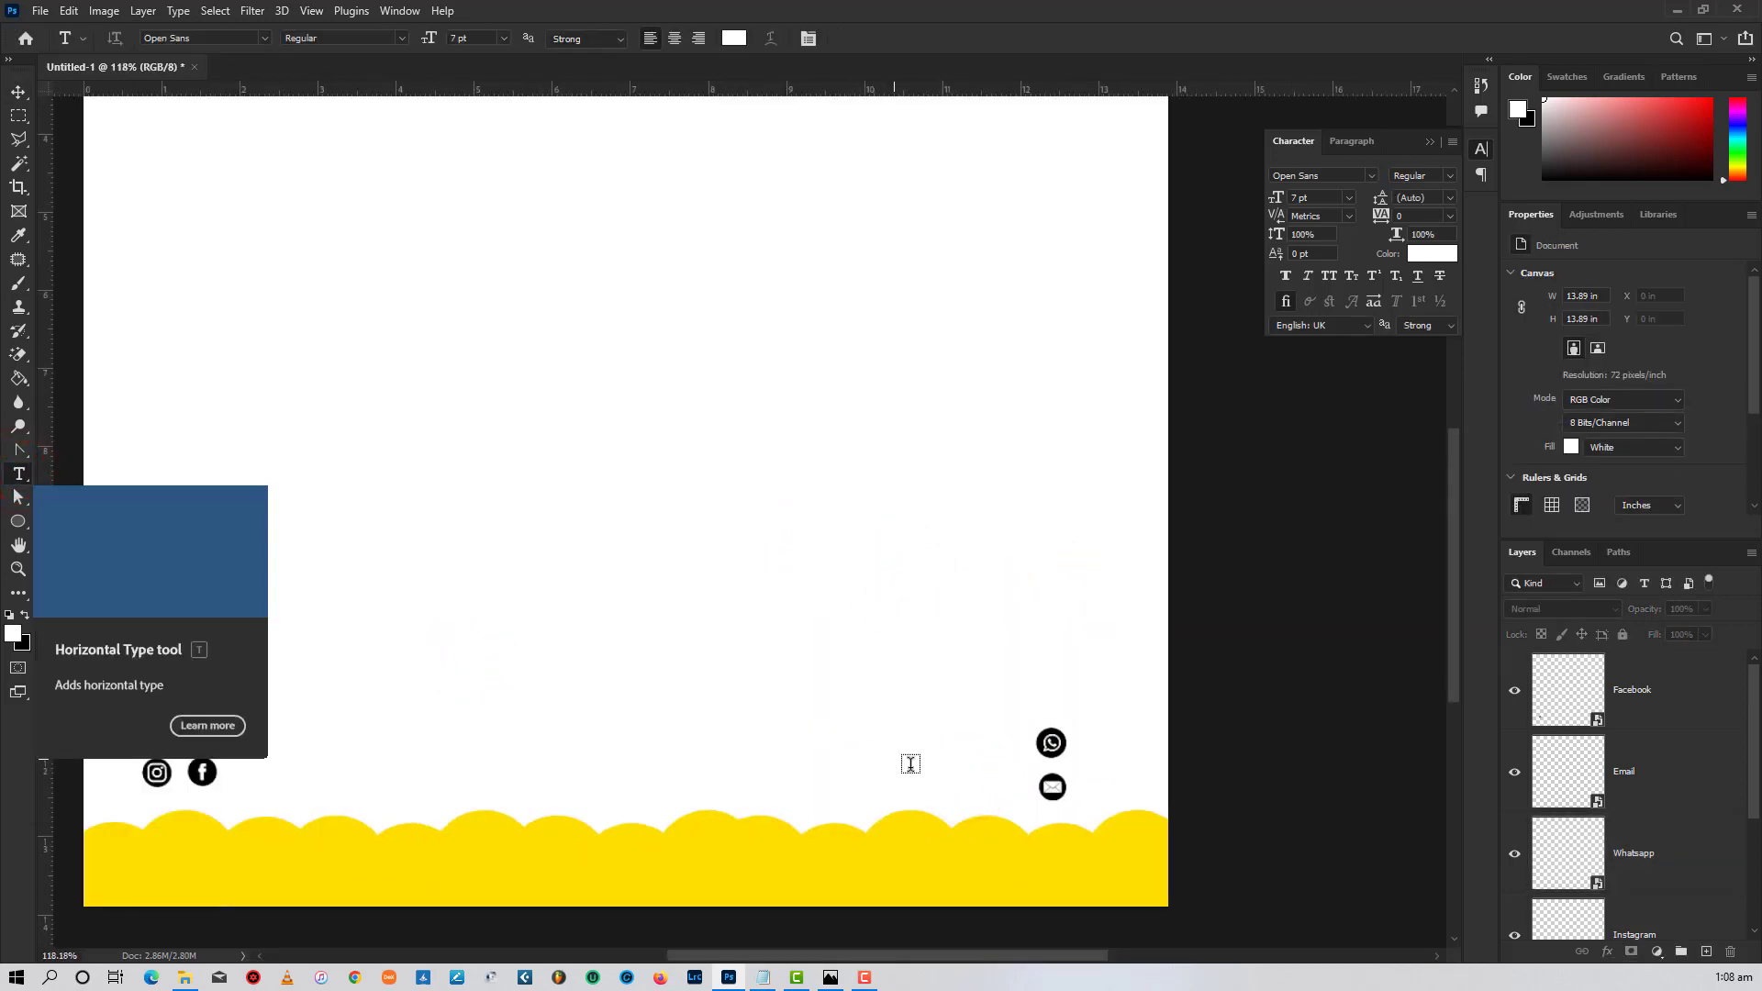
pyautogui.click(871, 793)
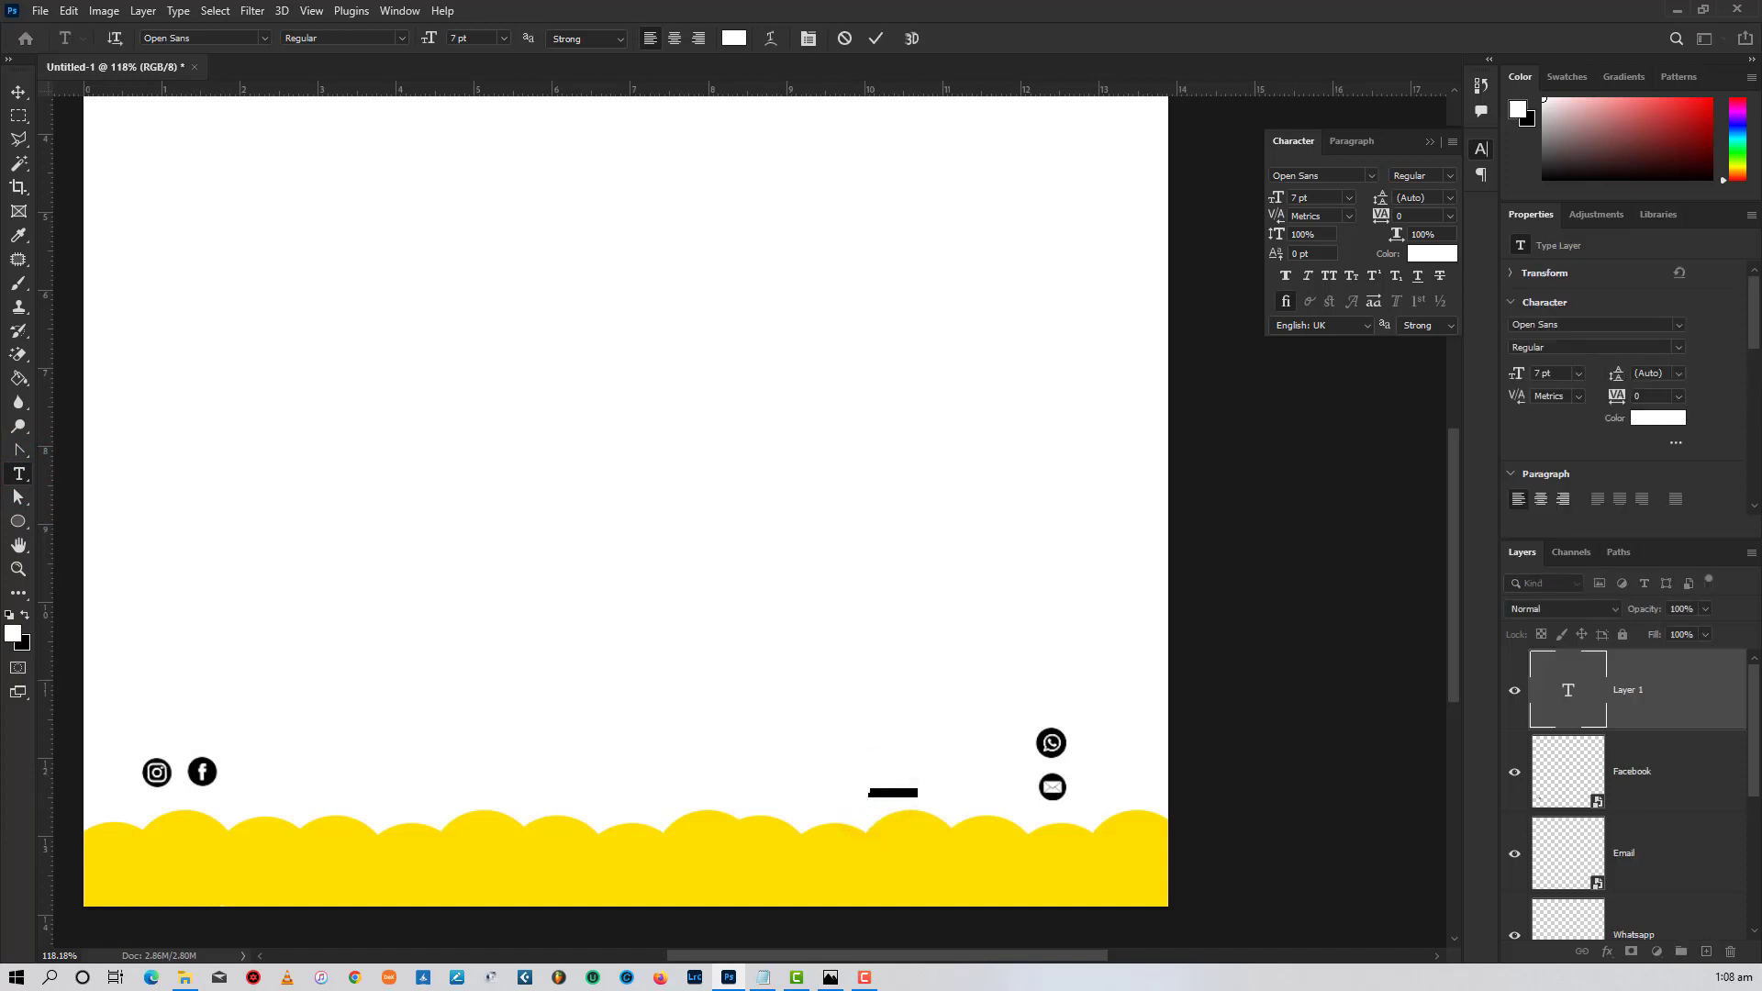
pyautogui.click(1620, 787)
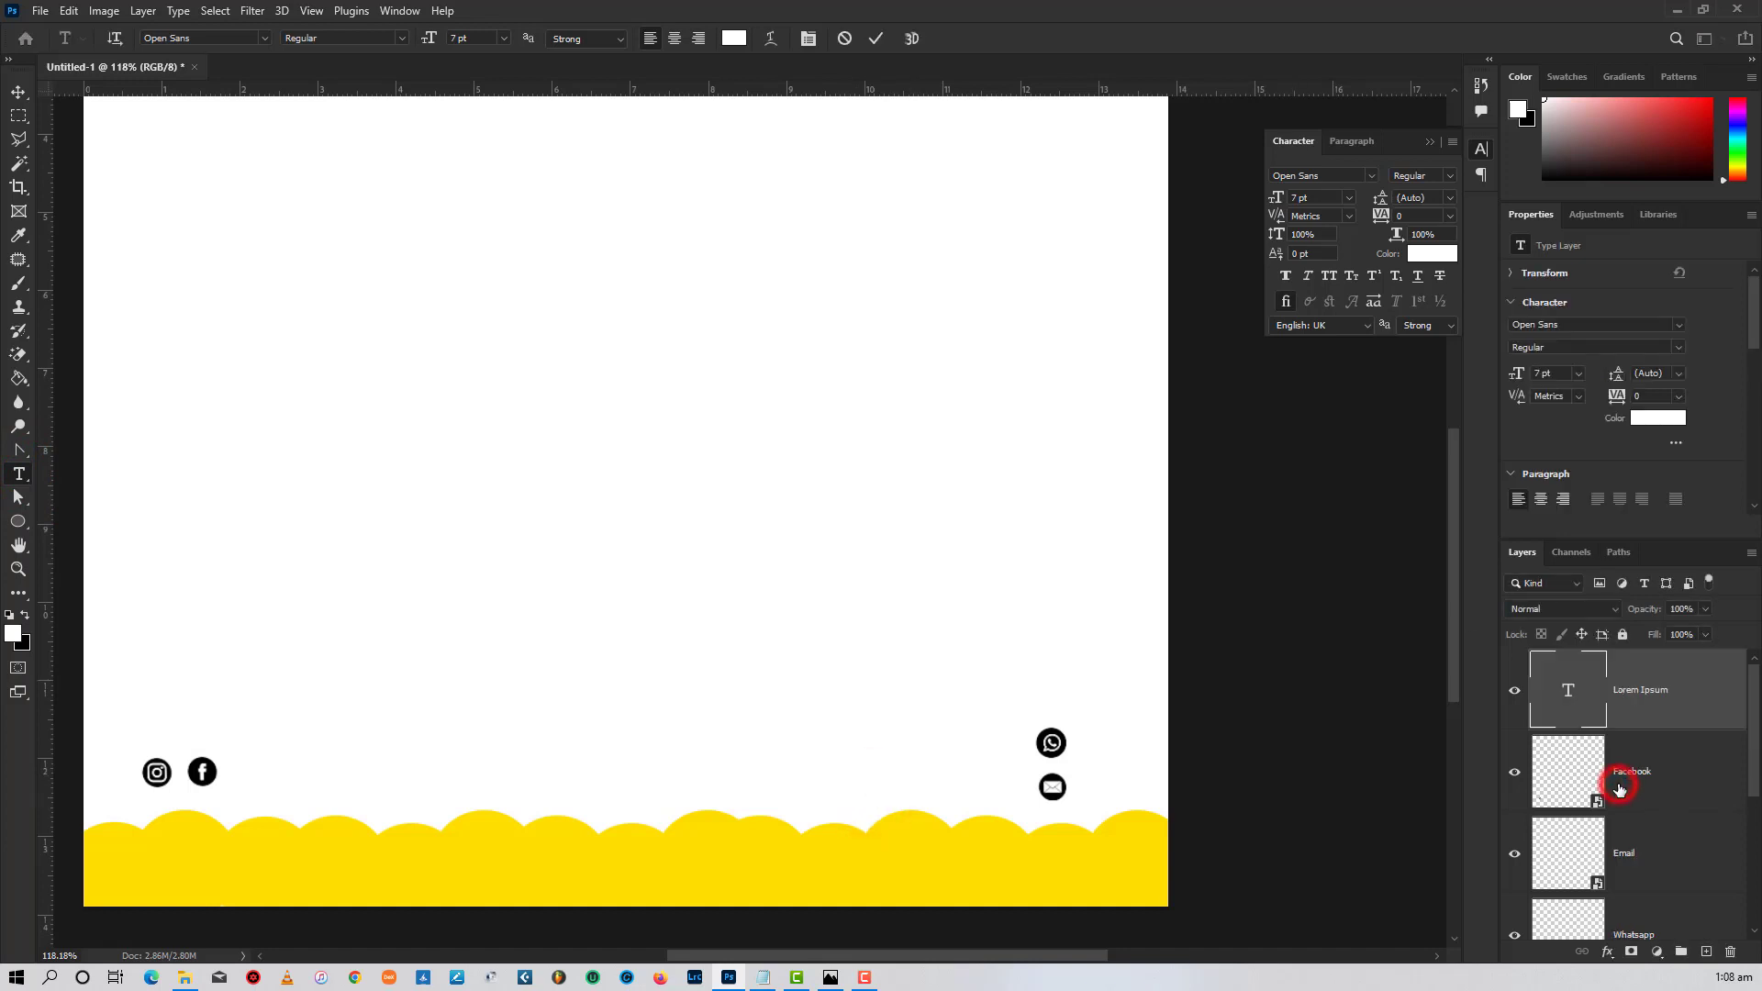
pyautogui.click(1571, 699)
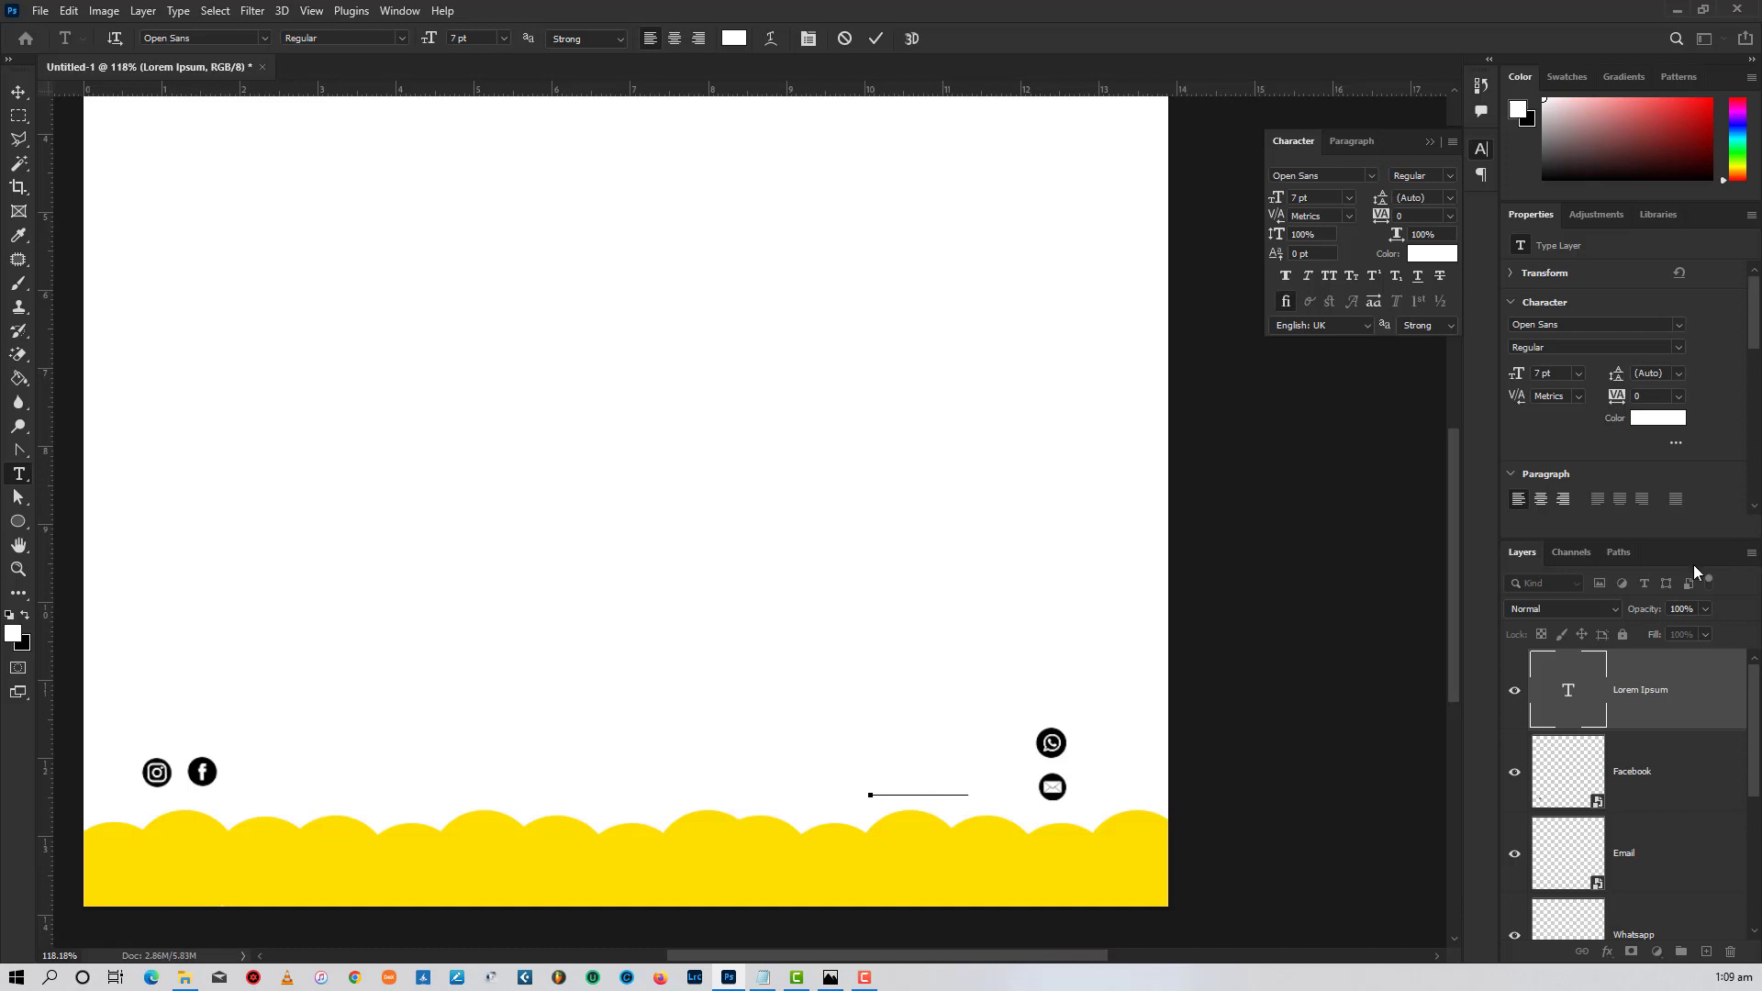
# - Set the contact email text's colour to black (000000) and its size to 12 pt
pyautogui.click(1659, 419)
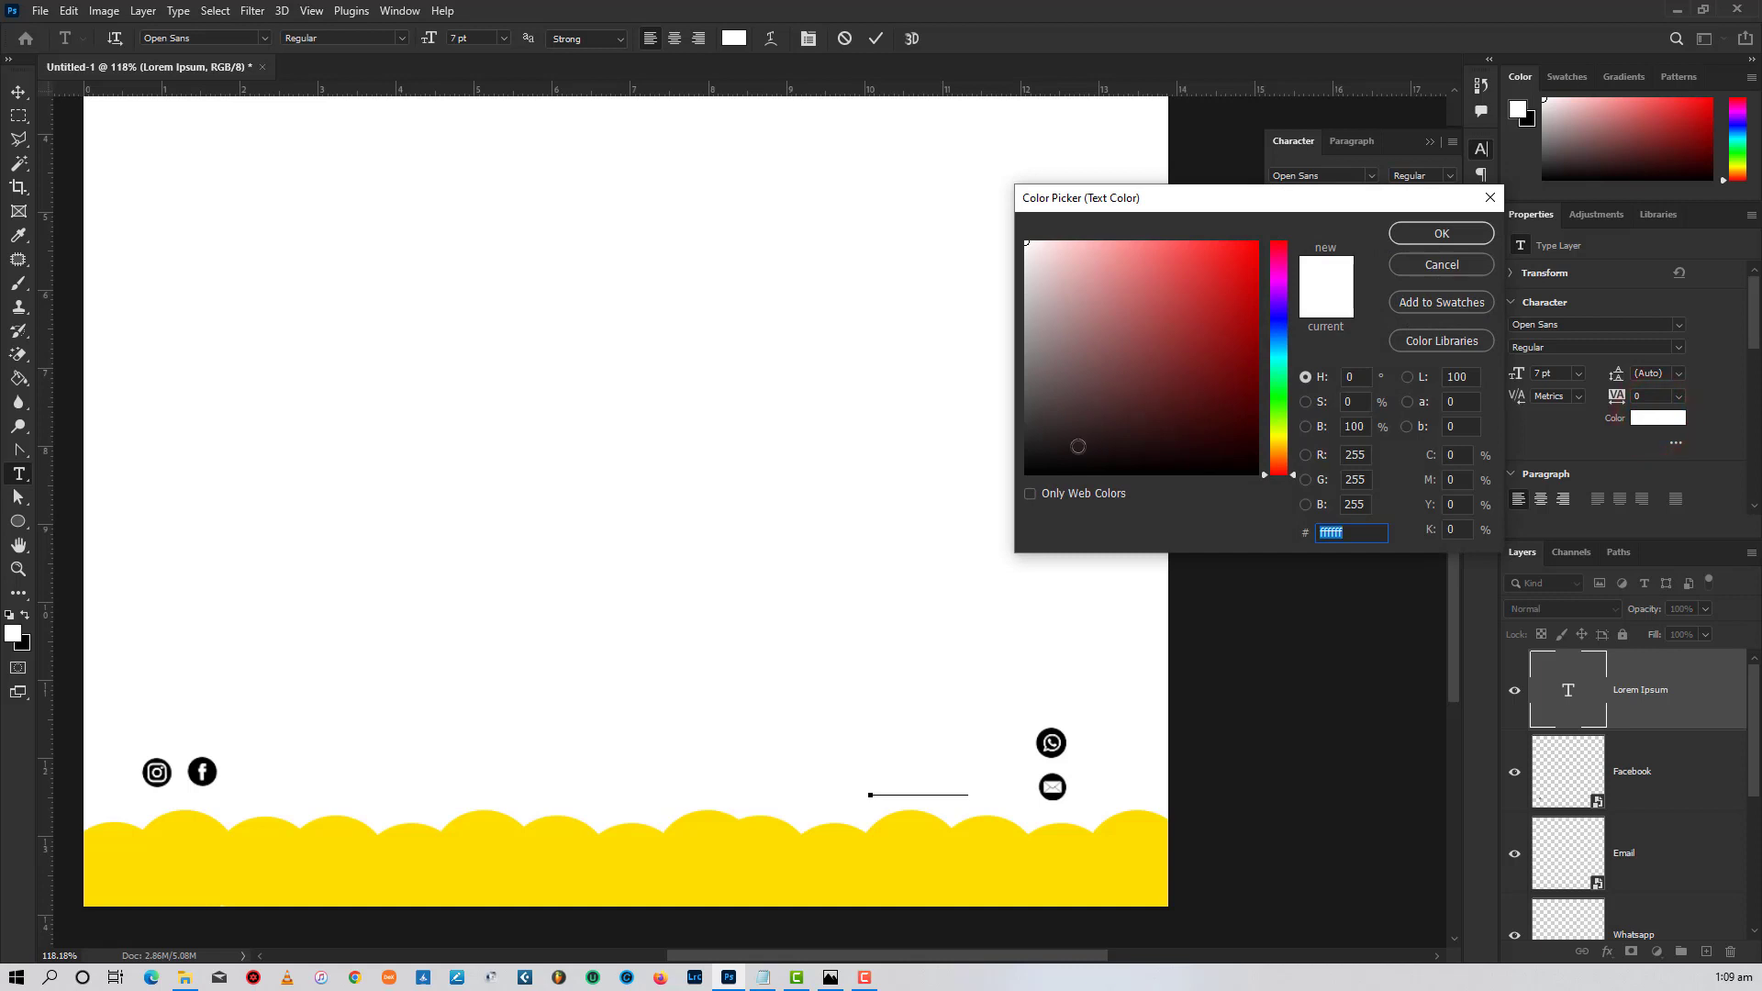
pyautogui.moveTo(1065, 448); pyautogui.dragTo(1025, 474)
pyautogui.click(1409, 239)
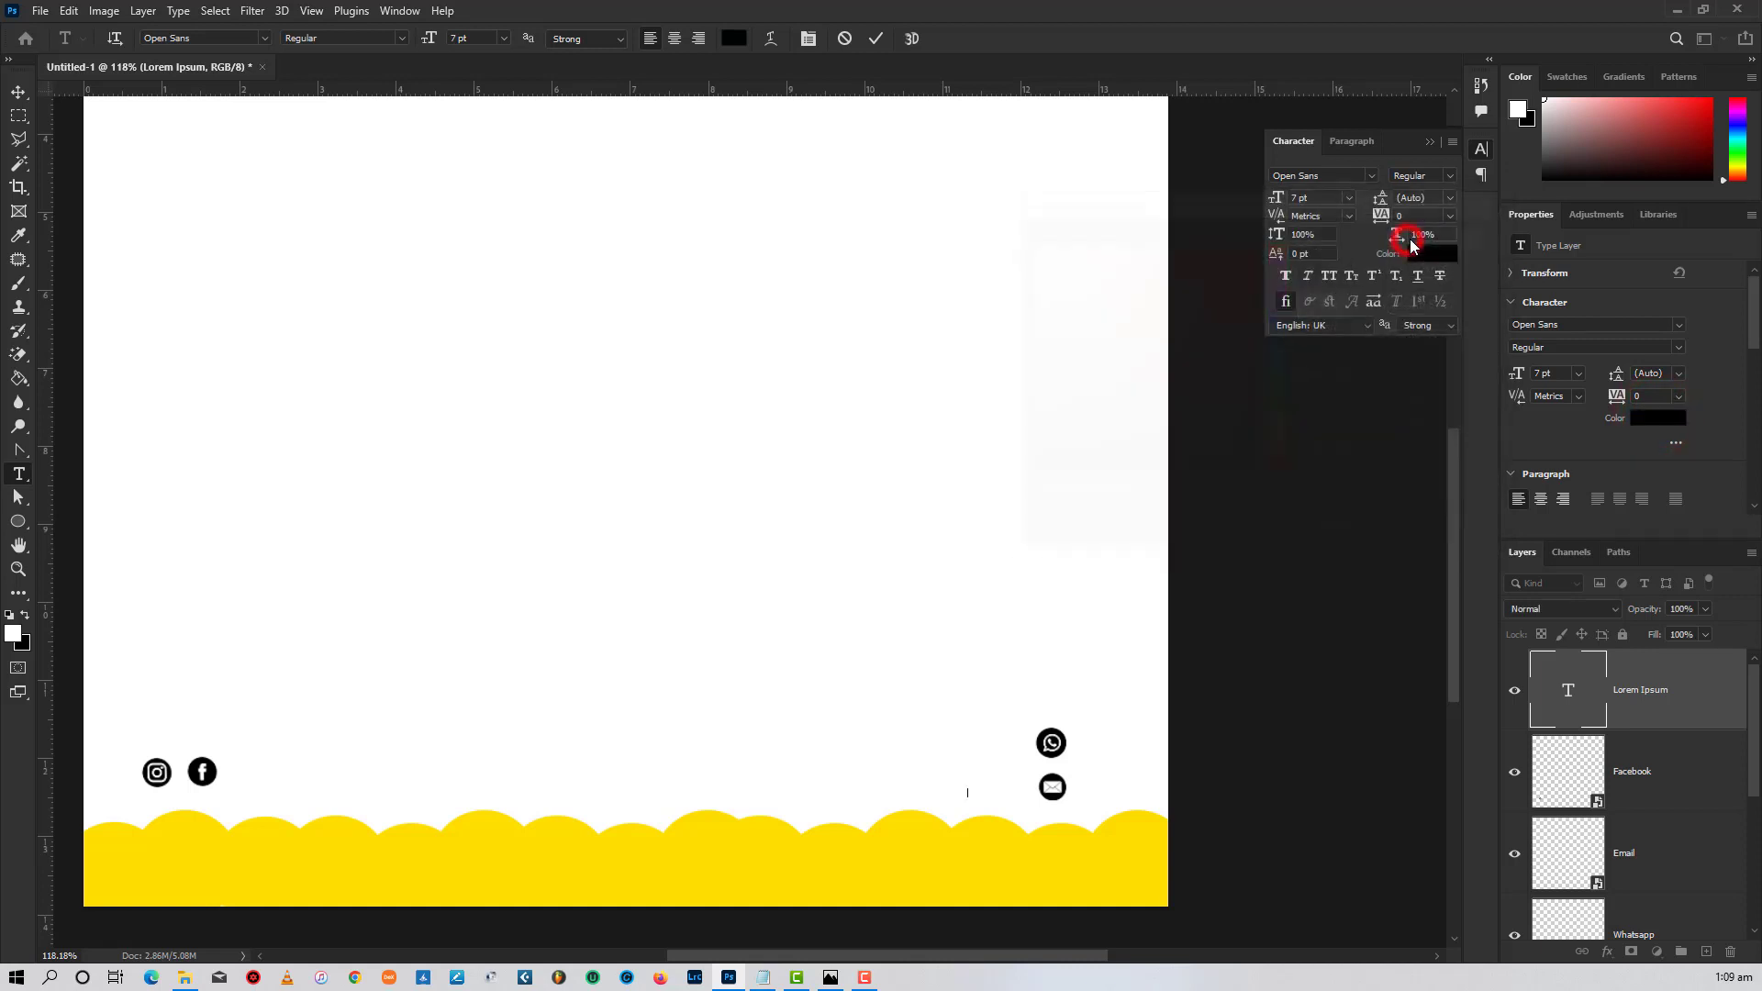
pyautogui.click(1571, 692)
pyautogui.click(1658, 421)
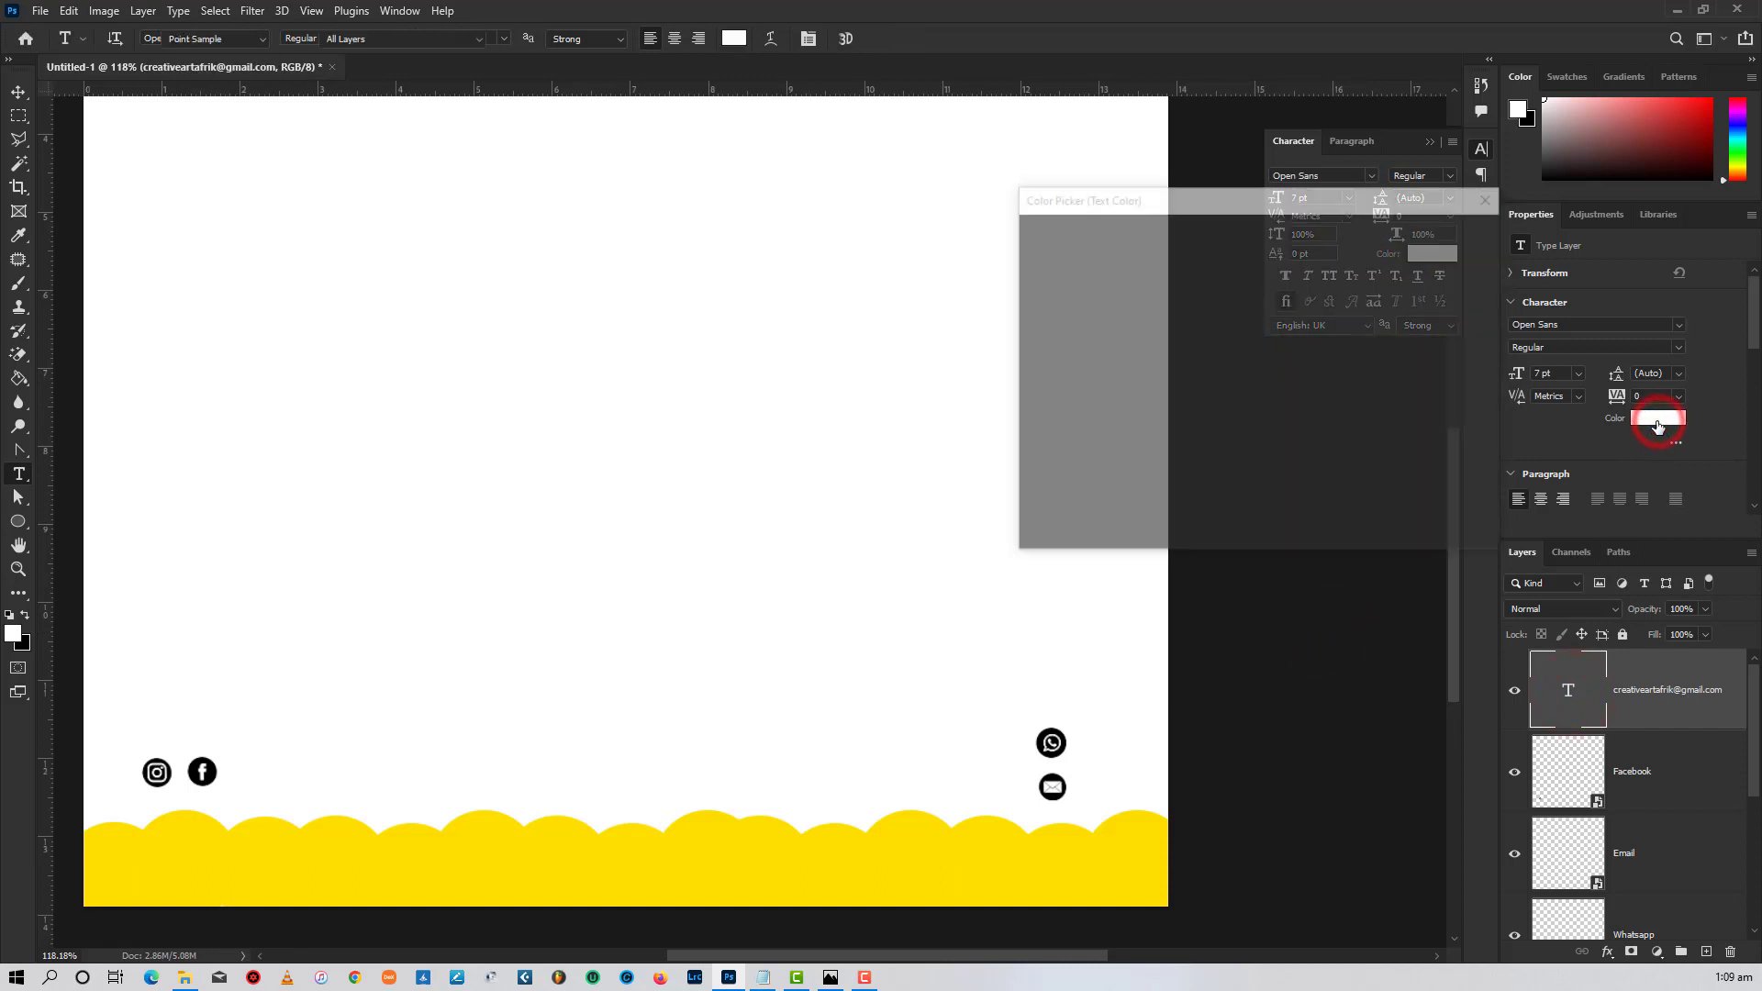
pyautogui.moveTo(1090, 464); pyautogui.dragTo(1026, 474)
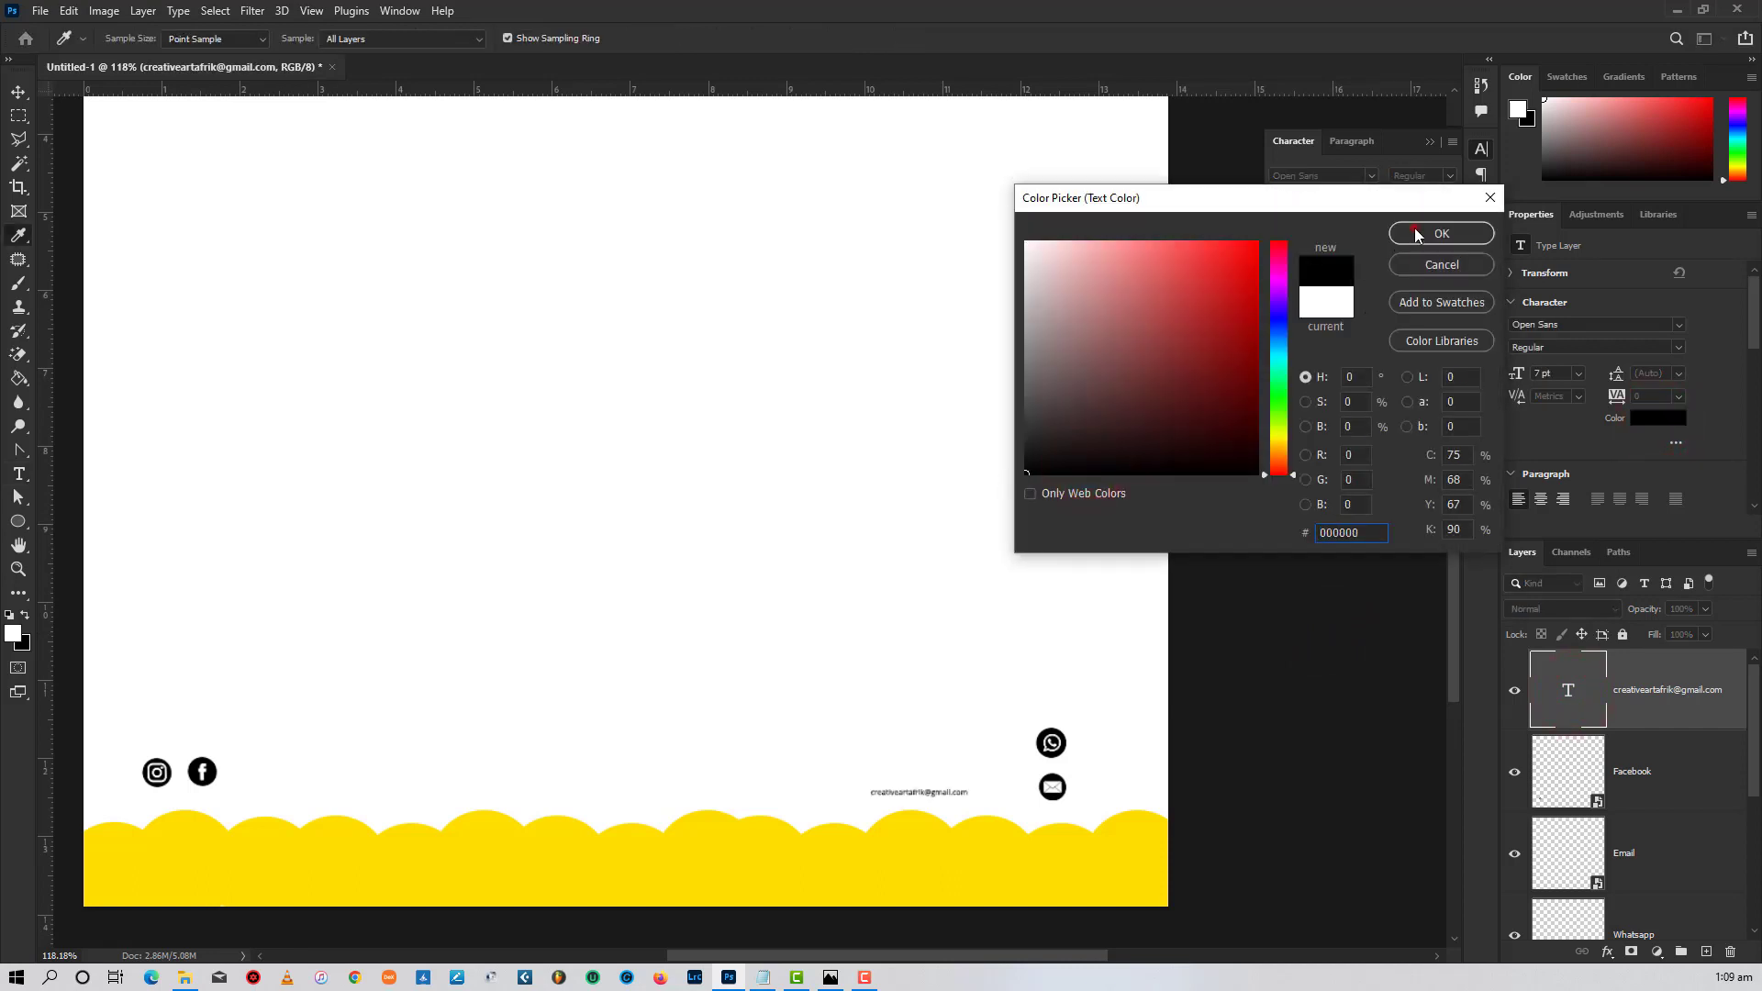
pyautogui.click(1442, 233)
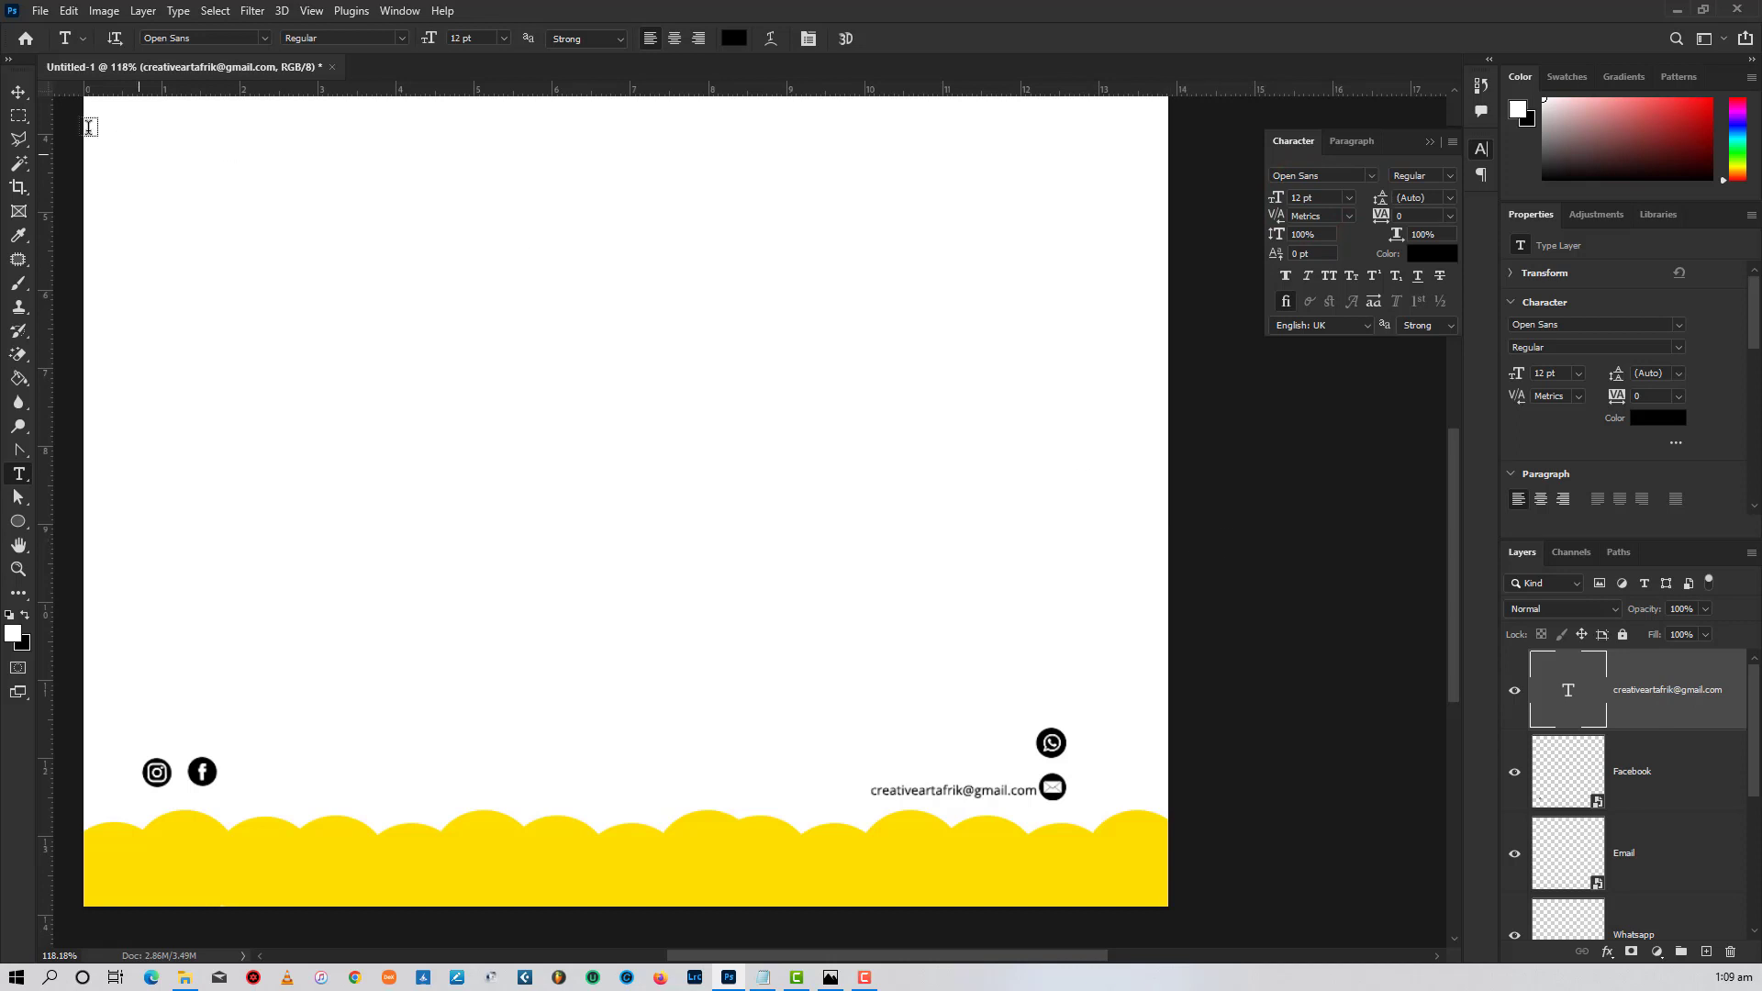
# - Move the contact email text slightly away from the Email icon so the two sit side by side with a small gap
pyautogui.click(20, 93)
pyautogui.click(1218, 518)
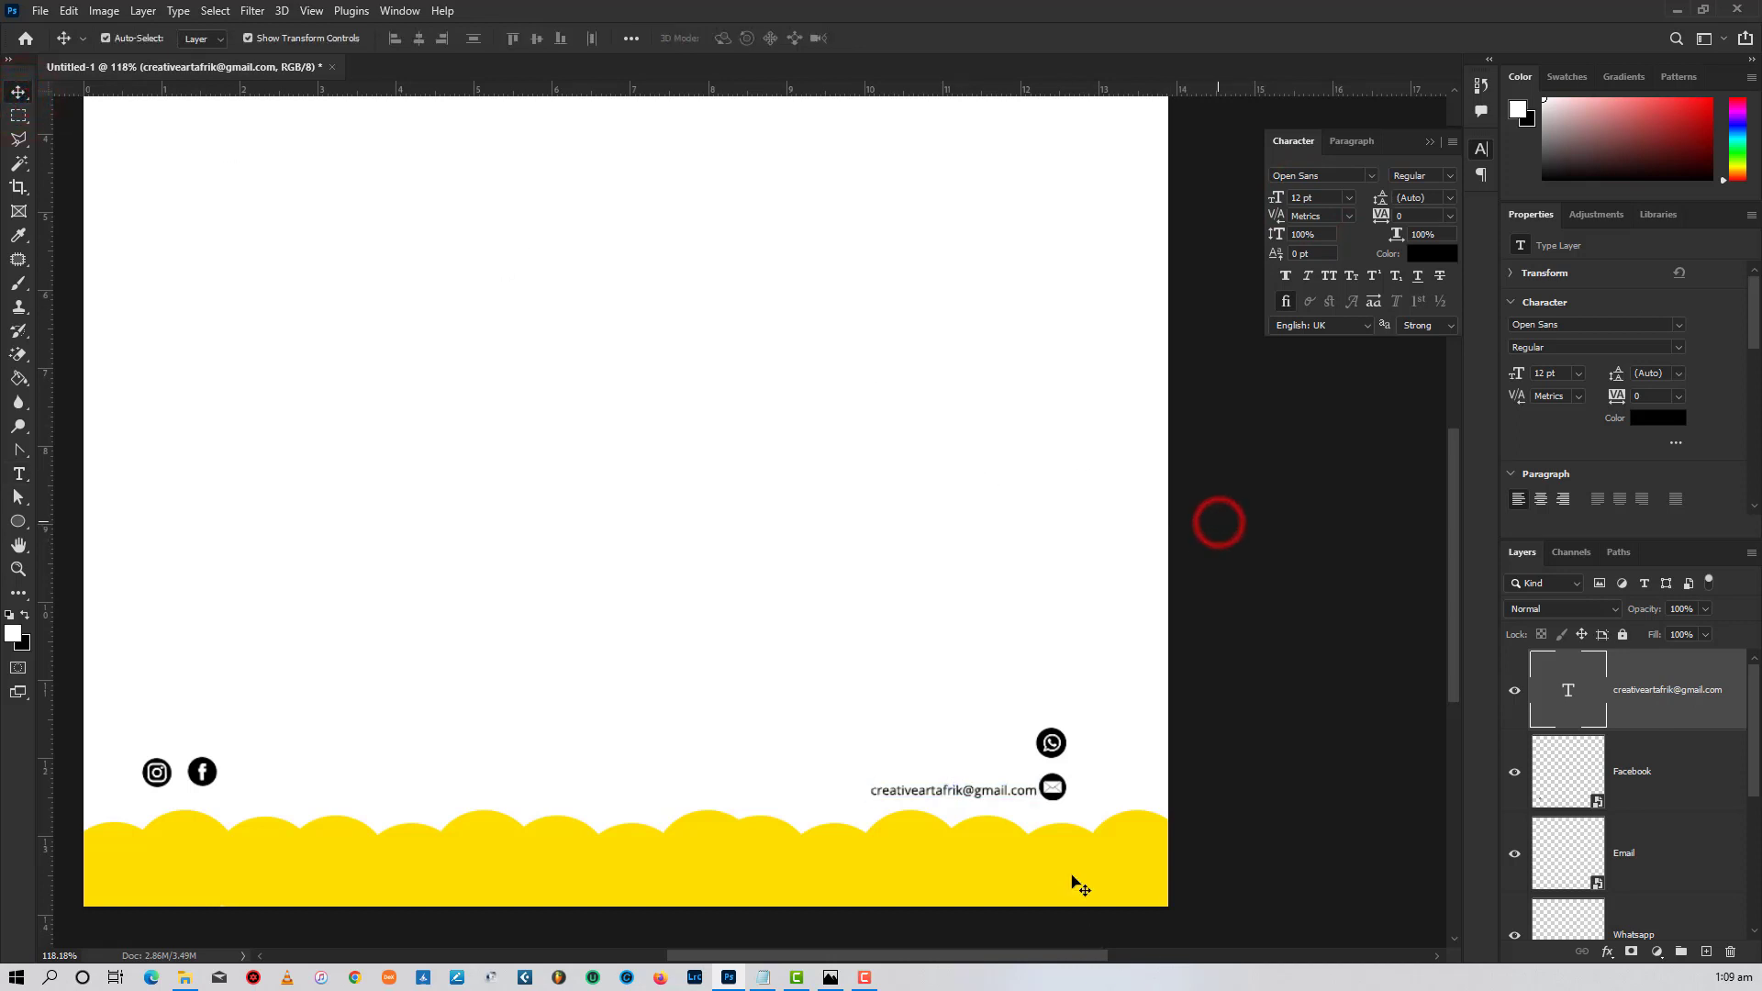
pyautogui.moveTo(996, 795); pyautogui.dragTo(979, 791)
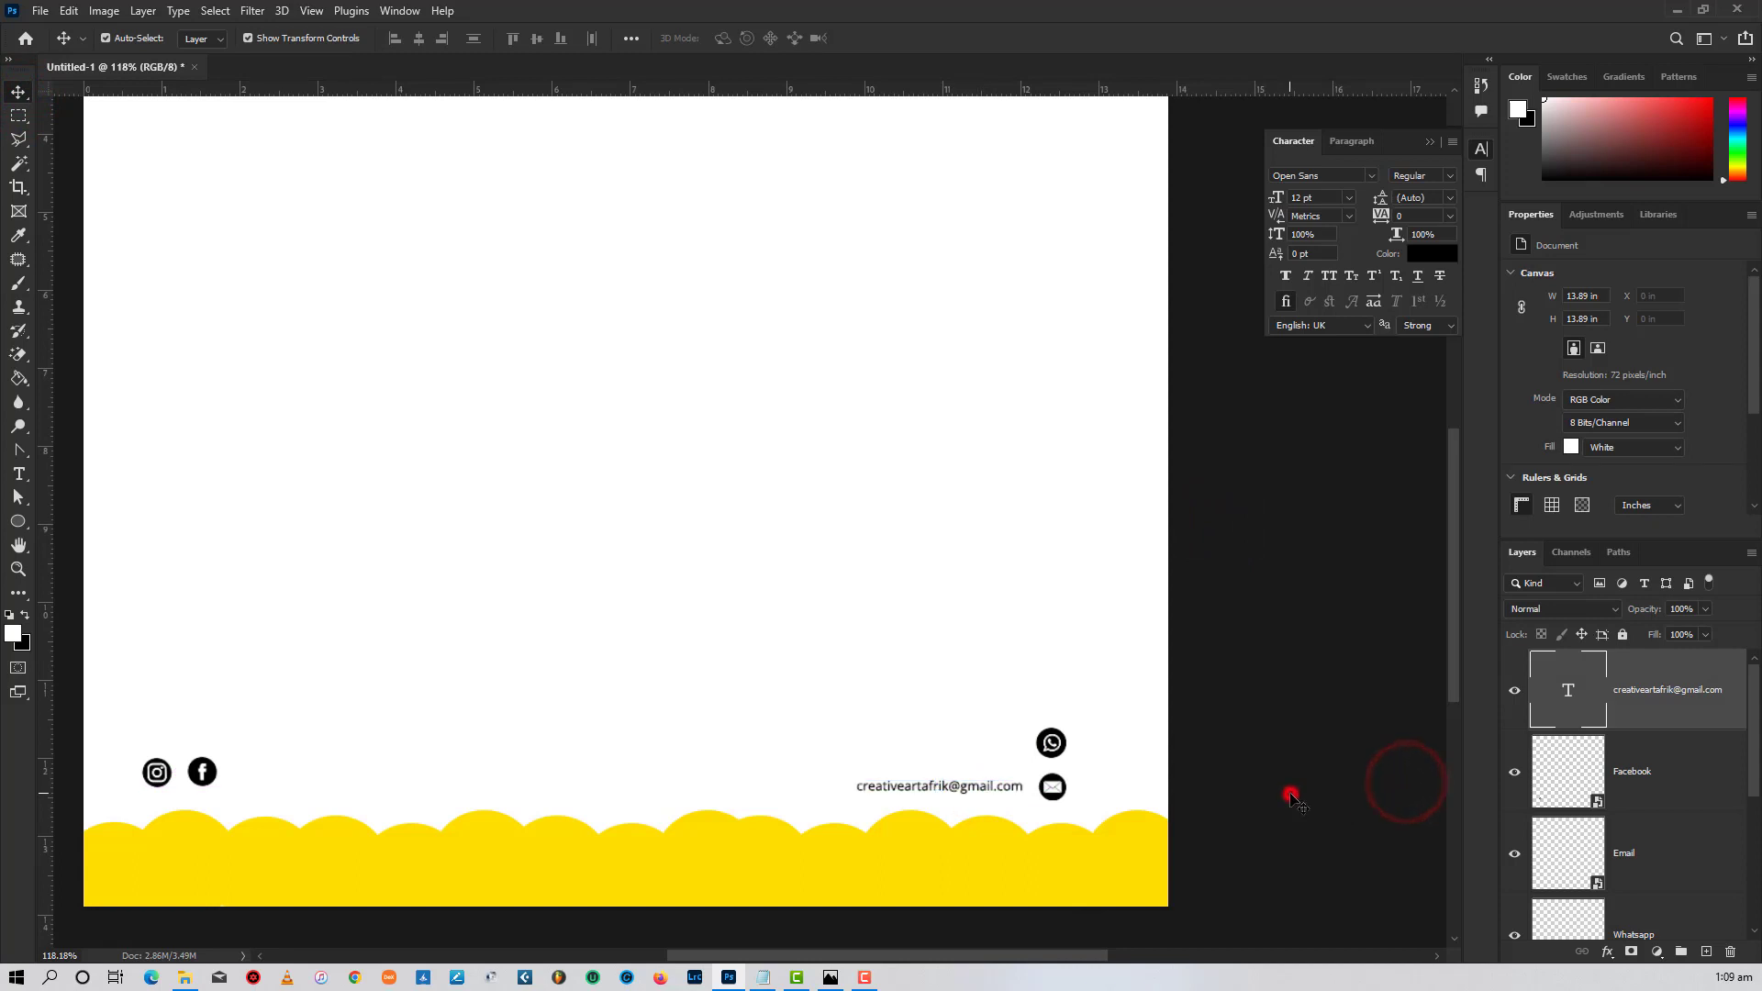
pyautogui.click(1290, 792)
# - Place two horizontal guides along the upper and lower edges of the Instagram and Facebook icons
pyautogui.moveTo(791, 773); pyautogui.dragTo(964, 641)
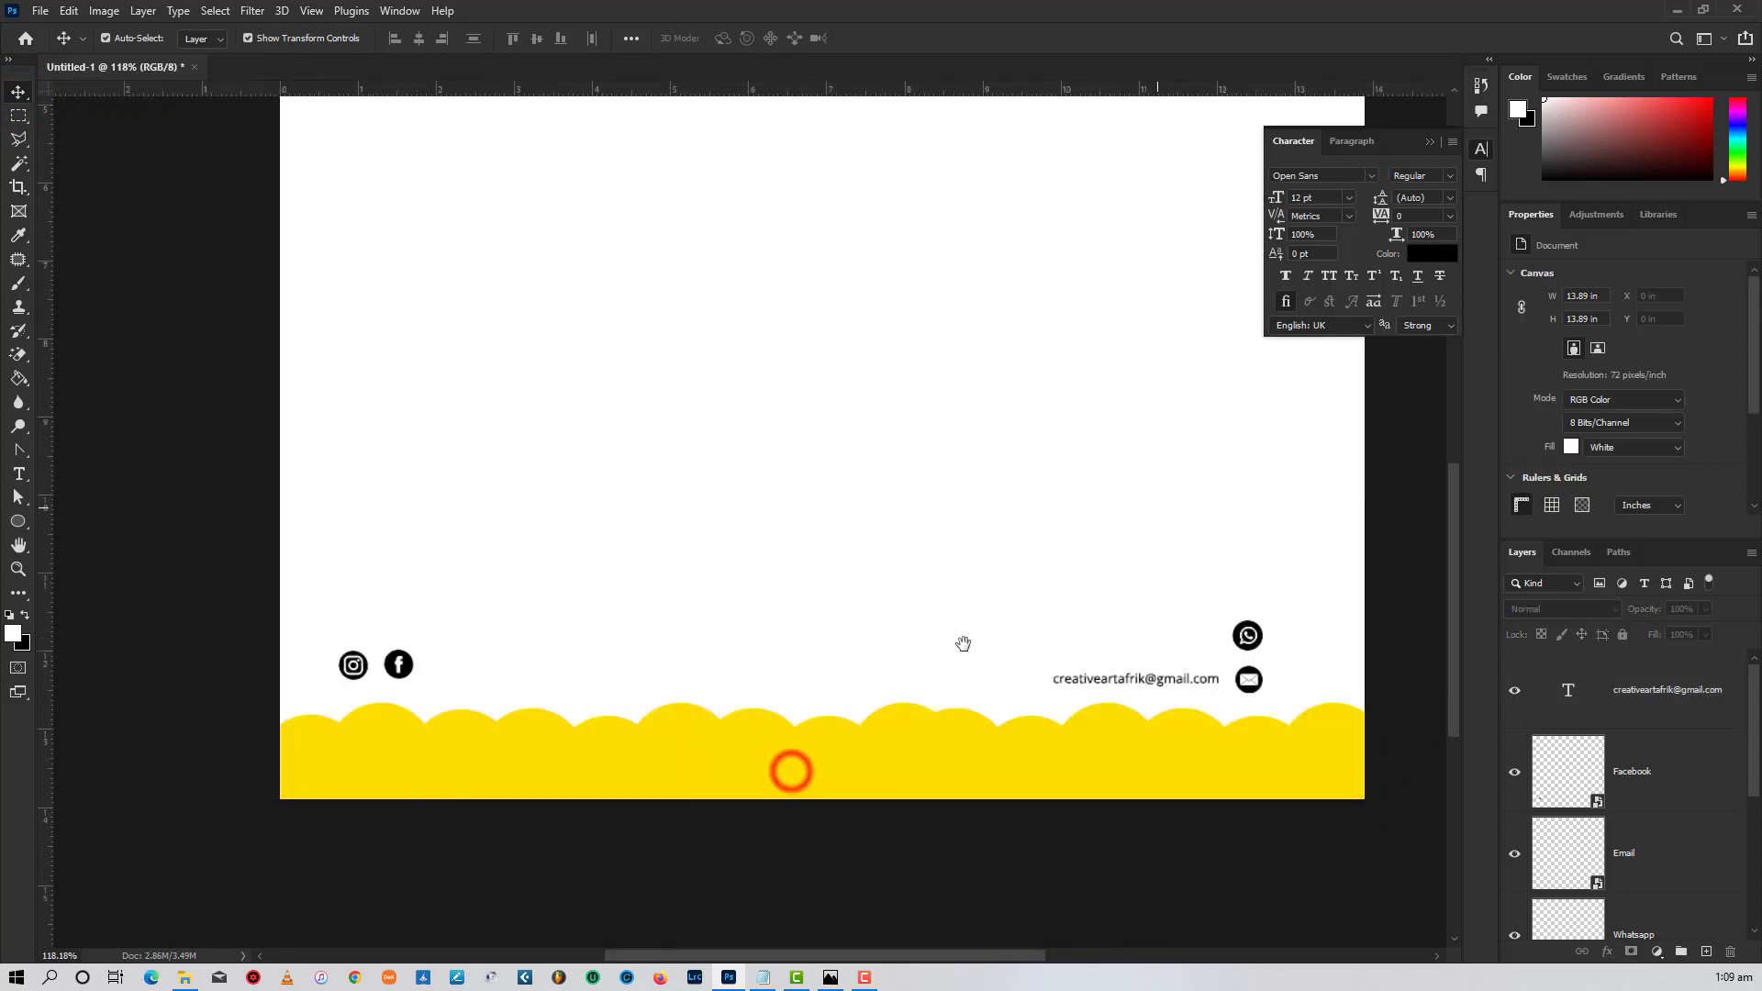
pyautogui.scroll(2, 470, 656)
pyautogui.moveTo(274, 88); pyautogui.dragTo(382, 652)
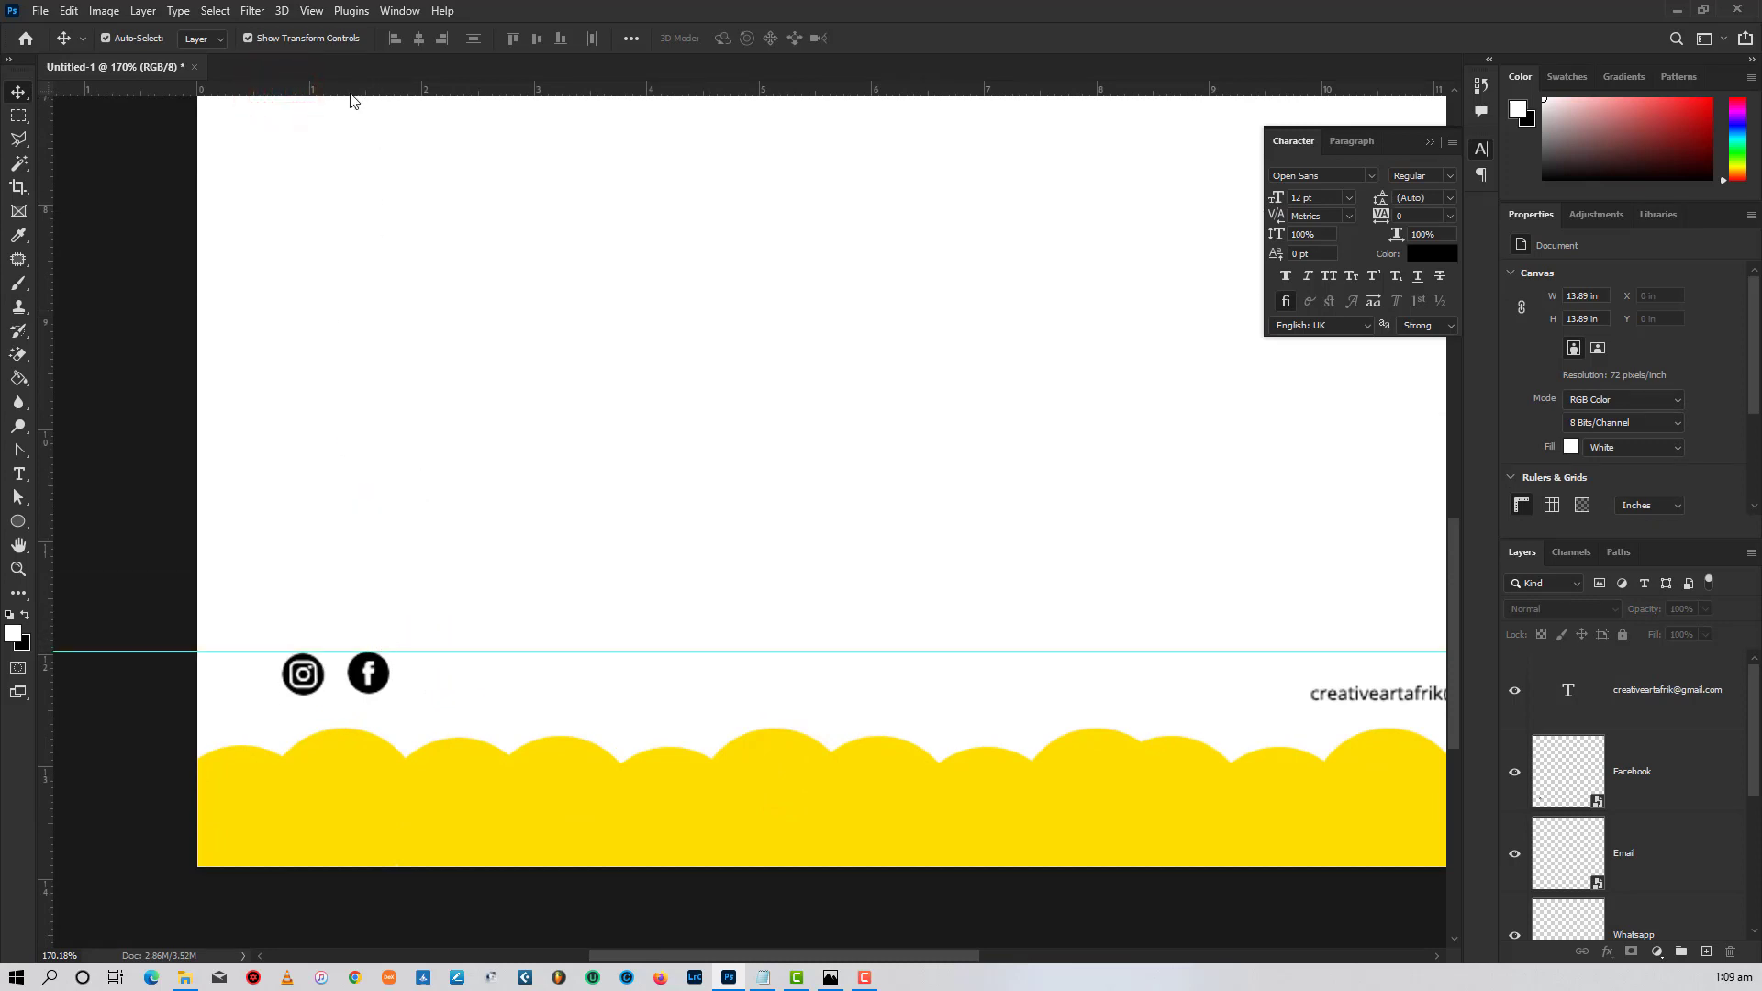
pyautogui.moveTo(347, 90); pyautogui.dragTo(312, 694)
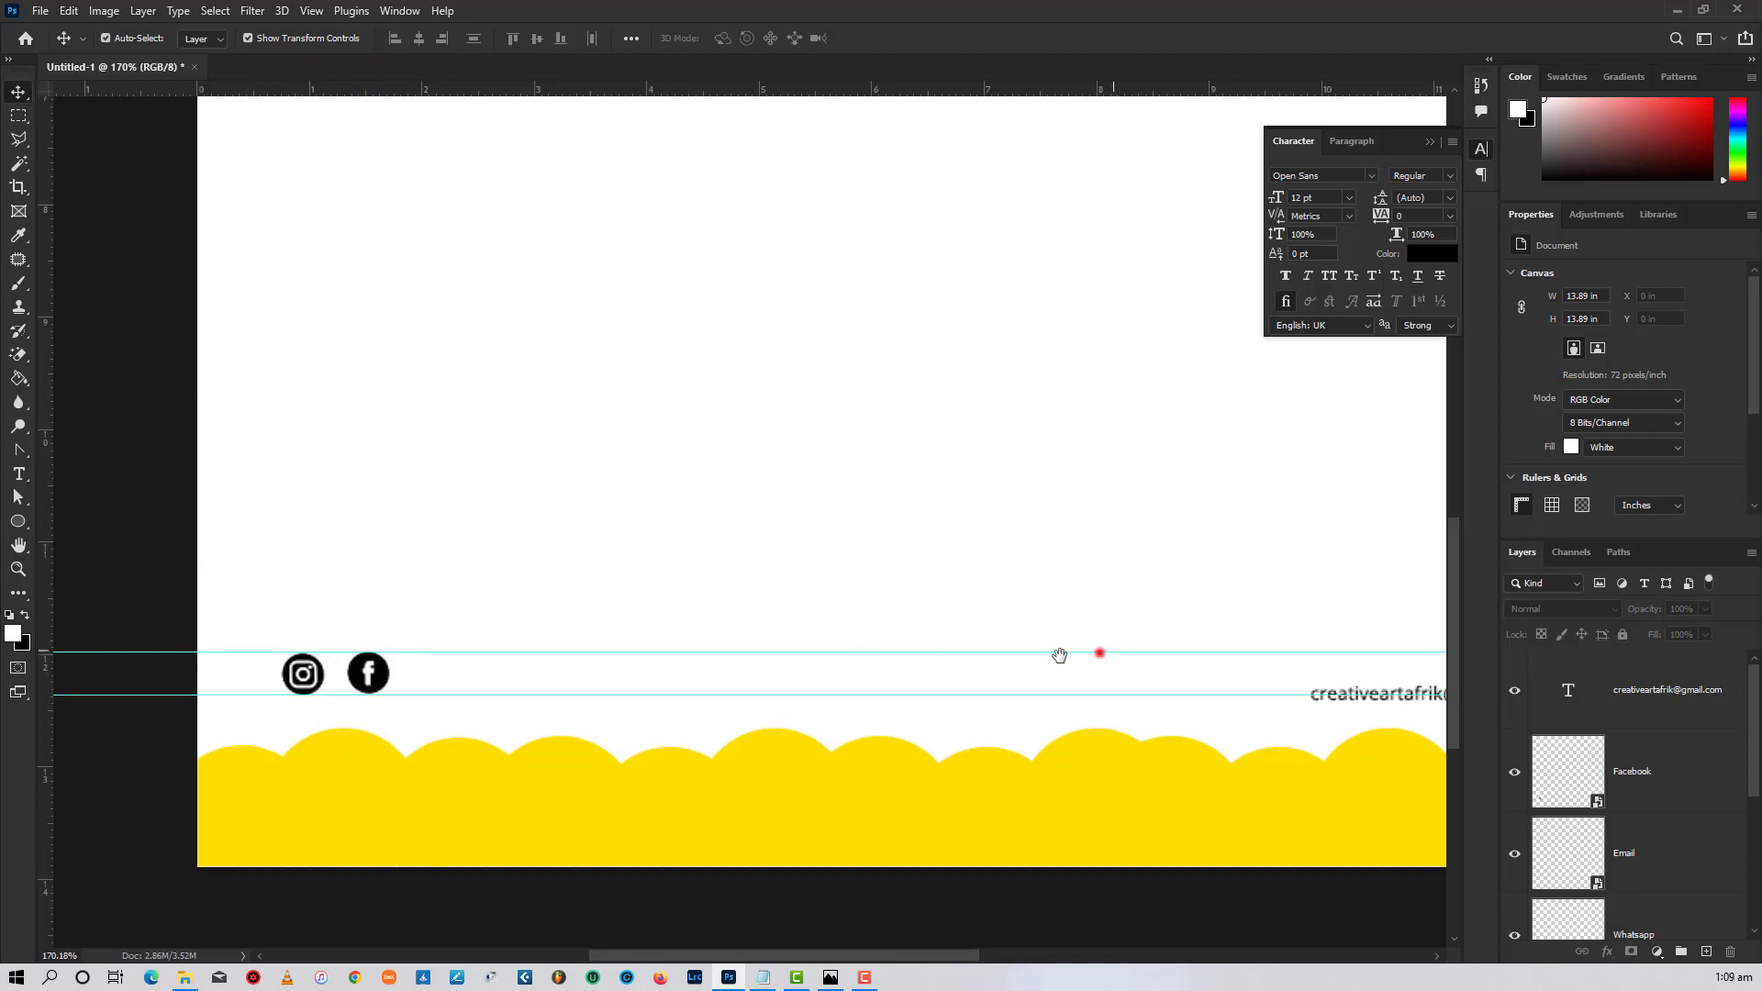
# - Align the Email icon between the two guides and place the Whatsapp icon directly above it with a small gap
pyautogui.moveTo(1059, 655); pyautogui.dragTo(590, 619)
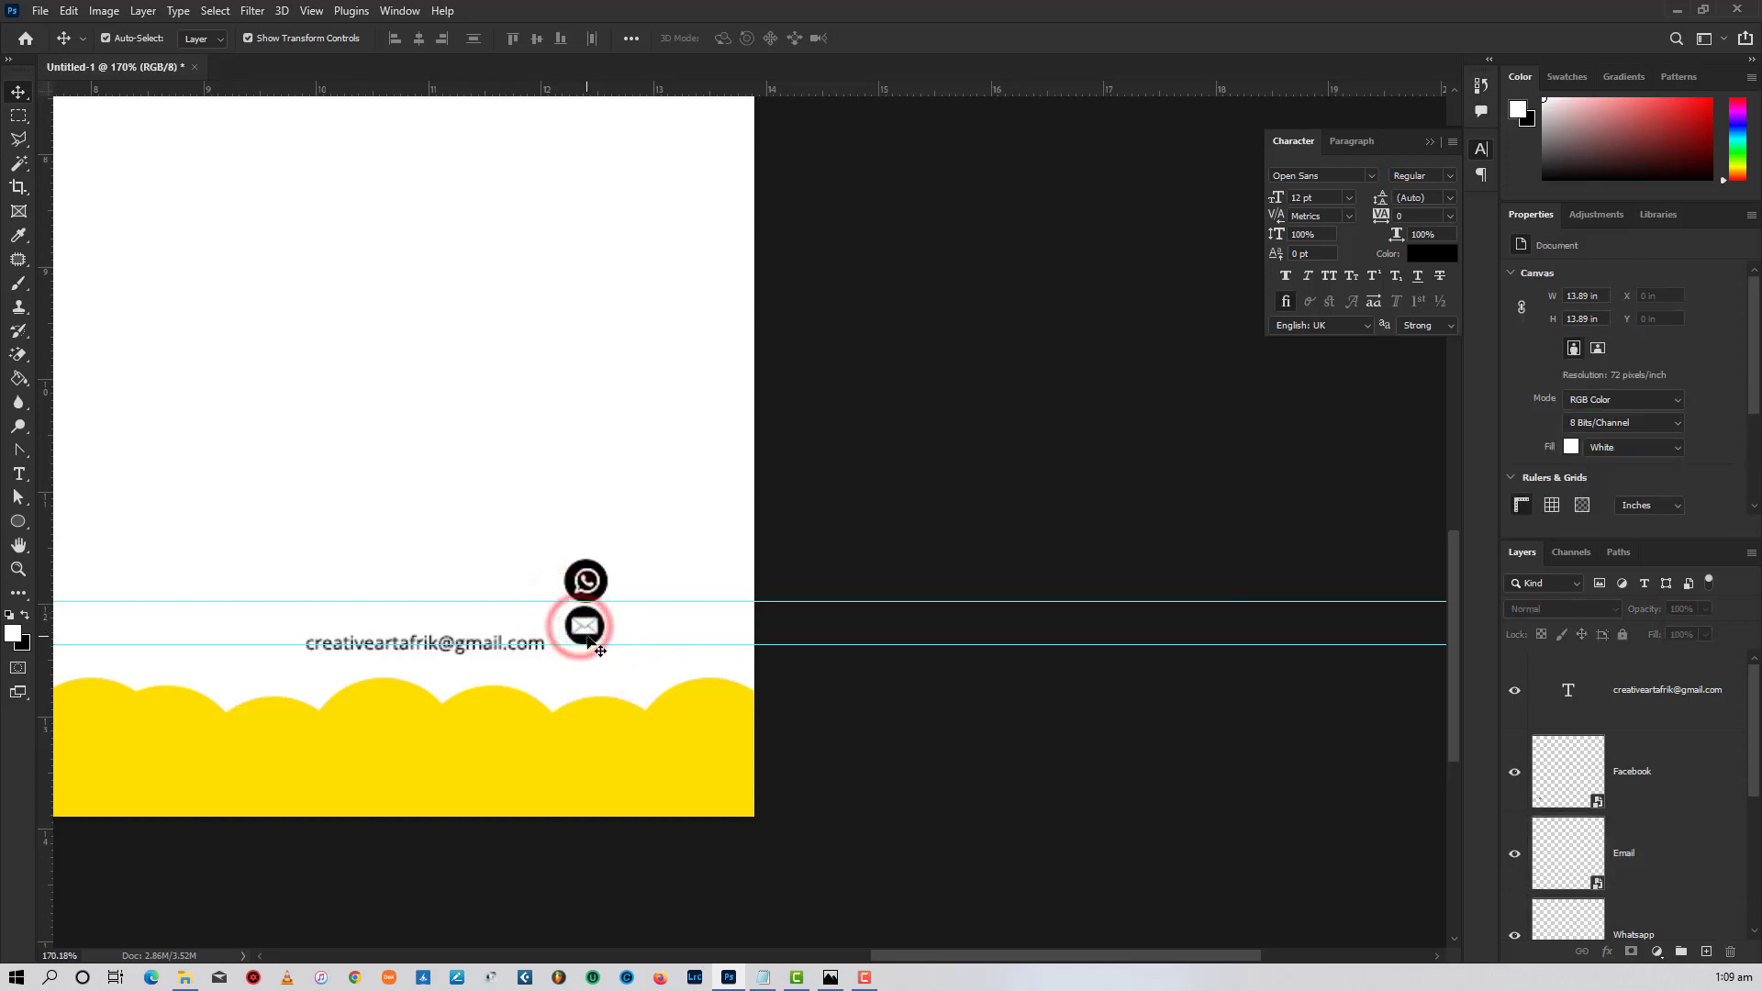
pyautogui.click(588, 638)
pyautogui.moveTo(680, 613); pyautogui.dragTo(583, 563)
pyautogui.hotkey('ctrl', 't')
pyautogui.press('Return')
pyautogui.click(646, 492)
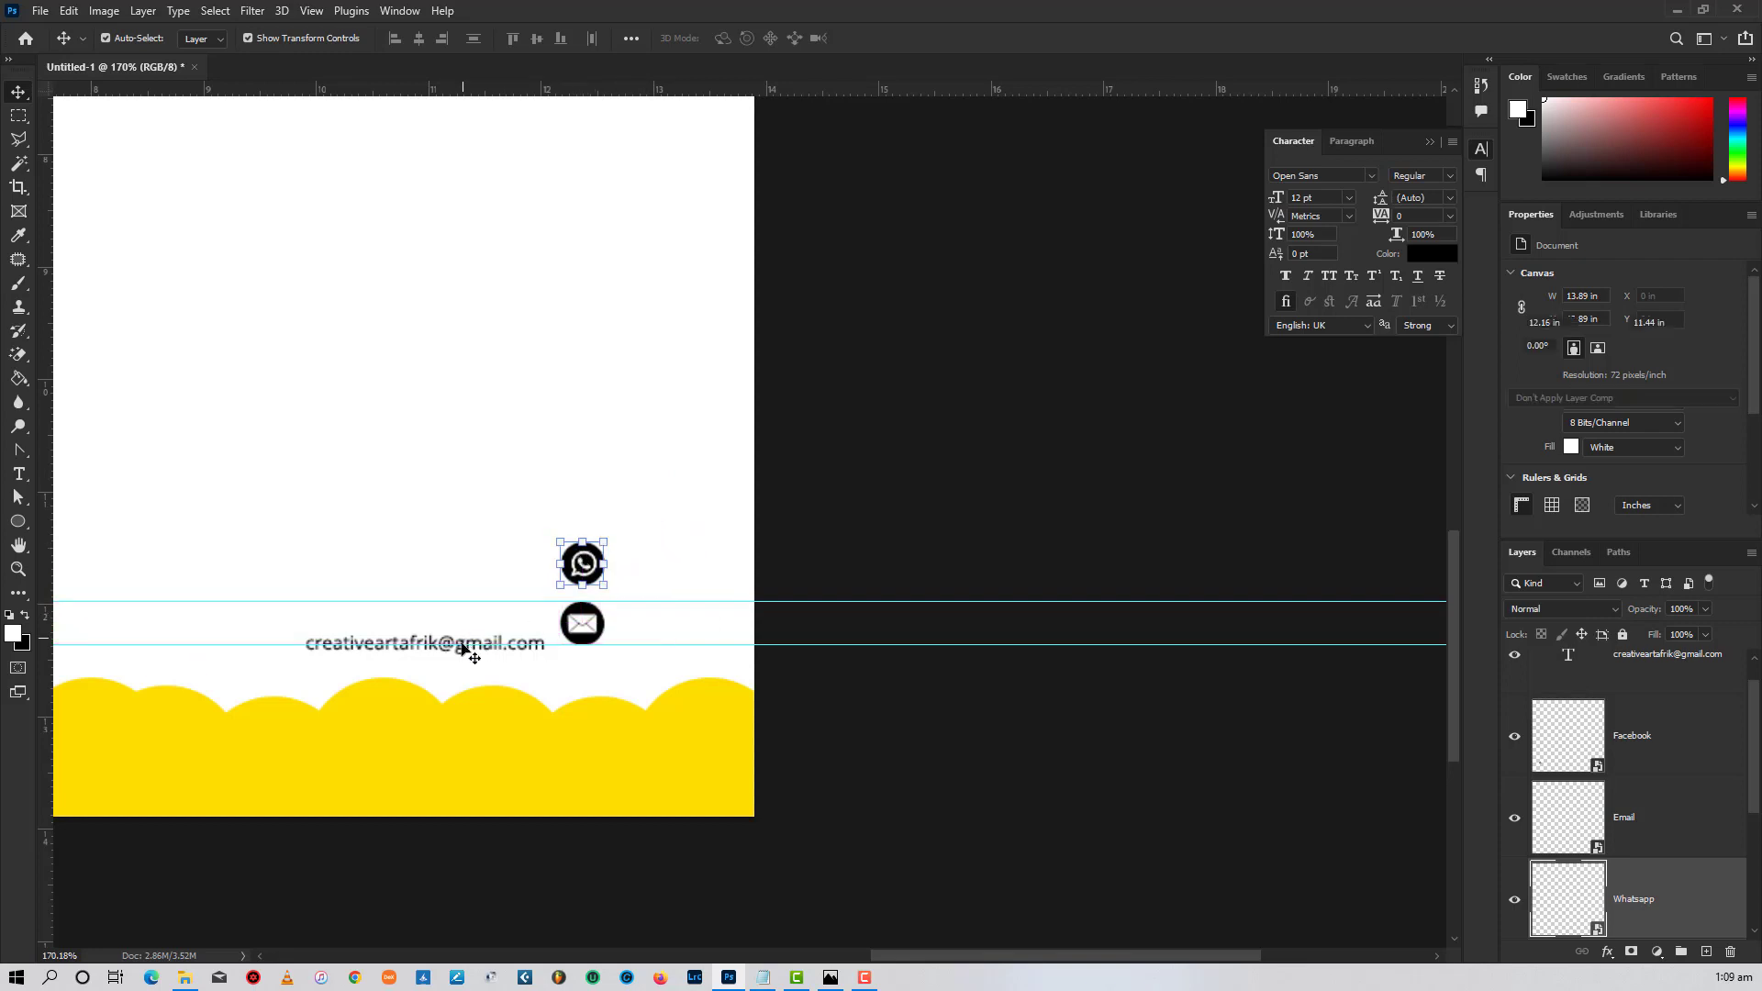
# - Move the contact email text up between the guides, vertically centred on the Email icon
pyautogui.click(461, 656)
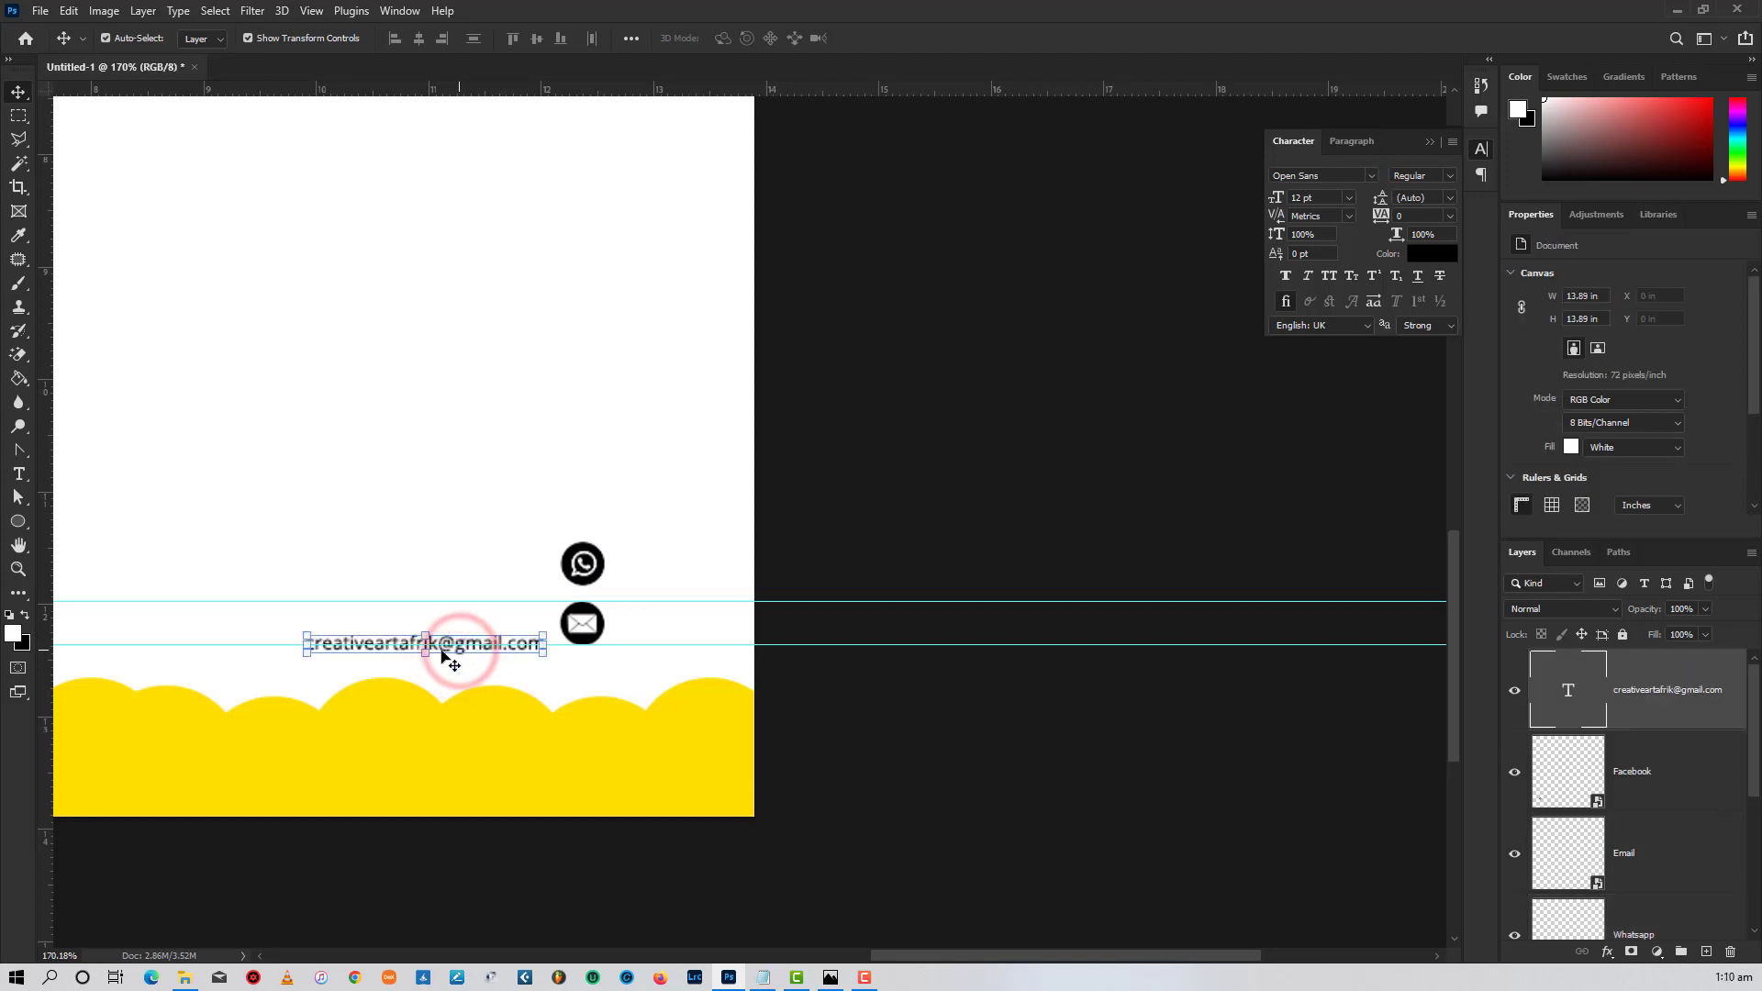
pyautogui.moveTo(442, 642)
pyautogui.mouseDown()
pyautogui.moveTo(442, 608)
pyautogui.moveTo(464, 648)
pyautogui.mouseUp()
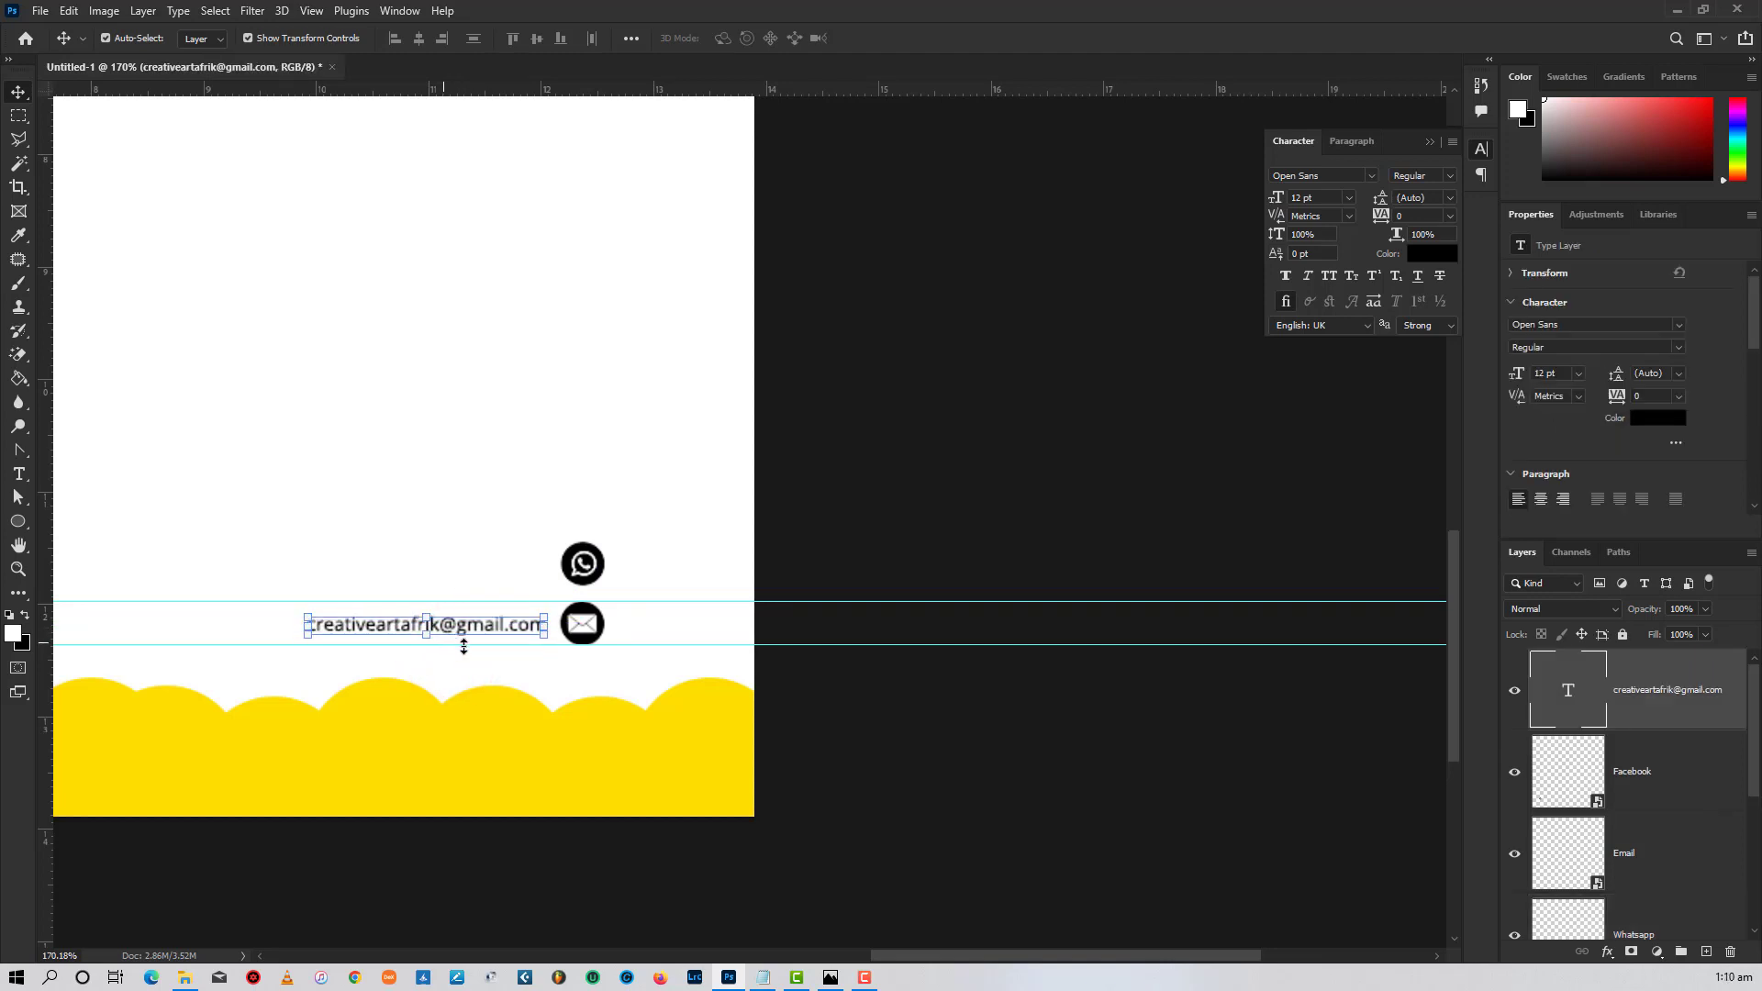
pyautogui.click(642, 684)
# - Duplicate the contact email text beside the Whatsapp icon and replace the copy's content with a placeholder phone number
pyautogui.click(390, 624)
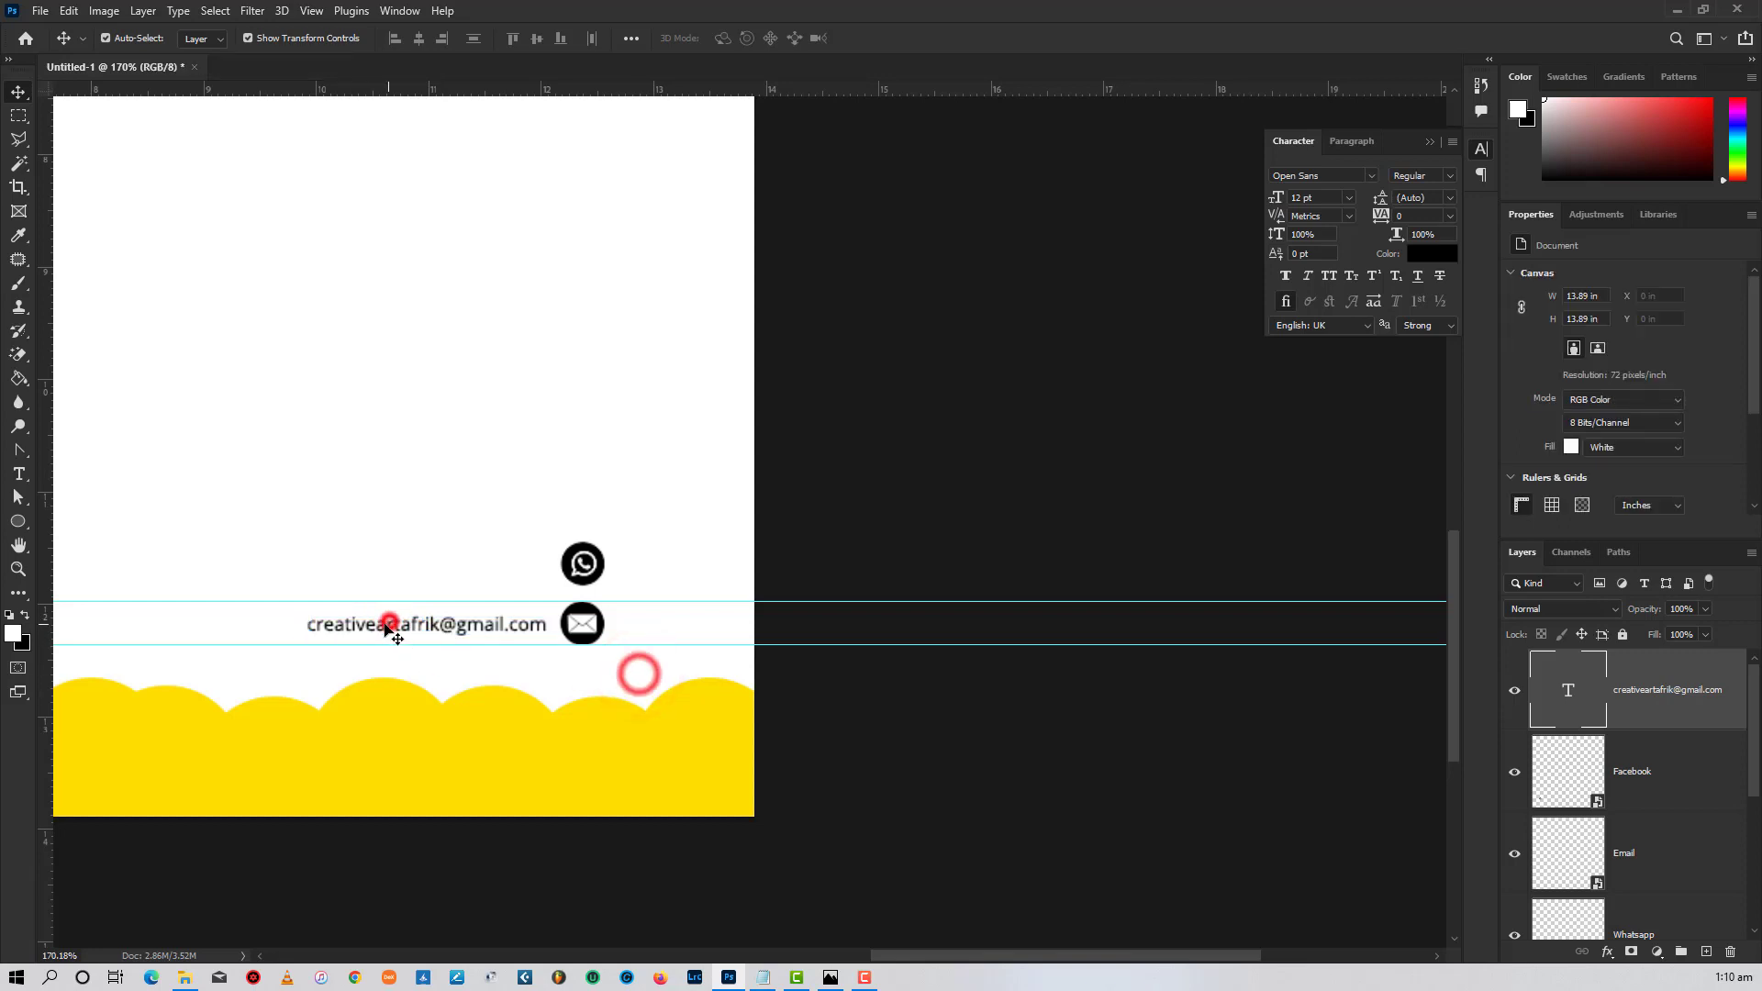
pyautogui.moveTo(409, 624); pyautogui.dragTo(410, 564)
pyautogui.doubleClick(410, 564)
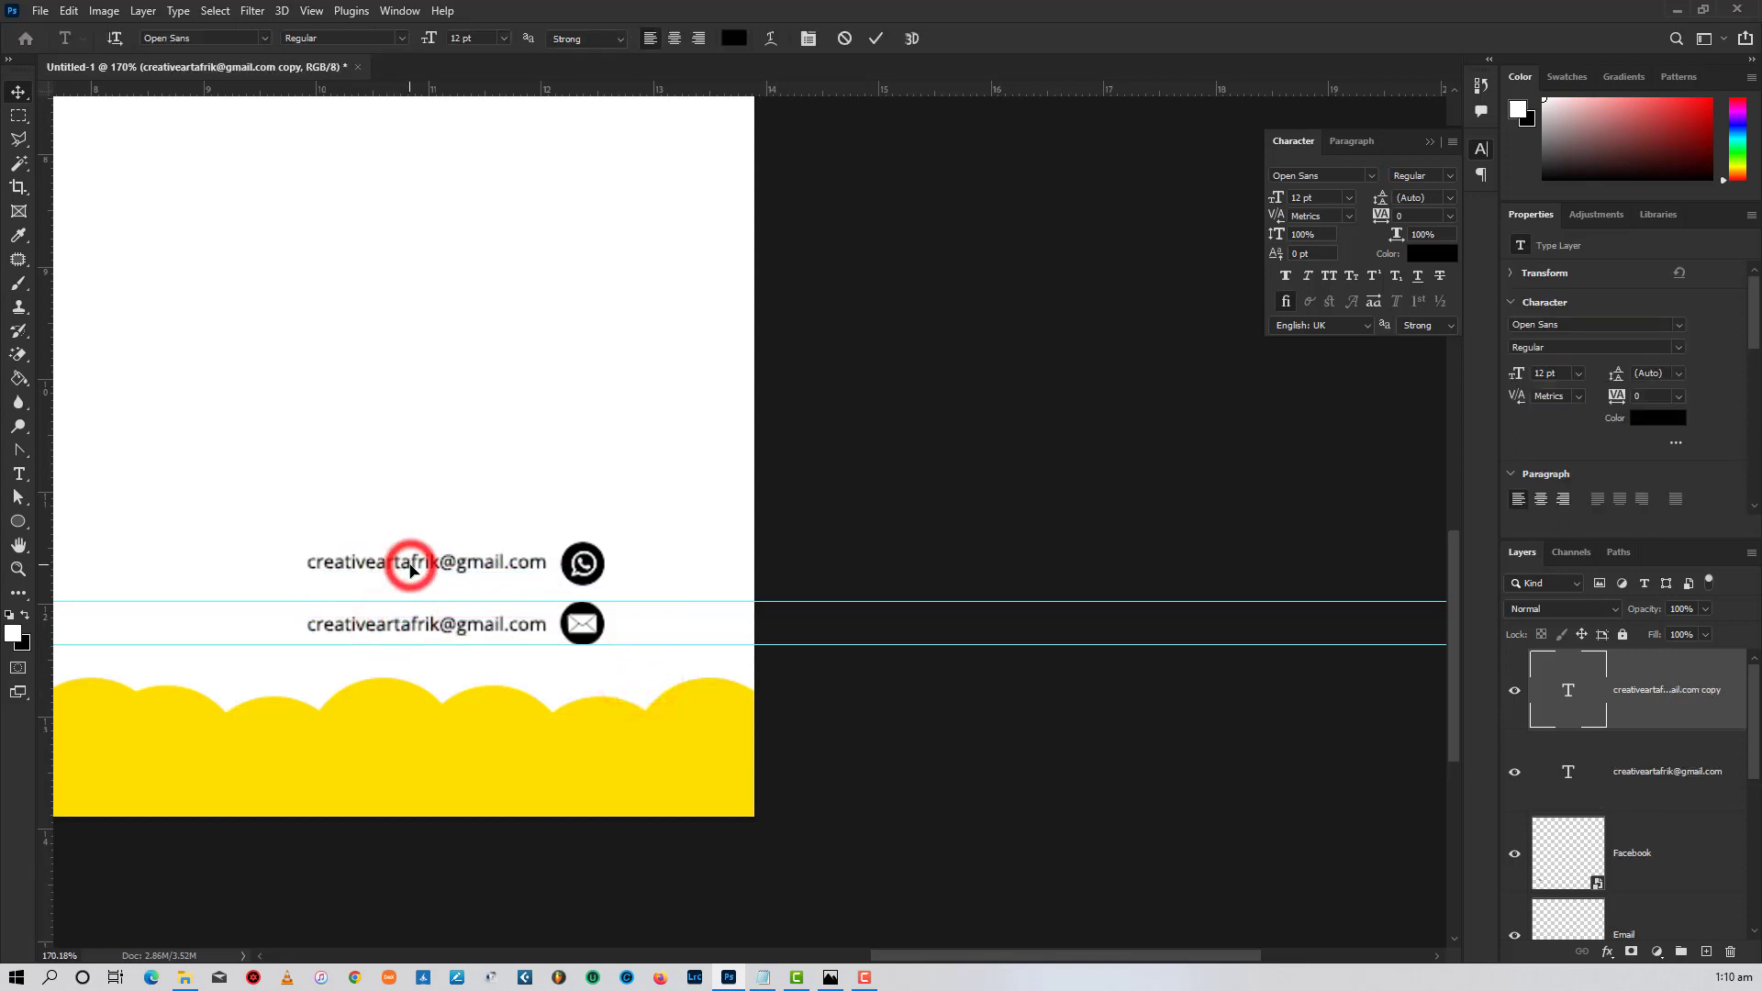
pyautogui.write('00233 00000')
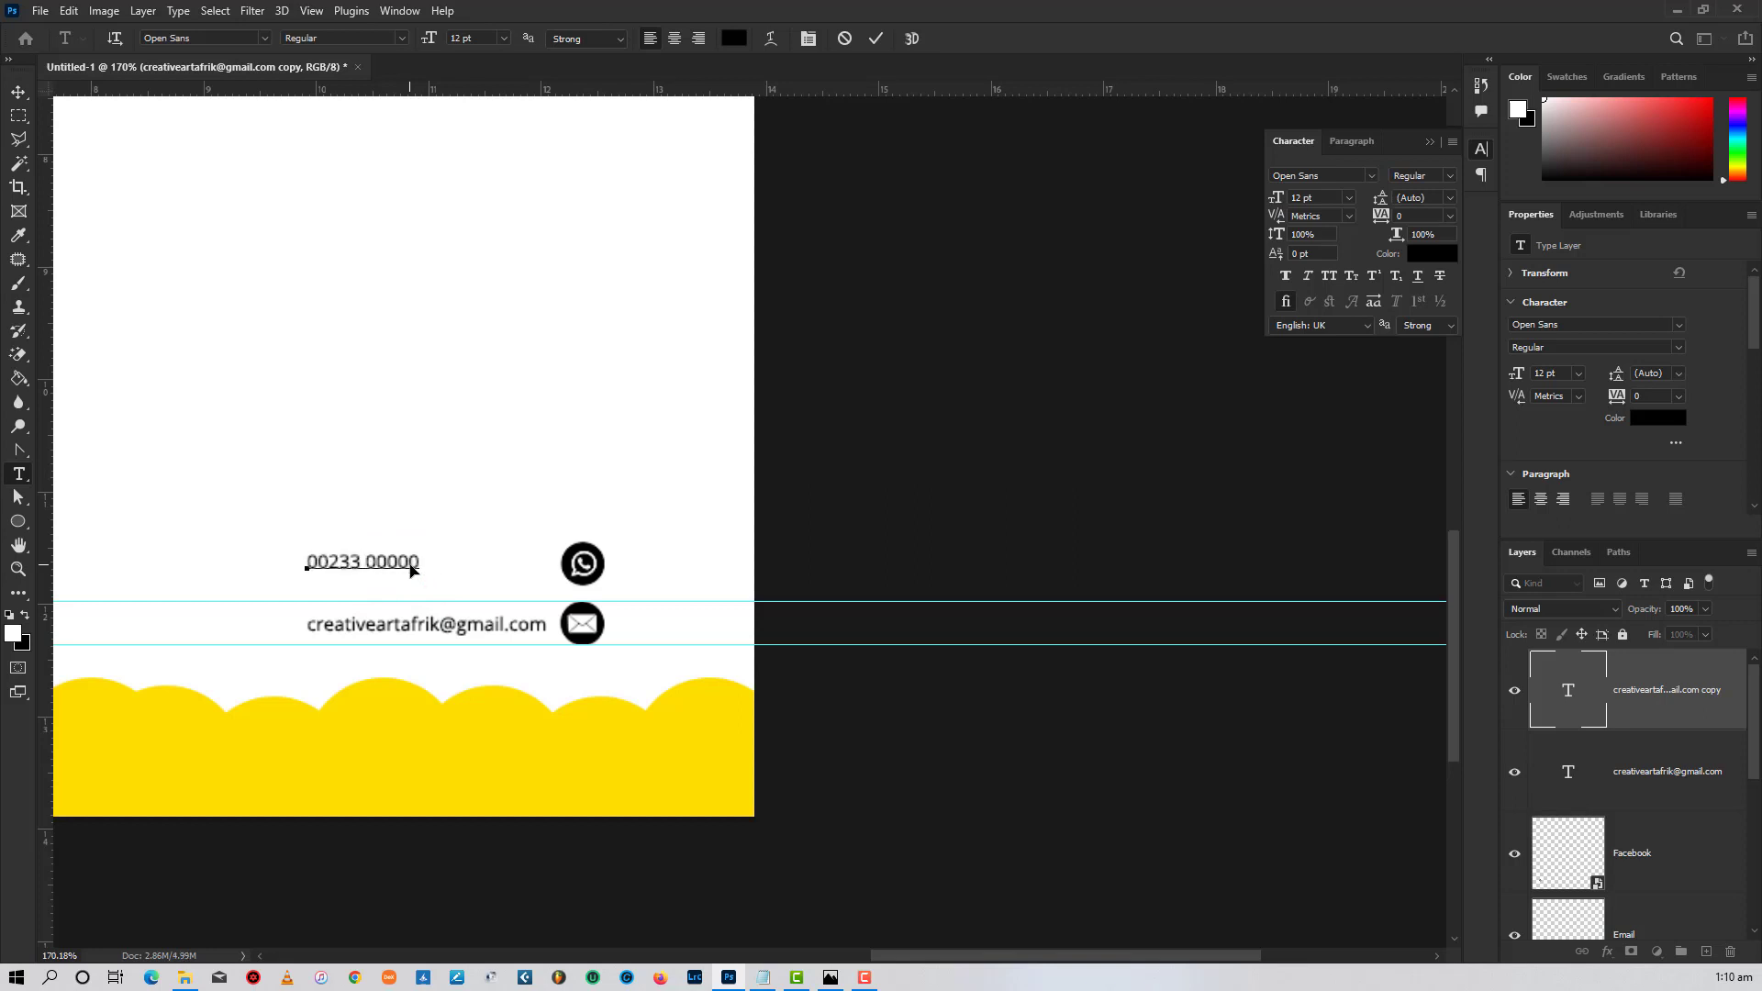
pyautogui.write('00')
pyautogui.click(13, 91)
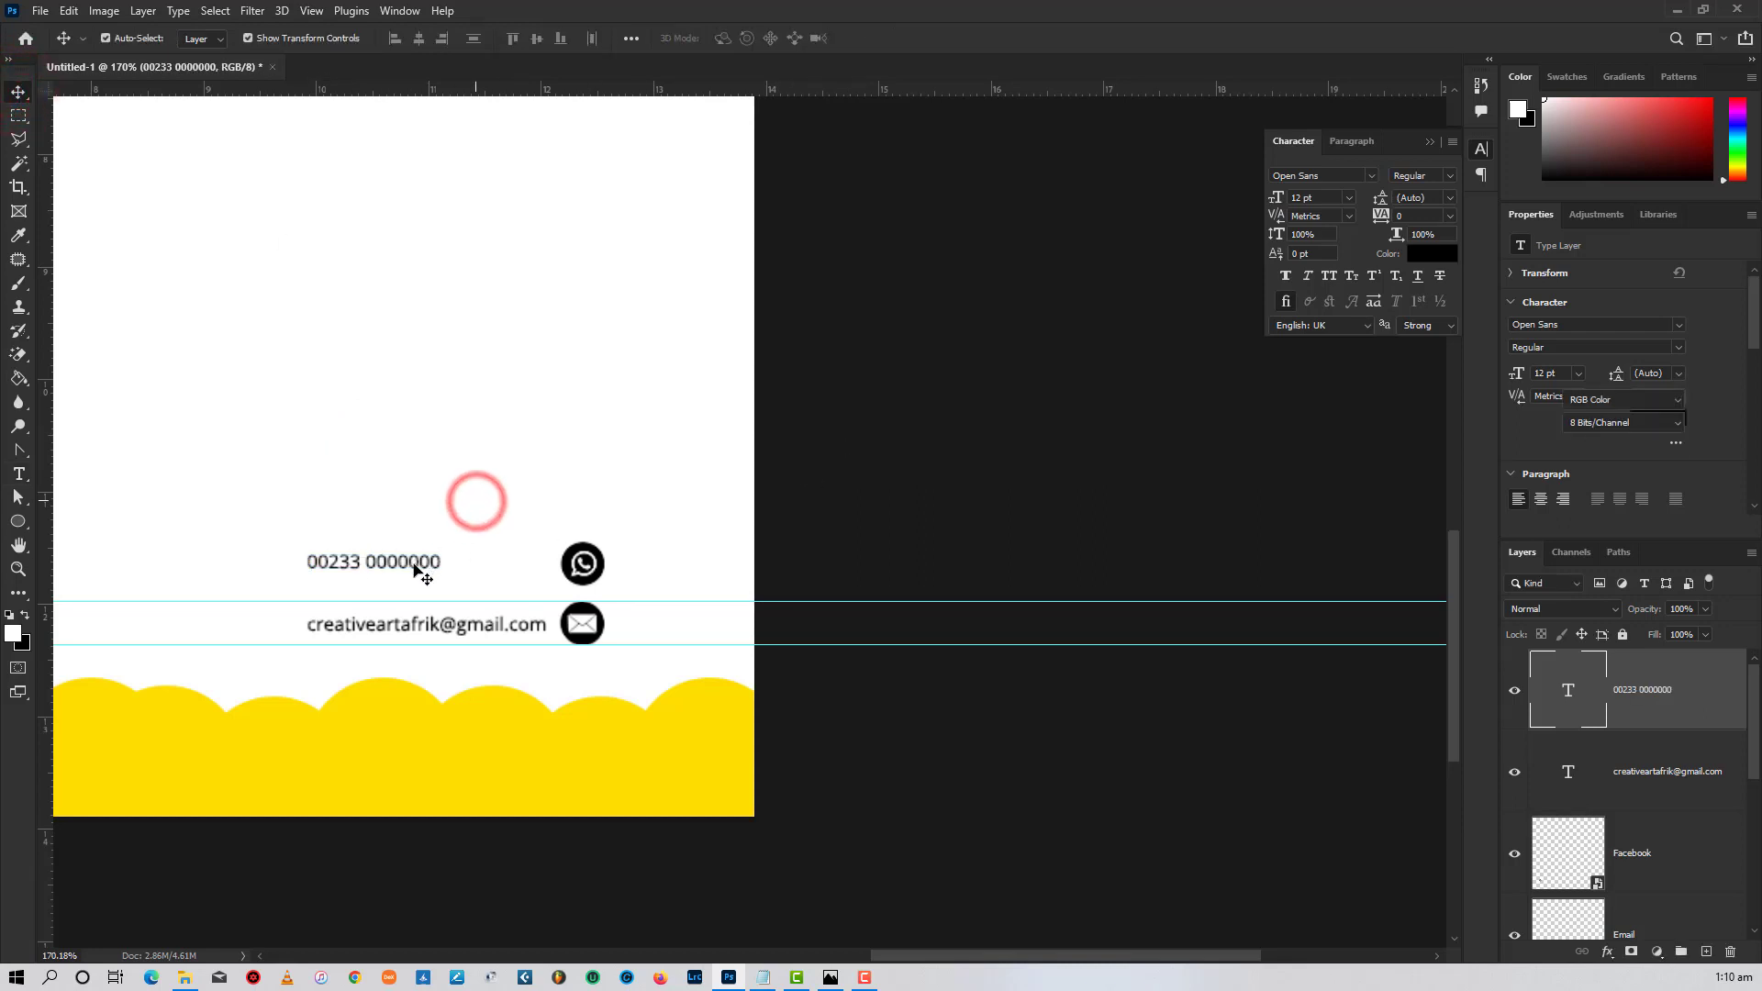
# - Enlarge the phone number text to 20 pt and centre it vertically on the Whatsapp icon
pyautogui.moveTo(422, 562); pyautogui.dragTo(424, 566)
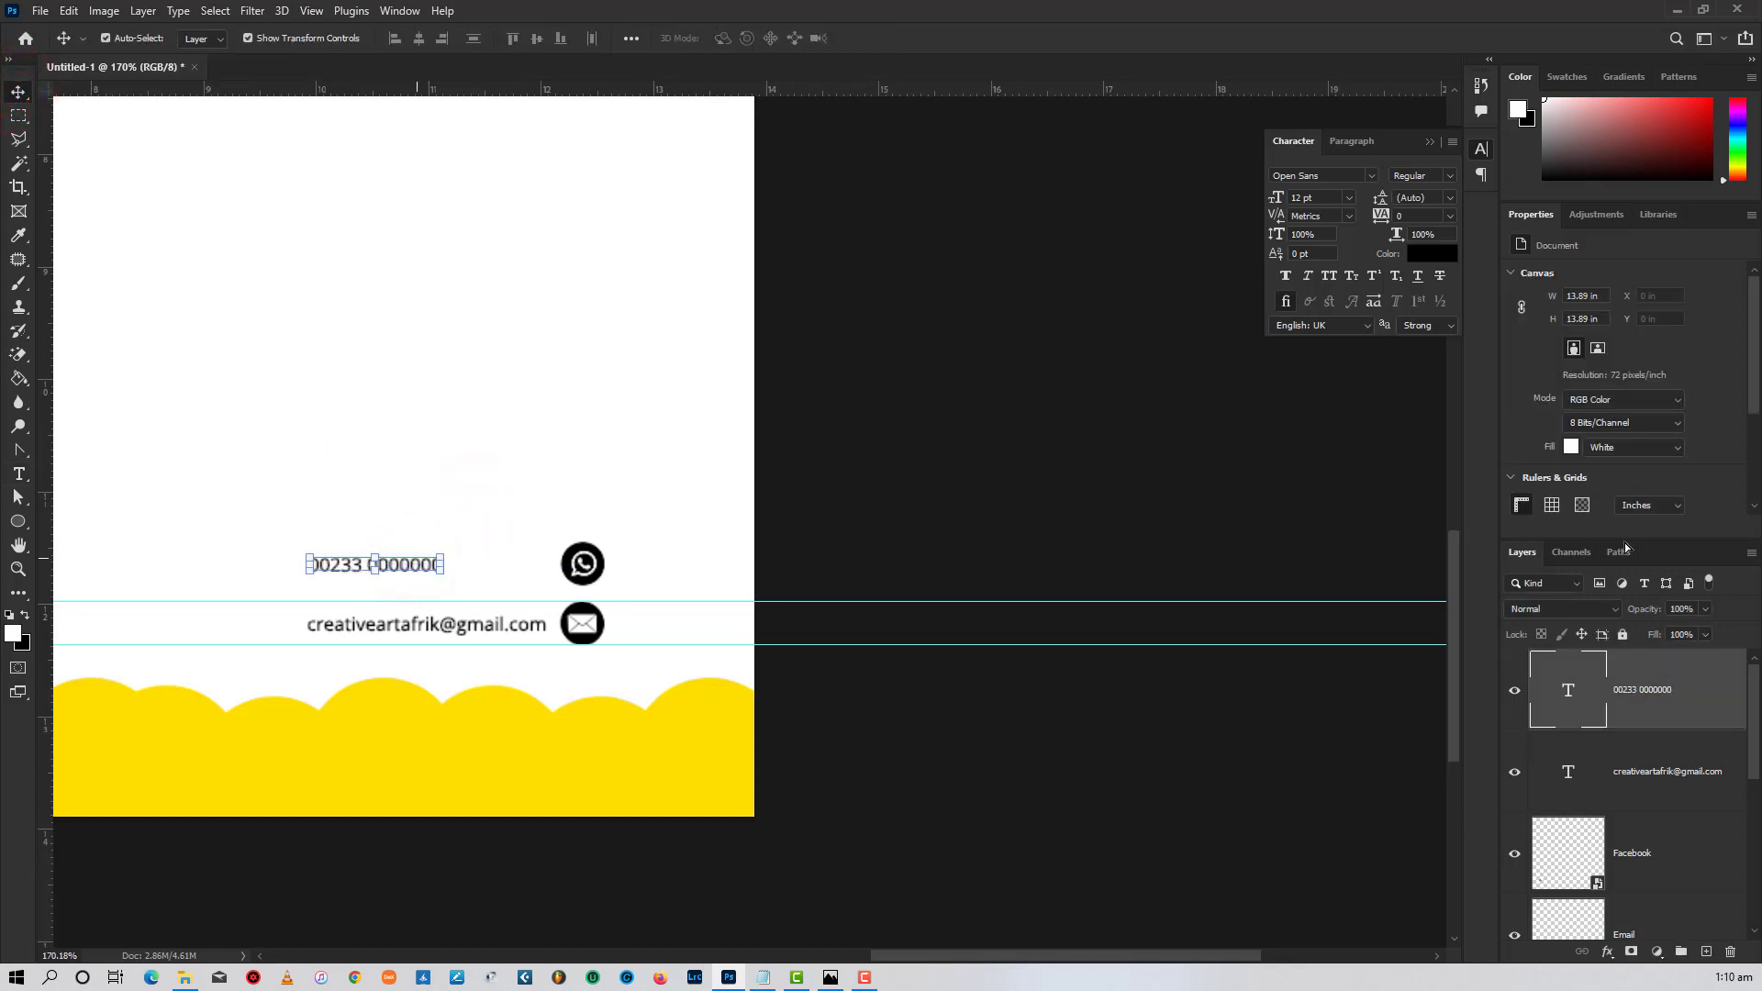
pyautogui.click(1314, 201)
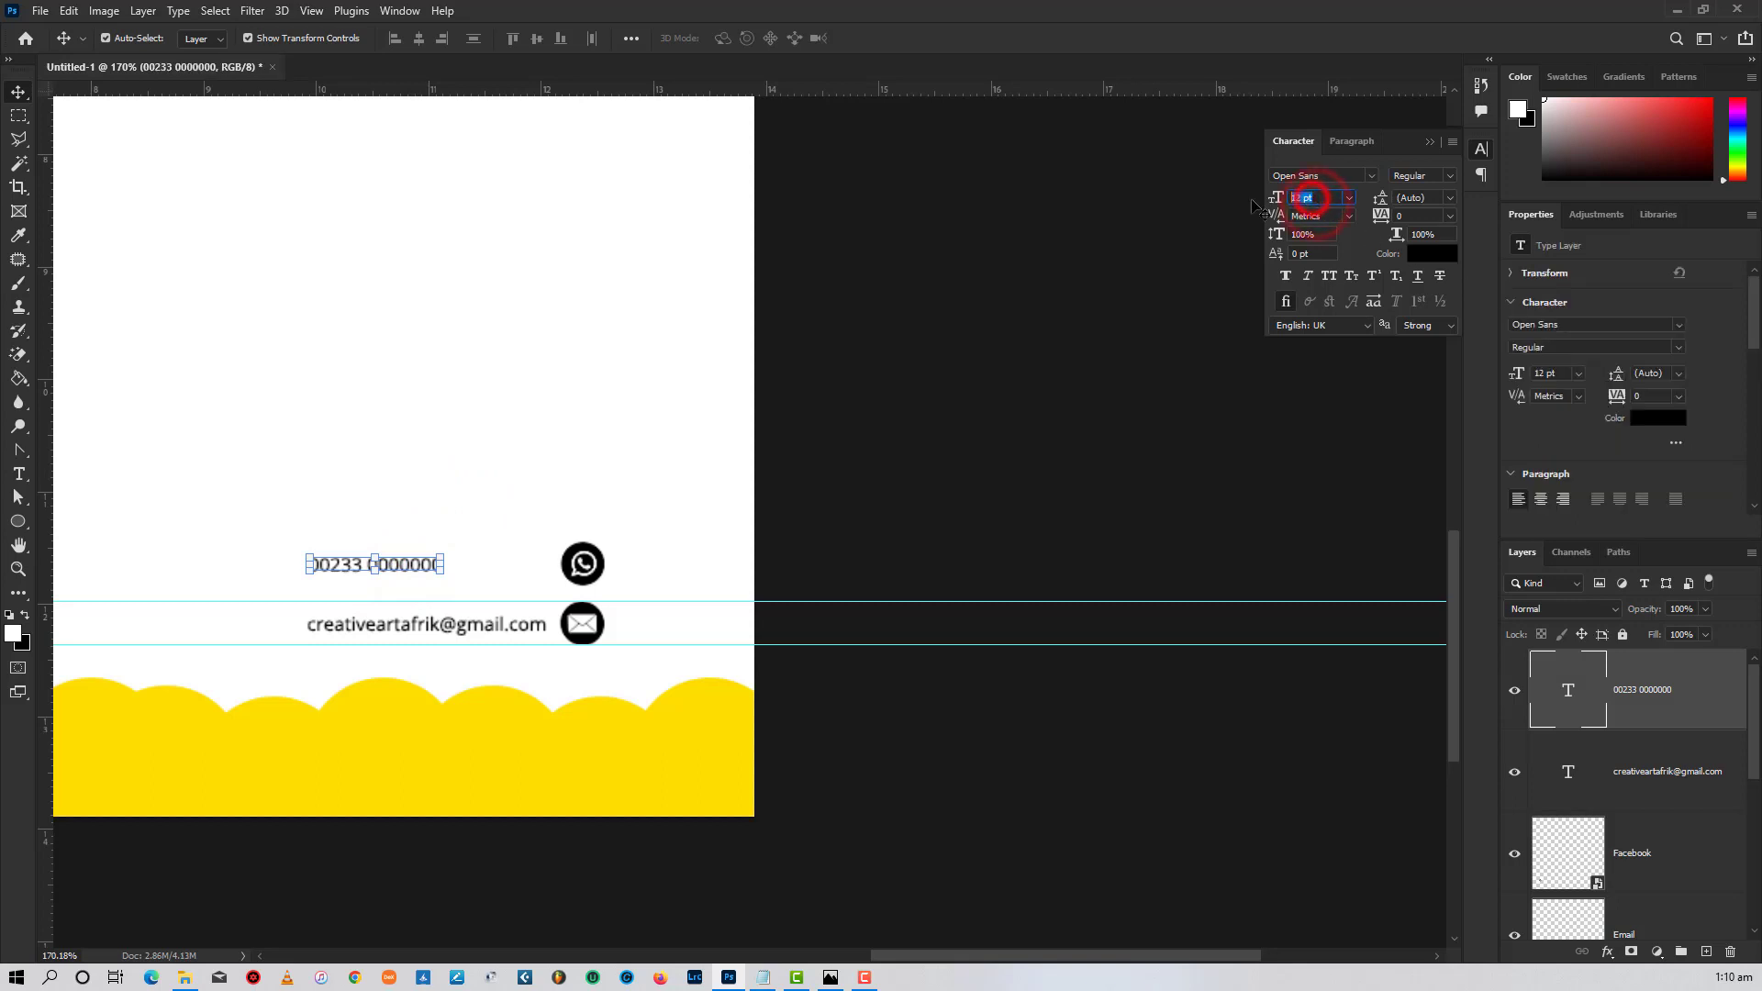
pyautogui.press('Return')
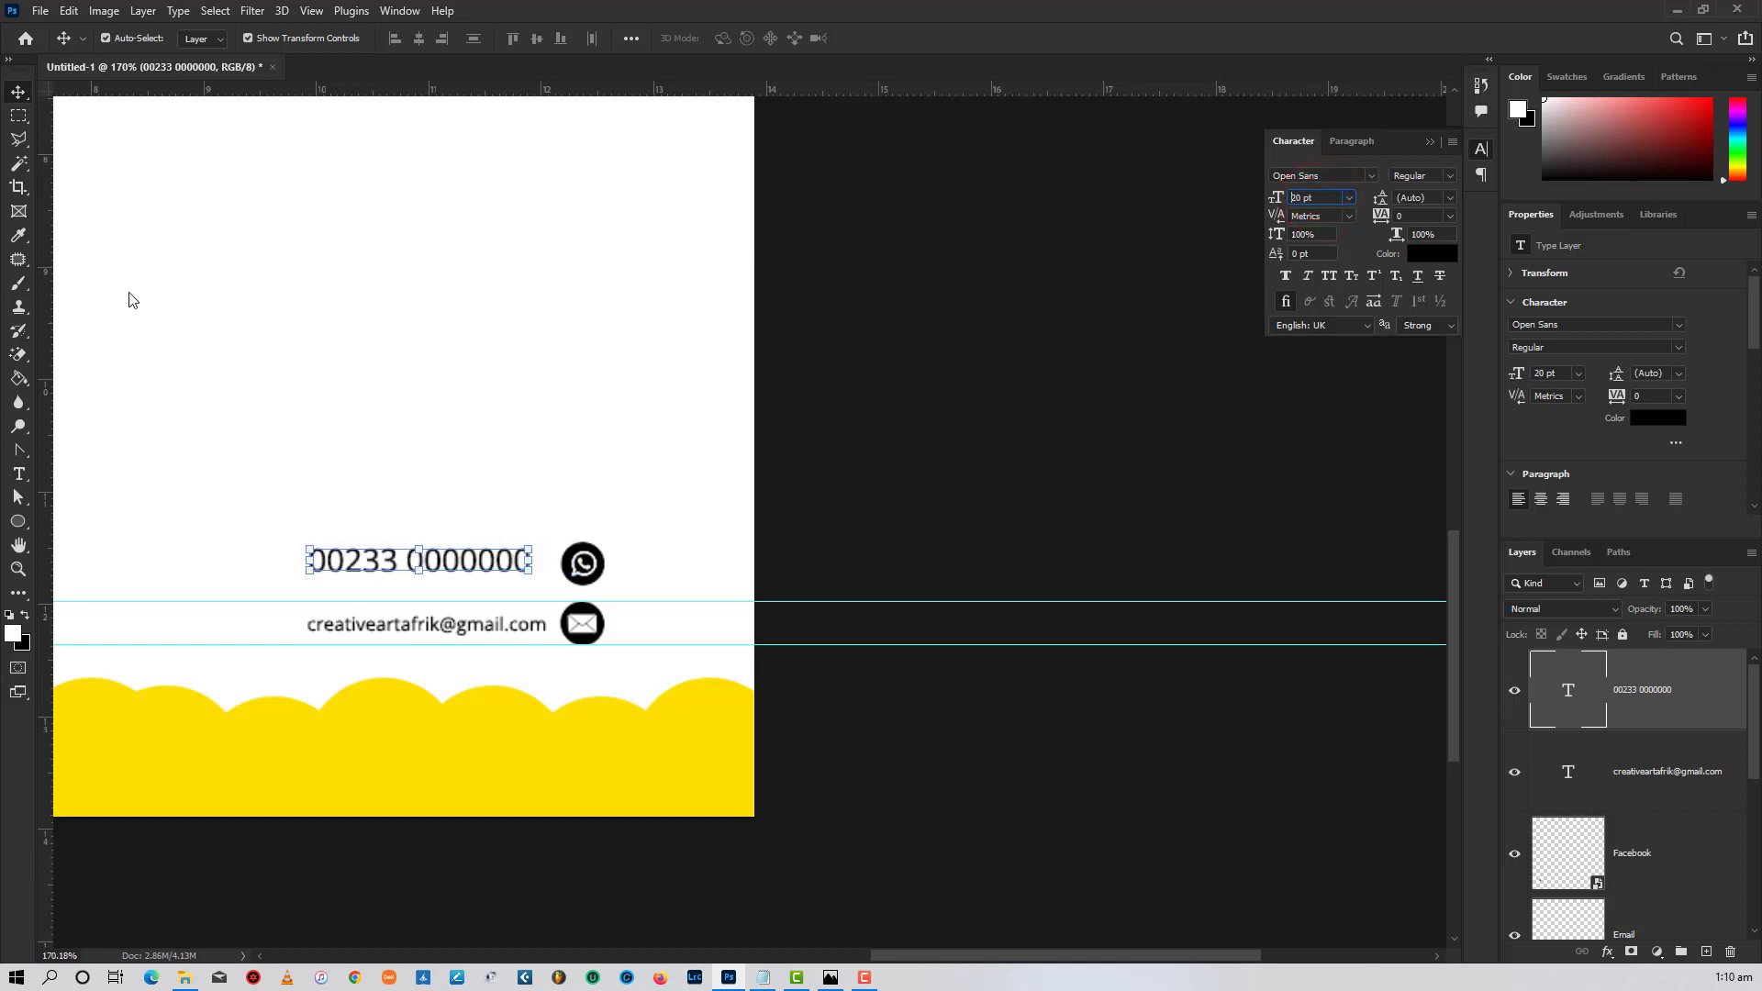
pyautogui.click(342, 306)
pyautogui.moveTo(492, 555); pyautogui.dragTo(495, 564)
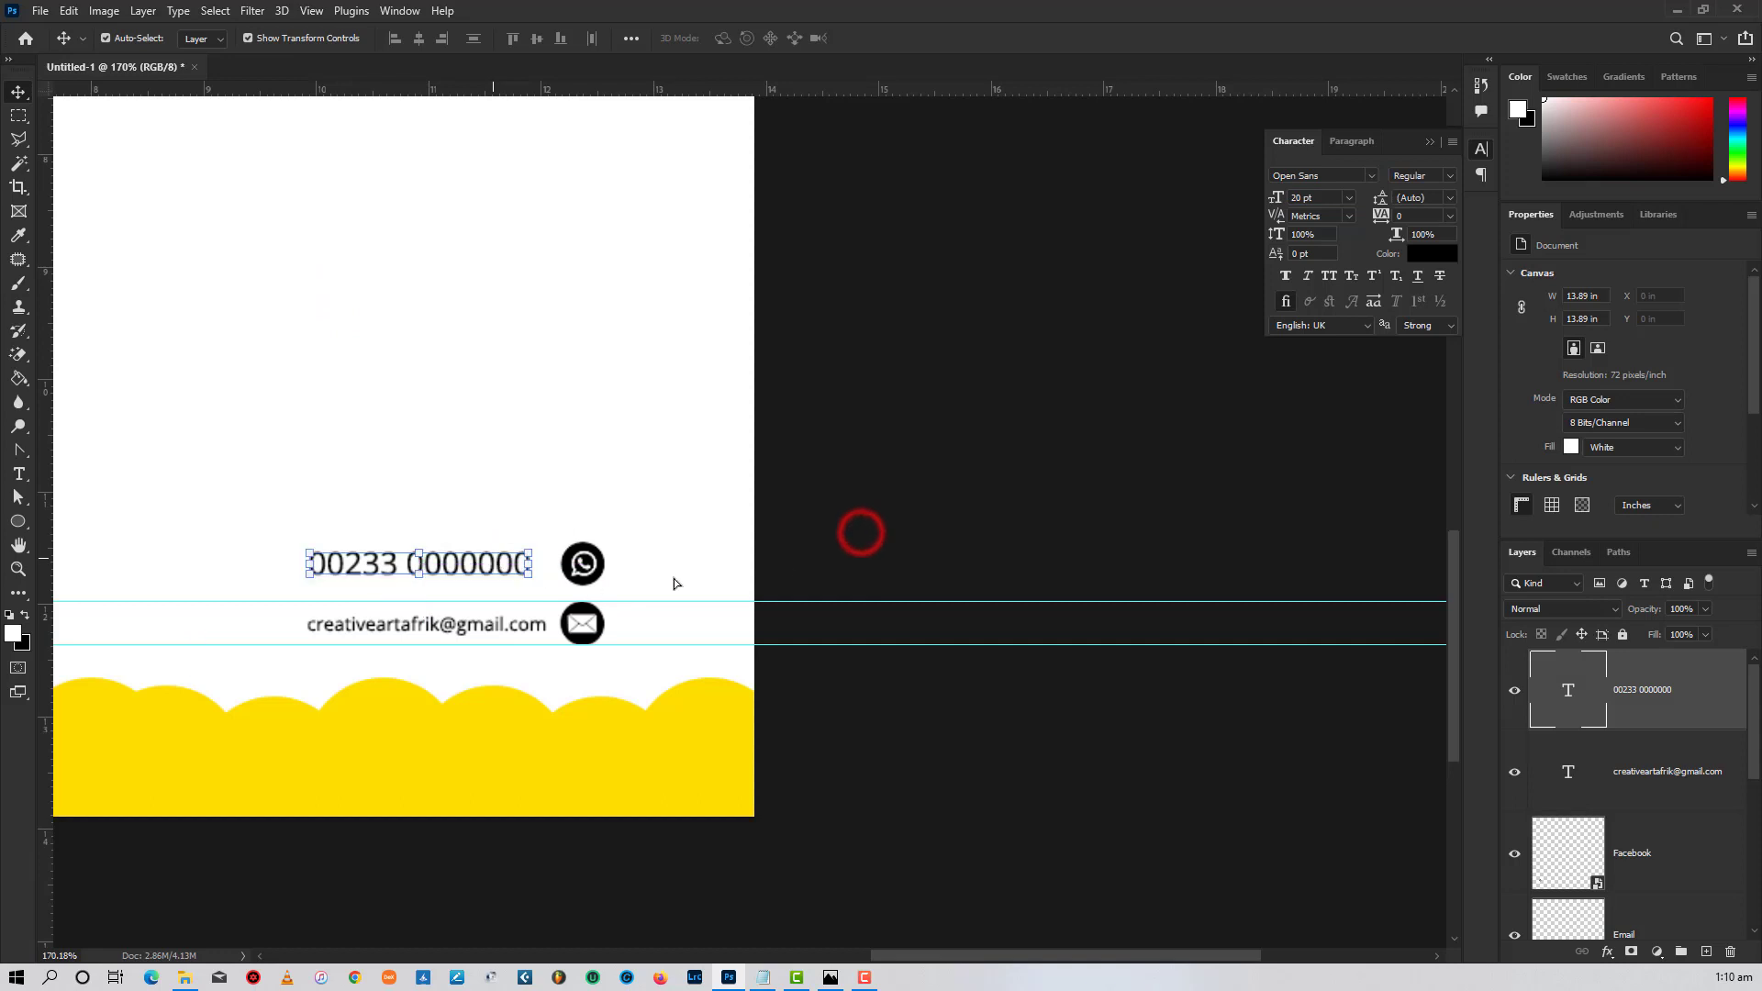
pyautogui.click(697, 476)
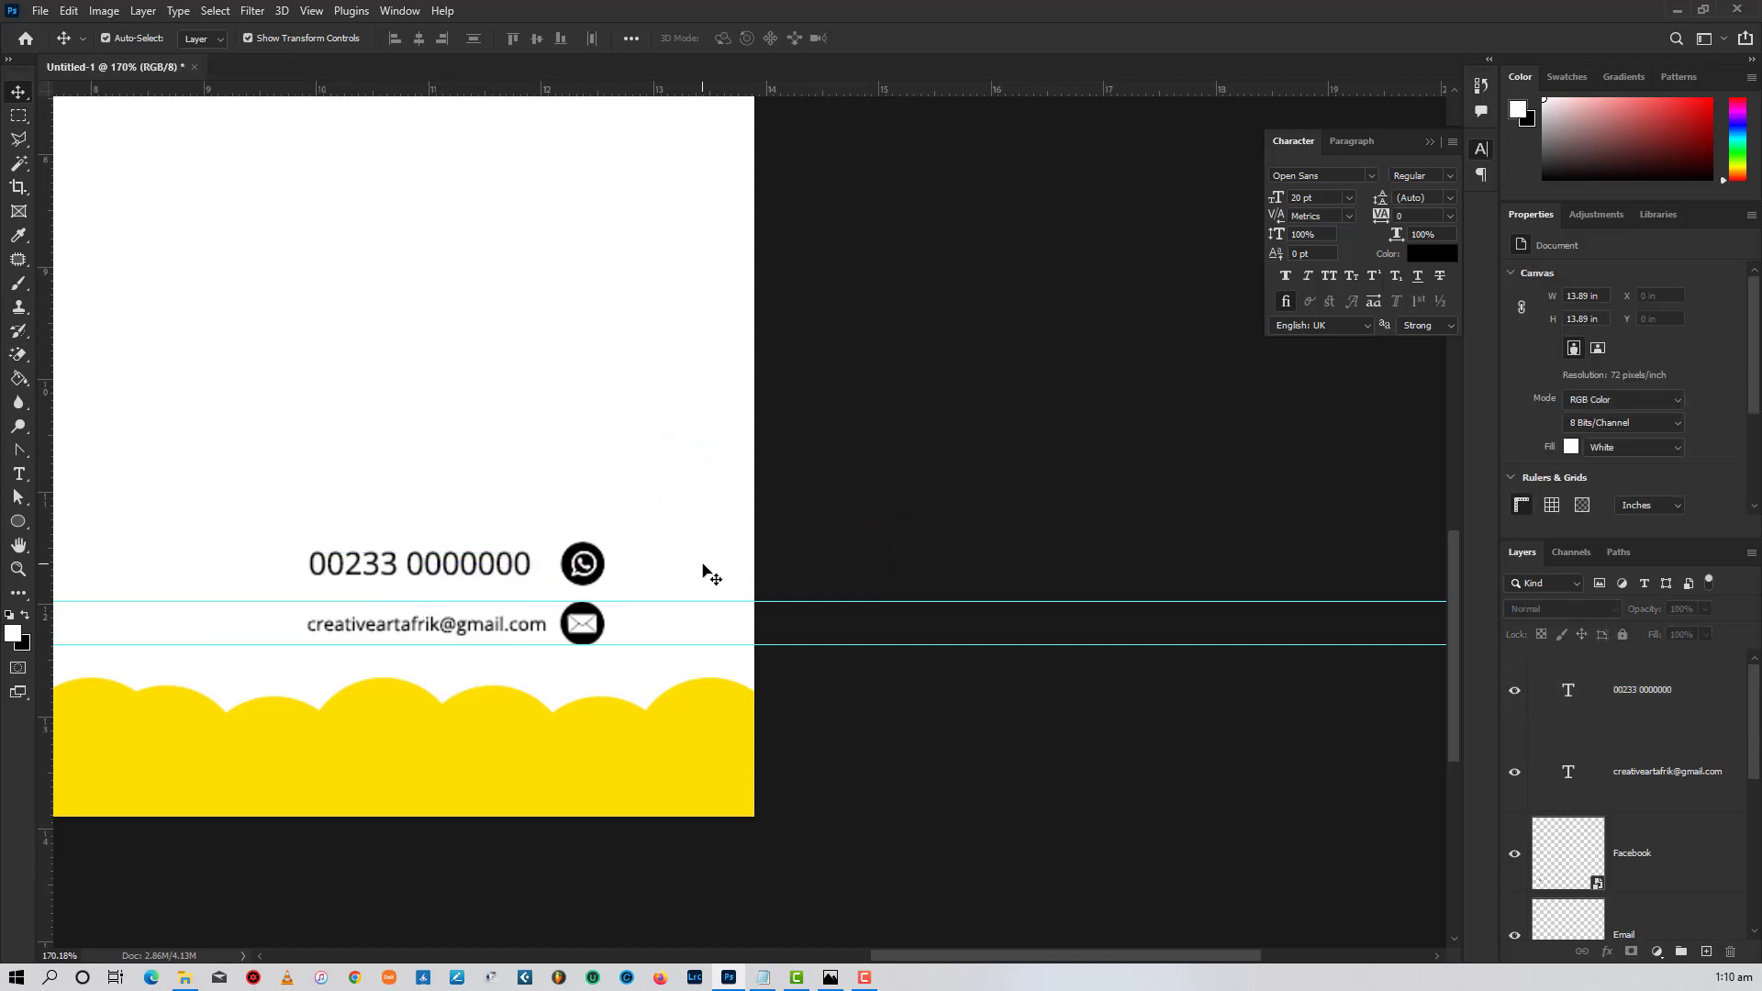
# - Duplicate the contact email text and place the copy above the Instagram and Facebook icons
pyautogui.scroll(-3, 711, 576)
pyautogui.moveTo(524, 456); pyautogui.dragTo(1051, 589)
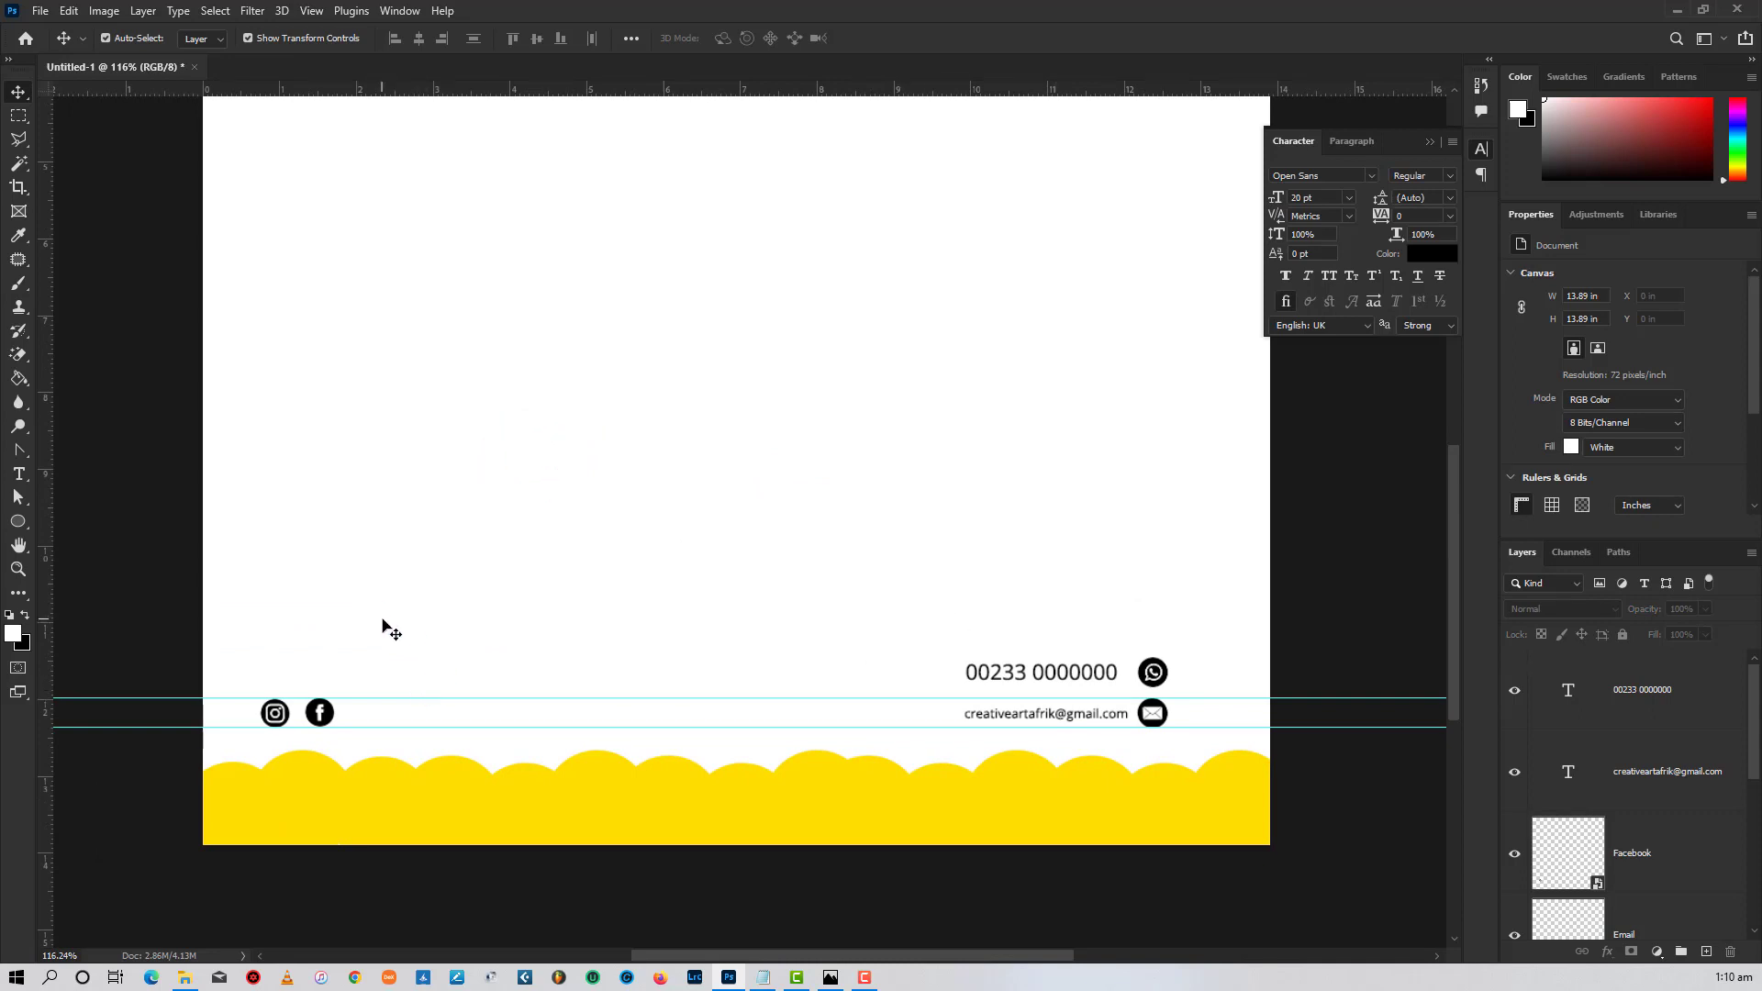
pyautogui.click(1017, 716)
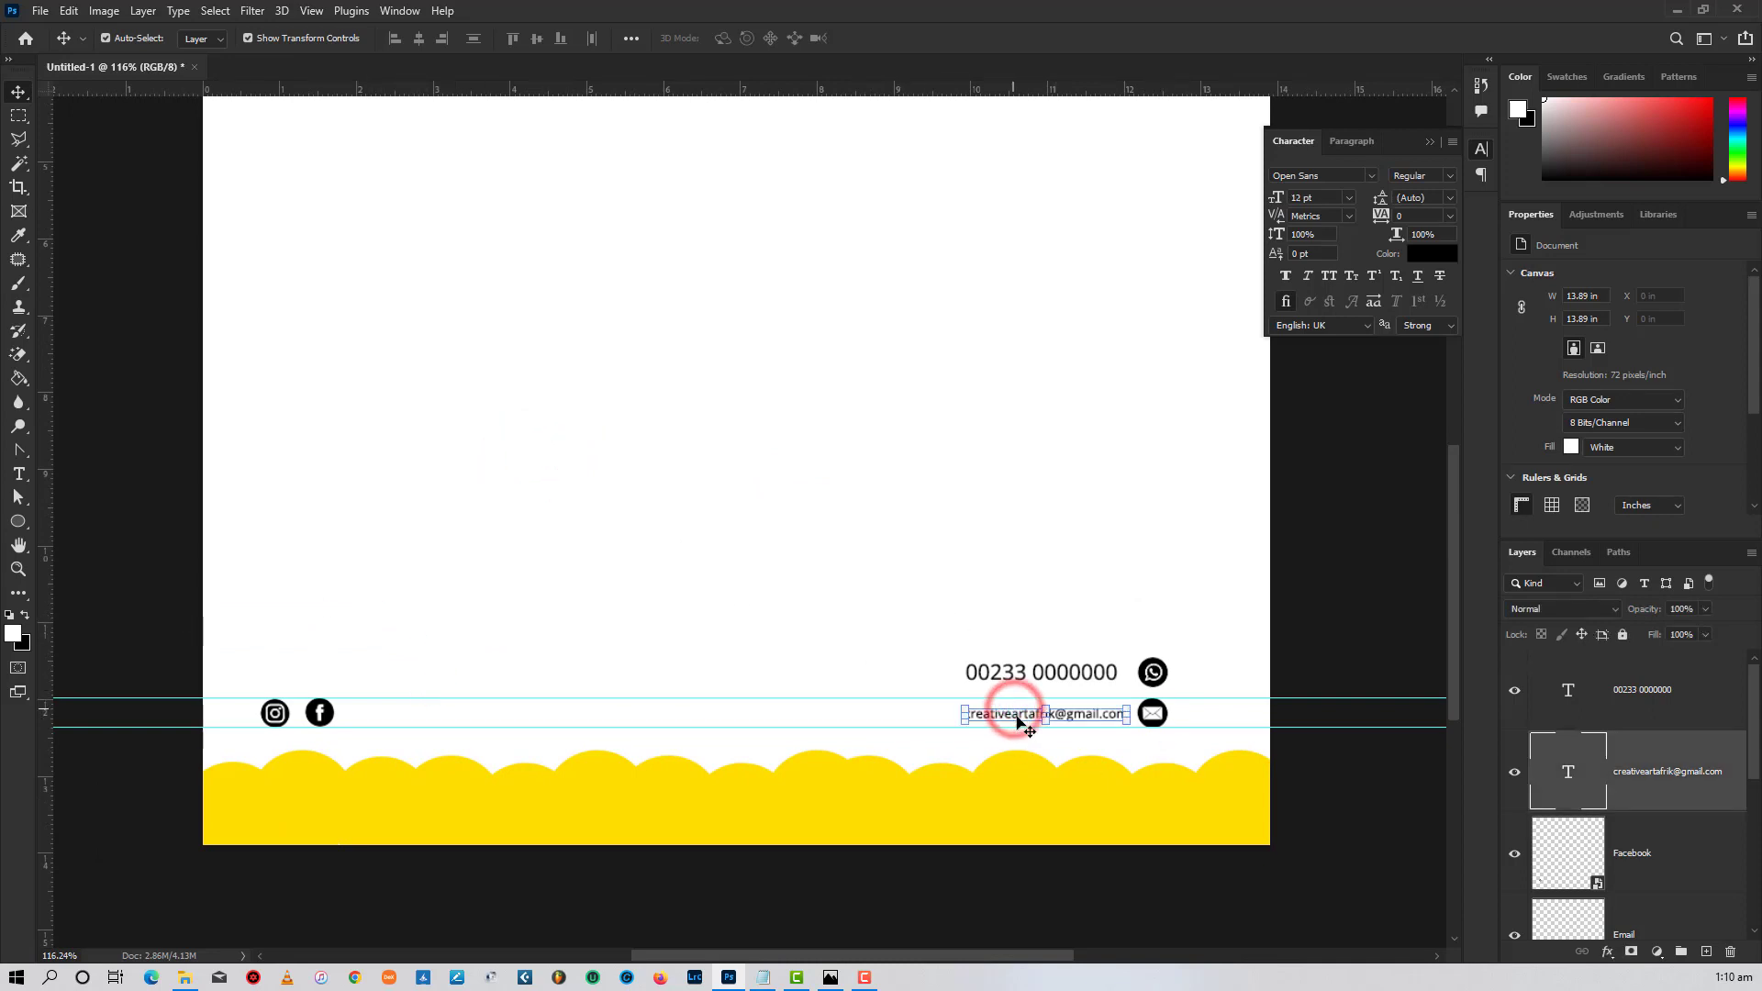
pyautogui.moveTo(683, 691); pyautogui.dragTo(315, 679)
pyautogui.click(369, 678)
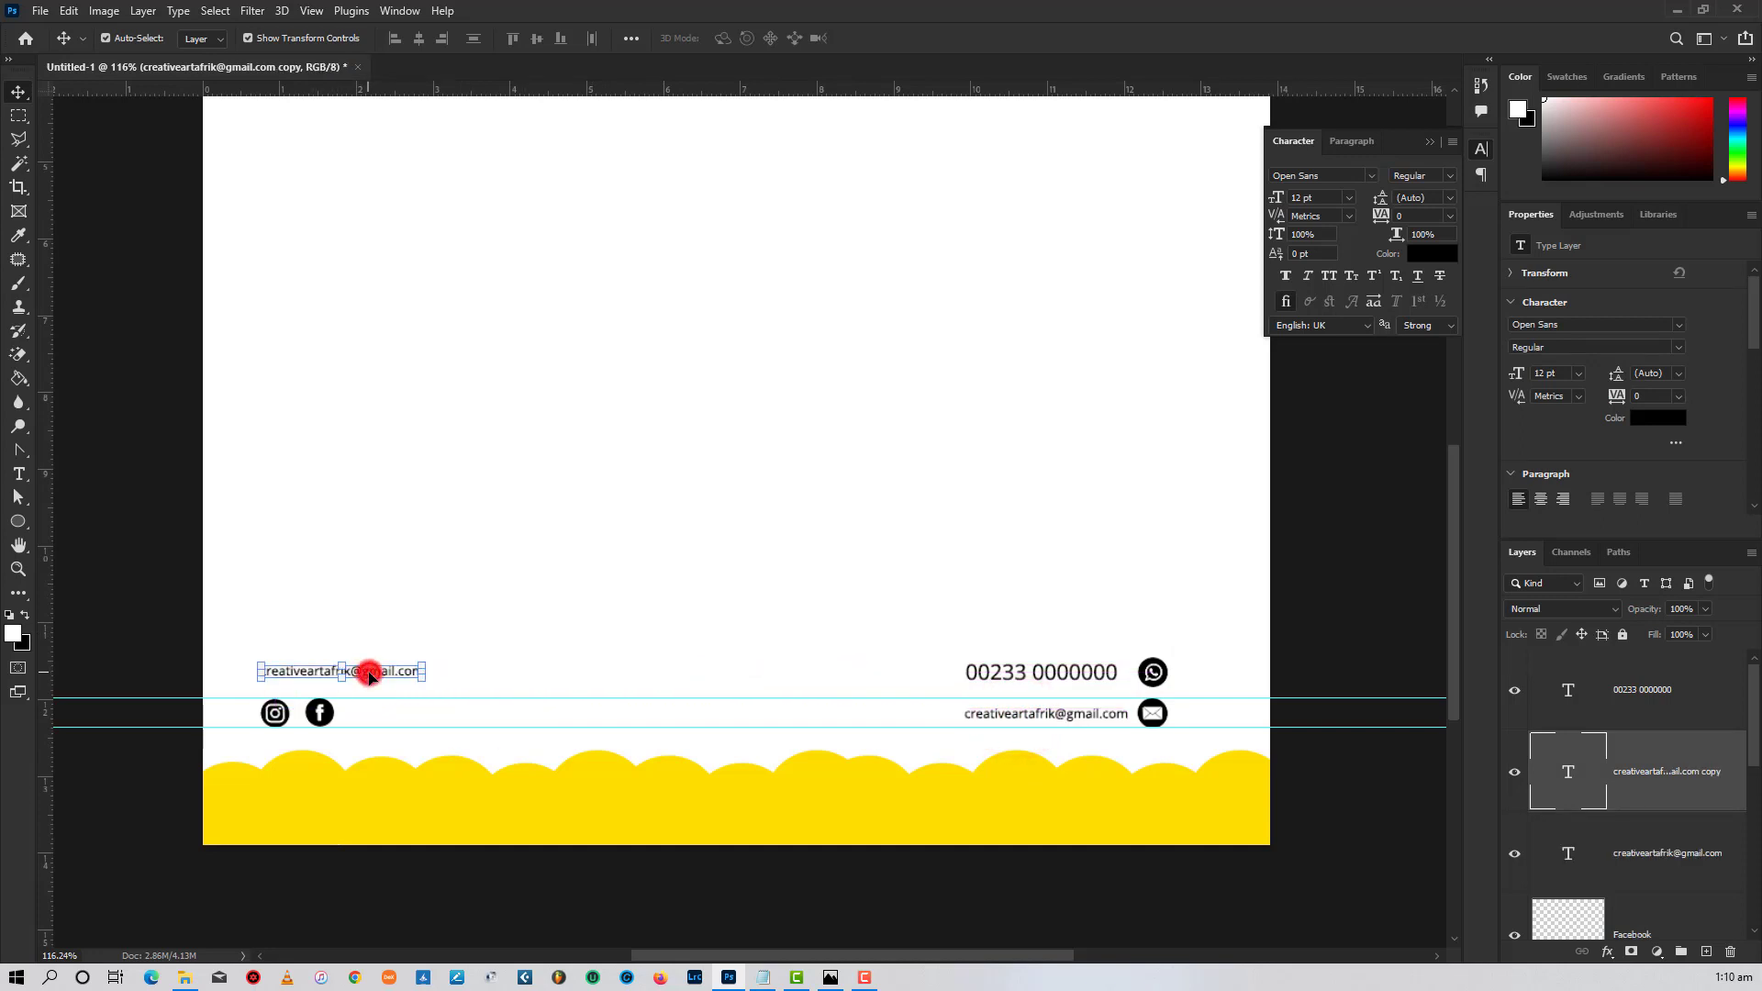
# - Shorten the copied text to the account name only, removing the @ sign and mail domain
pyautogui.doubleClick(369, 677)
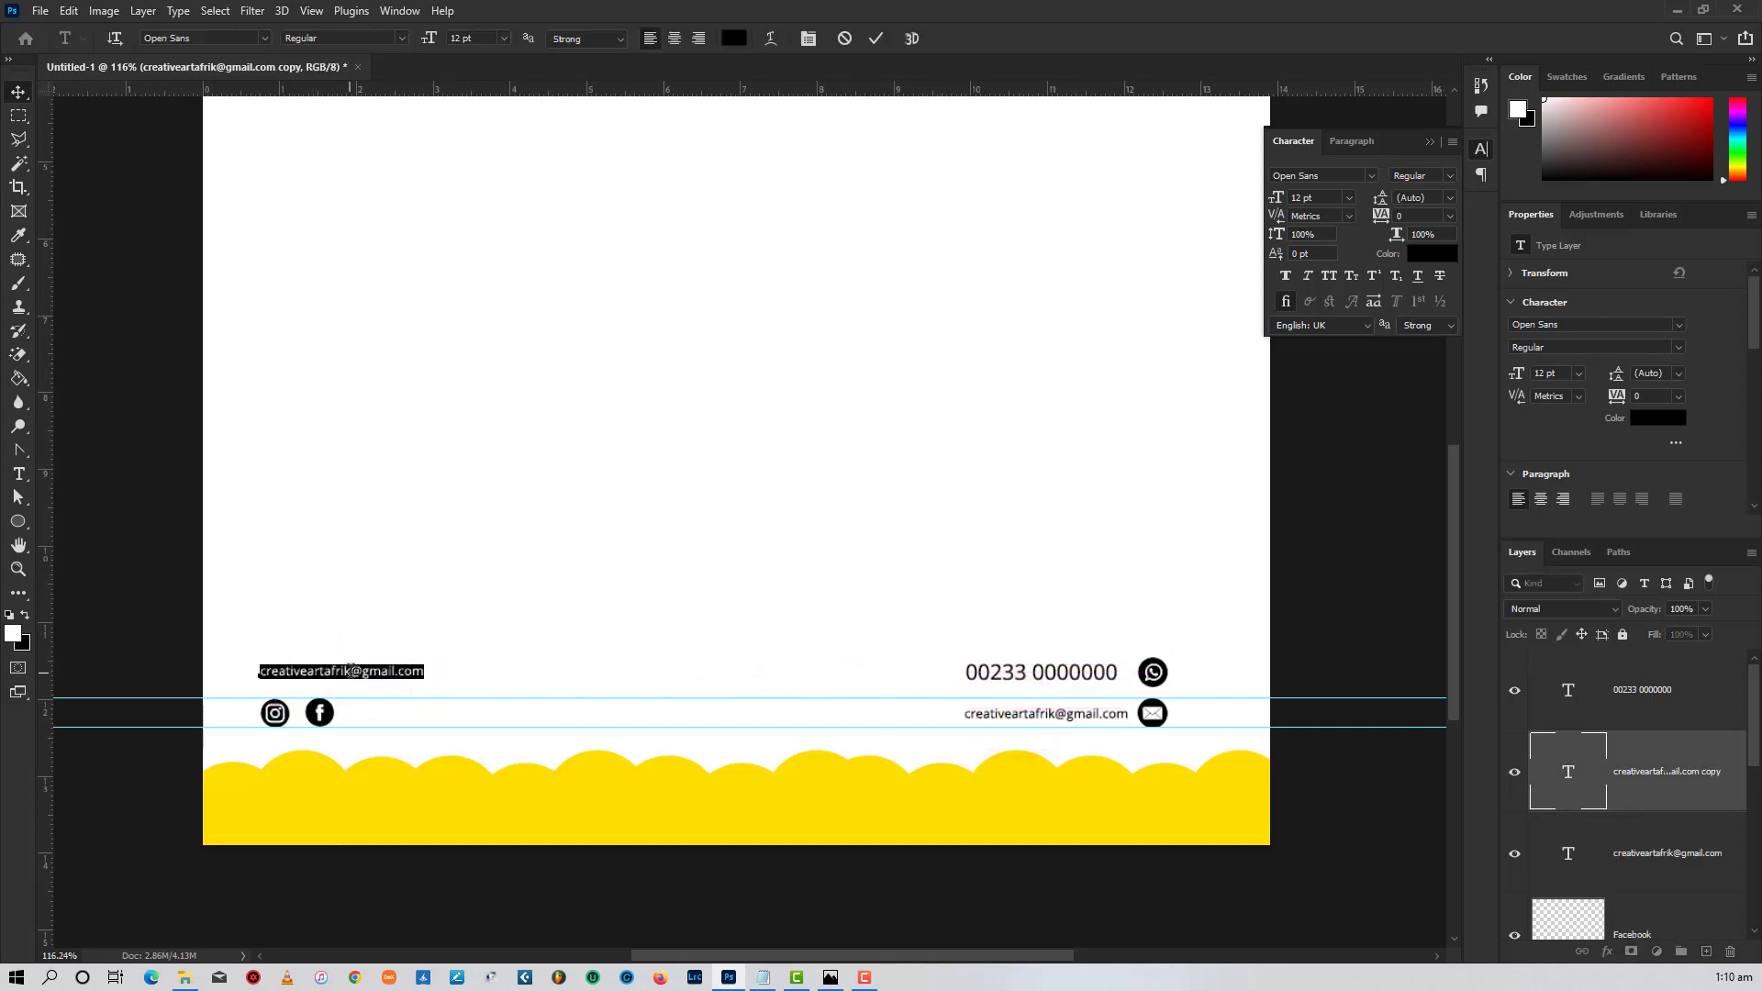
pyautogui.click(352, 671)
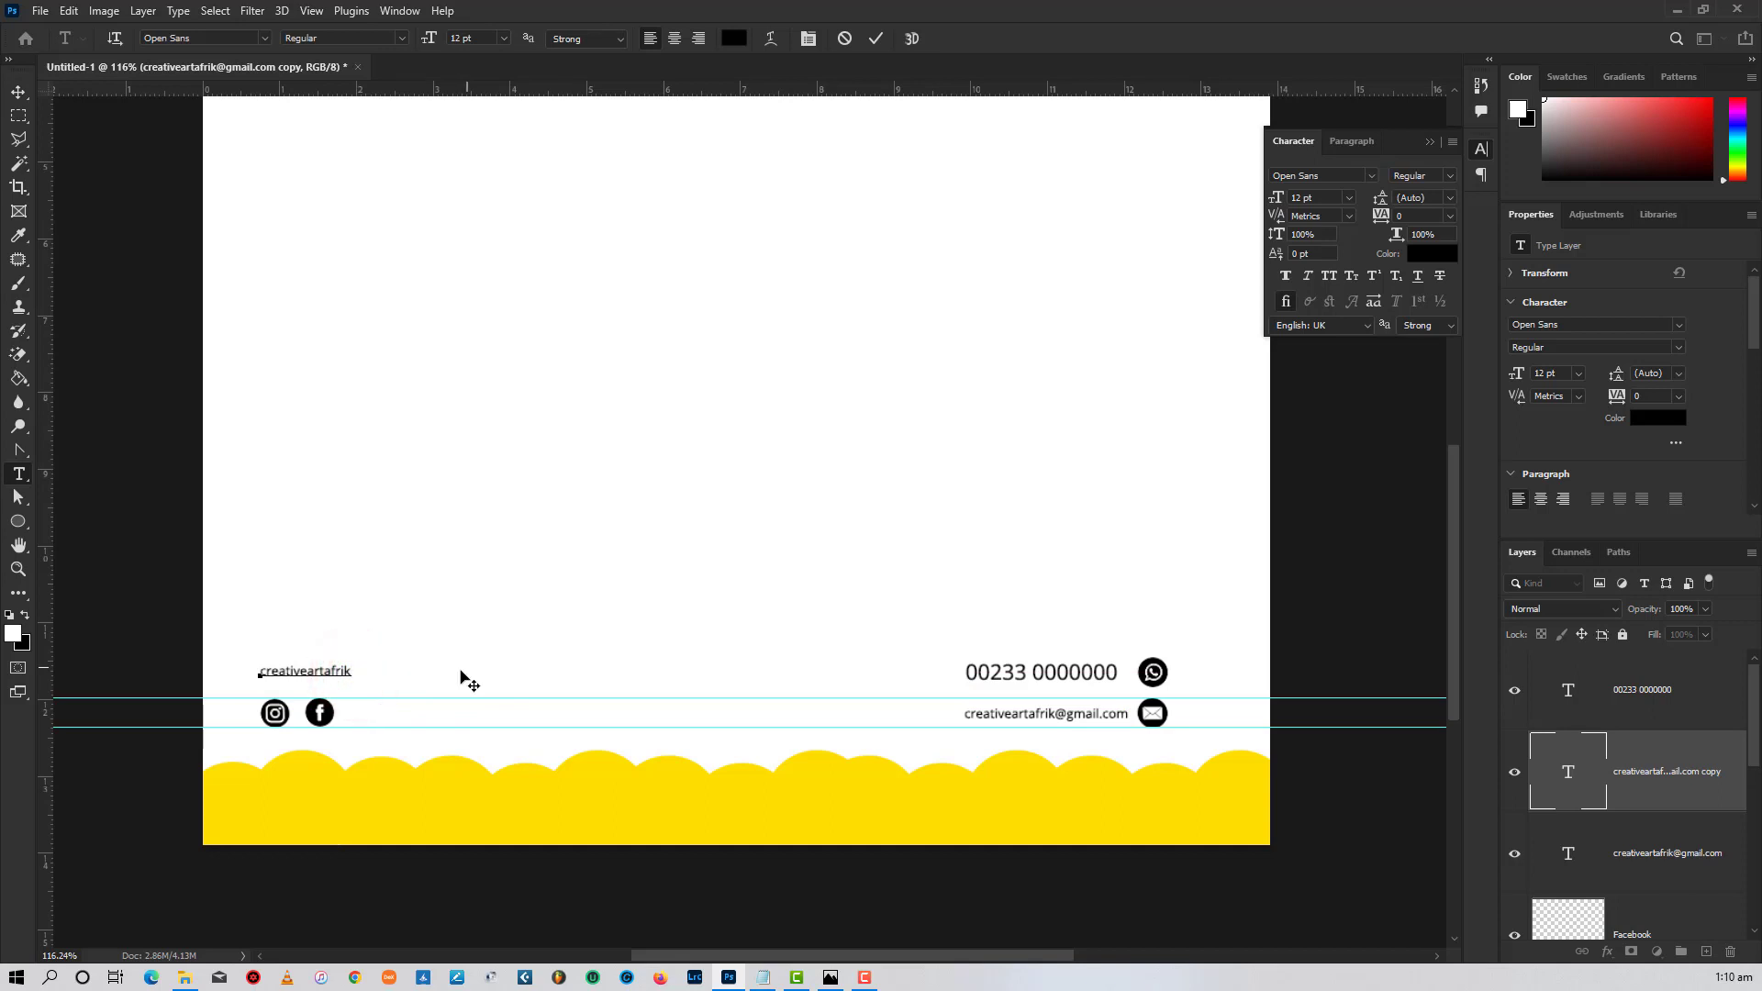
pyautogui.click(17, 92)
pyautogui.click(153, 512)
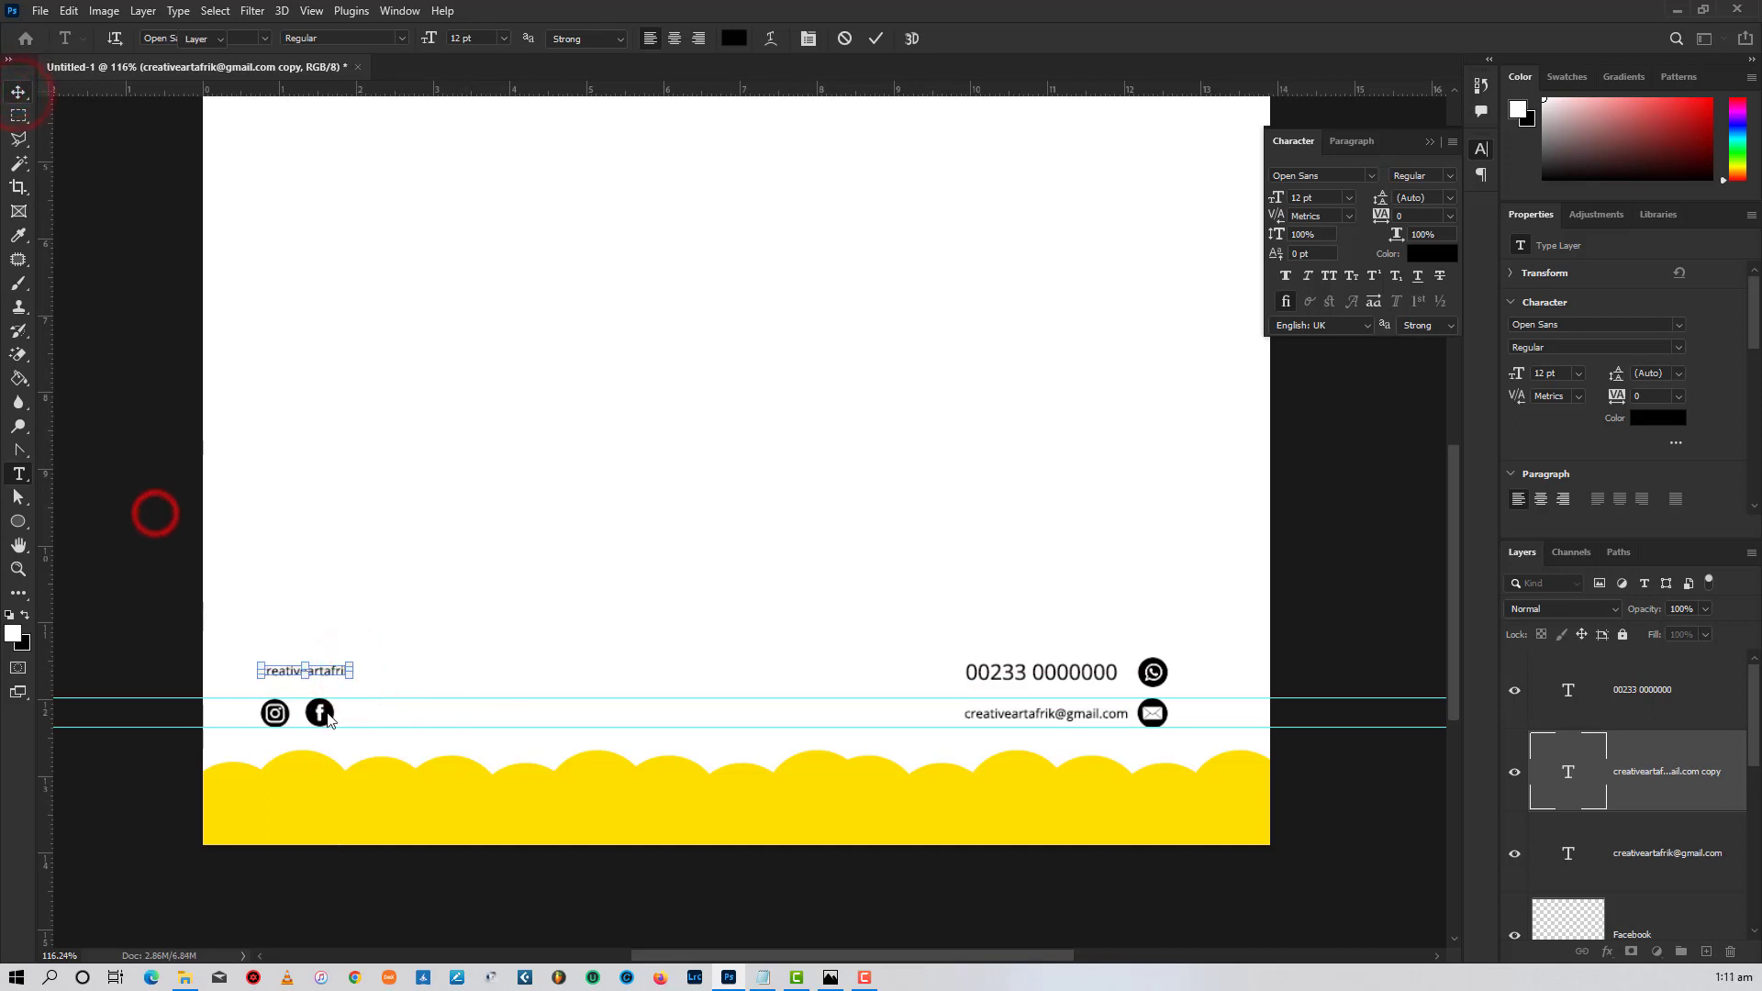
# - Centre the account name text just above the Instagram and Facebook icons
pyautogui.scroll(1, 372, 701)
pyautogui.scroll(4, 372, 701)
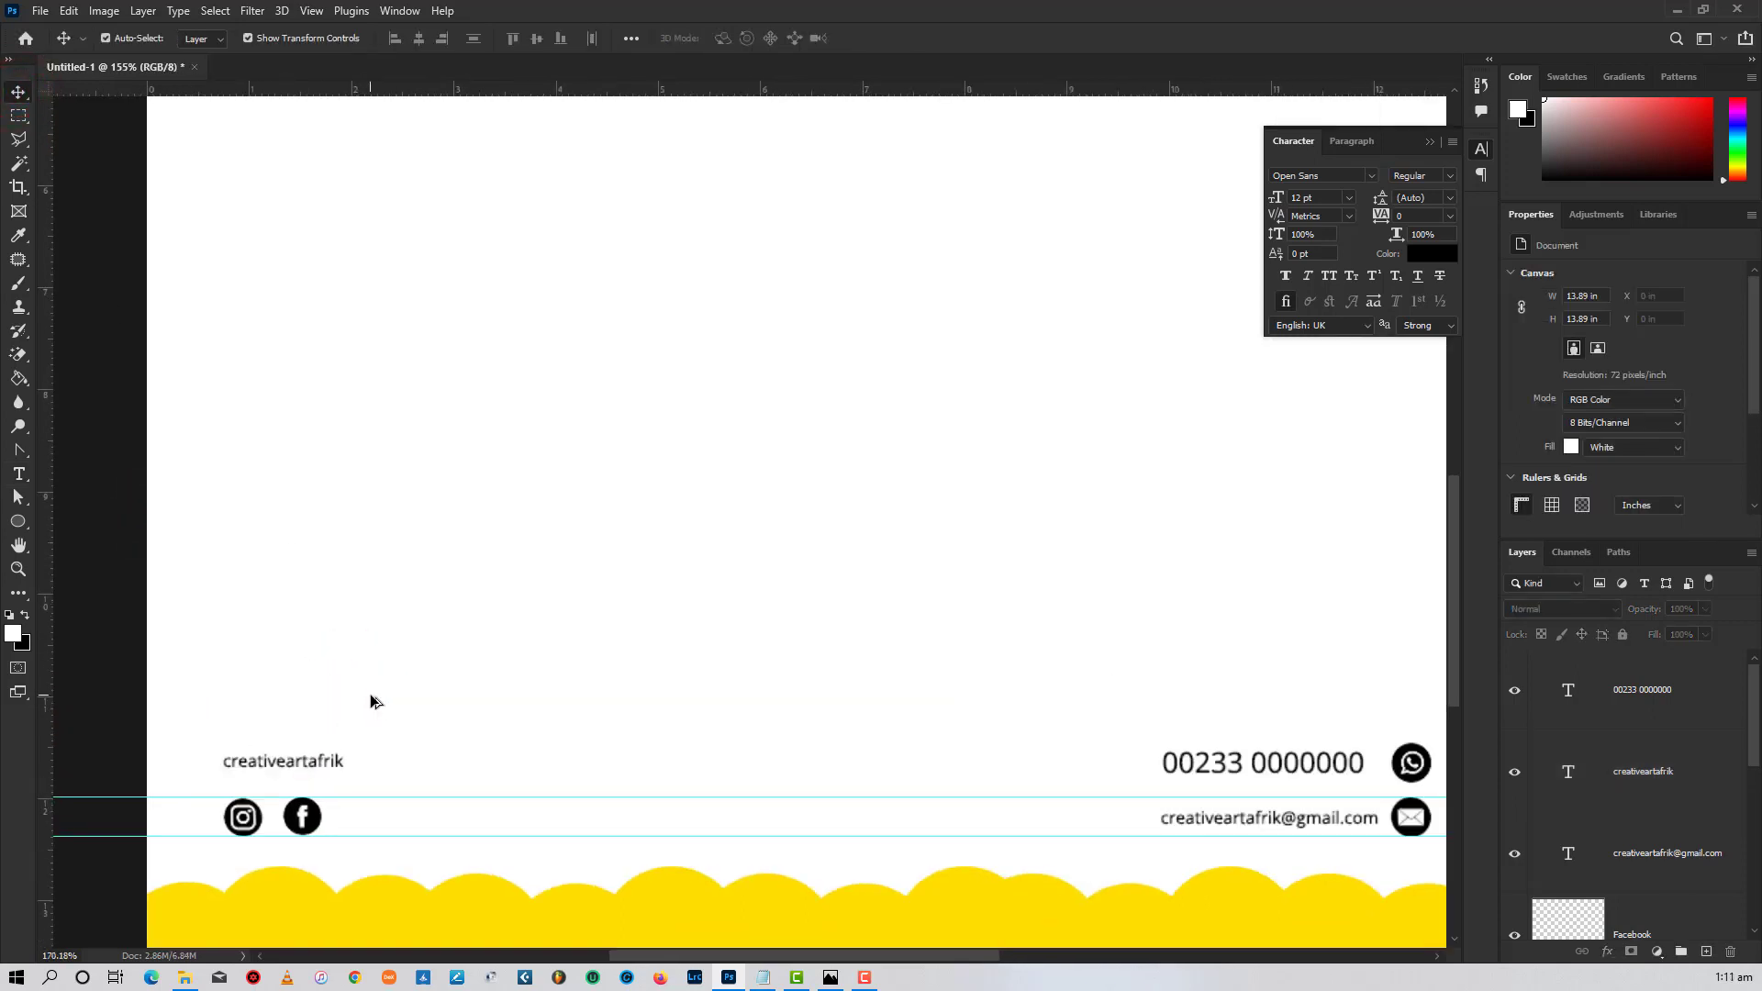
pyautogui.moveTo(402, 720); pyautogui.dragTo(499, 510)
pyautogui.moveTo(402, 562); pyautogui.dragTo(384, 575)
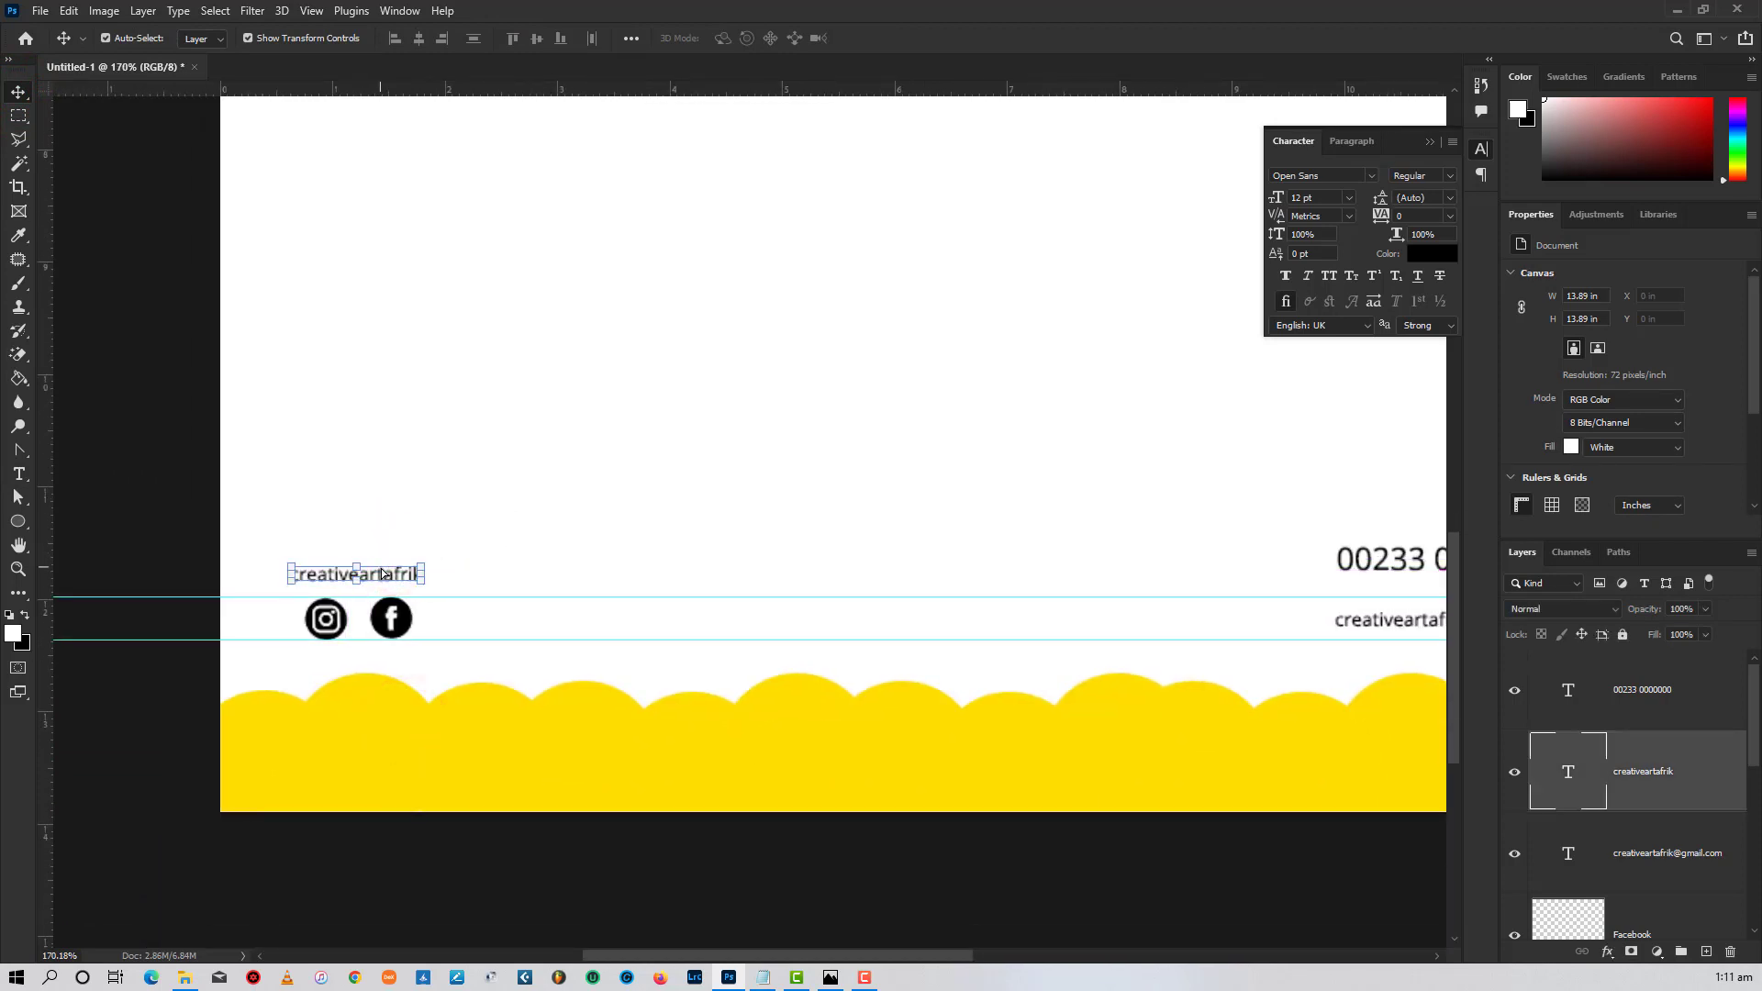
# - Align the Instagram and Facebook icons with each other by their vertical centres
pyautogui.click(550, 566)
pyautogui.scroll(5, 360, 647)
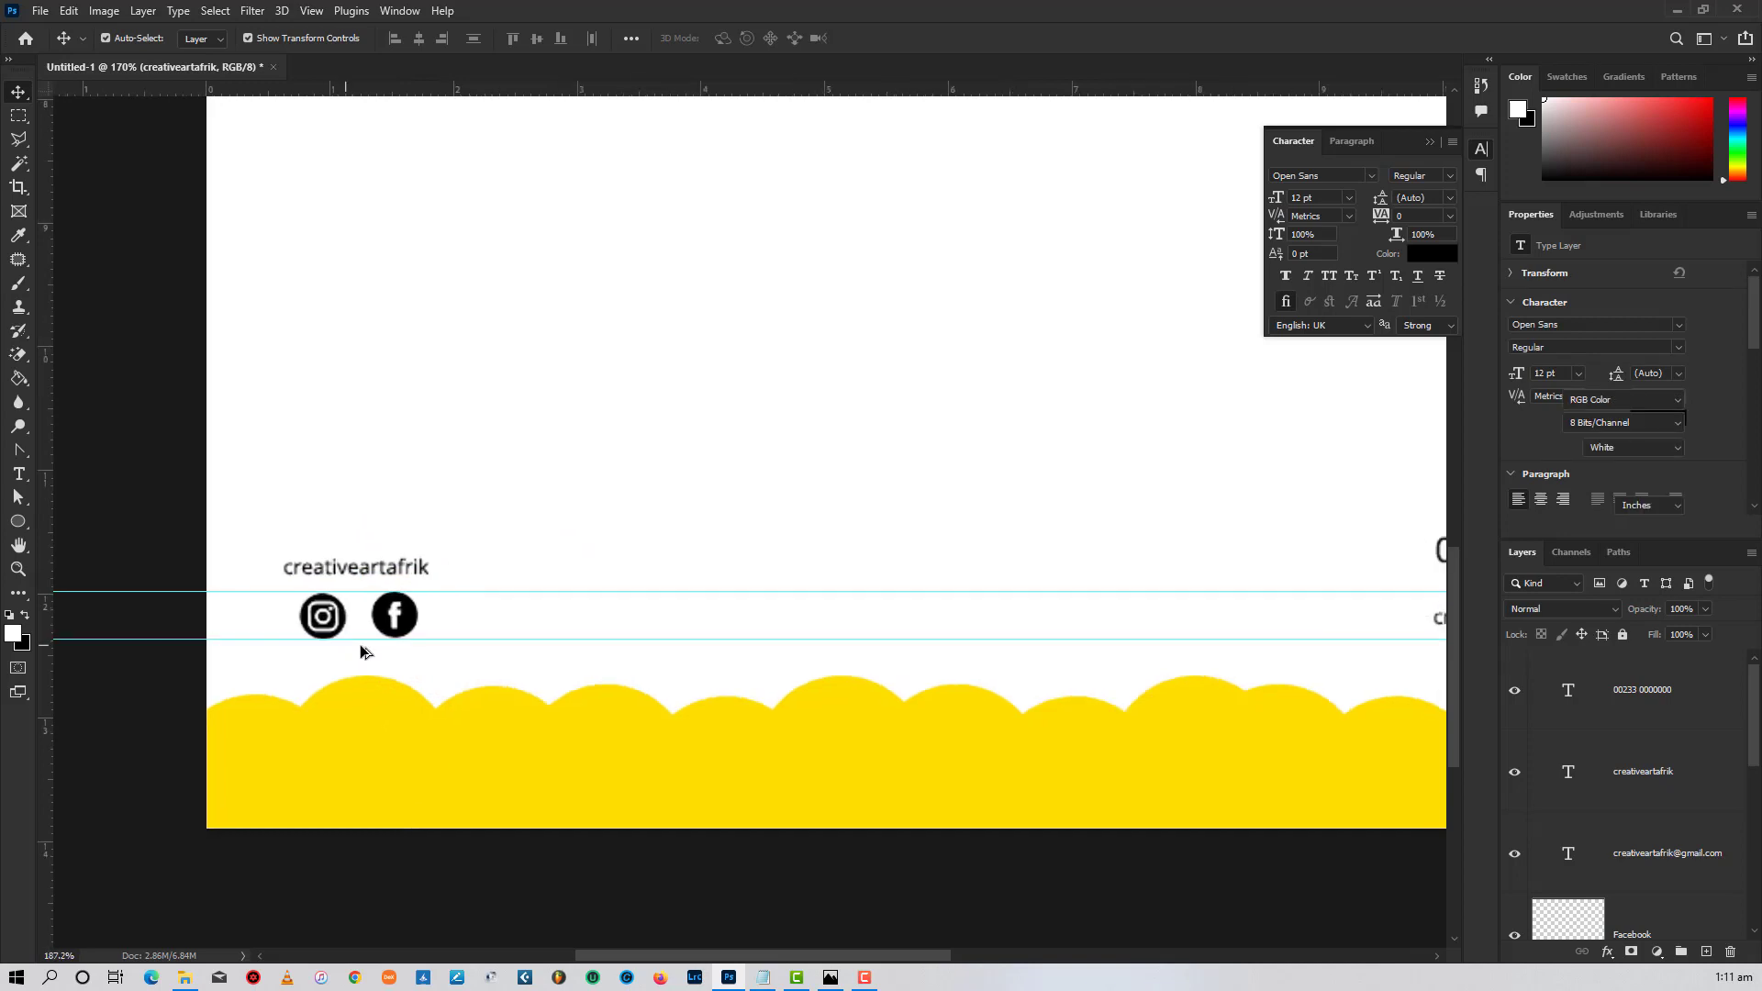
pyautogui.click(489, 557)
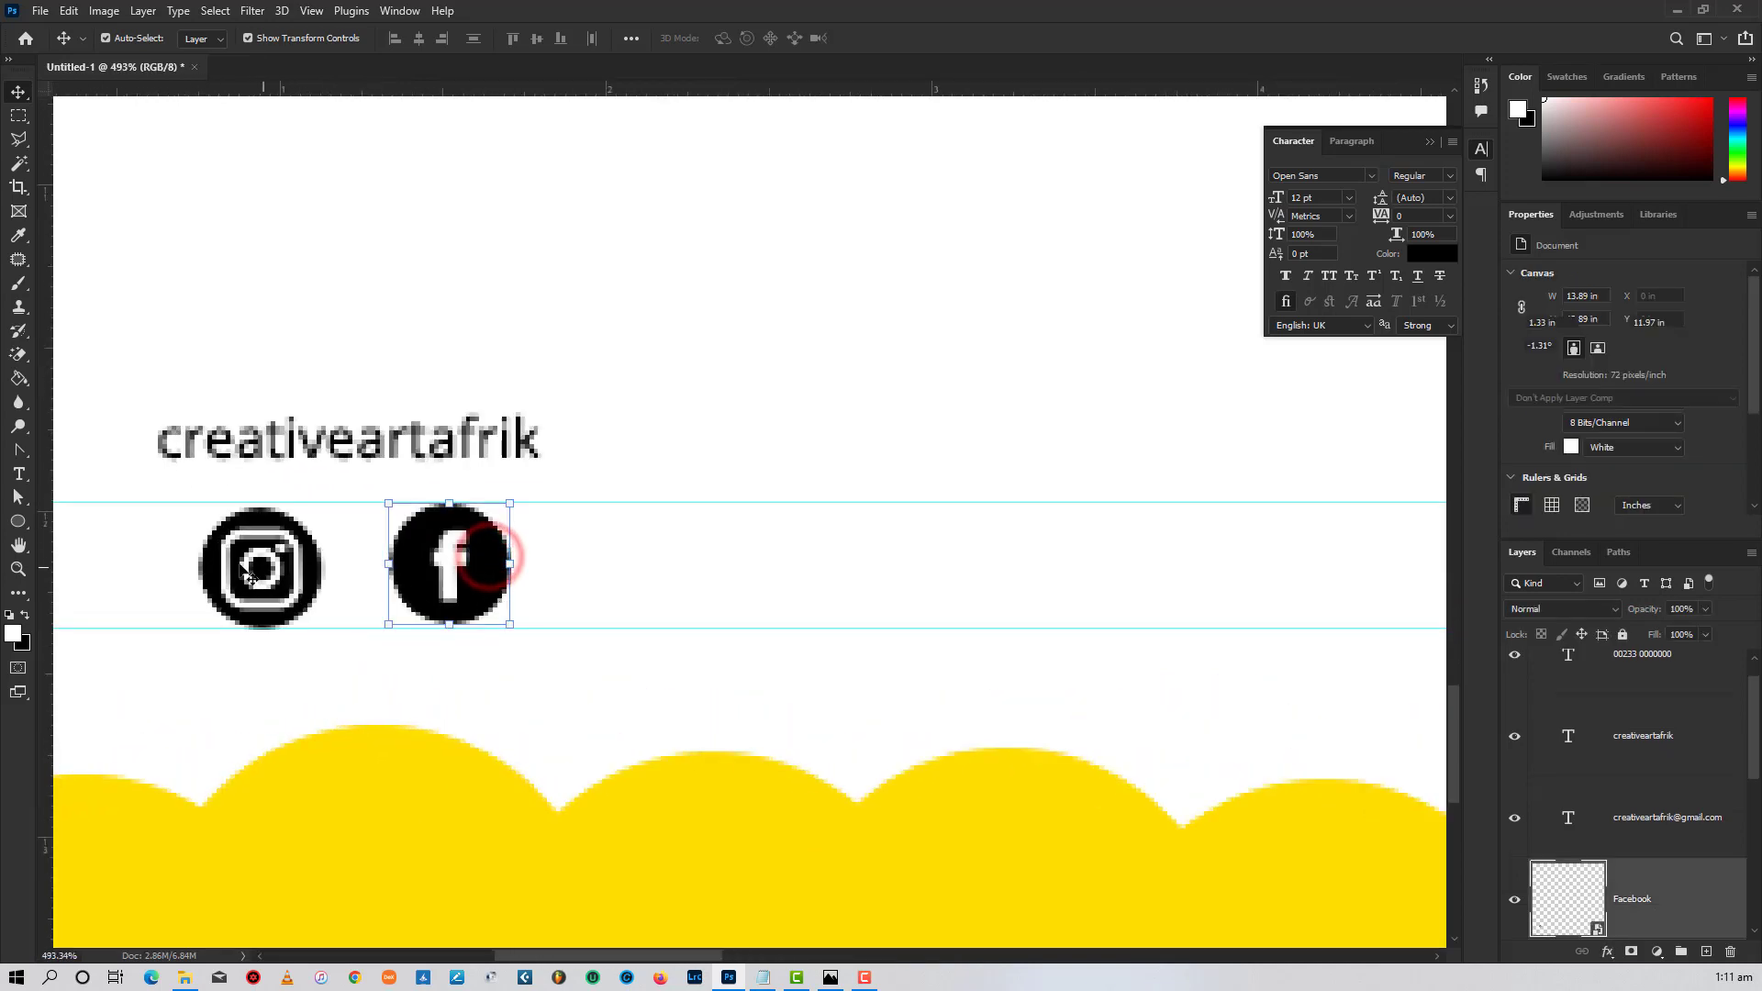
pyautogui.moveTo(191, 548); pyautogui.dragTo(695, 537)
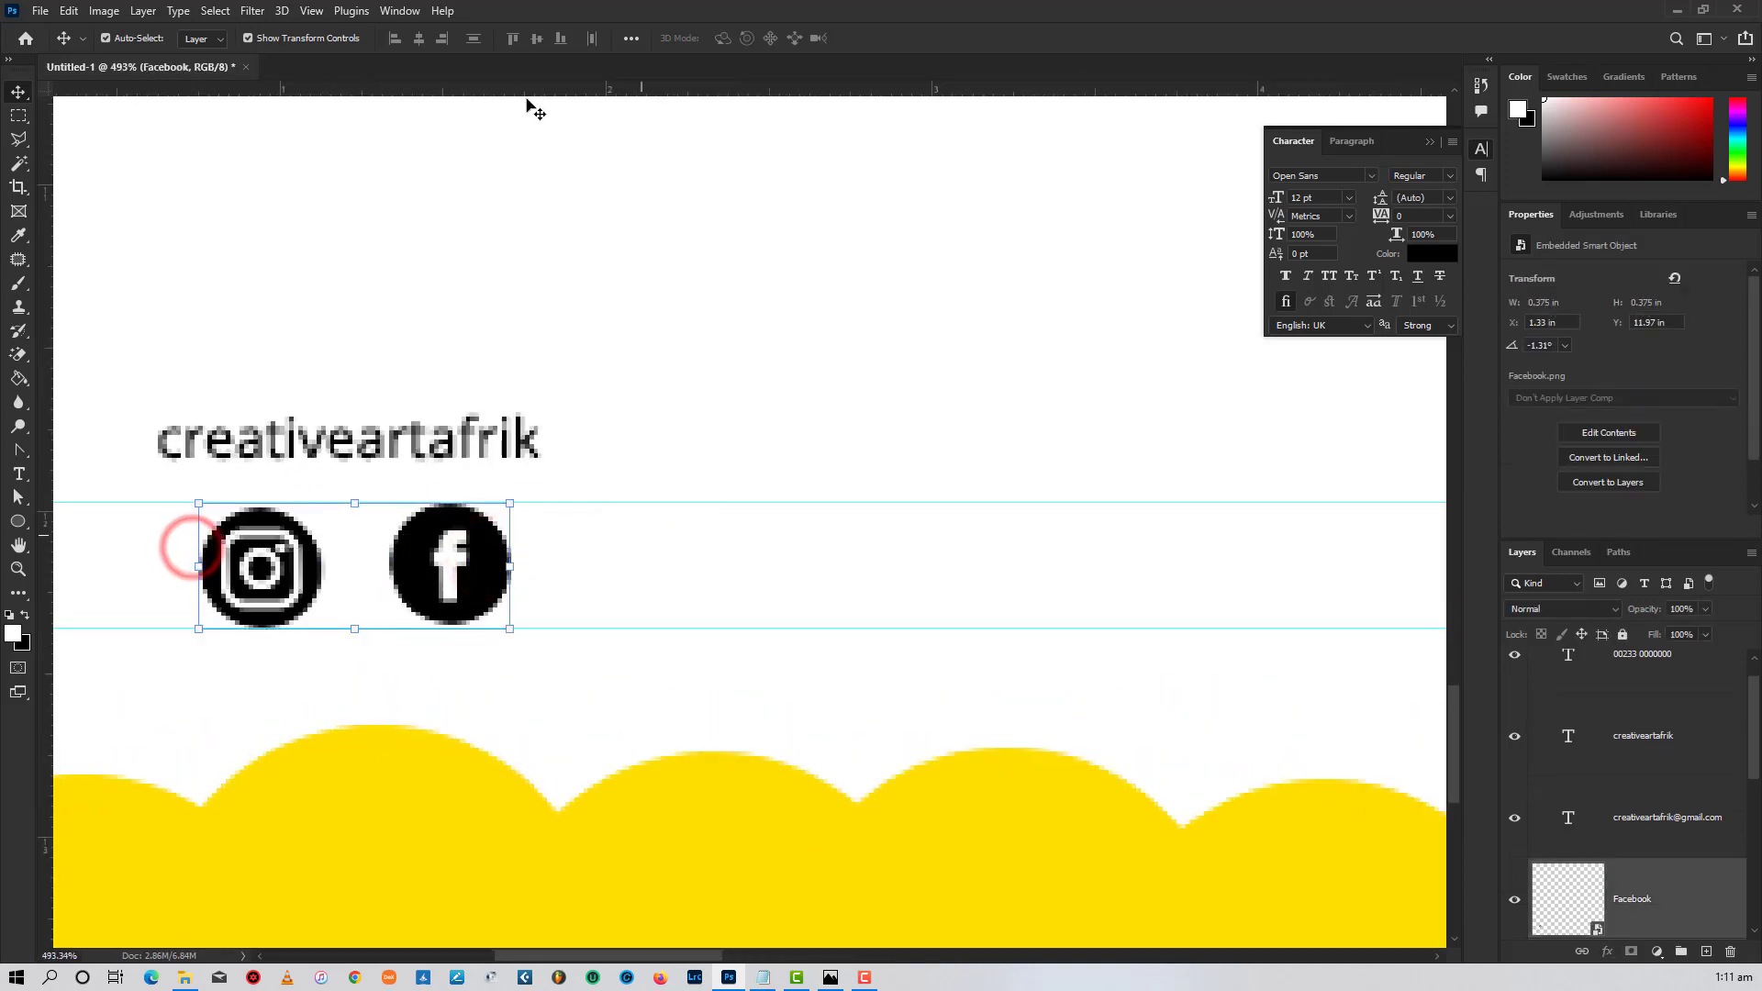
pyautogui.click(539, 37)
pyautogui.click(619, 278)
pyautogui.scroll(-5, 727, 371)
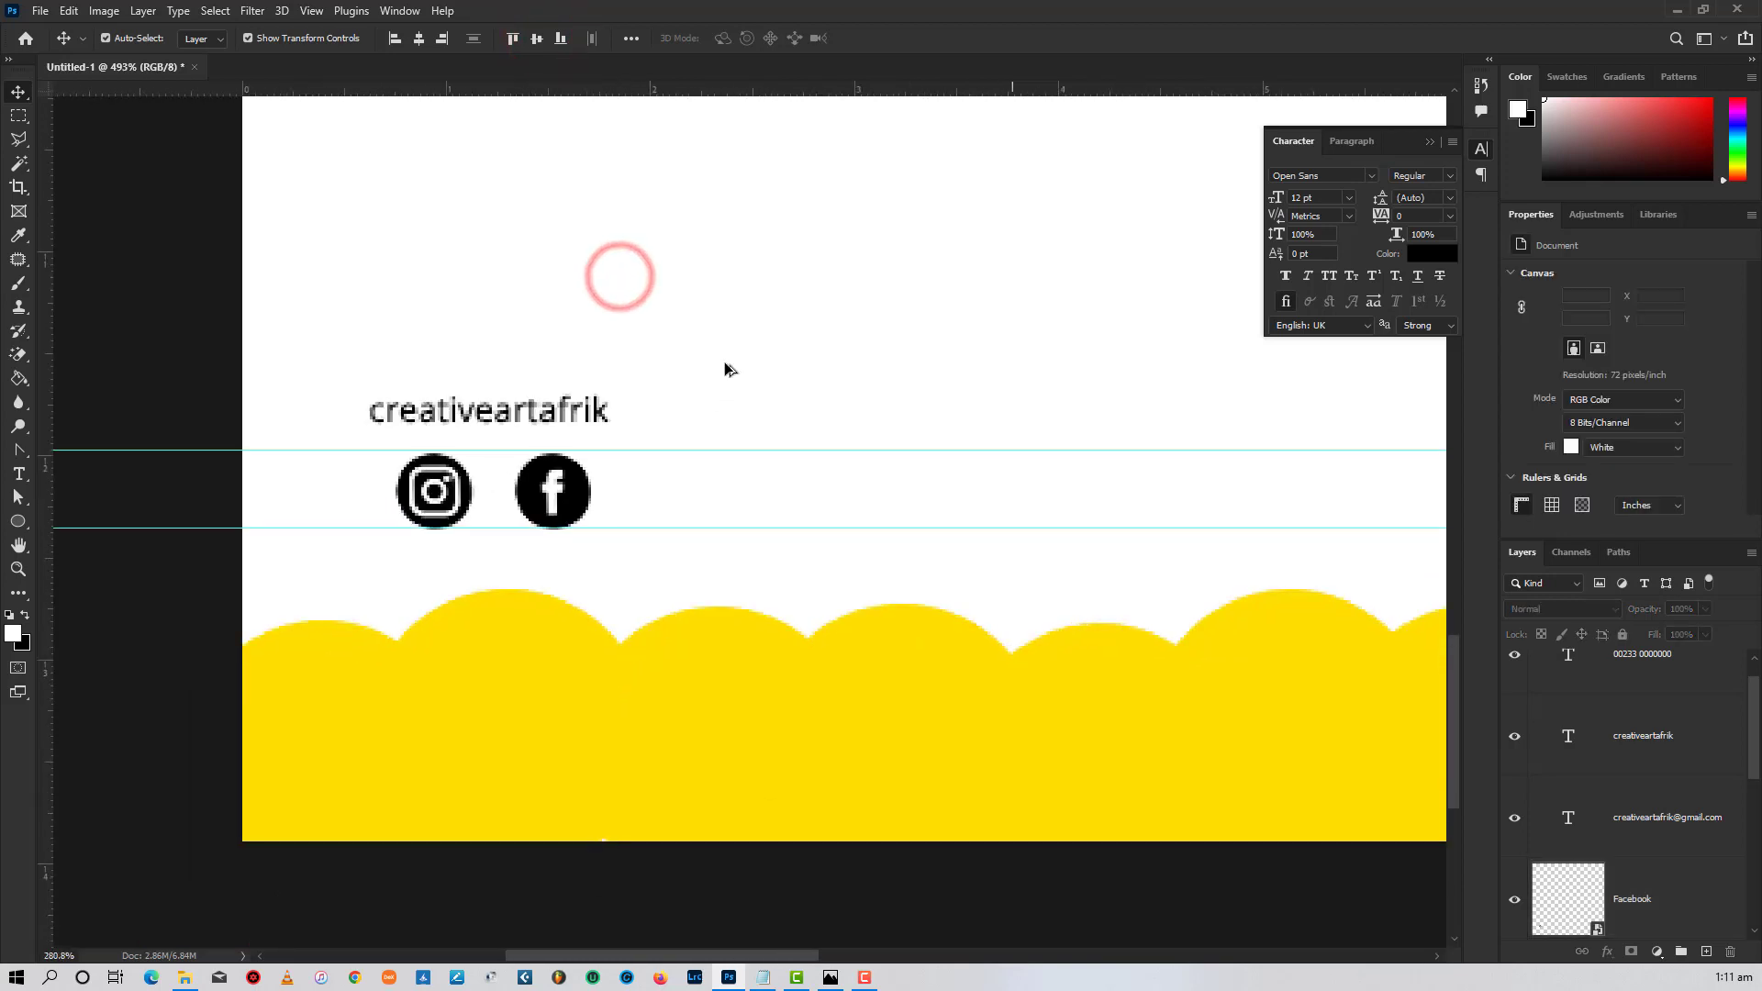
# - Align the Instagram, Facebook and mail icons and the e-mail text along one row by their vertical centres
pyautogui.moveTo(900, 377); pyautogui.dragTo(389, 421)
pyautogui.scroll(-1, 689, 434)
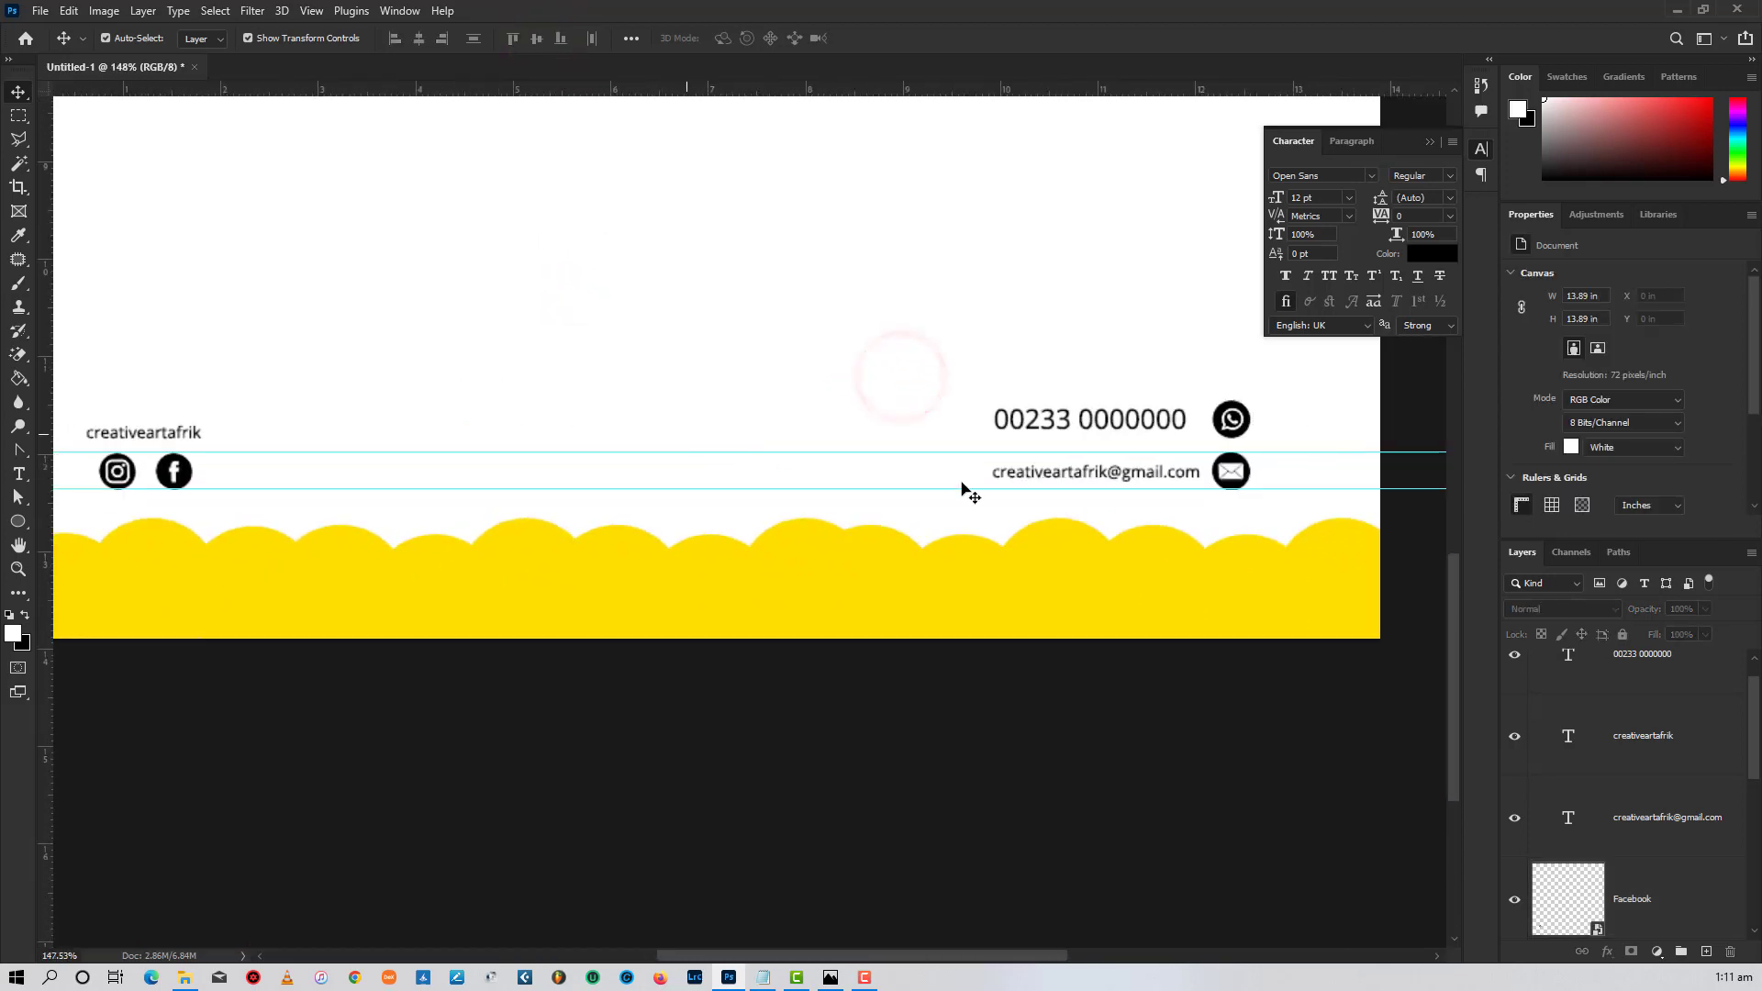
pyautogui.moveTo(1287, 475); pyautogui.dragTo(106, 464)
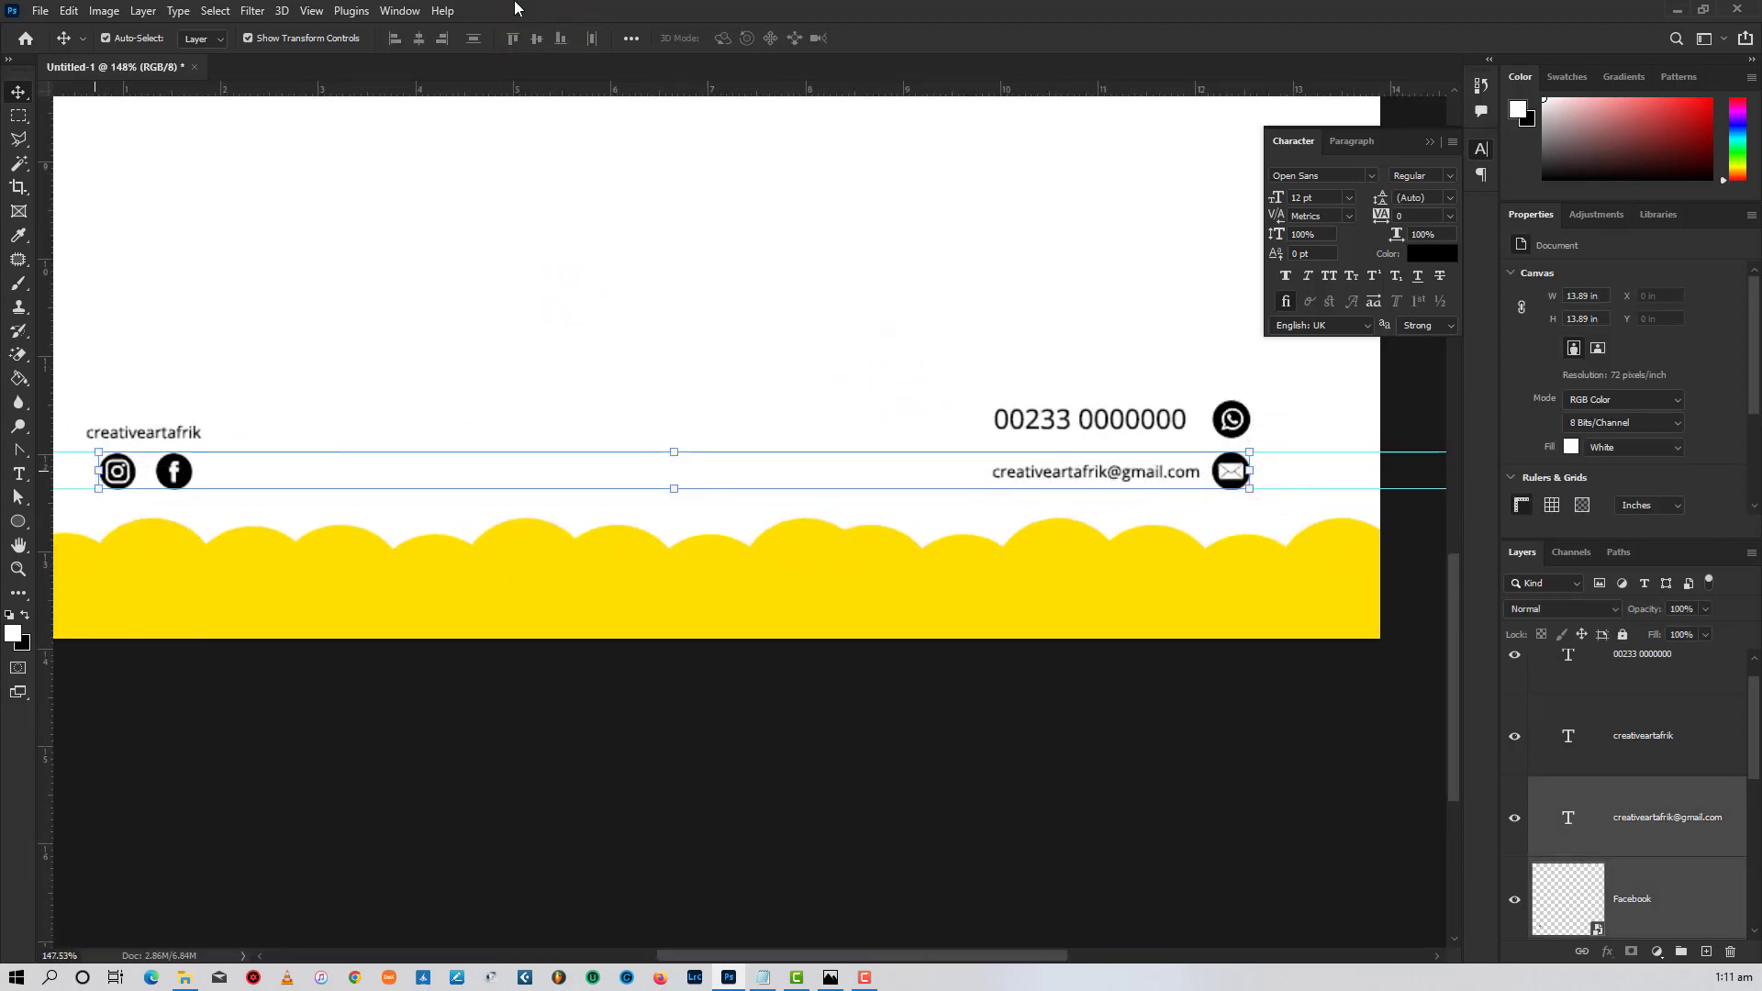
pyautogui.click(538, 39)
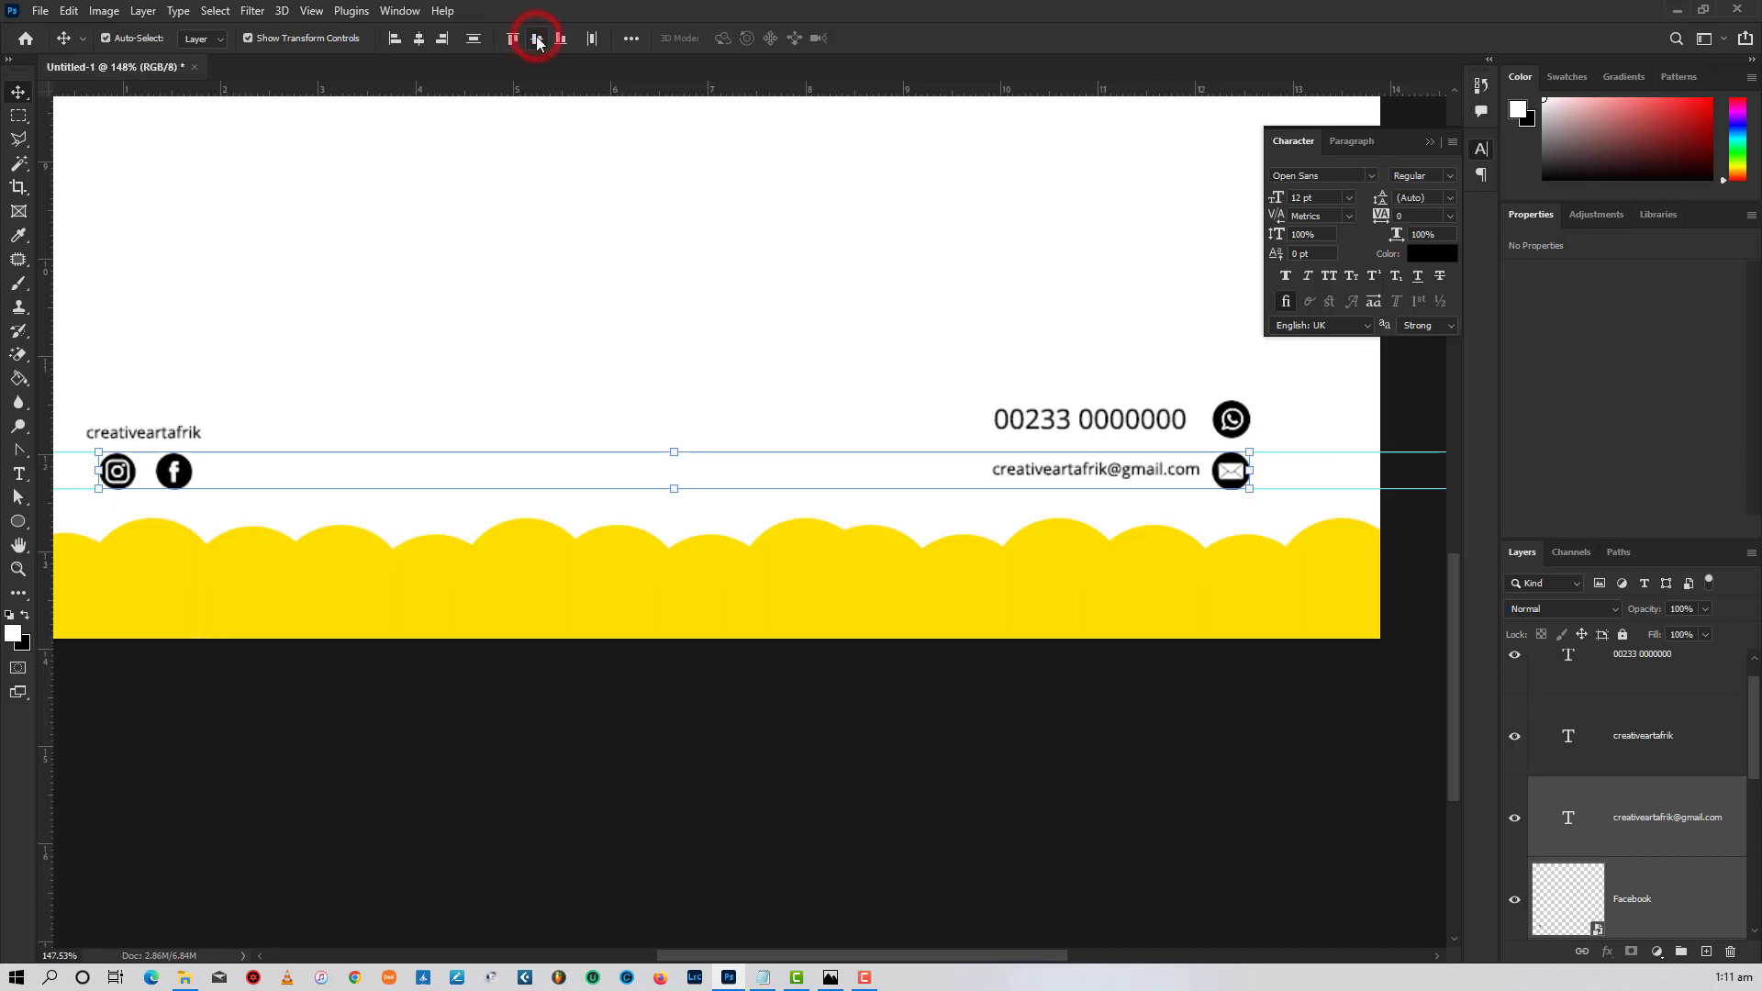
pyautogui.click(781, 266)
# - Vertically centre the phone number on the Whatsapp icon and shift the contact block right, closer to the page's edge
pyautogui.moveTo(1302, 376); pyautogui.dragTo(446, 441)
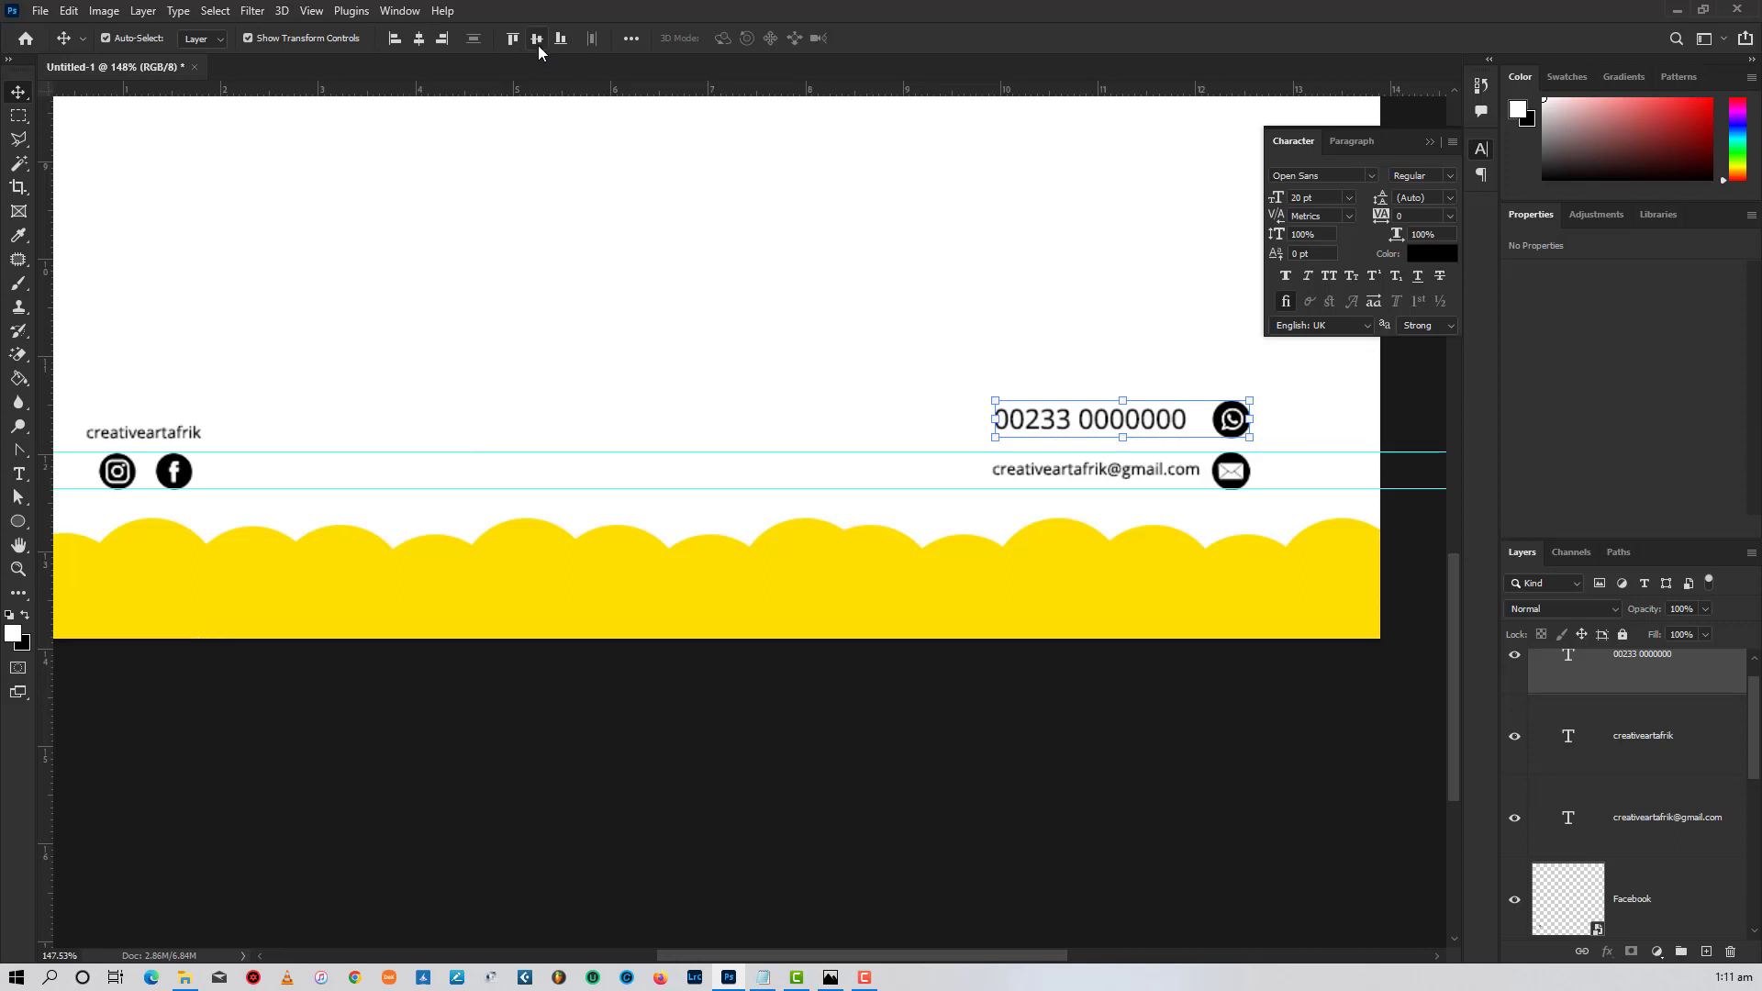
pyautogui.click(700, 315)
pyautogui.scroll(-4, 740, 358)
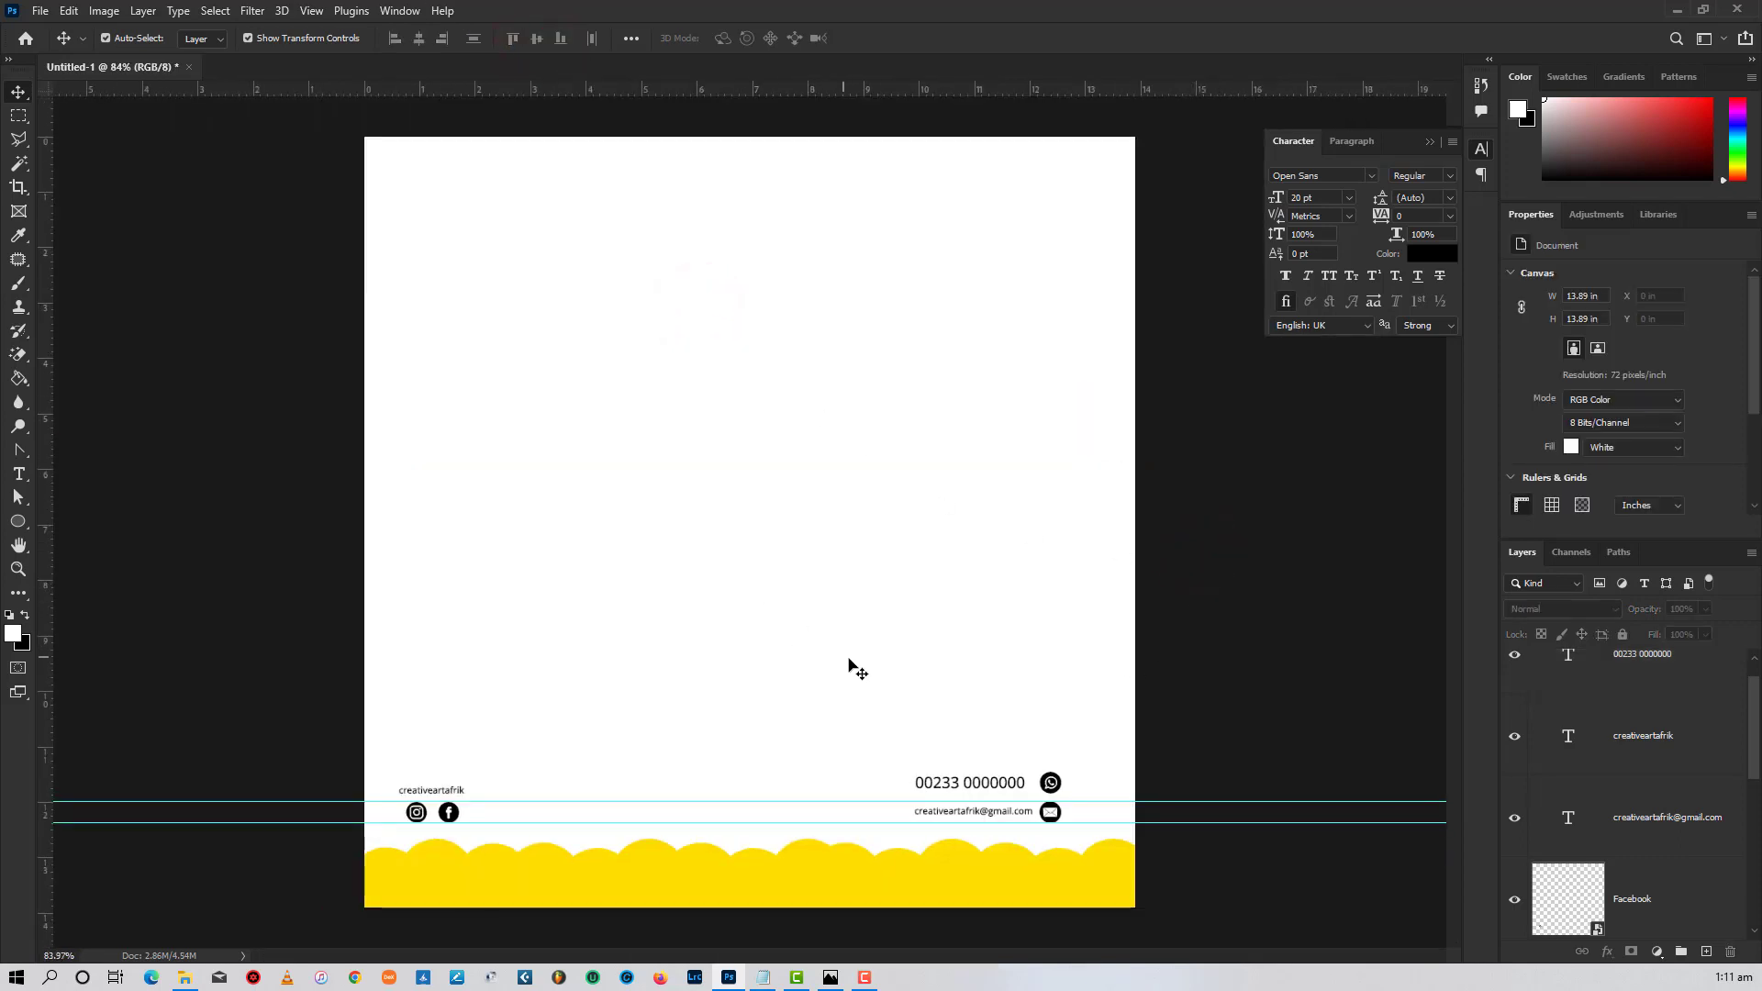
pyautogui.moveTo(818, 722); pyautogui.dragTo(1087, 795)
pyautogui.click(1239, 752)
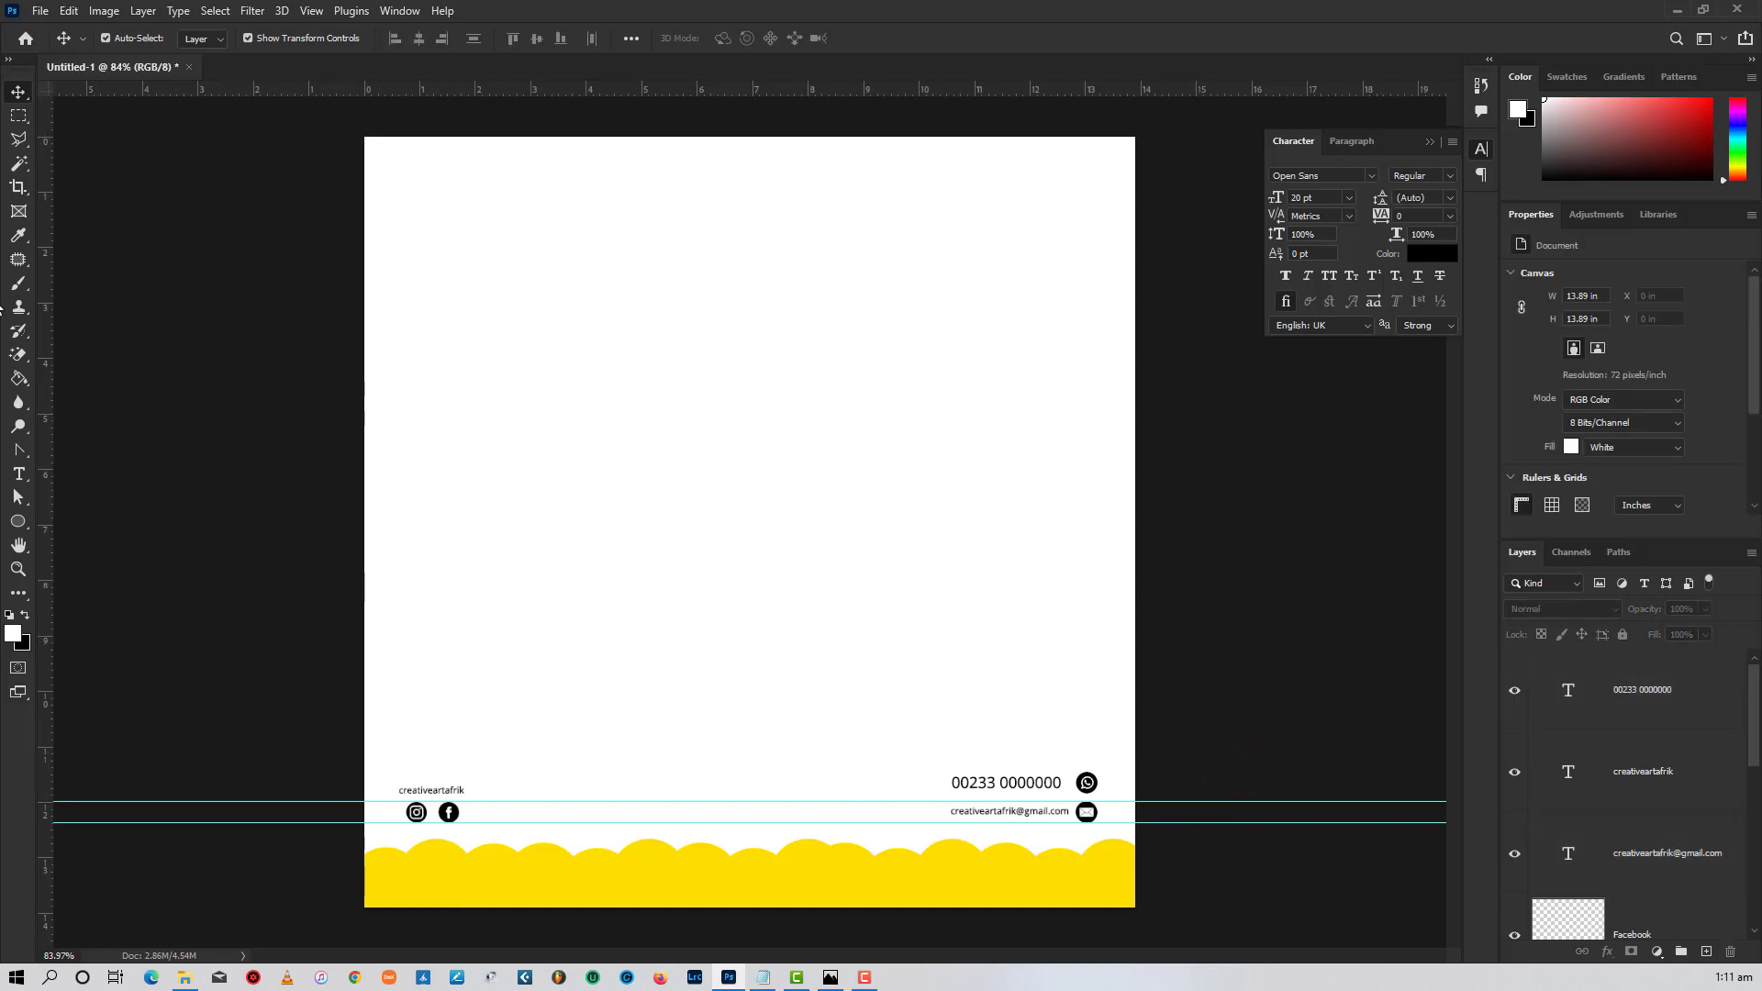
# - Add the website text "ww.creativeartafrik.com" in 20 pt Open Sans and position it in the page's upper right corner
pyautogui.press('t')
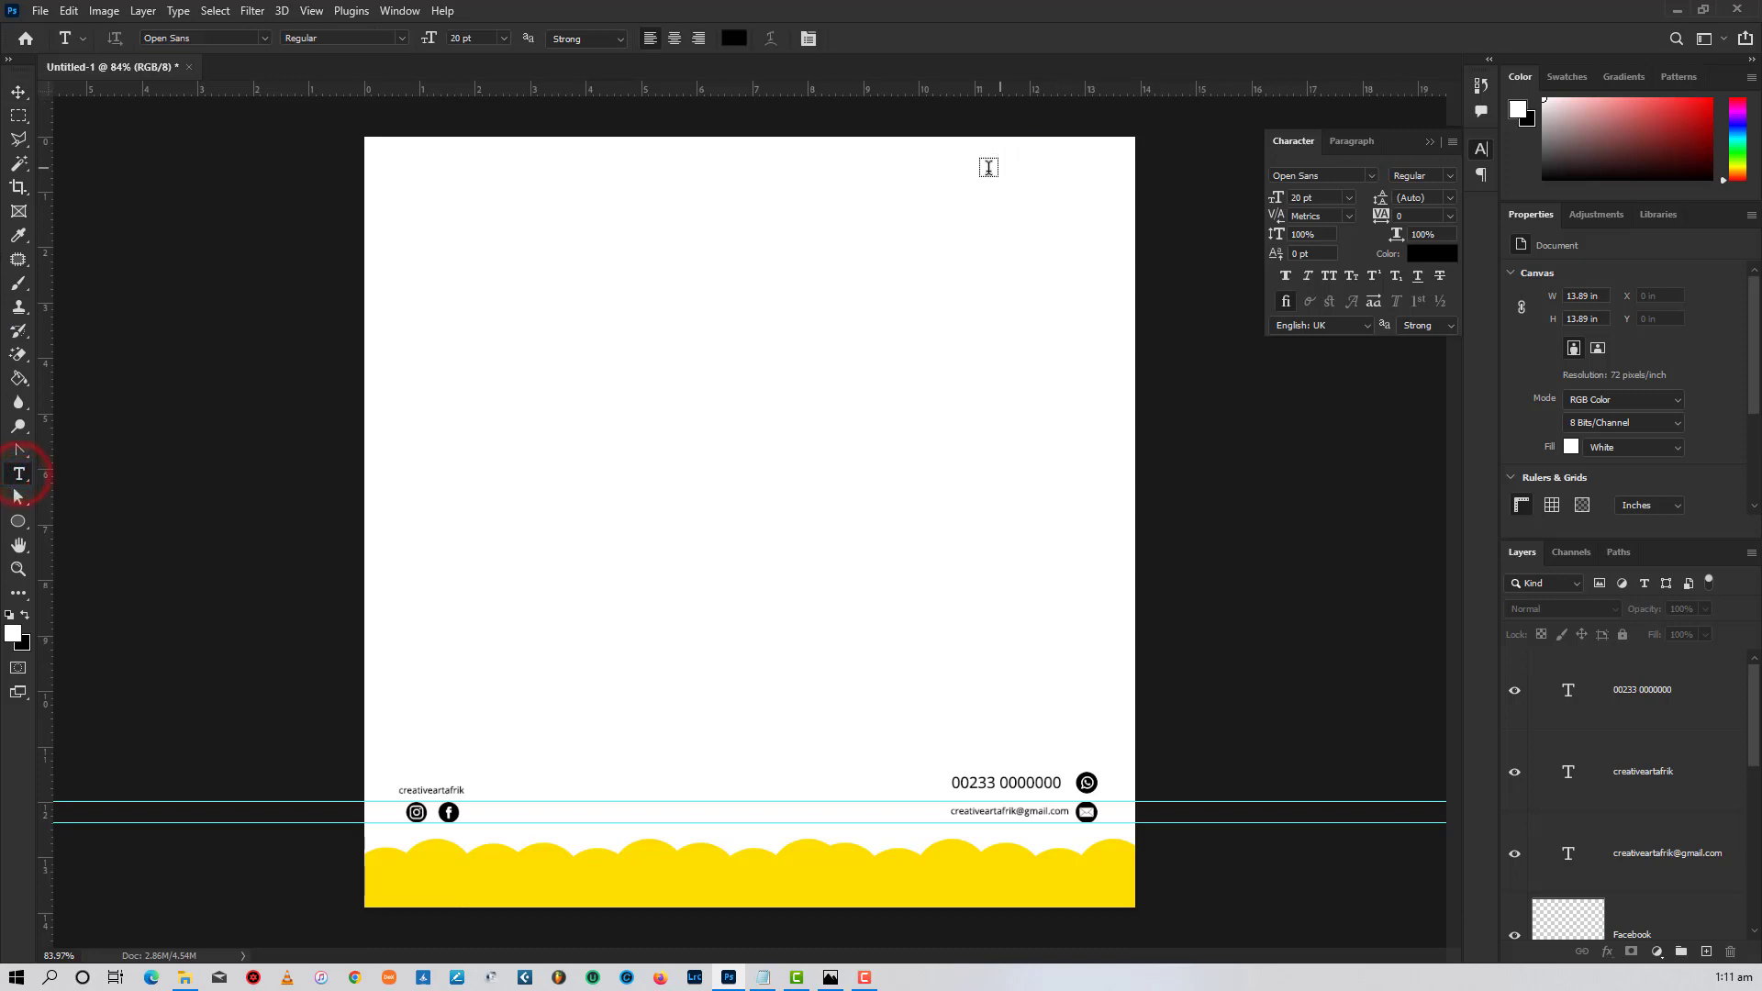
pyautogui.click(967, 205)
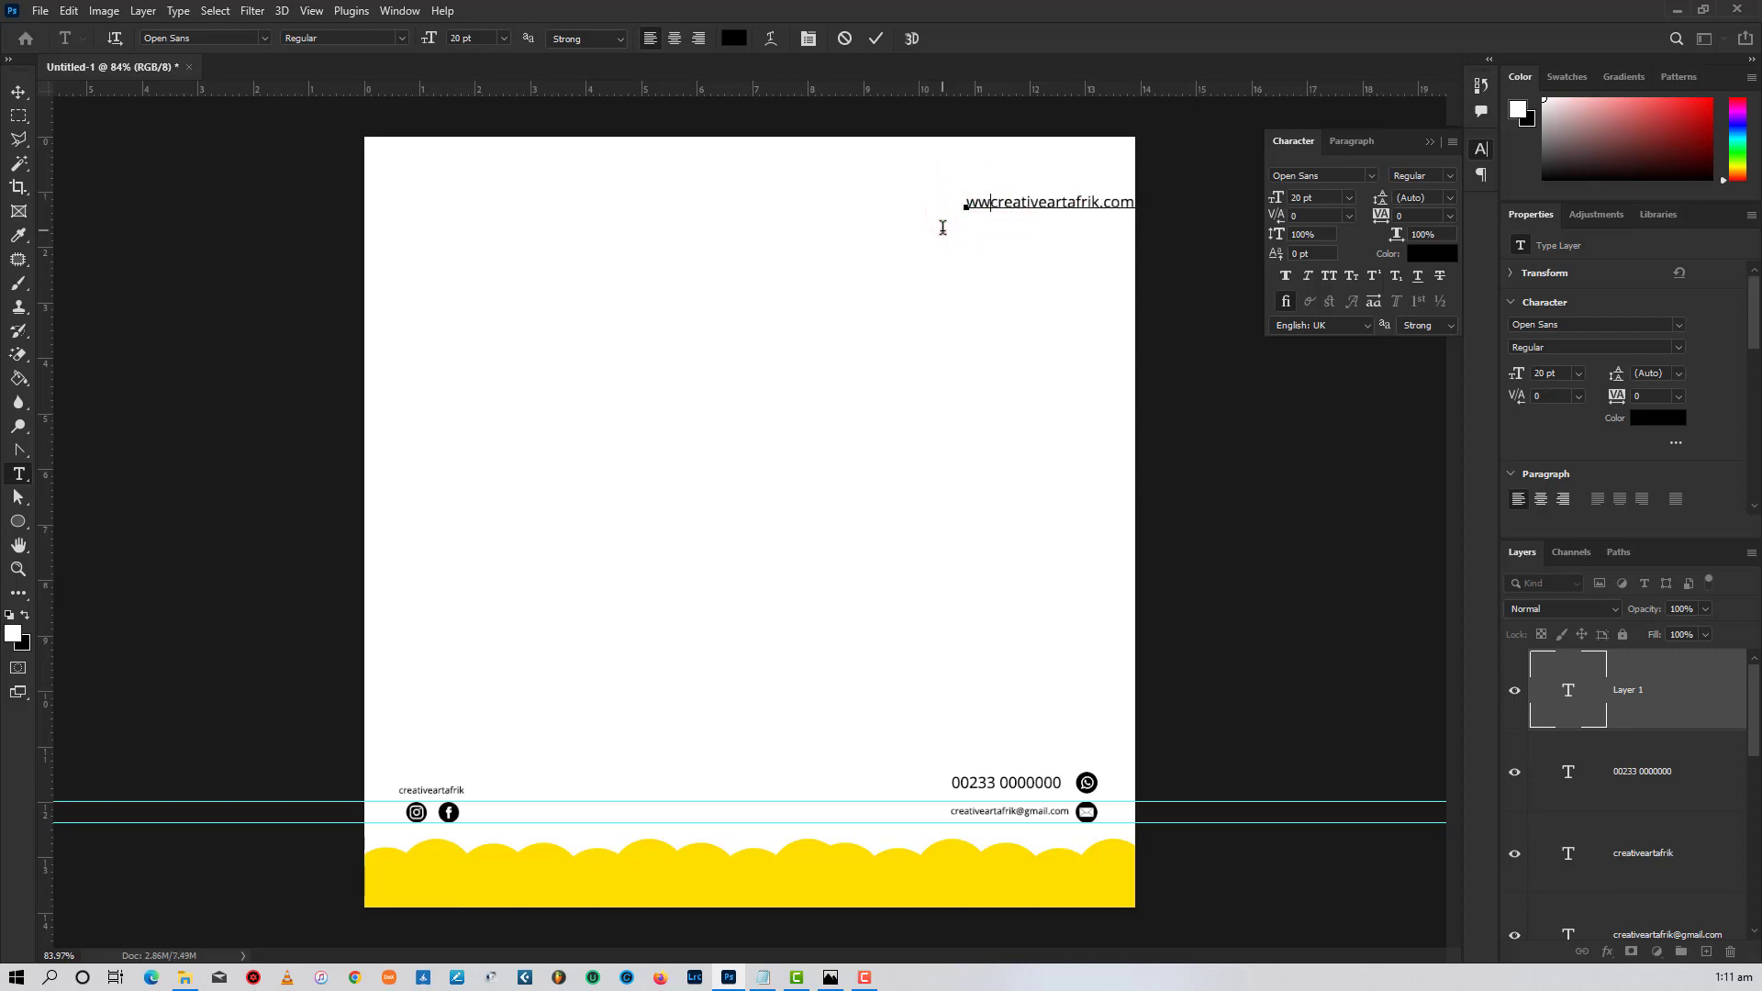
pyautogui.click(18, 92)
pyautogui.click(158, 190)
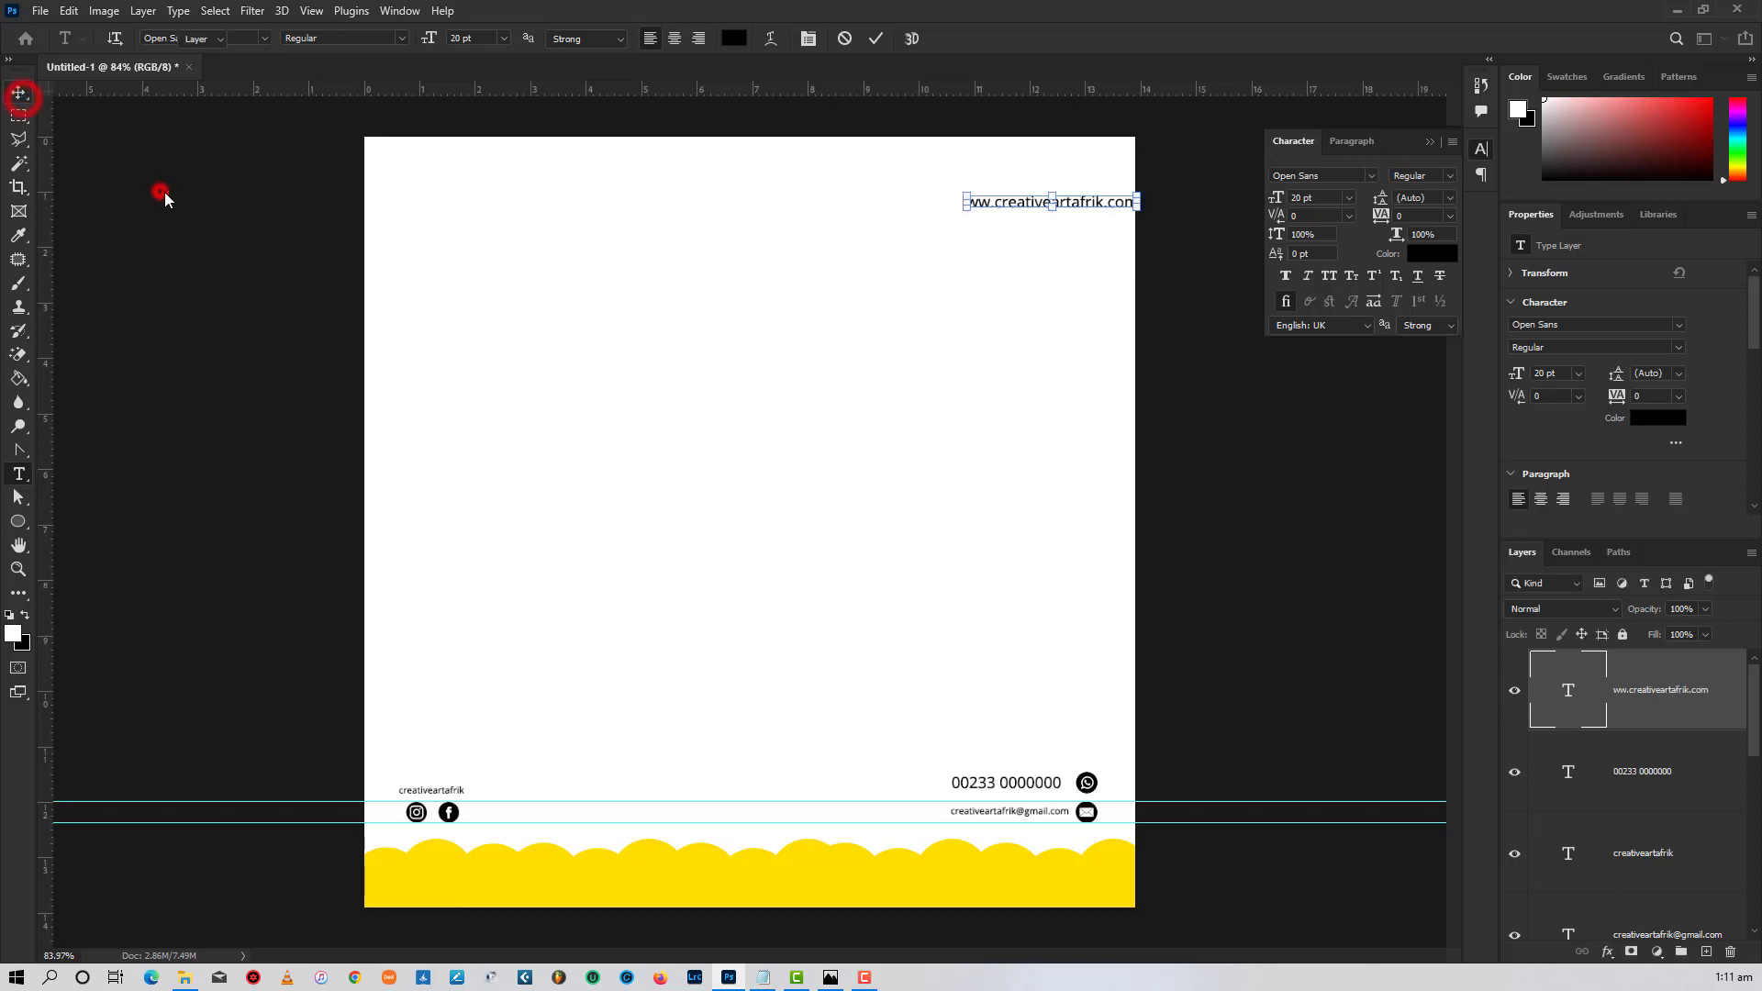
pyautogui.click(1030, 203)
pyautogui.moveTo(962, 208); pyautogui.dragTo(1043, 204)
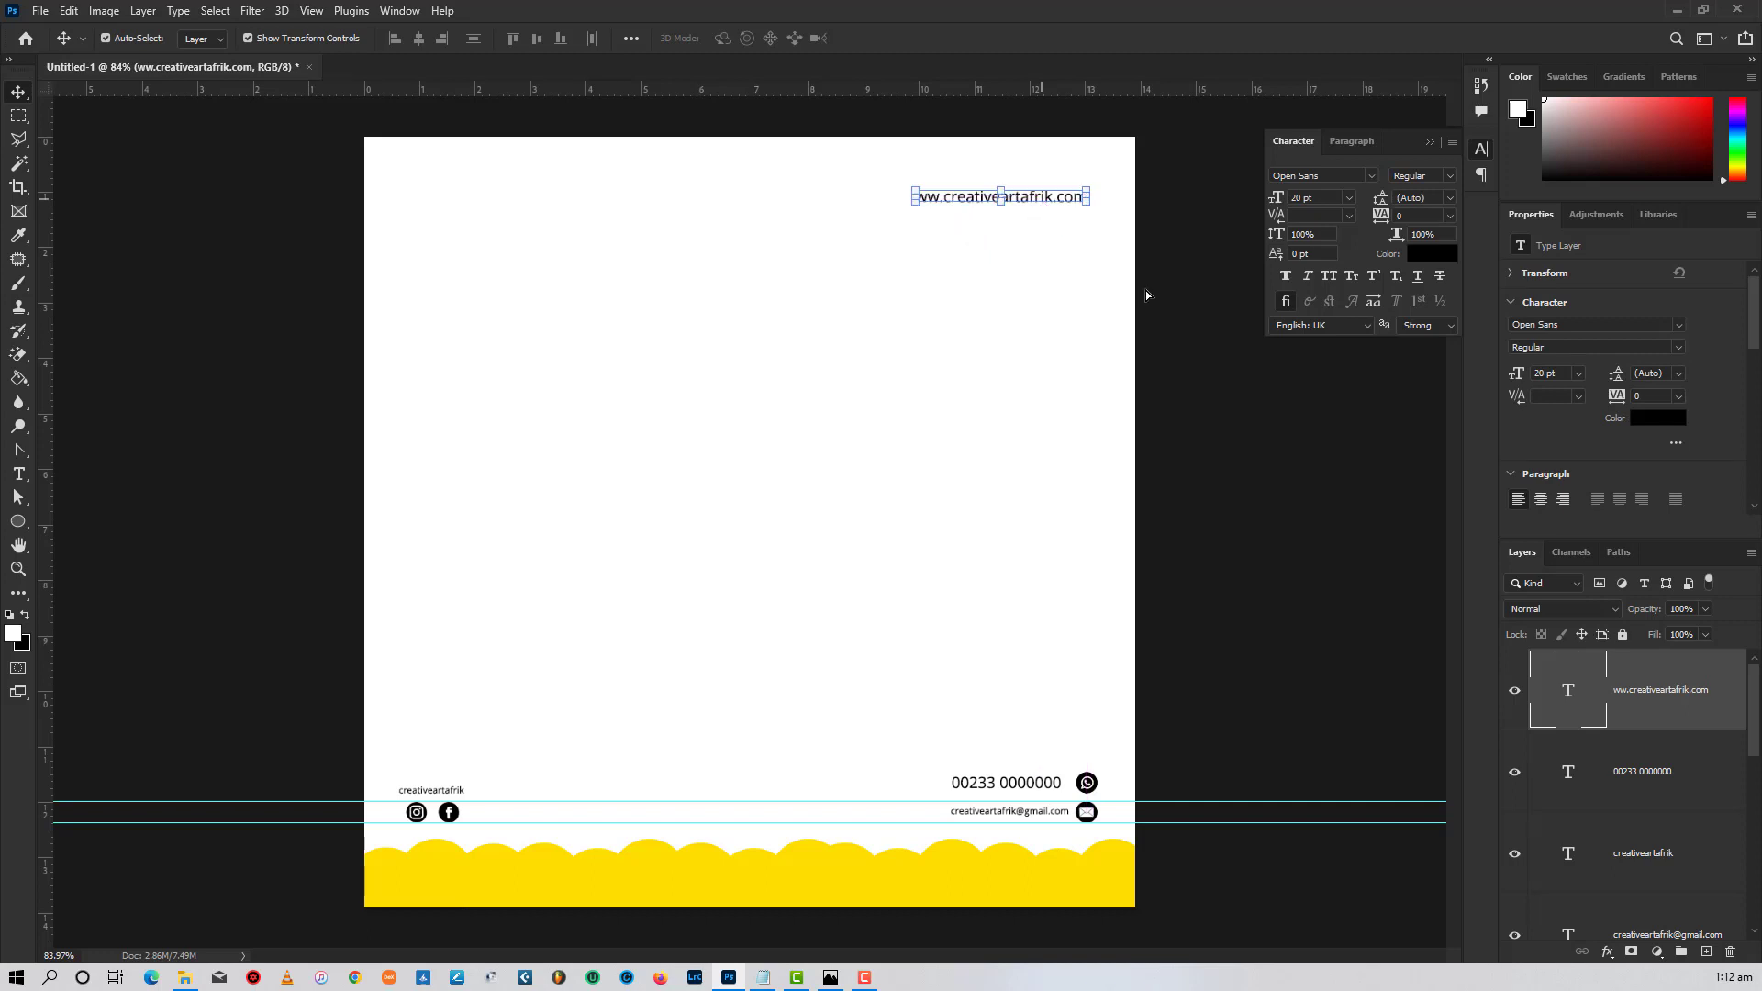
pyautogui.click(946, 388)
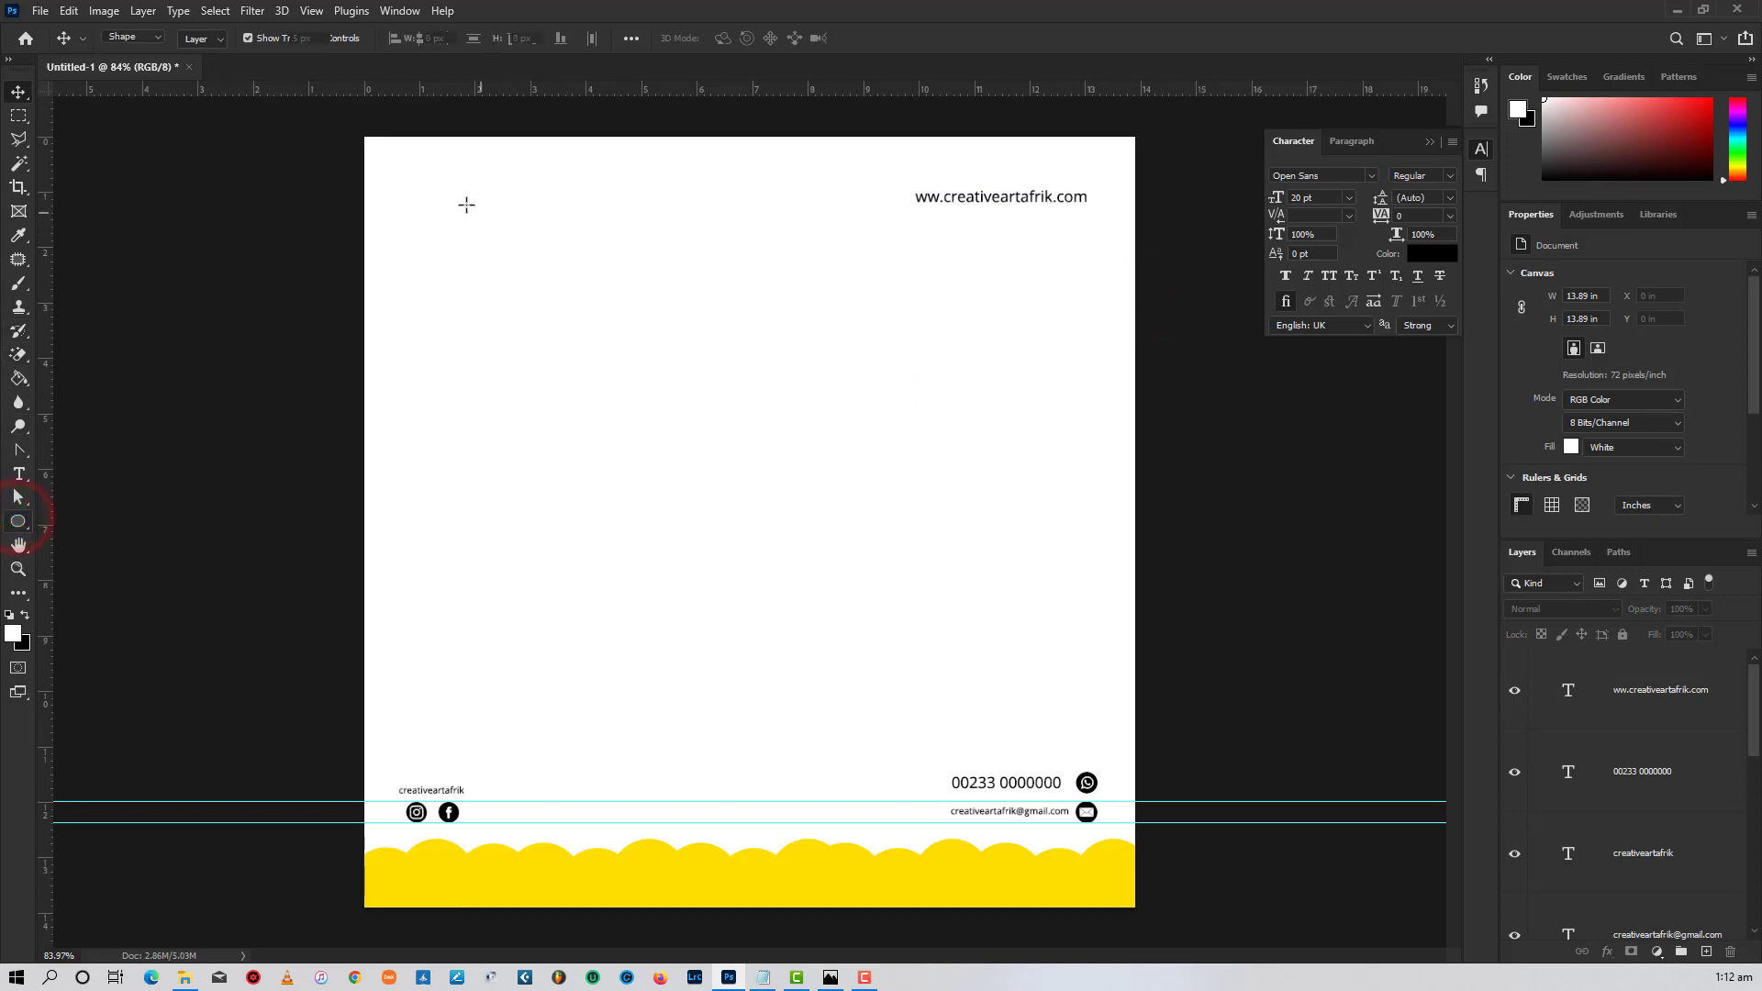
# - Draw a circle about 14 px wide near the page's upper left corner and fill it with yellow
pyautogui.moveTo(412, 182); pyautogui.dragTo(425, 196)
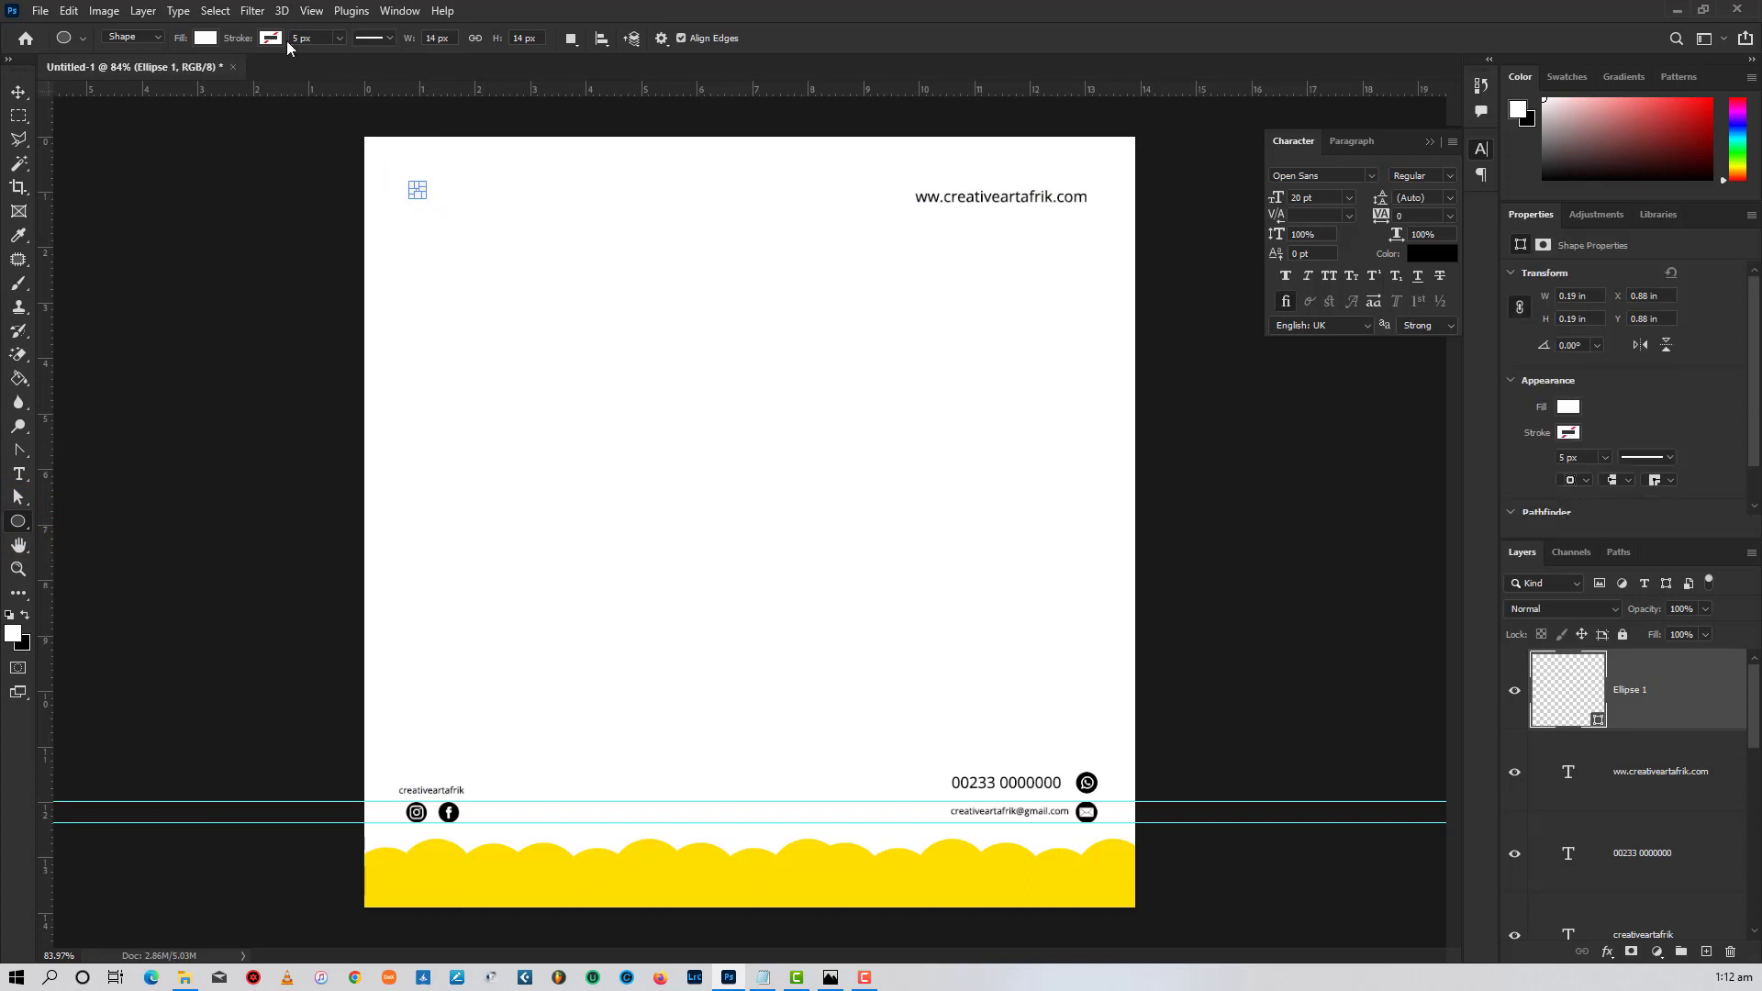
pyautogui.click(1569, 407)
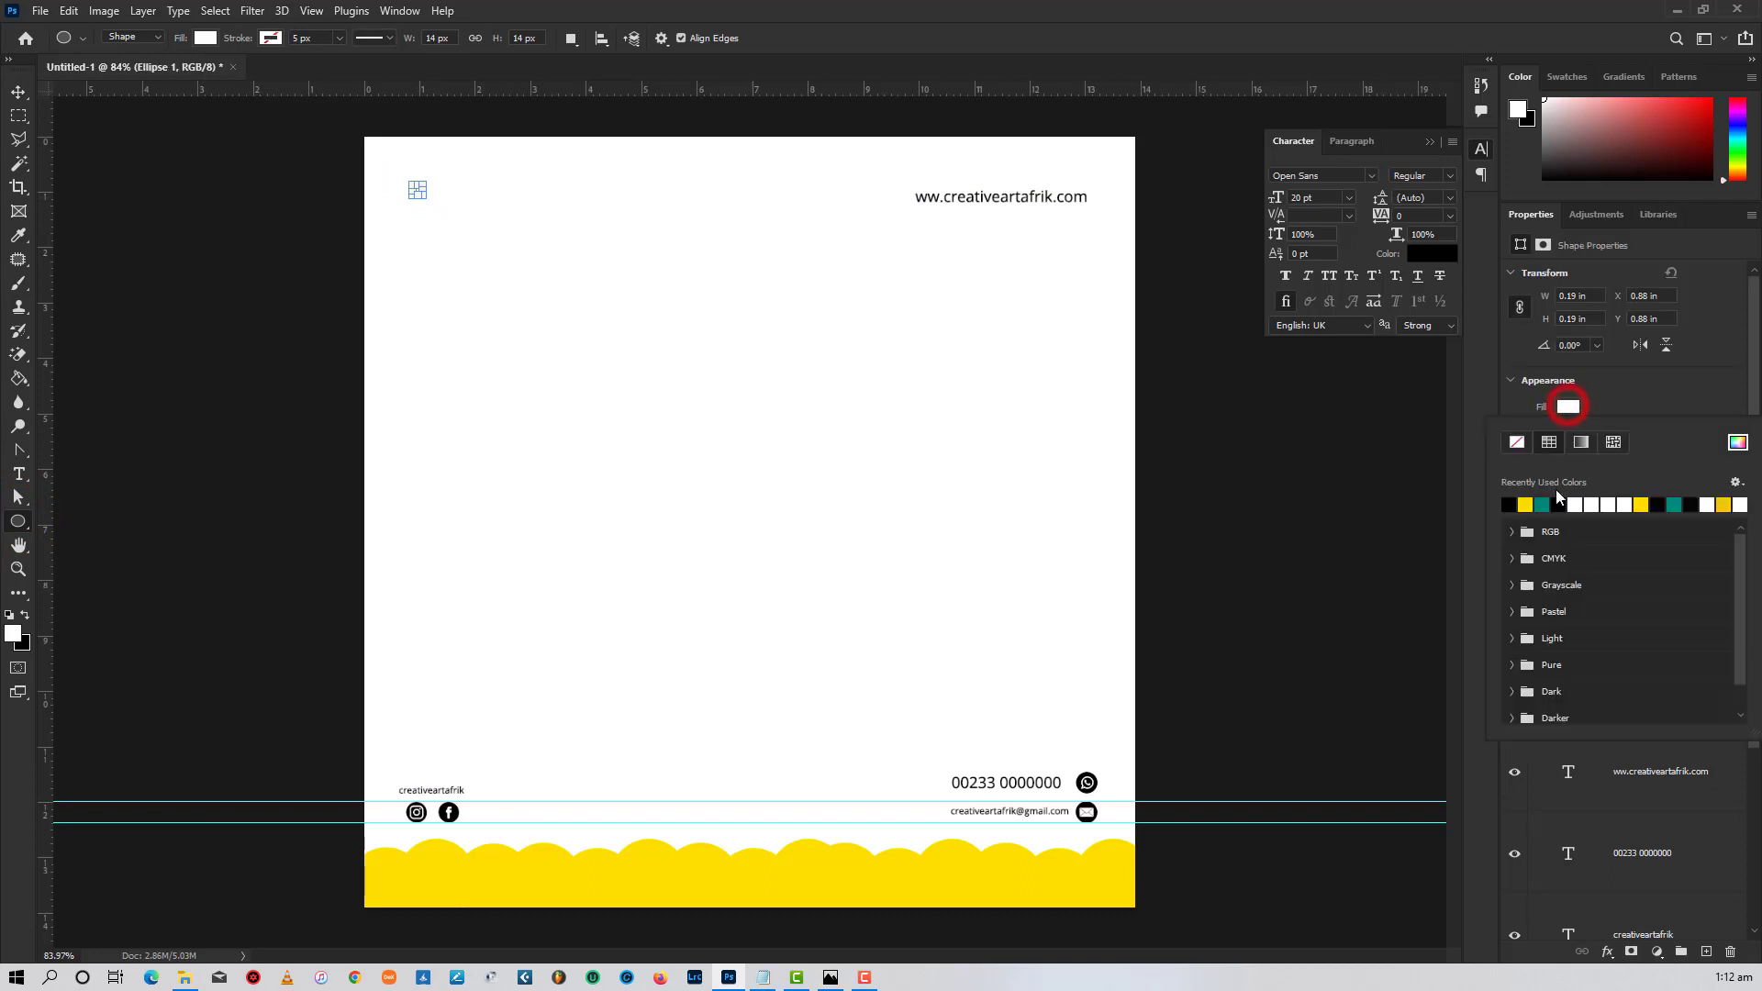
pyautogui.click(19, 92)
pyautogui.click(122, 180)
pyautogui.scroll(2, 436, 178)
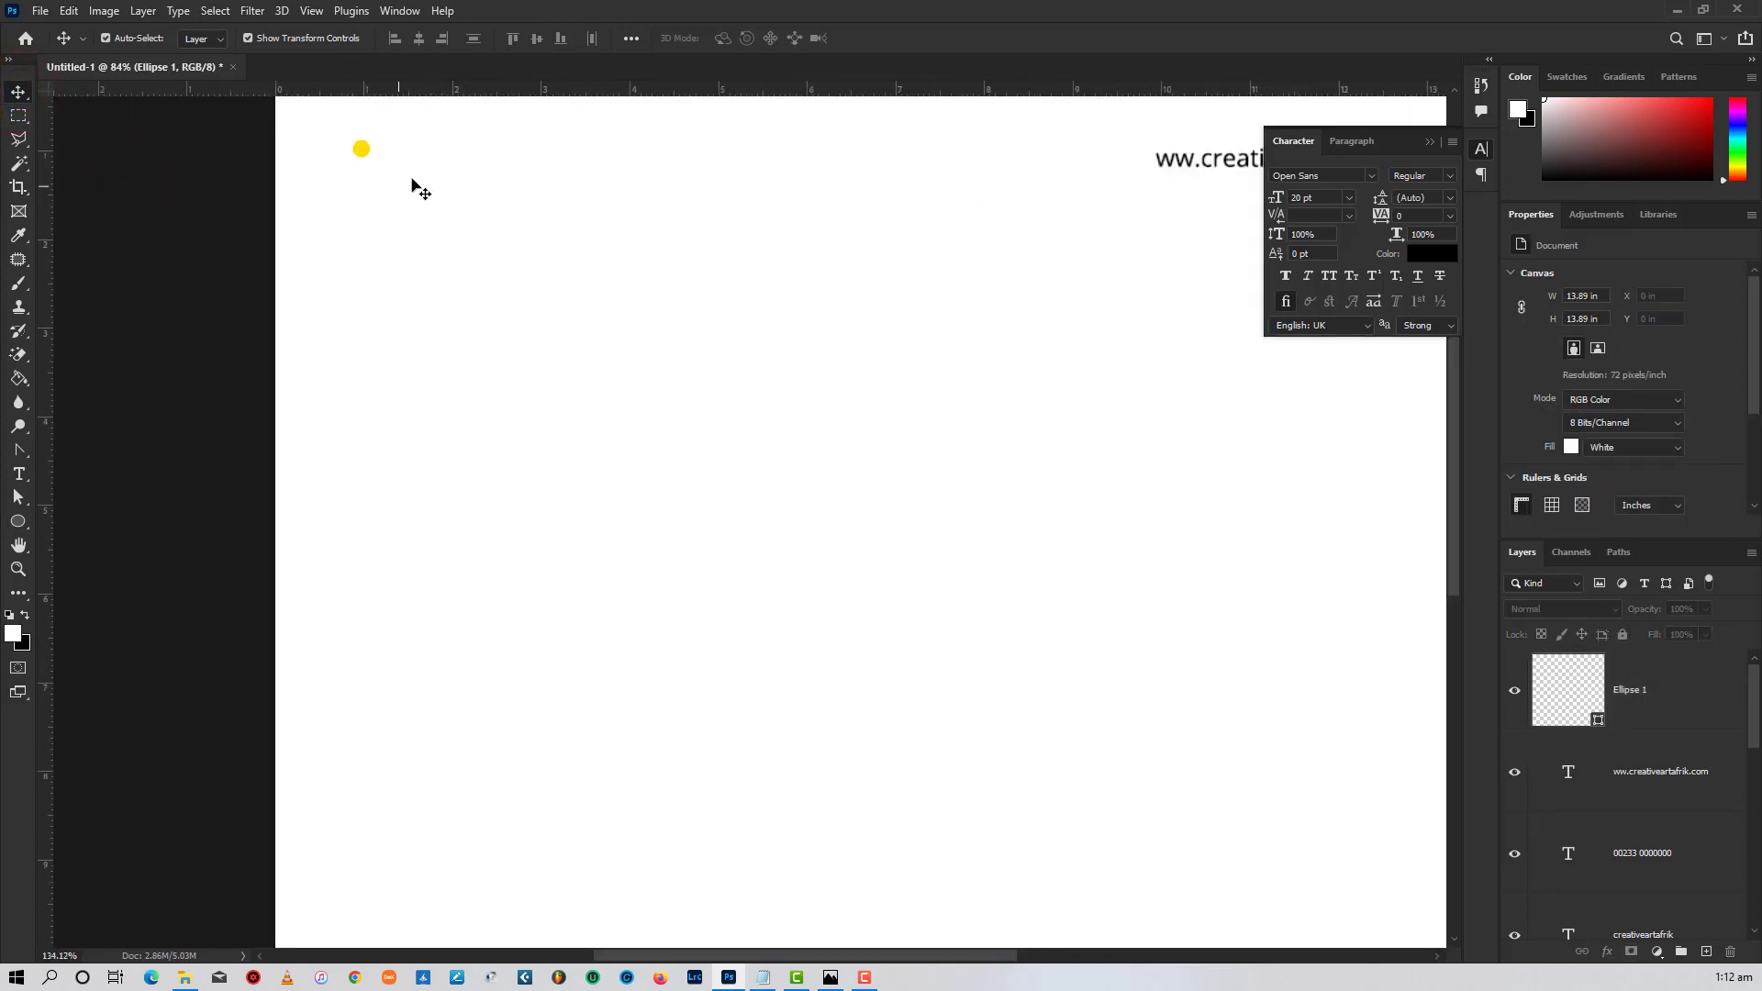
pyautogui.scroll(2, 401, 165)
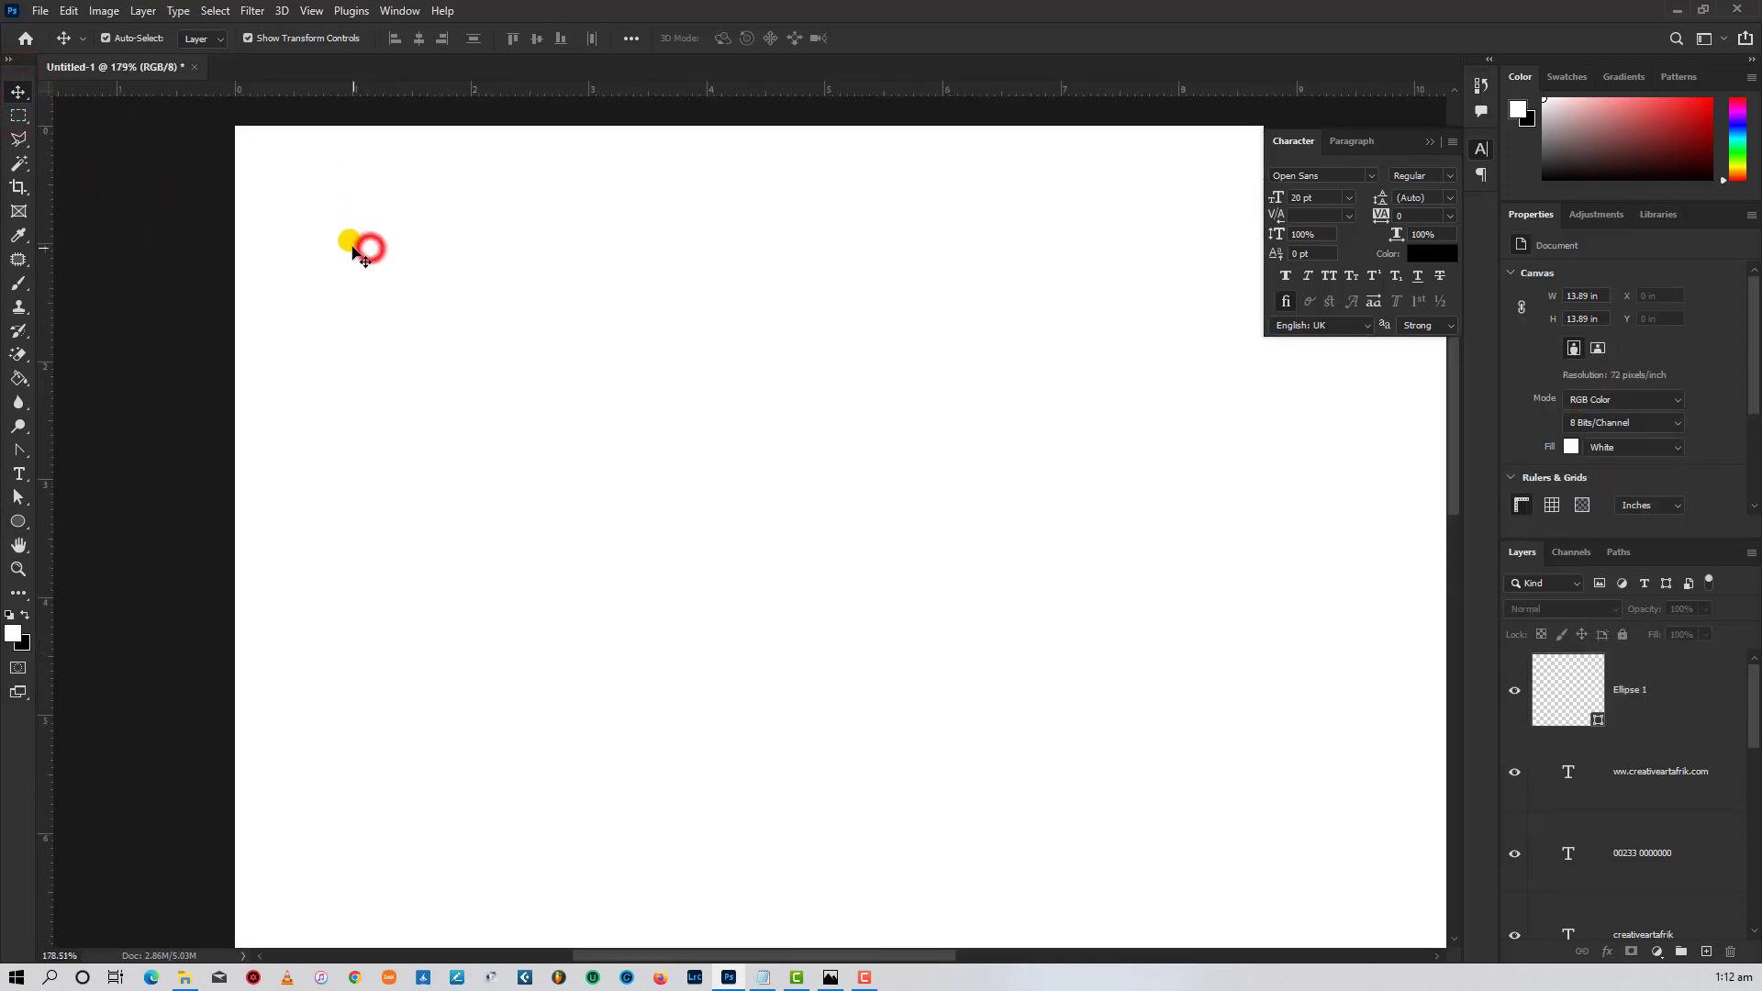
pyautogui.click(354, 250)
pyautogui.scroll(2, 351, 292)
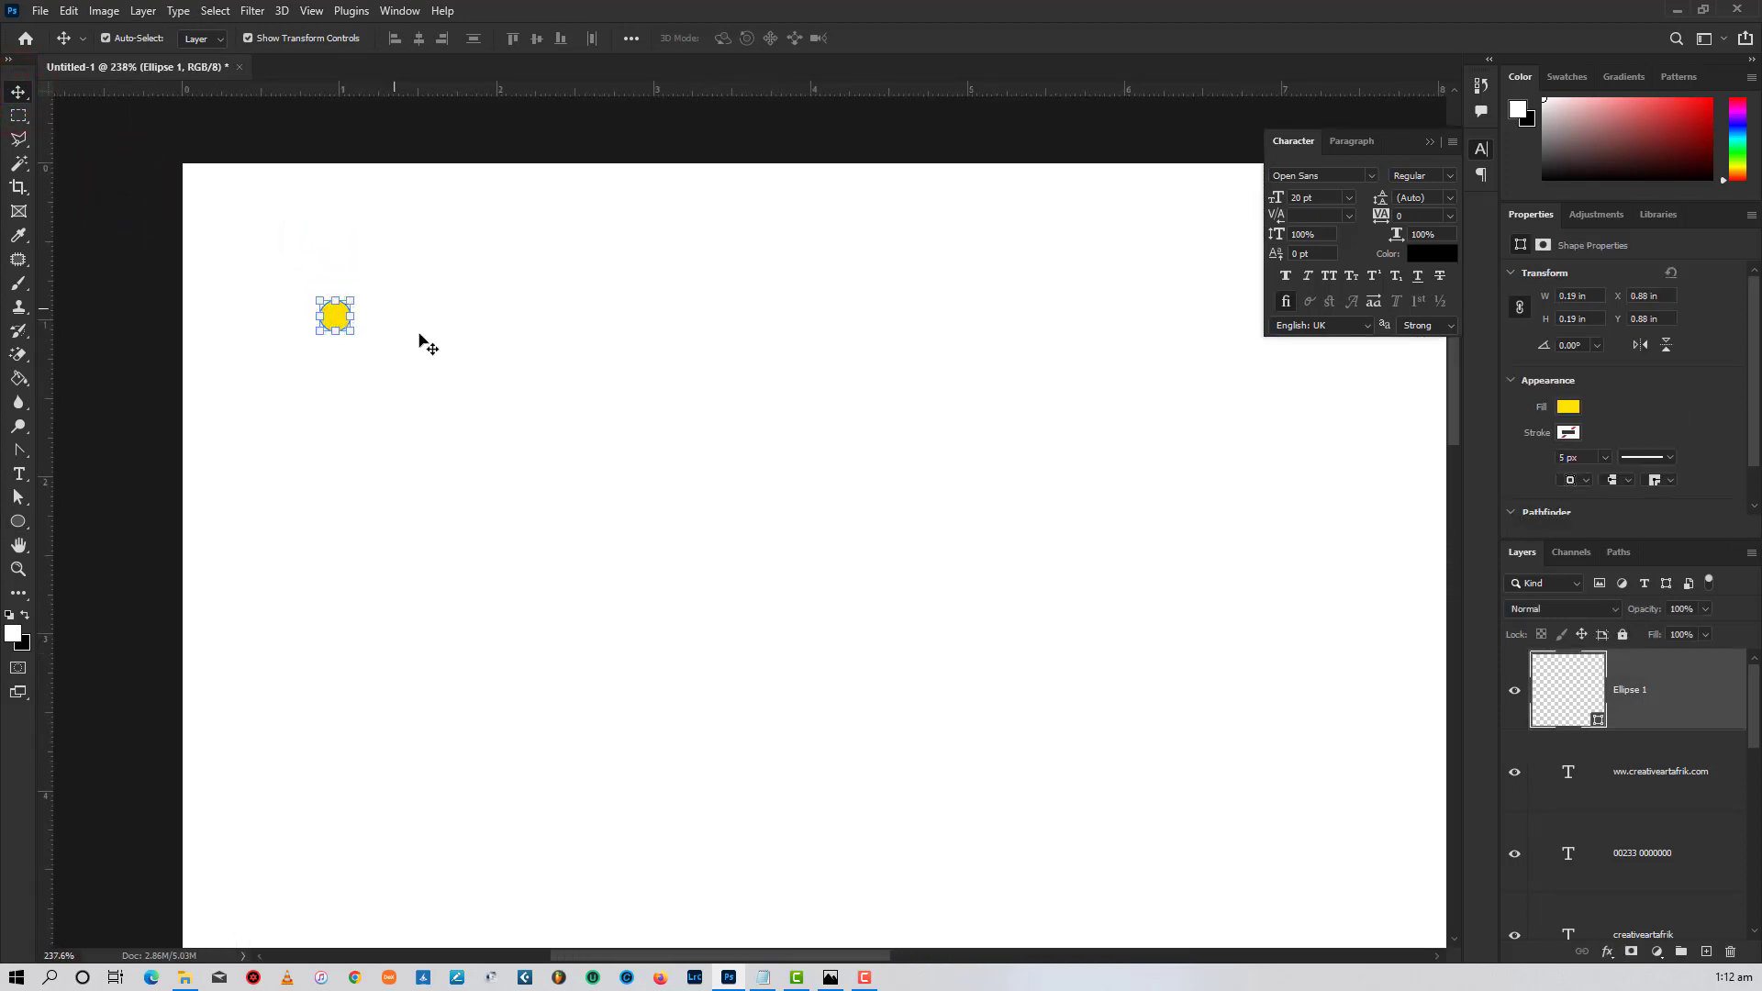
pyautogui.moveTo(429, 334); pyautogui.dragTo(444, 236)
pyautogui.click(355, 233)
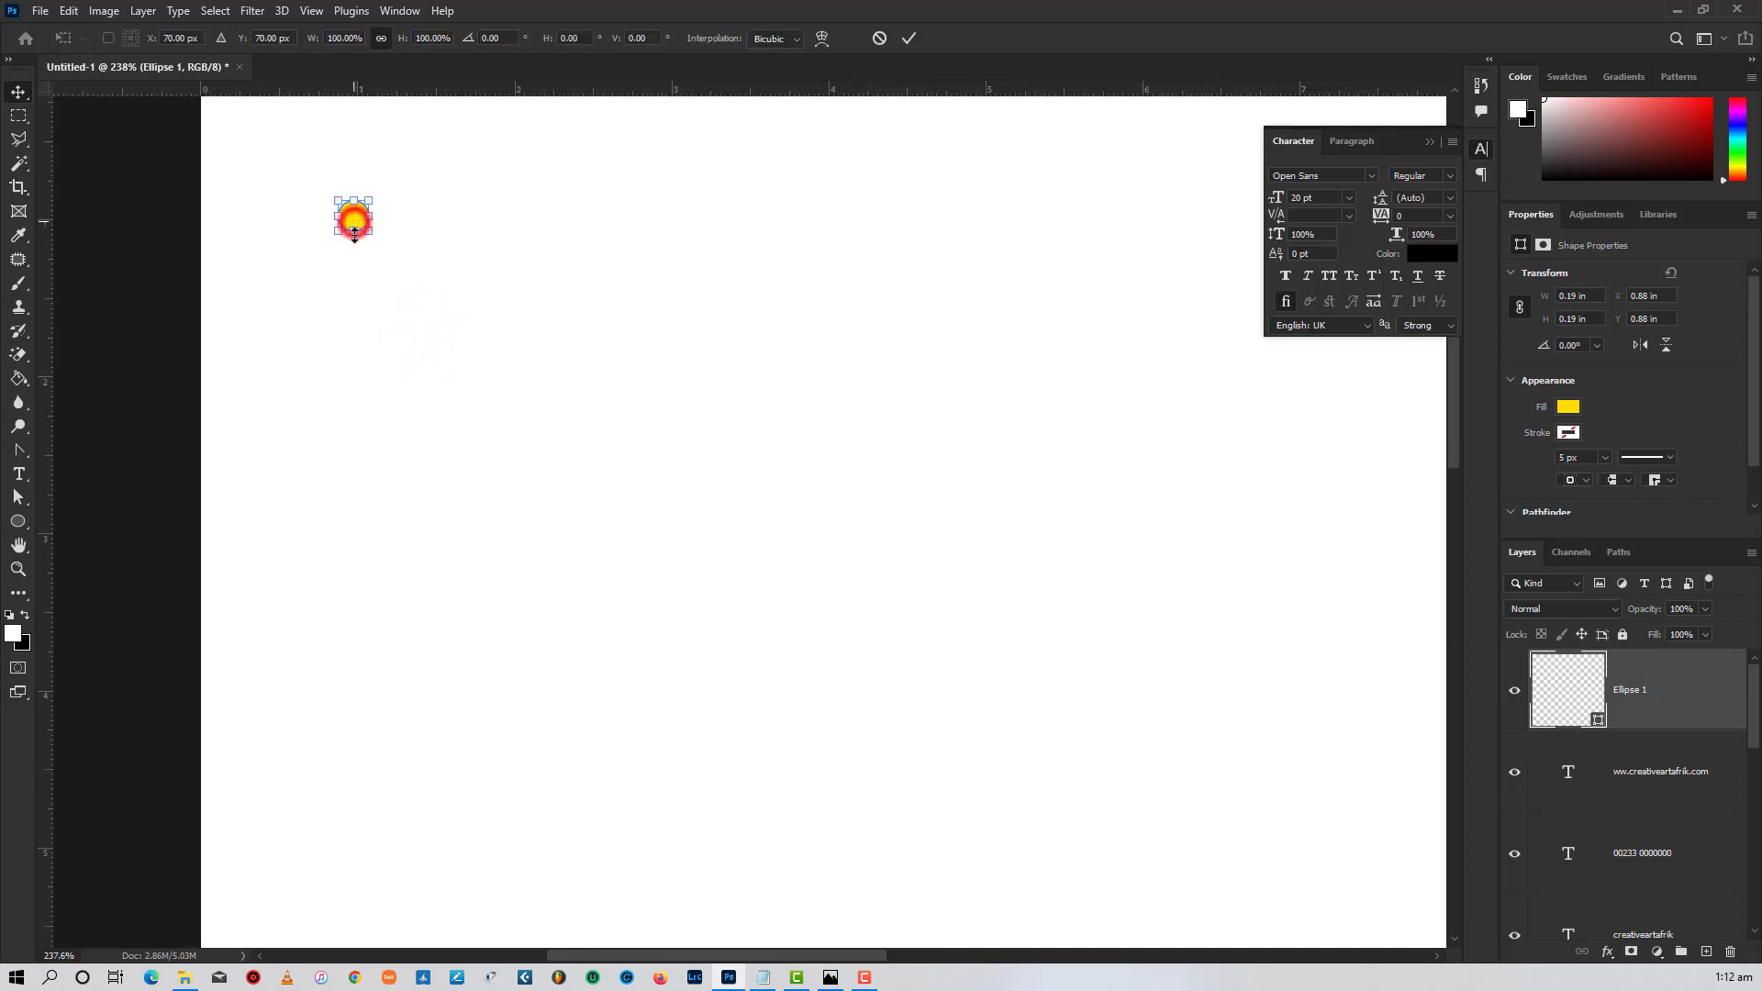
pyautogui.click(449, 278)
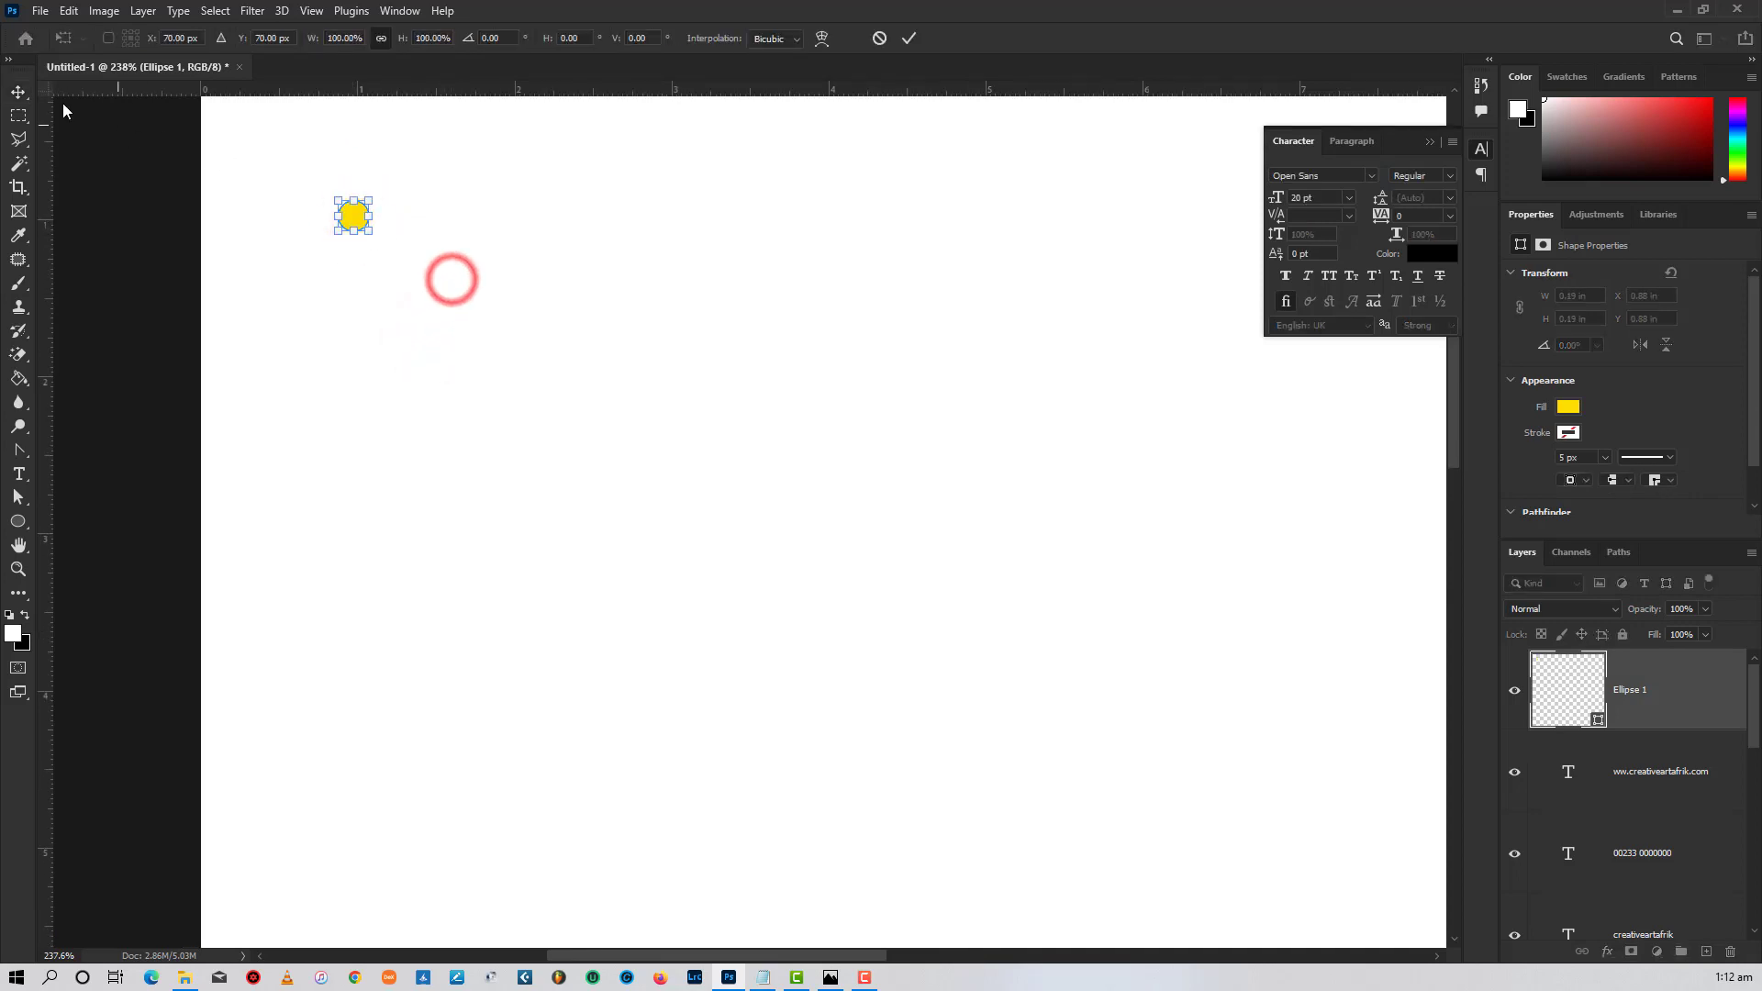
pyautogui.click(18, 92)
pyautogui.click(146, 159)
pyautogui.click(478, 379)
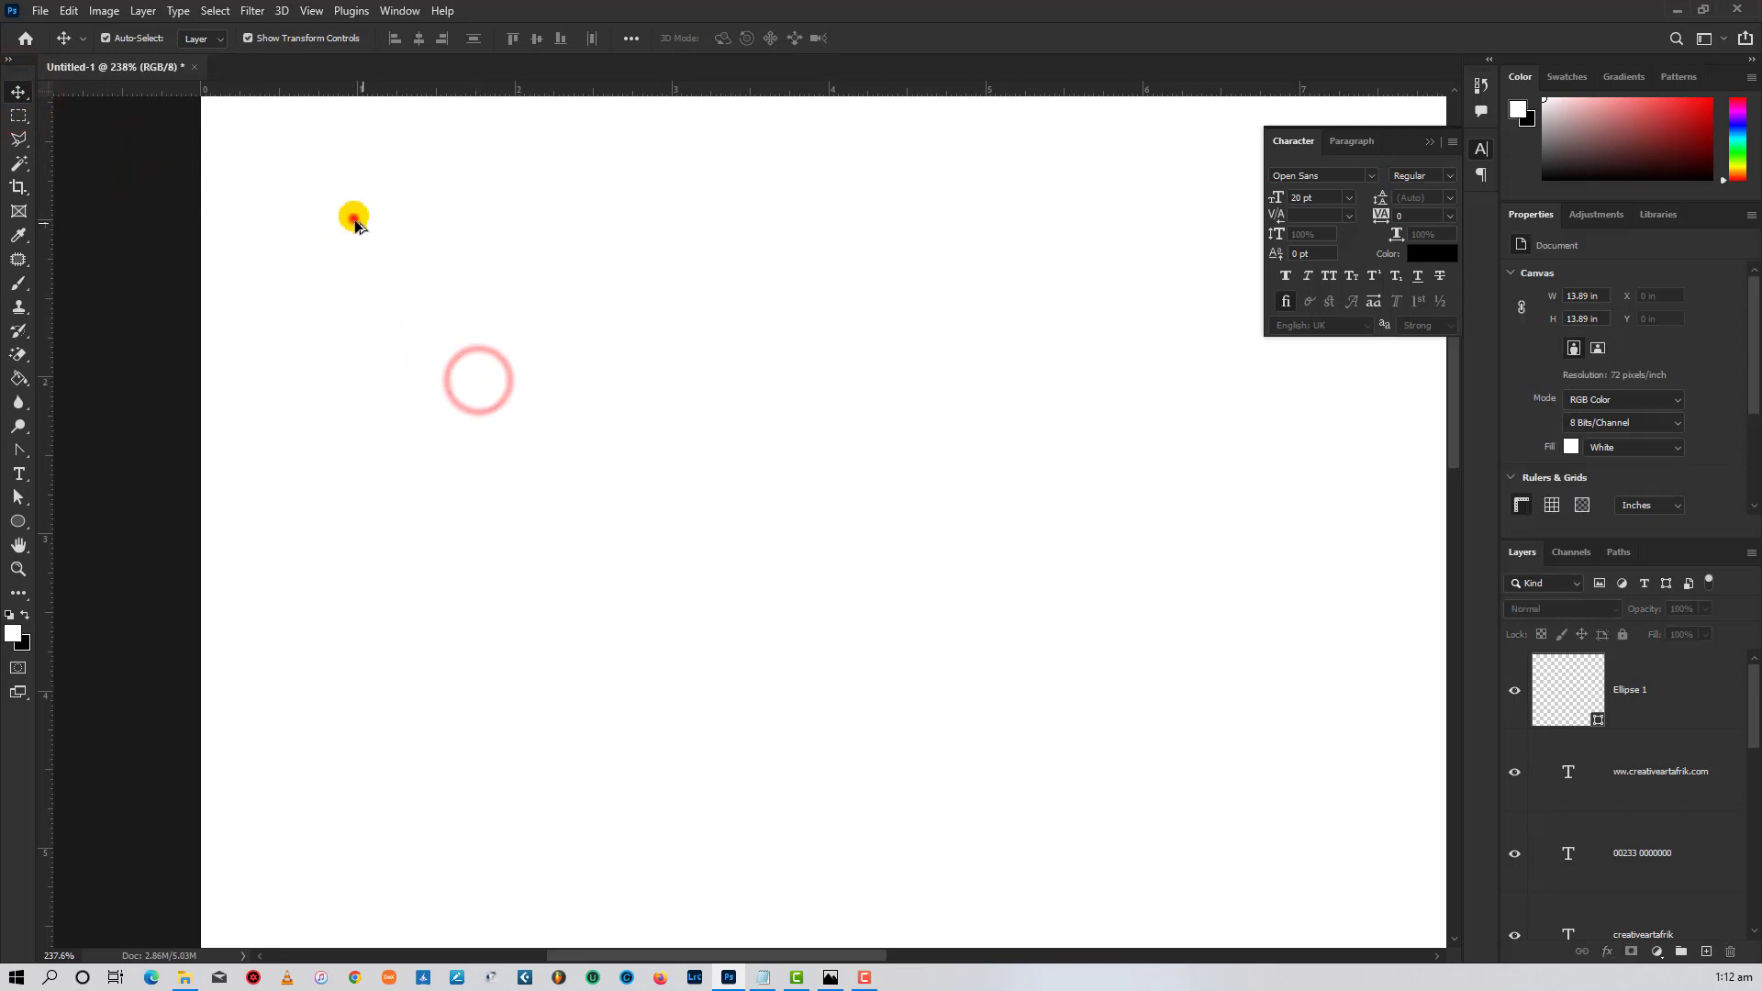
# - Duplicate the yellow circle three times downwards to form an evenly spaced vertical column of four
pyautogui.moveTo(356, 225); pyautogui.dragTo(349, 319)
pyautogui.scroll(3, 365, 267)
pyautogui.click(554, 294)
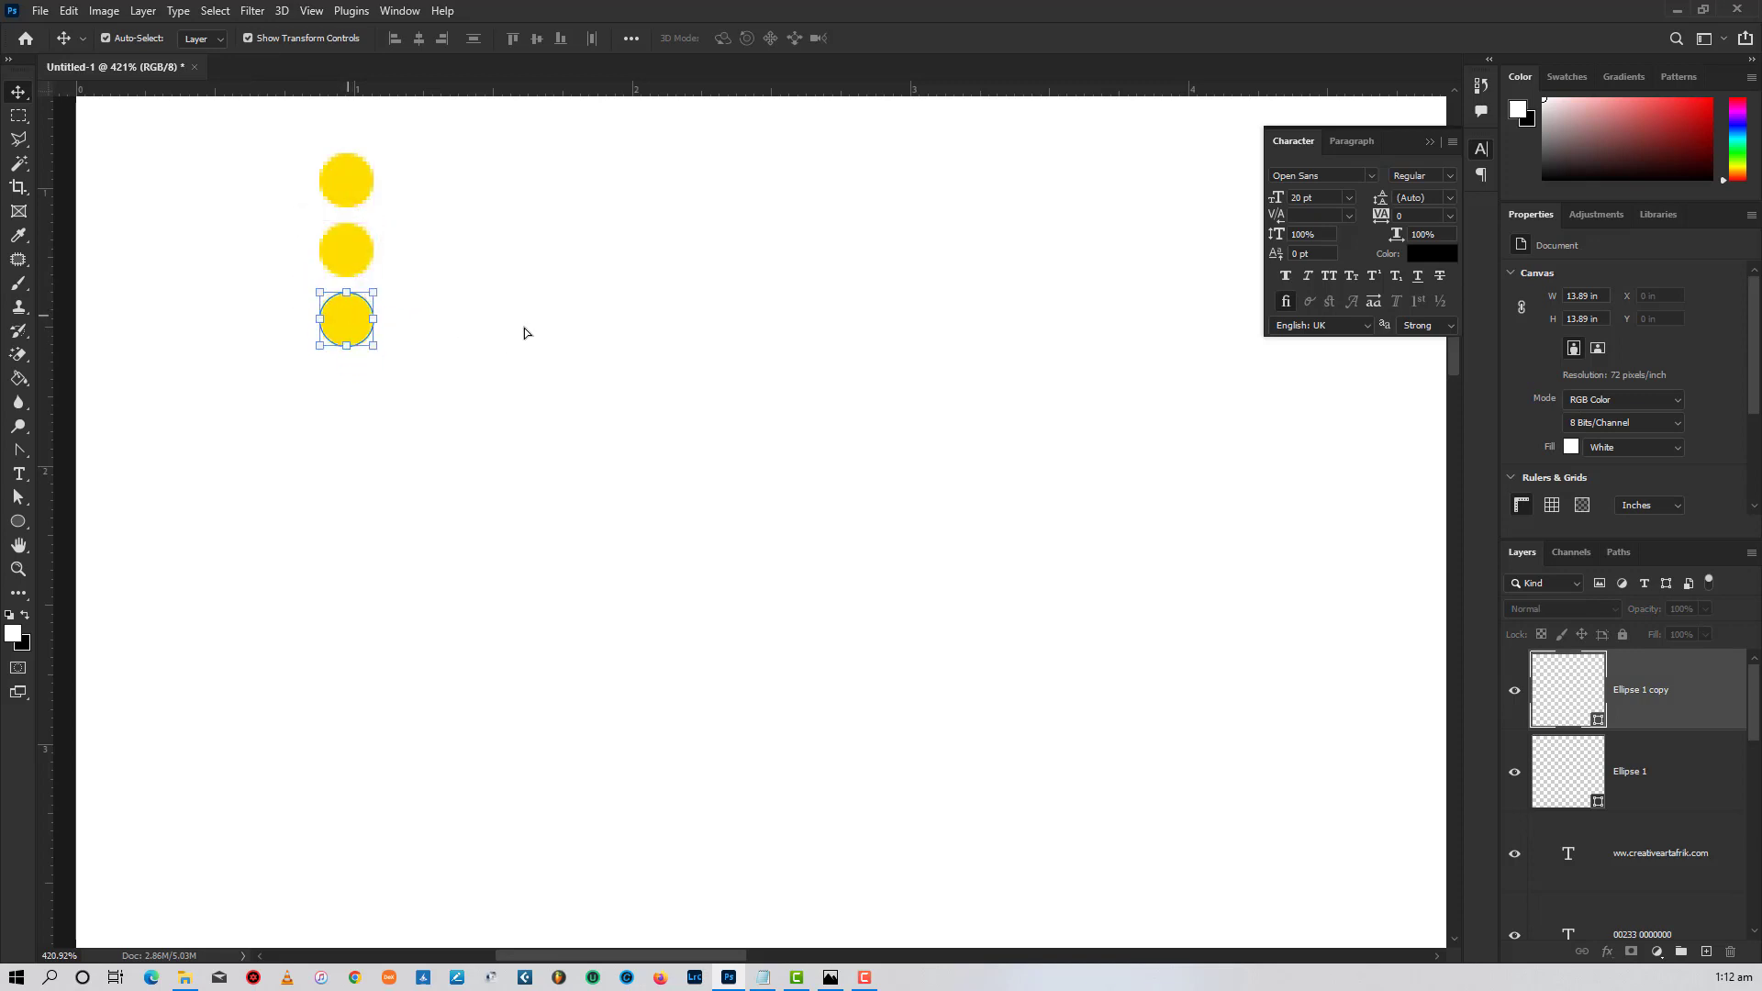
pyautogui.click(571, 385)
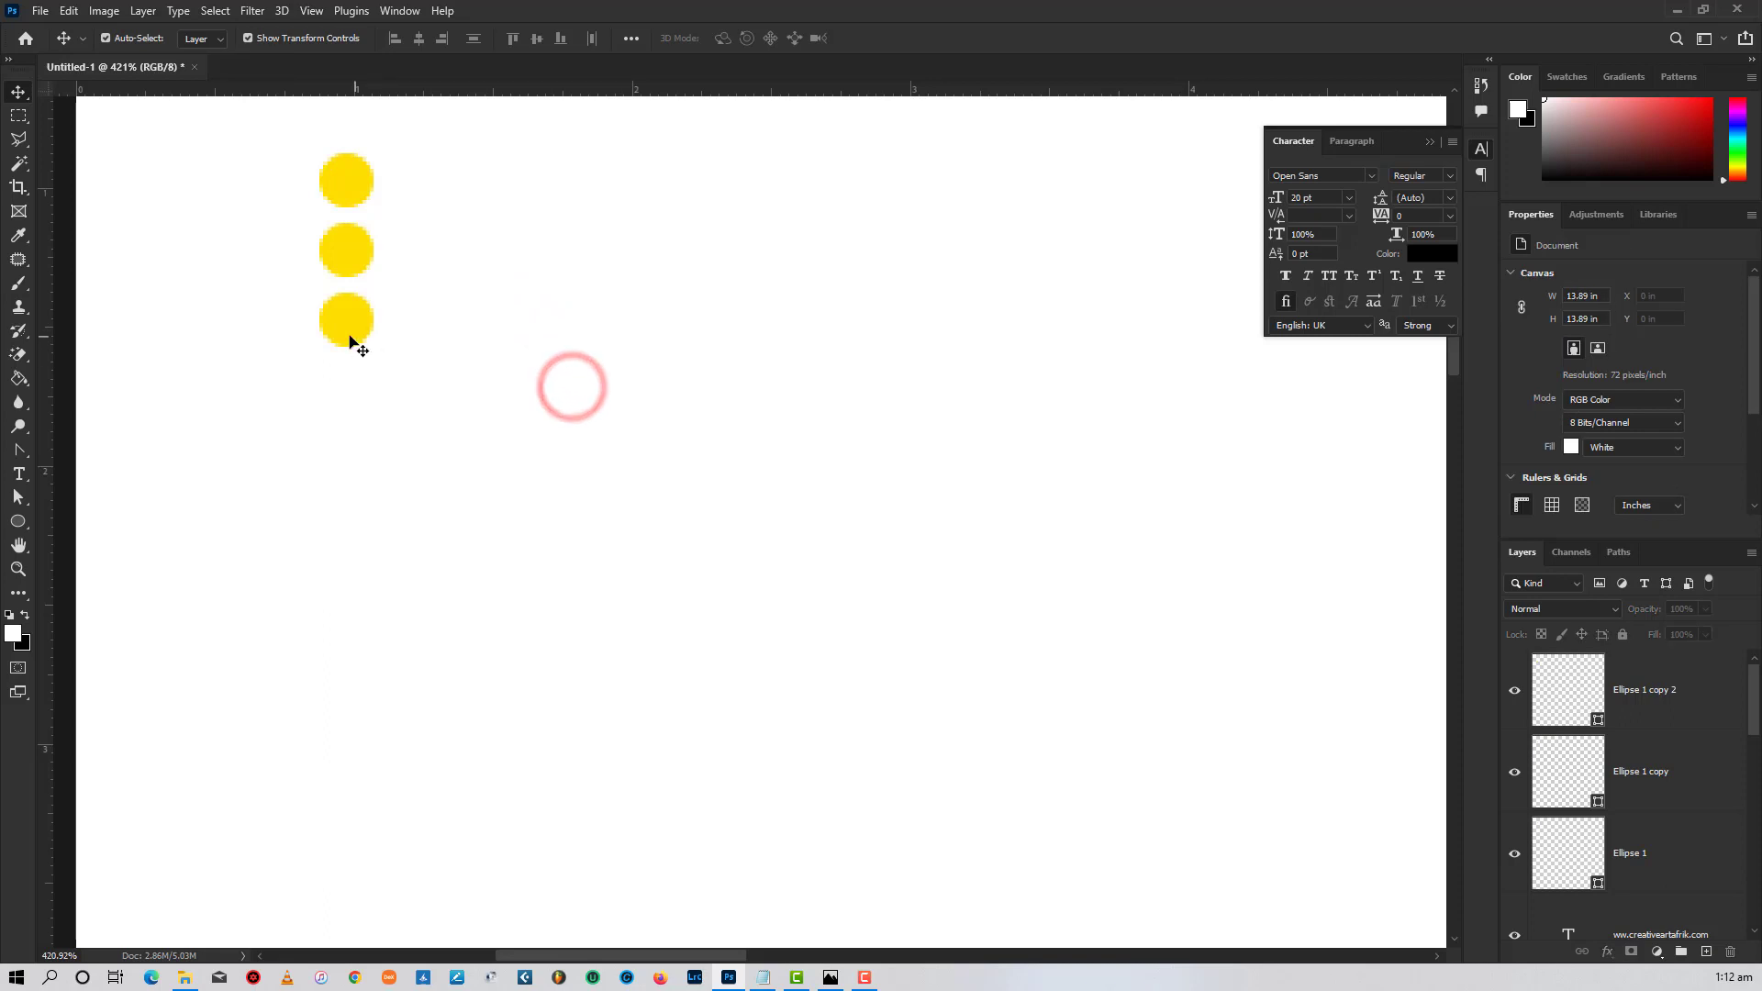
pyautogui.click(353, 335)
pyautogui.moveTo(372, 359); pyautogui.dragTo(353, 411)
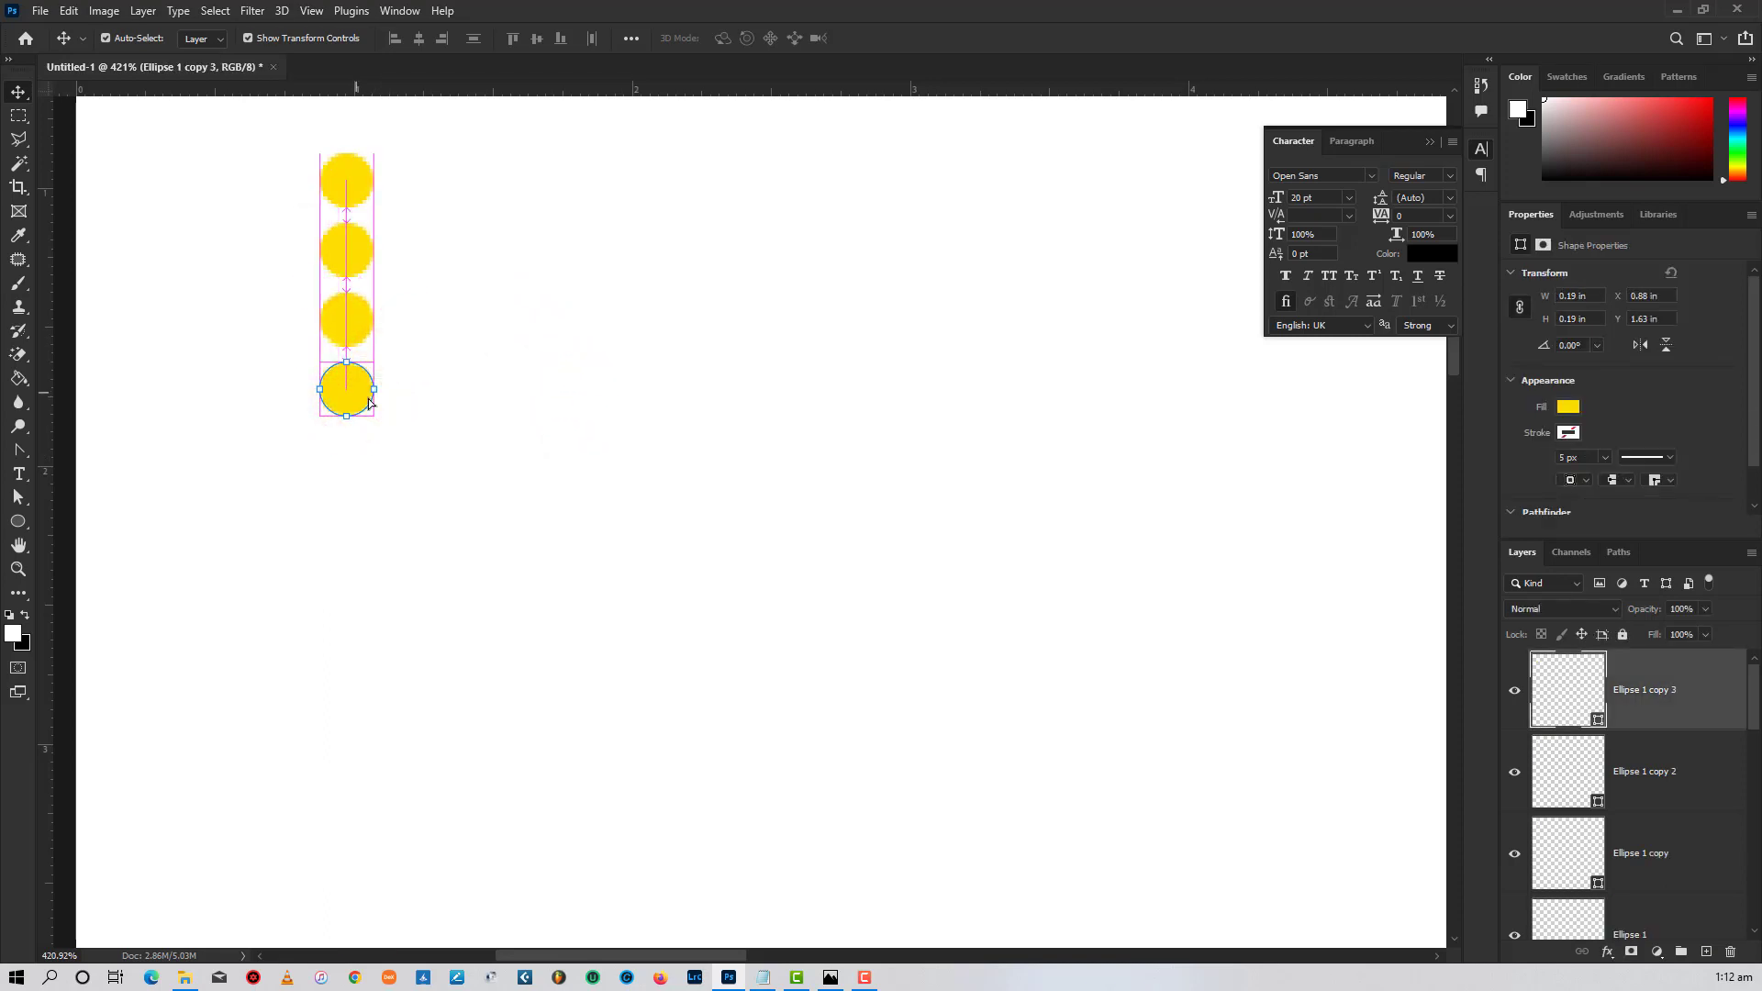
pyautogui.click(486, 330)
pyautogui.scroll(-10, 476, 312)
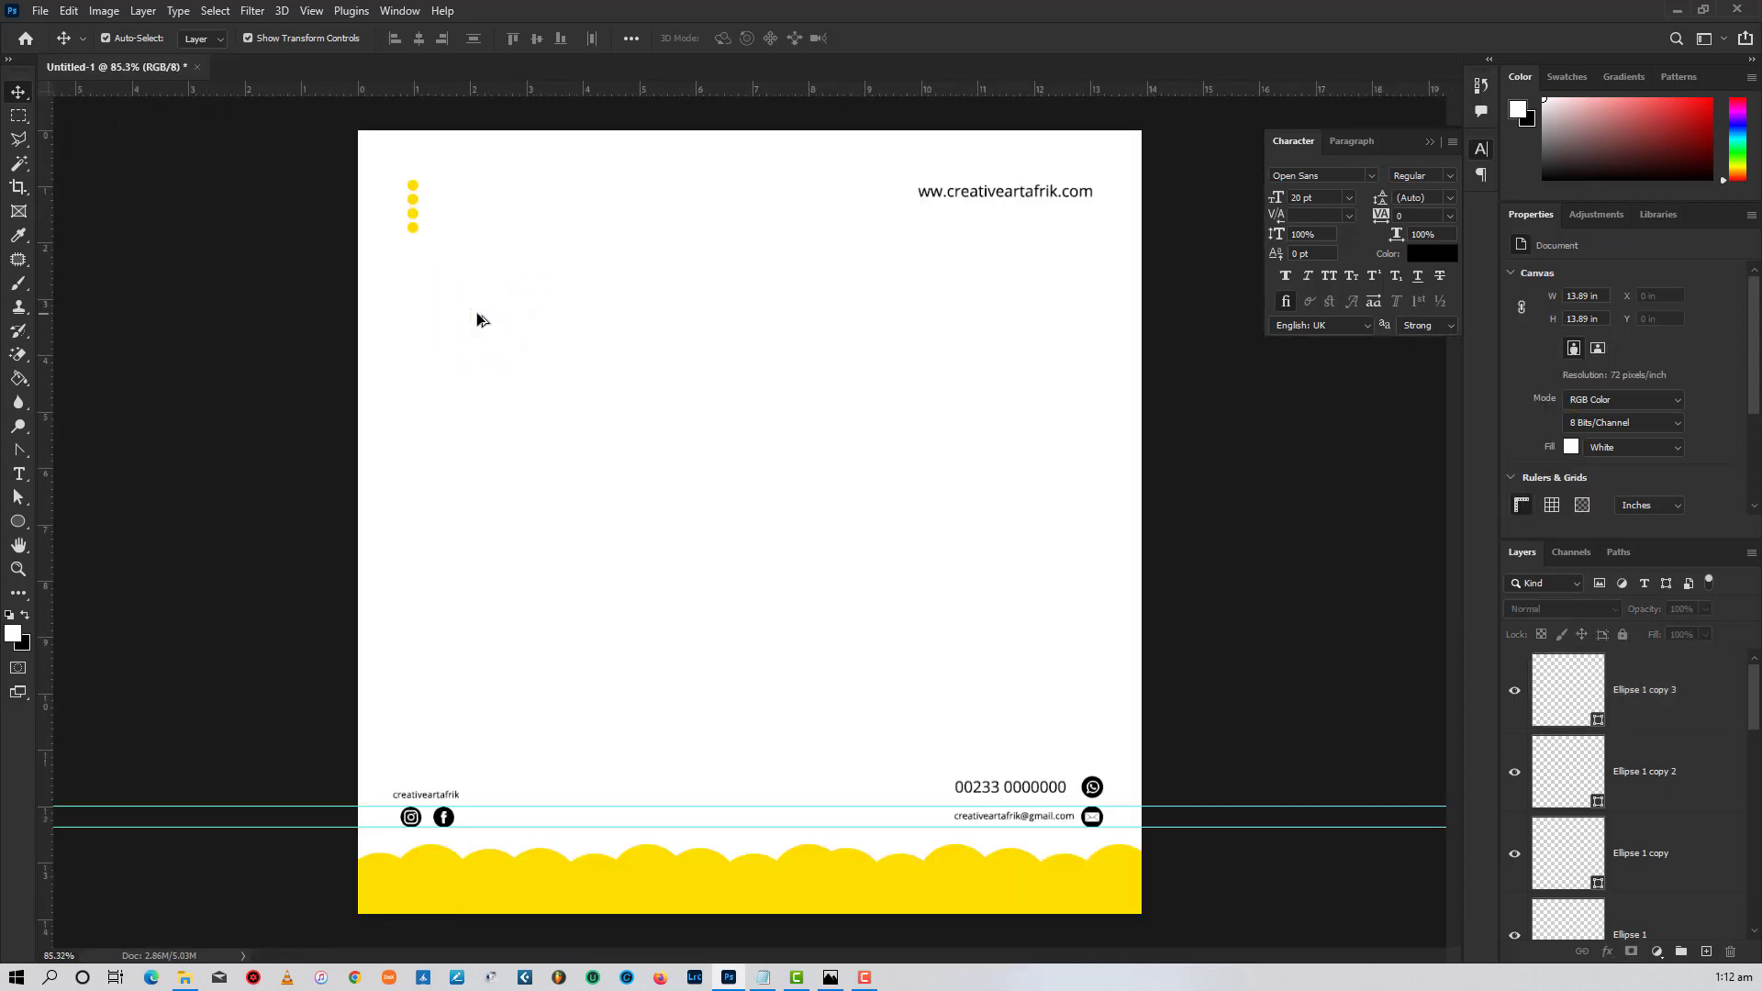
# - Give the three lower circles of the column a yellow stroke and no fill
pyautogui.scroll(5, 477, 312)
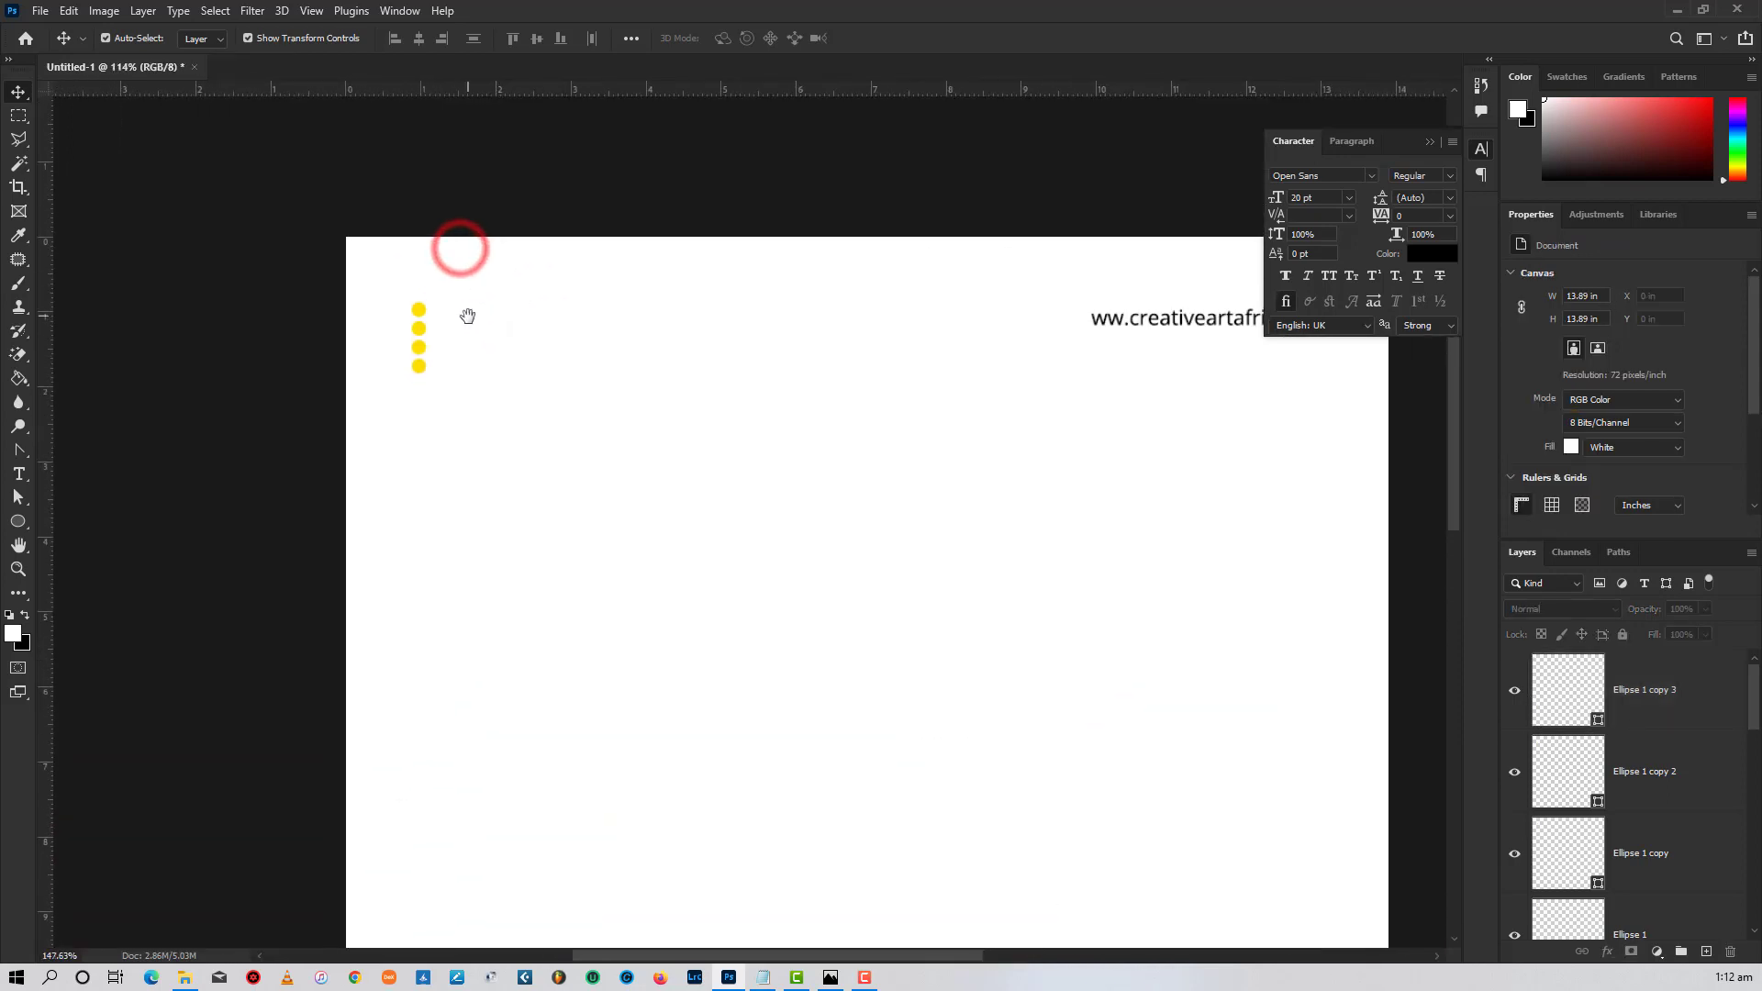
pyautogui.moveTo(424, 328); pyautogui.dragTo(362, 418)
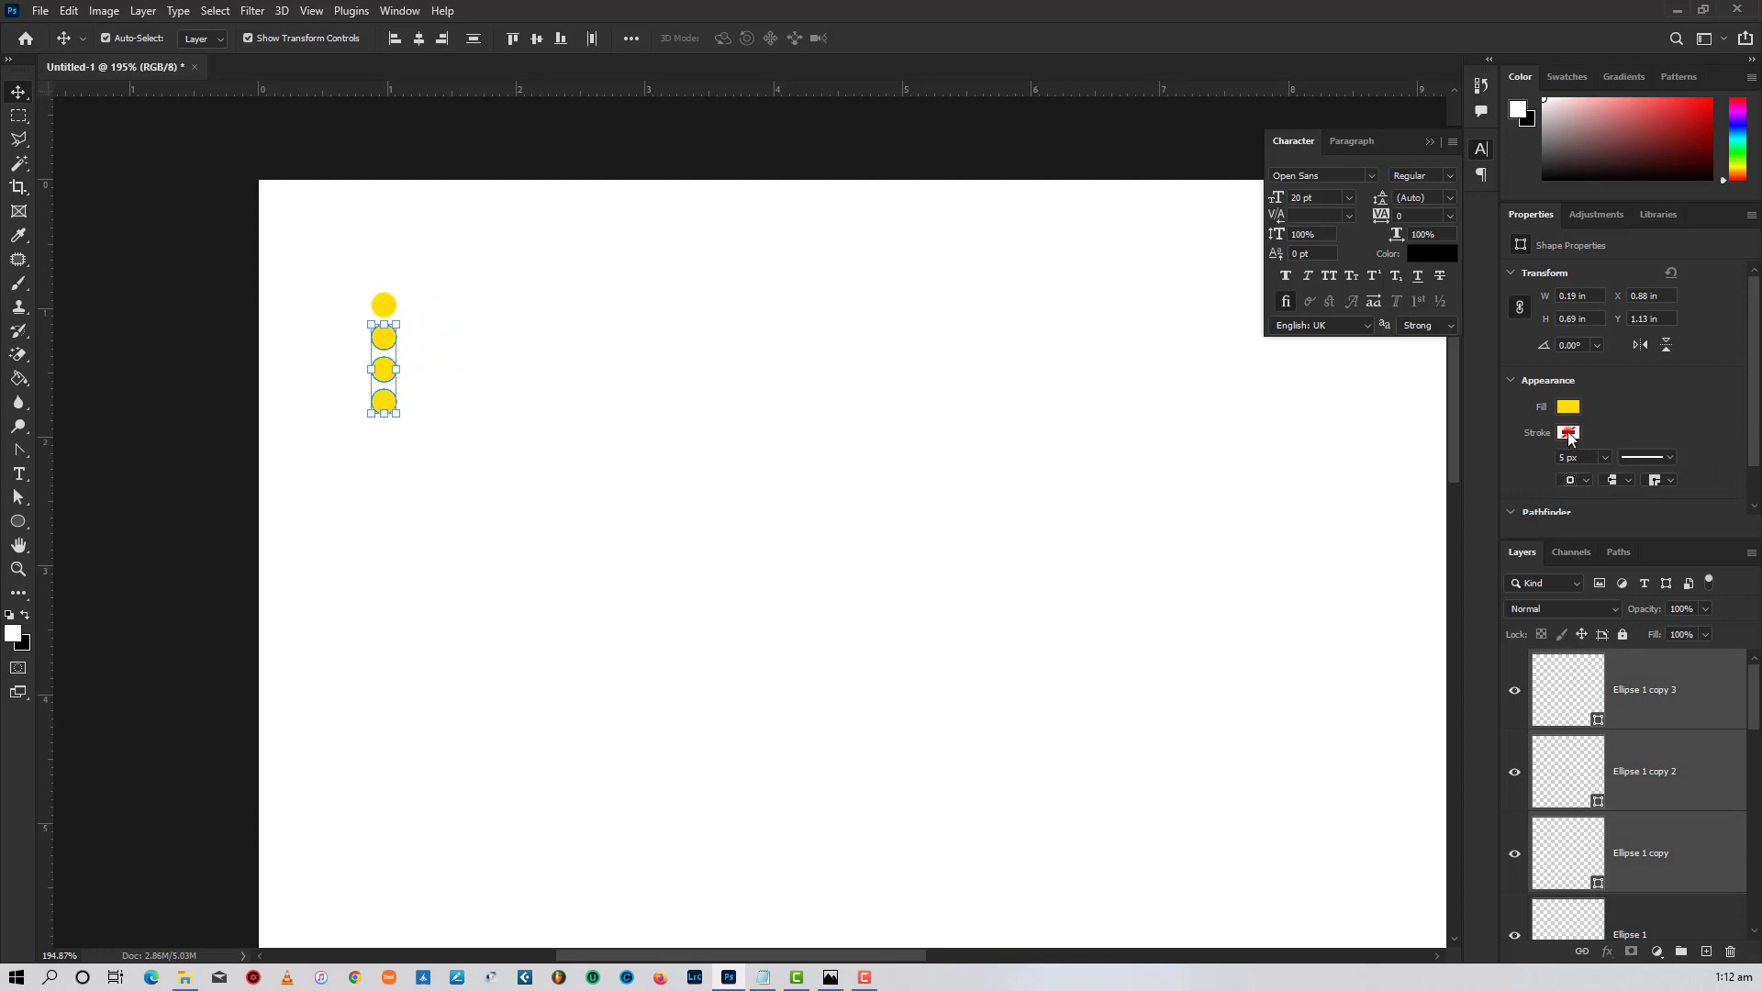
pyautogui.click(1569, 433)
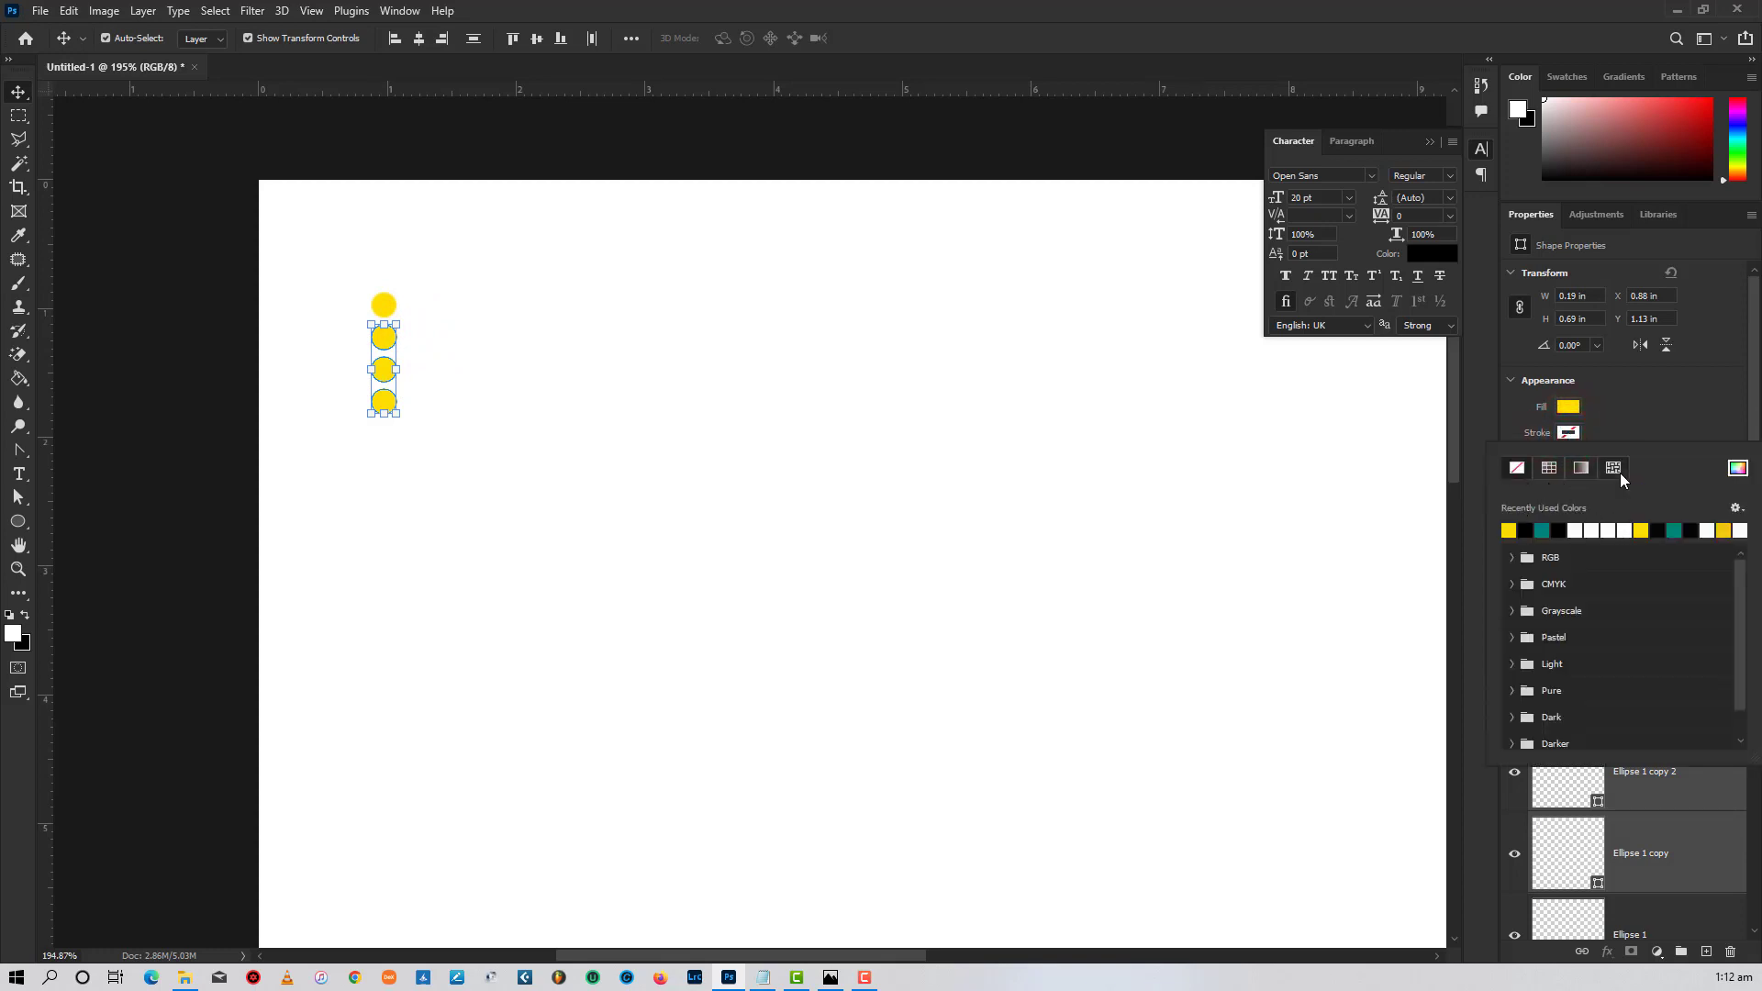
pyautogui.click(1567, 434)
pyautogui.click(1567, 433)
pyautogui.click(1573, 407)
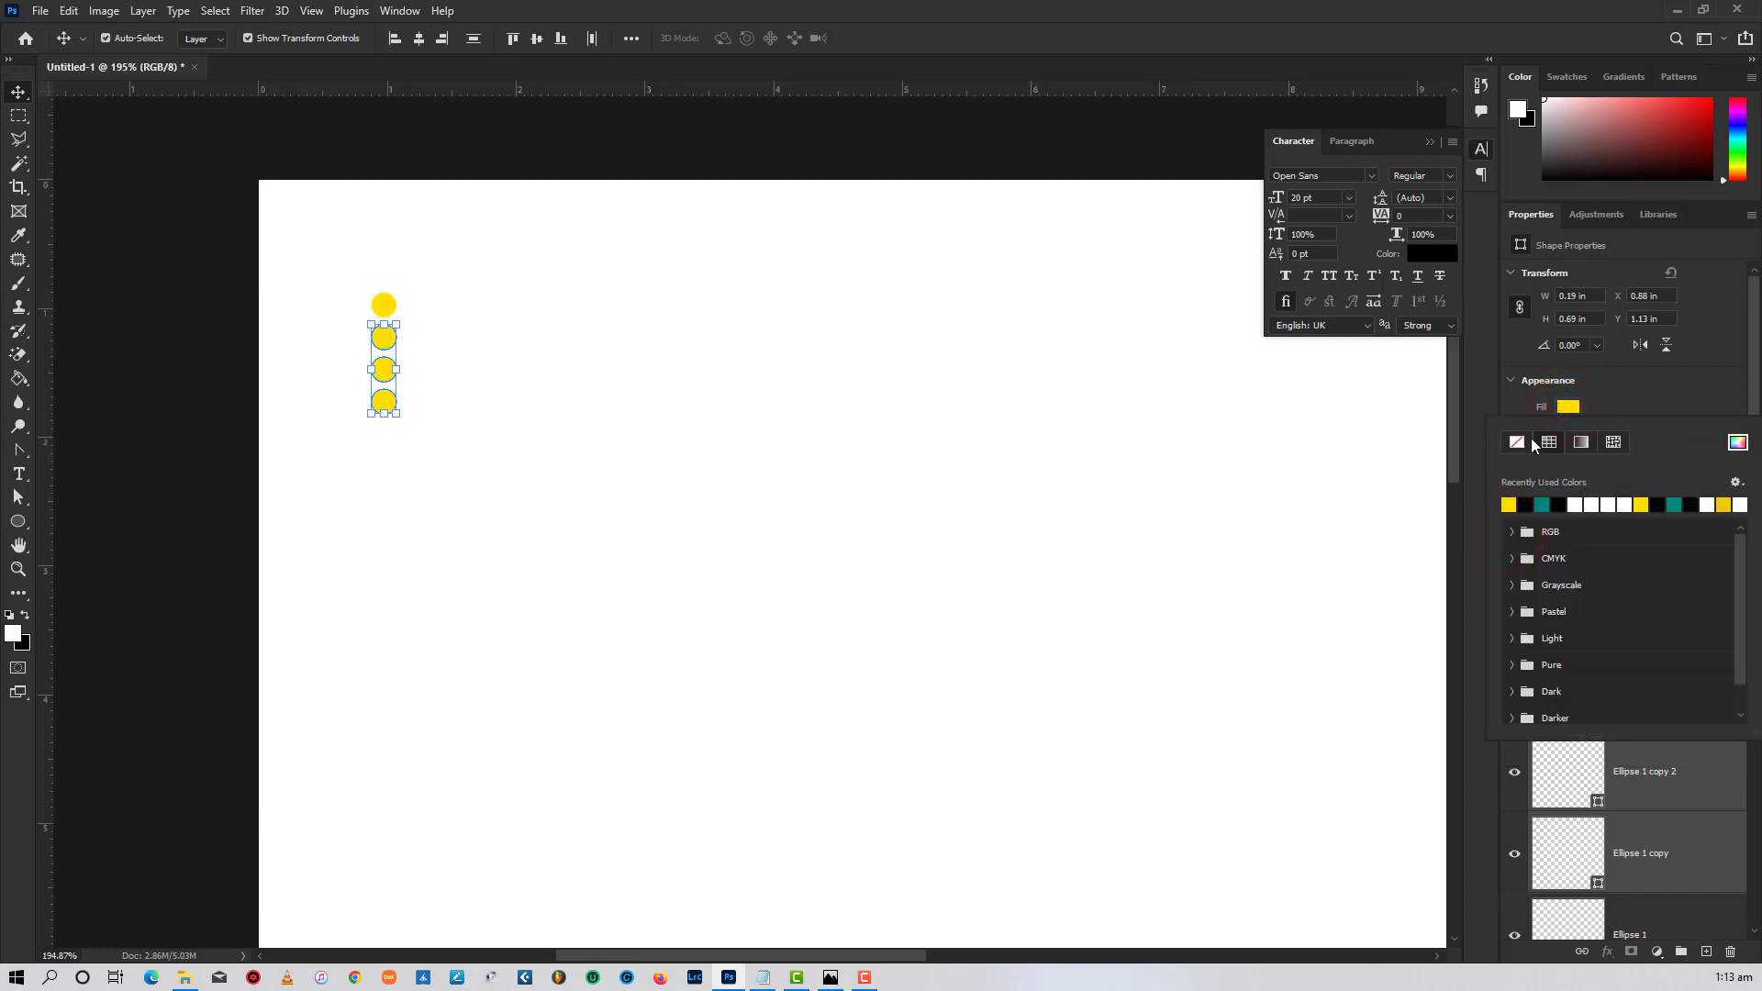
pyautogui.click(1569, 408)
pyautogui.click(1568, 407)
pyautogui.click(1517, 441)
# - Set the stroke width of the three lower circles to 1 px
pyautogui.click(1750, 387)
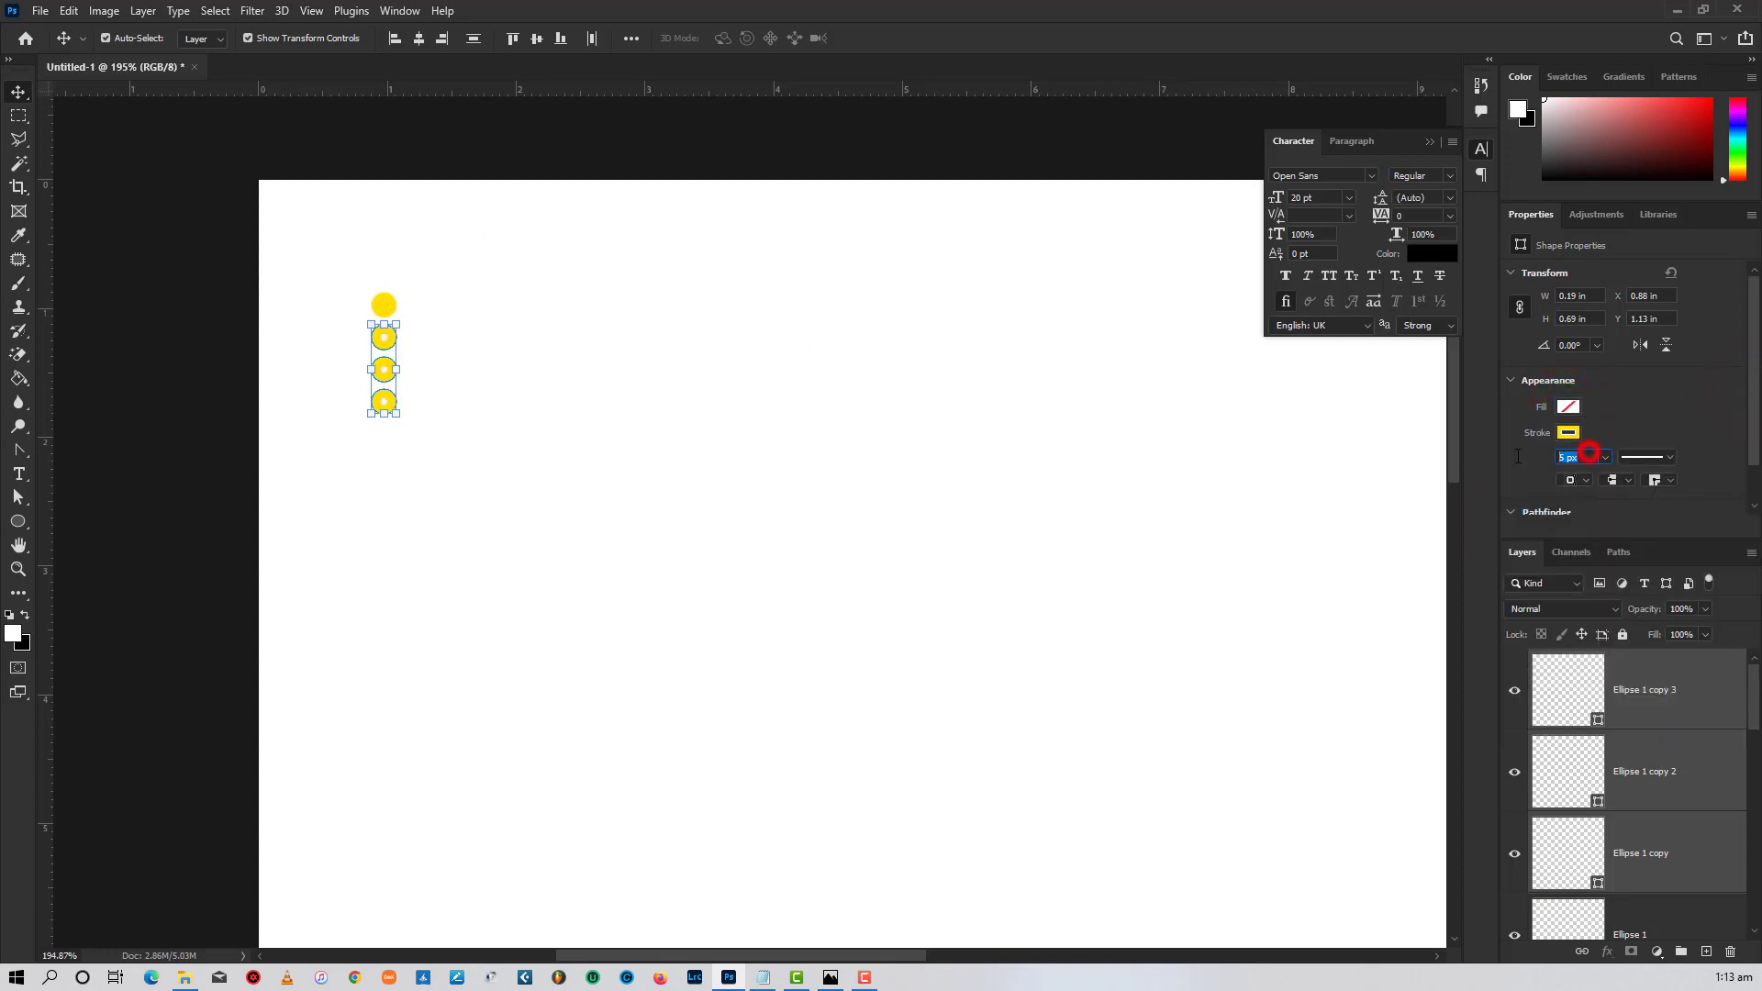
pyautogui.write('1')
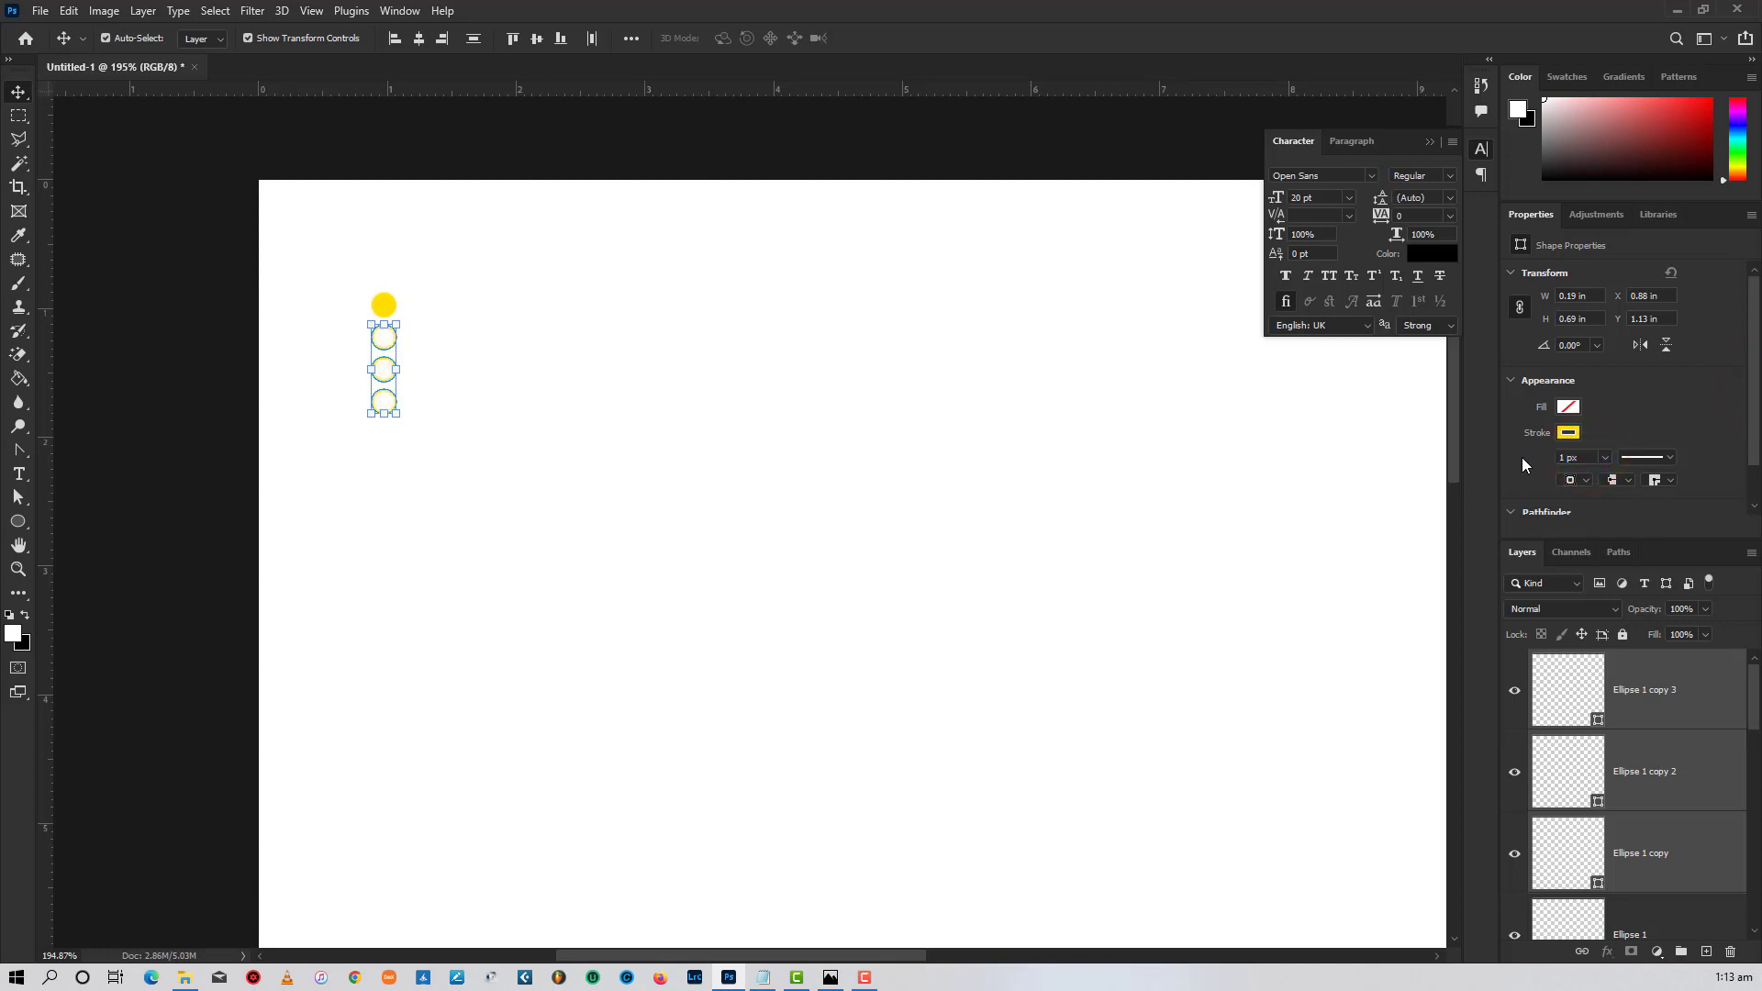
pyautogui.click(1374, 488)
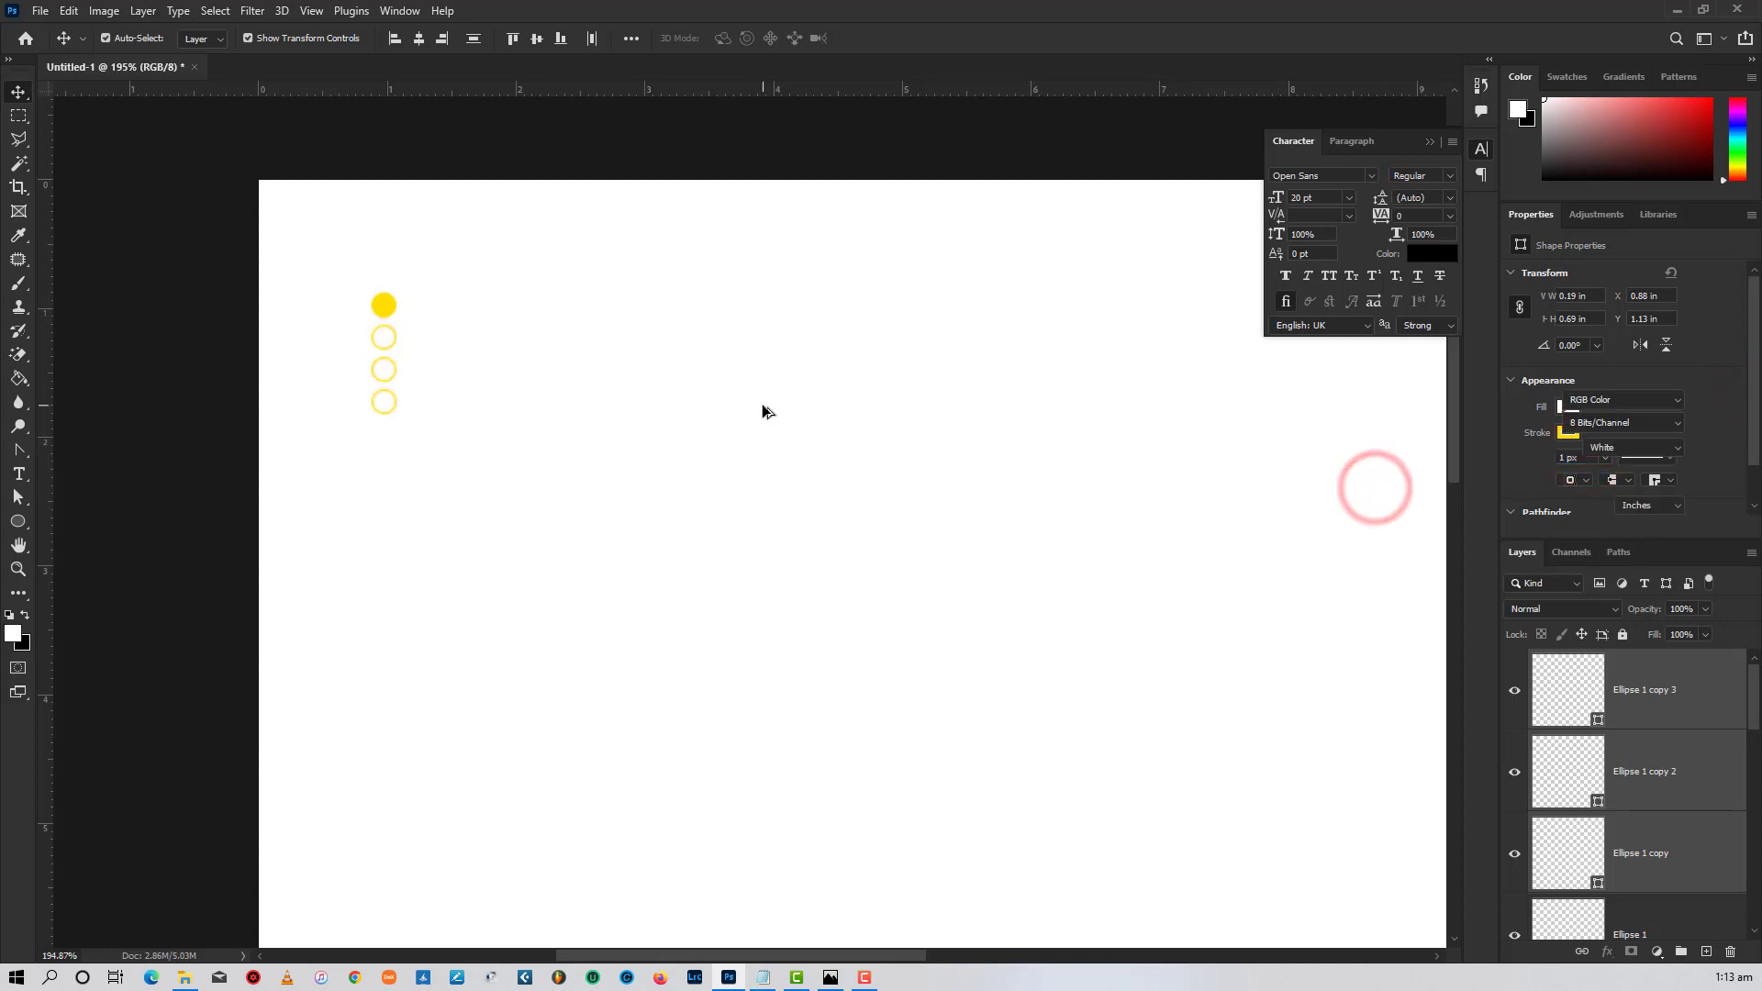
pyautogui.scroll(-5, 761, 412)
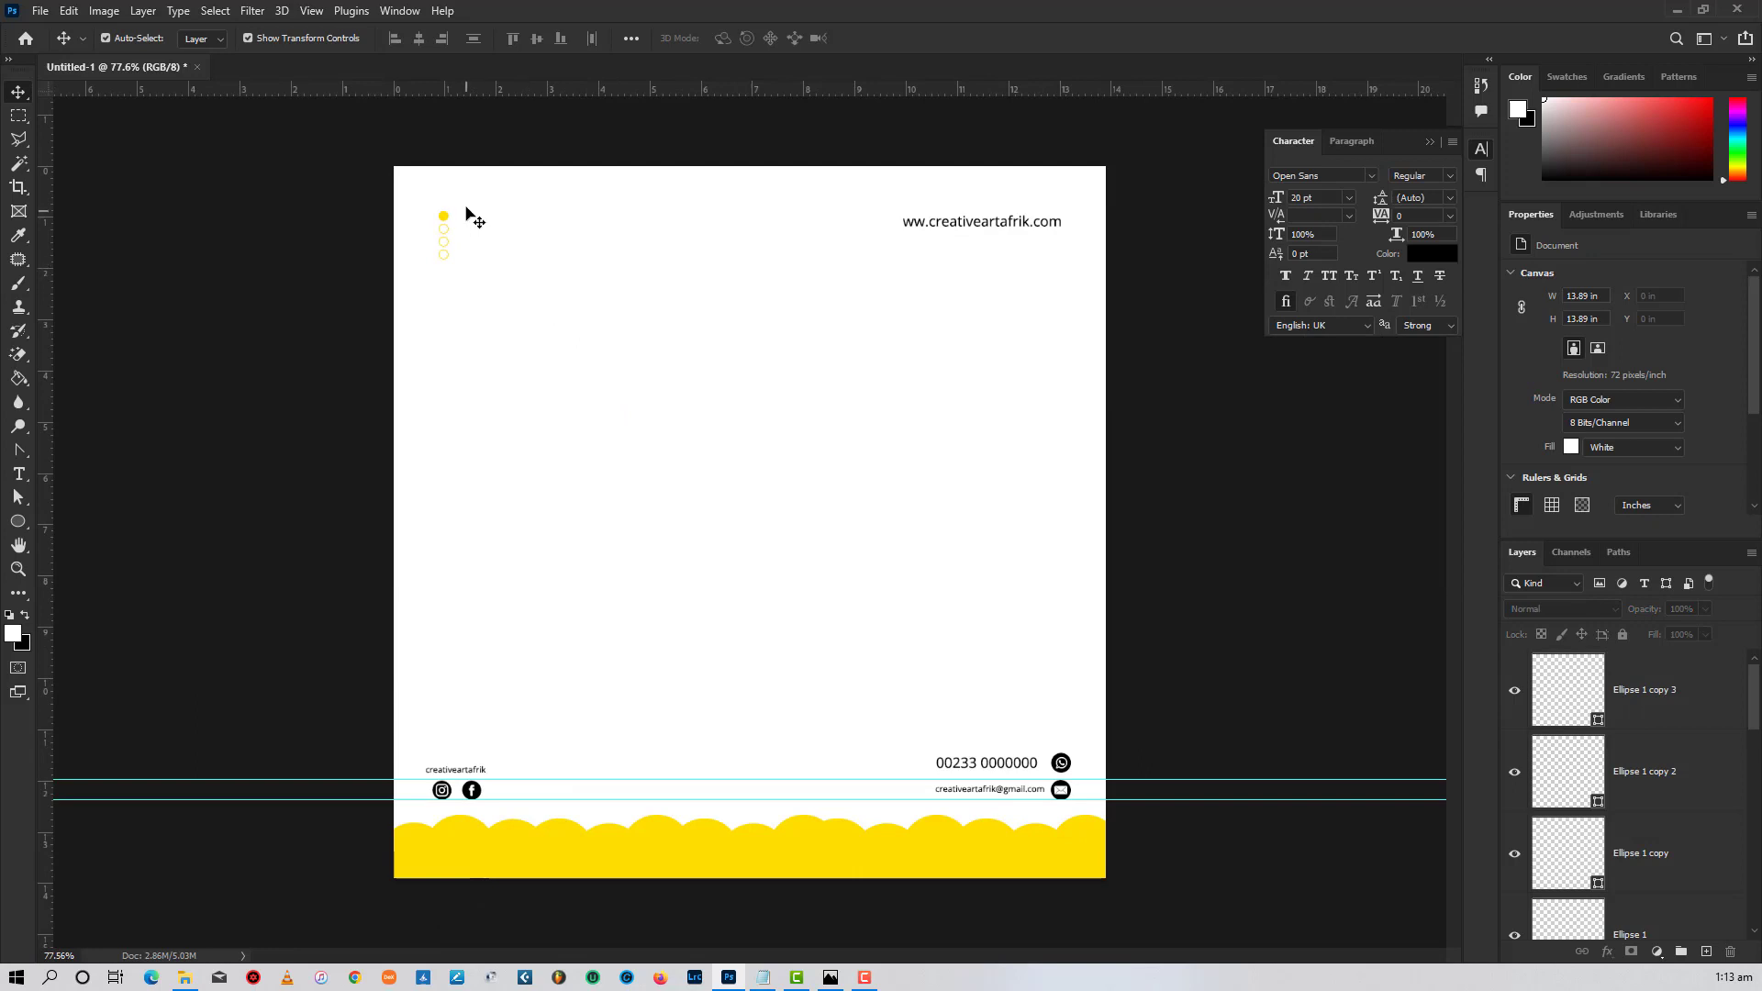
# - Group the four small circles near the page's upper left corner and name the group "SMall Circle"
pyautogui.moveTo(477, 205); pyautogui.dragTo(419, 285)
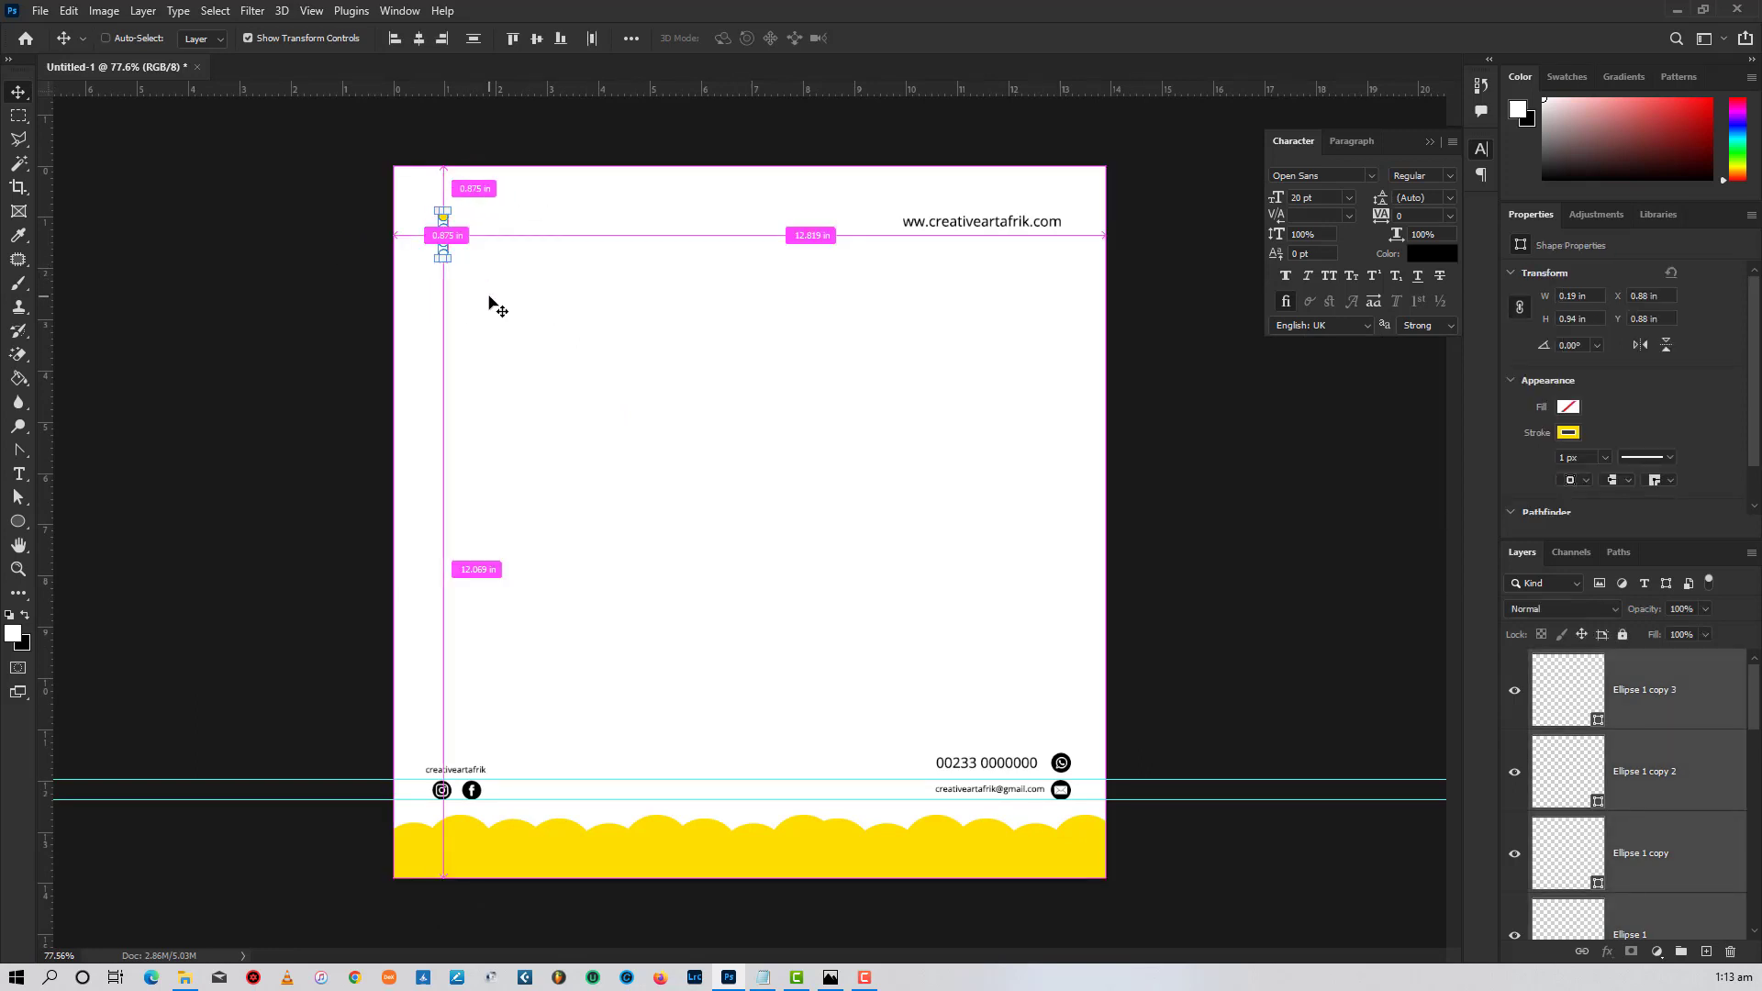
pyautogui.hotkey('ctrl', 'g')
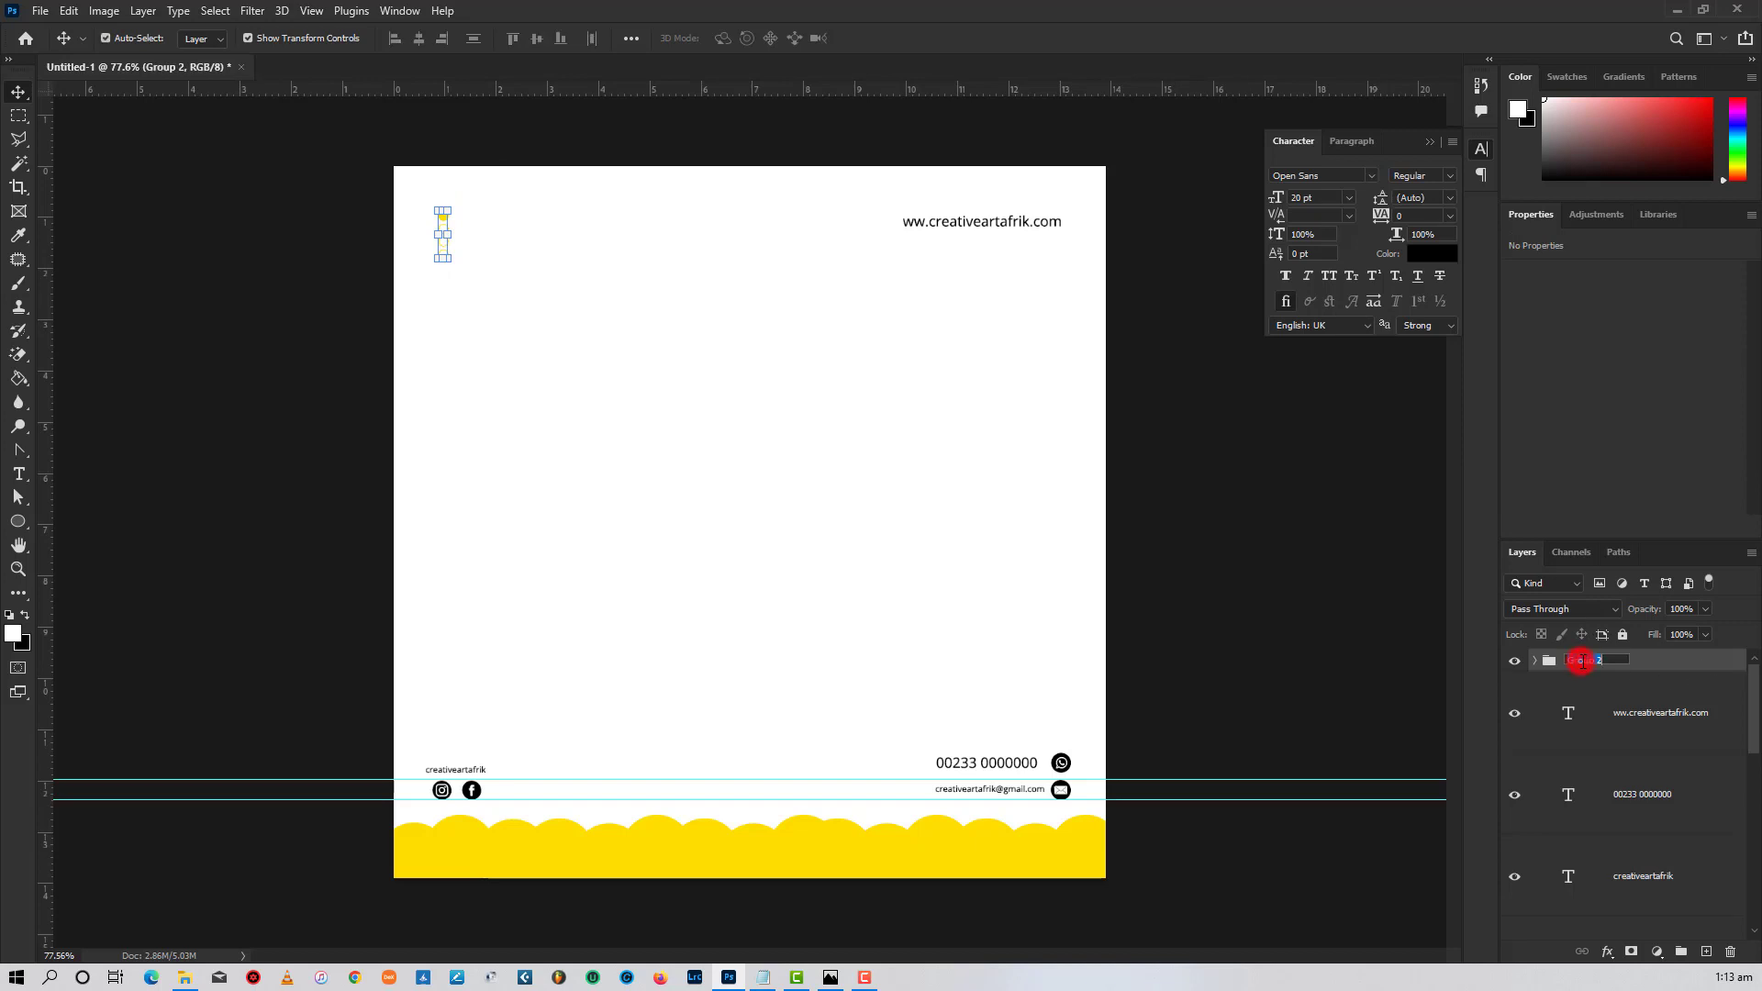
pyautogui.doubleClick(1581, 661)
pyautogui.write('Small Circle')
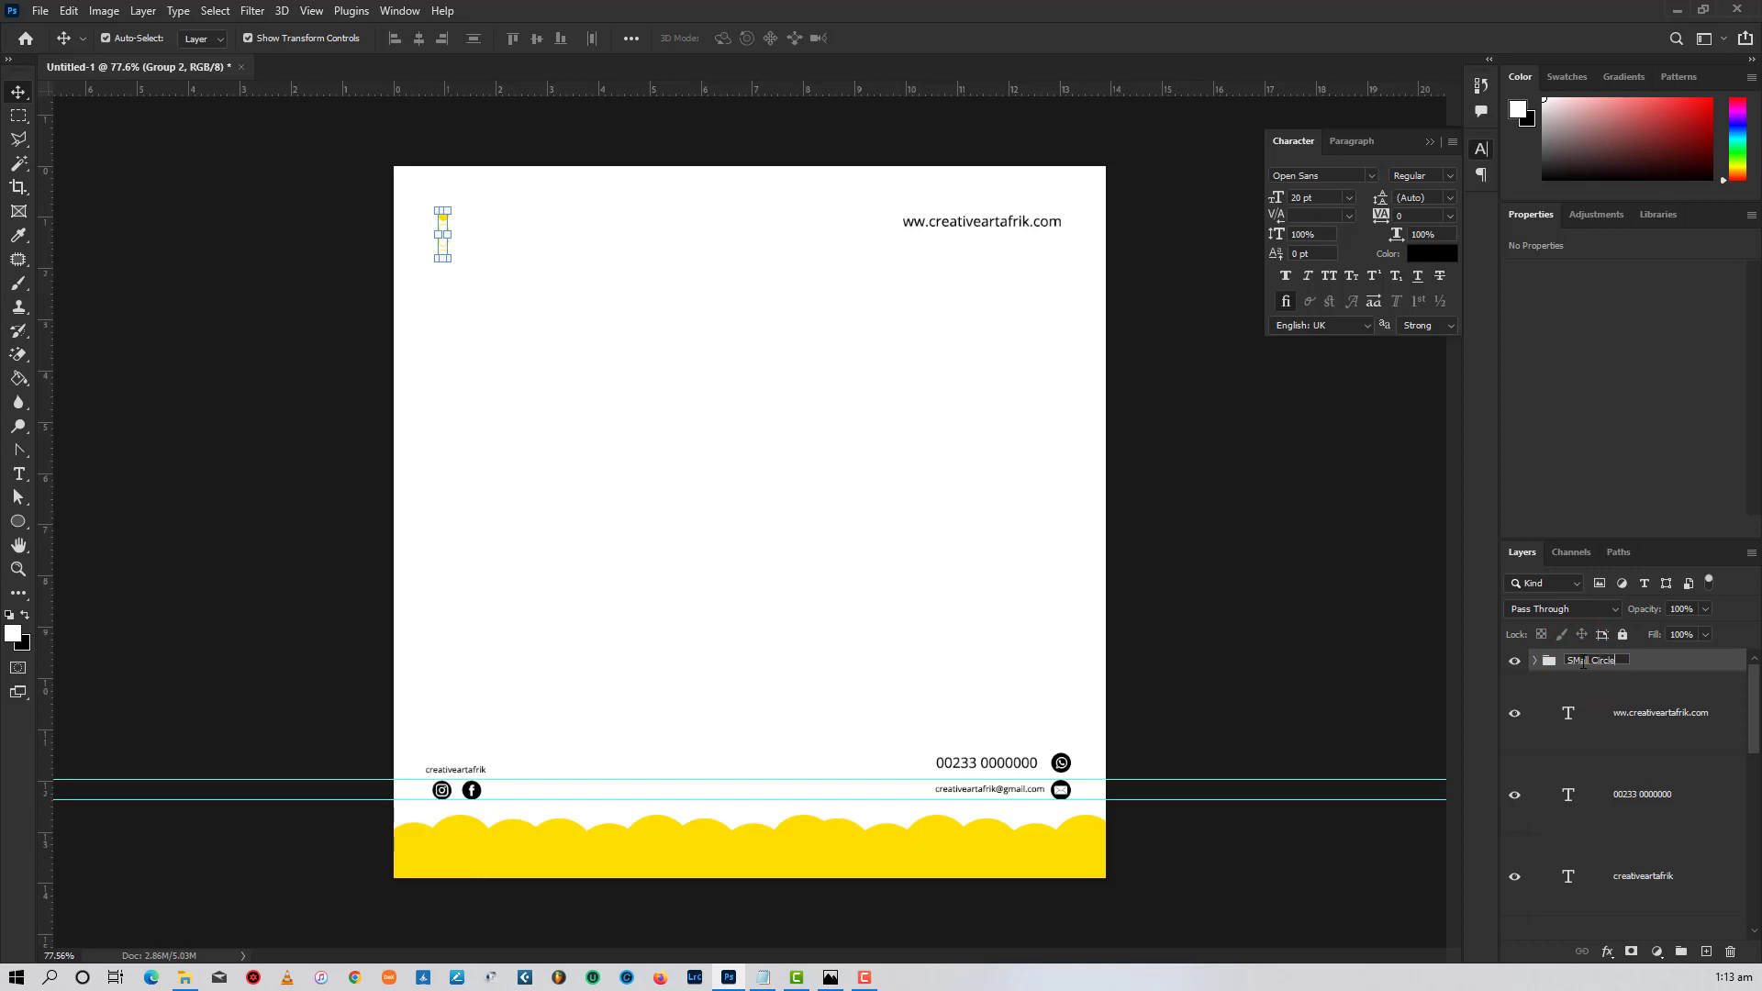
pyautogui.click(1349, 541)
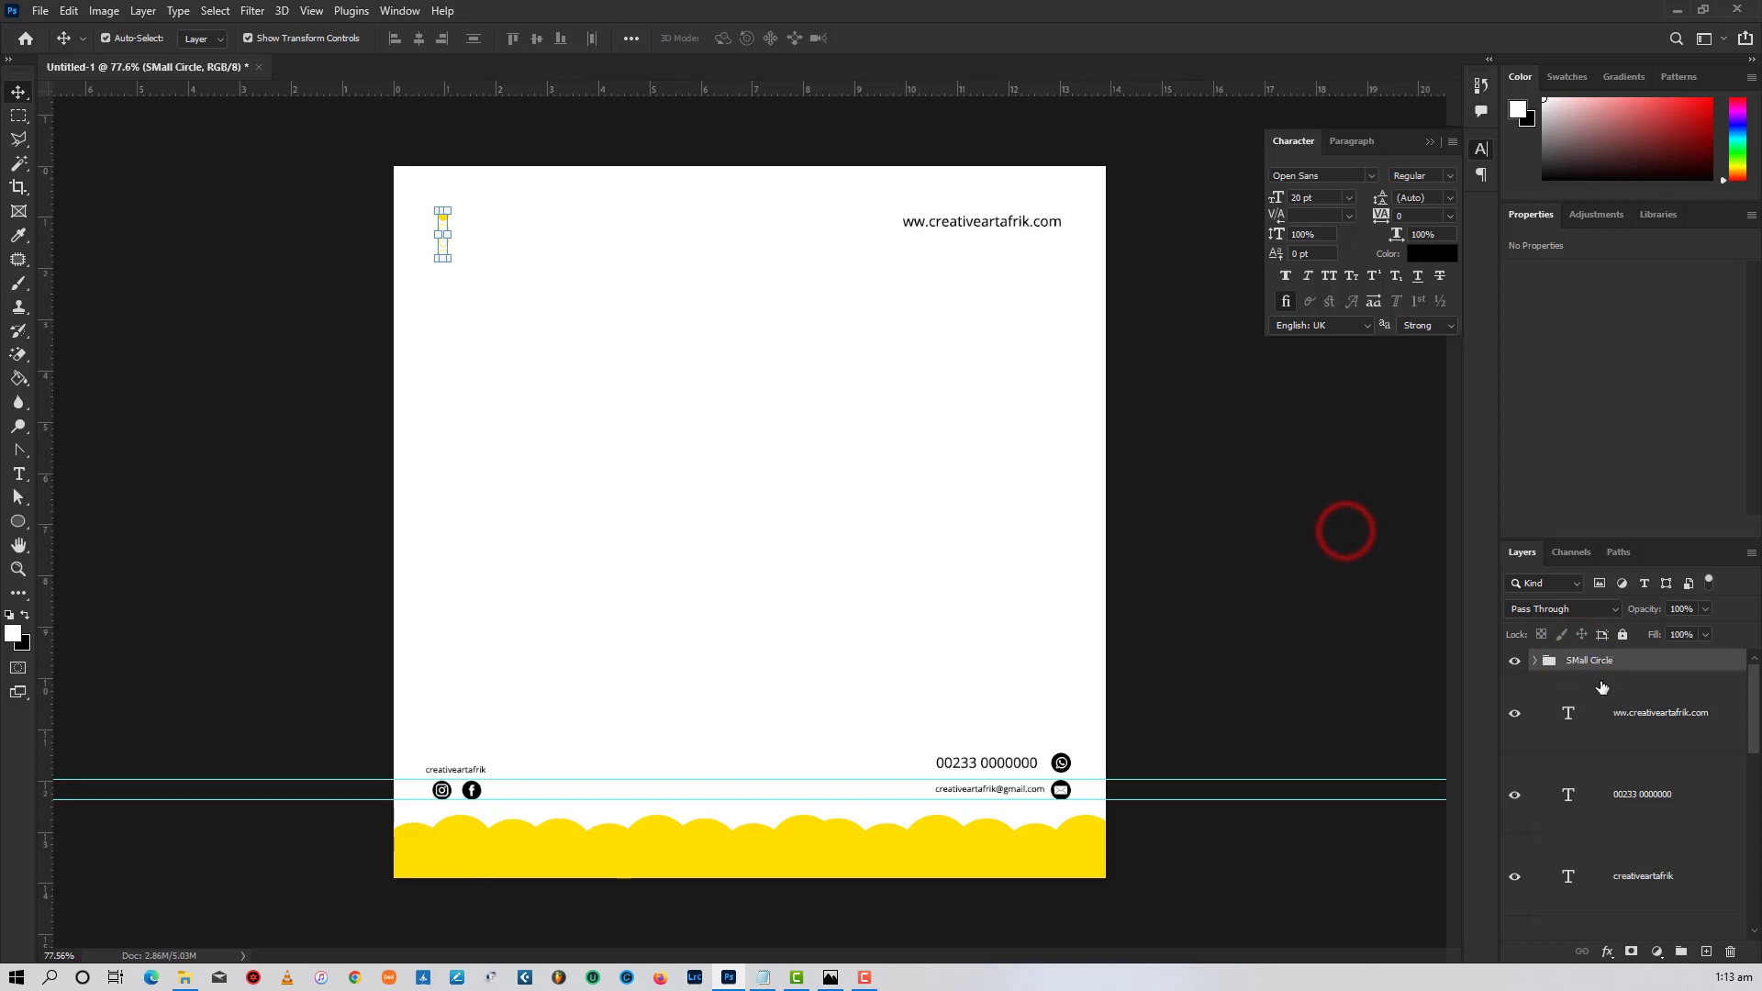
# - Duplicate the small circle group and place the copy just above the WhatsApp icon
pyautogui.hotkey('ctrl', 'j')
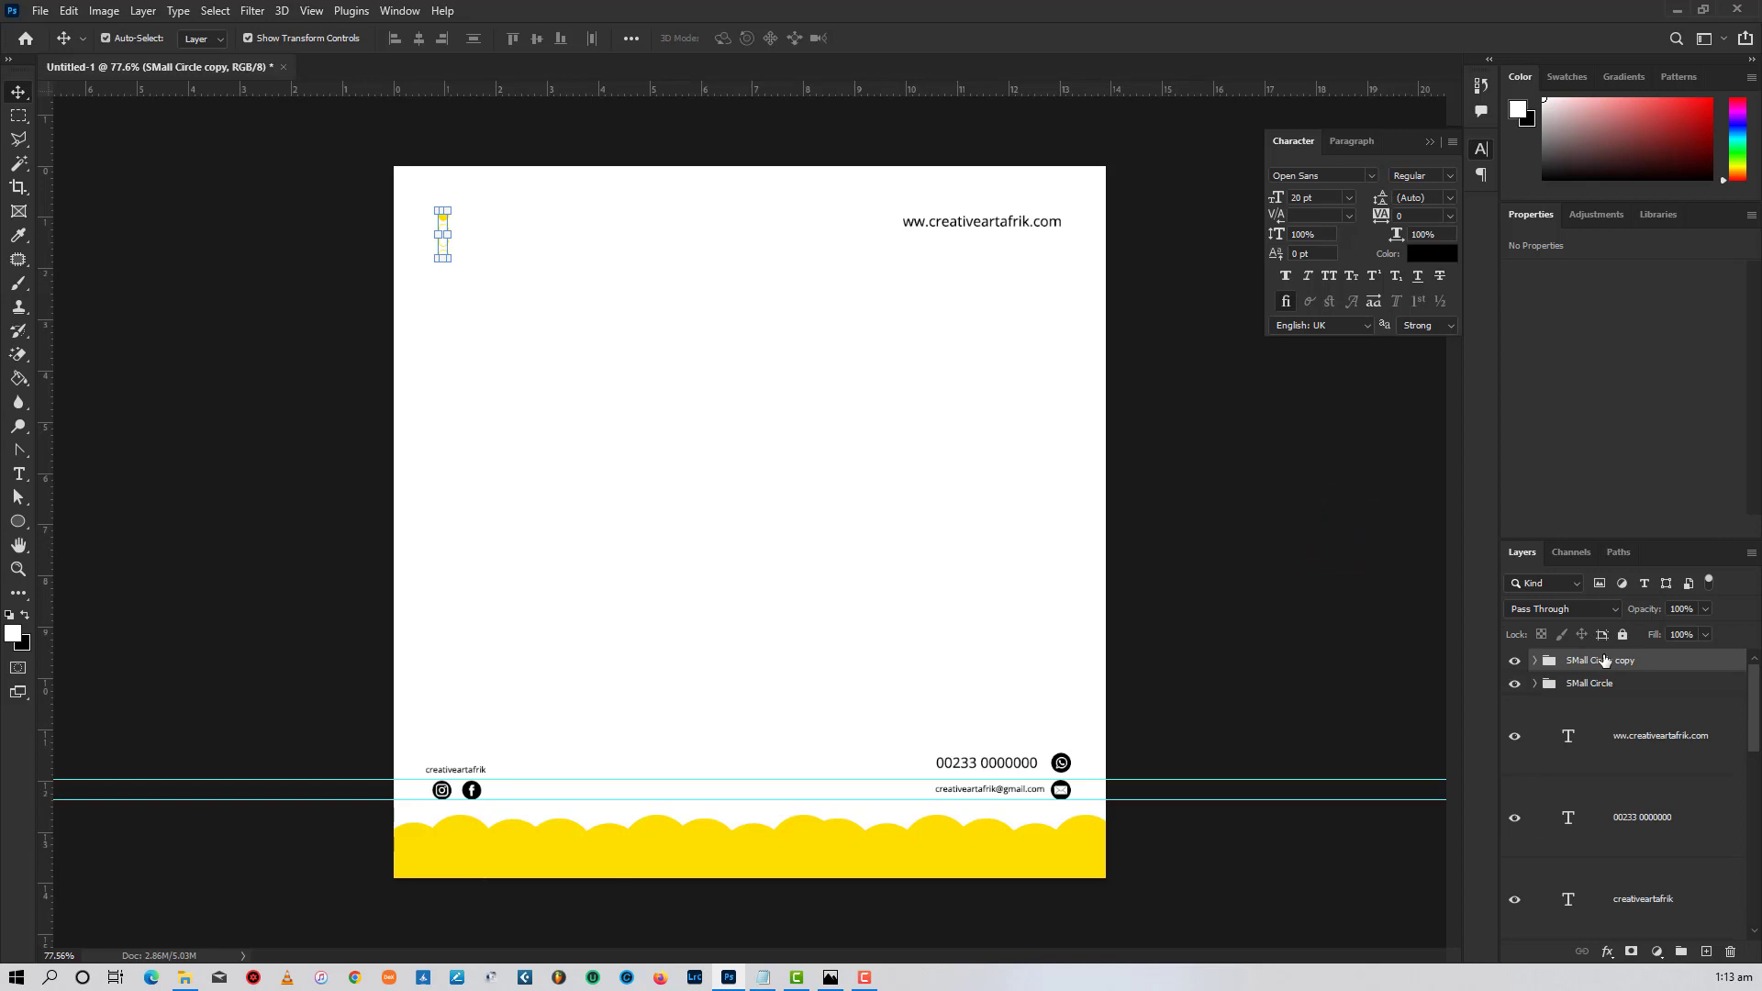
pyautogui.moveTo(448, 236); pyautogui.dragTo(1062, 707)
pyautogui.click(1200, 491)
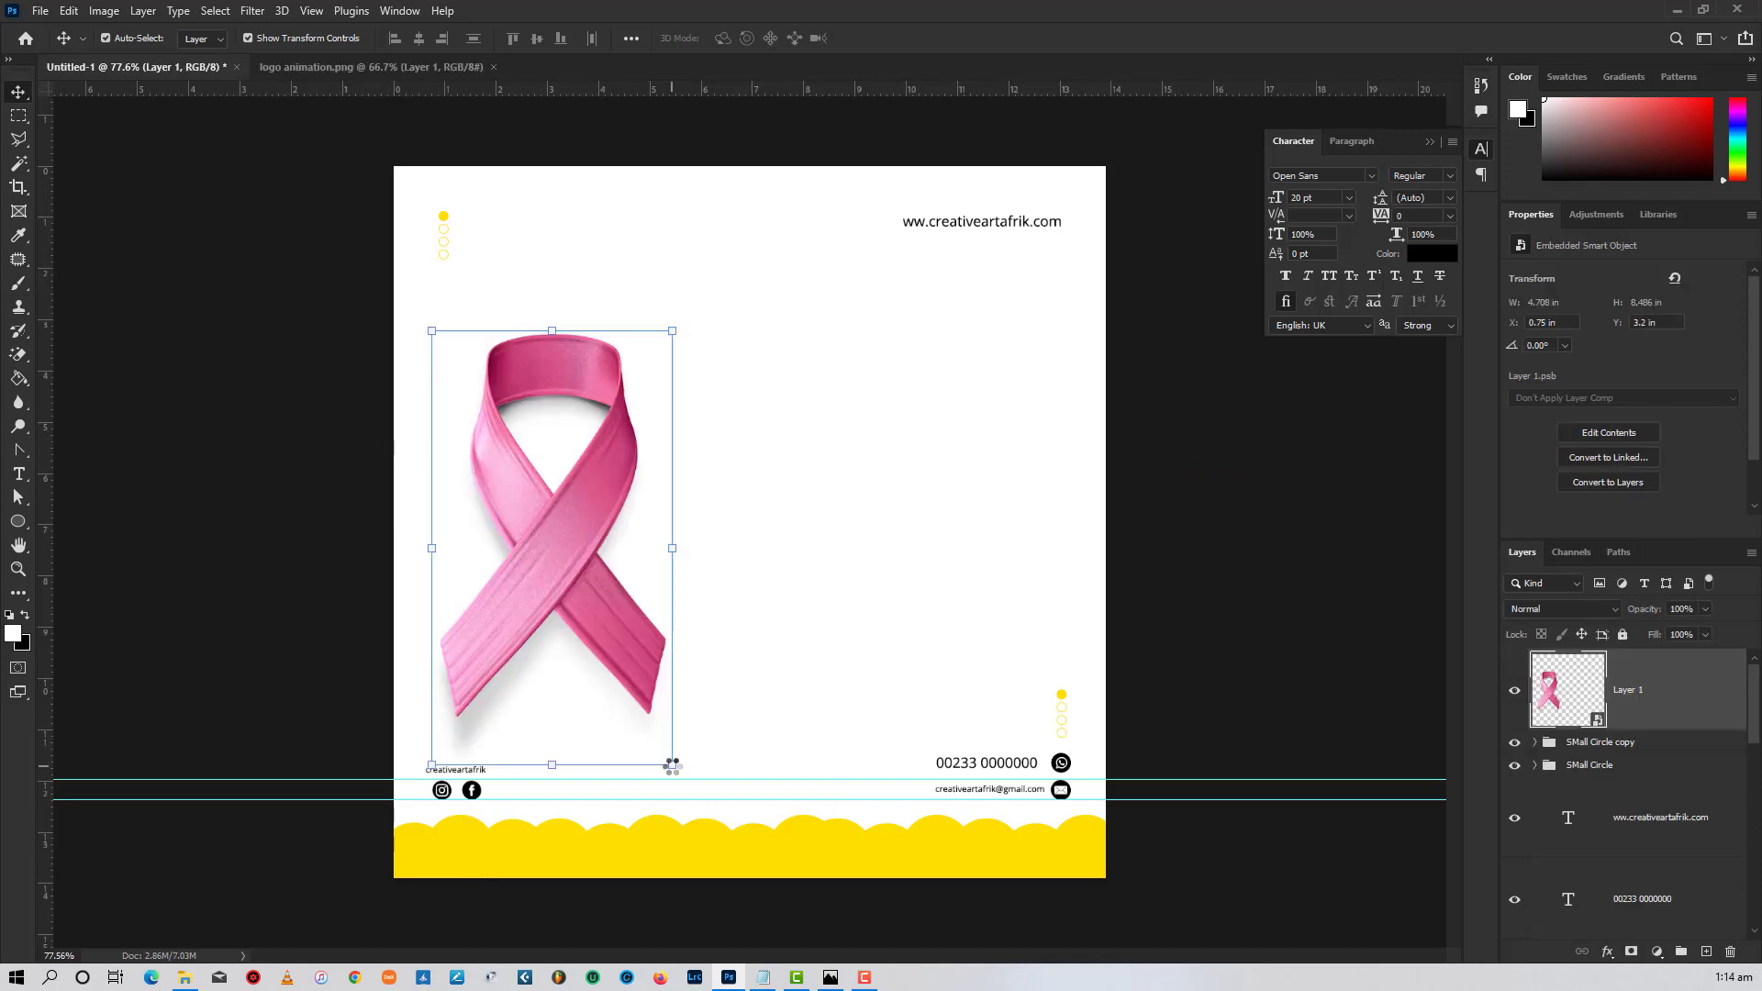
# - Scale the pink ribbon down to about 72% and position it in the left half of the page
pyautogui.moveTo(673, 765); pyautogui.dragTo(529, 594)
pyautogui.moveTo(508, 460); pyautogui.dragTo(561, 547)
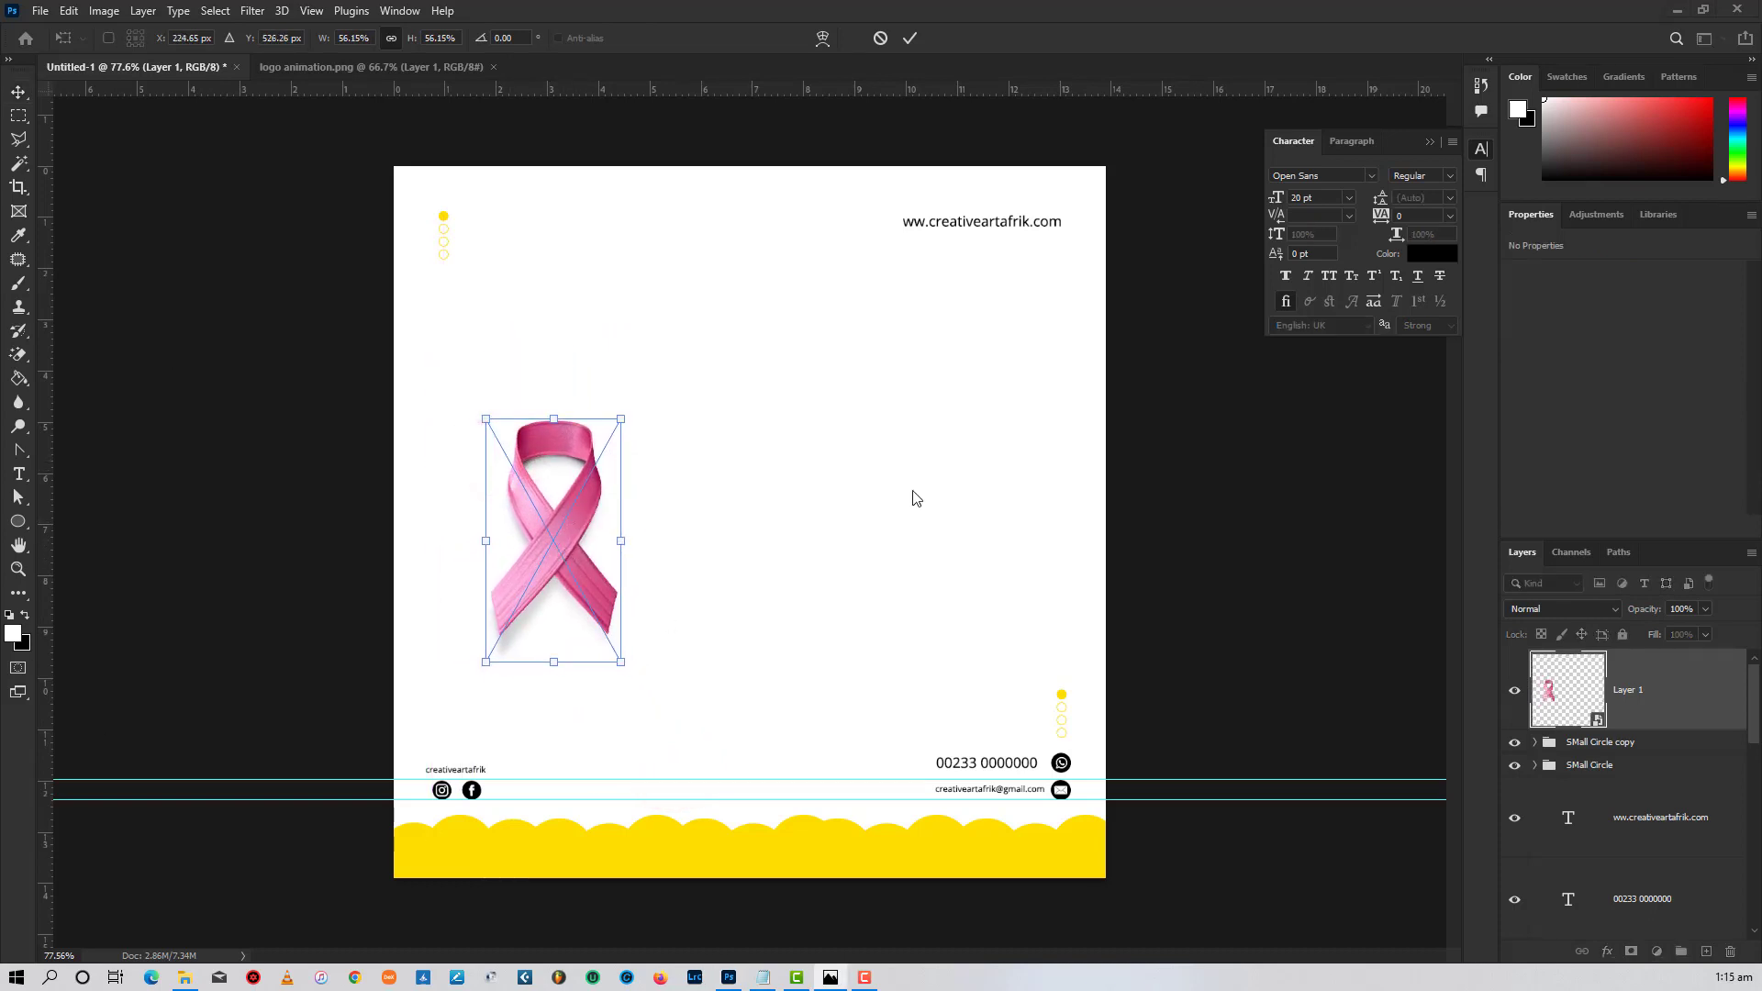
pyautogui.moveTo(622, 662); pyautogui.dragTo(599, 581)
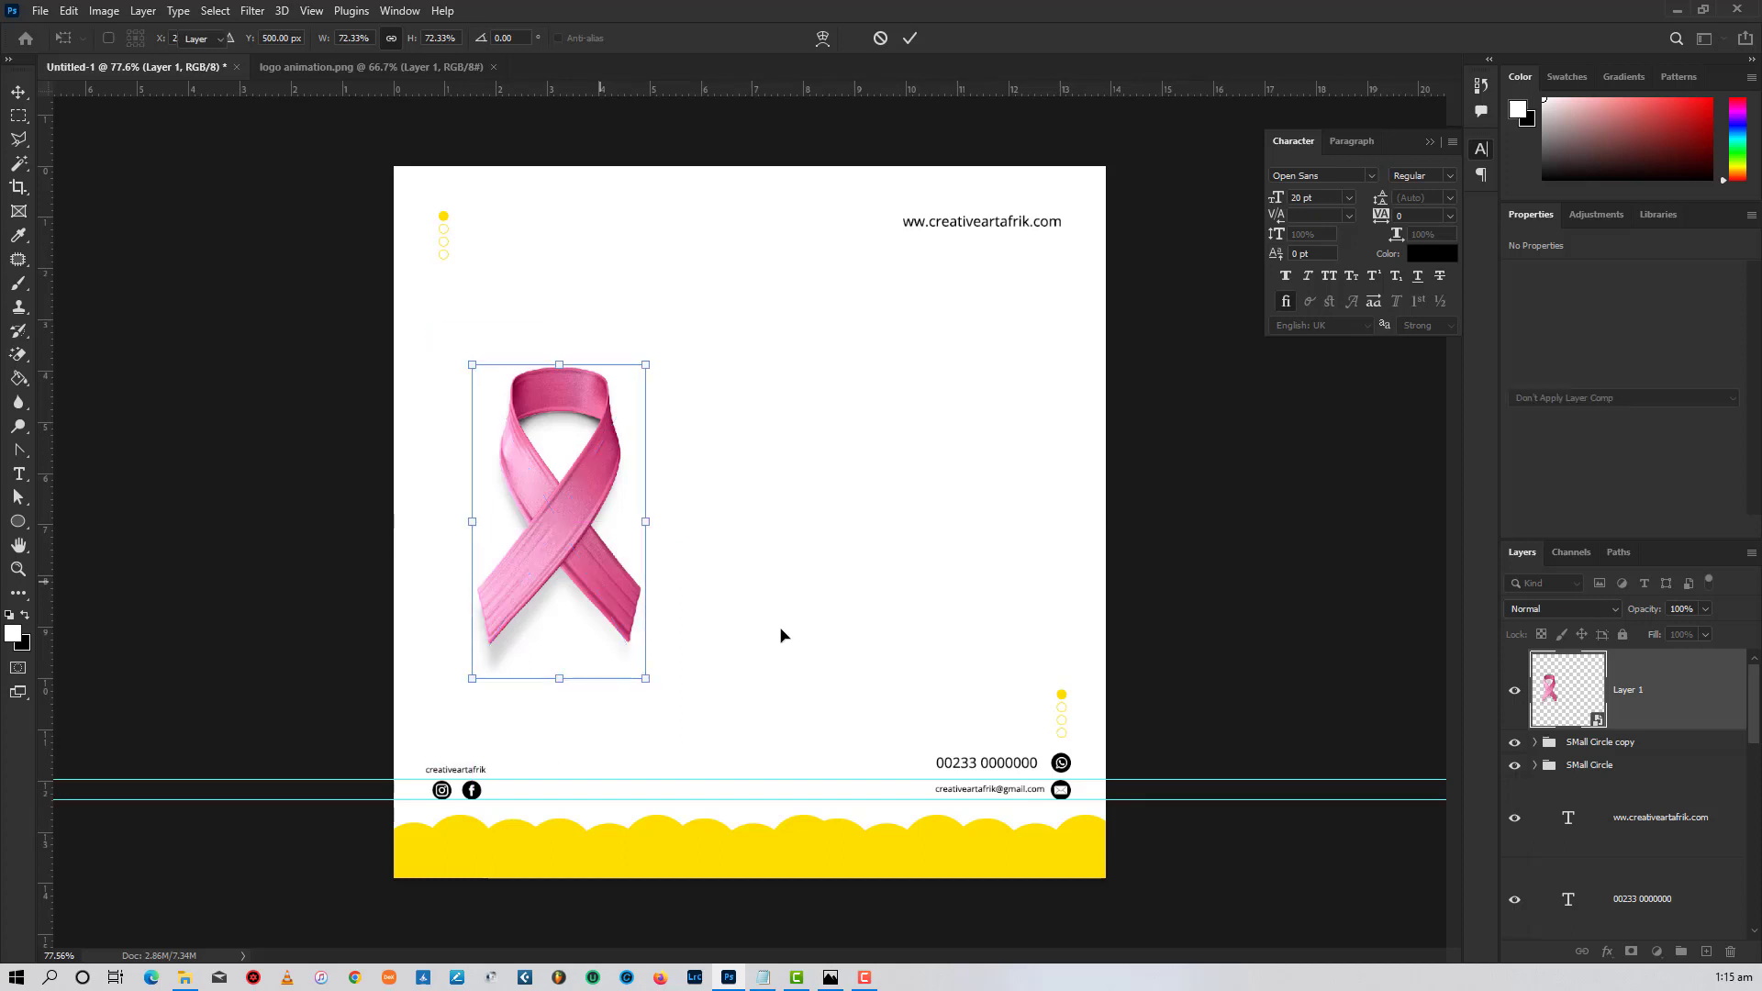
pyautogui.click(838, 624)
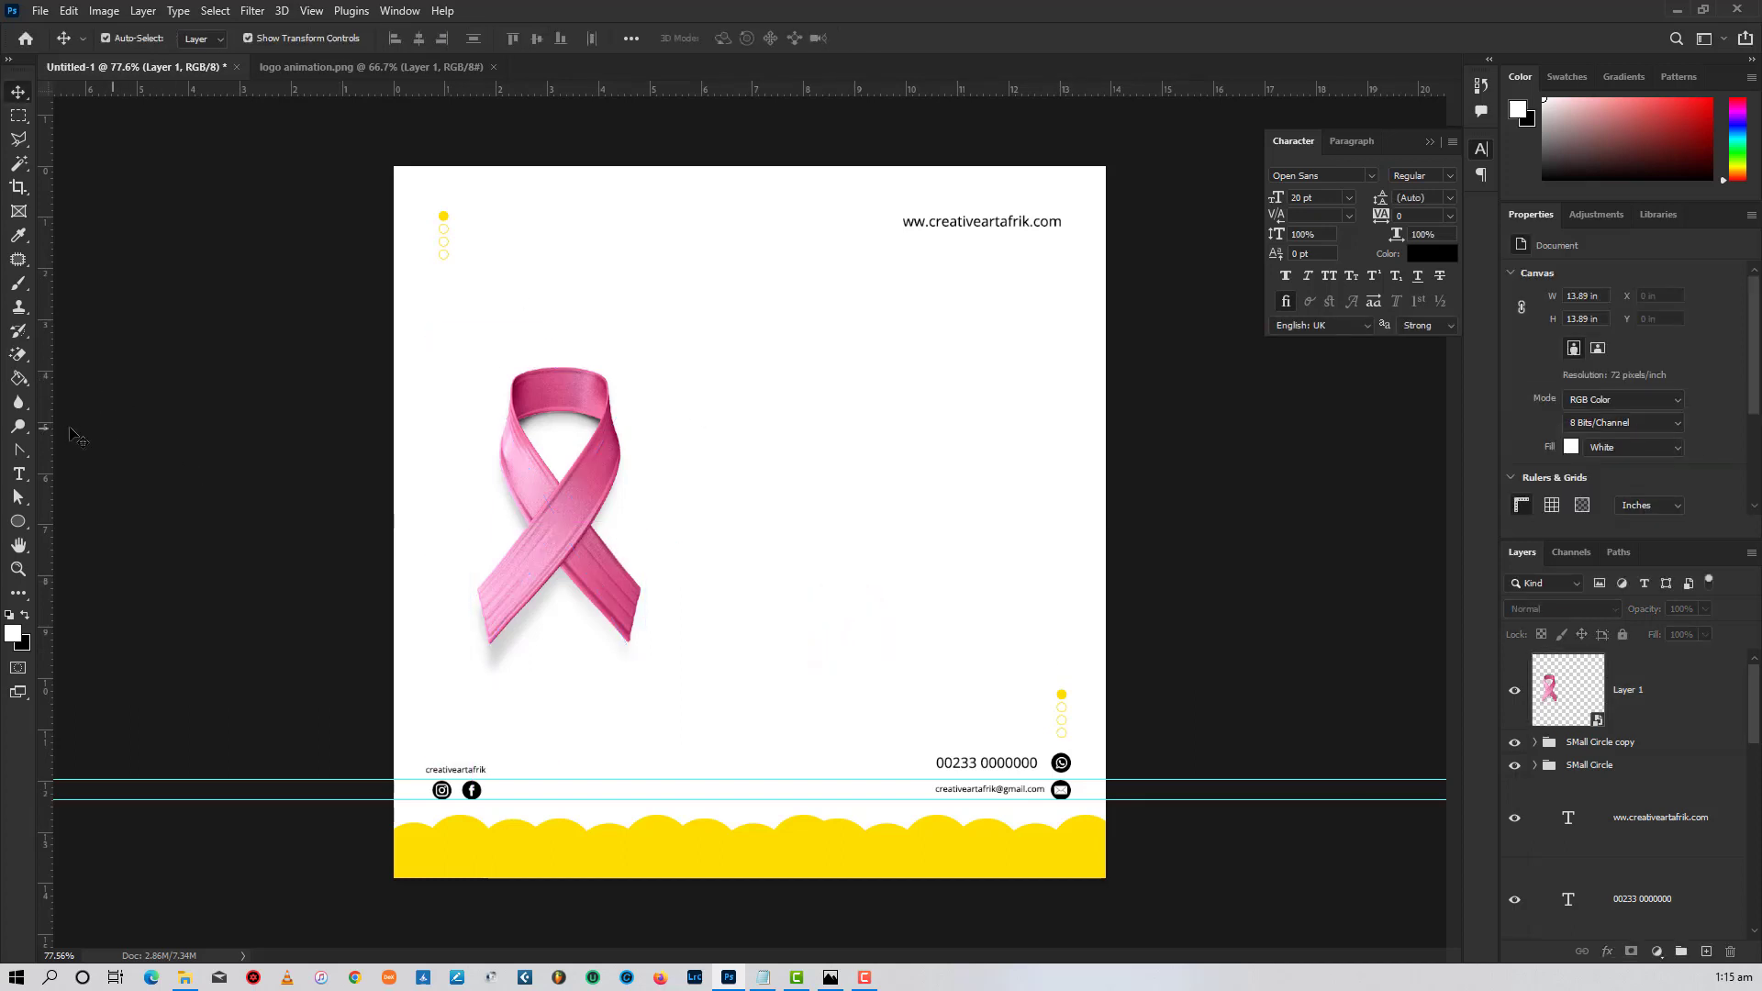
# - Add the heading "WE are fighting" beside the ribbon and set it in all caps
pyautogui.click(17, 477)
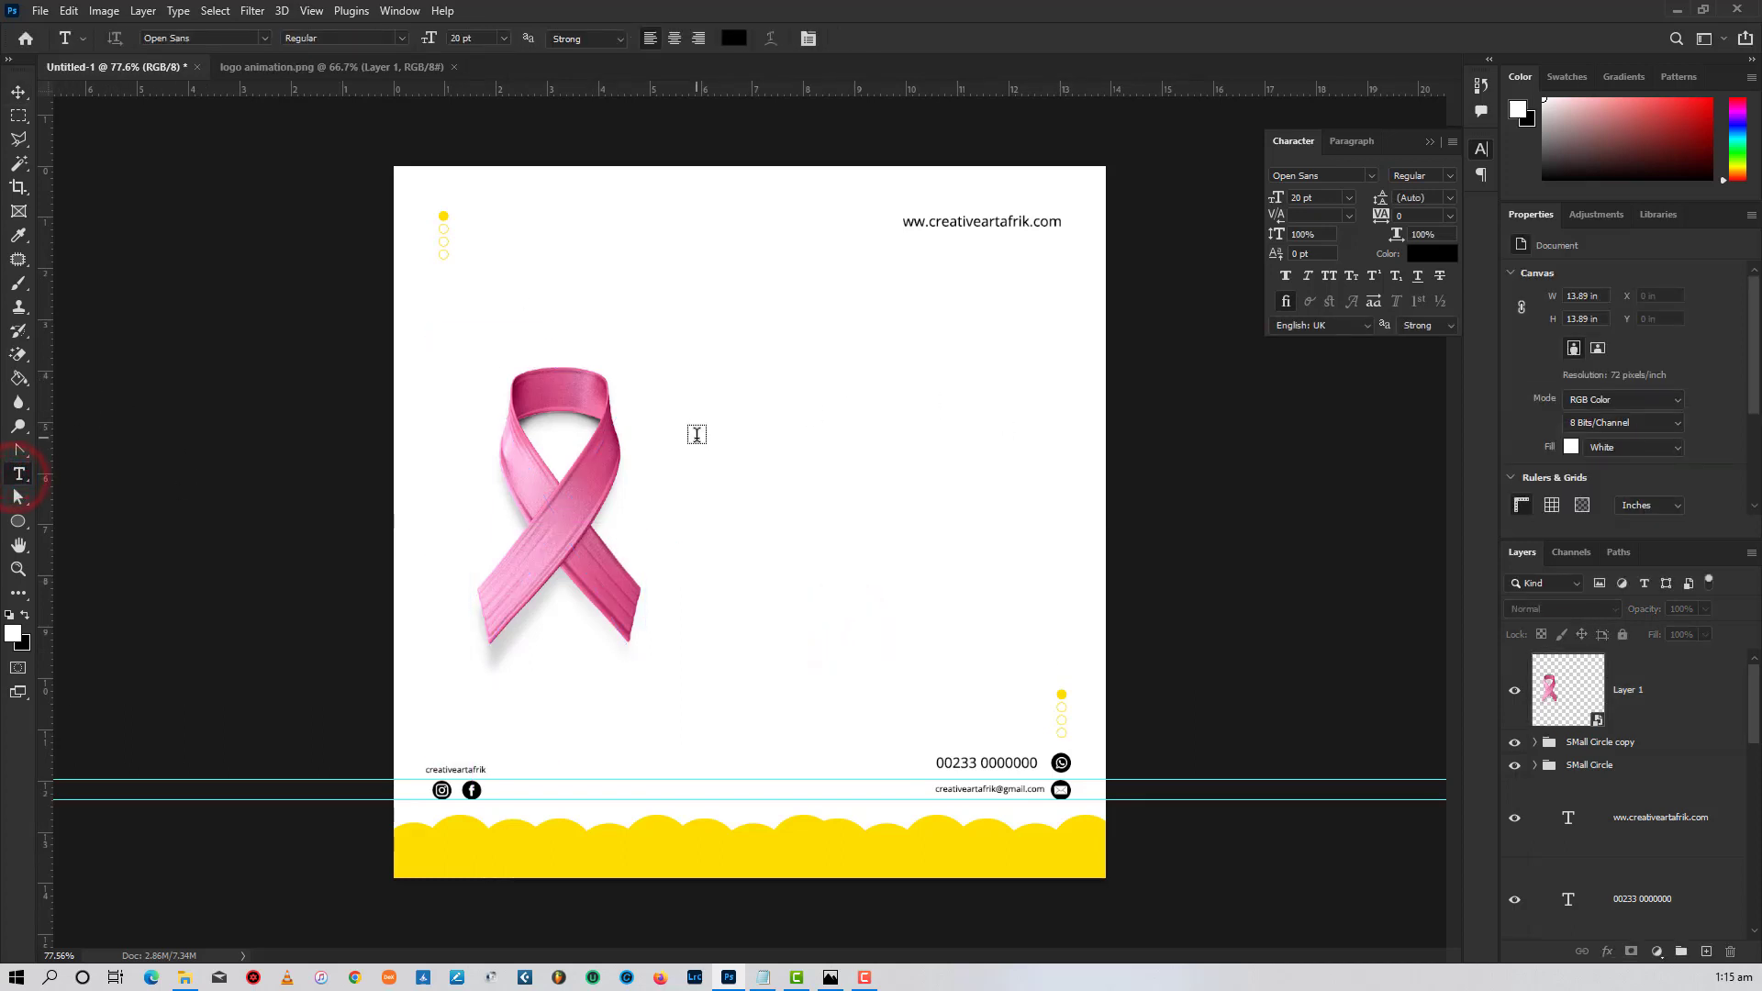
pyautogui.click(731, 447)
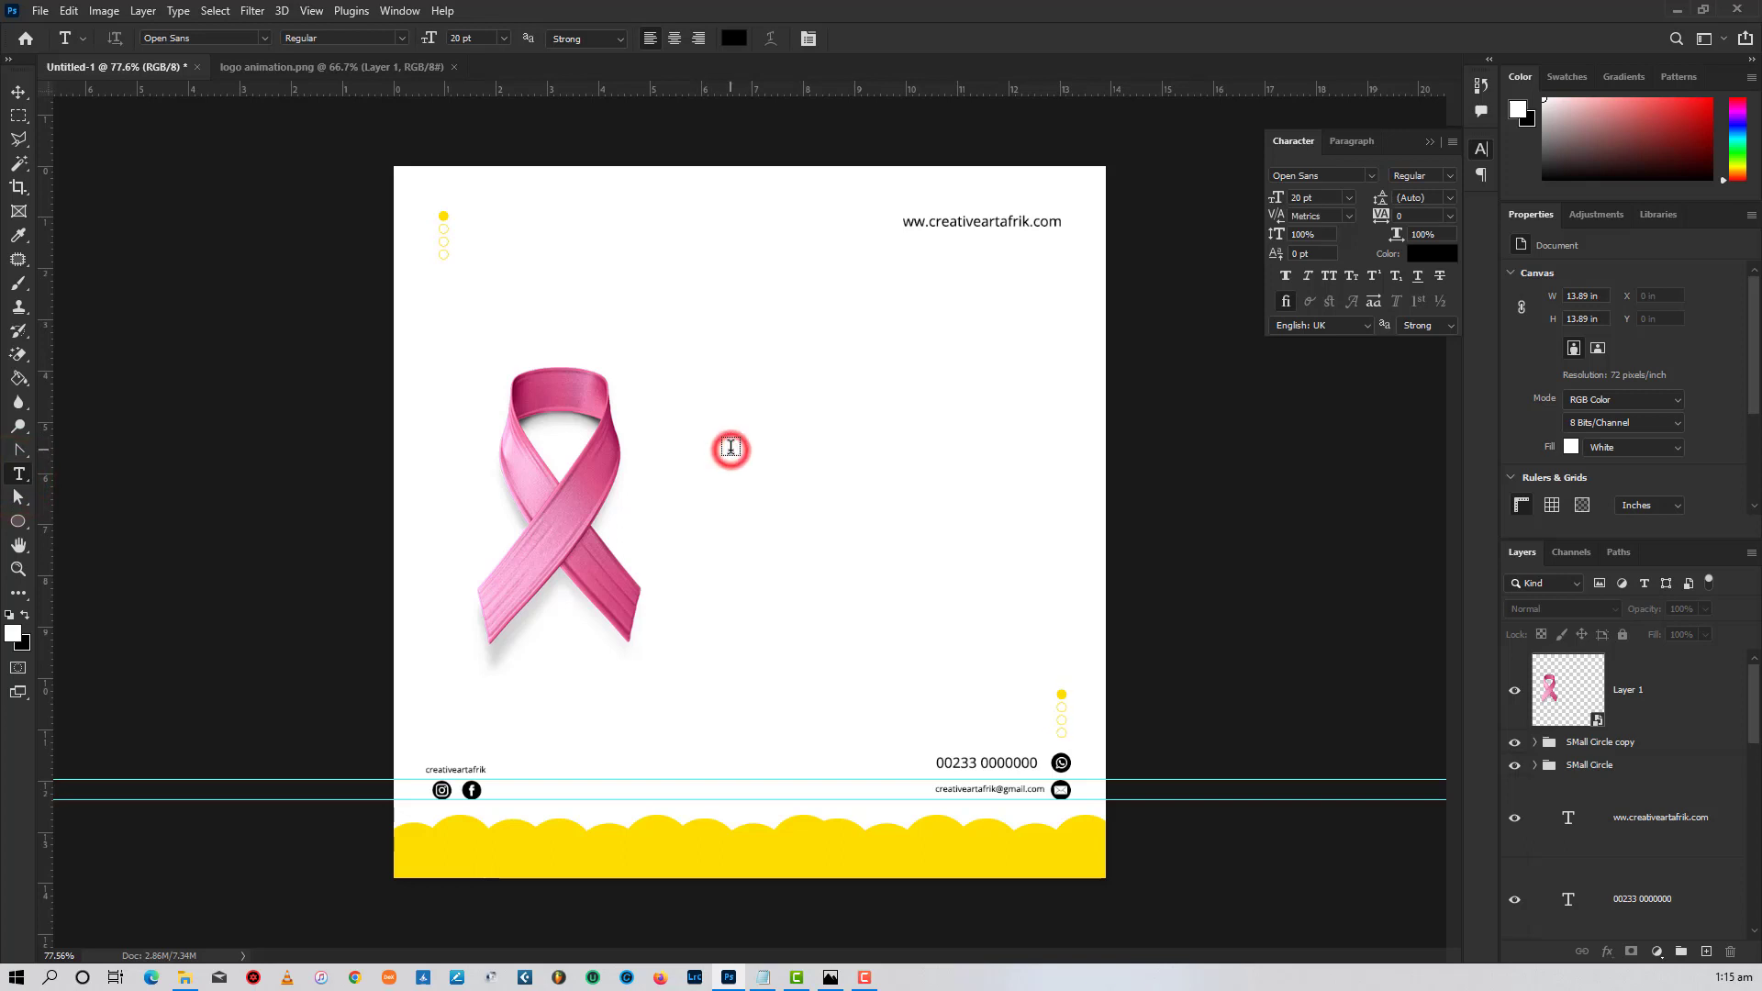
pyautogui.write('WE')
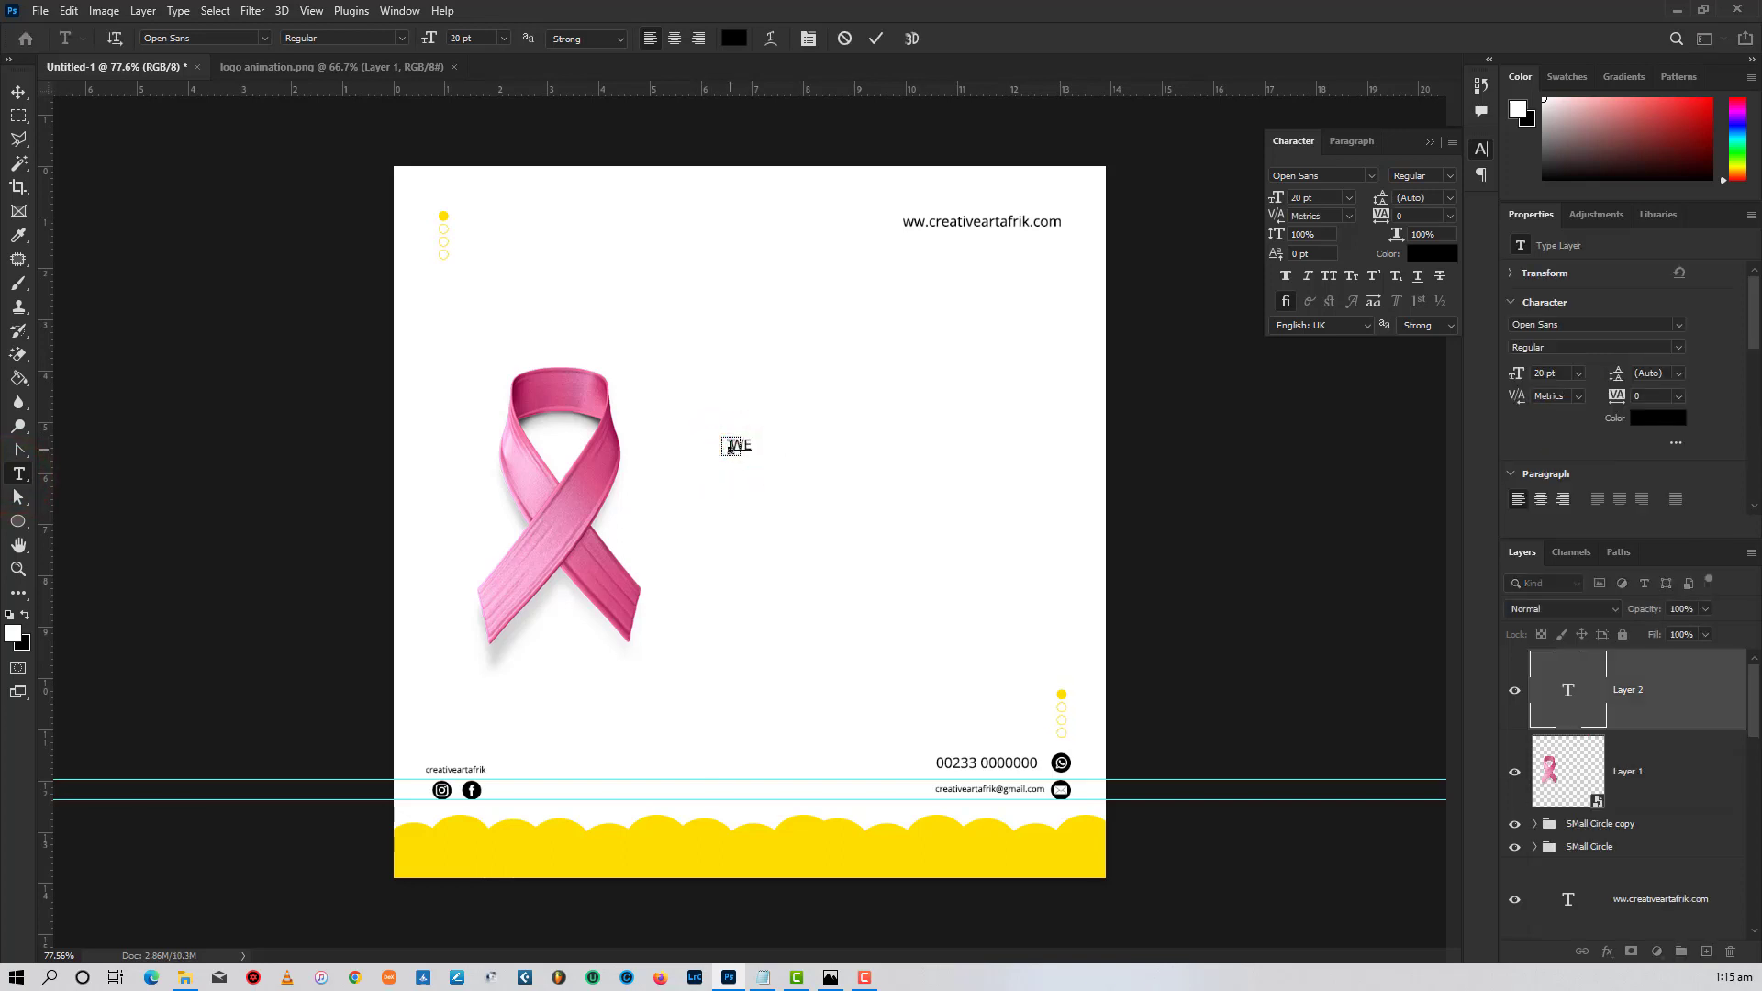
pyautogui.write(' are fighting')
pyautogui.hotkey('ctrl', 'a')
pyautogui.click(1329, 275)
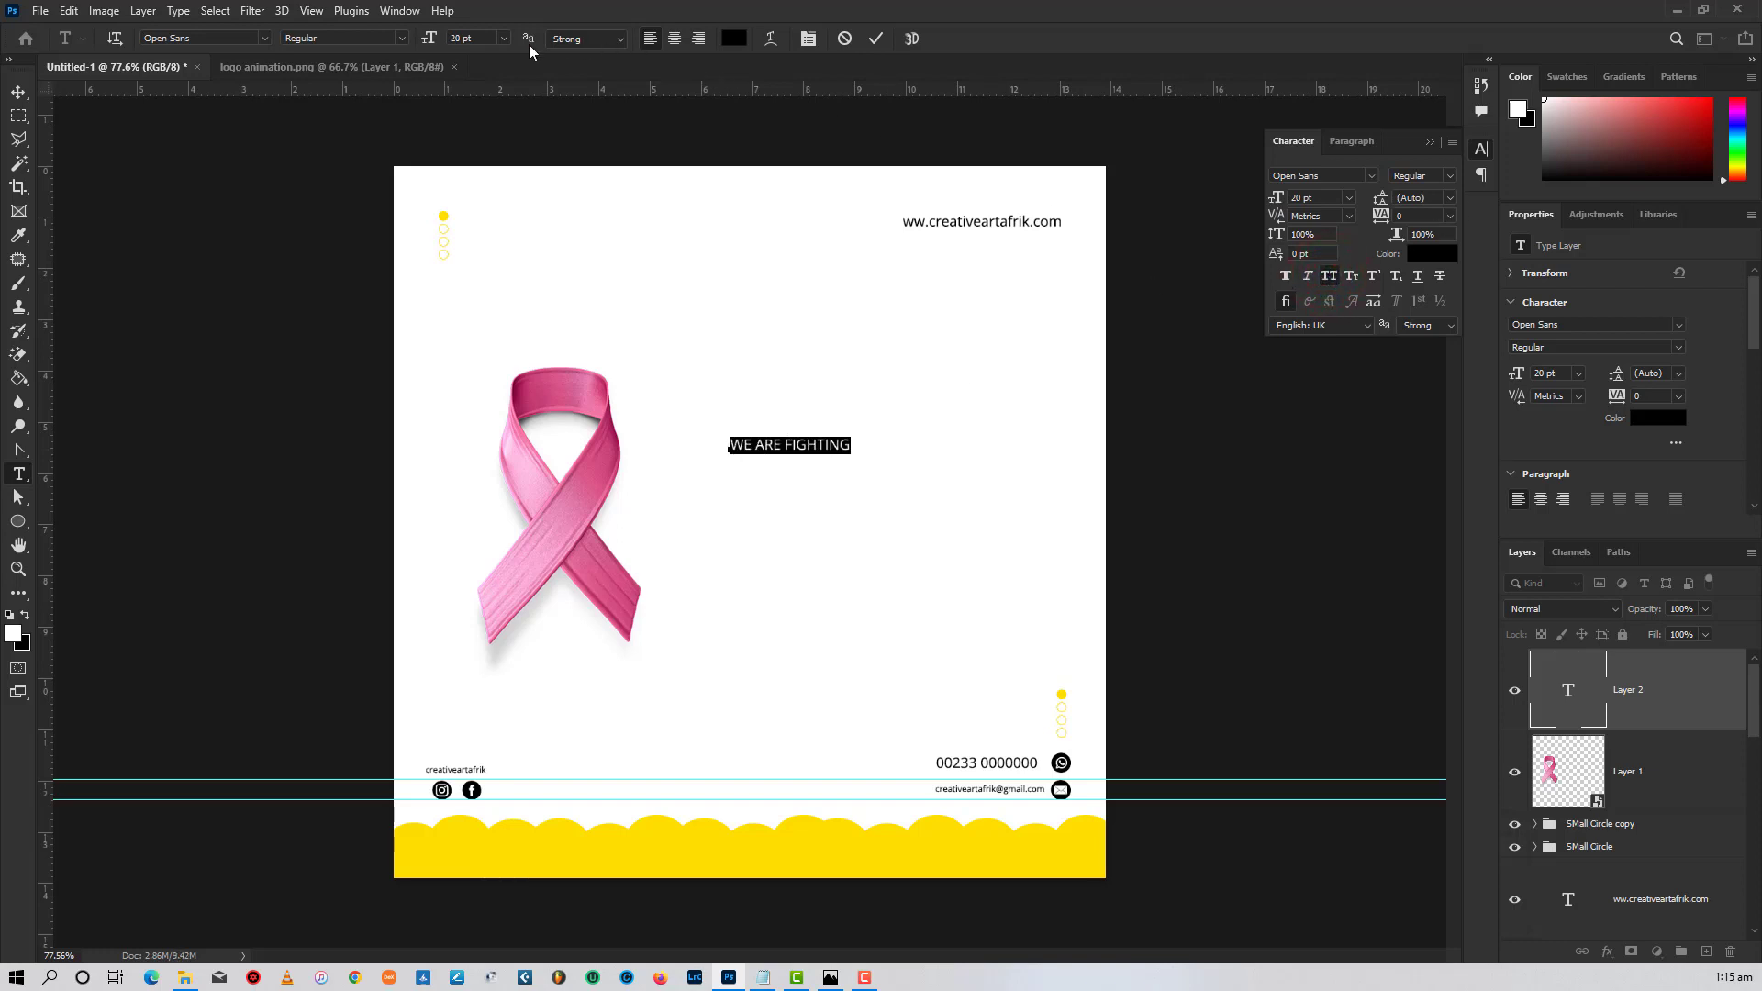
# - Set the heading's size to 40 pt and its font to Gilroy Heavy
pyautogui.click(469, 38)
pyautogui.press('Return')
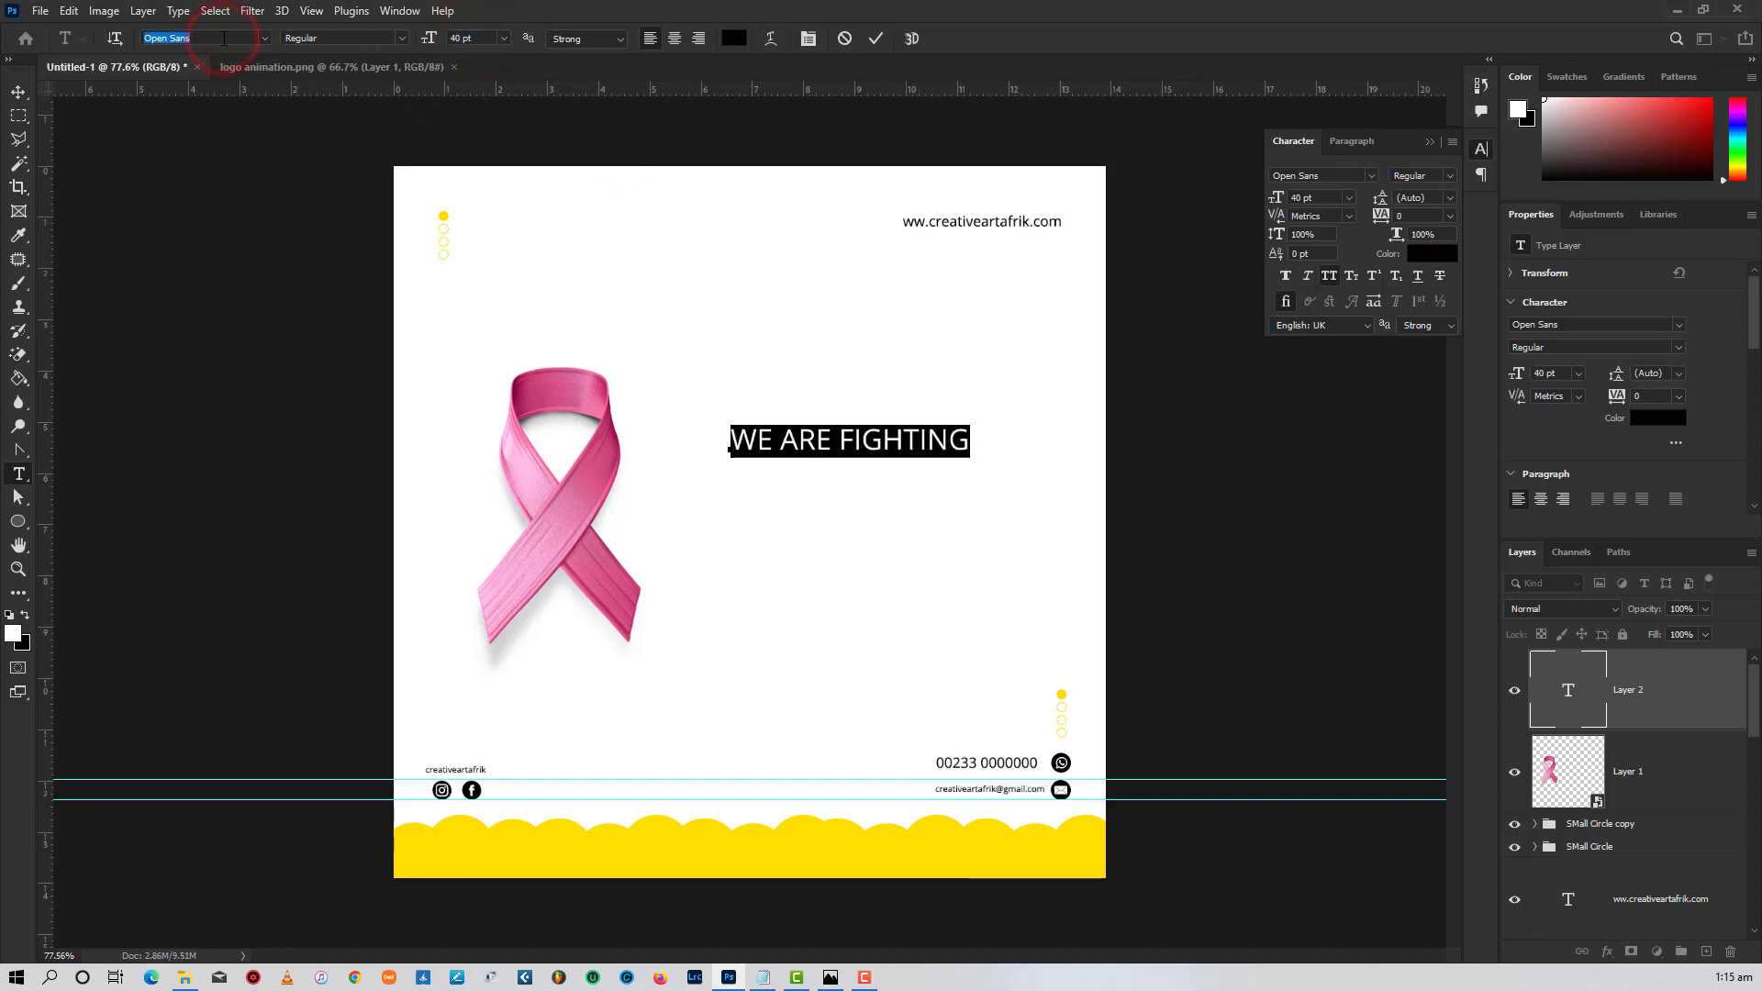
pyautogui.write('gil')
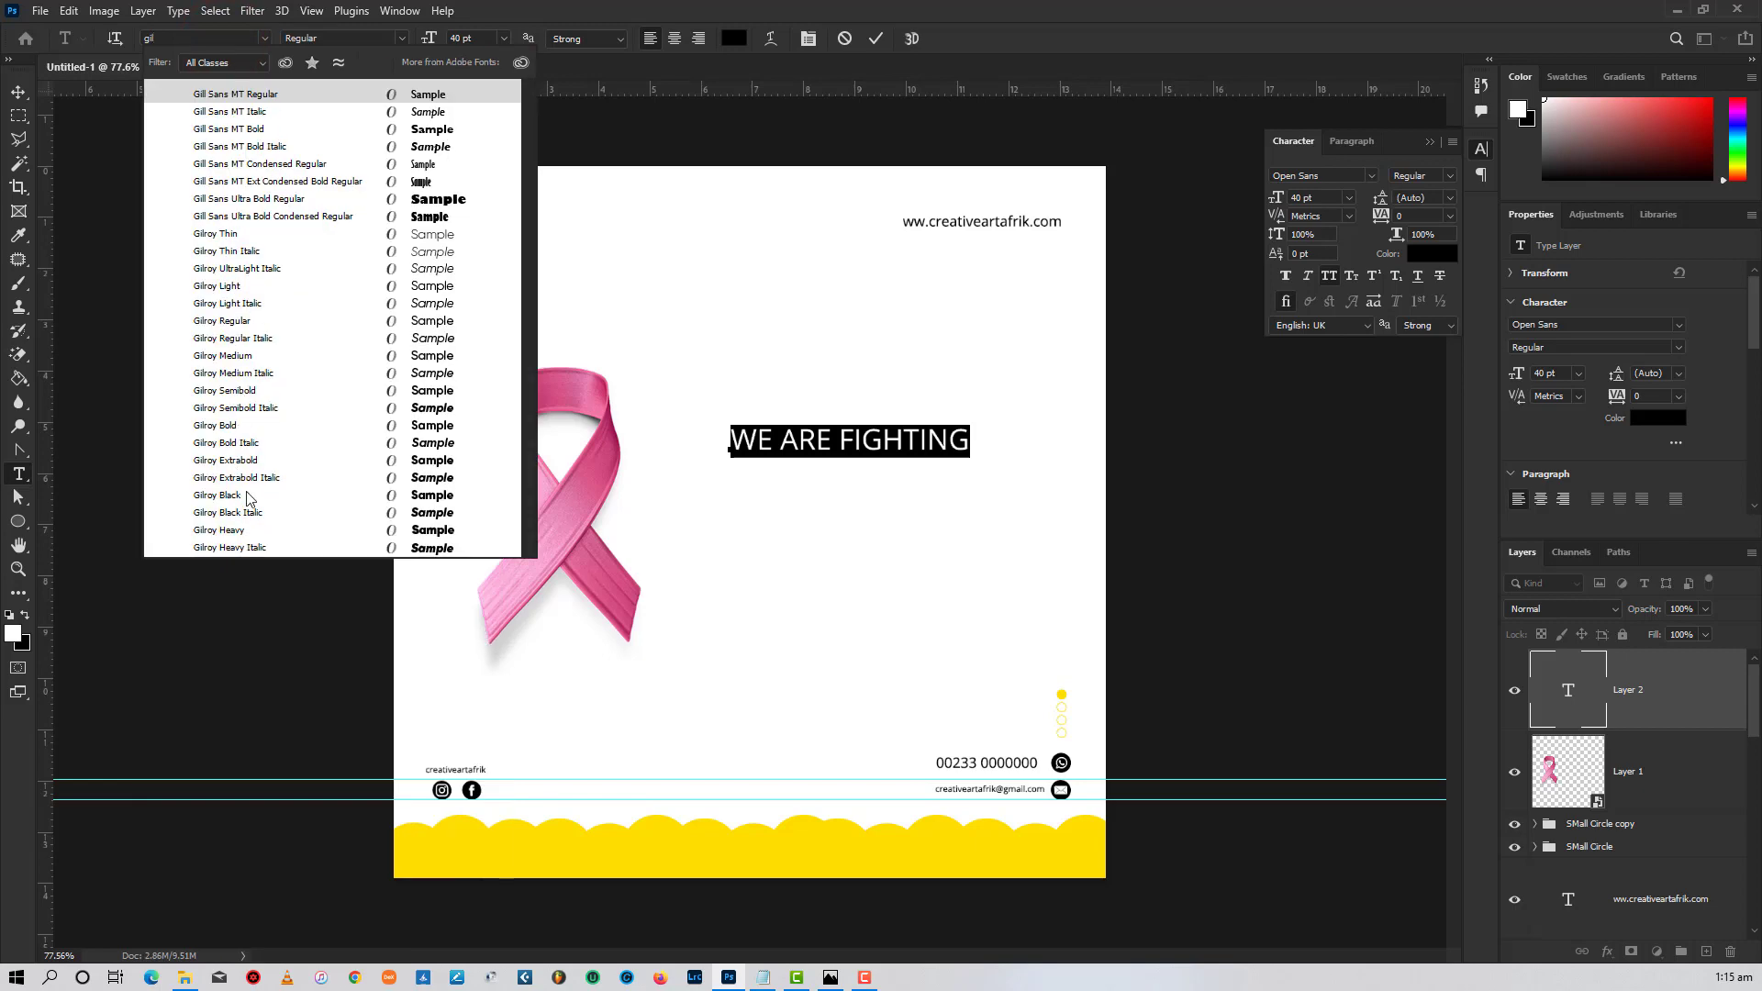
pyautogui.click(220, 533)
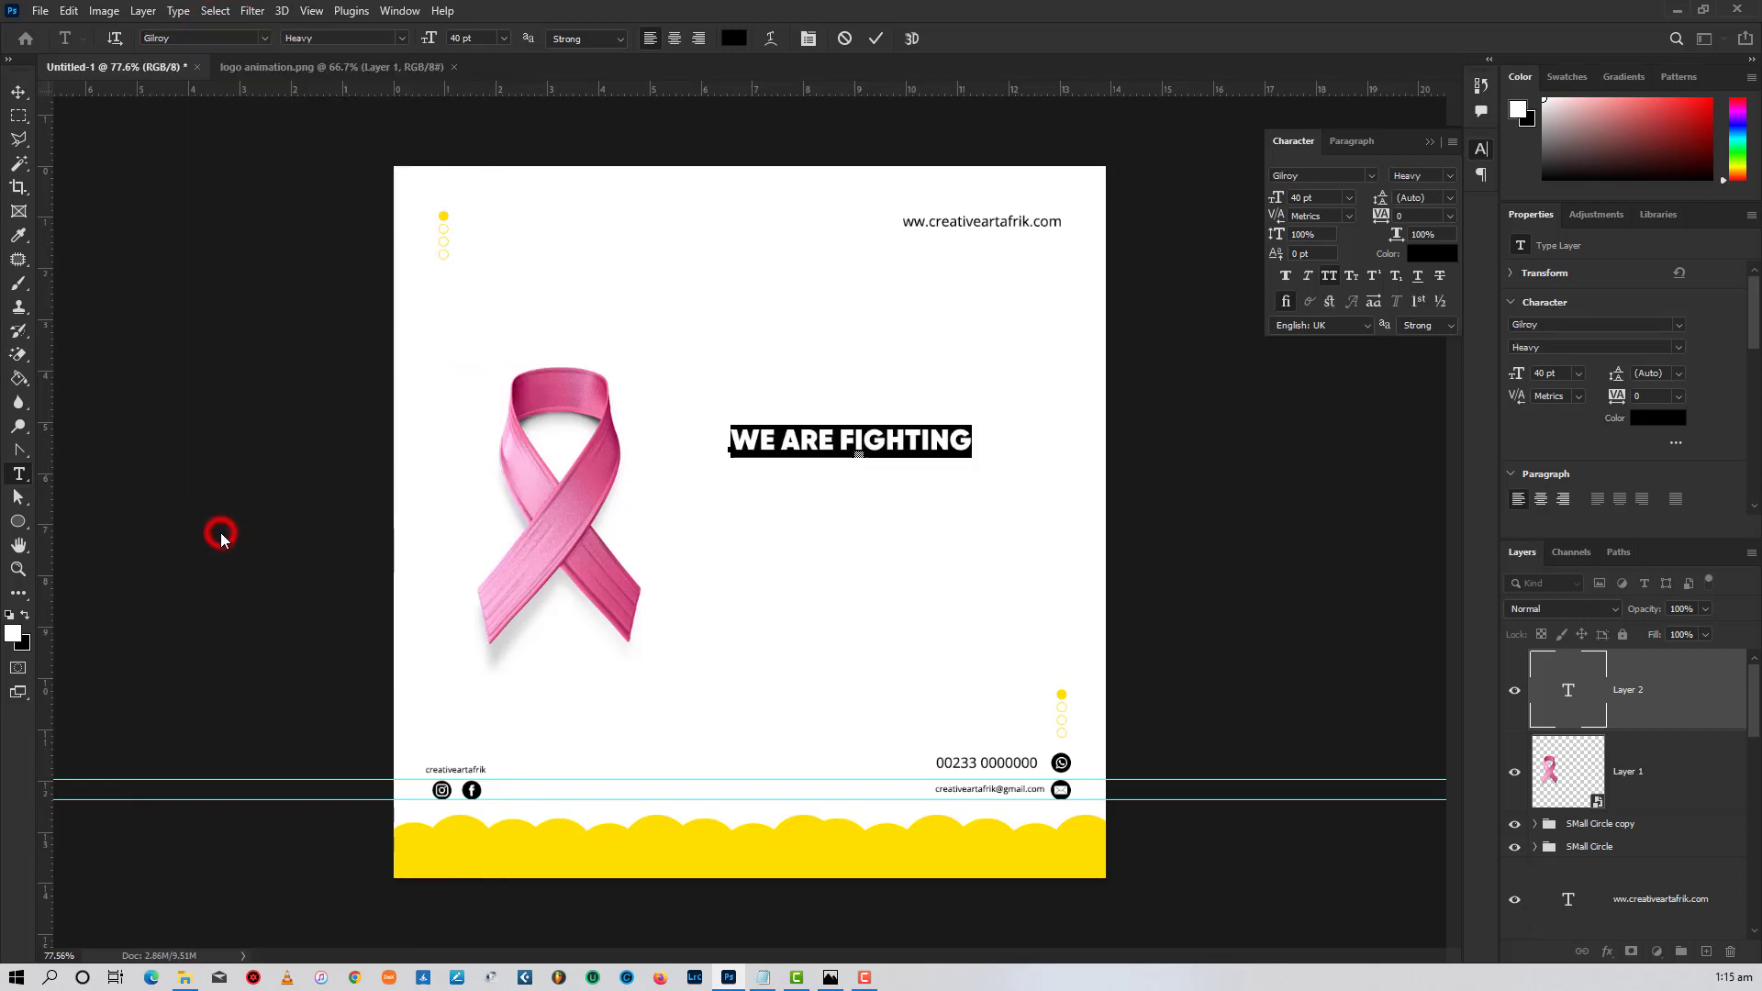
# - Set the heading's size to 50 pt and try other fonts such as Roboto Slab and Book Antiqua
pyautogui.click(478, 38)
pyautogui.write('50')
pyautogui.click(218, 39)
pyautogui.write('mont')
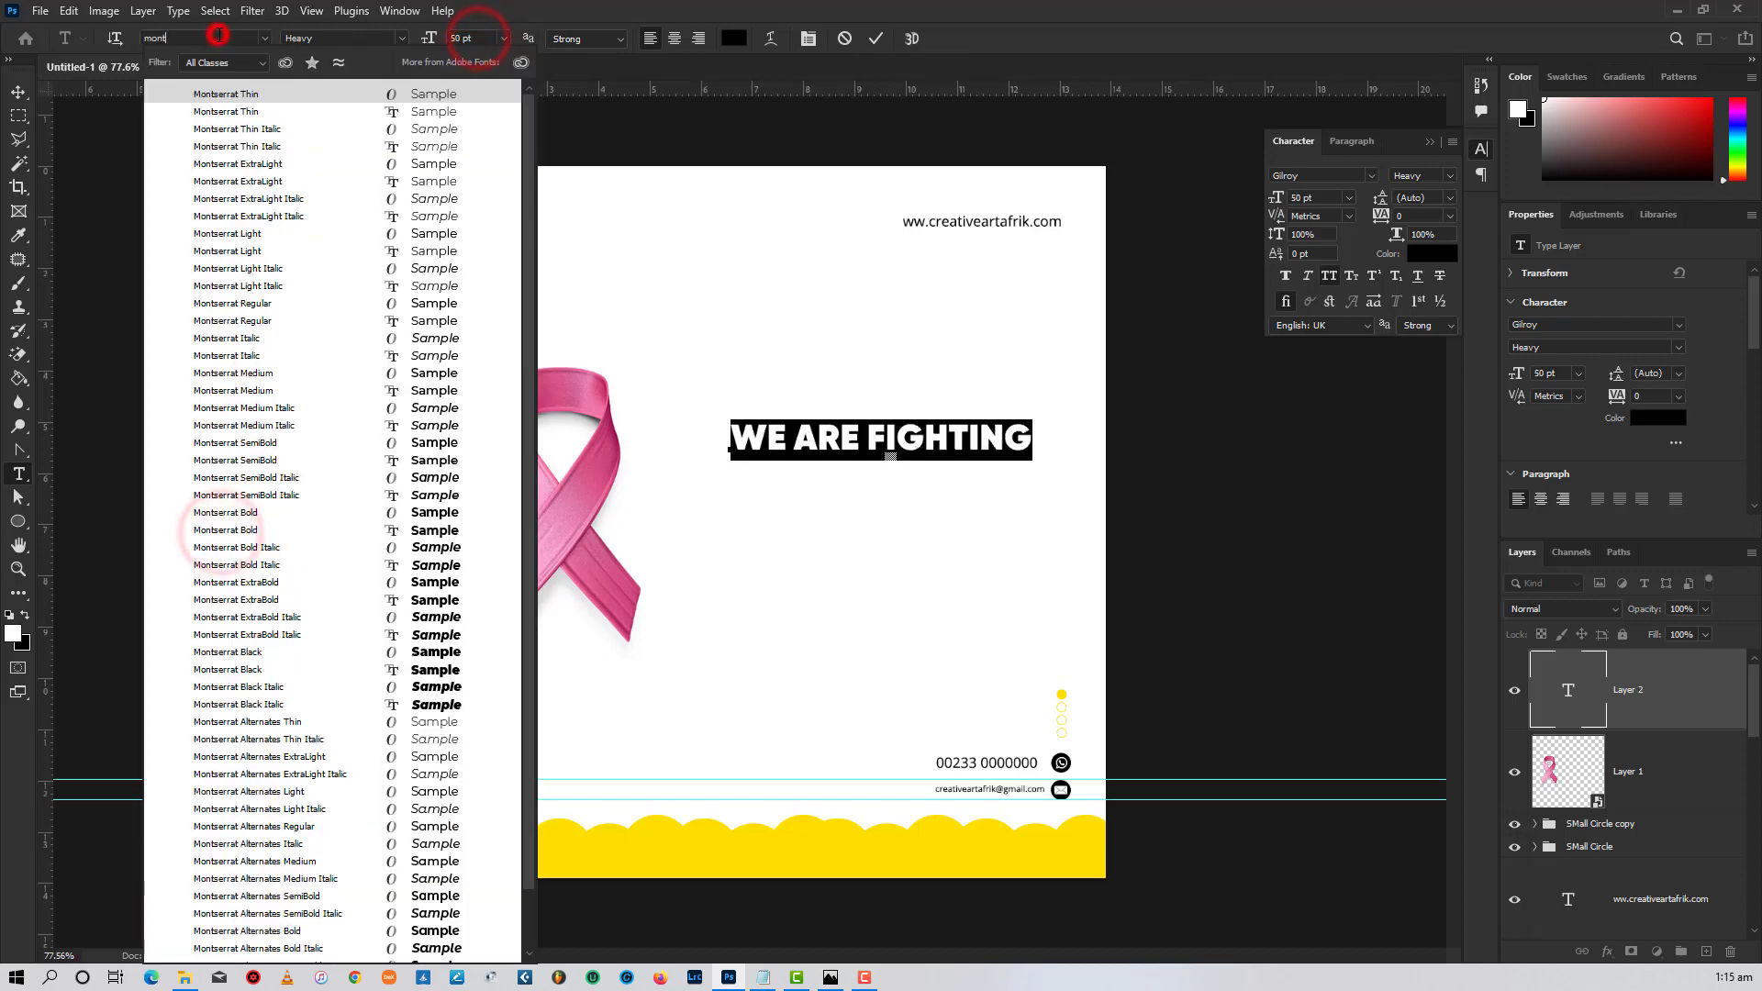
pyautogui.write('roboto')
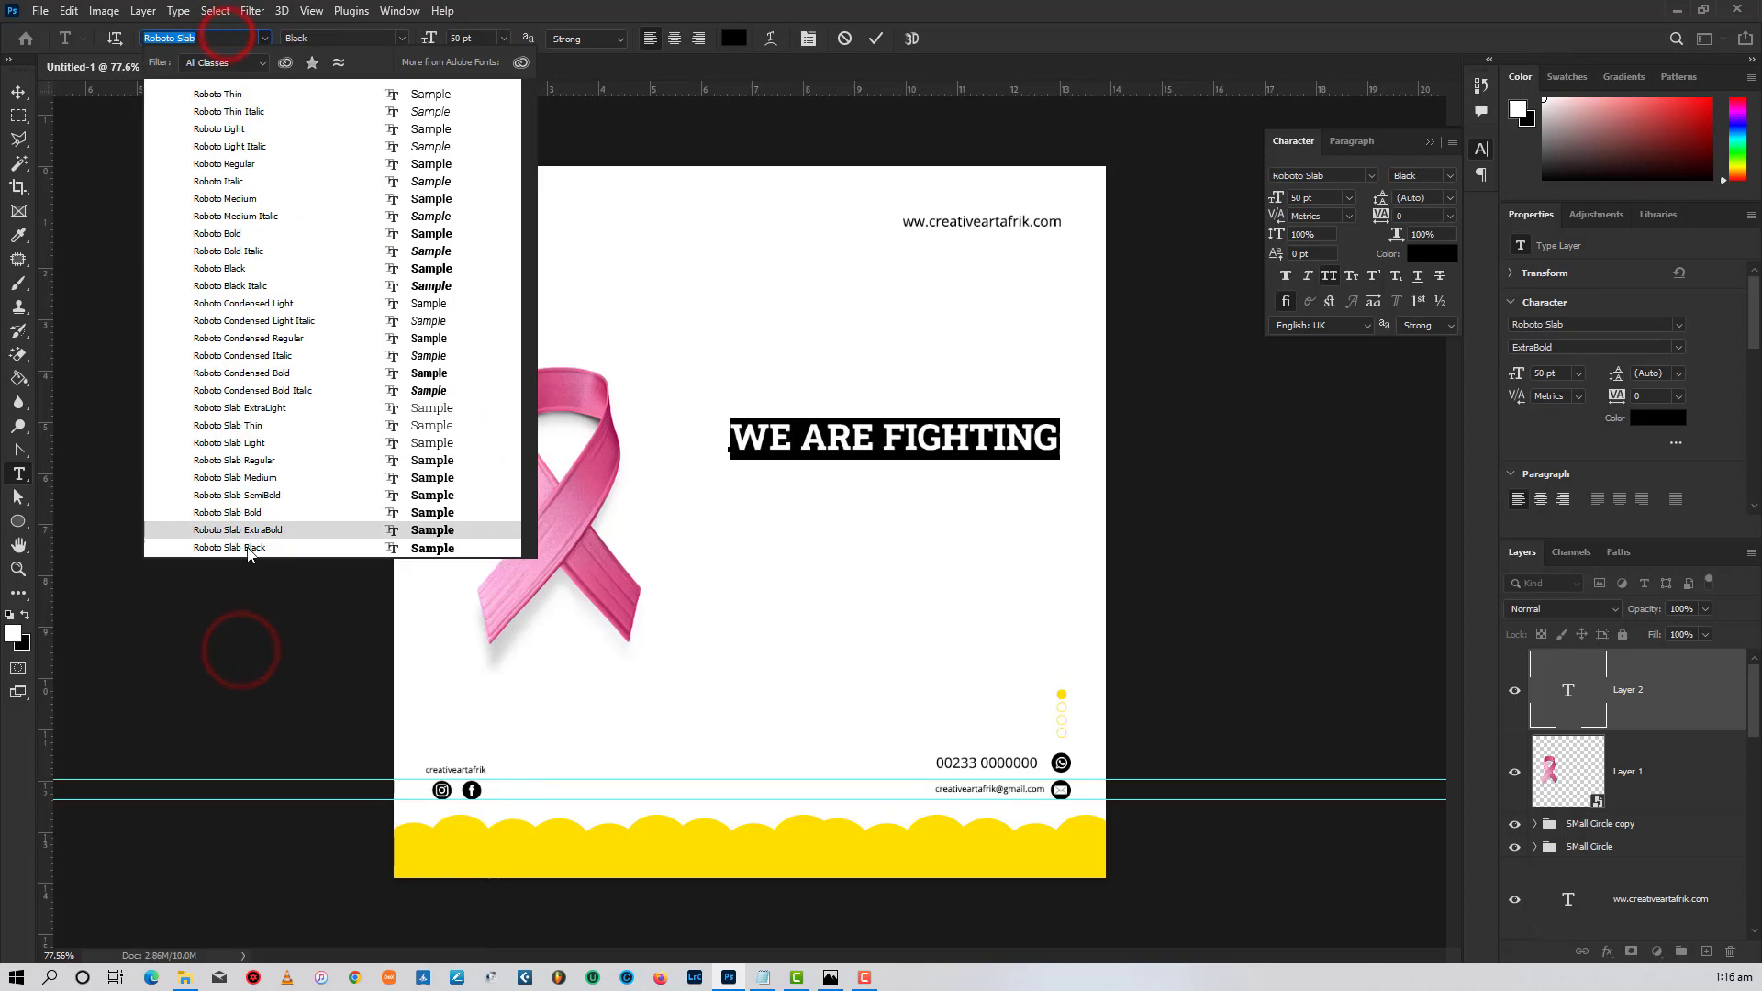
pyautogui.click(516, 2)
pyautogui.click(265, 39)
pyautogui.scroll(-15, 311, 590)
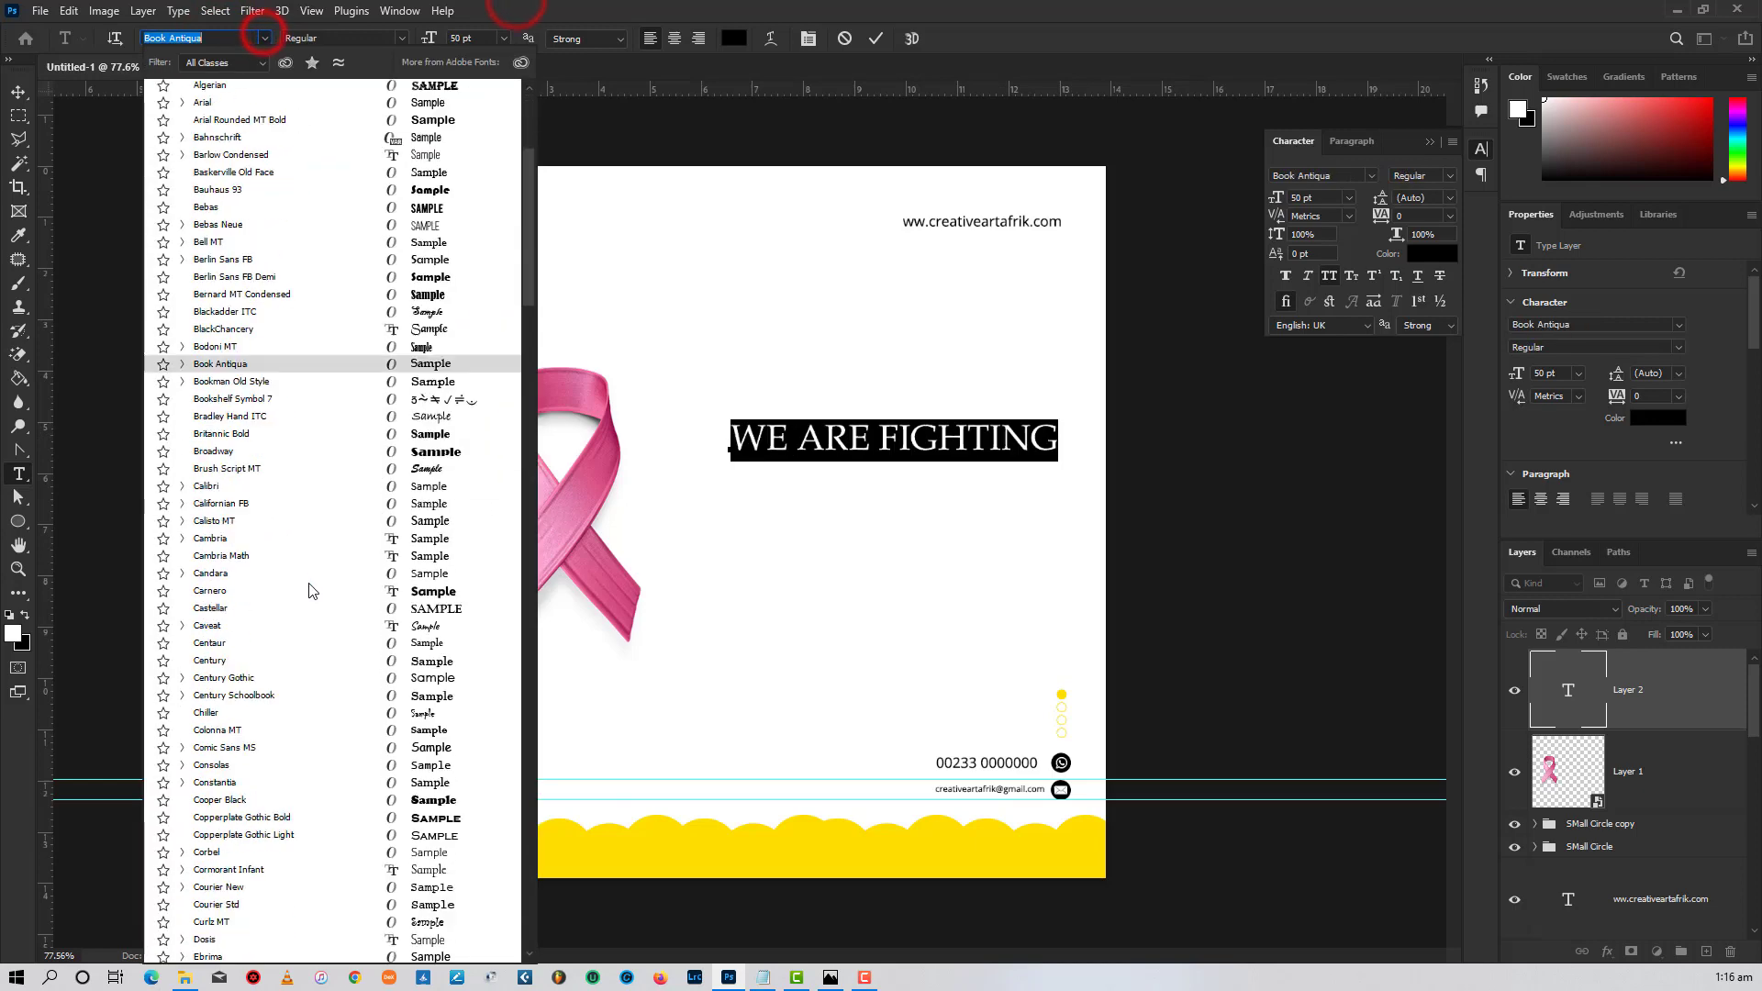
# - Set the heading's font to Nexa Black and move the heading closer to the ribbon
pyautogui.write('nex')
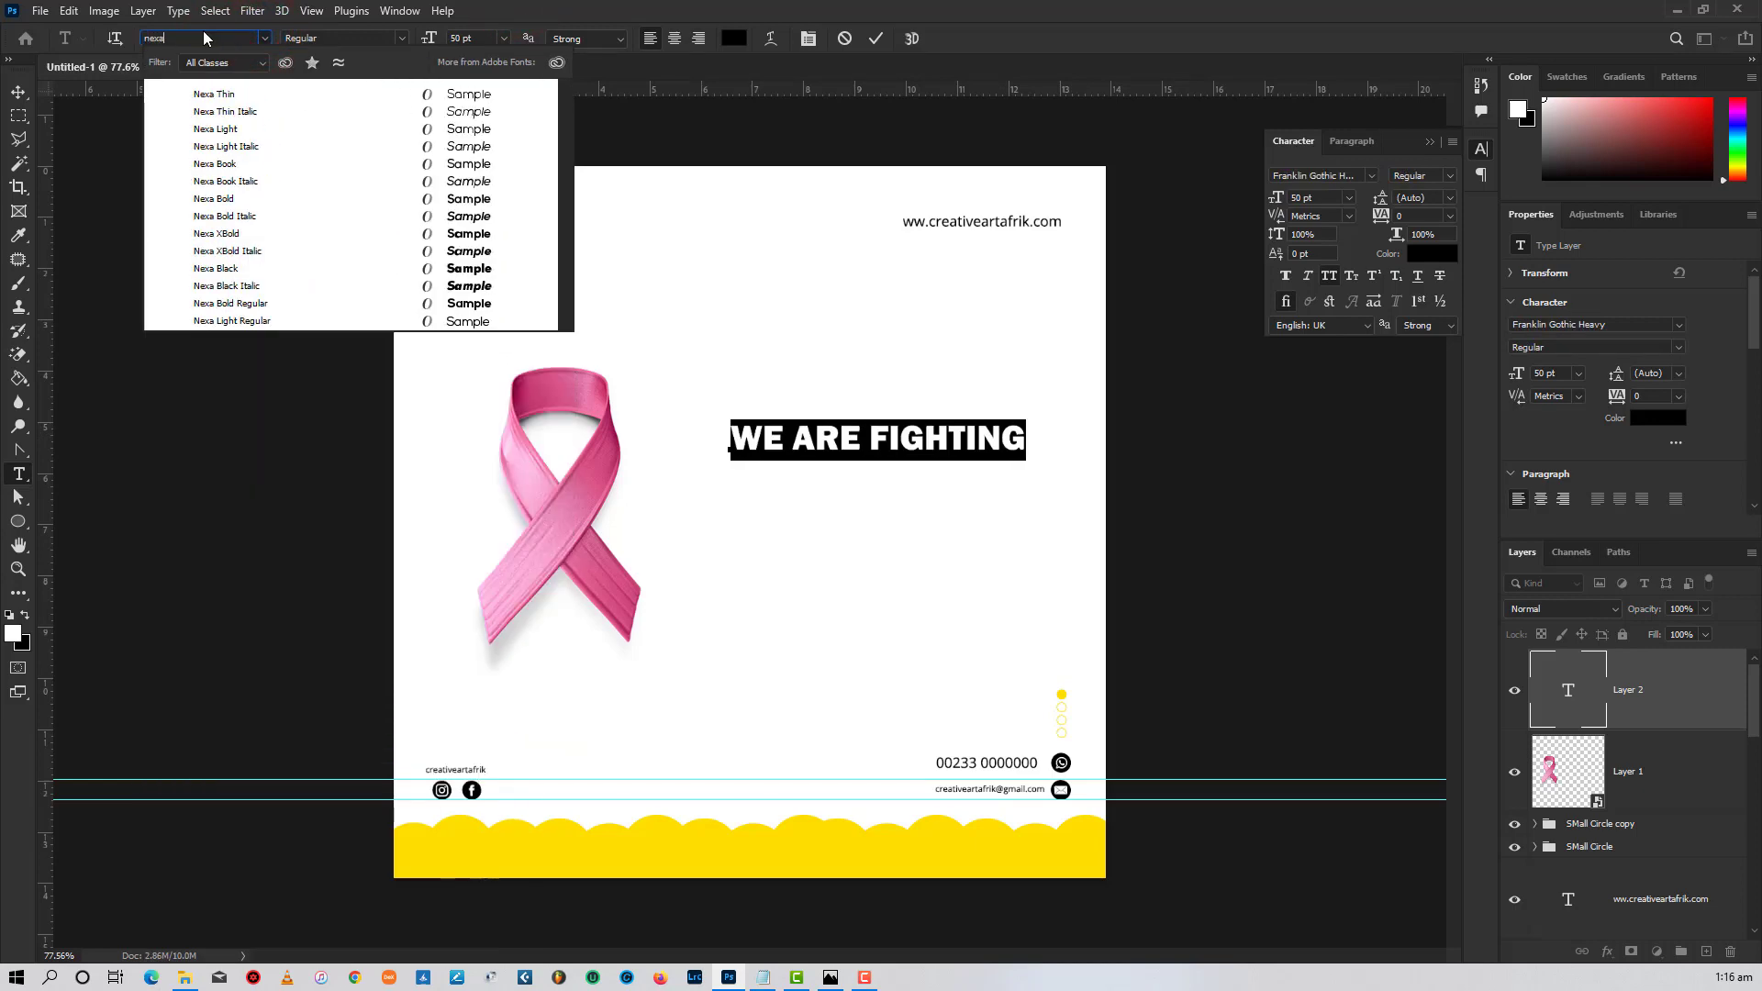
pyautogui.click(230, 269)
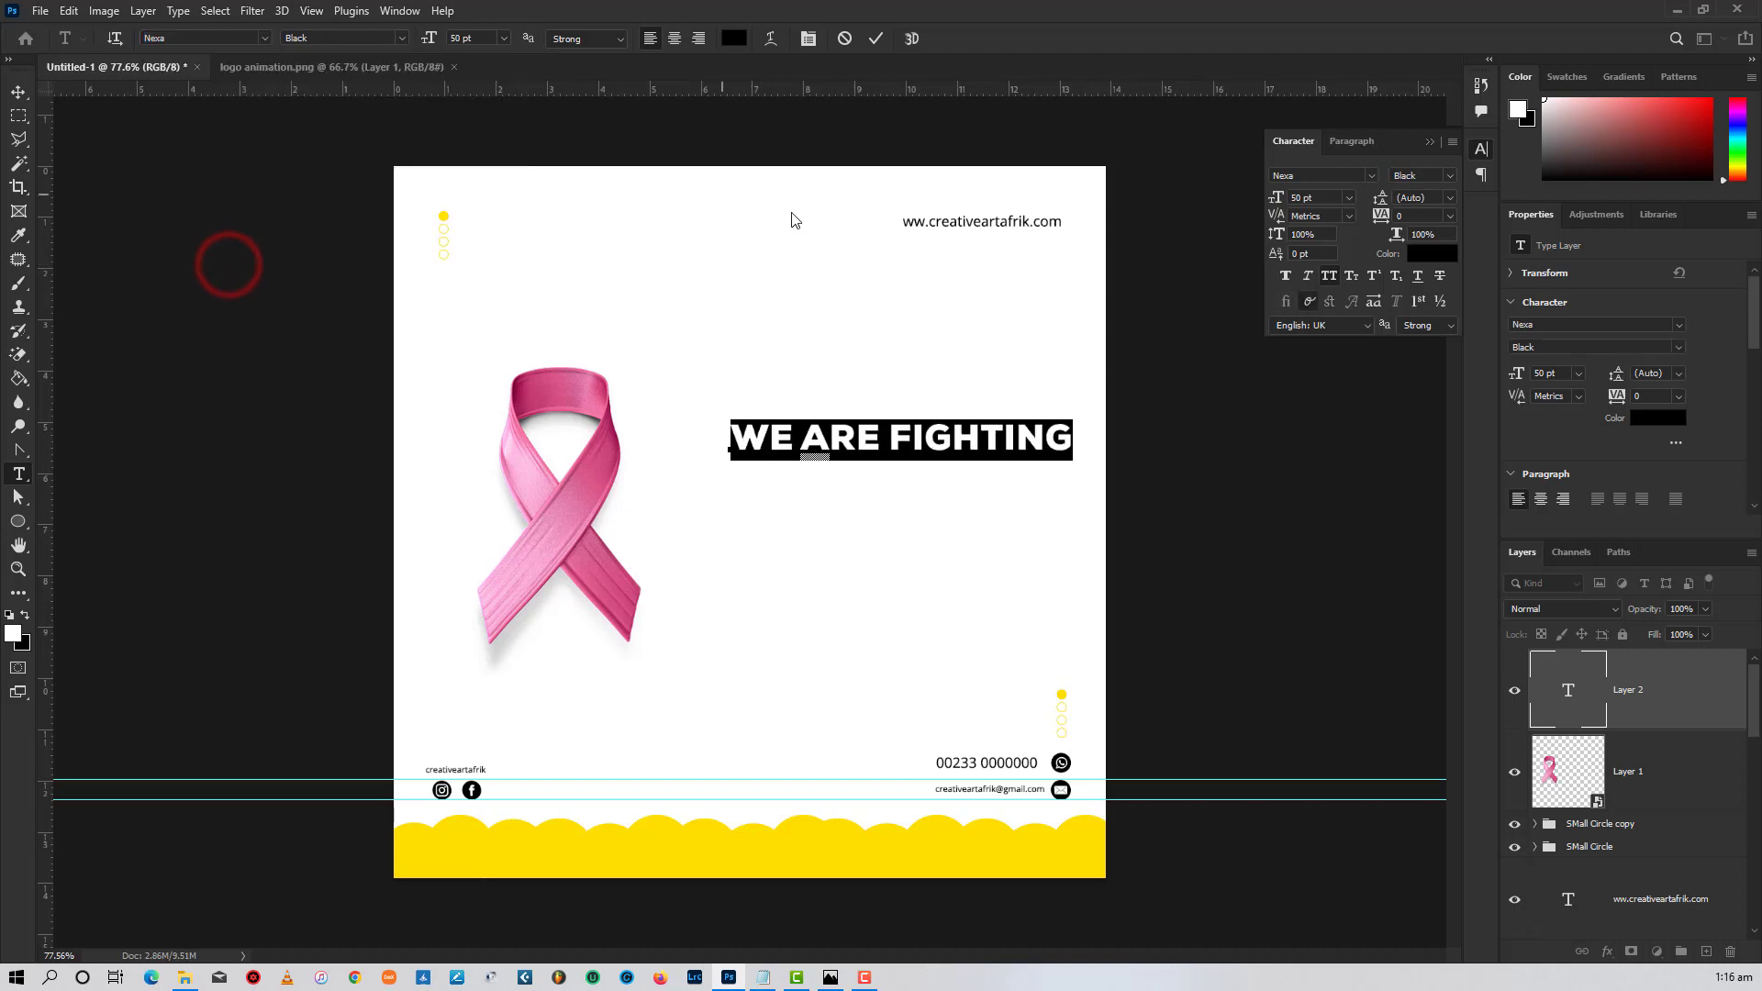
pyautogui.click(18, 93)
pyautogui.click(102, 145)
pyautogui.moveTo(842, 442); pyautogui.dragTo(782, 440)
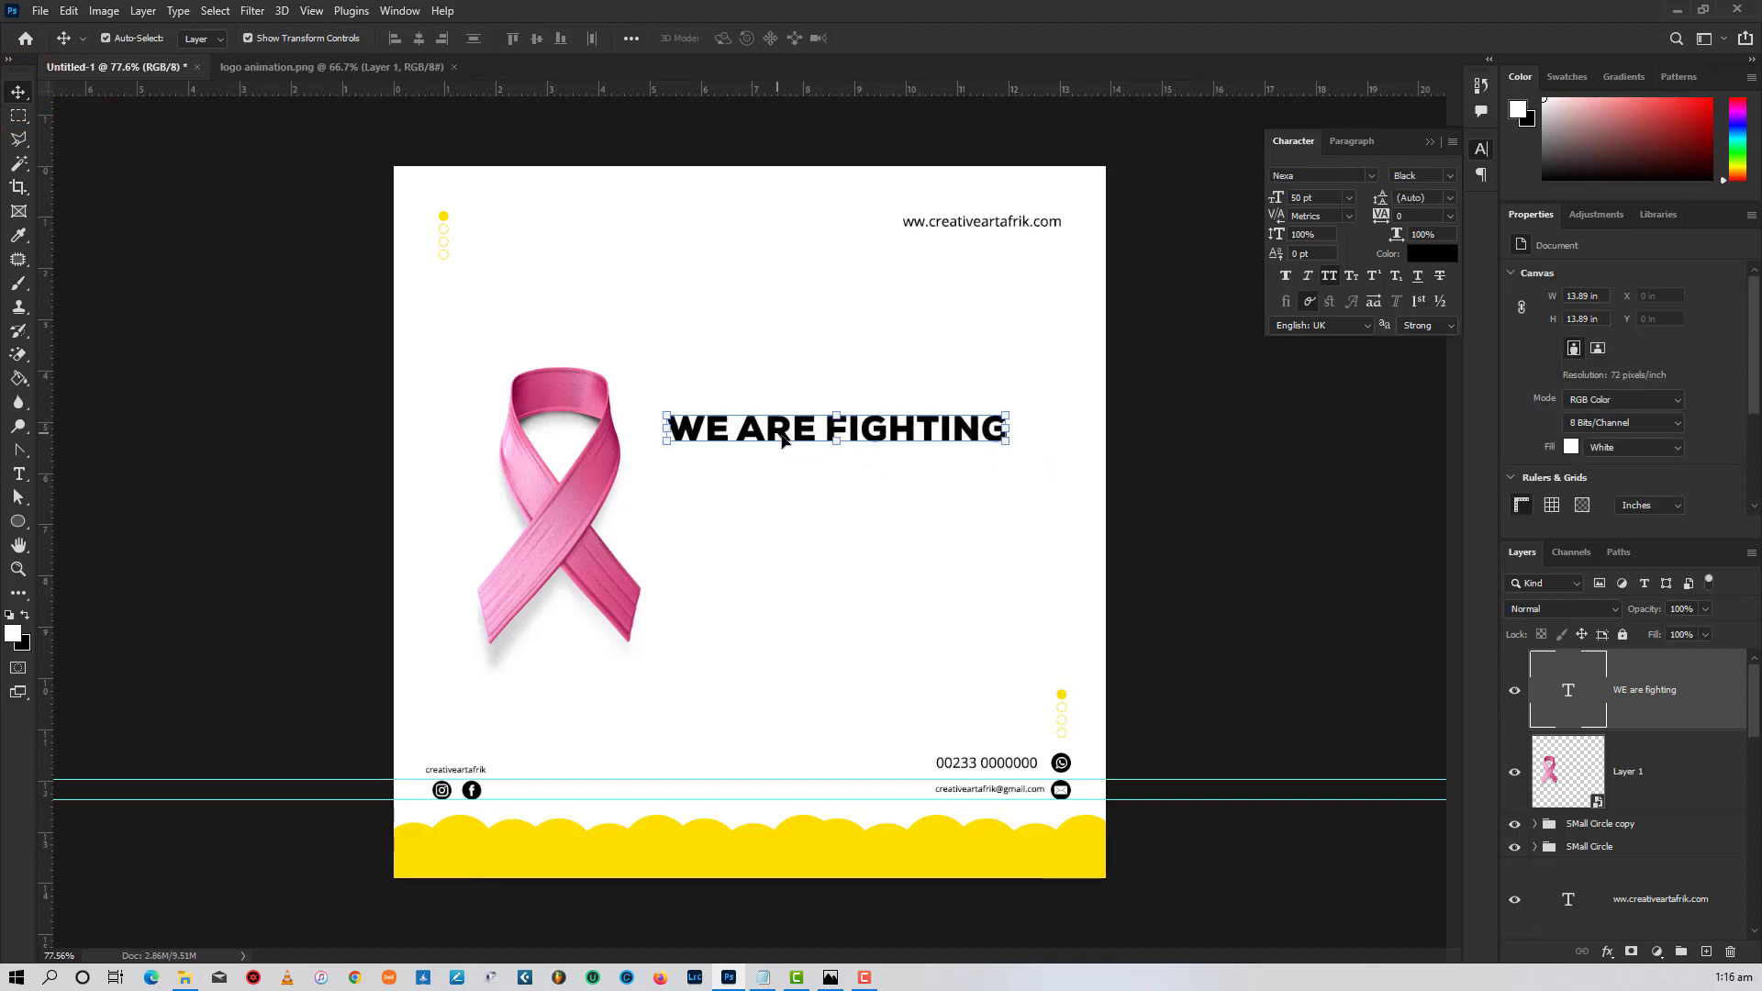
# - Break the heading into two lines before "FIGHTING" and set its size to 100 pt
pyautogui.doubleClick(788, 441)
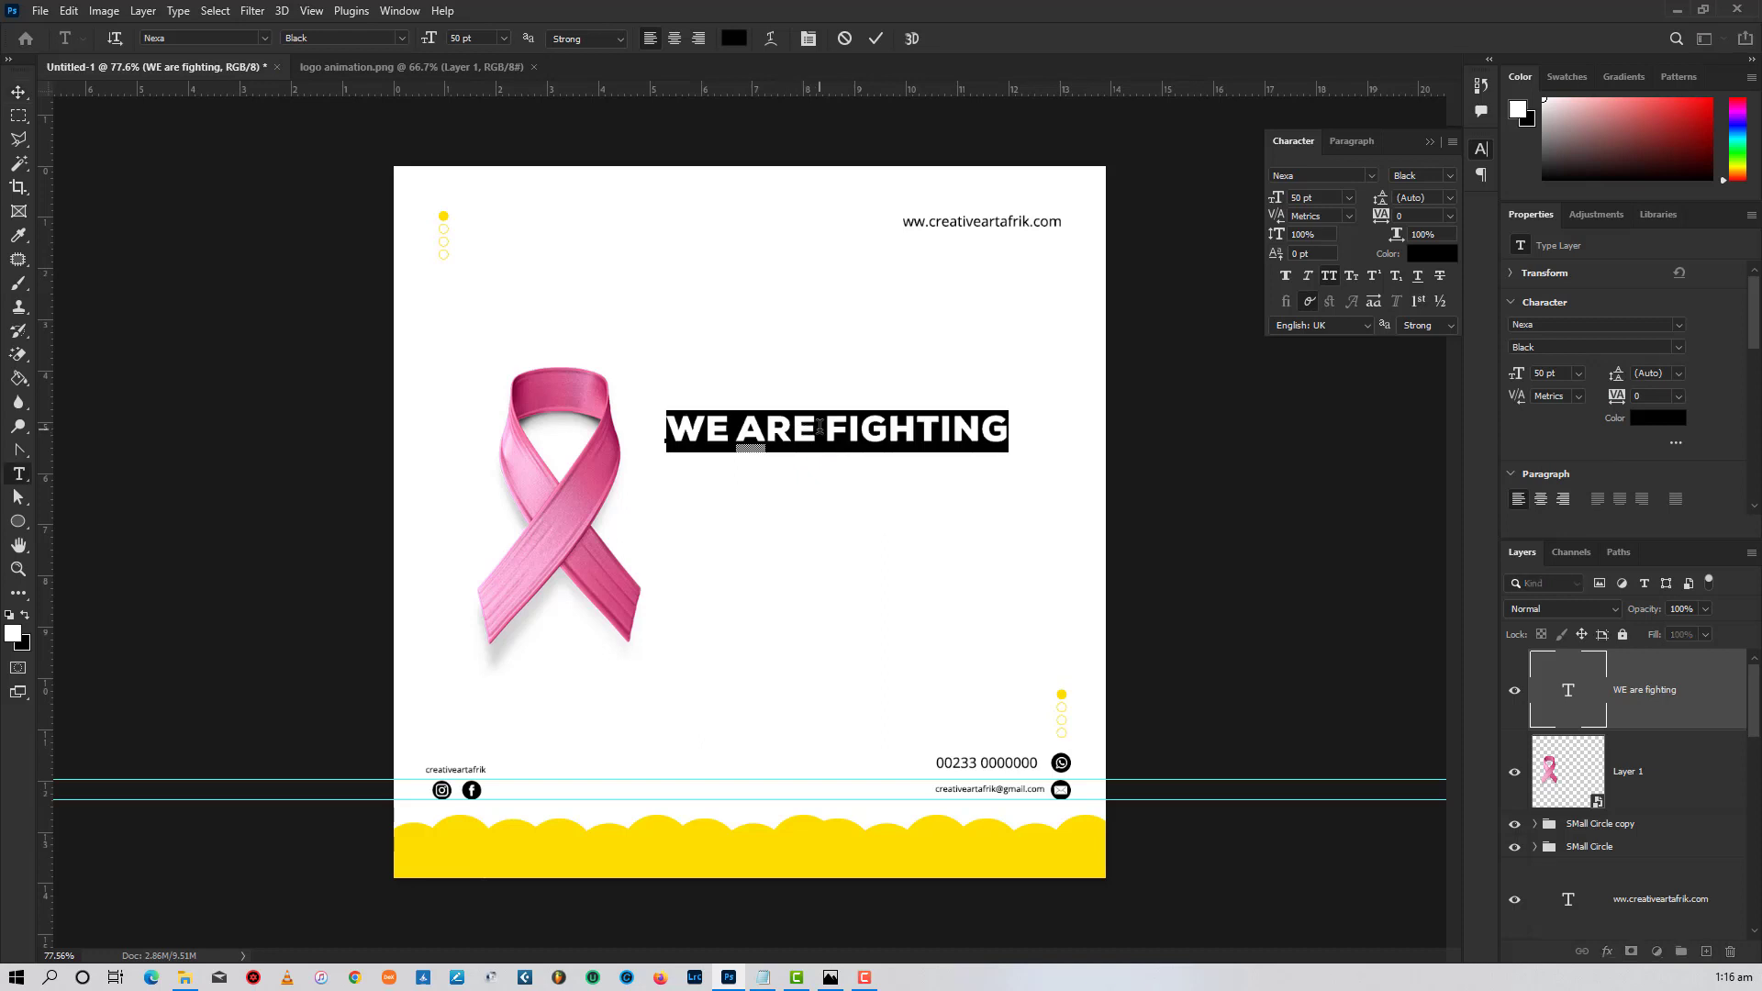
pyautogui.click(828, 426)
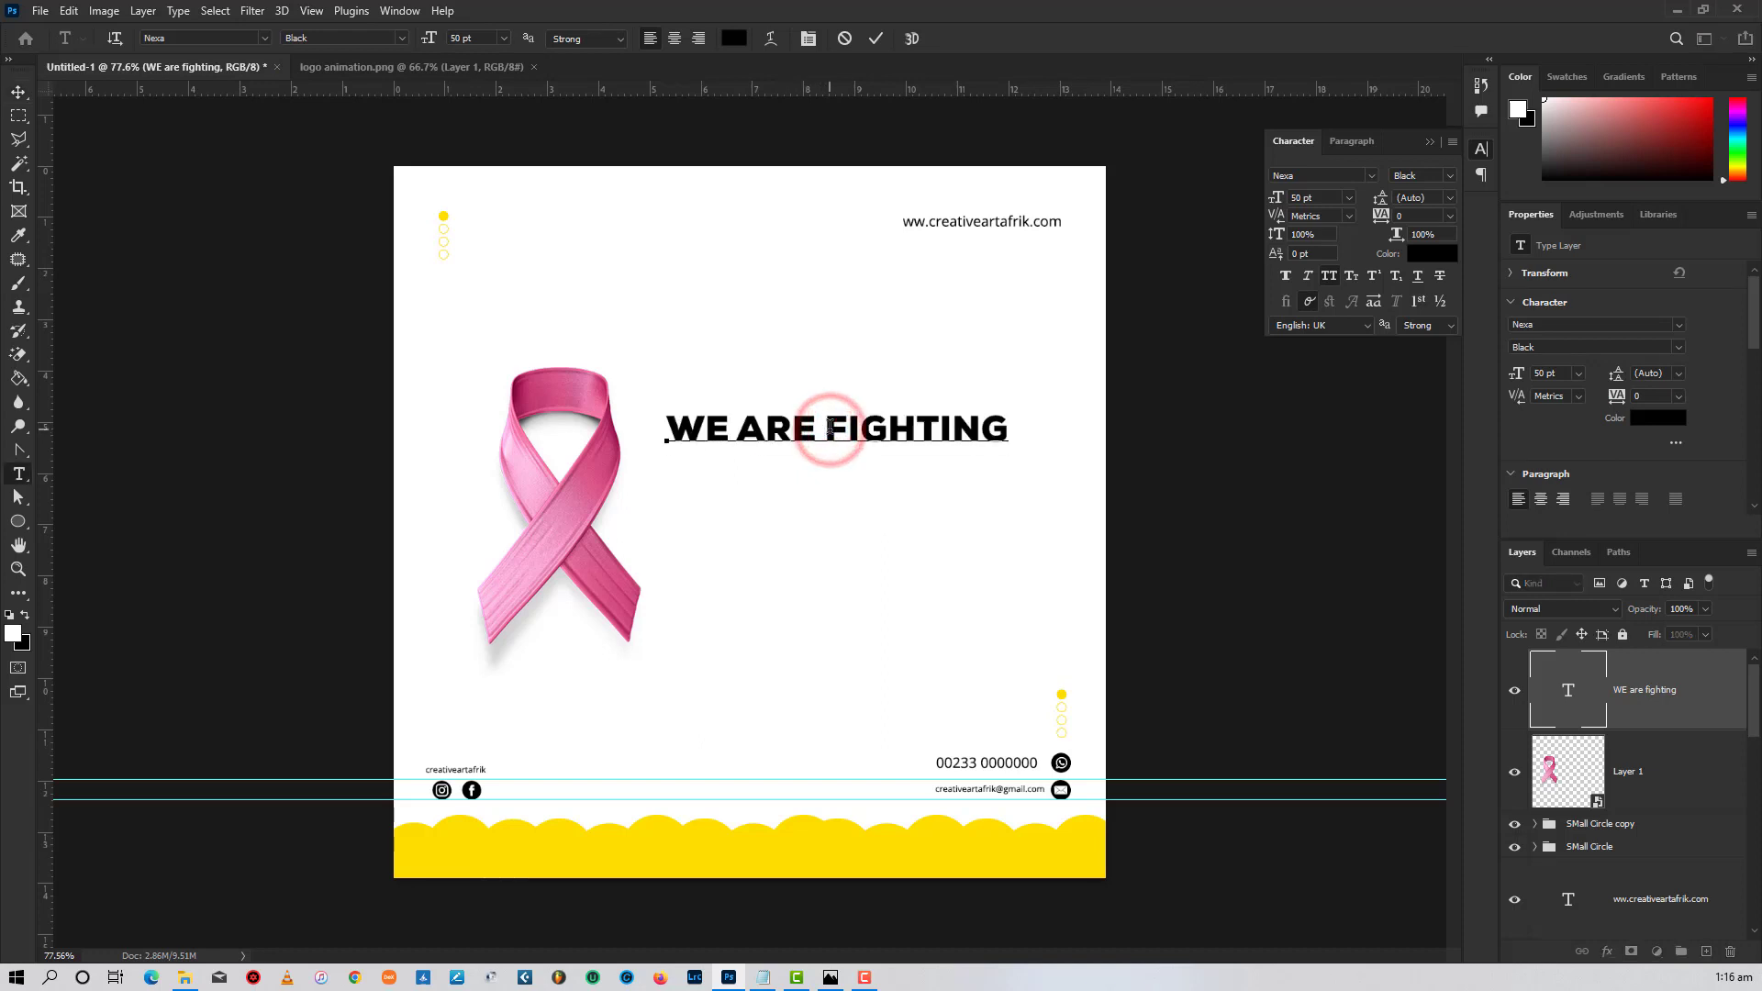
pyautogui.press('Return')
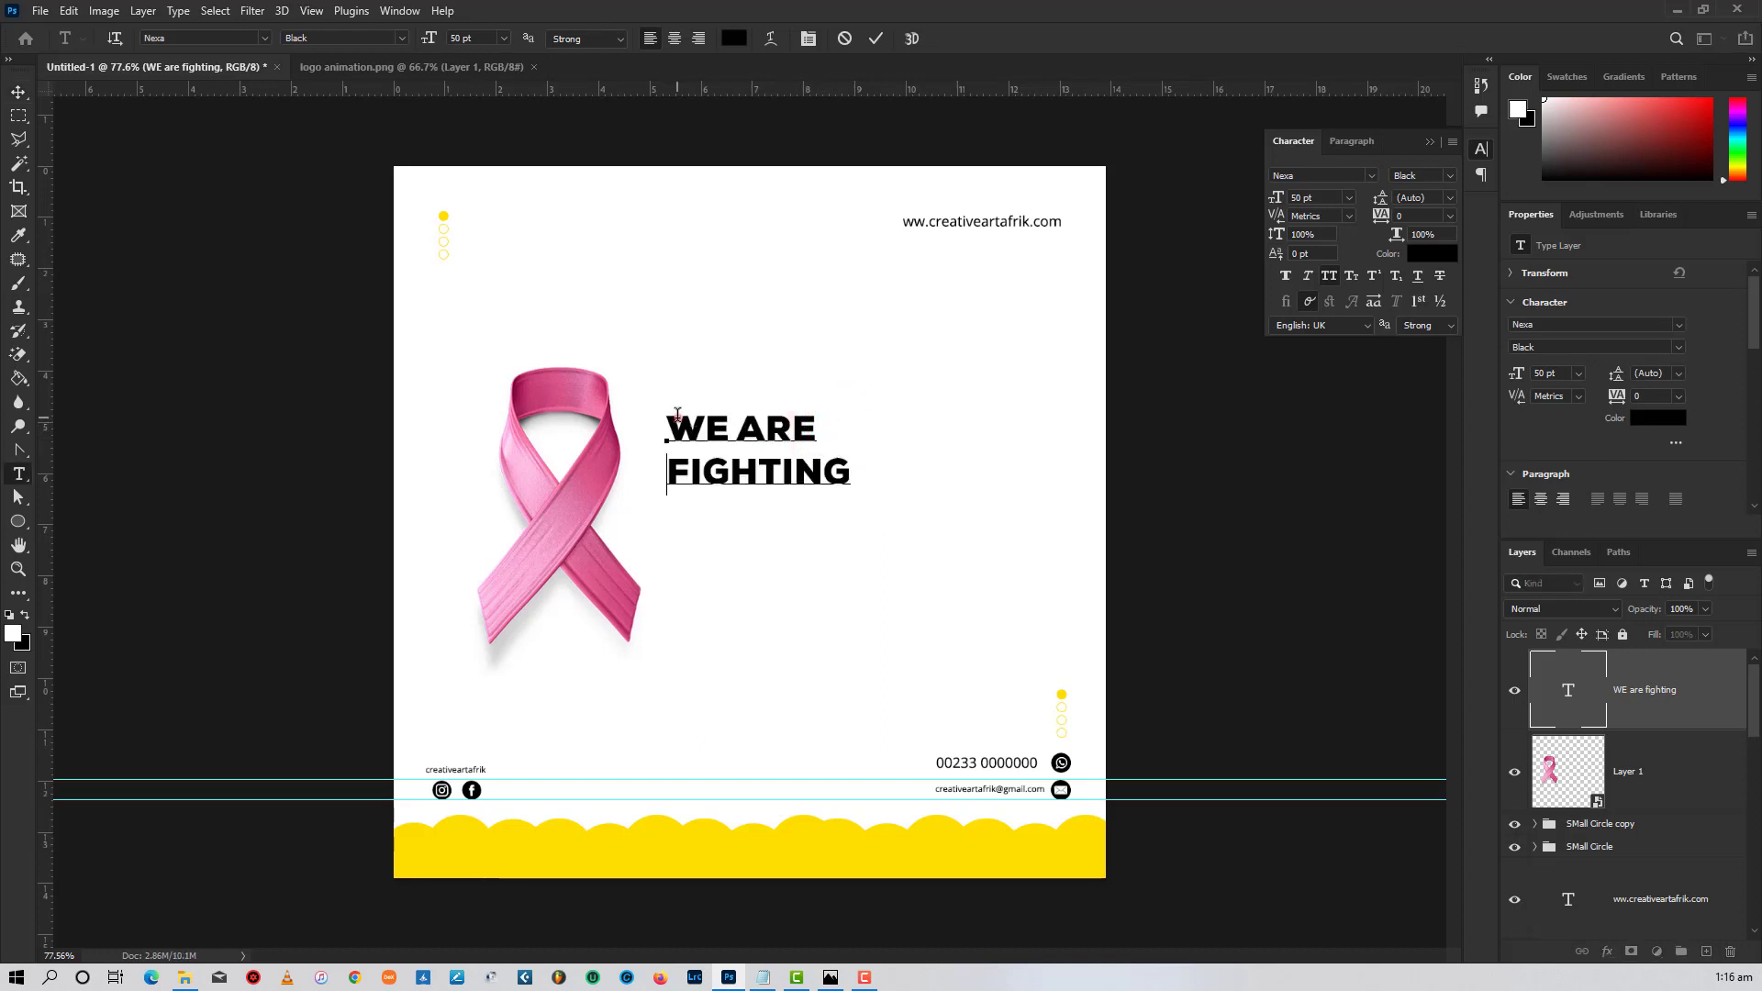
pyautogui.moveTo(677, 418); pyautogui.dragTo(888, 492)
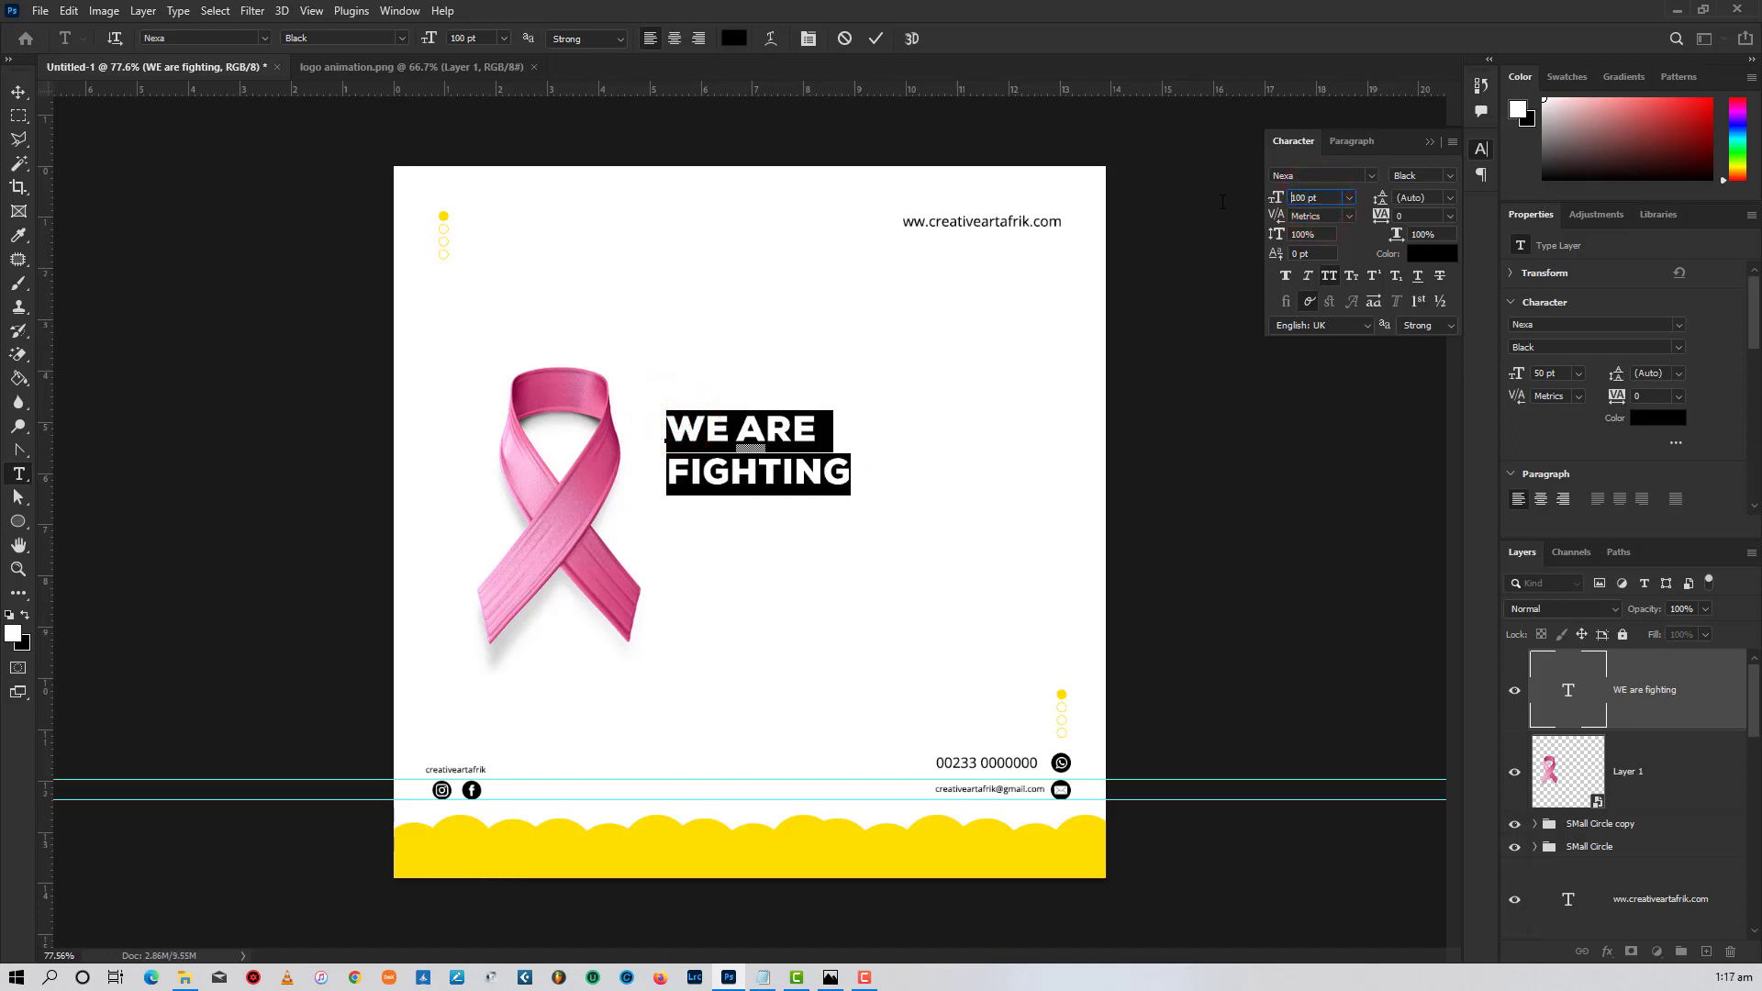
pyautogui.press('Return')
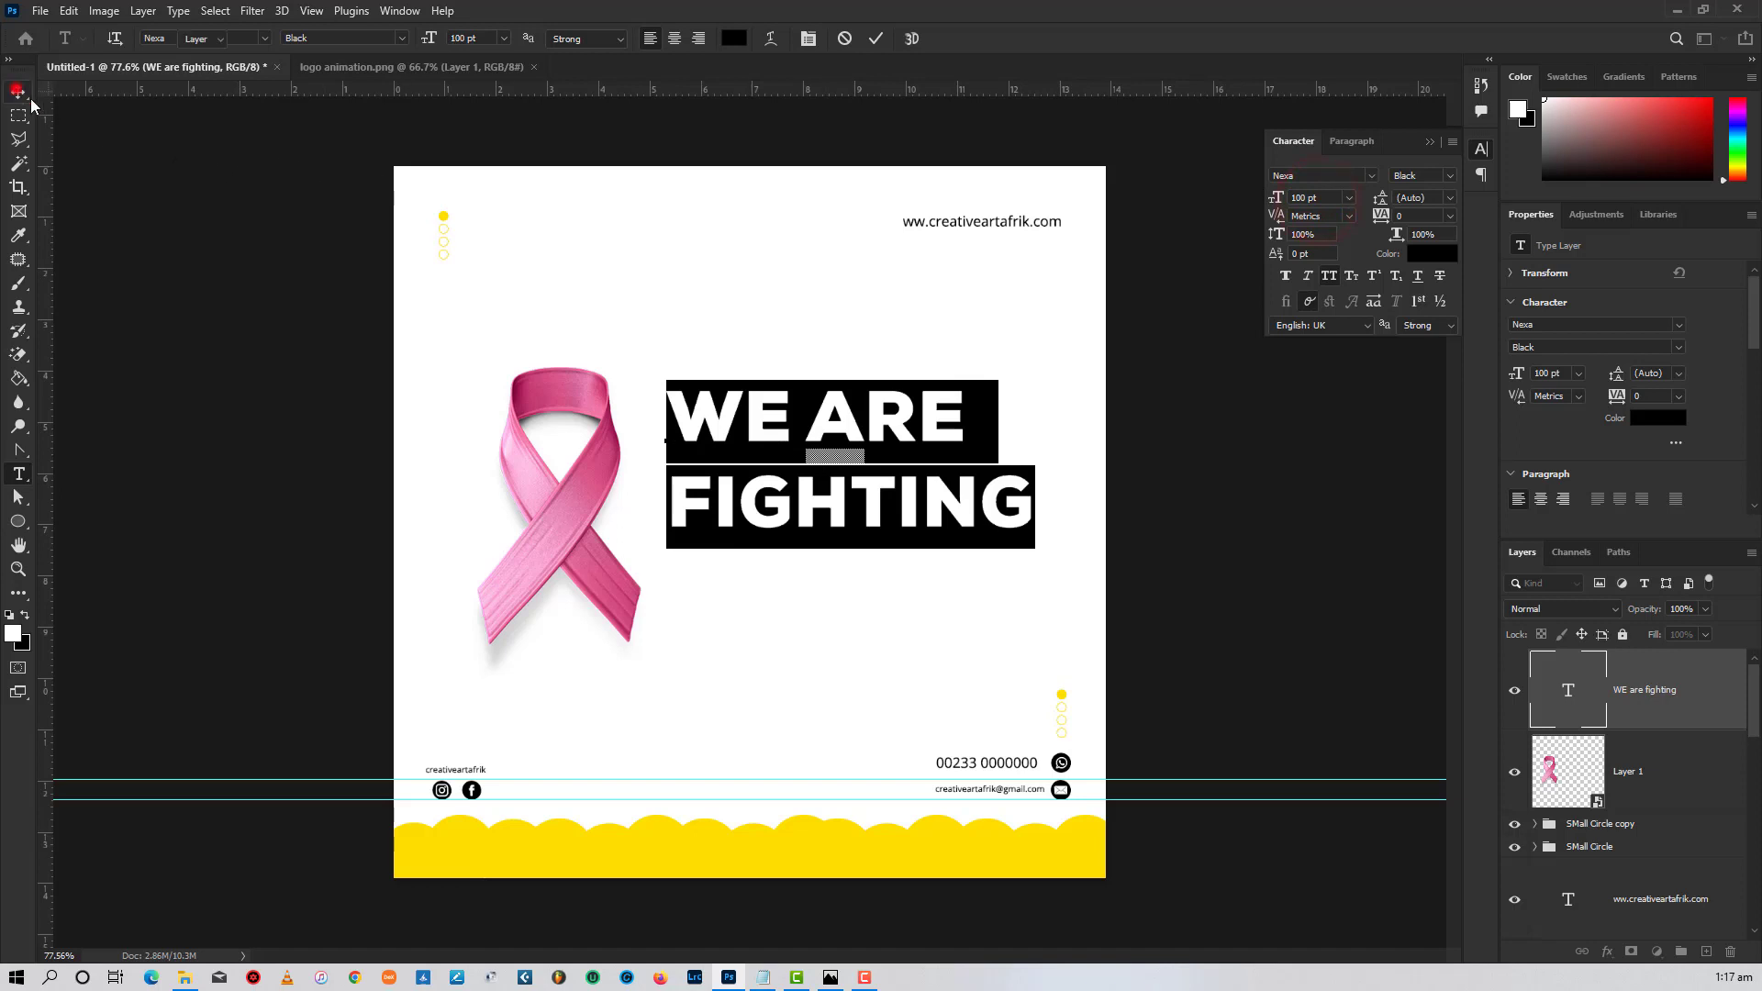
# - Tighten the two-line heading's leading to 90 pt
pyautogui.click(1449, 197)
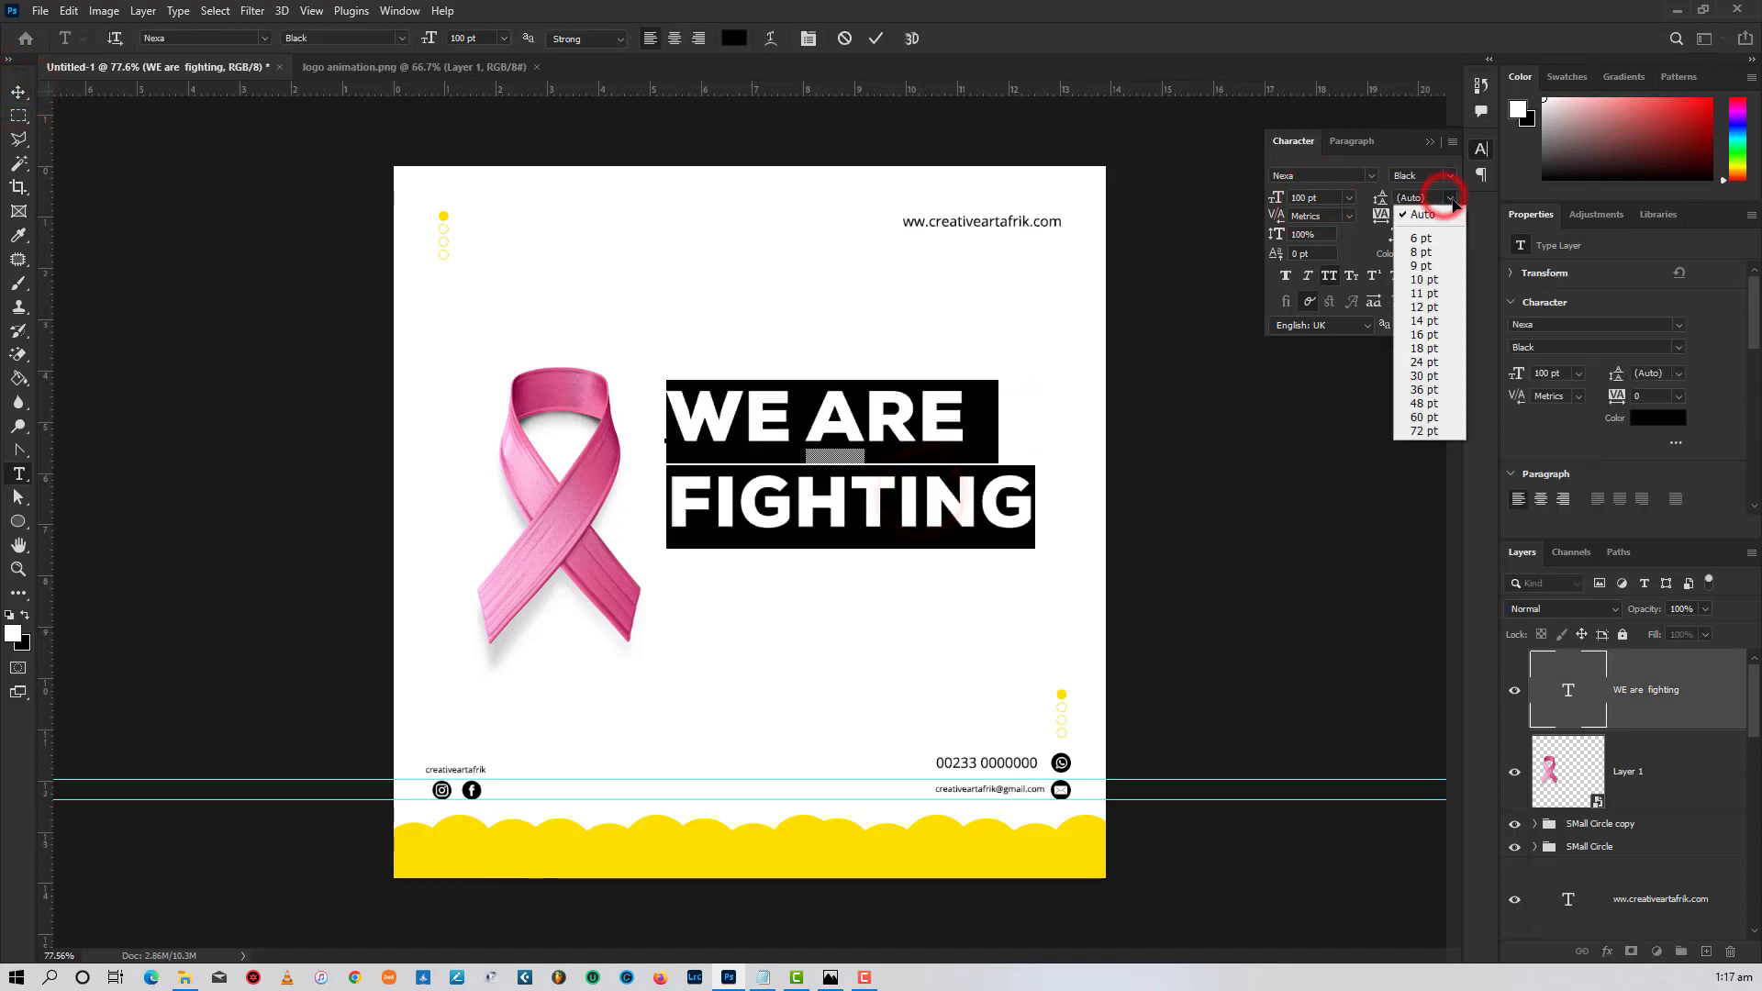
pyautogui.click(1429, 294)
pyautogui.moveTo(1384, 199); pyautogui.dragTo(1424, 213)
pyautogui.press('Return')
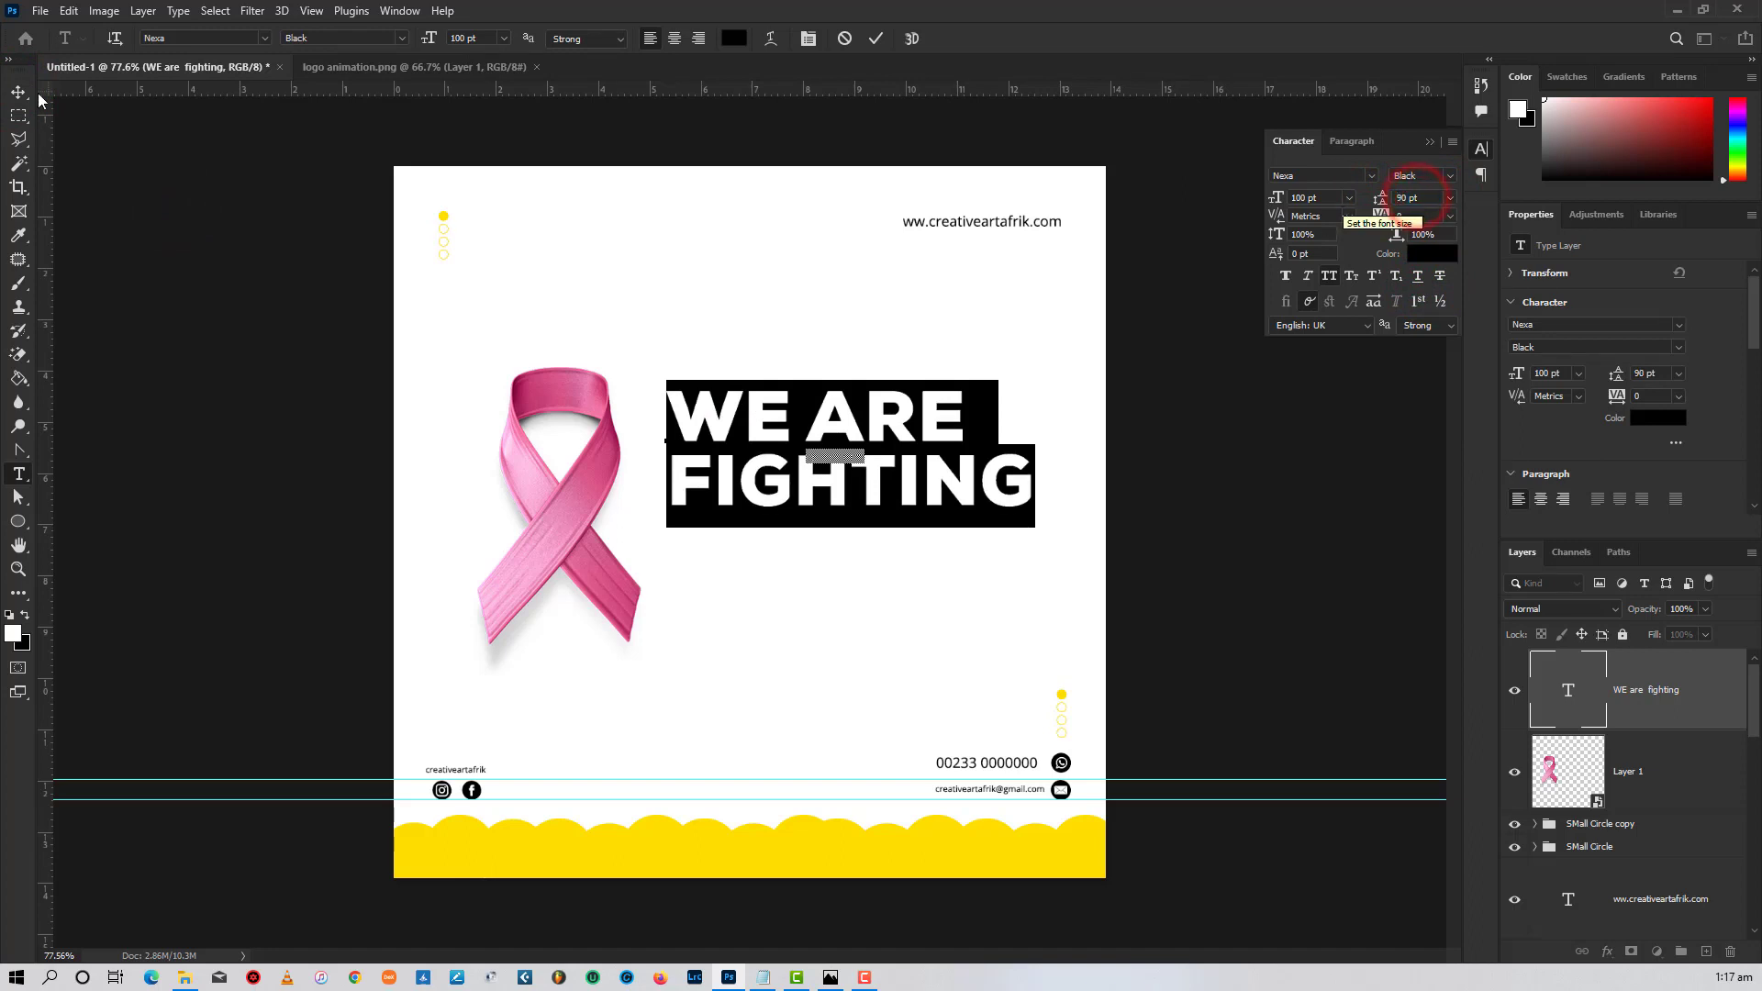
pyautogui.click(21, 92)
pyautogui.click(150, 237)
pyautogui.click(1195, 485)
pyautogui.click(1127, 510)
# - Add a separate text "cancer" and place it directly below the word "FIGHTING"
pyautogui.click(19, 470)
pyautogui.click(732, 602)
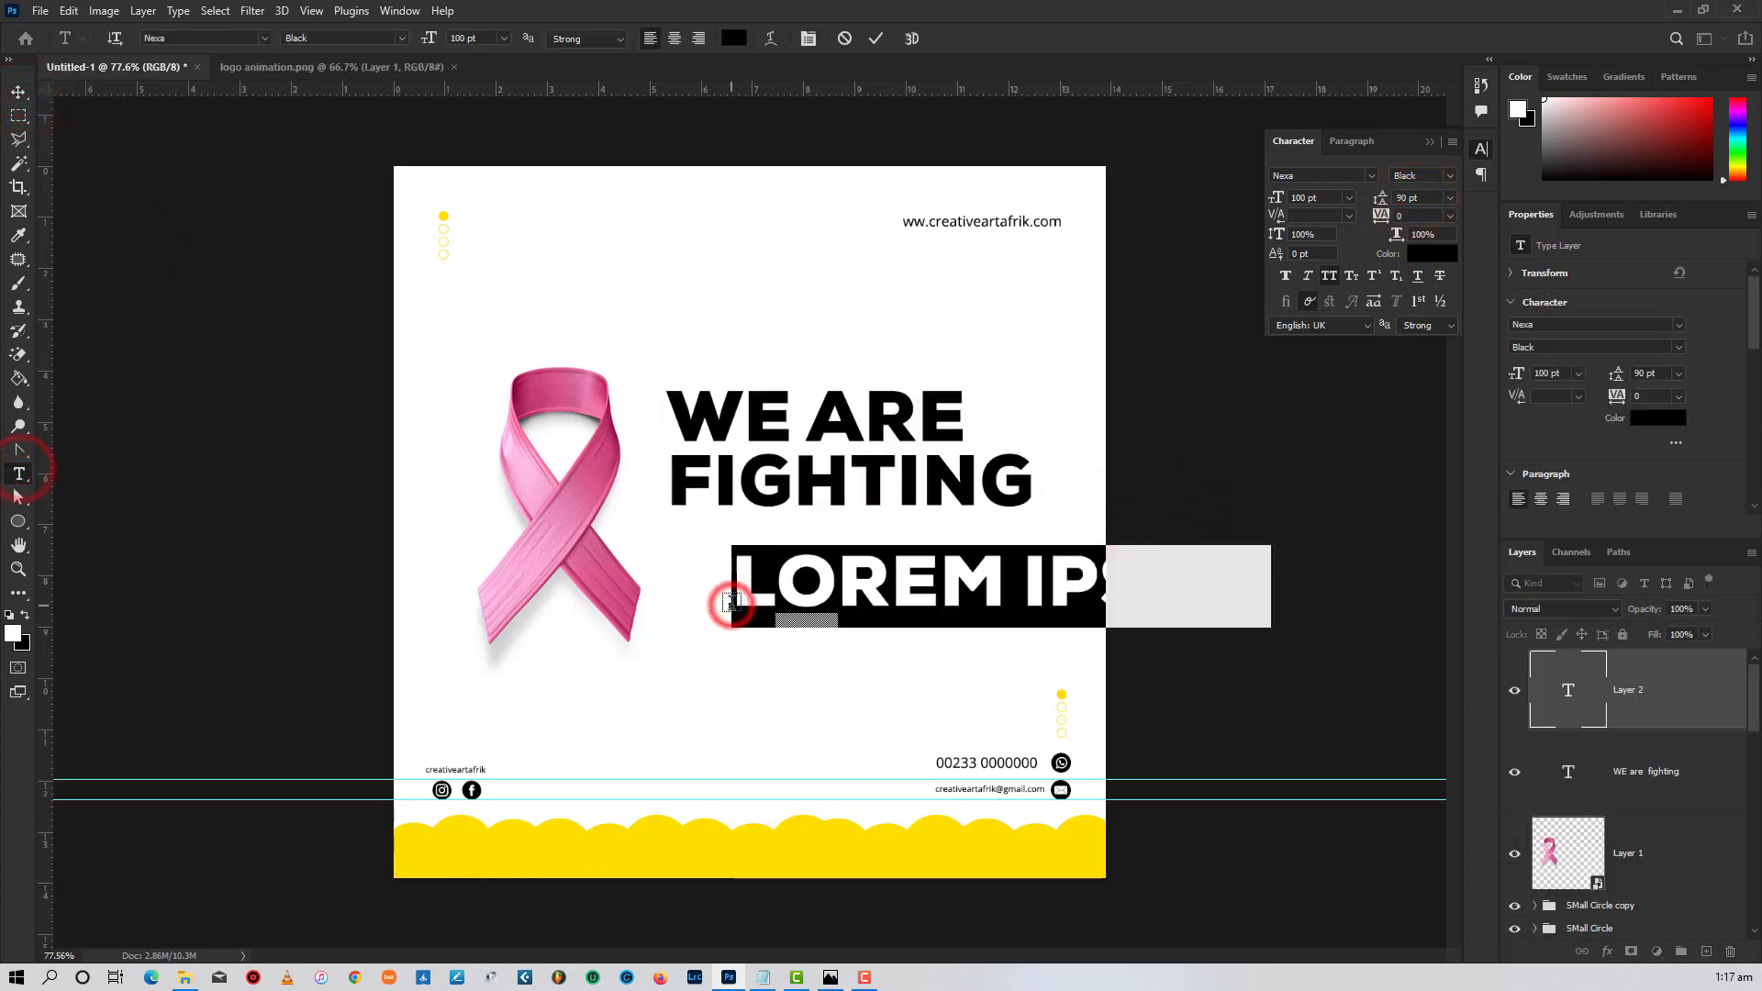
pyautogui.write('cancer')
pyautogui.click(20, 91)
pyautogui.moveTo(941, 600); pyautogui.dragTo(880, 574)
# - Set the size of the "CANCER" text to 120 pt
pyautogui.moveTo(1328, 199); pyautogui.dragTo(1274, 204)
pyautogui.write('120')
pyautogui.press('Return')
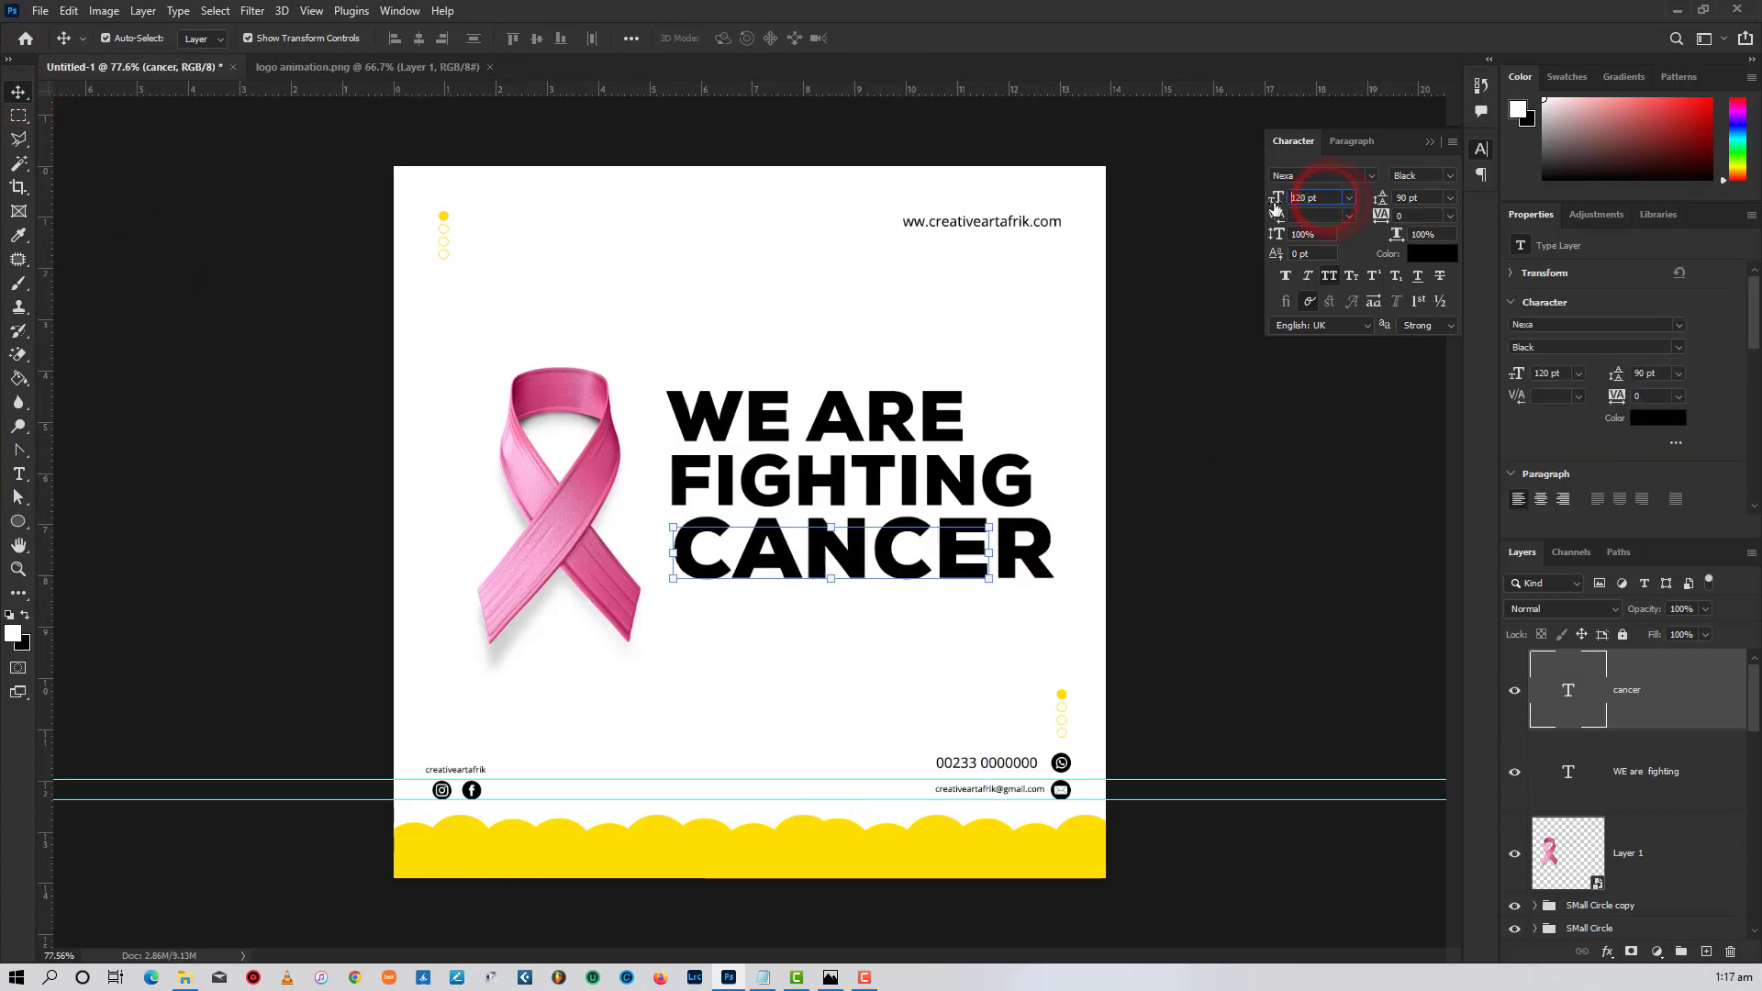
pyautogui.click(260, 223)
# - Align the left edges of the "CANCER" text and the two-line heading
pyautogui.moveTo(718, 354); pyautogui.dragTo(927, 573)
pyautogui.click(395, 39)
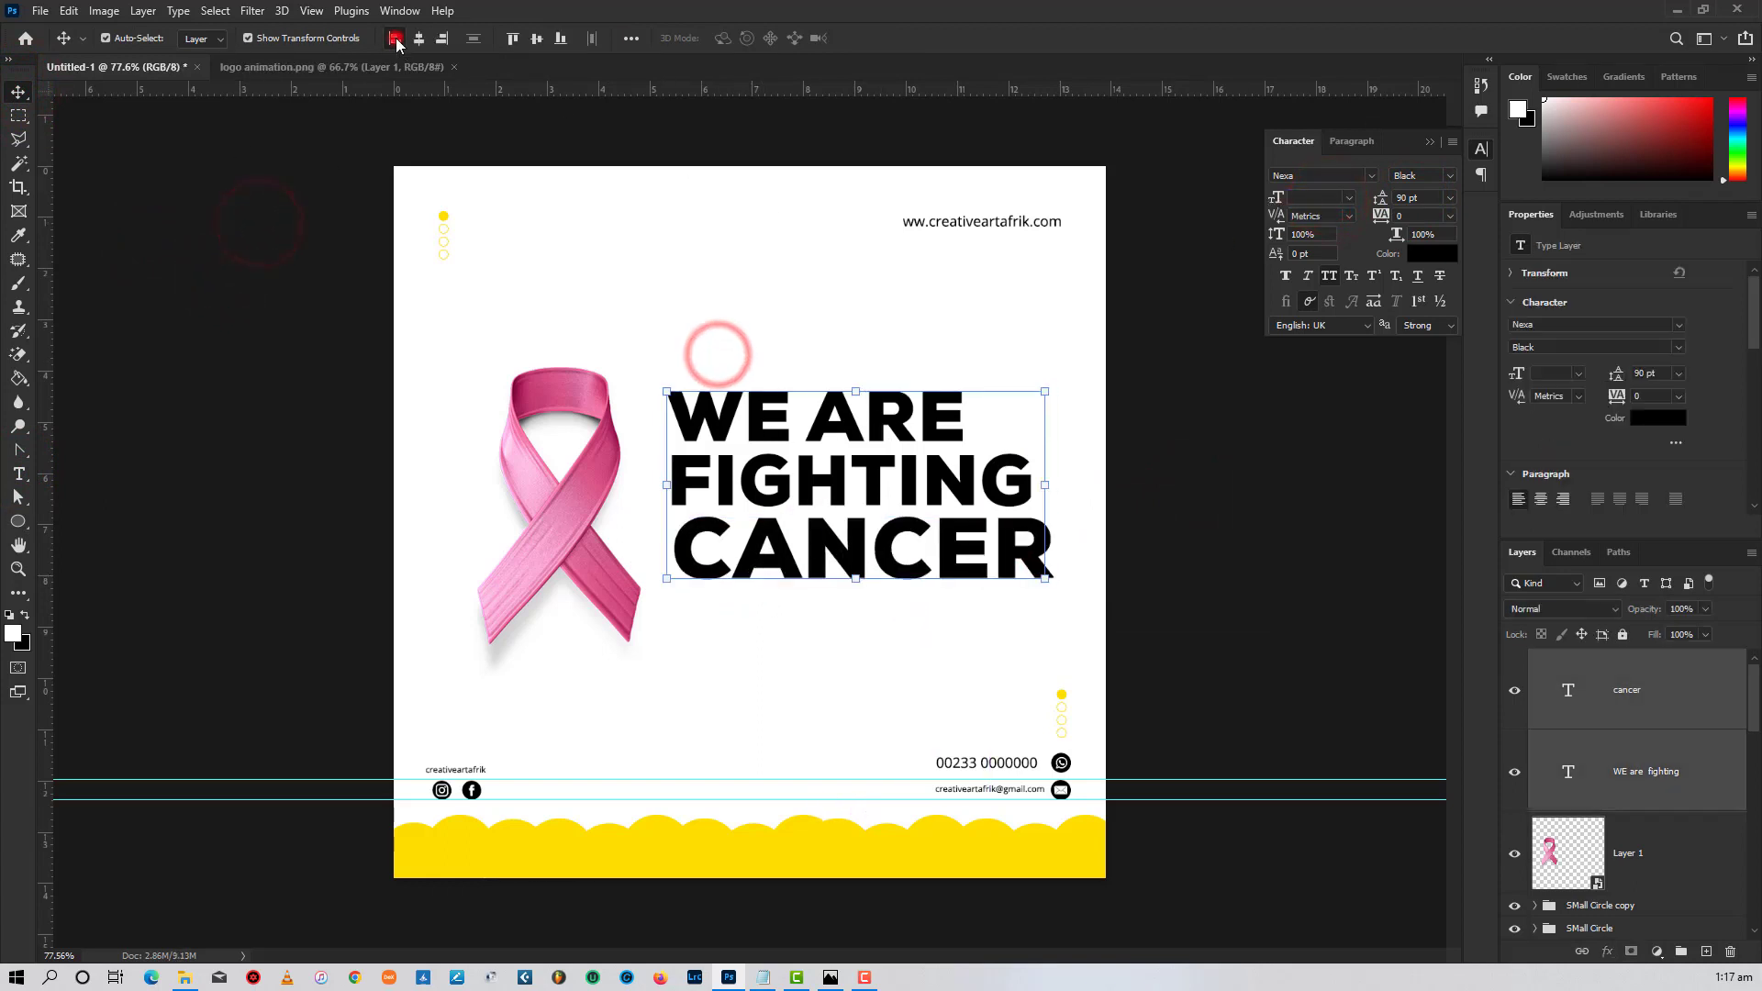
pyautogui.click(666, 267)
pyautogui.scroll(-3, 1604, 764)
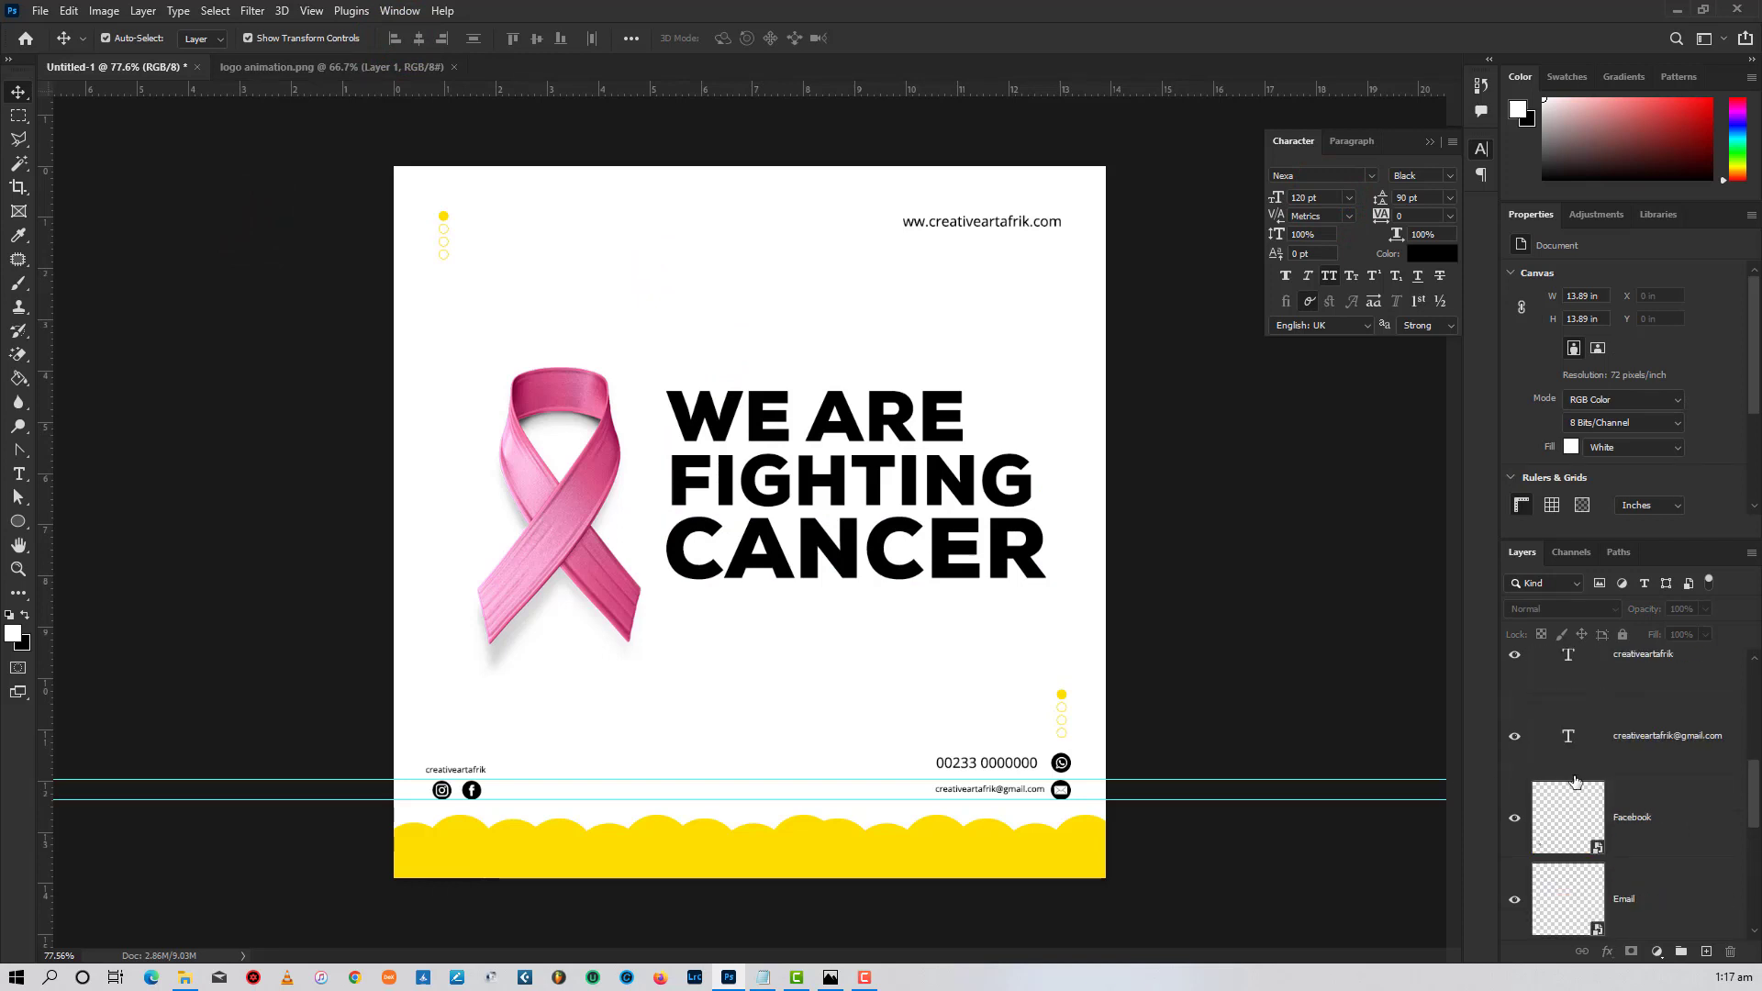
# - Group the pink ribbon with the "WE ARE FIGHTING" and "CANCER" texts and name the group "Main"
pyautogui.moveTo(680, 362); pyautogui.dragTo(1015, 610)
pyautogui.moveTo(459, 337); pyautogui.dragTo(1040, 637)
pyautogui.hotkey('ctrl', 'g')
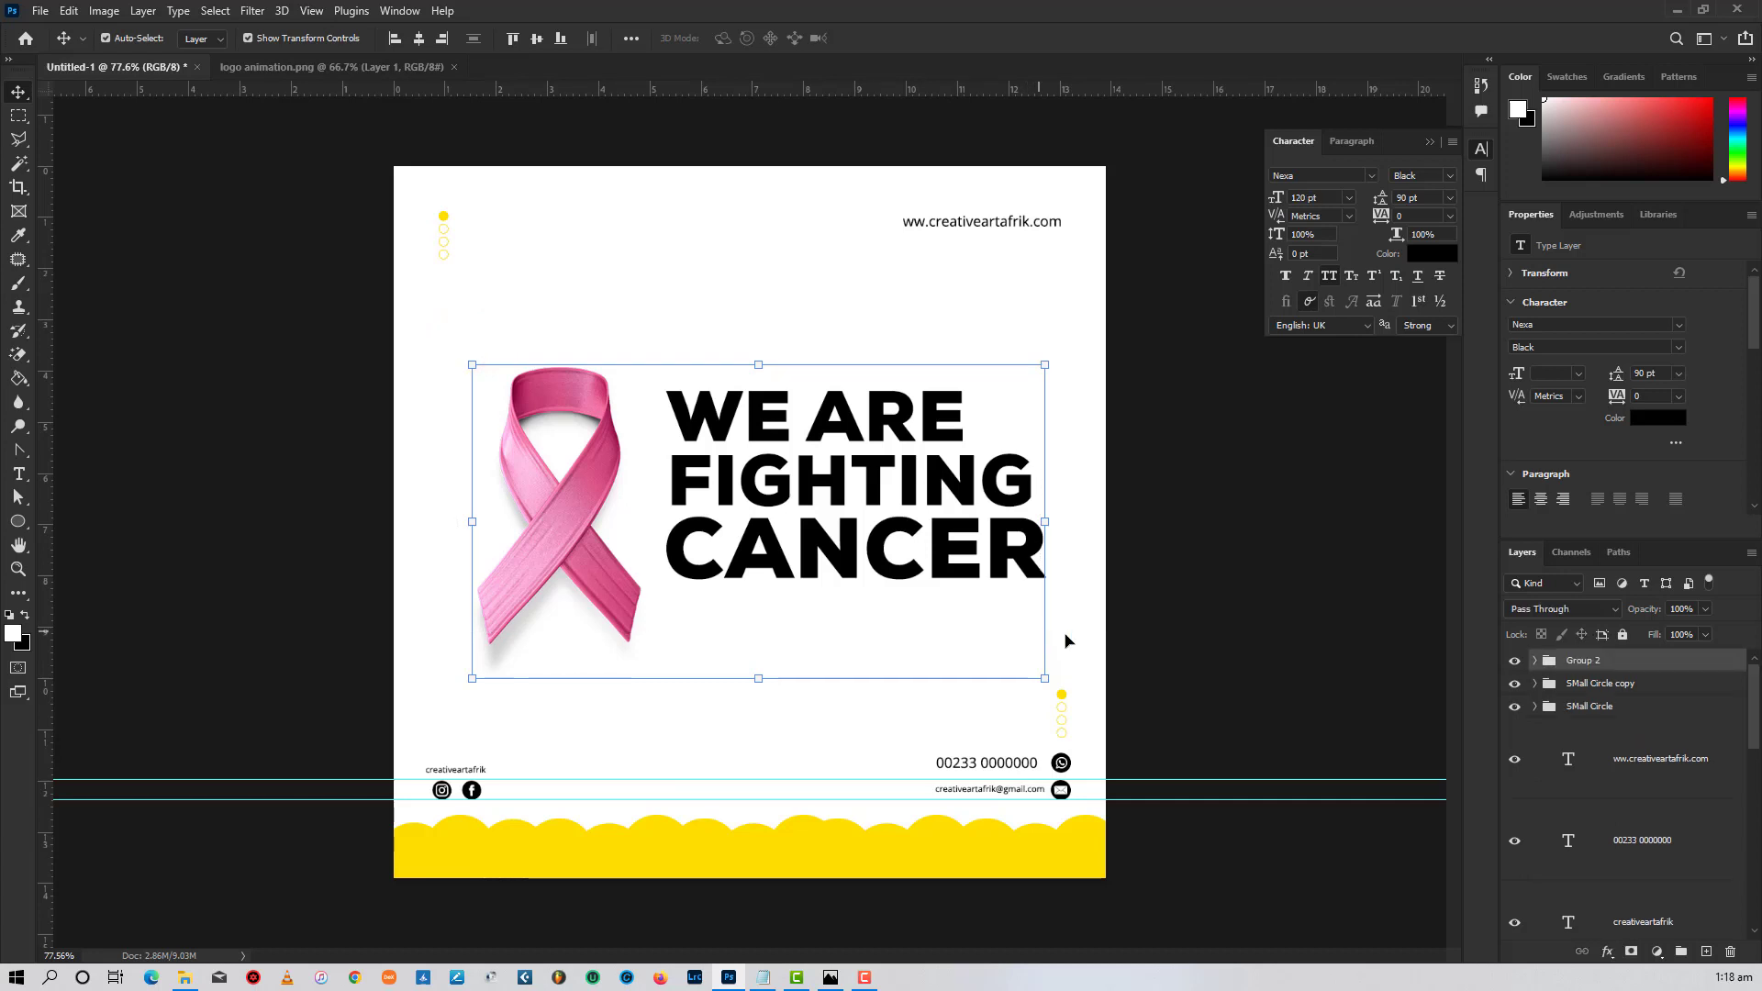
pyautogui.doubleClick(1582, 659)
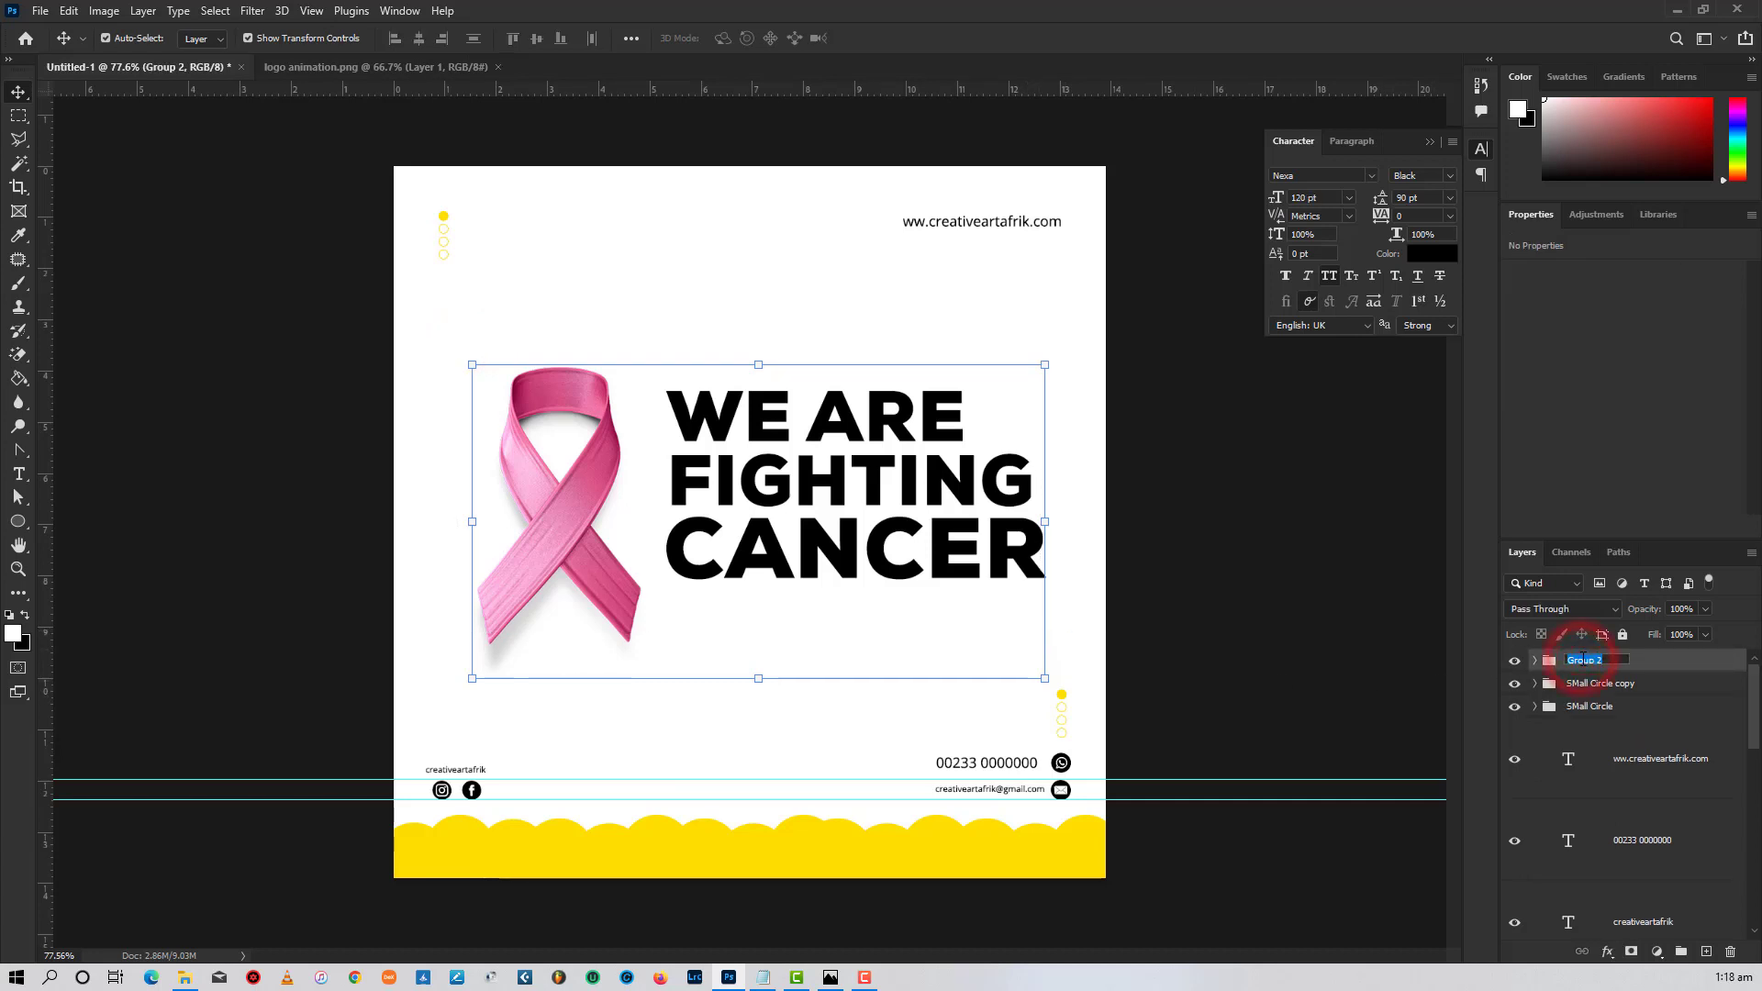
pyautogui.write('Main')
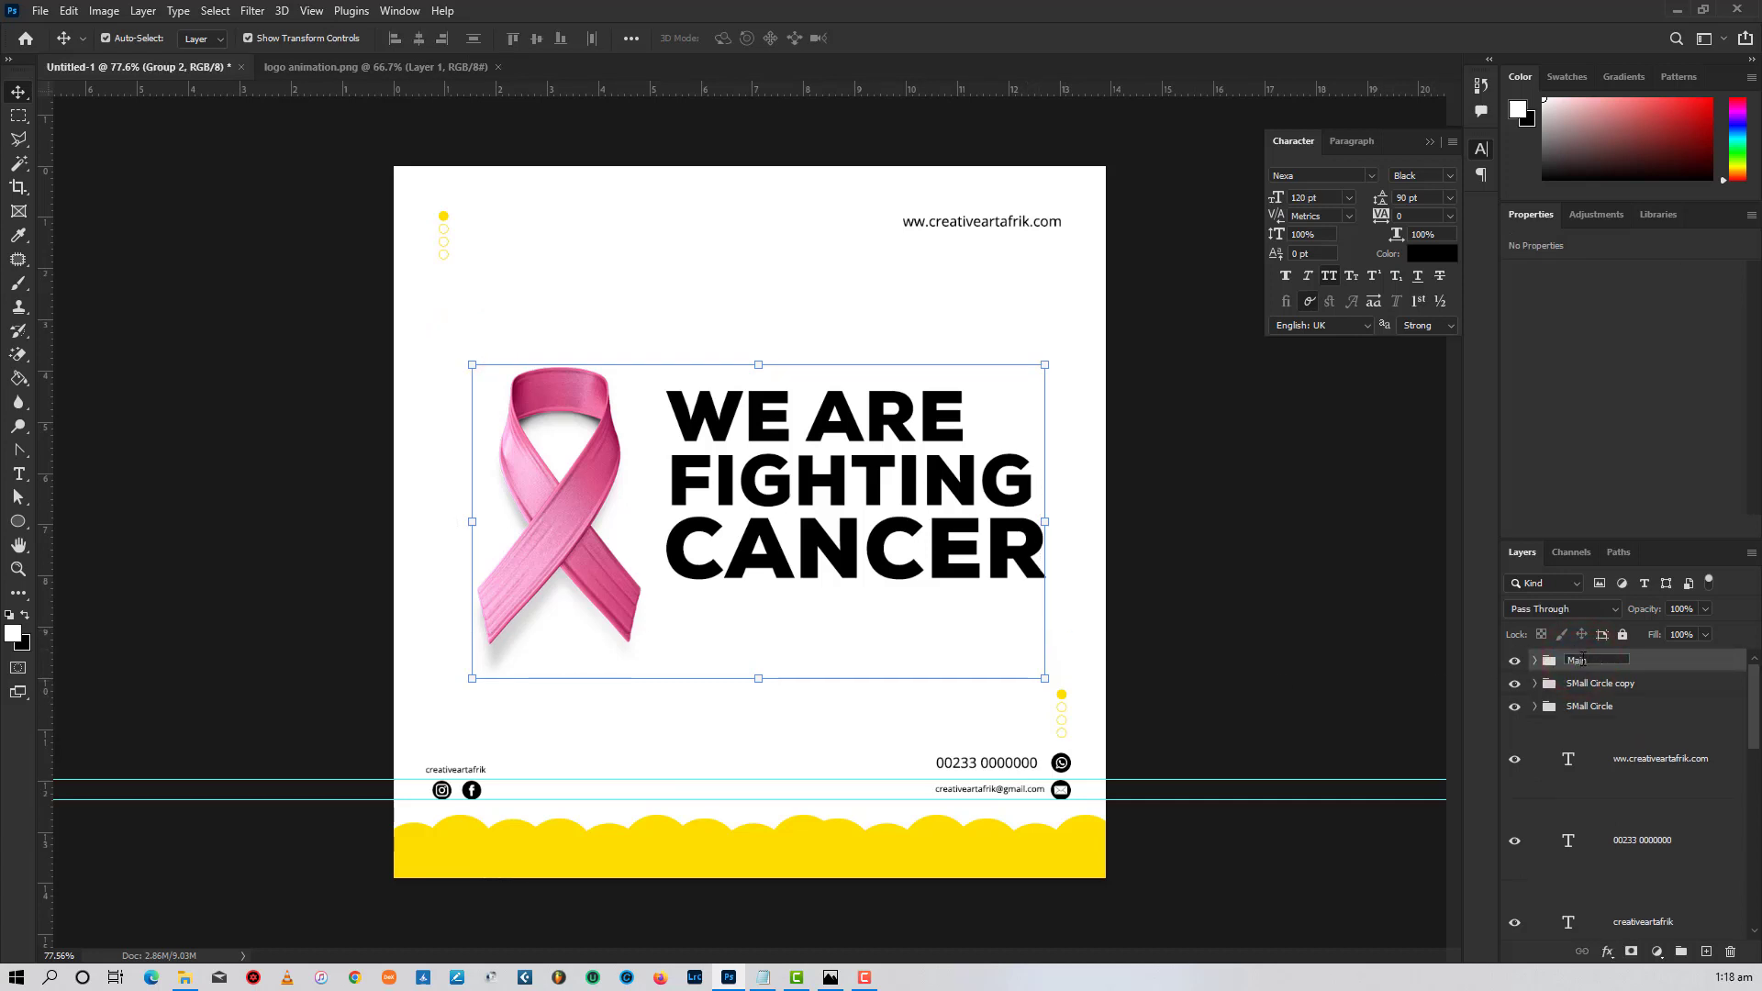
pyautogui.click(1334, 604)
# - Nudge the creativeartafrik text so its left edge lines up with the Instagram icon below it
pyautogui.moveTo(365, 806); pyautogui.dragTo(376, 805)
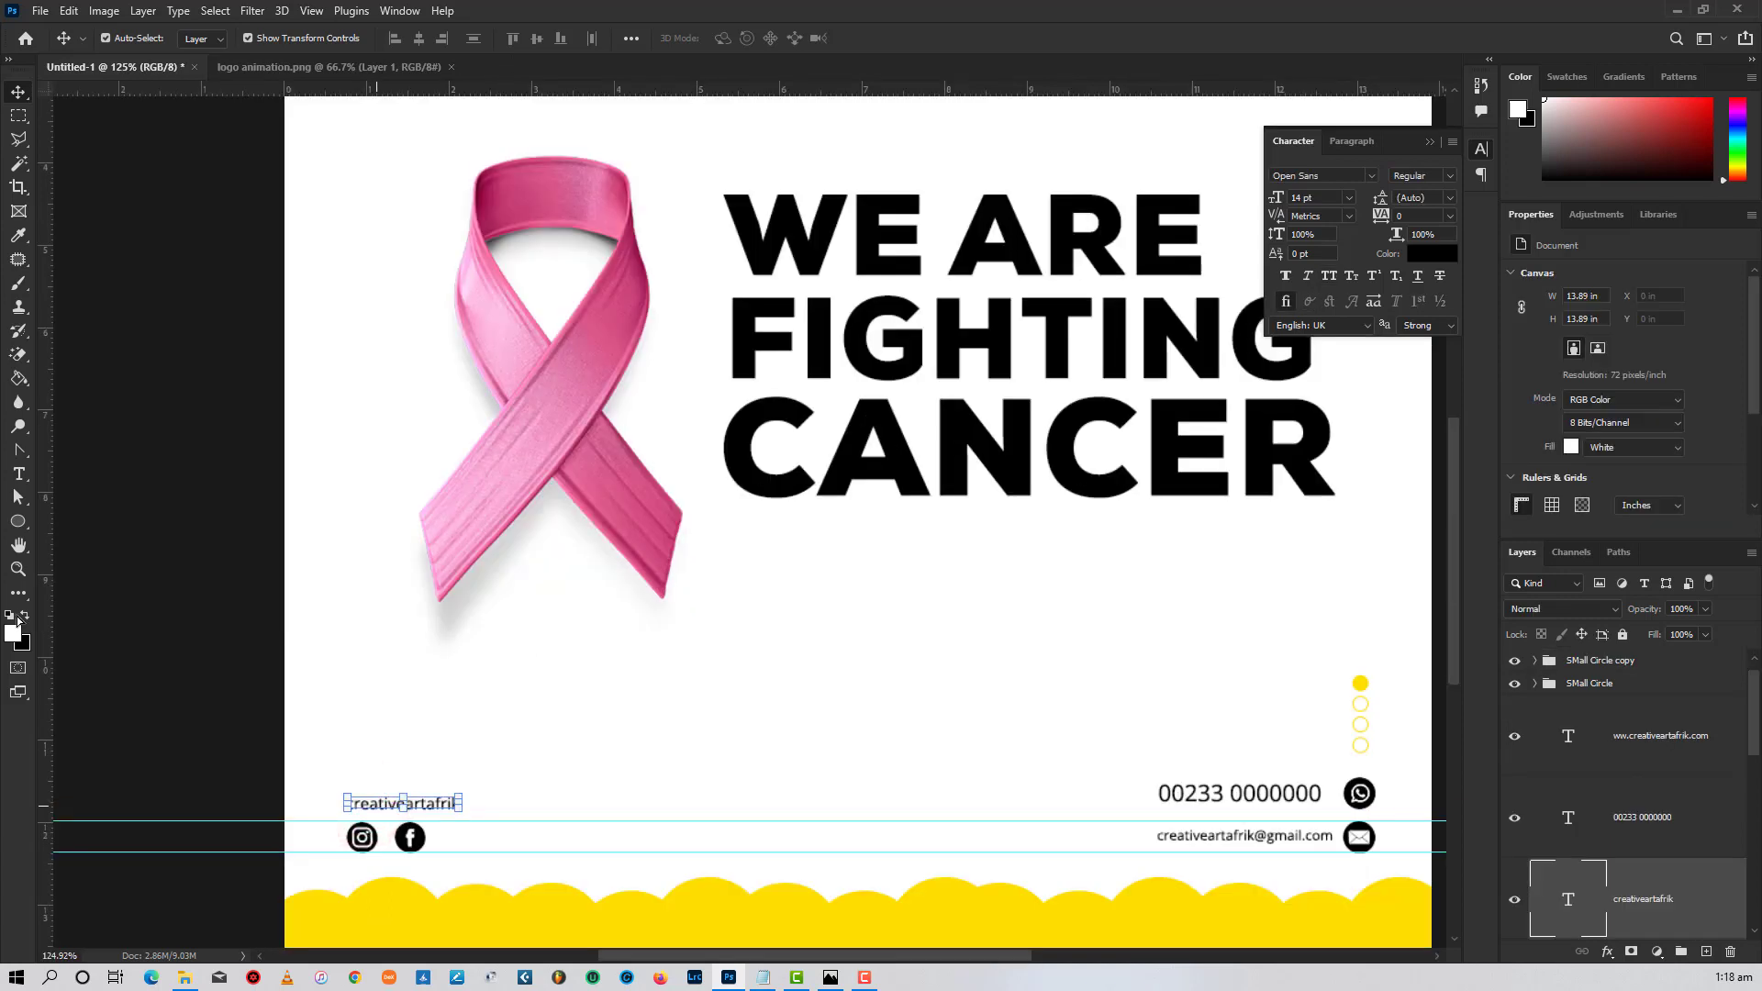
pyautogui.click(150, 634)
pyautogui.scroll(-2, 361, 728)
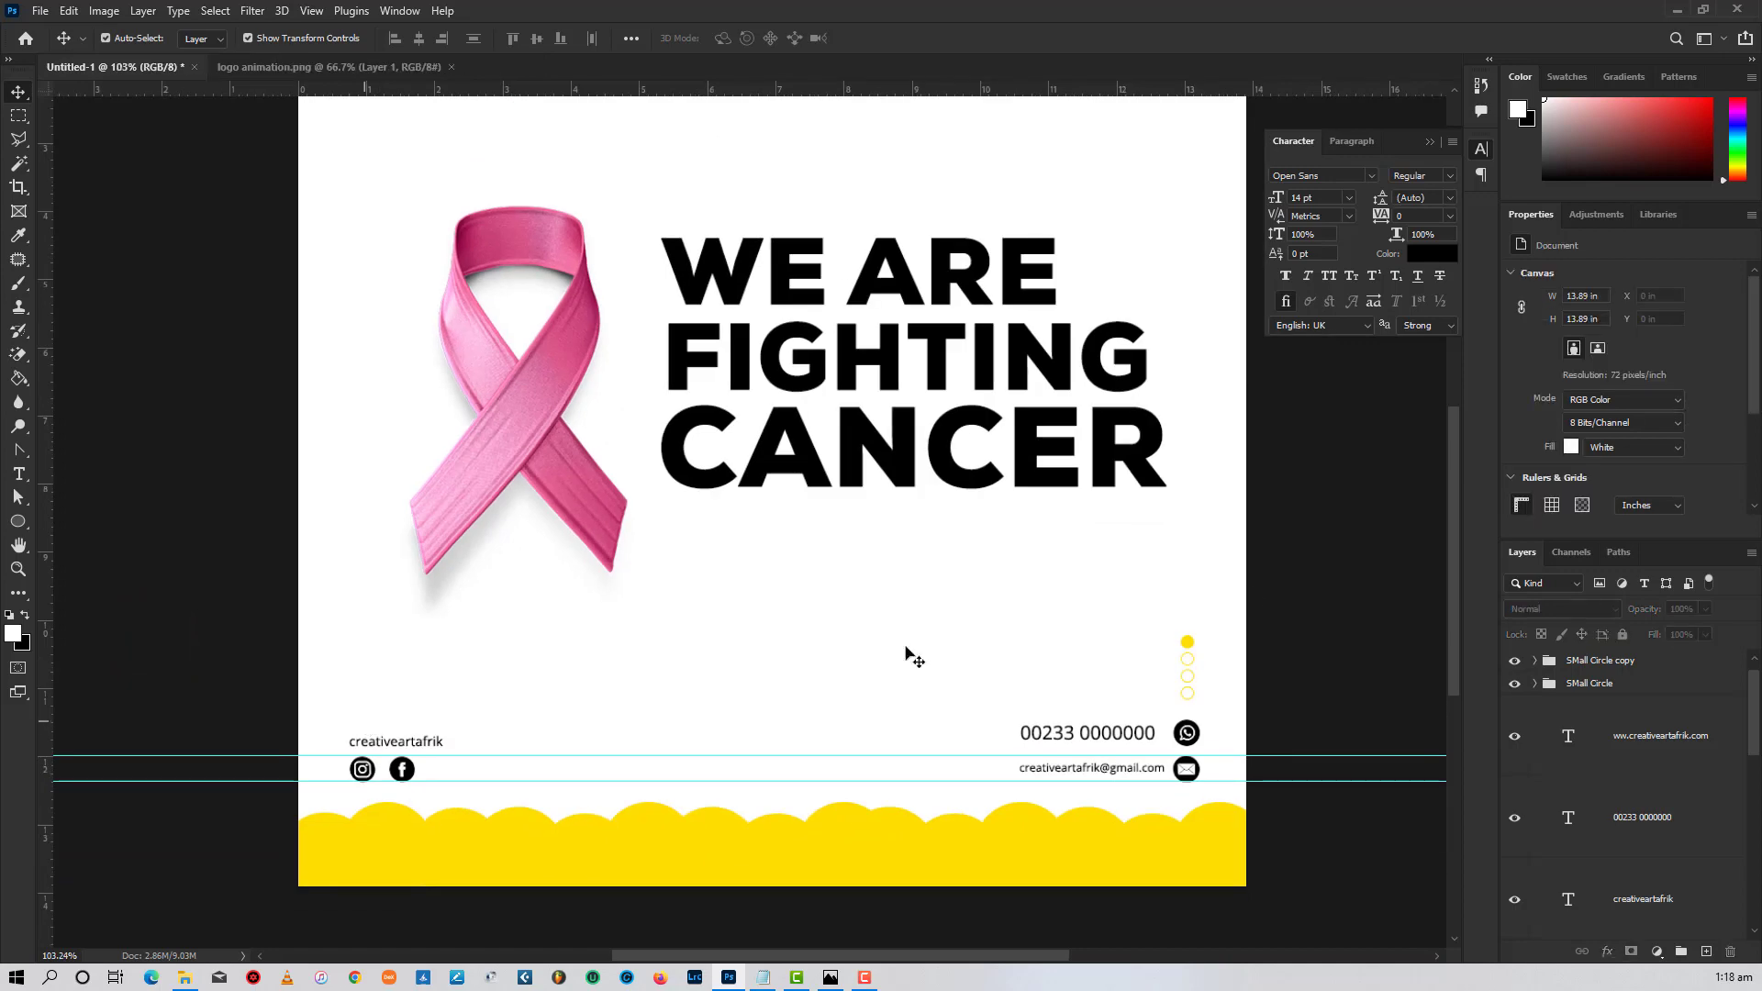
pyautogui.scroll(-1, 1303, 798)
# - Group the contact texts and social icons above the scalloped border and name the group "Social Media"
pyautogui.click(1122, 776)
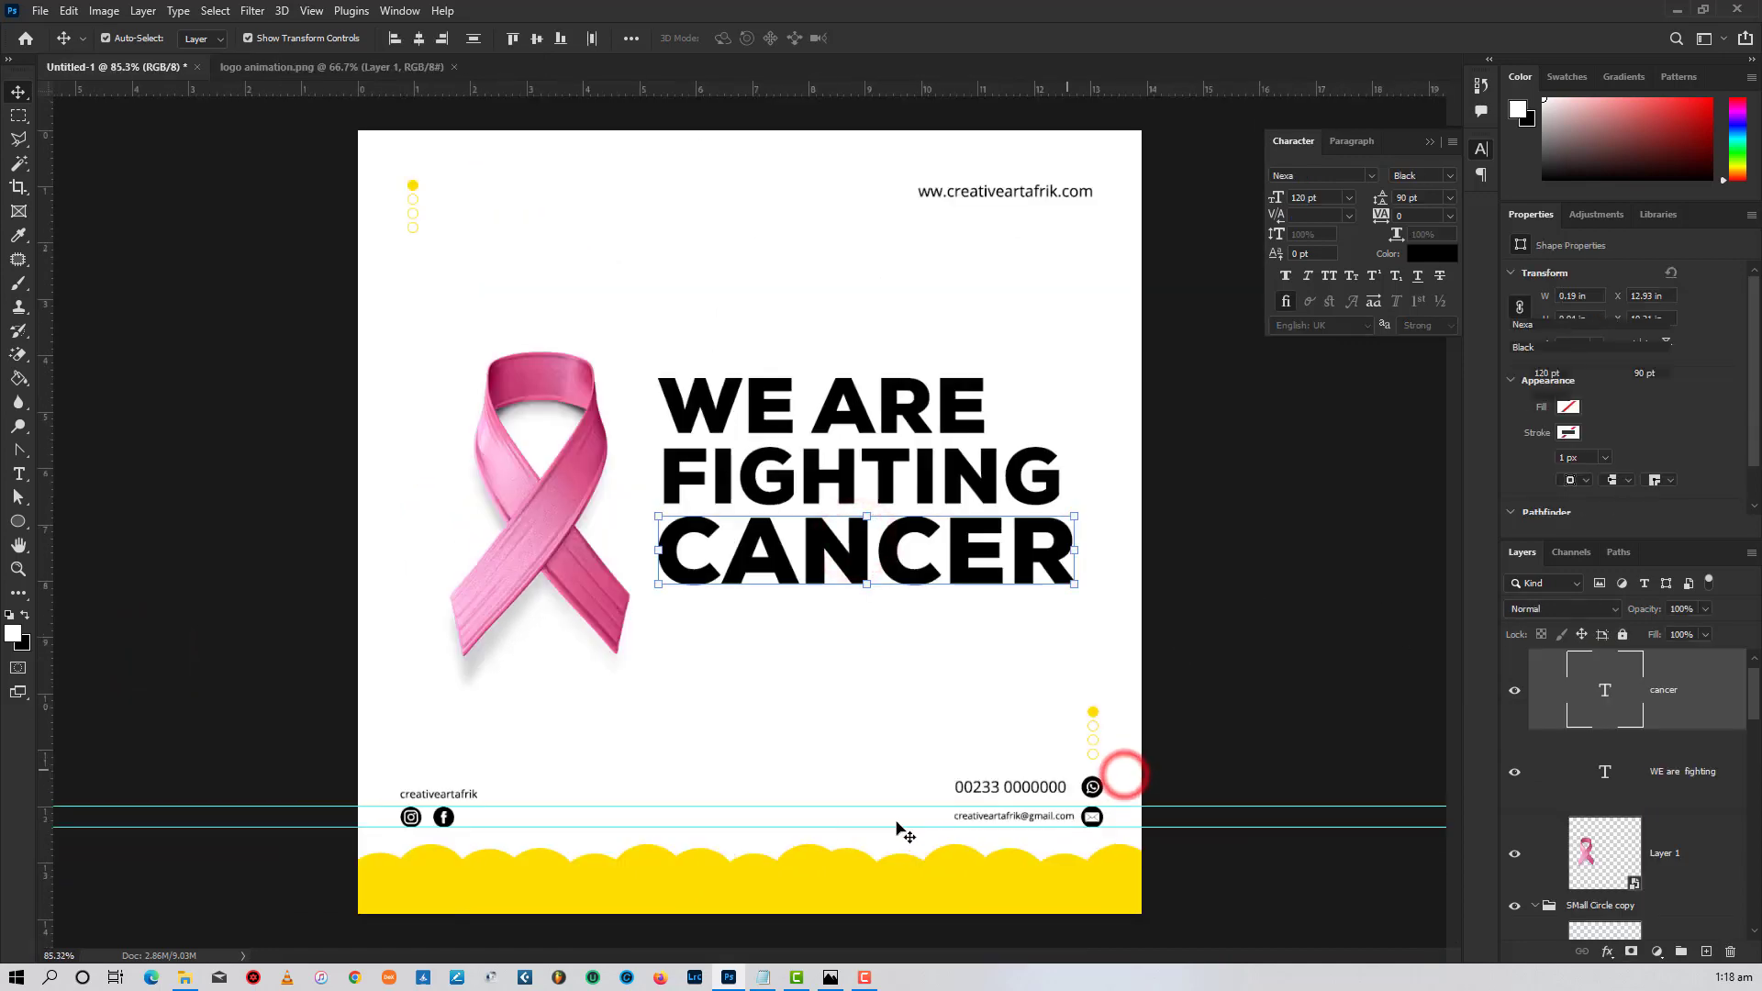
pyautogui.moveTo(1124, 830); pyautogui.dragTo(342, 776)
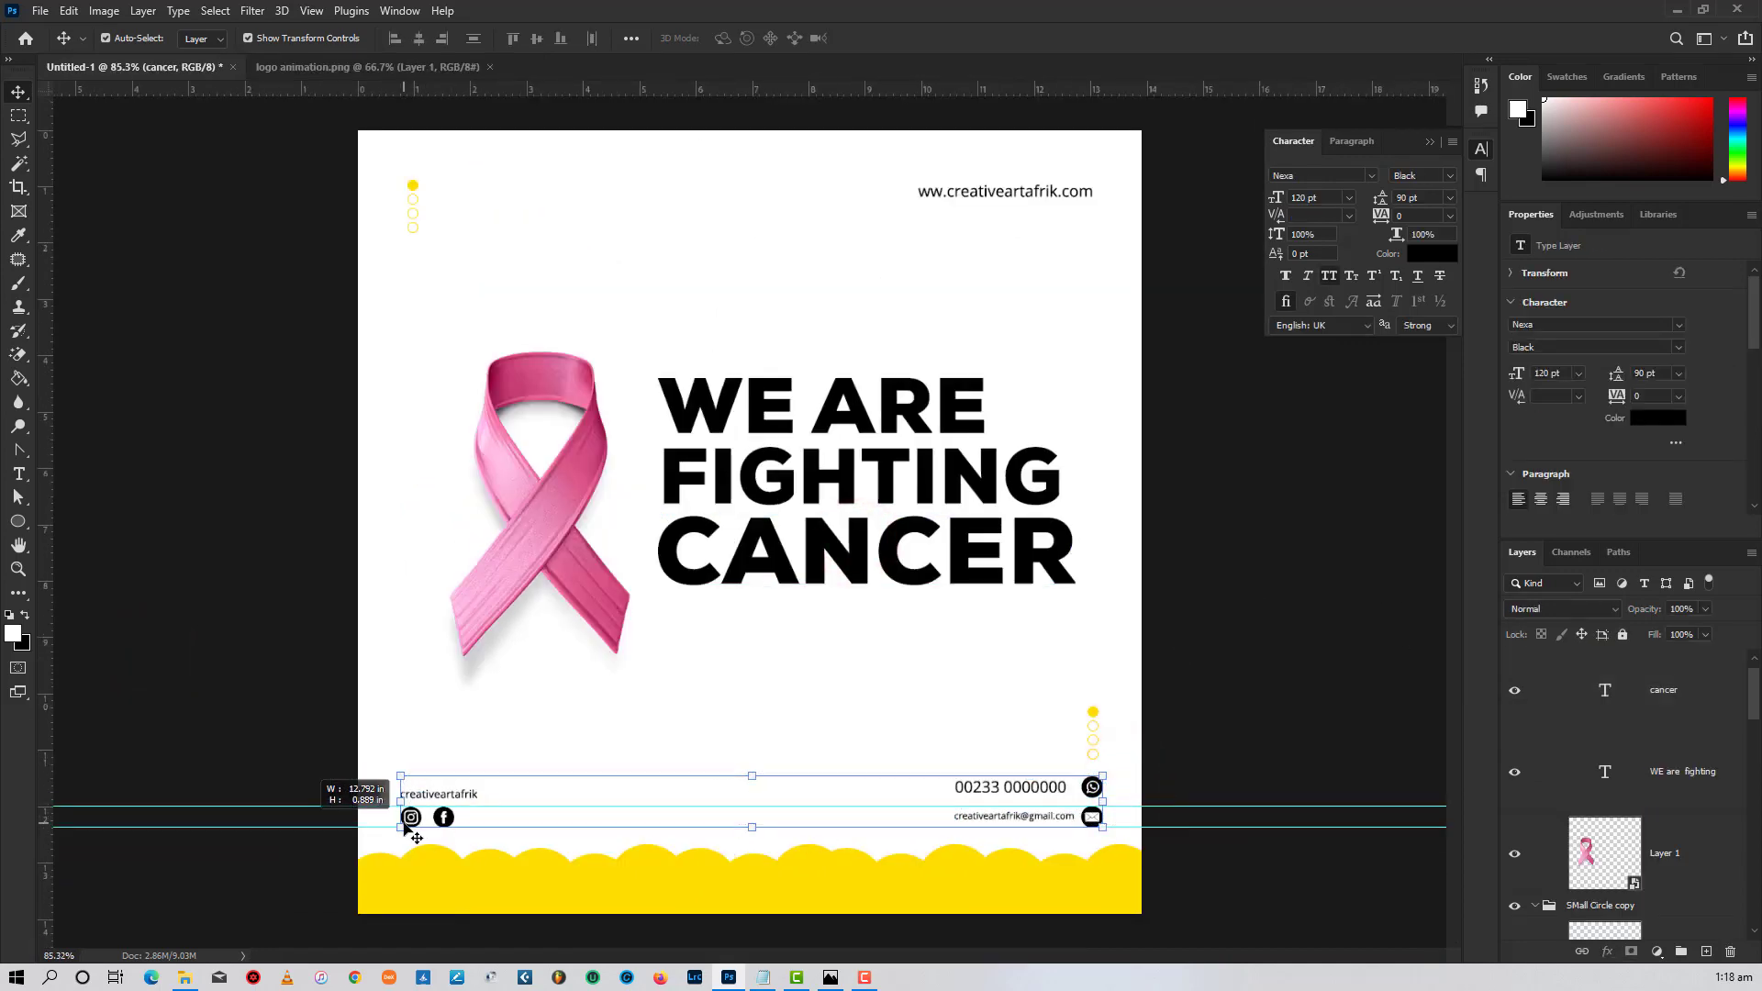
pyautogui.hotkey('ctrl', 'g')
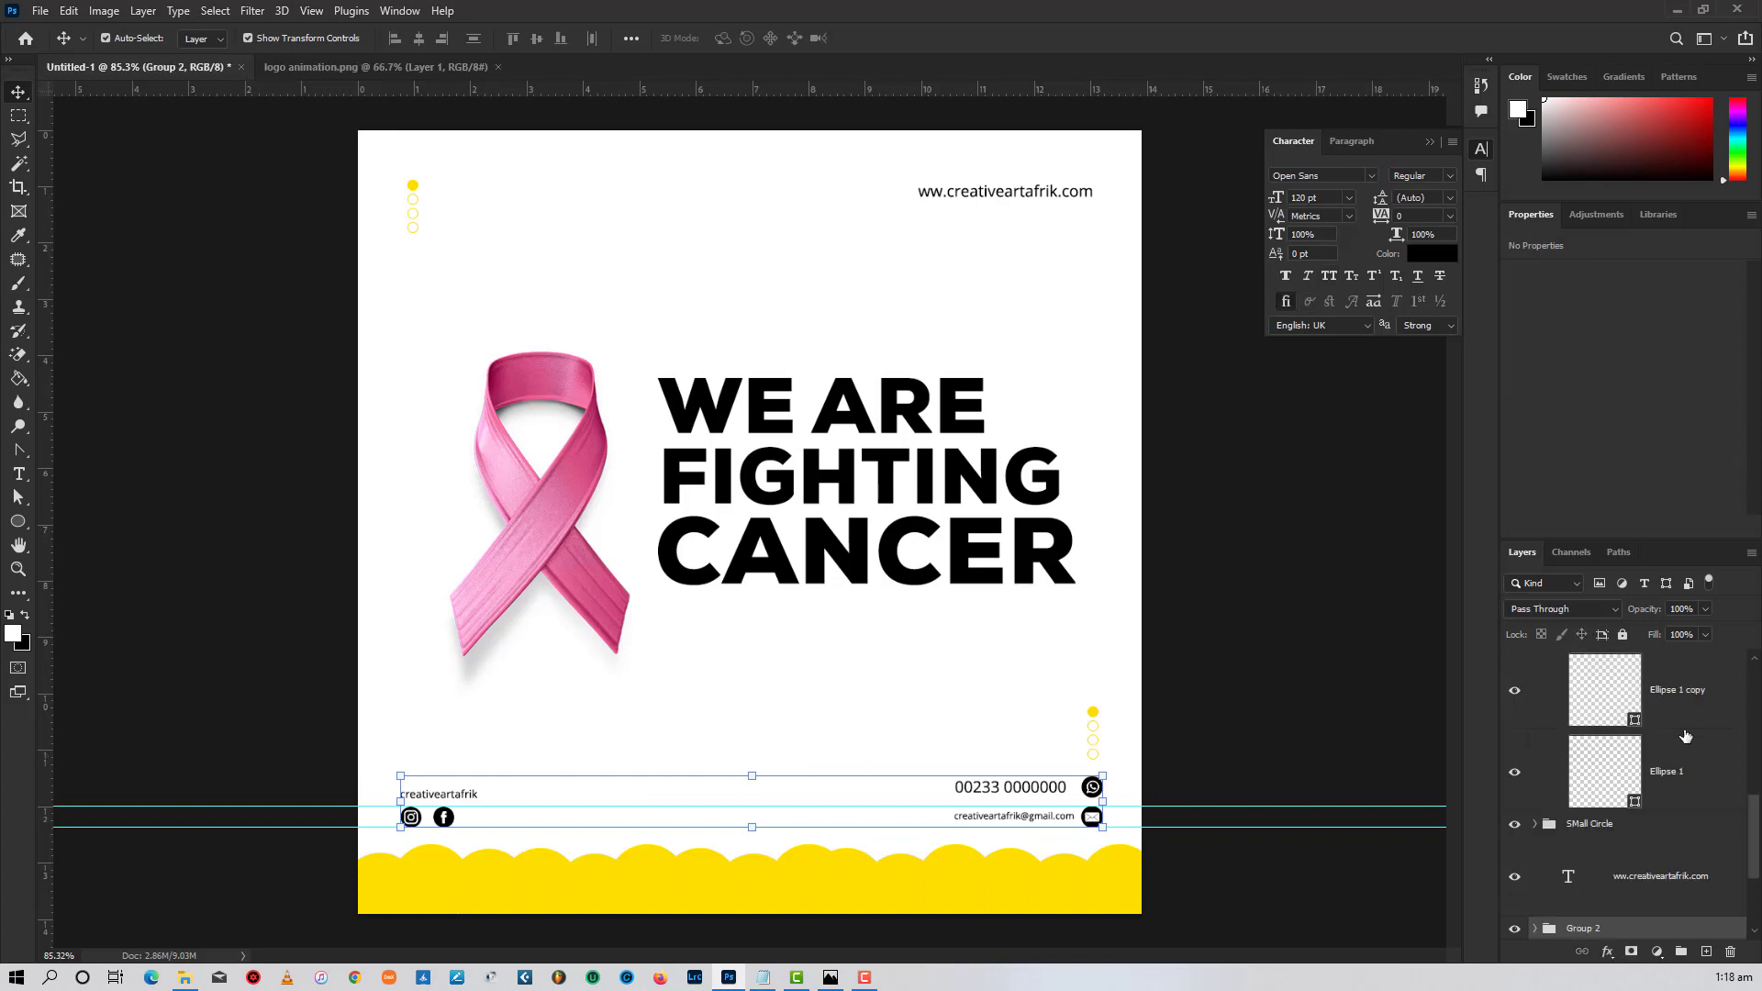
pyautogui.scroll(-2, 1604, 907)
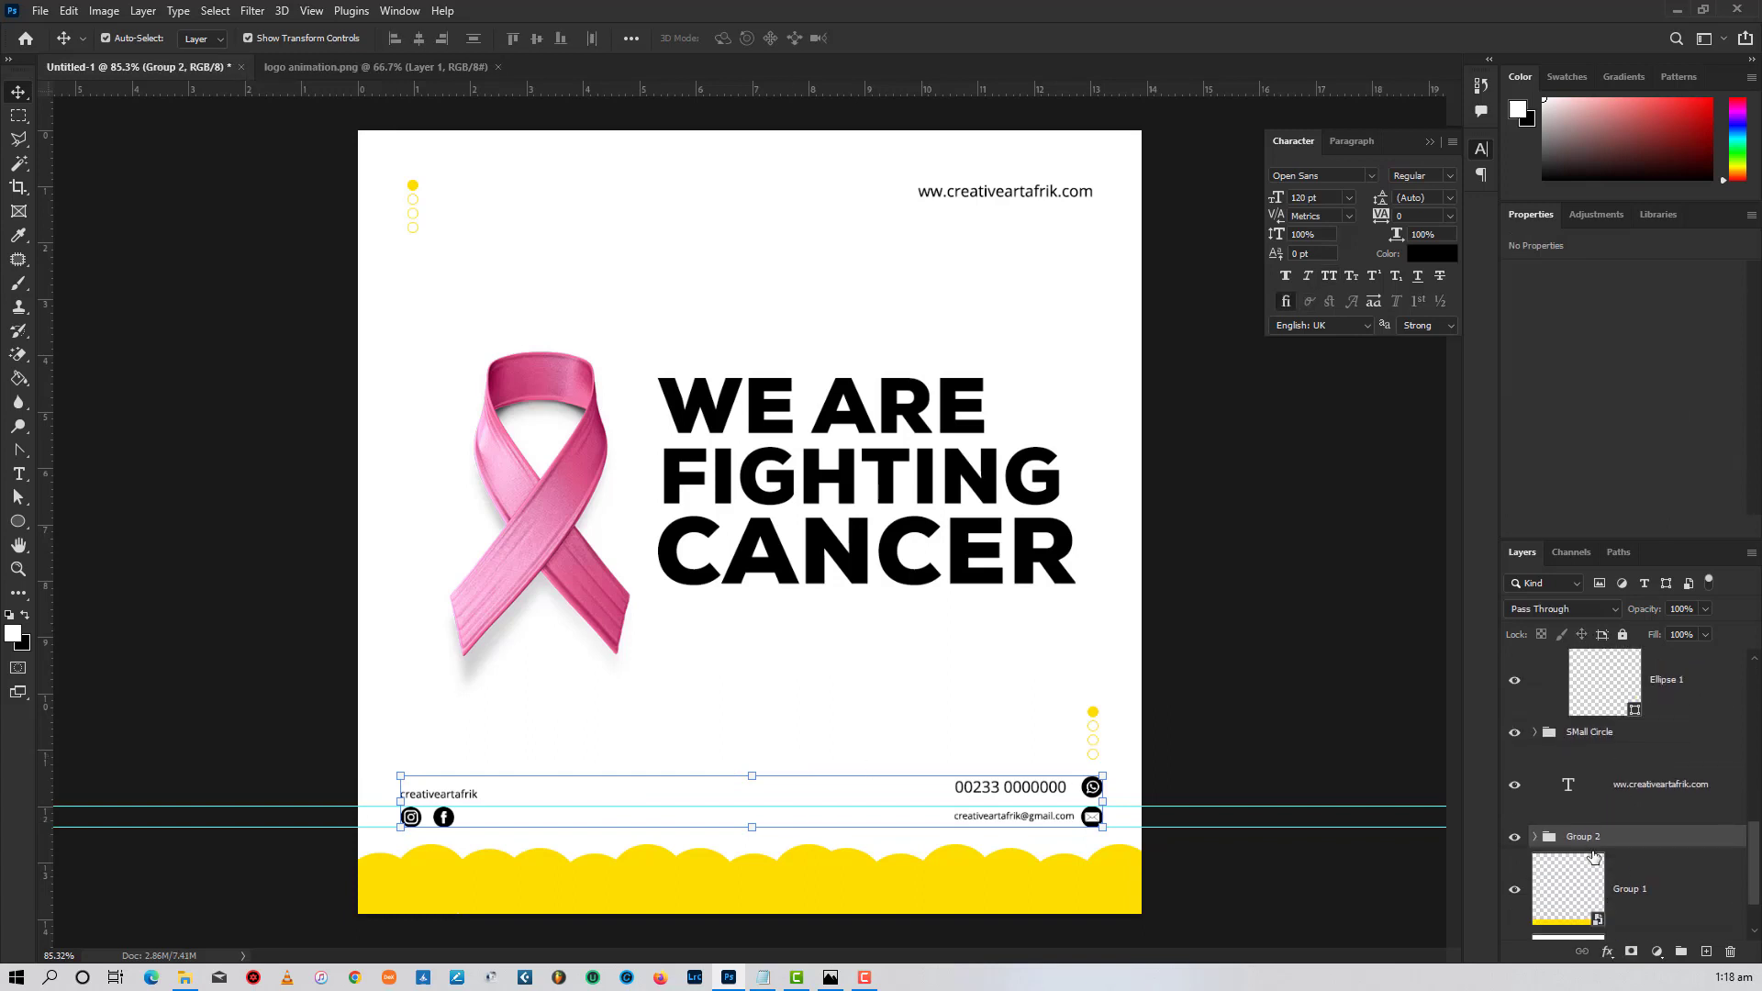
pyautogui.write('Social Media')
pyautogui.click(1379, 711)
# - Add a Solid Color fill layer directly above the Background layer
pyautogui.scroll(-1, 1575, 870)
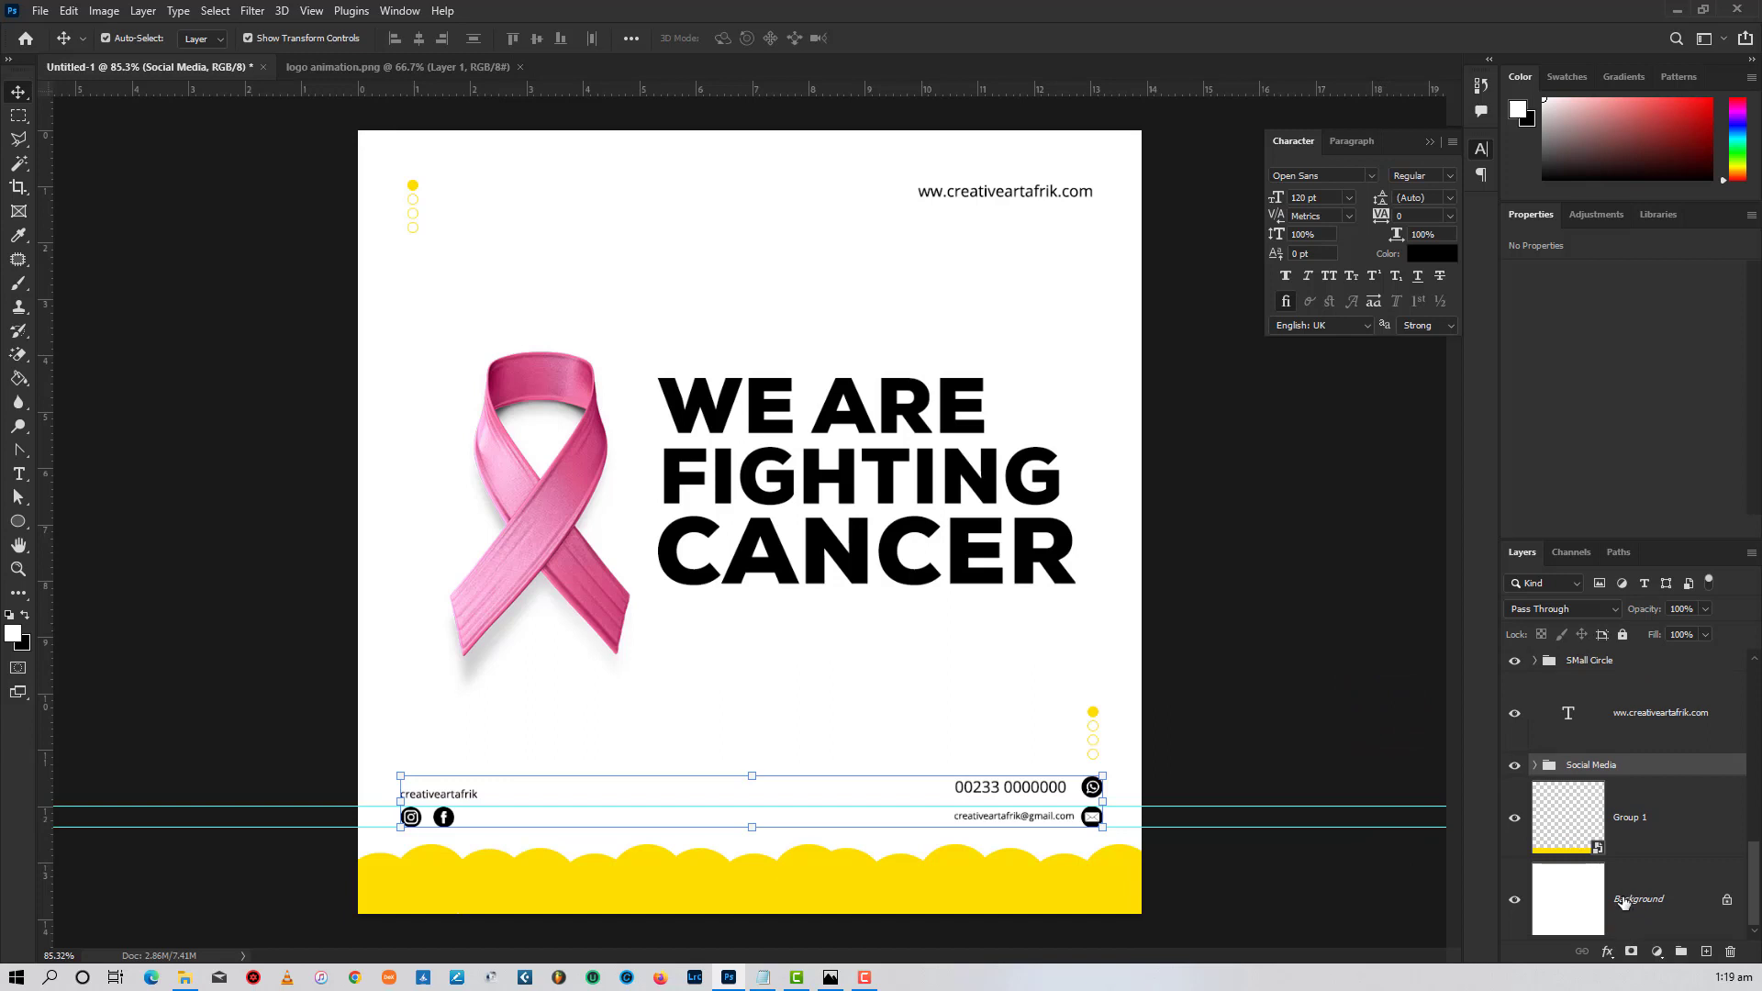
pyautogui.click(1623, 903)
pyautogui.click(1657, 953)
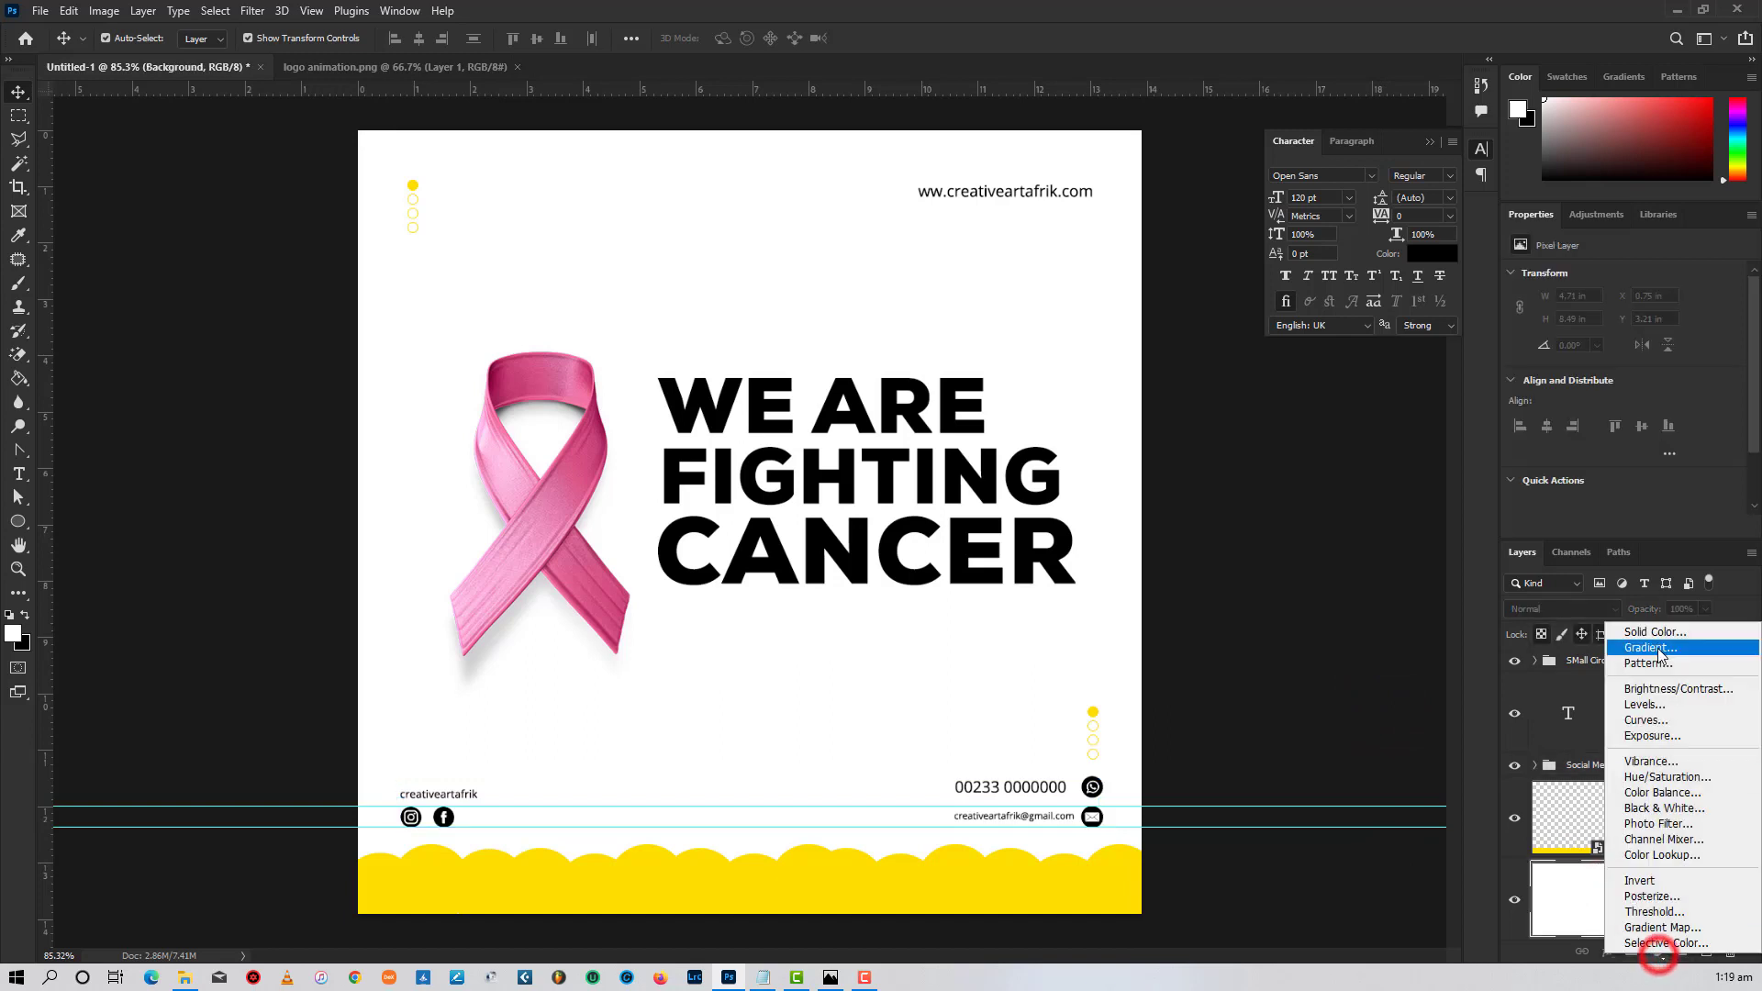
pyautogui.click(1655, 631)
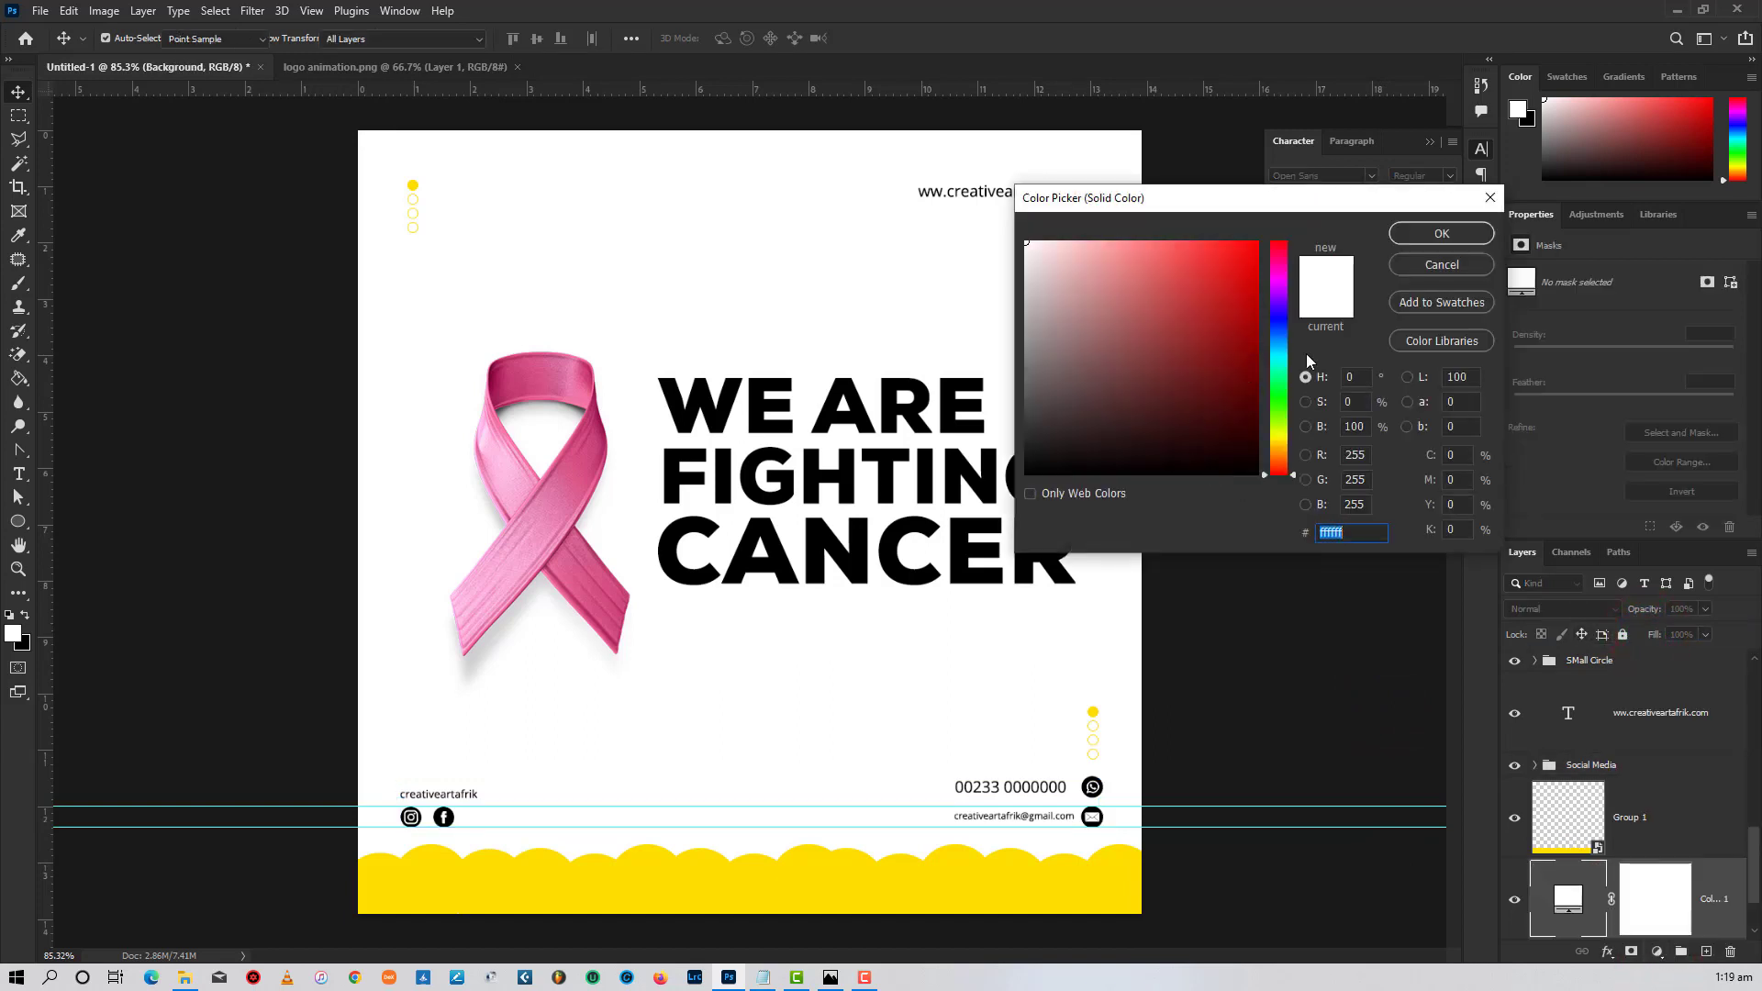
# - Sample pink tones from the ribbon for the background fill and set its final color to ff5fab
pyautogui.click(541, 373)
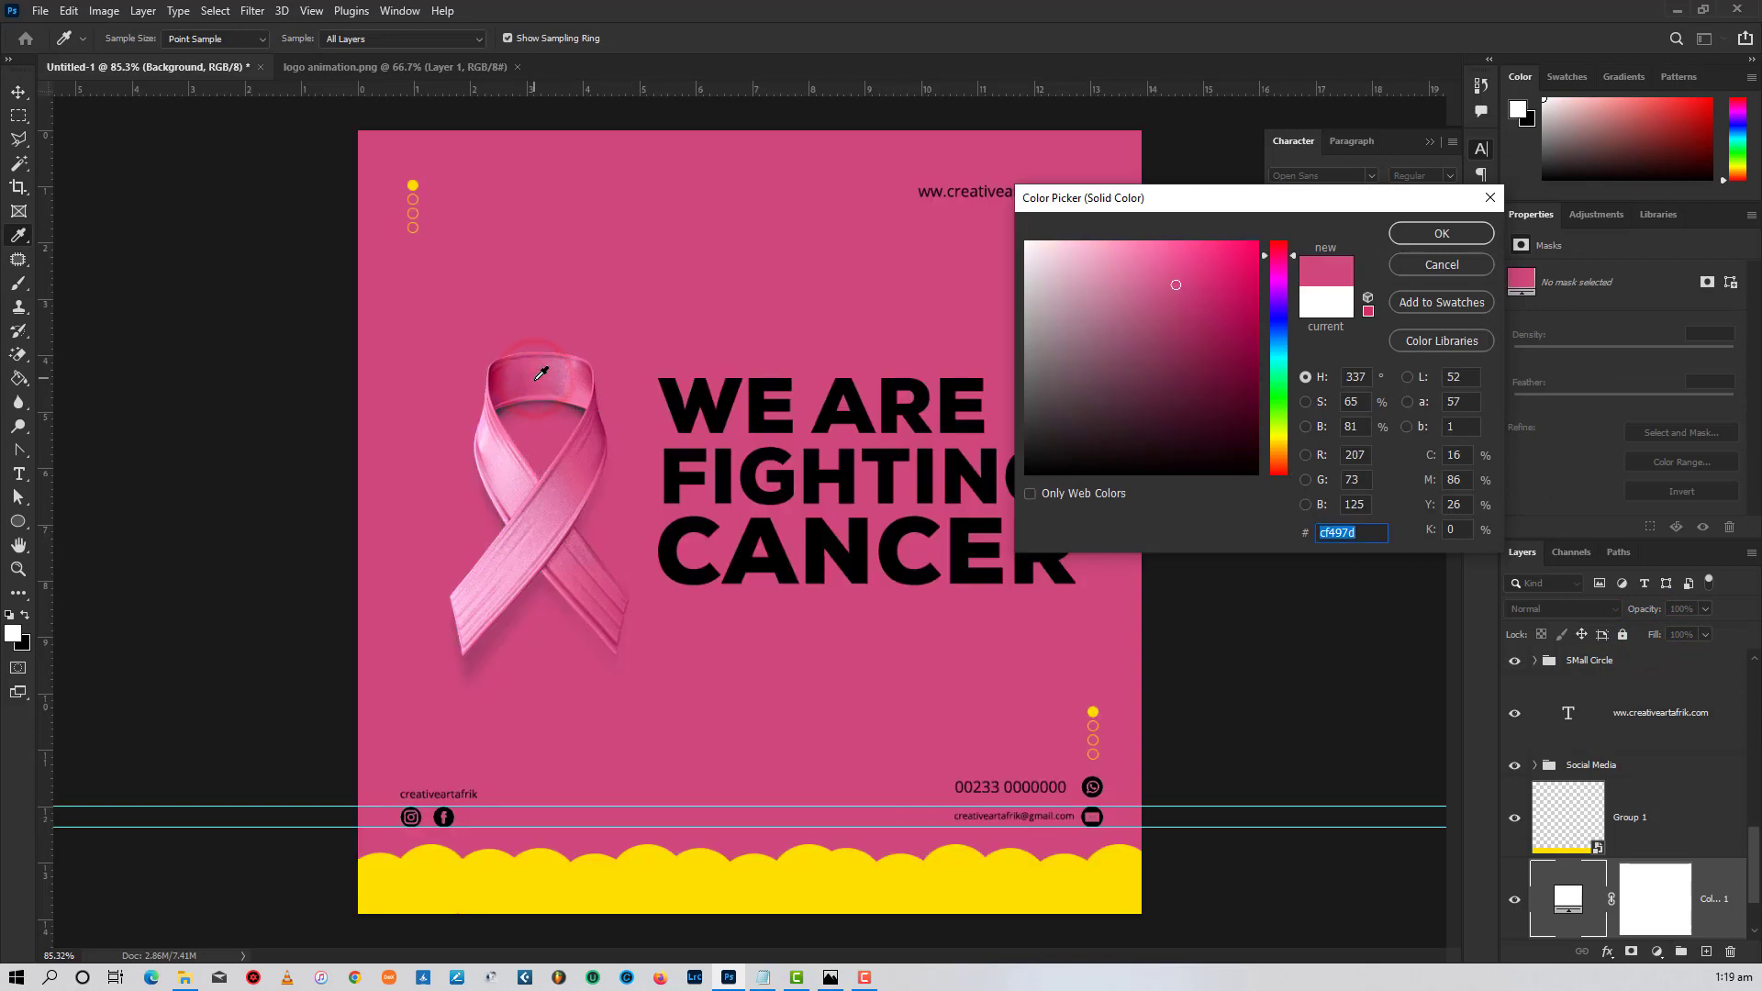
pyautogui.click(500, 463)
pyautogui.click(488, 393)
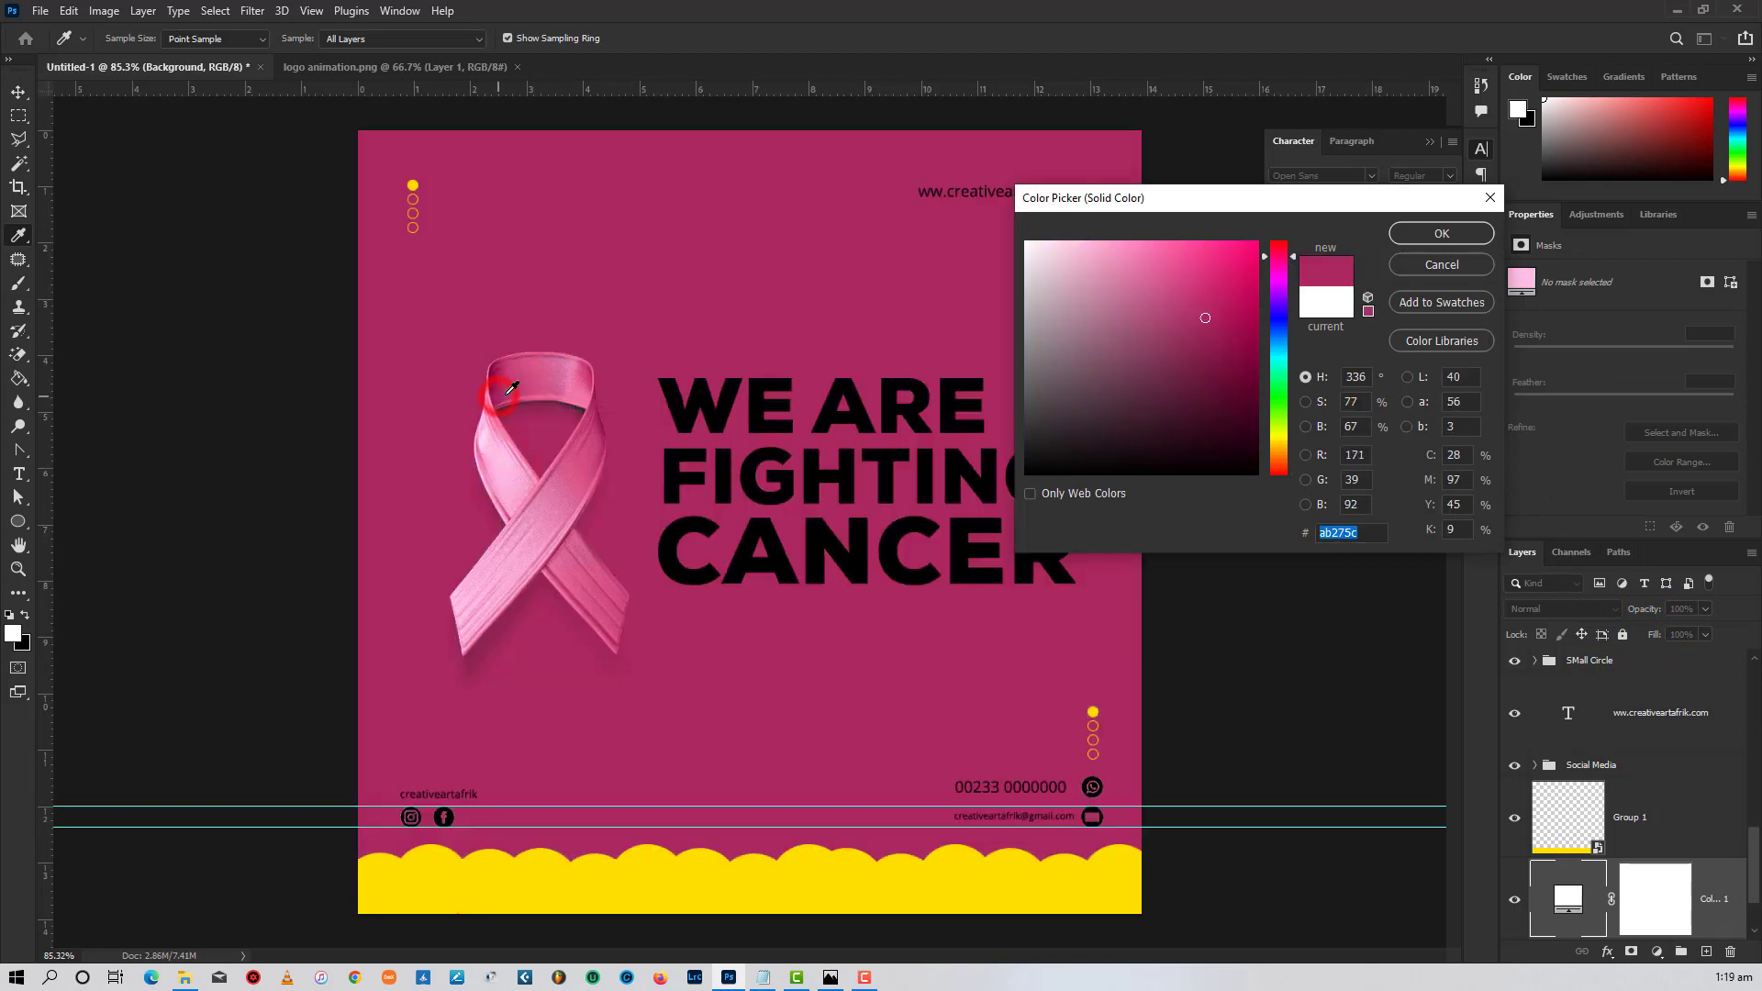
pyautogui.click(521, 392)
pyautogui.moveTo(1193, 257); pyautogui.dragTo(1195, 270)
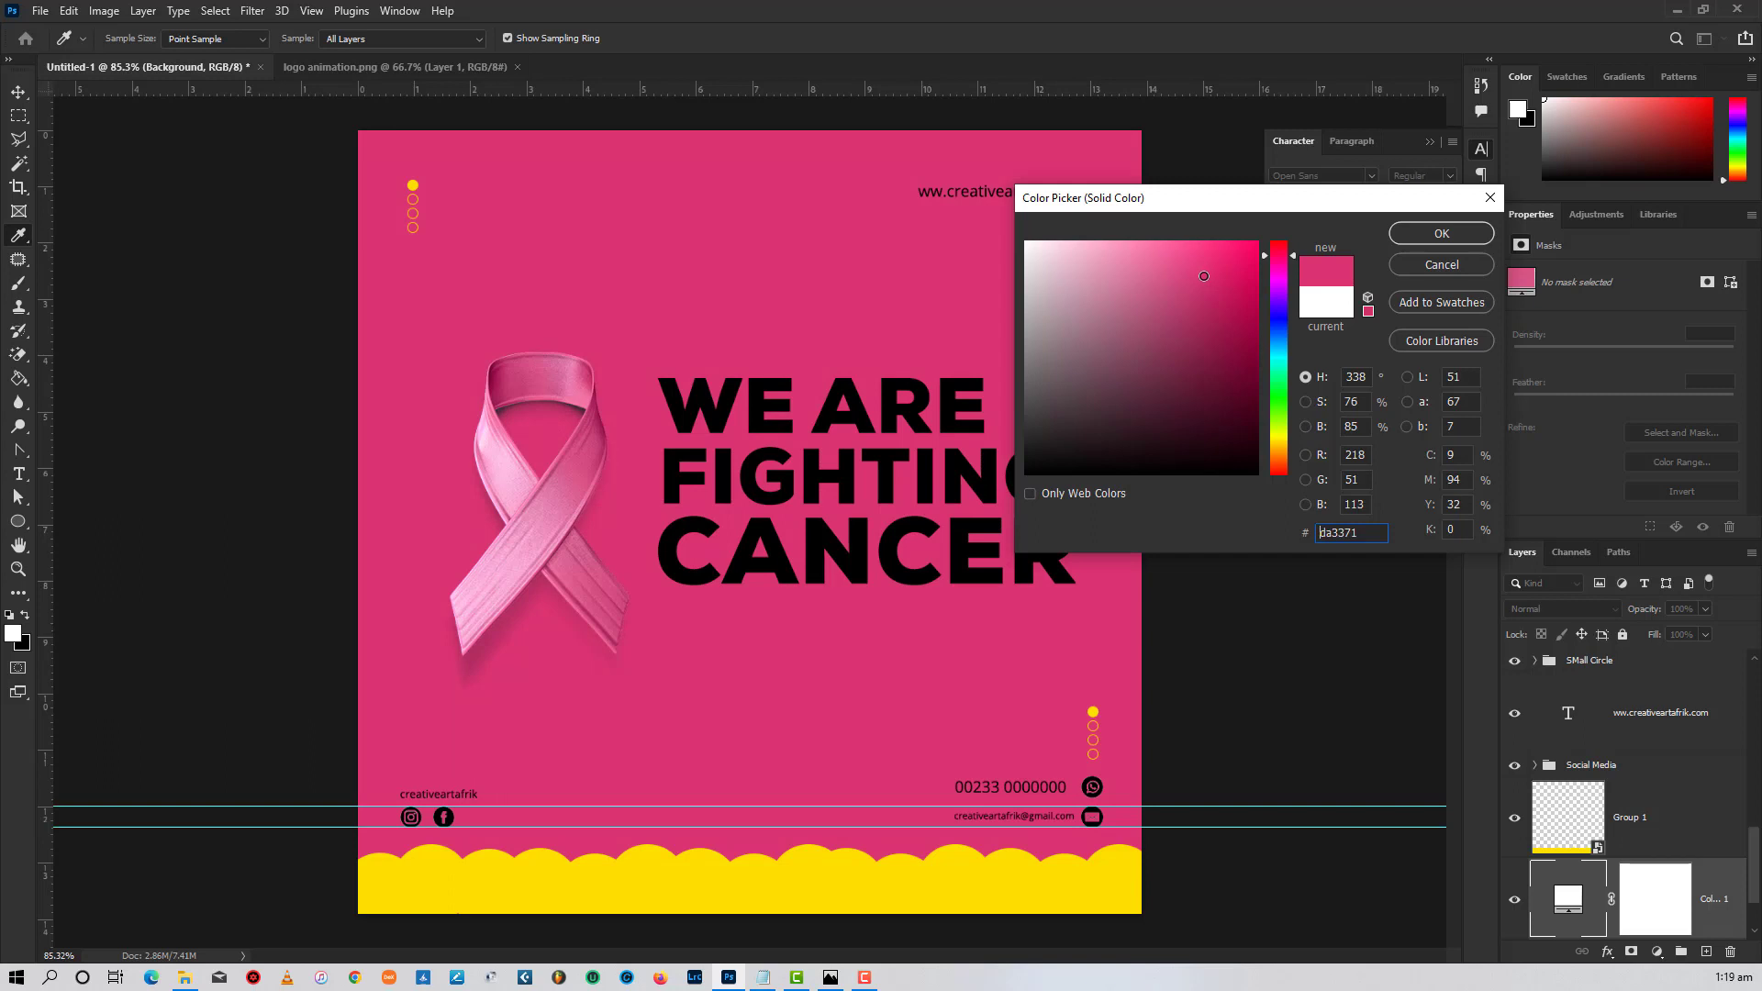
pyautogui.moveTo(1203, 276)
pyautogui.mouseDown()
pyautogui.moveTo(1138, 198)
pyautogui.moveTo(1085, 199)
pyautogui.mouseUp()
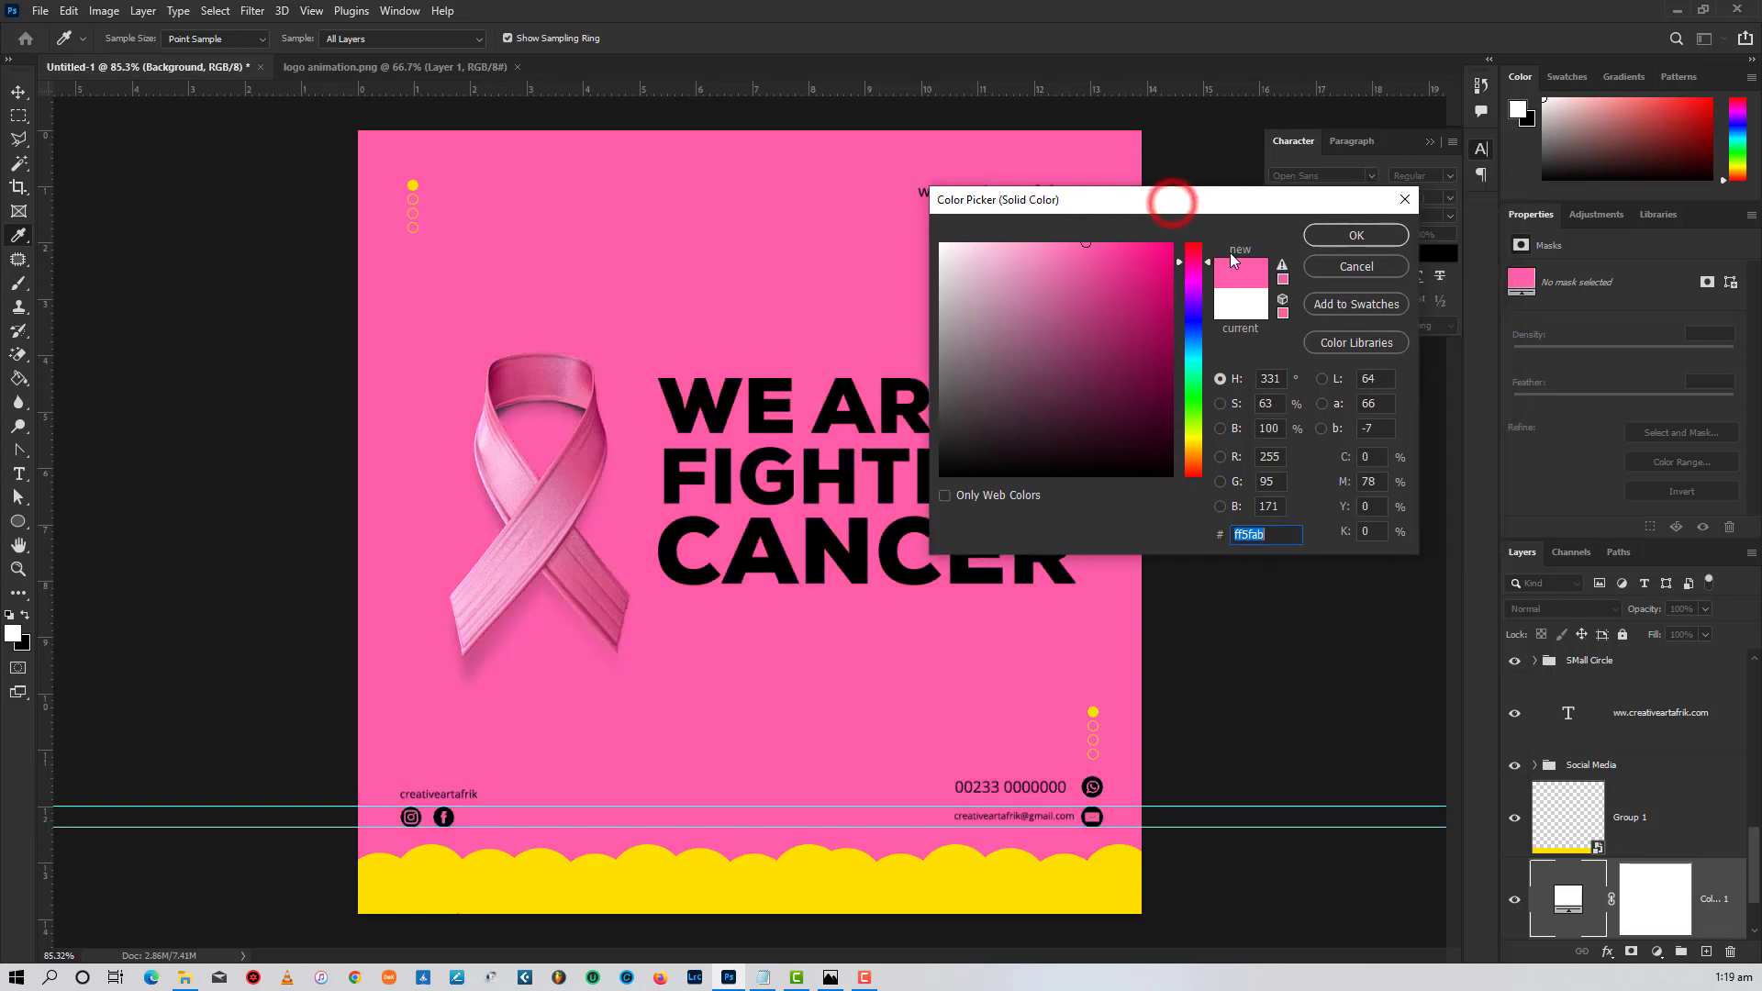
pyautogui.click(1332, 233)
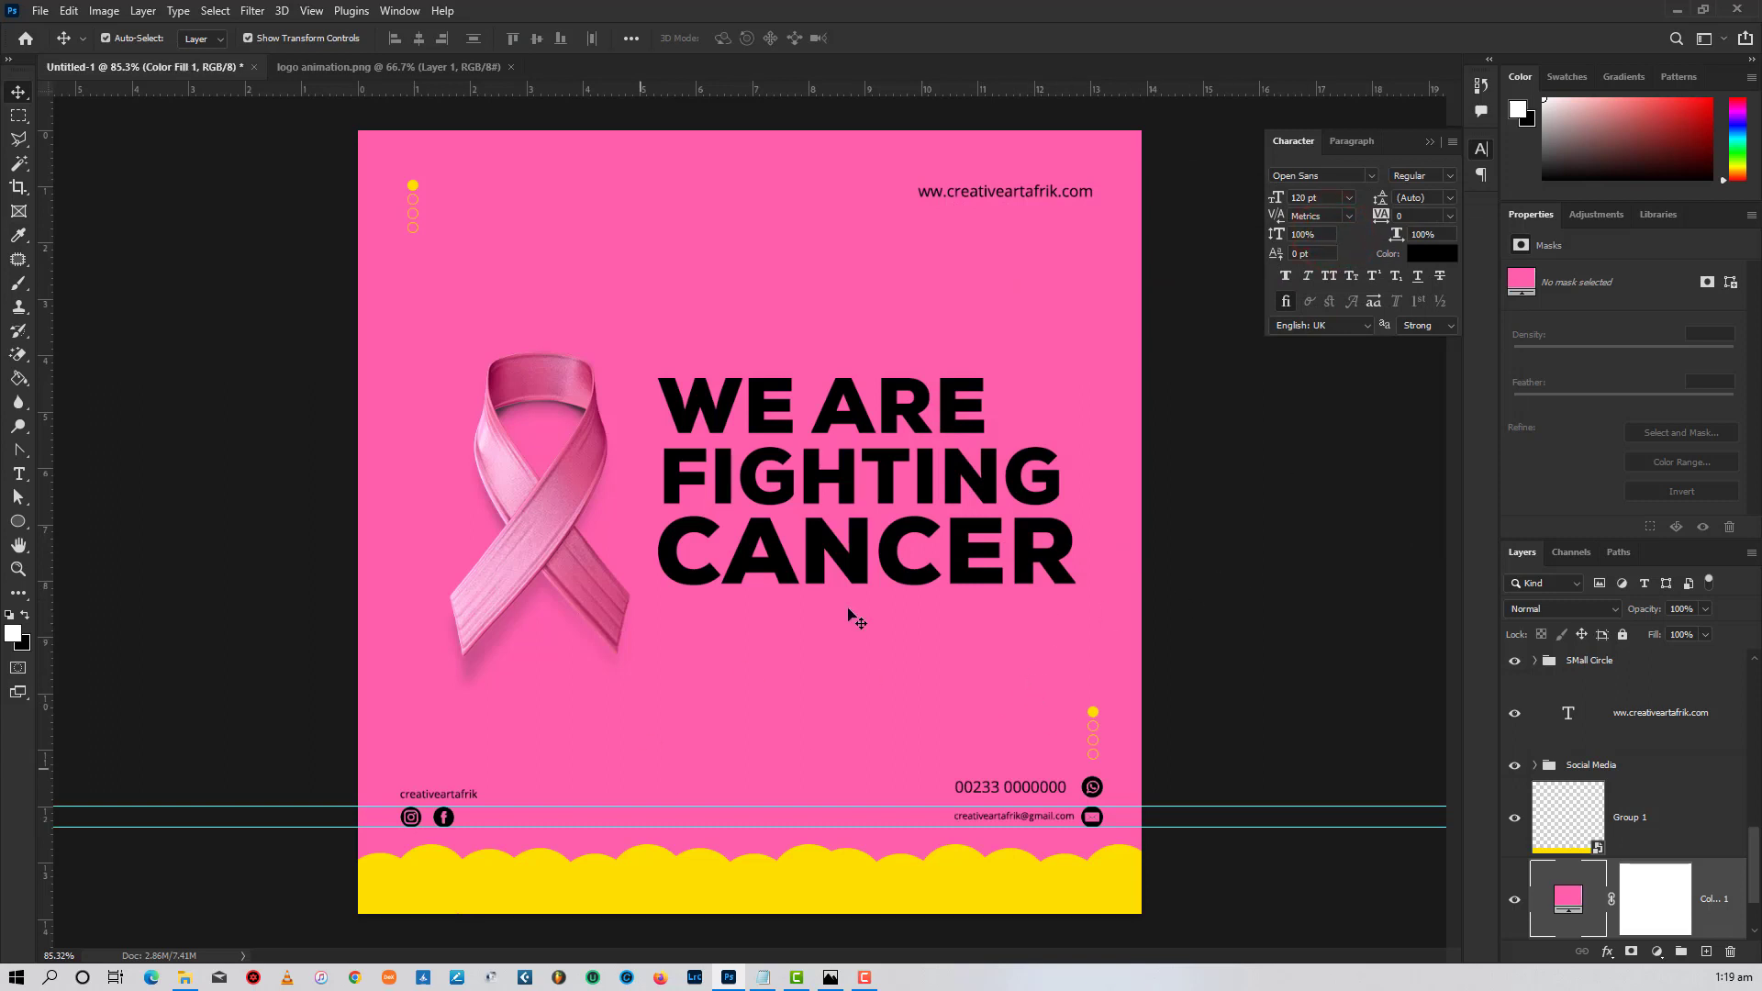
# - Group the scalloped border layer with the pink color fill and name the group "BG"
pyautogui.scroll(-1, 1704, 812)
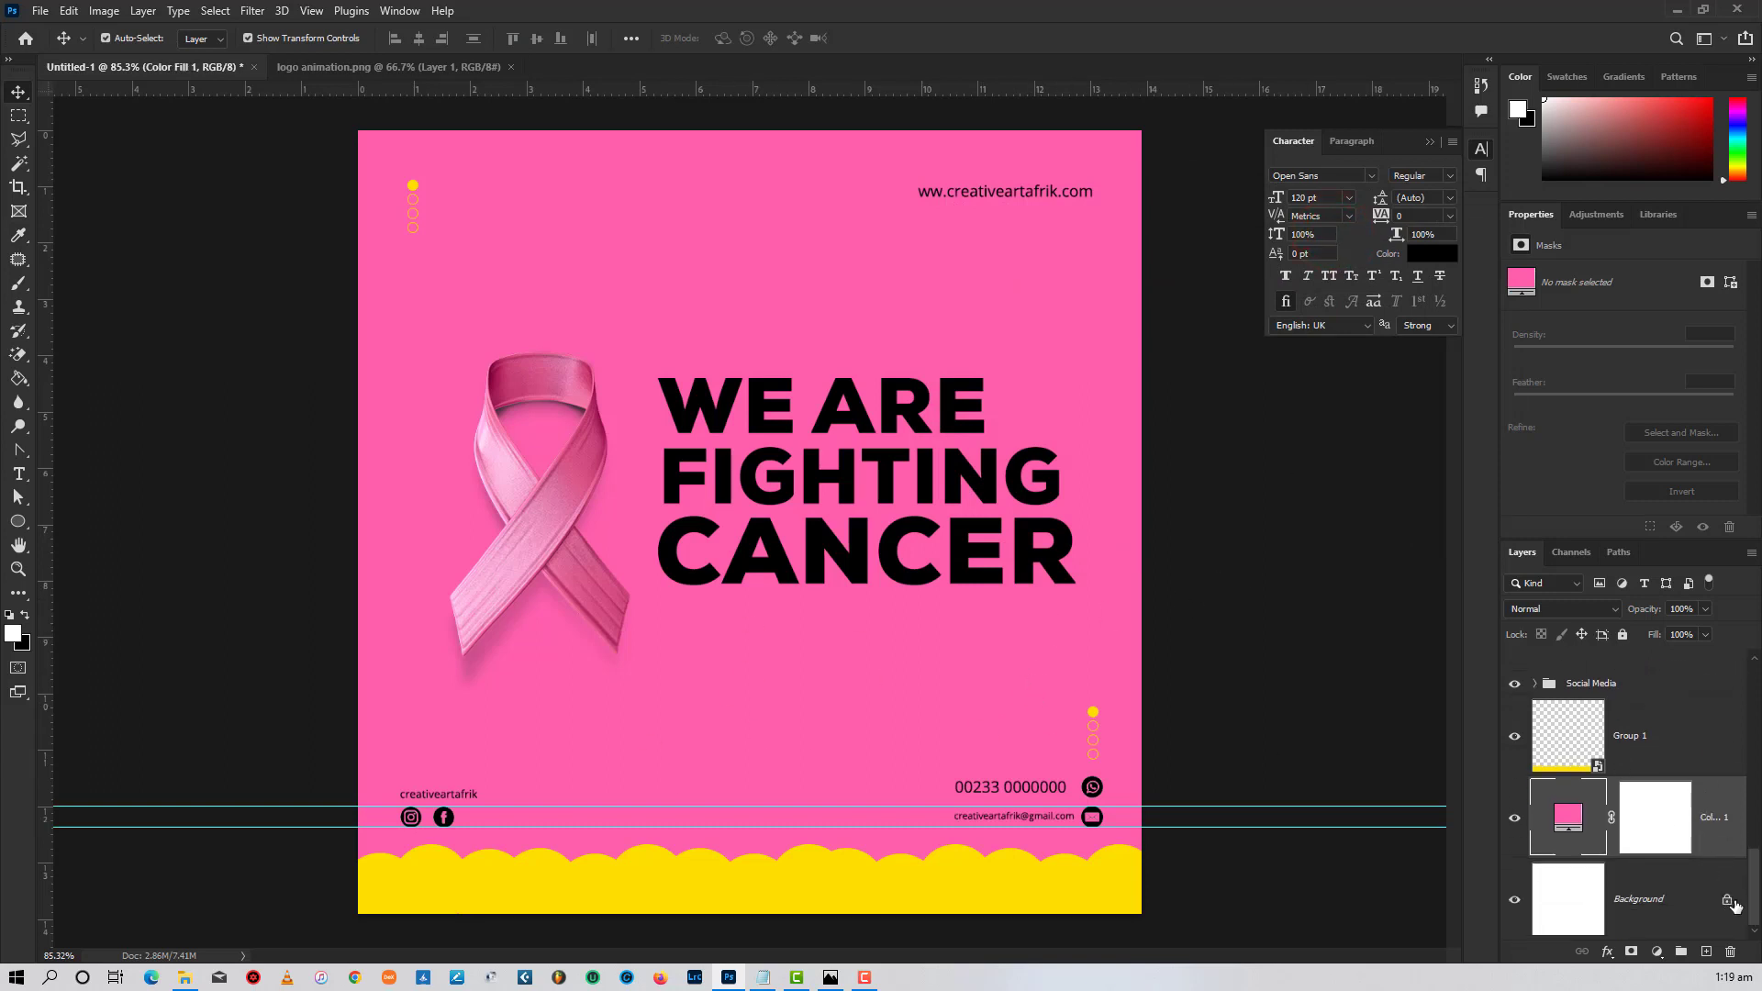
pyautogui.click(1660, 734)
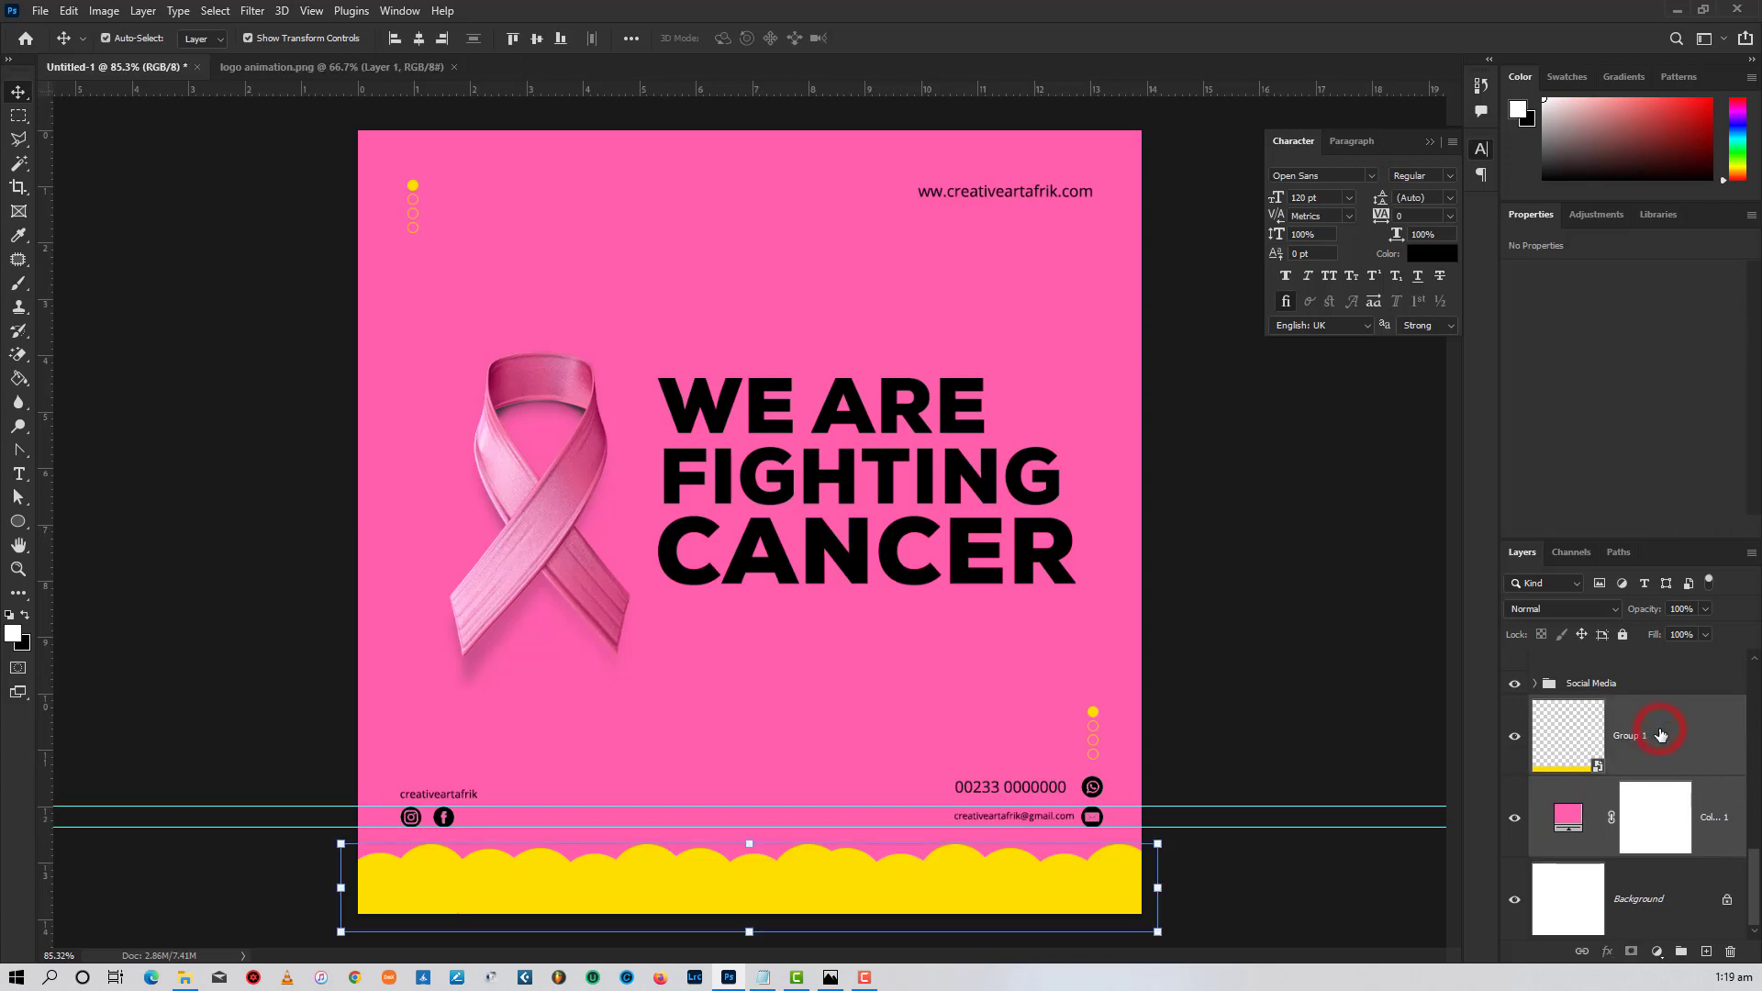
pyautogui.hotkey('ctrl', 'g')
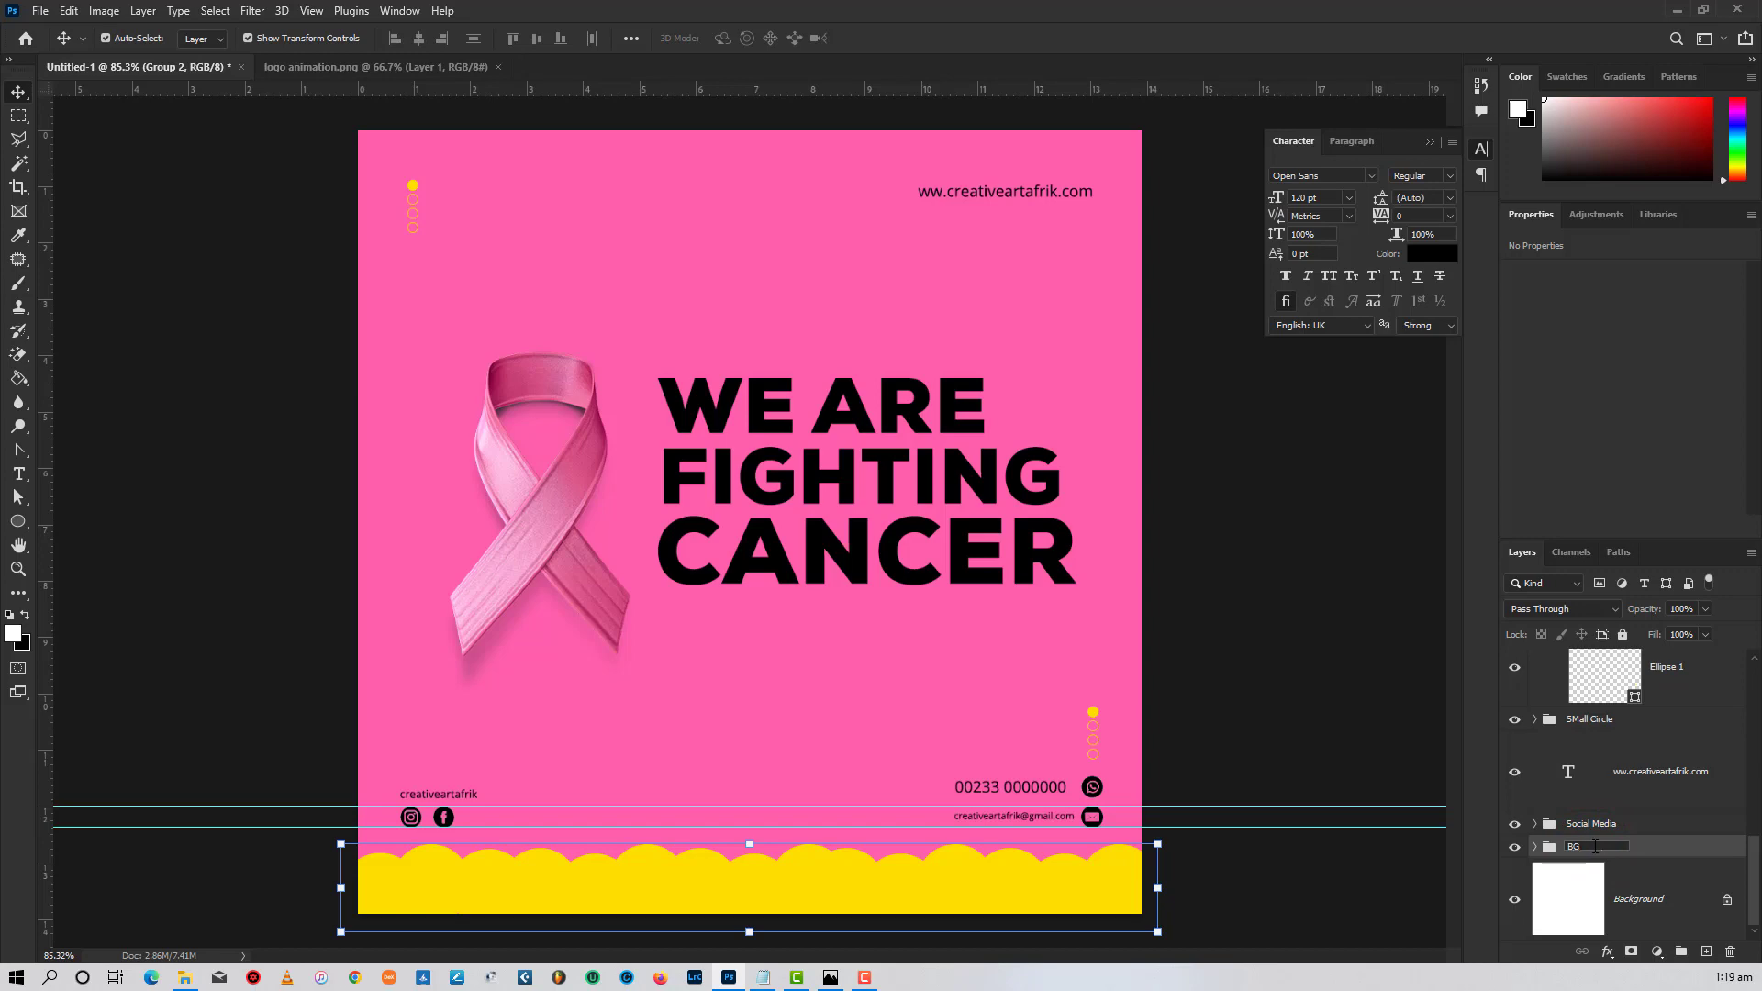
pyautogui.press('Return')
# - Apply a white Color Overlay to the scalloped border inside the BG group and lock the whole group
pyautogui.click(1533, 847)
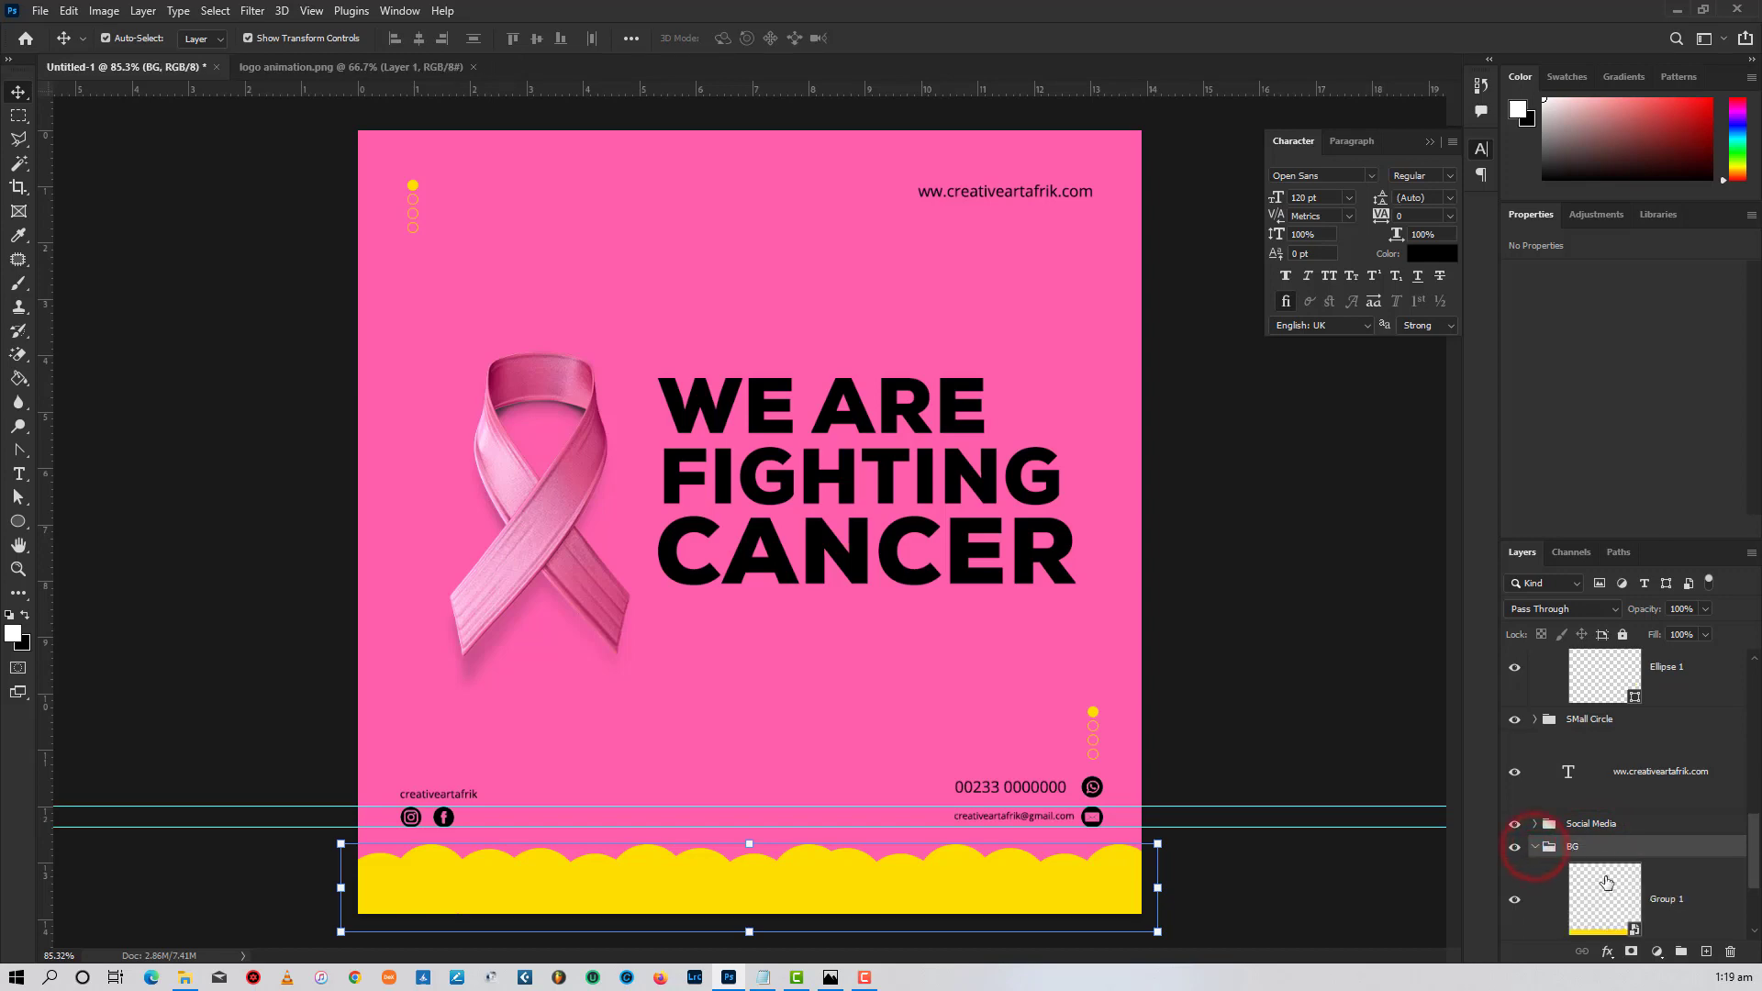
pyautogui.scroll(-1, 1606, 885)
pyautogui.click(1633, 820)
pyautogui.rightClick(1668, 800)
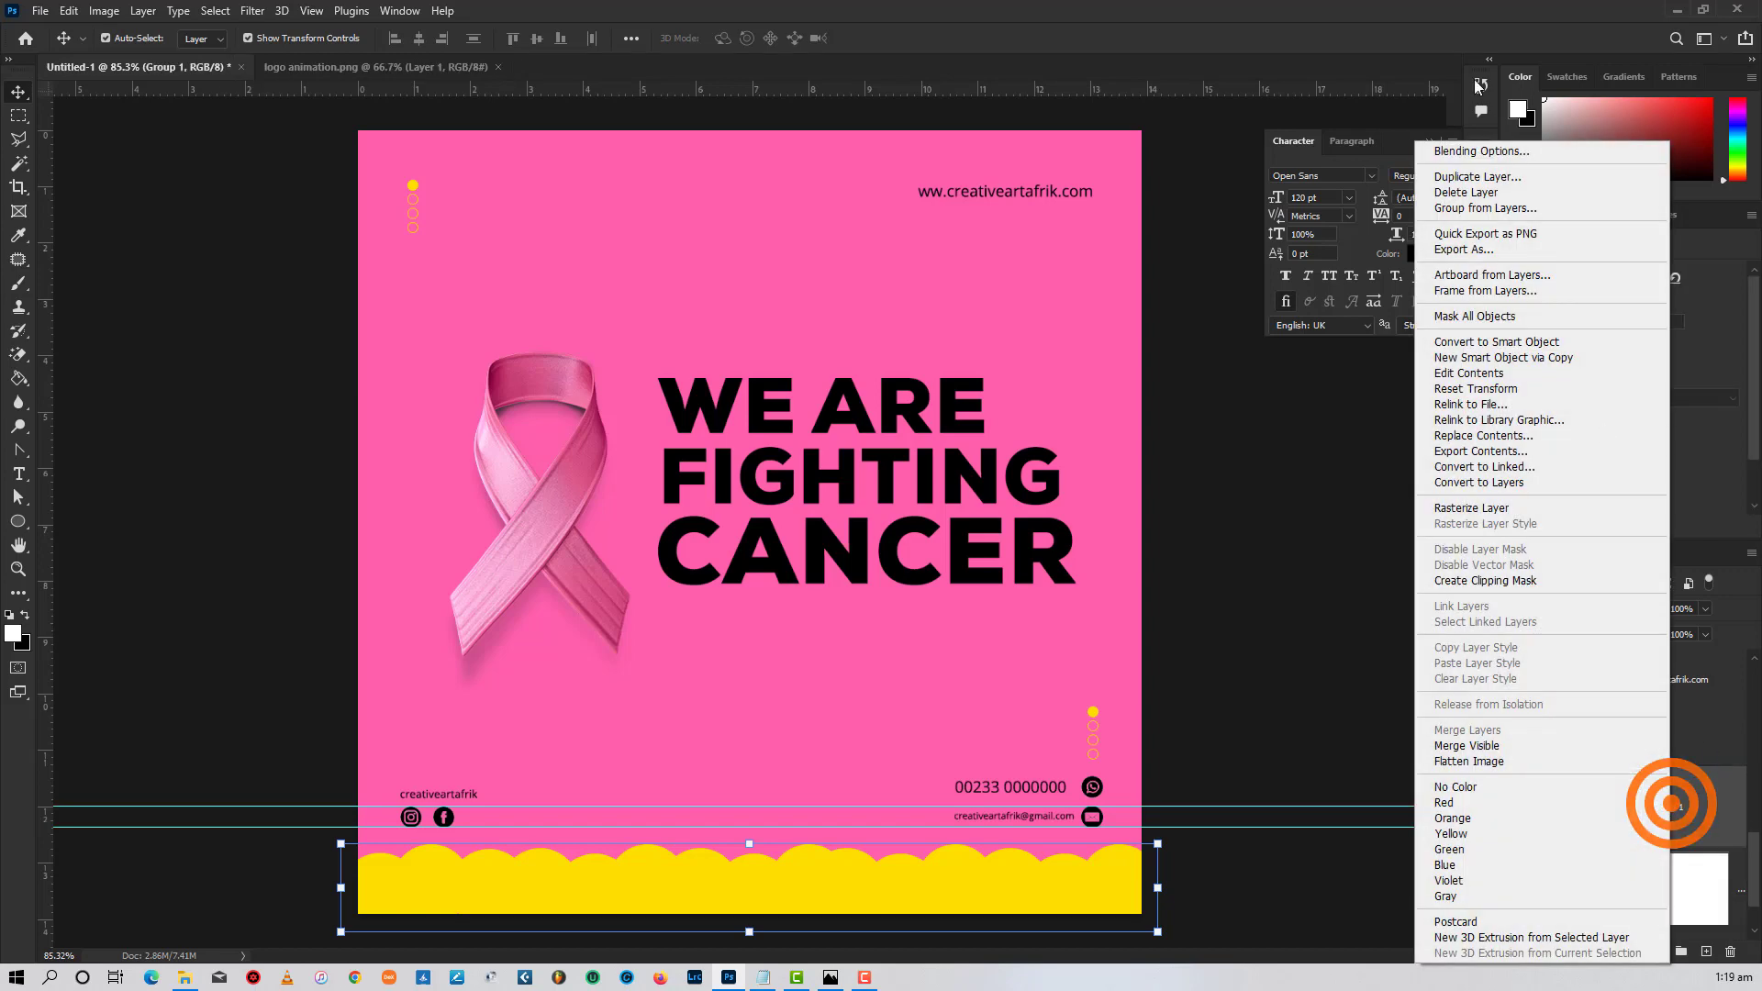
pyautogui.click(1482, 150)
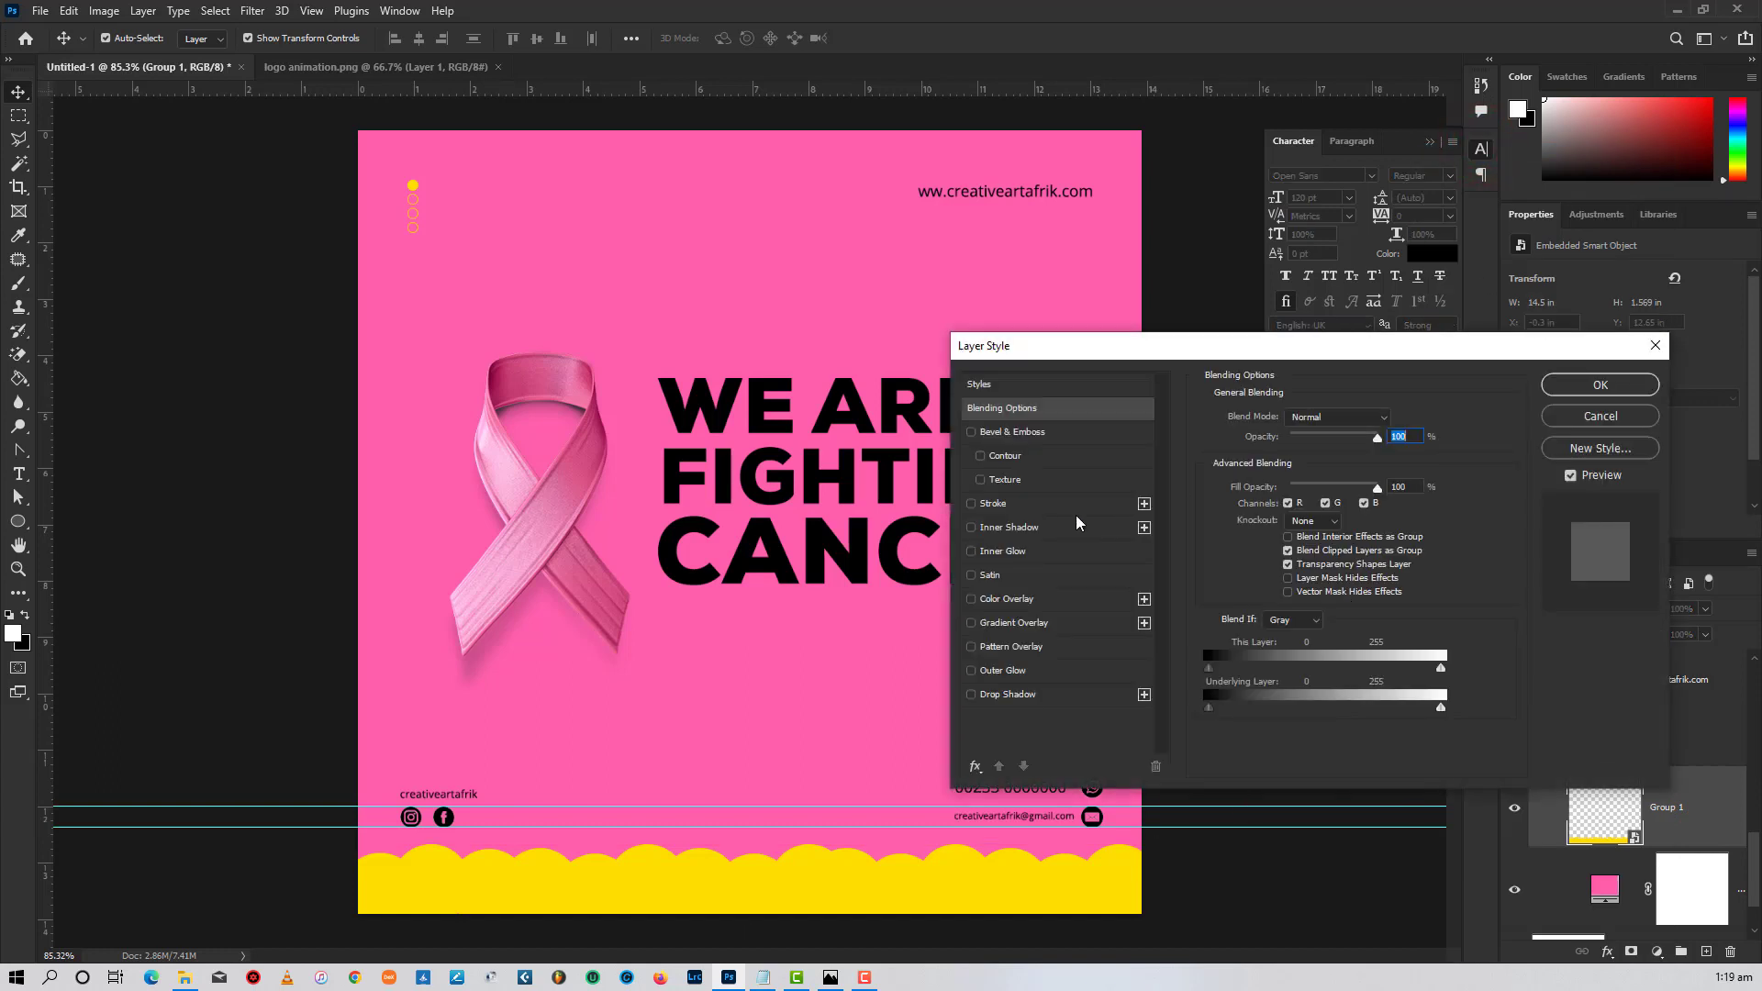
pyautogui.click(1005, 601)
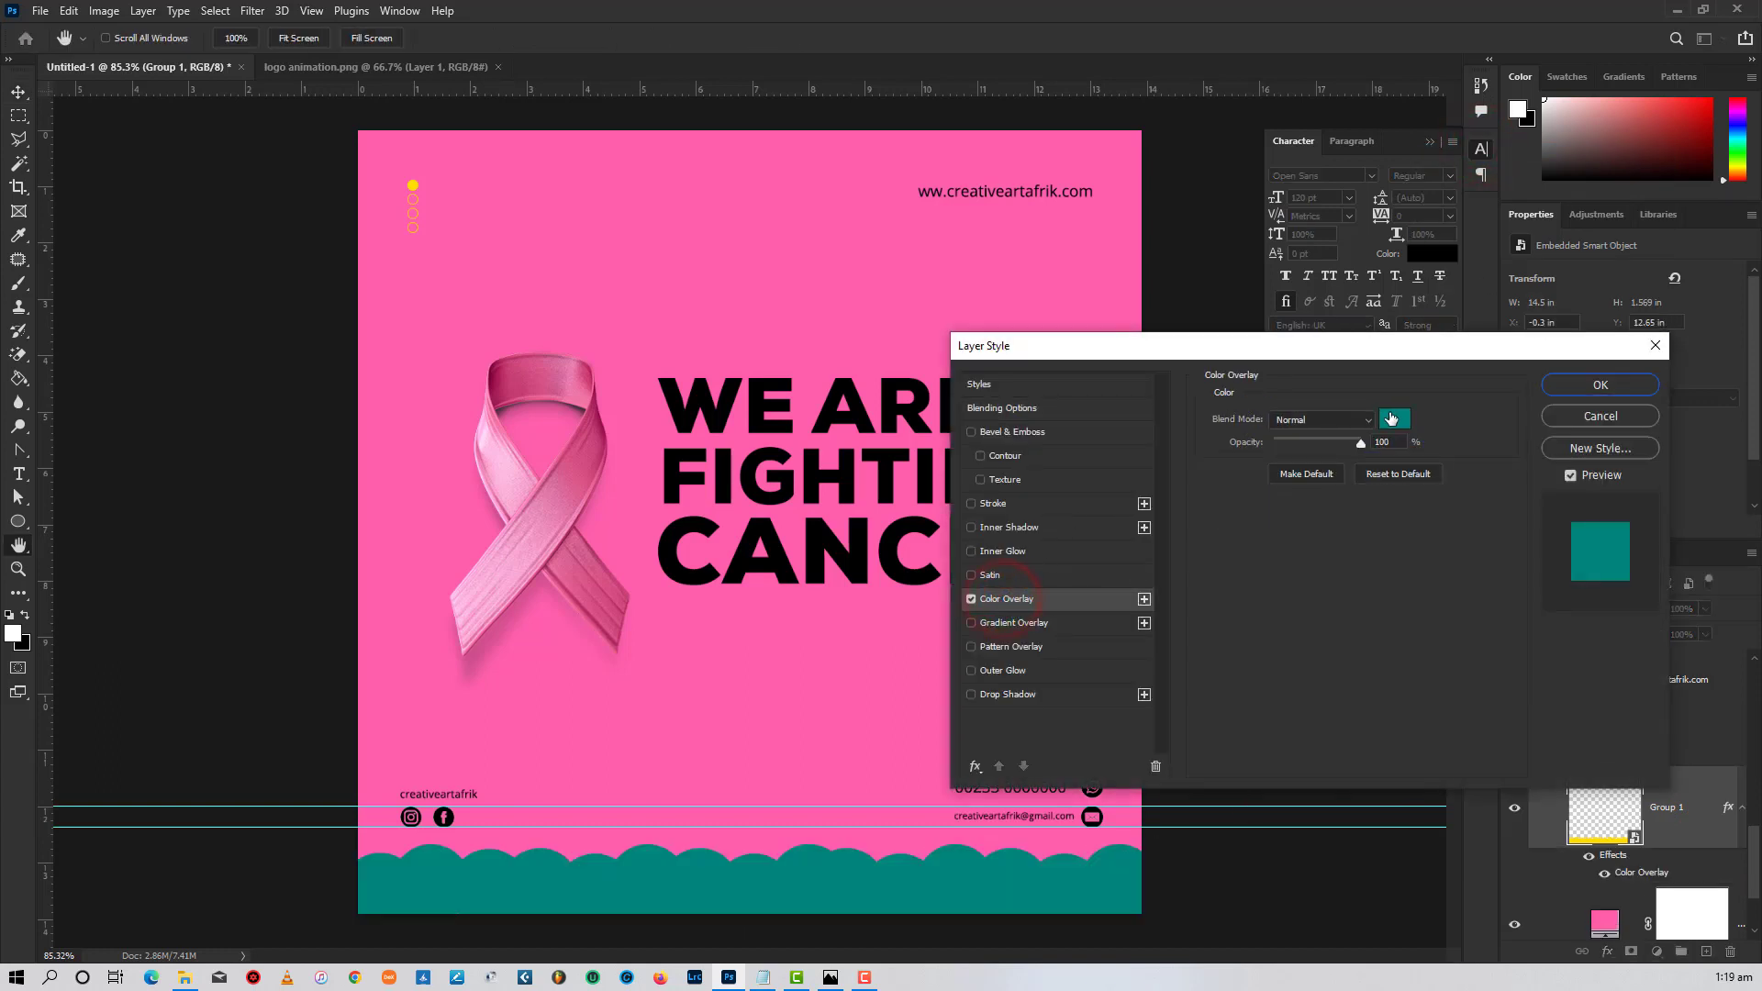
pyautogui.click(1396, 420)
pyautogui.moveTo(992, 308); pyautogui.dragTo(940, 245)
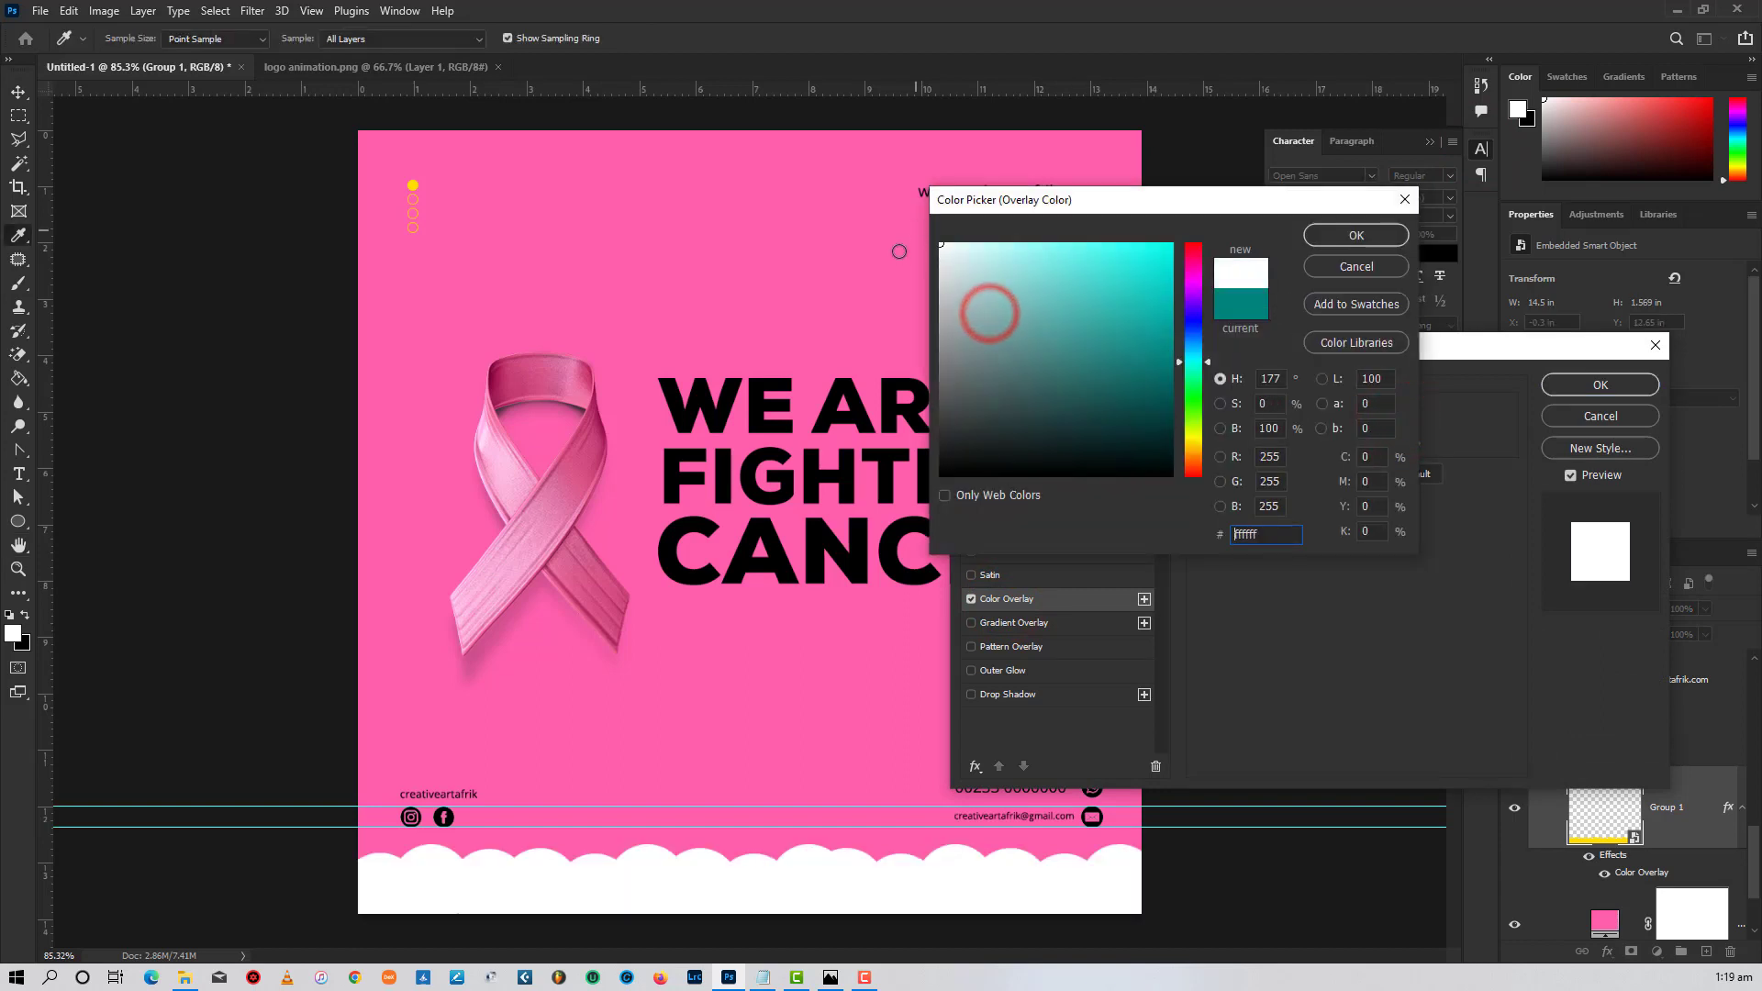
pyautogui.click(1358, 236)
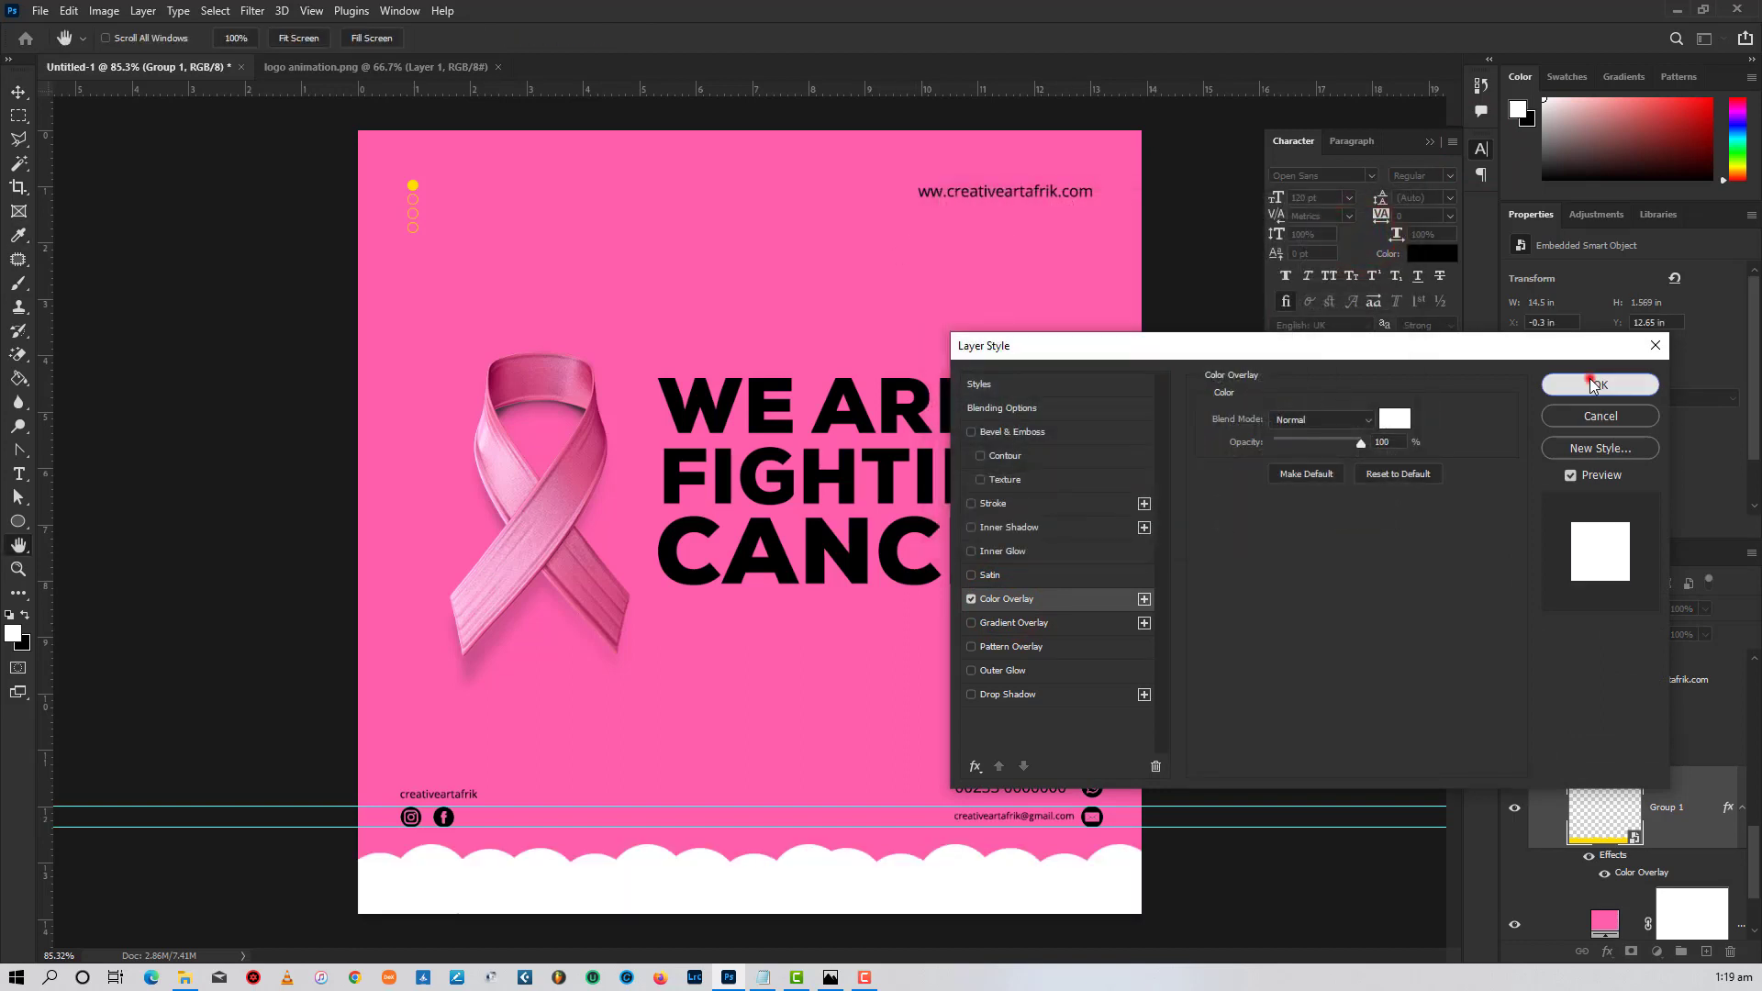
pyautogui.click(1593, 385)
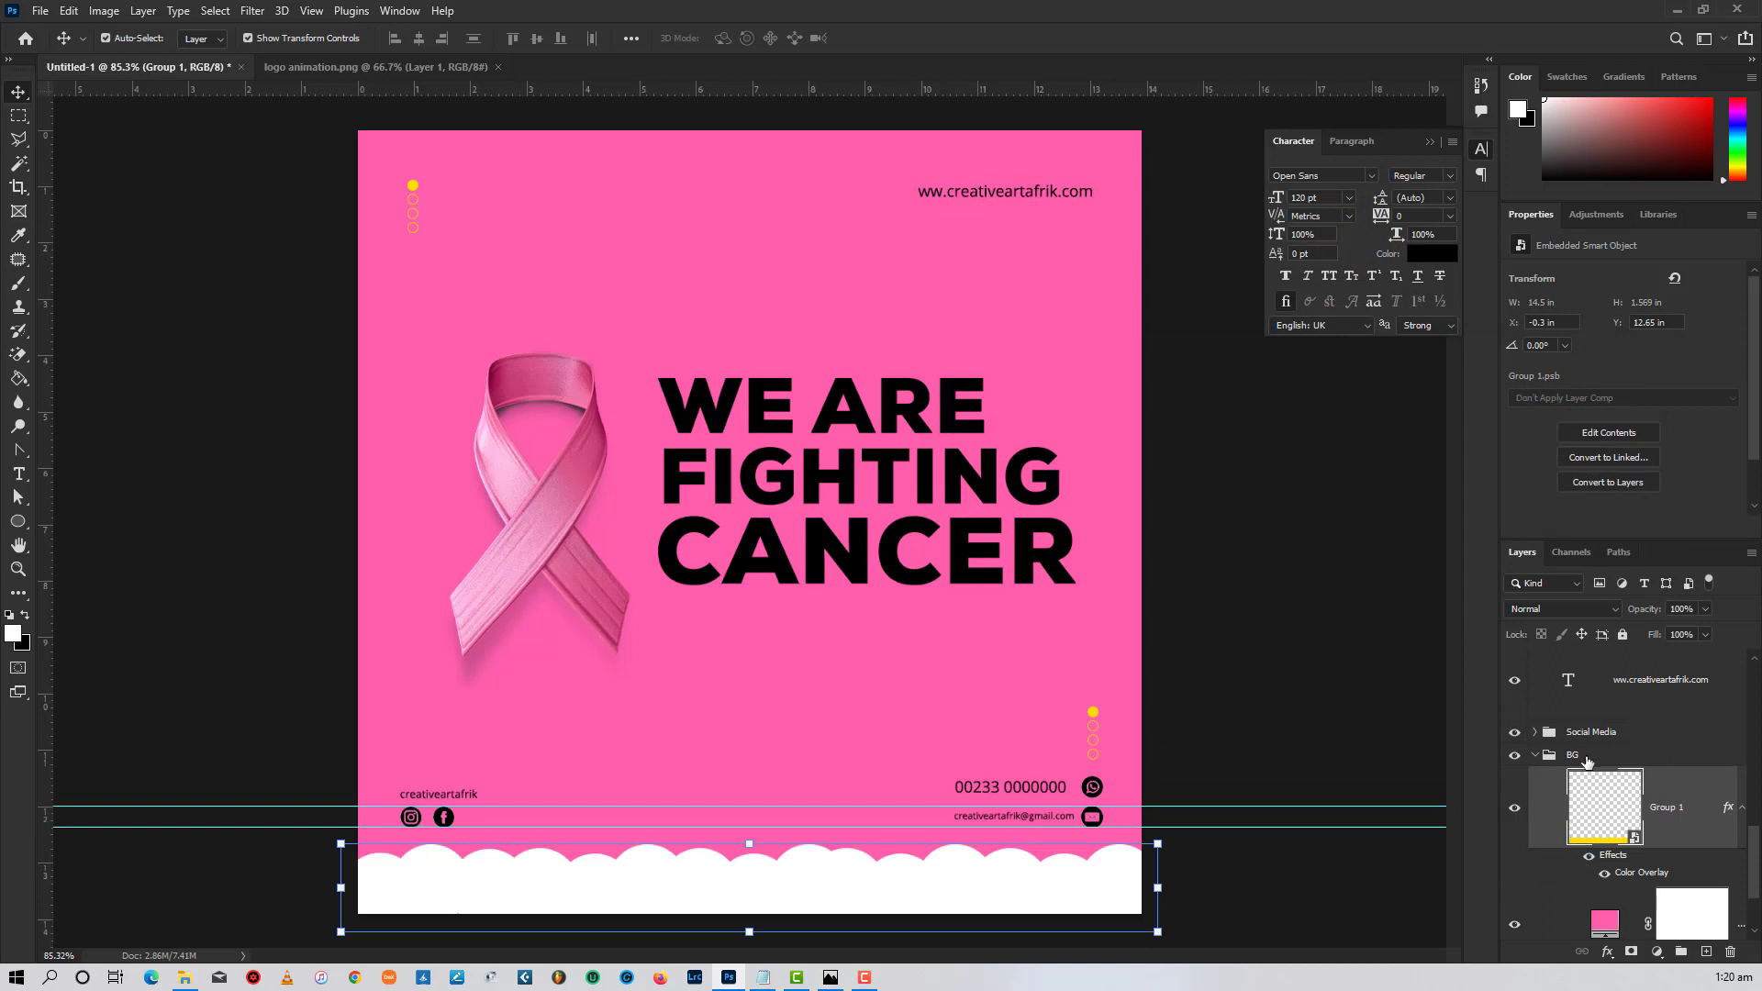
pyautogui.click(1587, 758)
pyautogui.click(1623, 635)
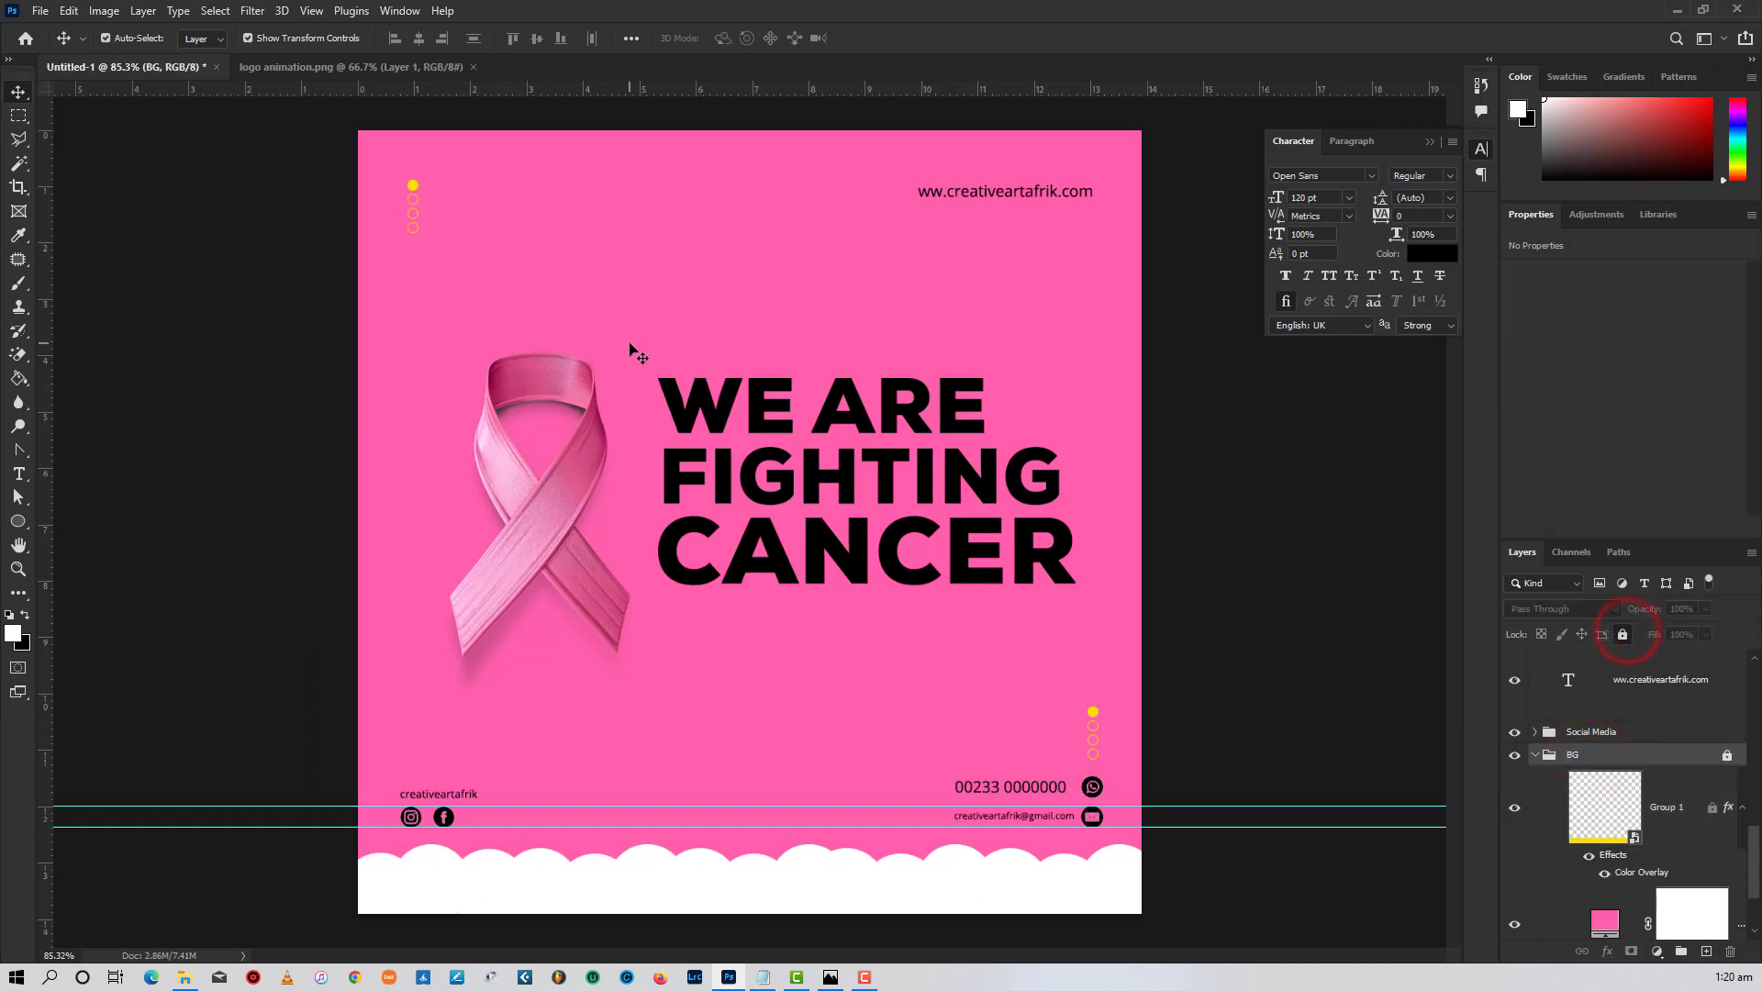
# - Set the stroke color of the small circles near the poster's upper-left corner to white
pyautogui.moveTo(447, 165); pyautogui.dragTo(390, 242)
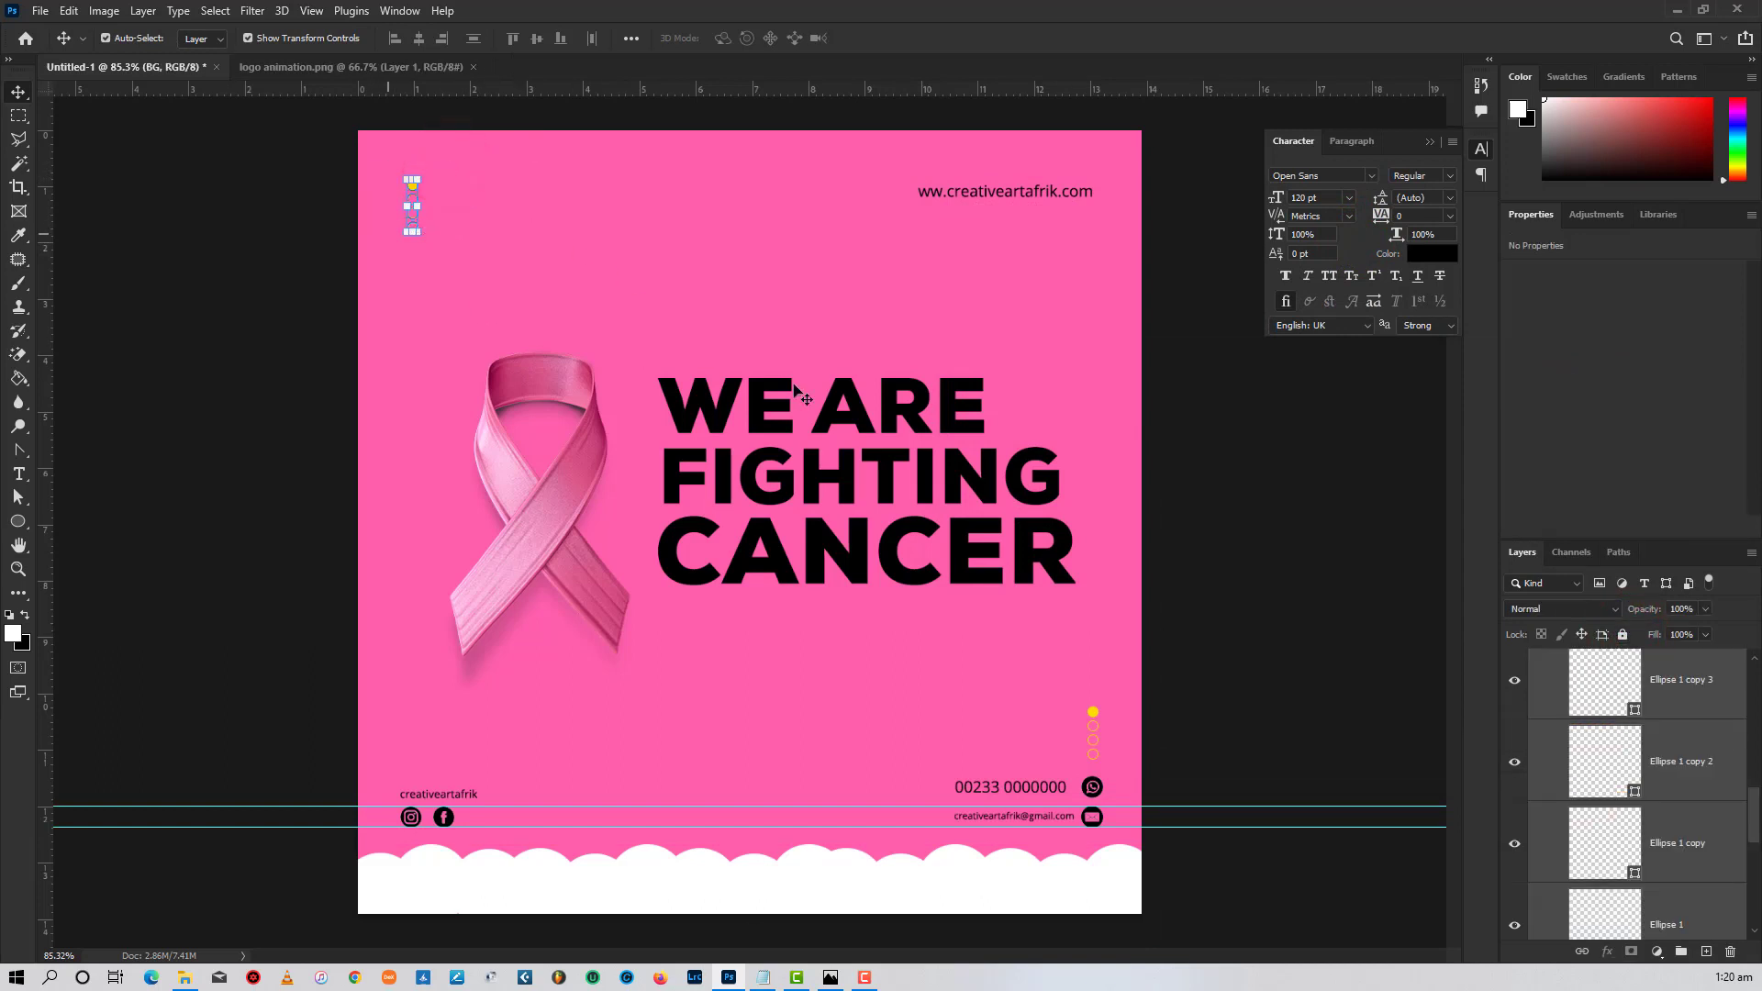
pyautogui.click(1570, 433)
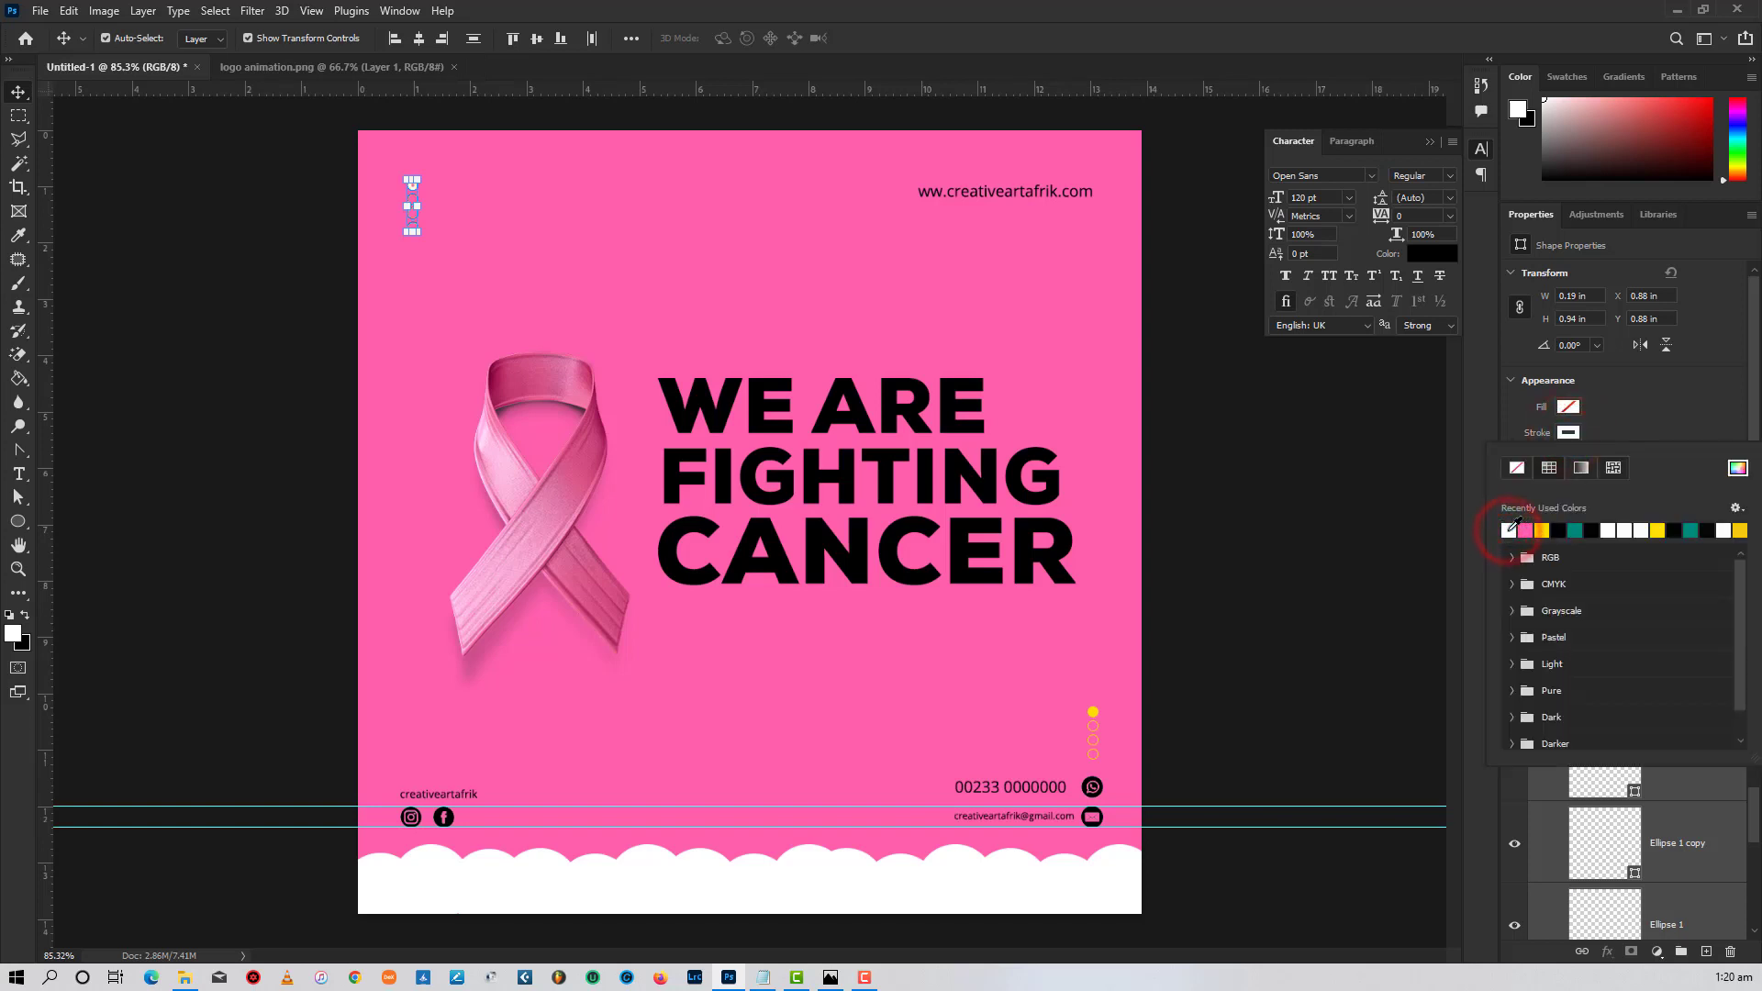
pyautogui.click(1639, 392)
pyautogui.click(1185, 438)
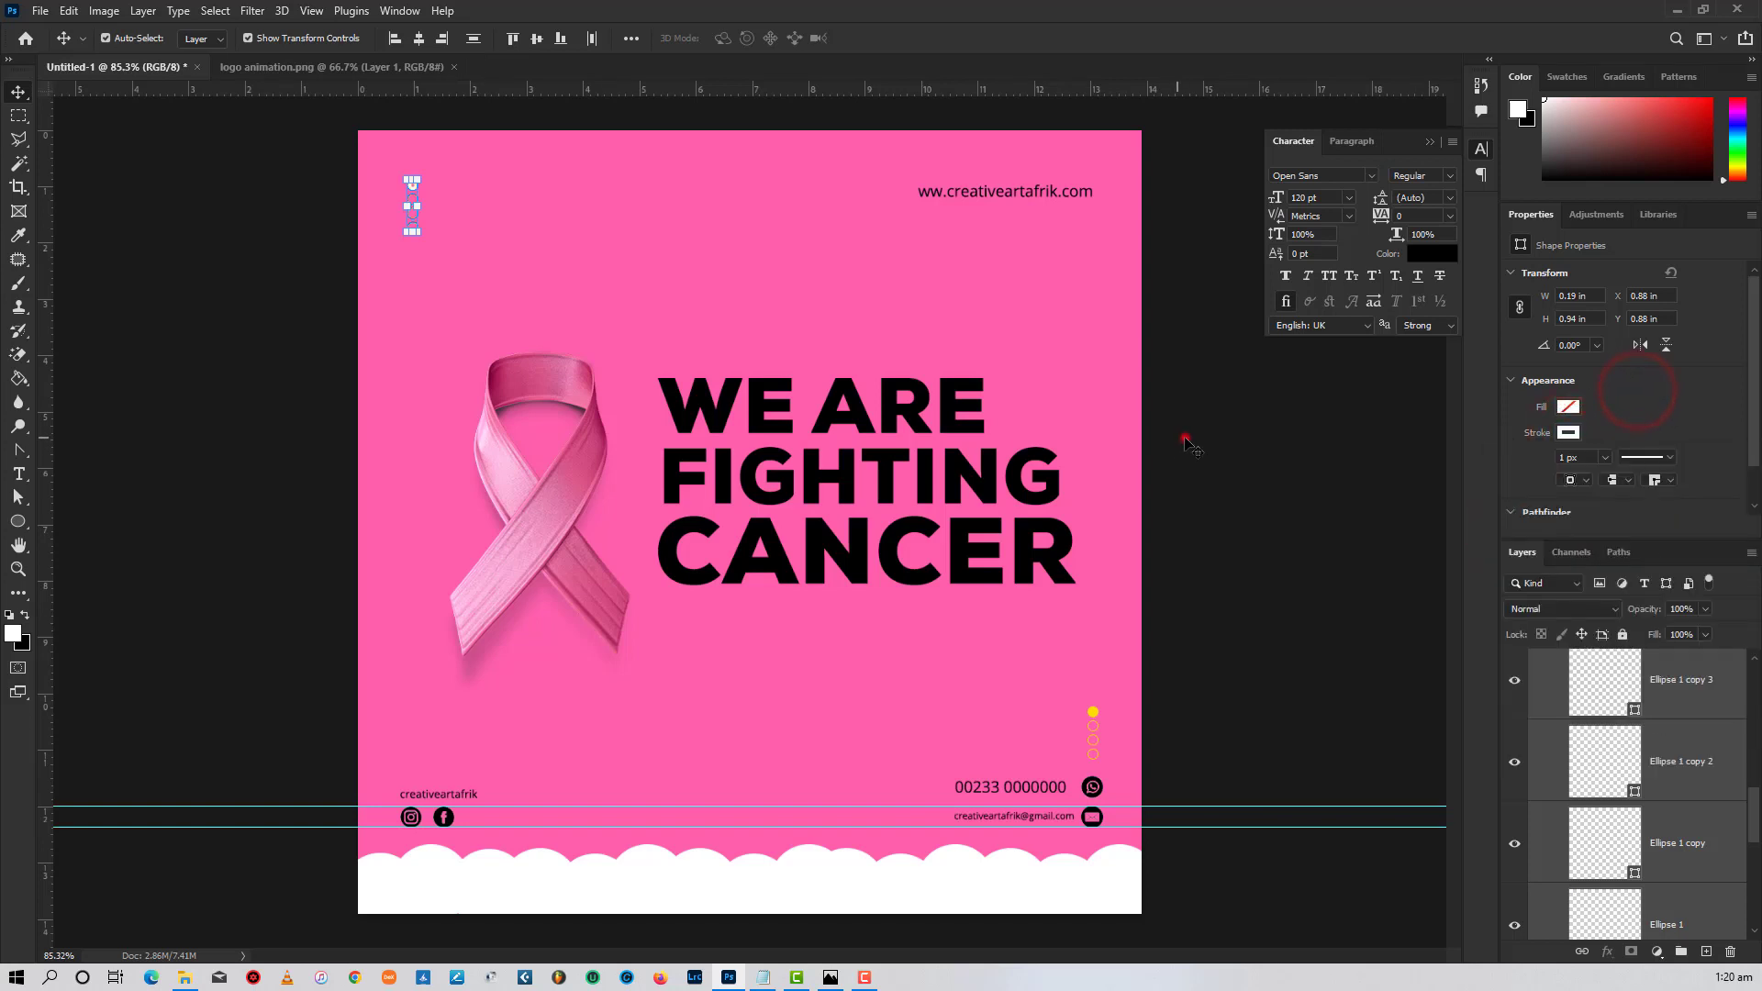
# - Fill the topmost circle of the upper-left column with white and remove its stroke
pyautogui.click(413, 183)
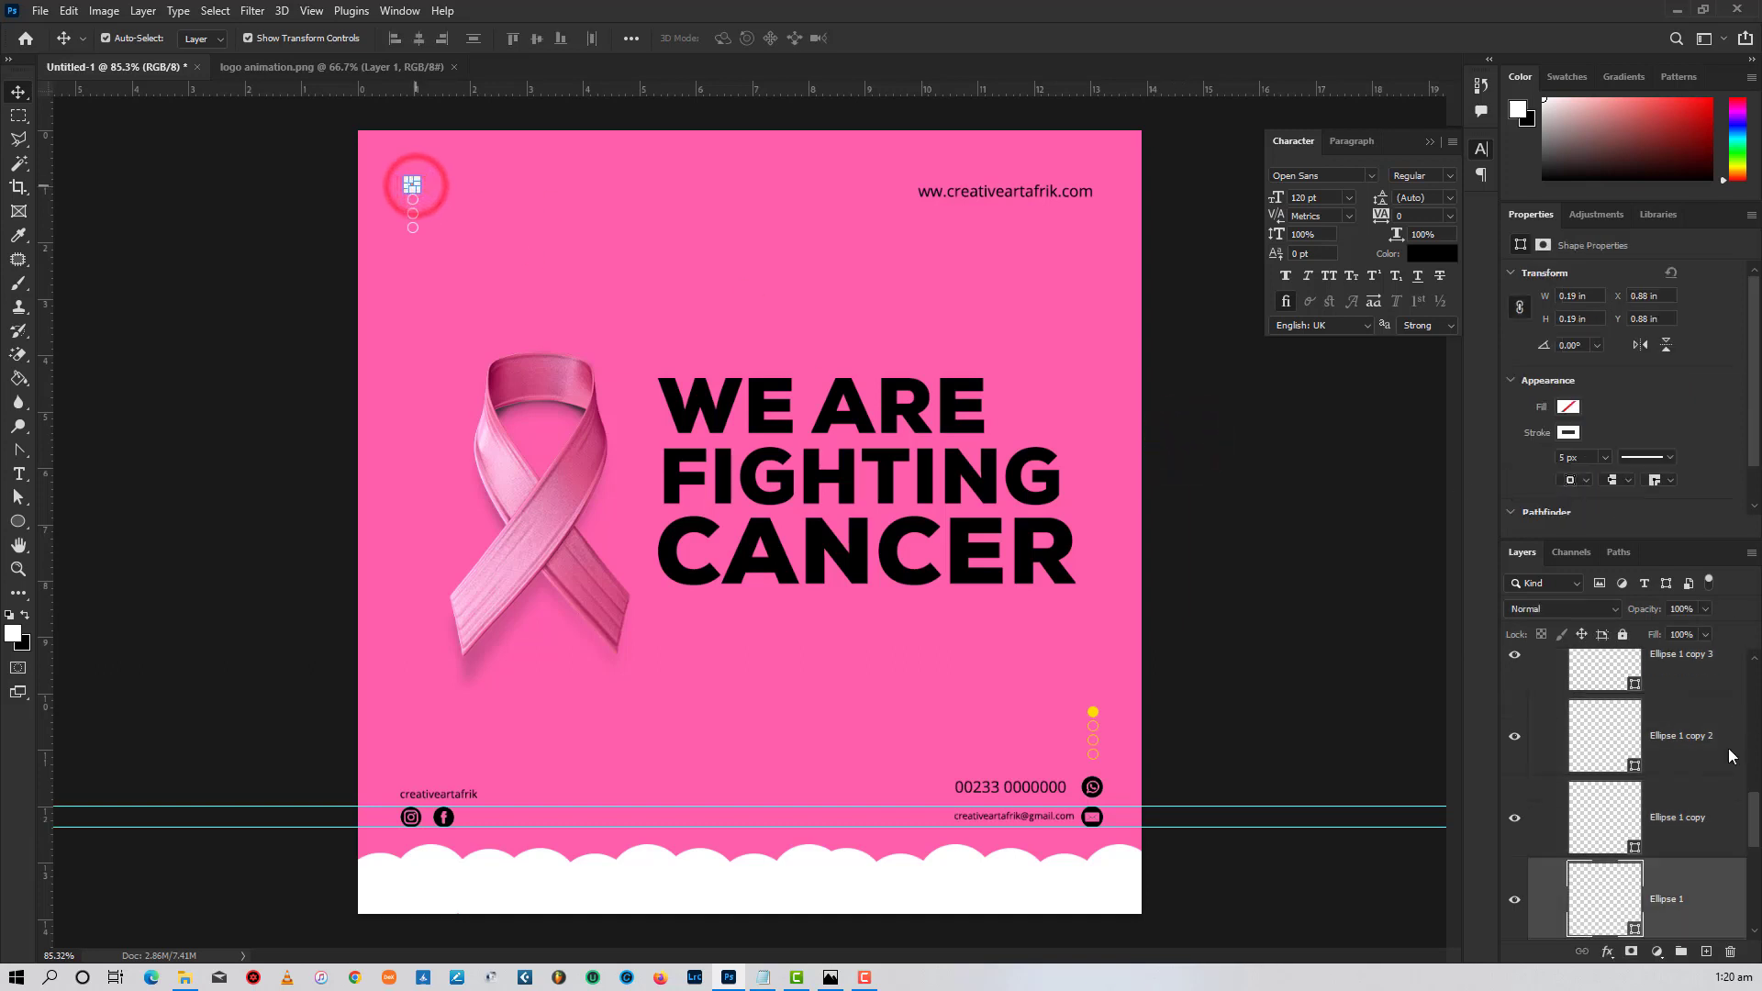
pyautogui.click(1568, 410)
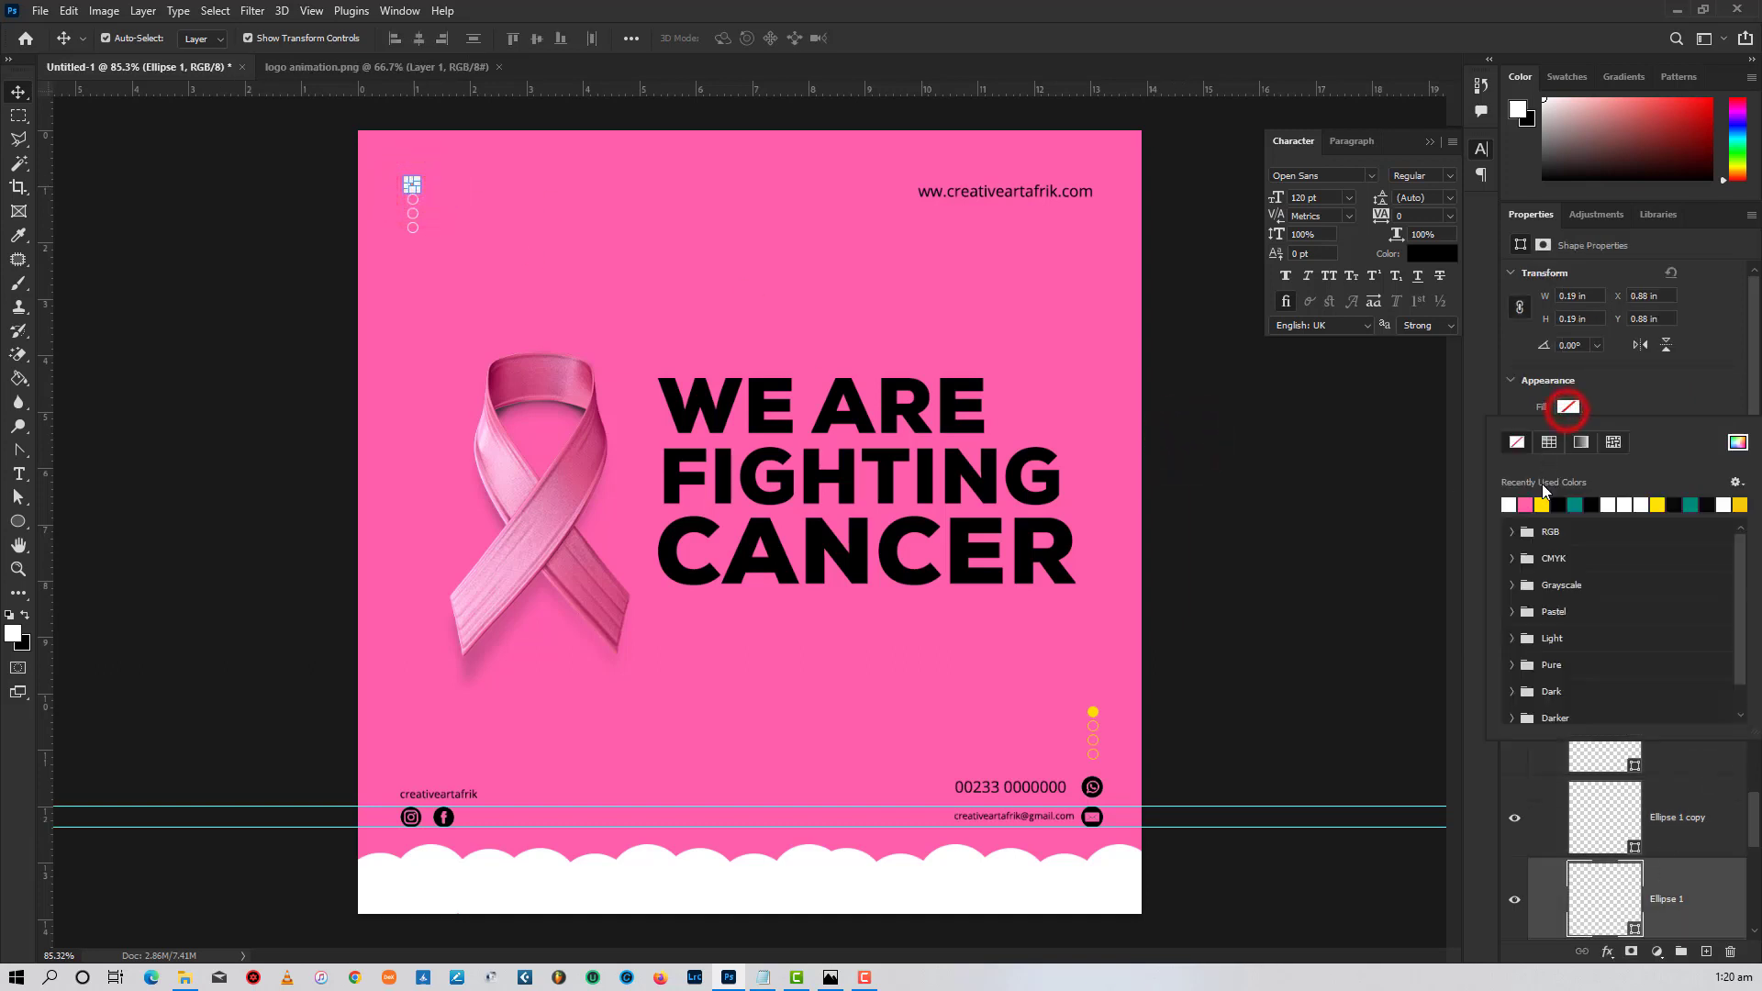
pyautogui.click(1511, 505)
pyautogui.click(1652, 399)
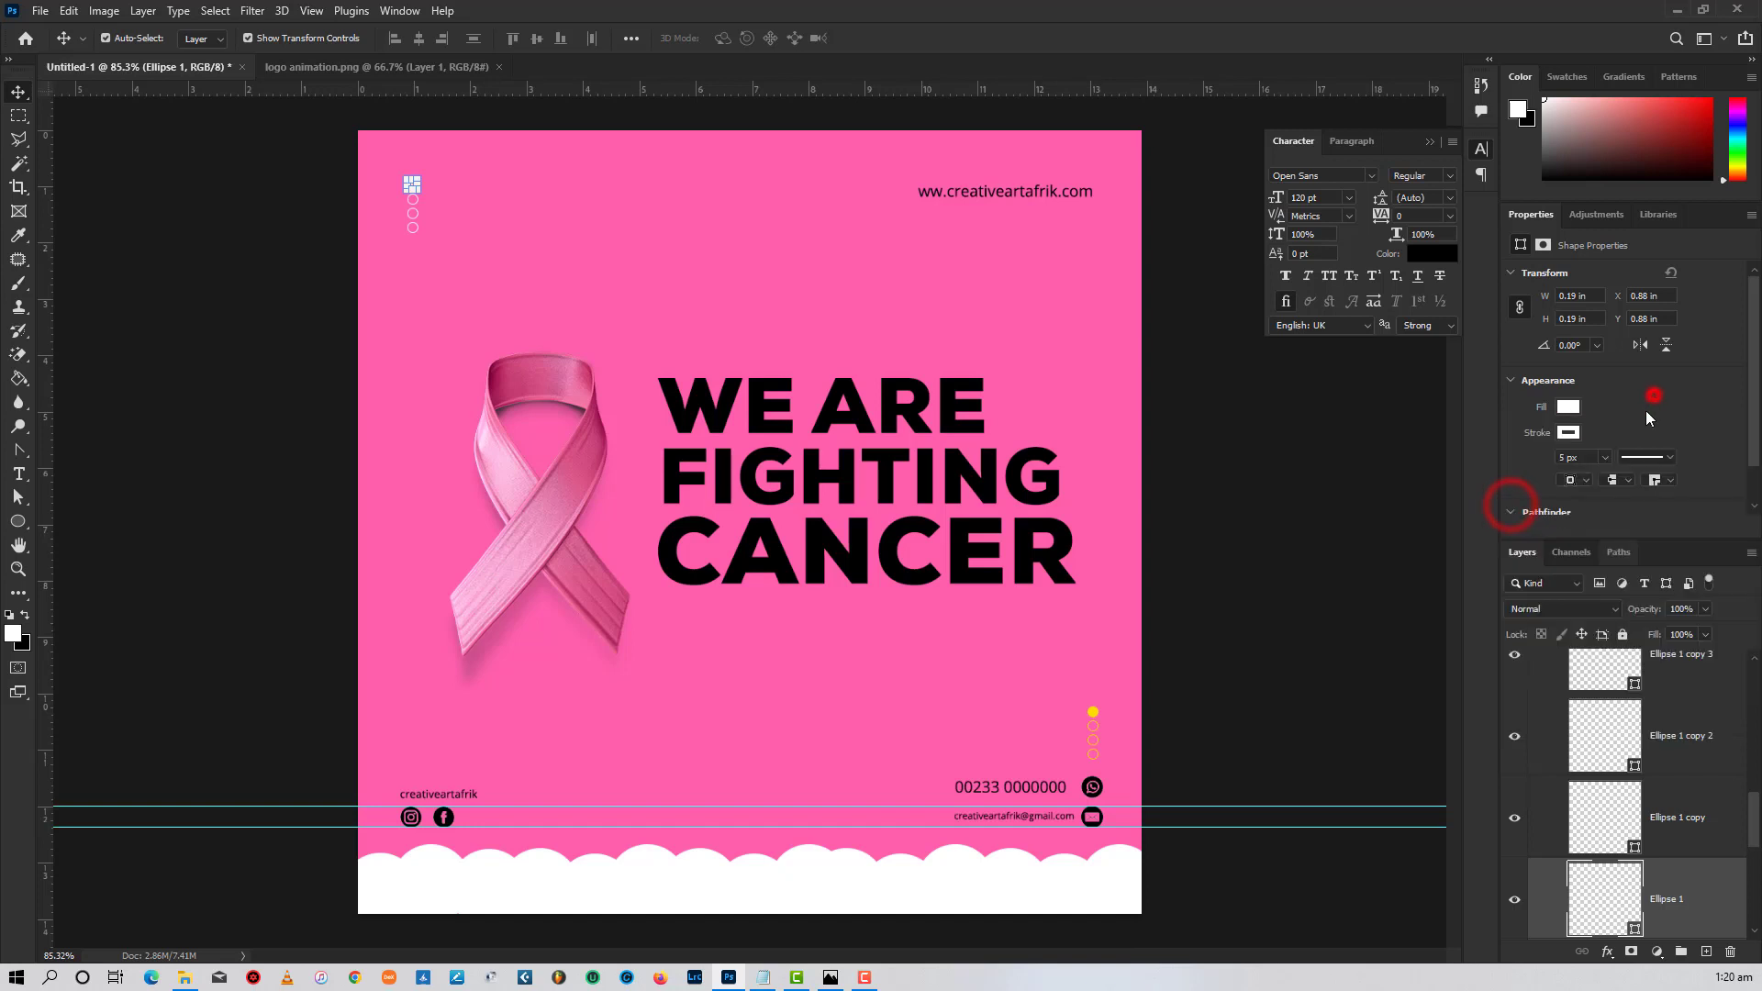
pyautogui.click(1569, 435)
pyautogui.click(1516, 469)
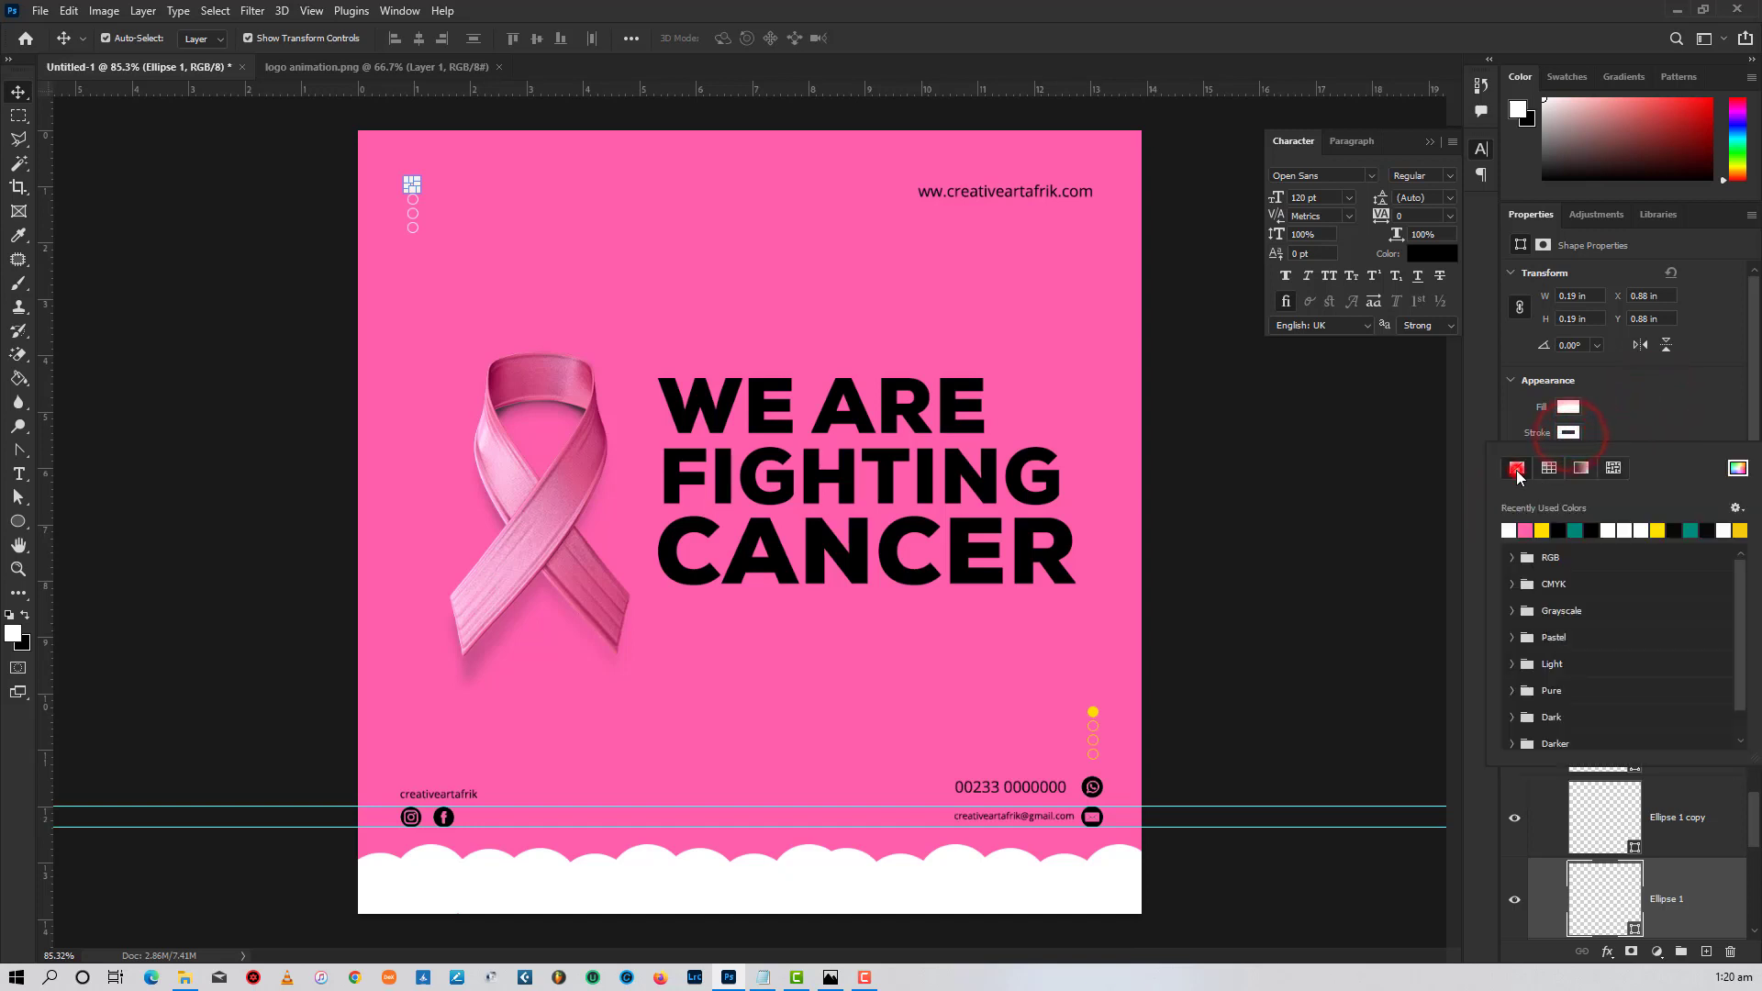
# - Set the stroke color of the small circles in the poster's lower-right column to white
pyautogui.click(1634, 424)
pyautogui.click(1346, 494)
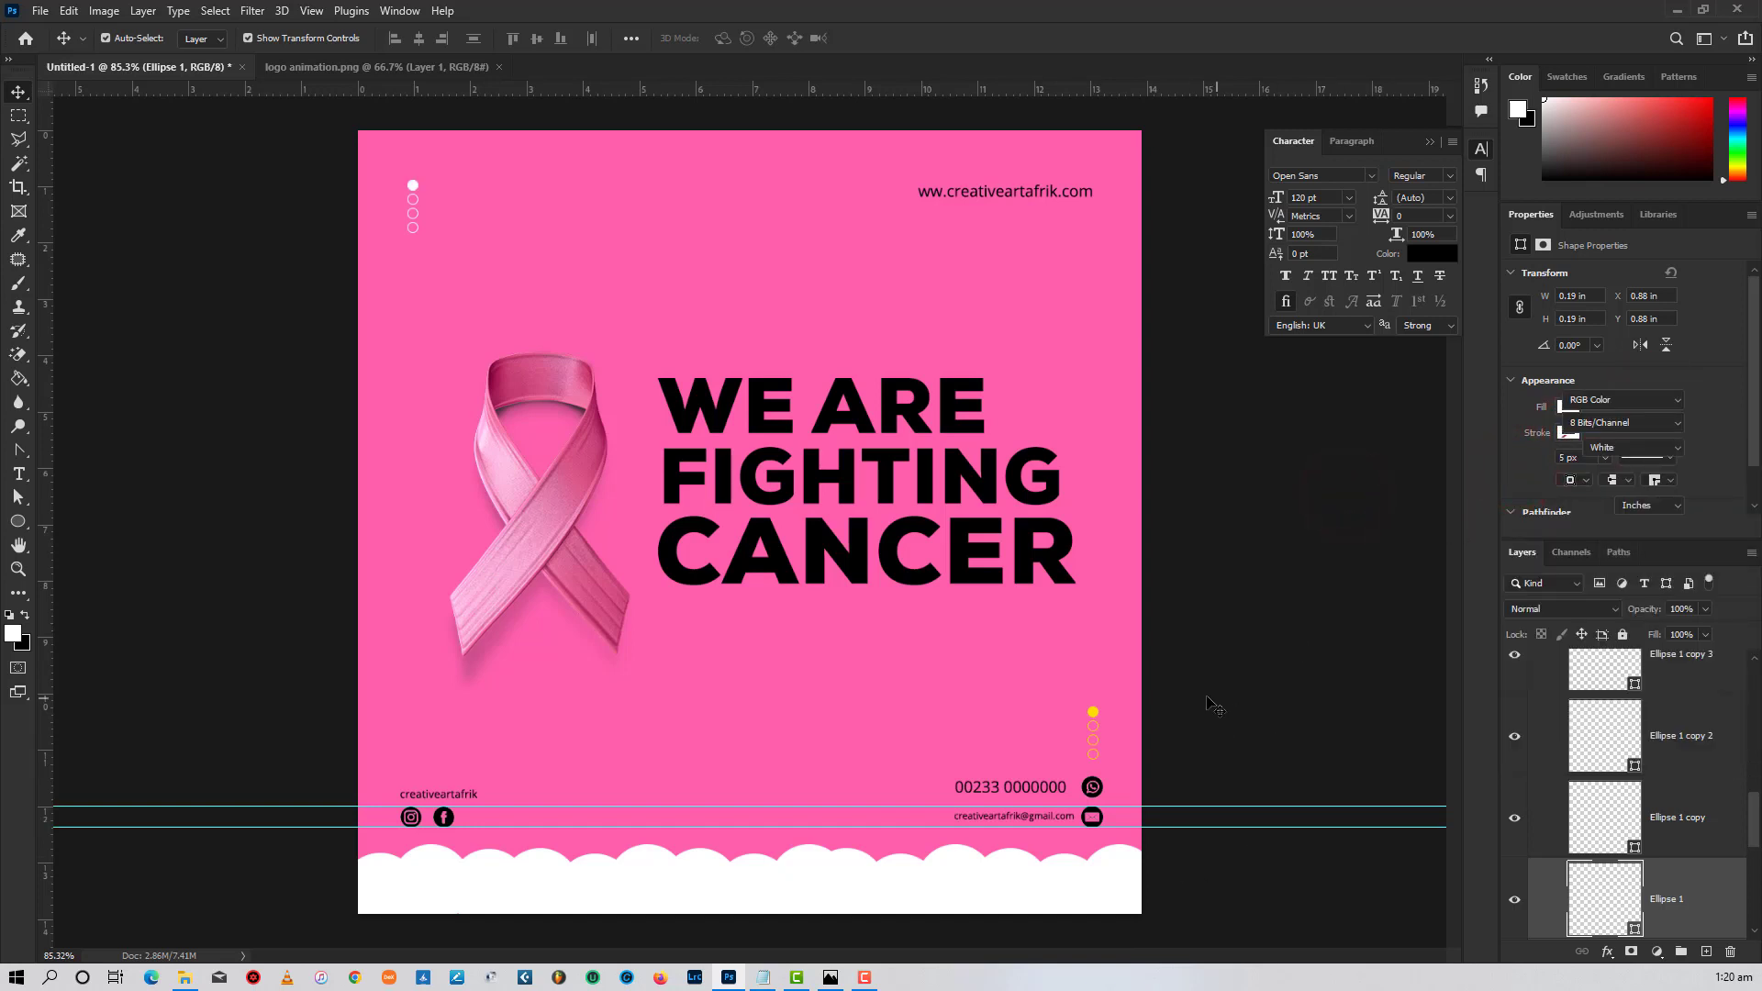
pyautogui.moveTo(1067, 693); pyautogui.dragTo(1118, 769)
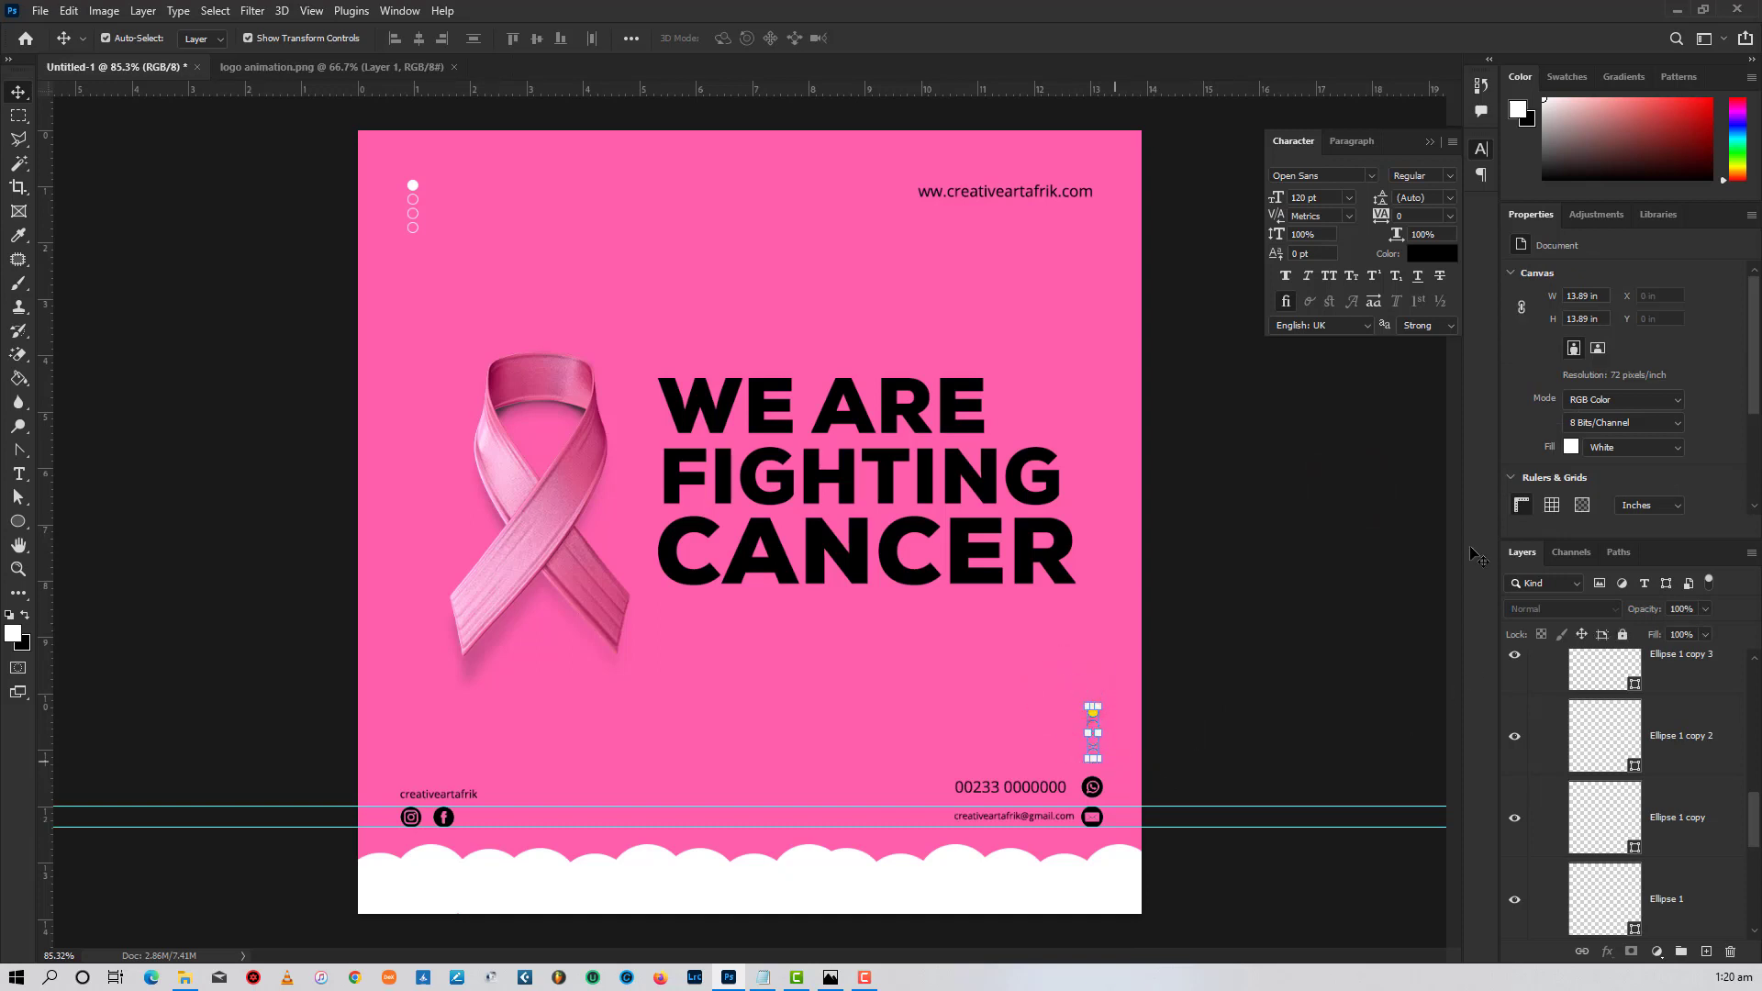
pyautogui.click(1577, 434)
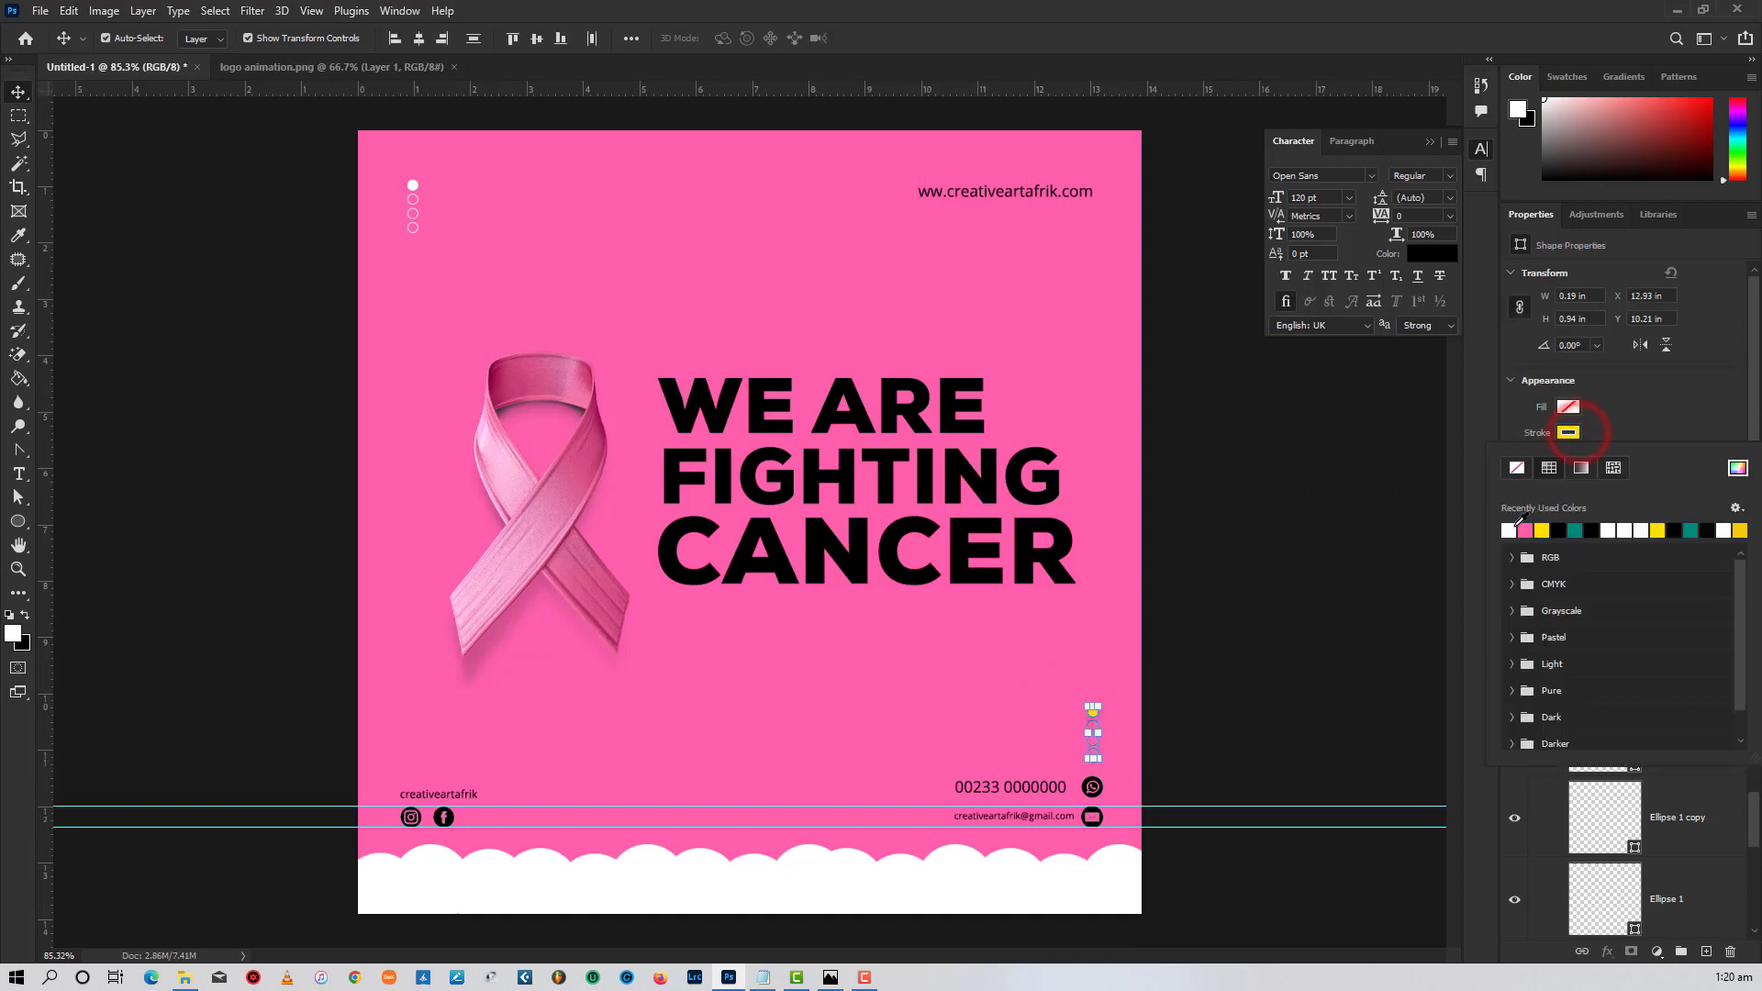
pyautogui.click(1512, 530)
pyautogui.click(1672, 397)
pyautogui.click(1271, 675)
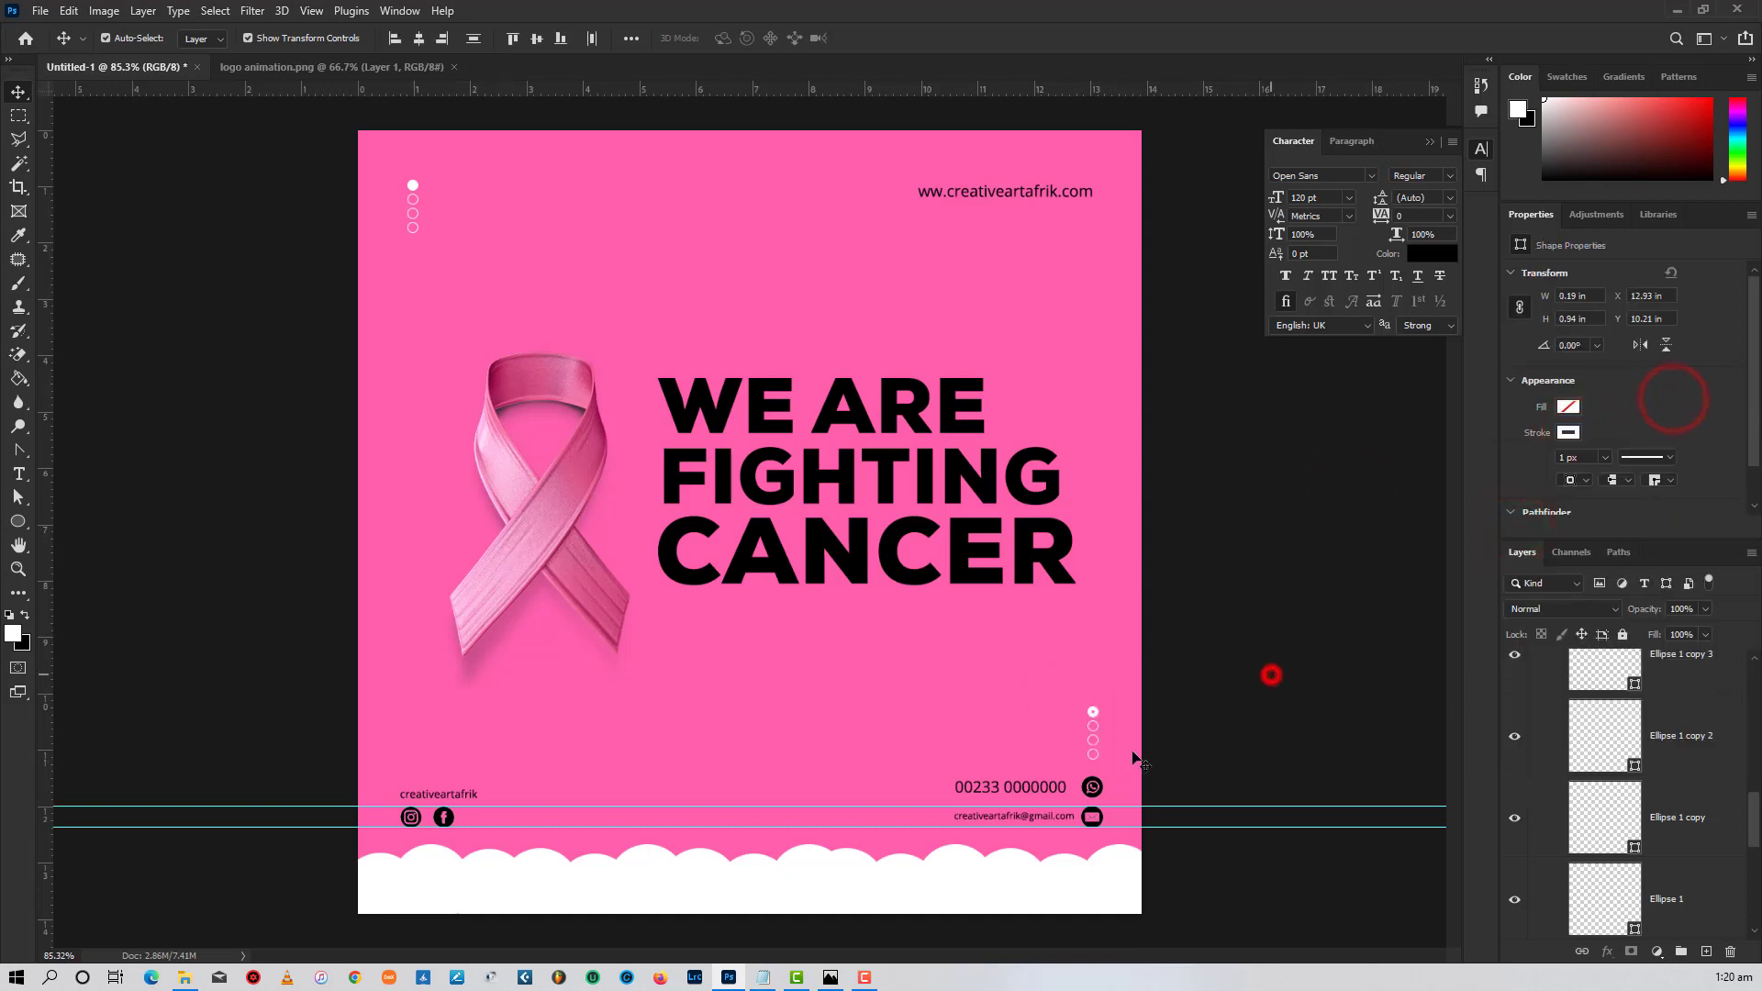
# - Fill the topmost circle of the lower-right column with white and remove its stroke
pyautogui.click(1093, 712)
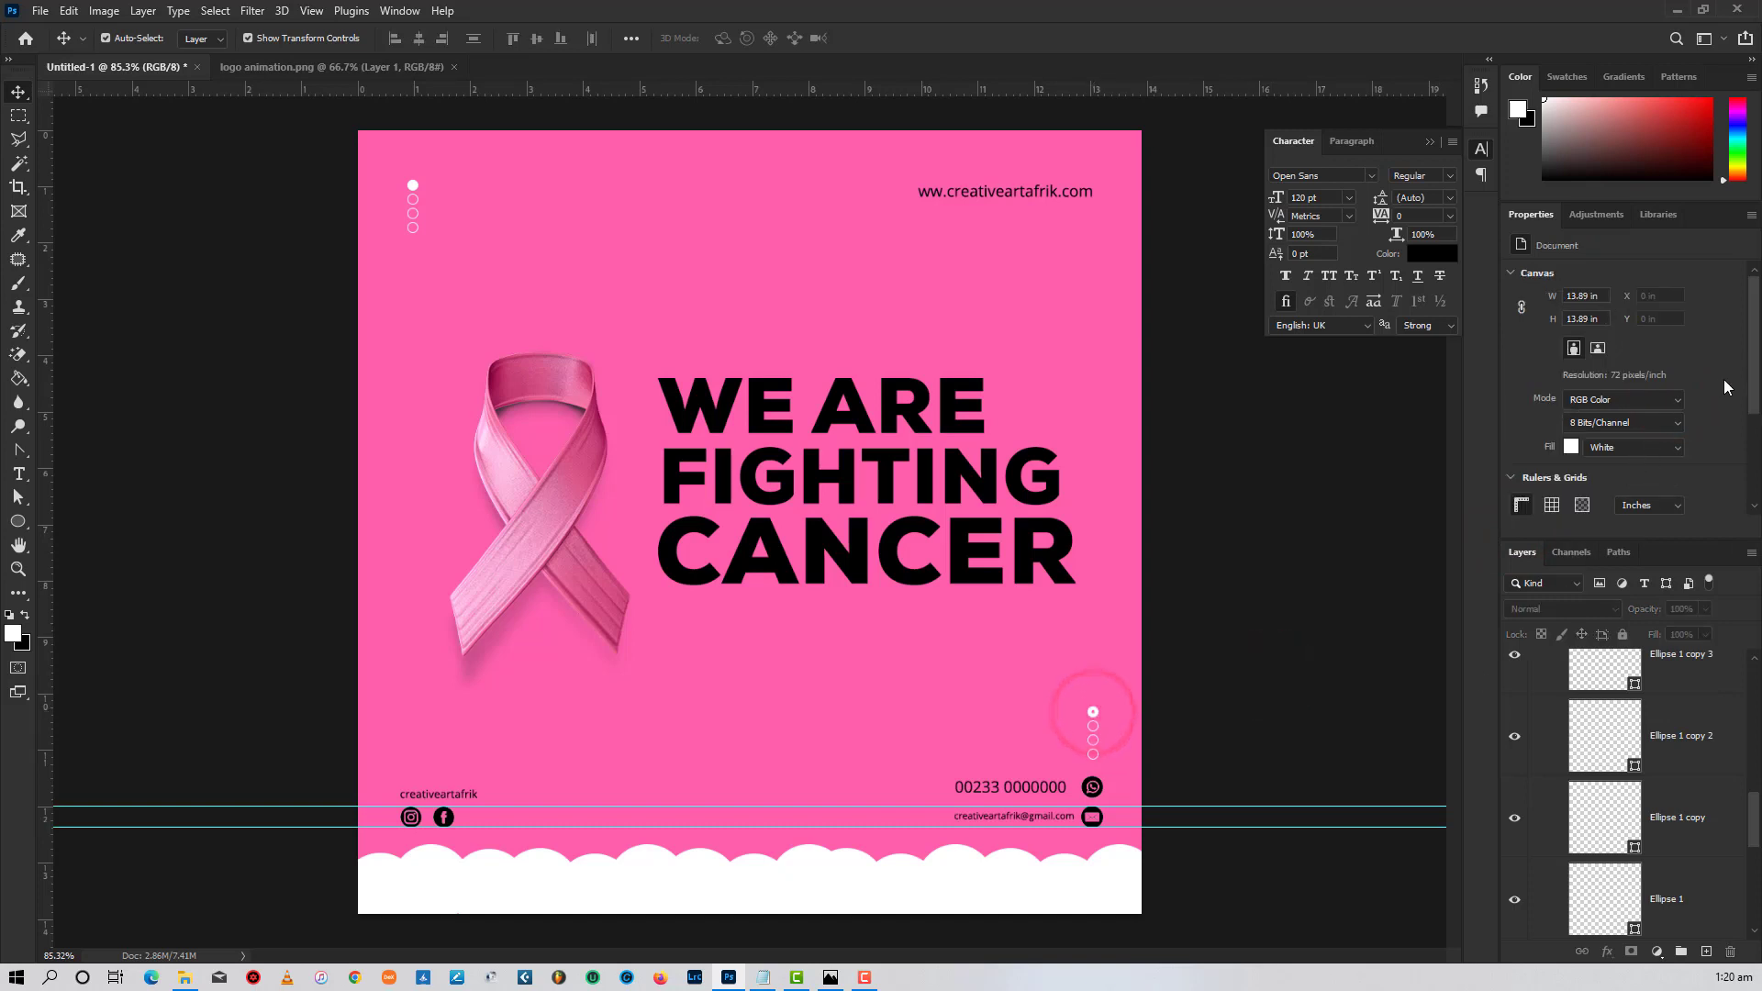
pyautogui.moveTo(1754, 389)
pyautogui.mouseDown()
pyautogui.moveTo(1736, 480)
pyautogui.moveTo(1612, 532)
pyautogui.mouseUp()
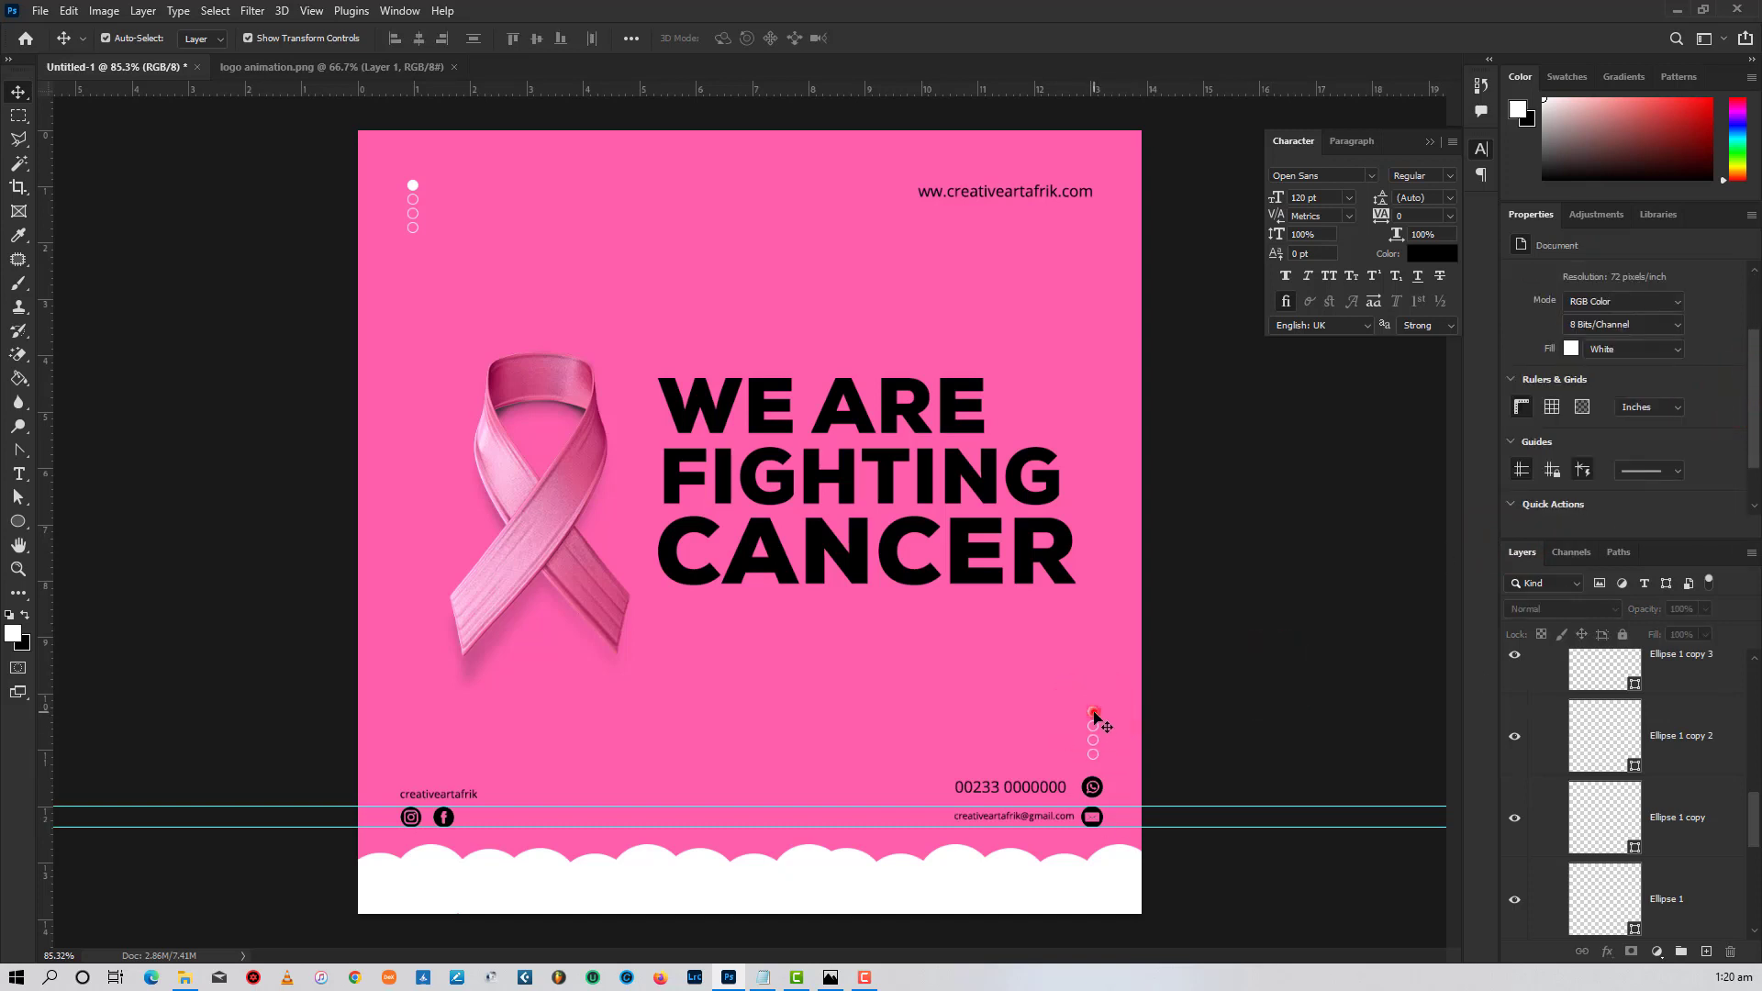
pyautogui.moveTo(1054, 684); pyautogui.dragTo(1109, 715)
pyautogui.click(1568, 407)
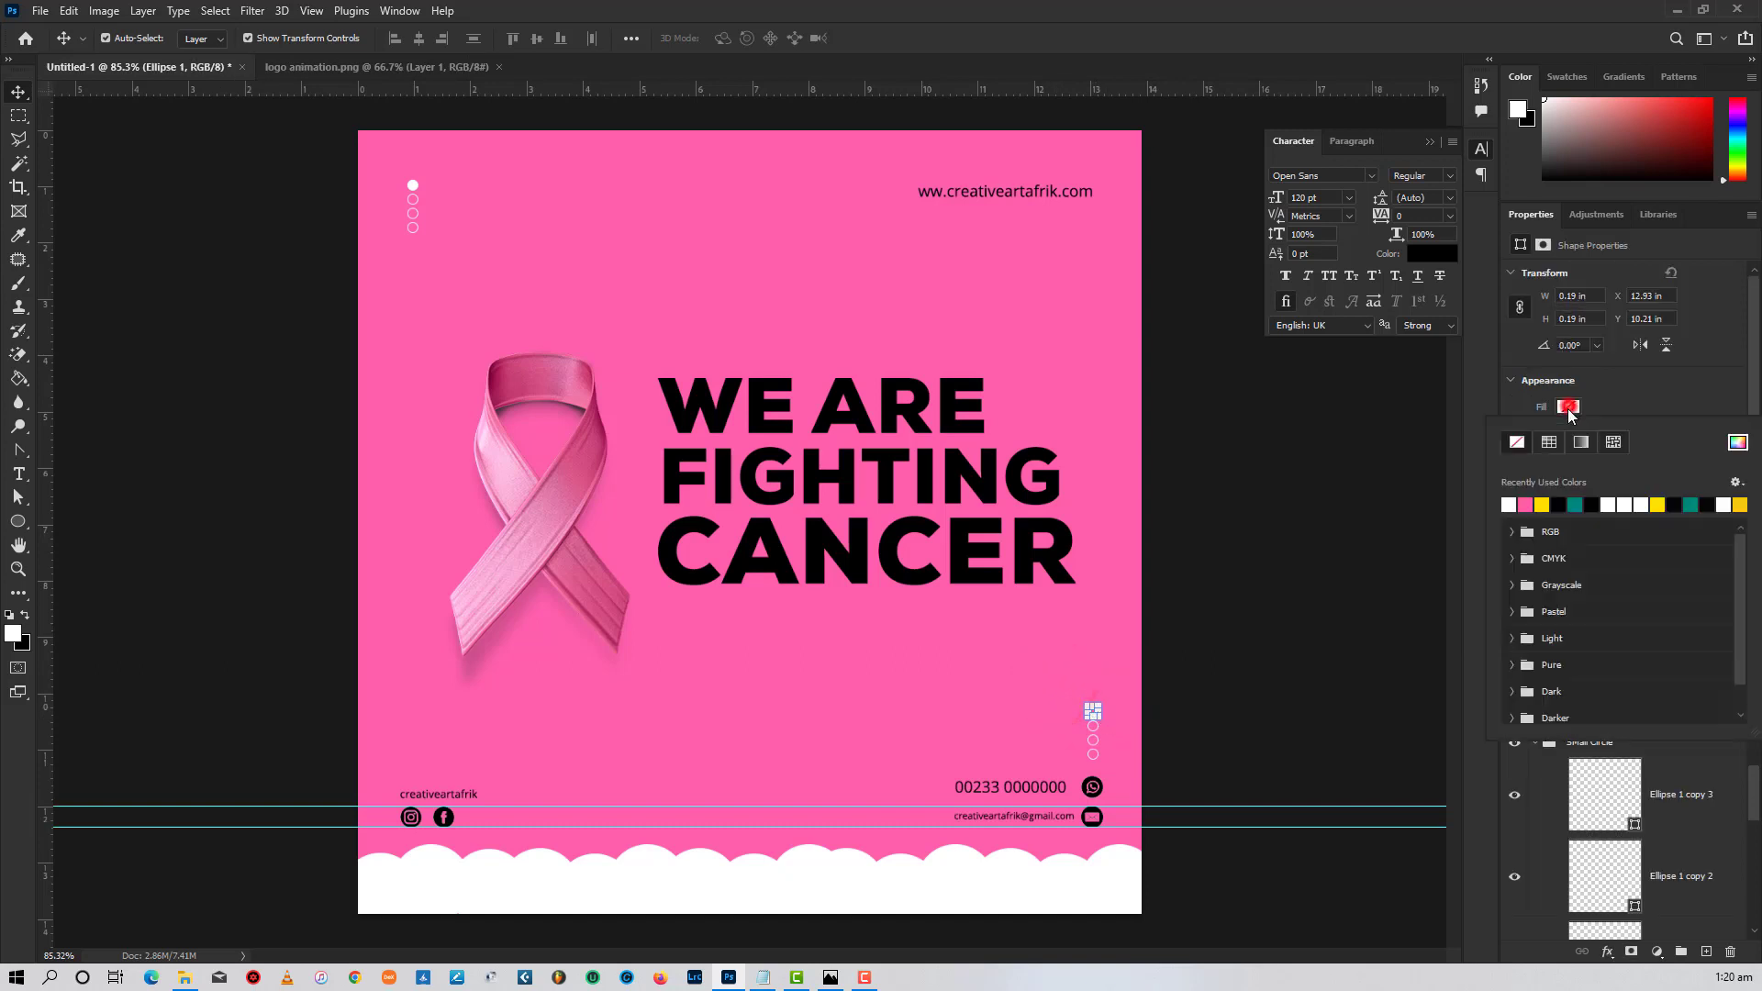
pyautogui.click(1516, 441)
pyautogui.click(1609, 407)
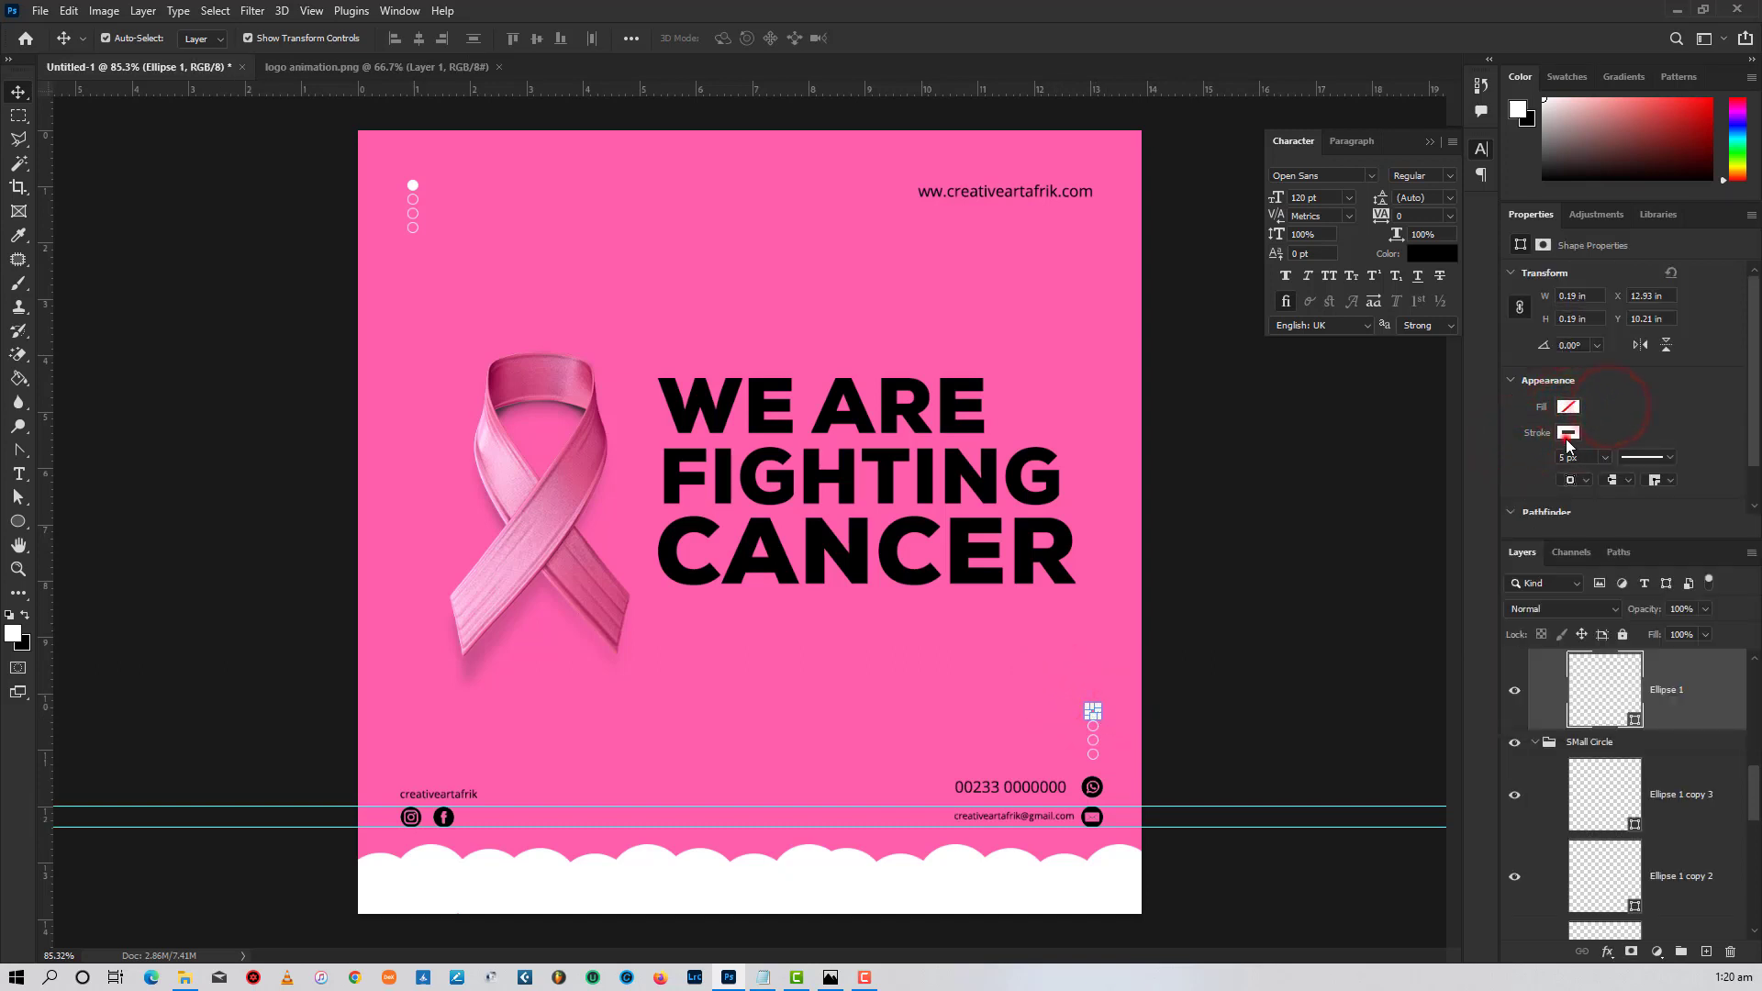
pyautogui.click(1569, 433)
pyautogui.click(1581, 406)
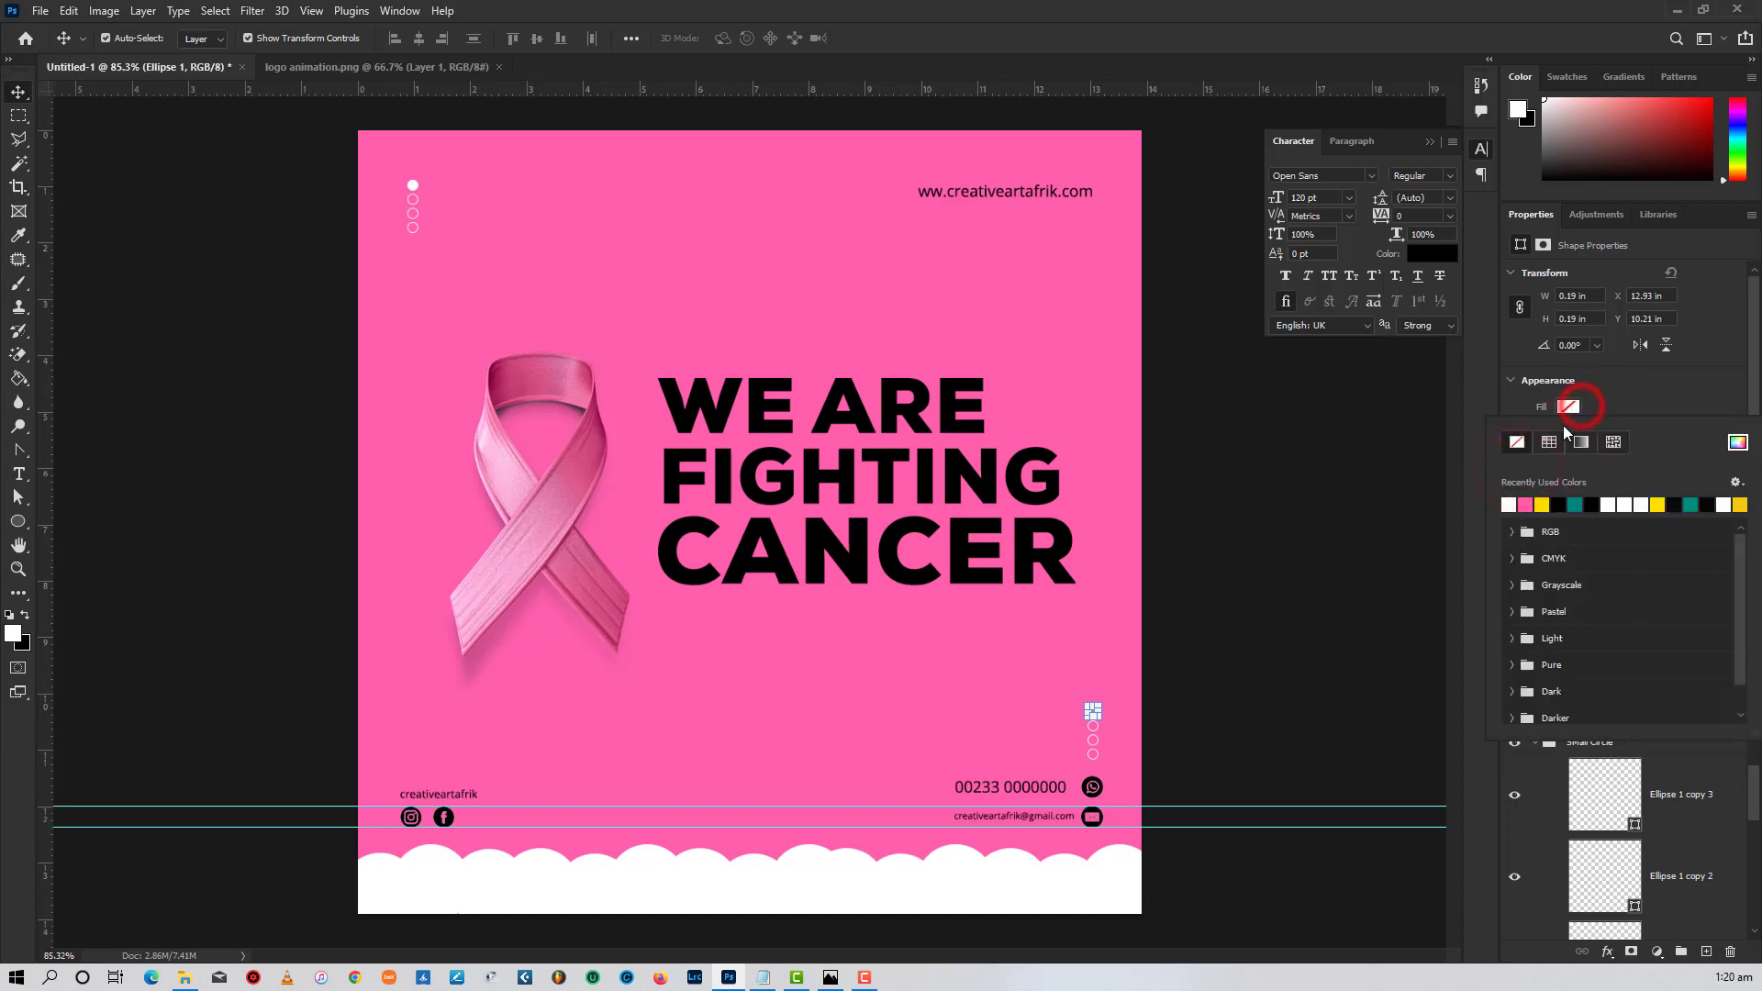
pyautogui.click(1510, 504)
pyautogui.click(1643, 399)
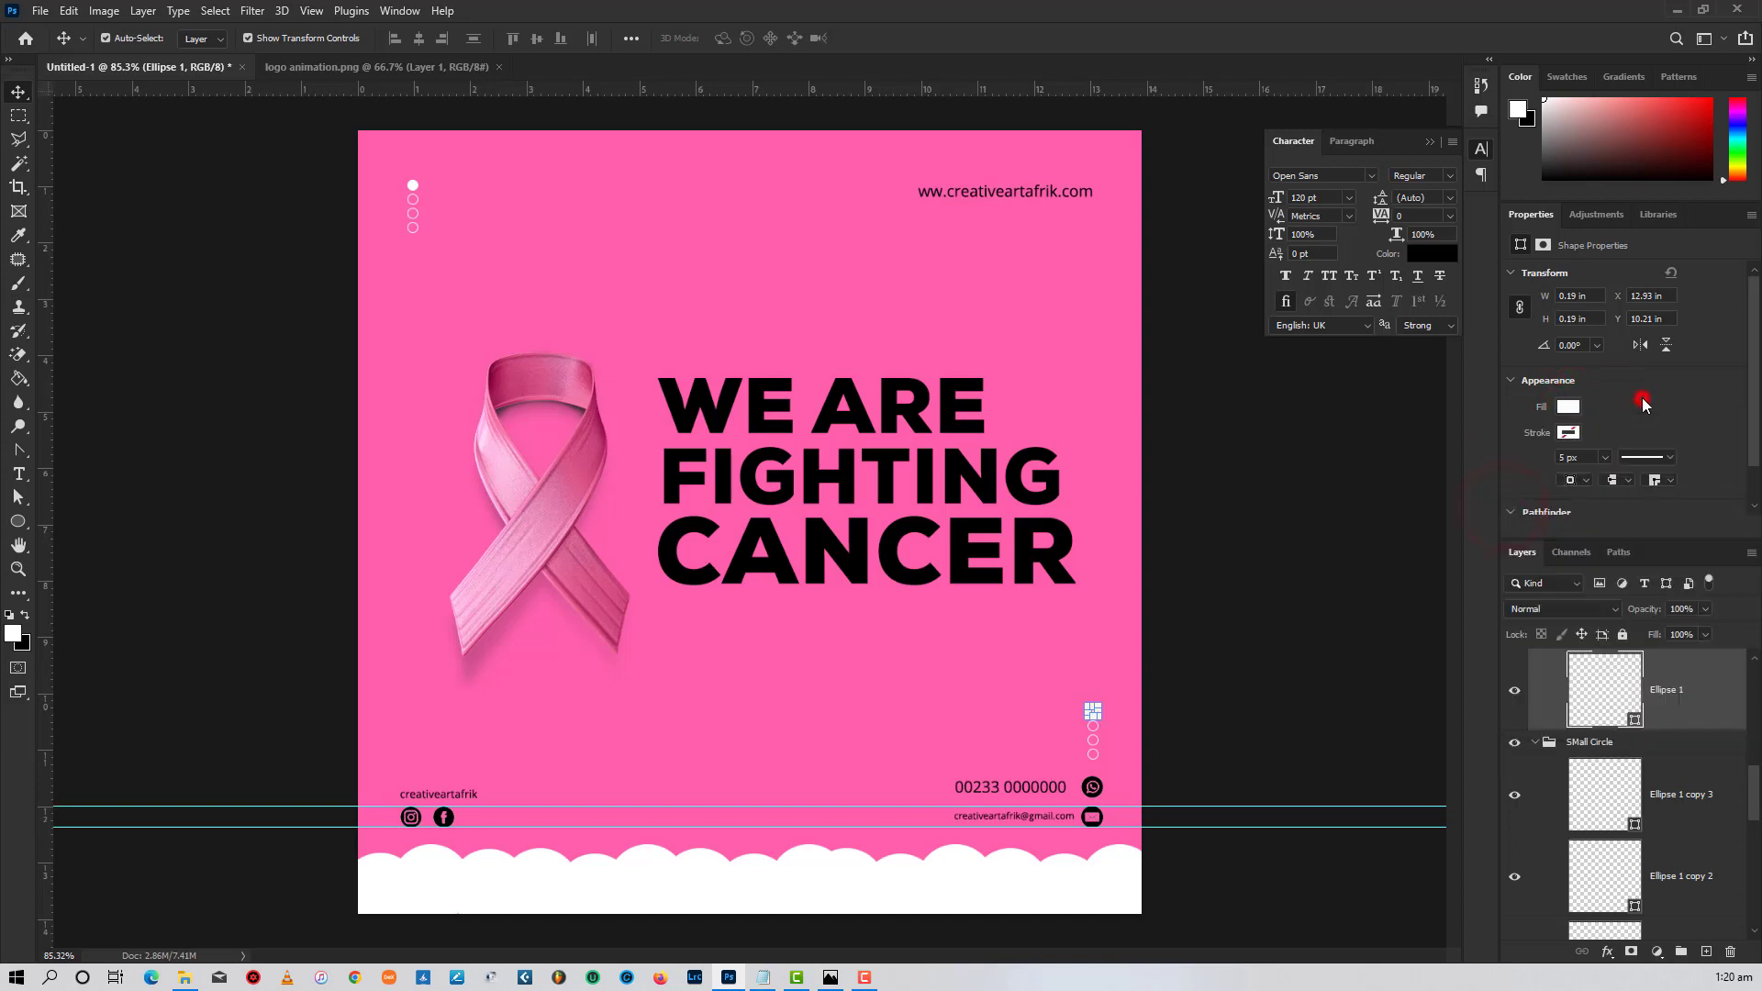
pyautogui.click(1249, 670)
# - Collapse the "SMall Circle", "SMall Circle copy" and "Main" layer groups to tidy the layer list
pyautogui.click(1531, 742)
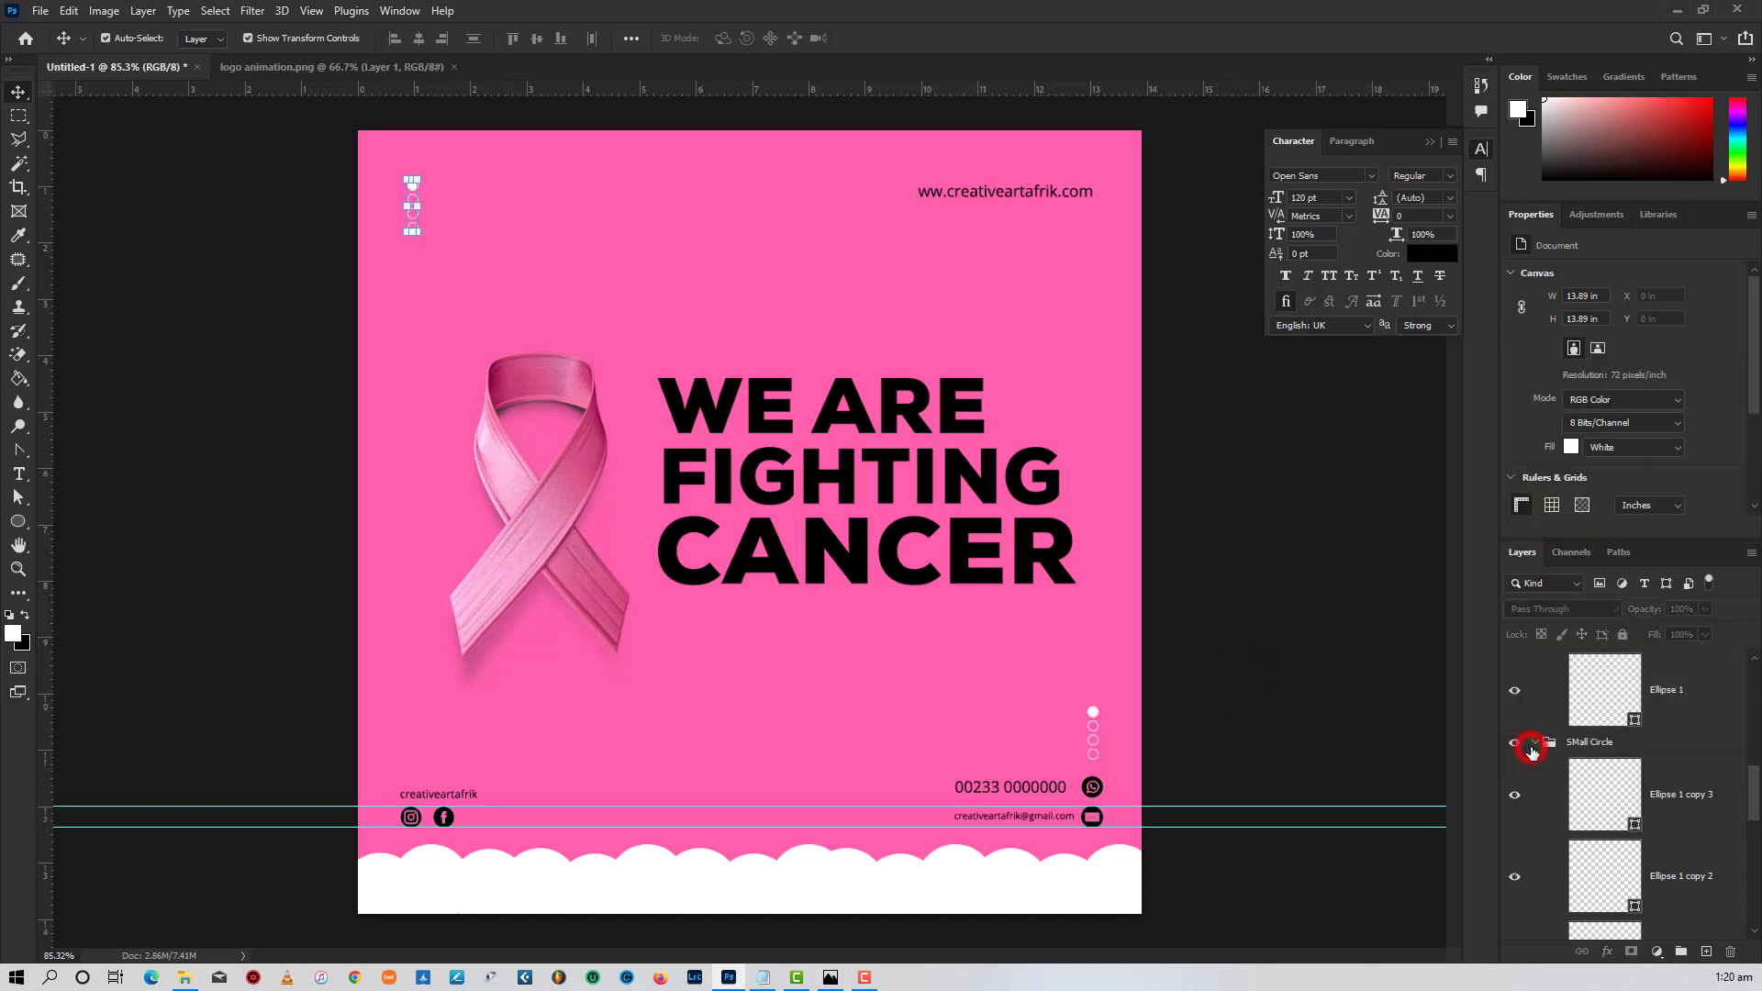
pyautogui.click(1537, 744)
pyautogui.scroll(5, 1538, 780)
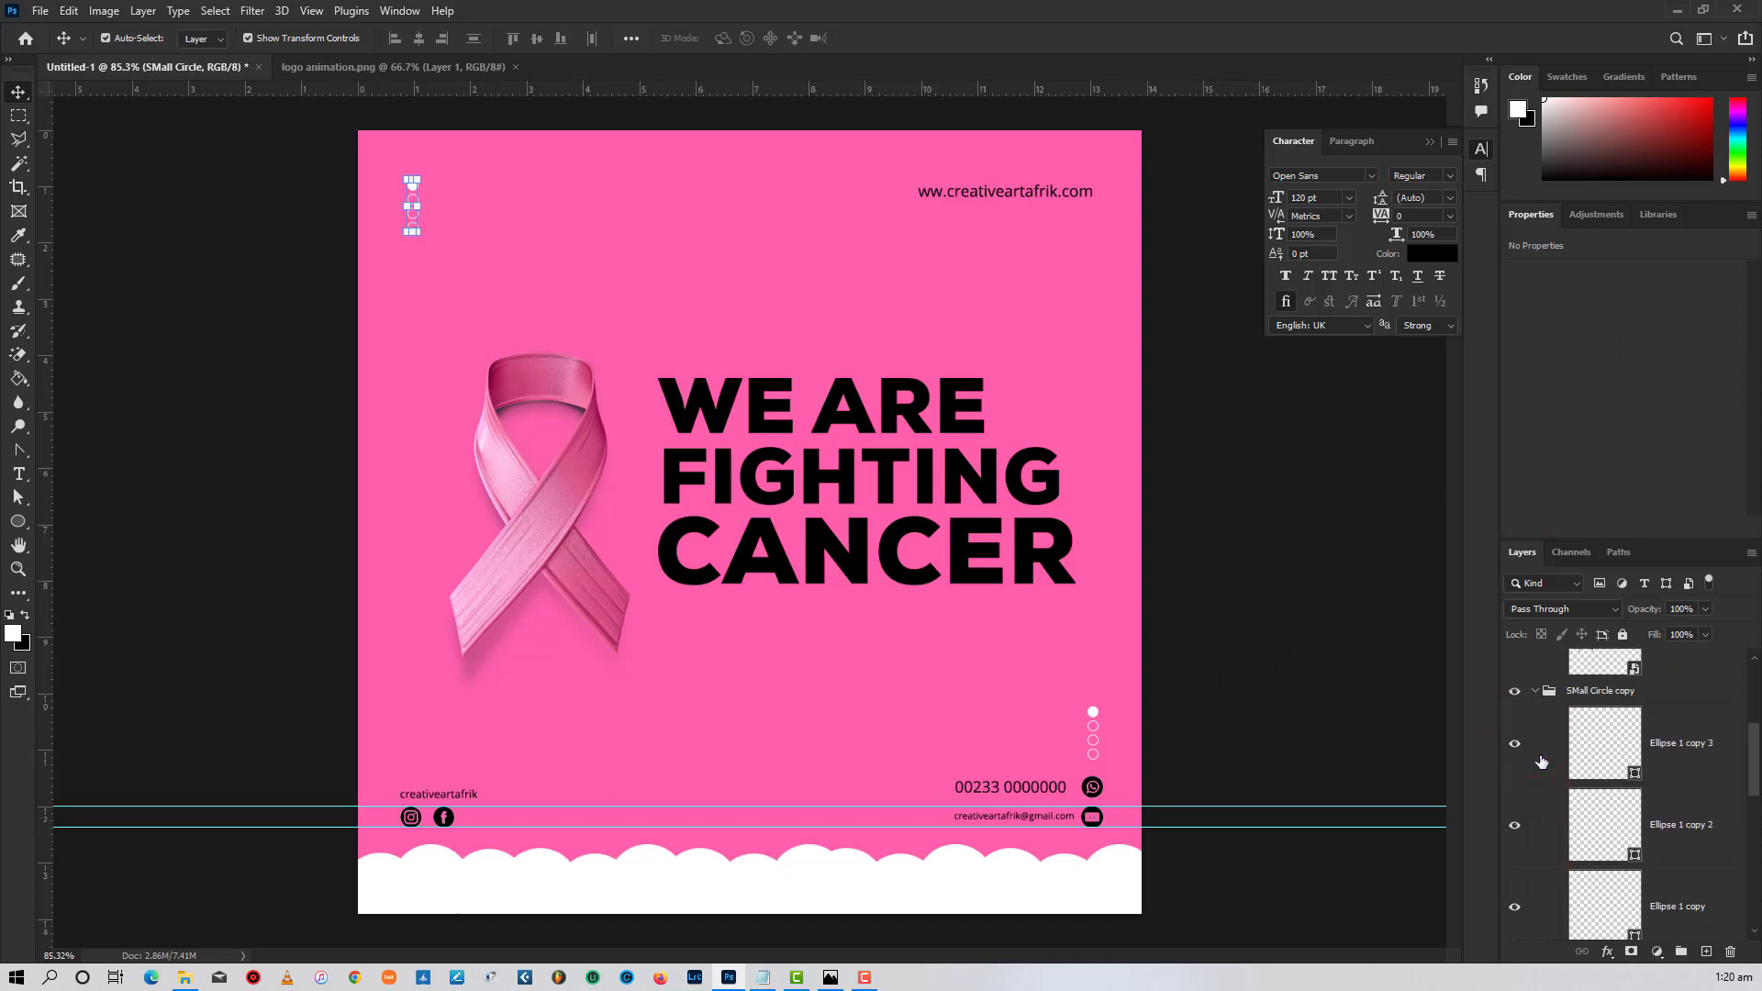
pyautogui.click(1538, 807)
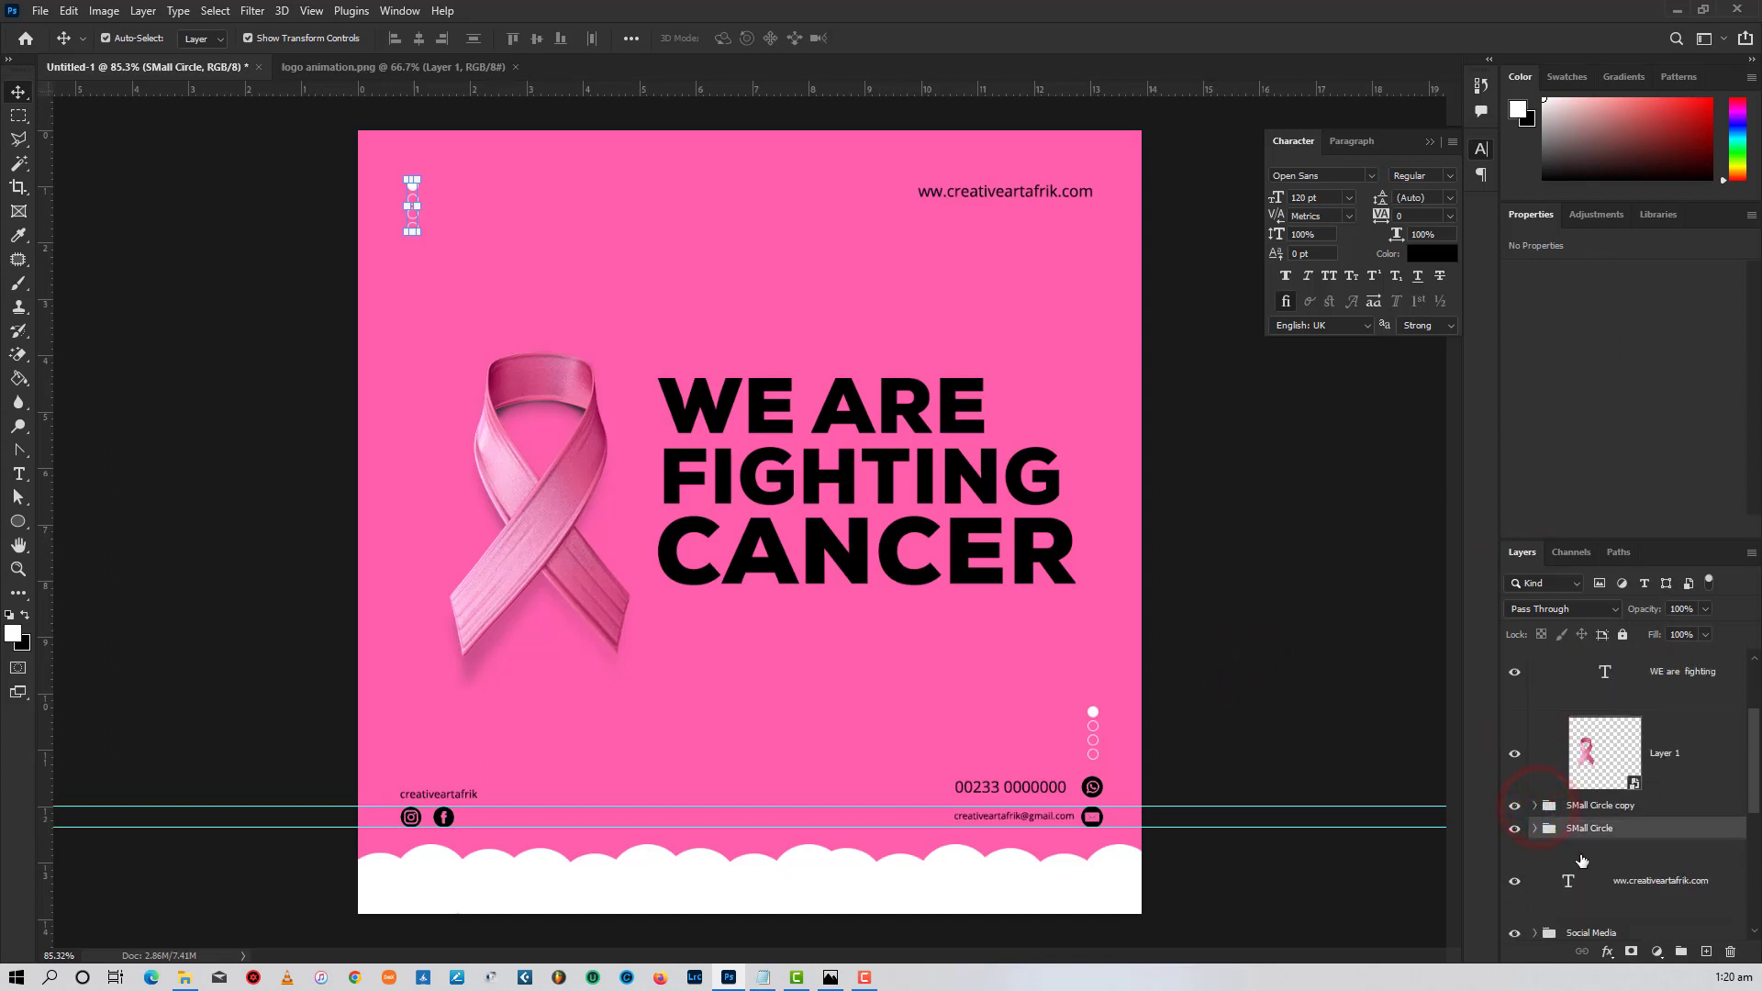
pyautogui.scroll(3, 1578, 855)
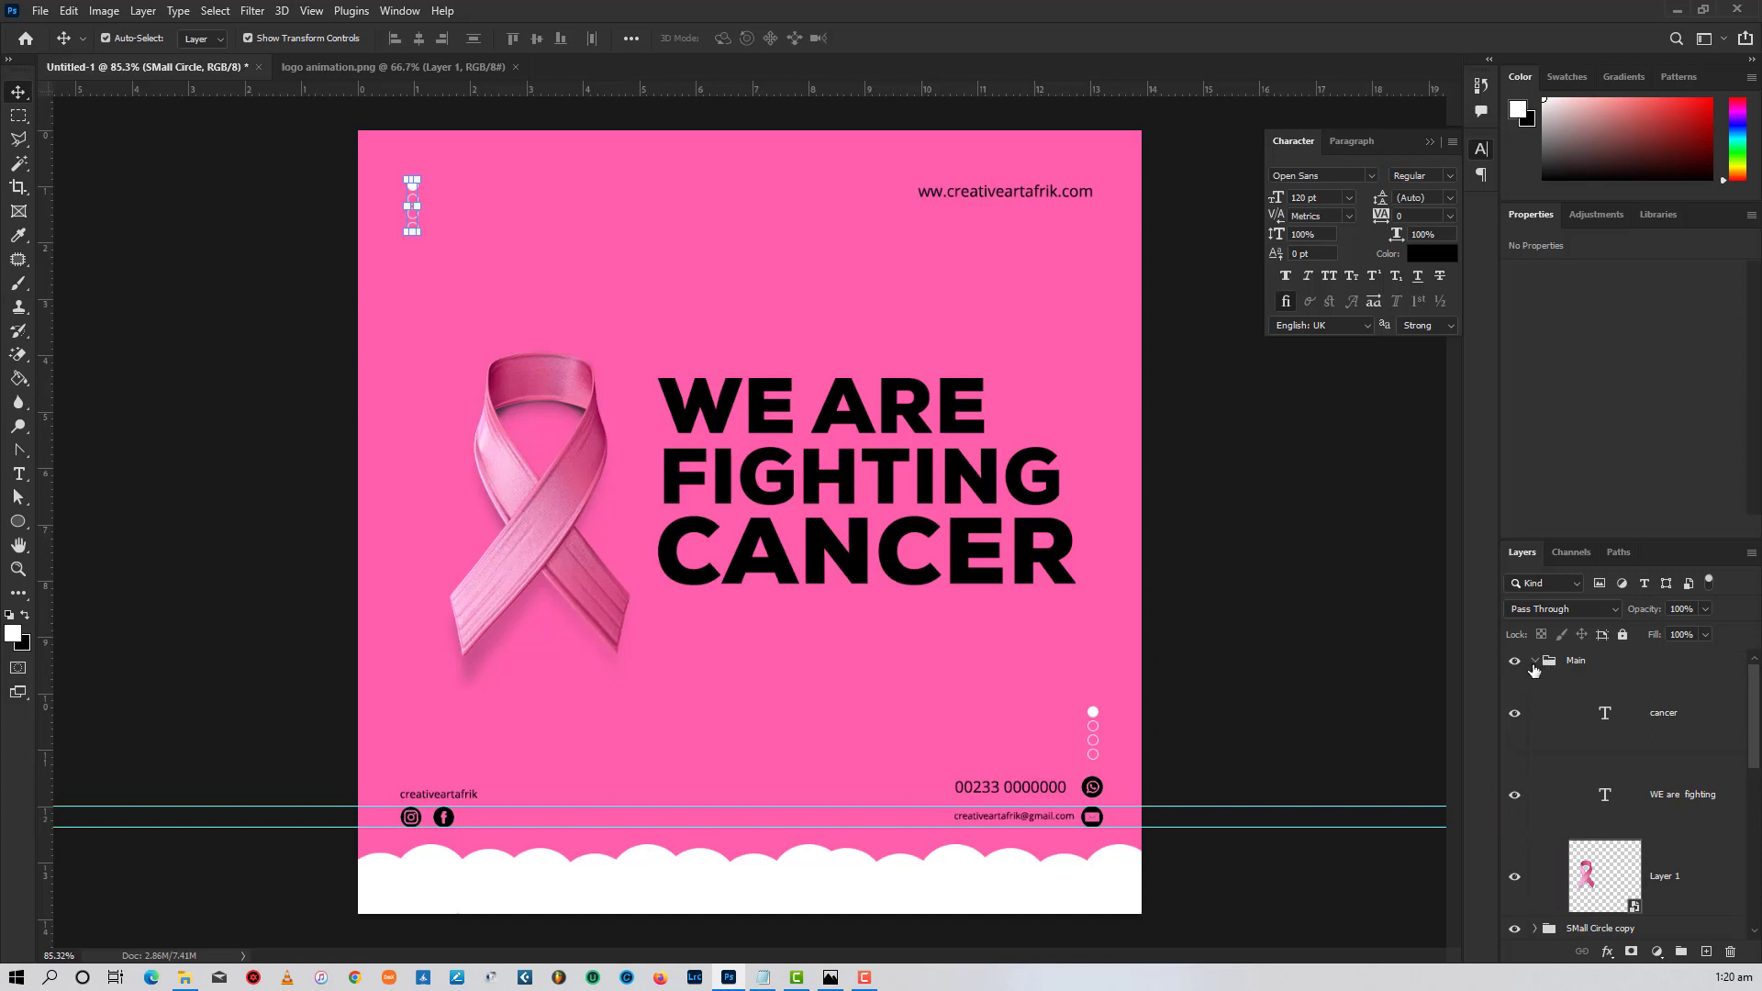
pyautogui.click(1535, 662)
pyautogui.click(1271, 625)
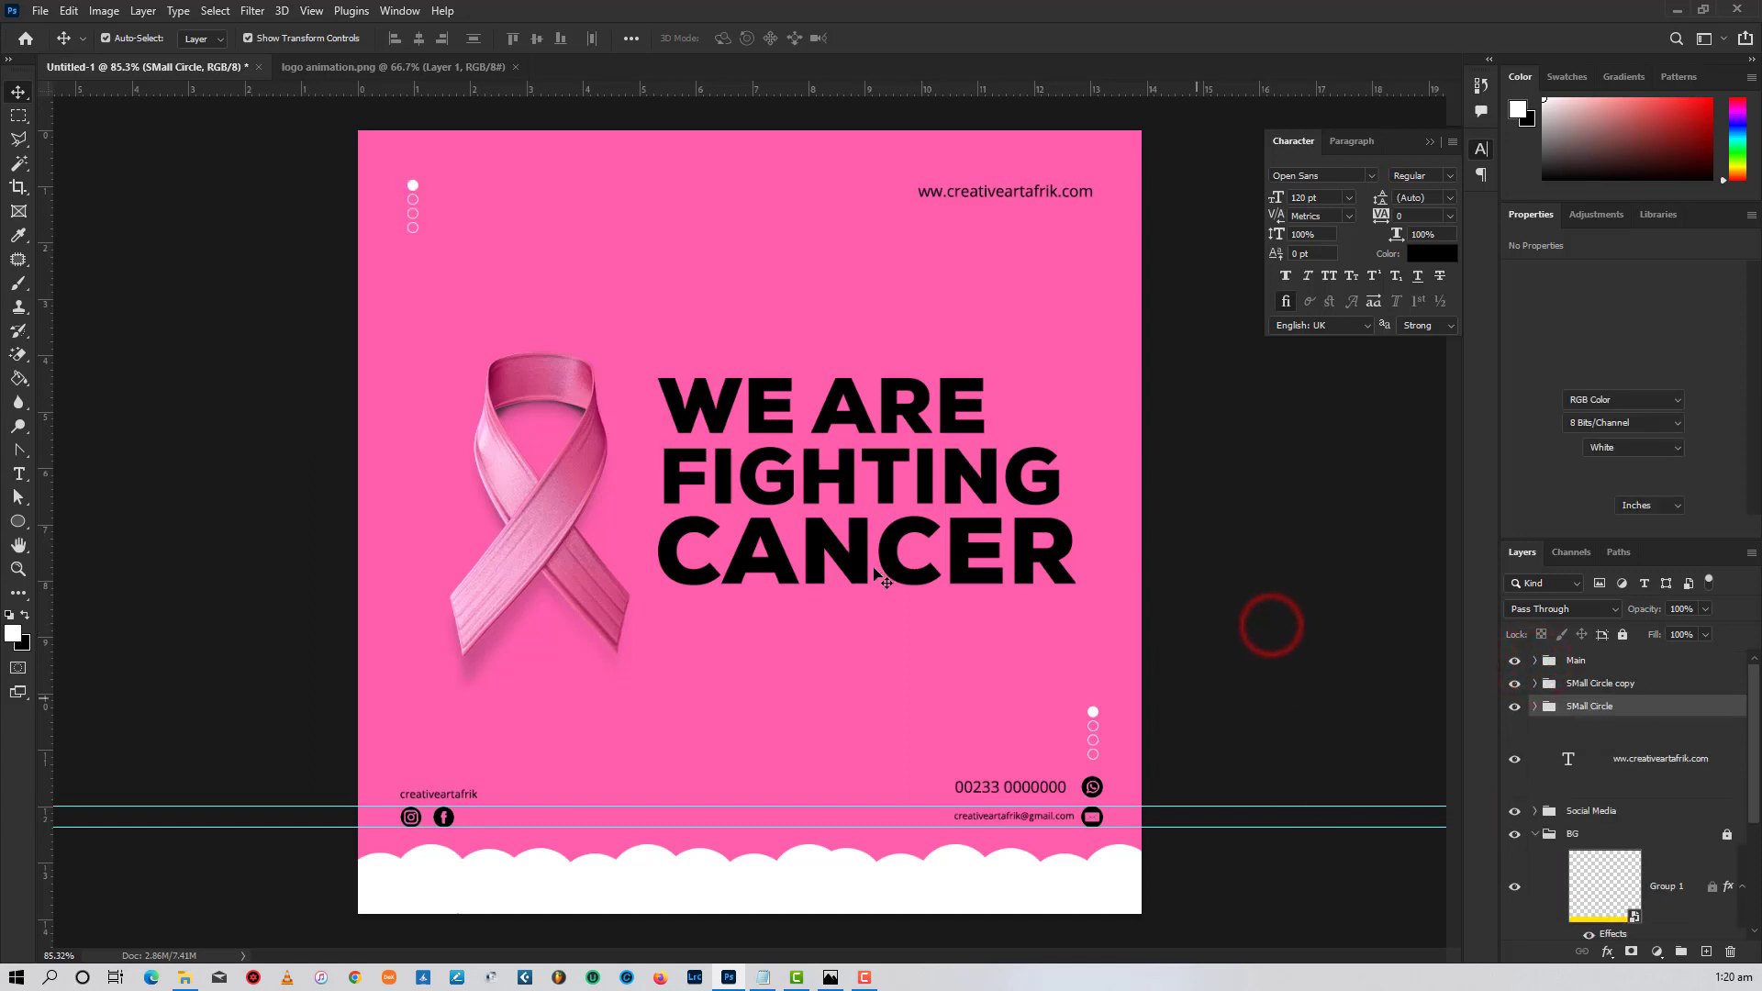
# - Select both heading text layers, "WE are fighting" and "cancer", and change their text color to white (ffffff)
pyautogui.moveTo(655, 340); pyautogui.dragTo(1013, 601)
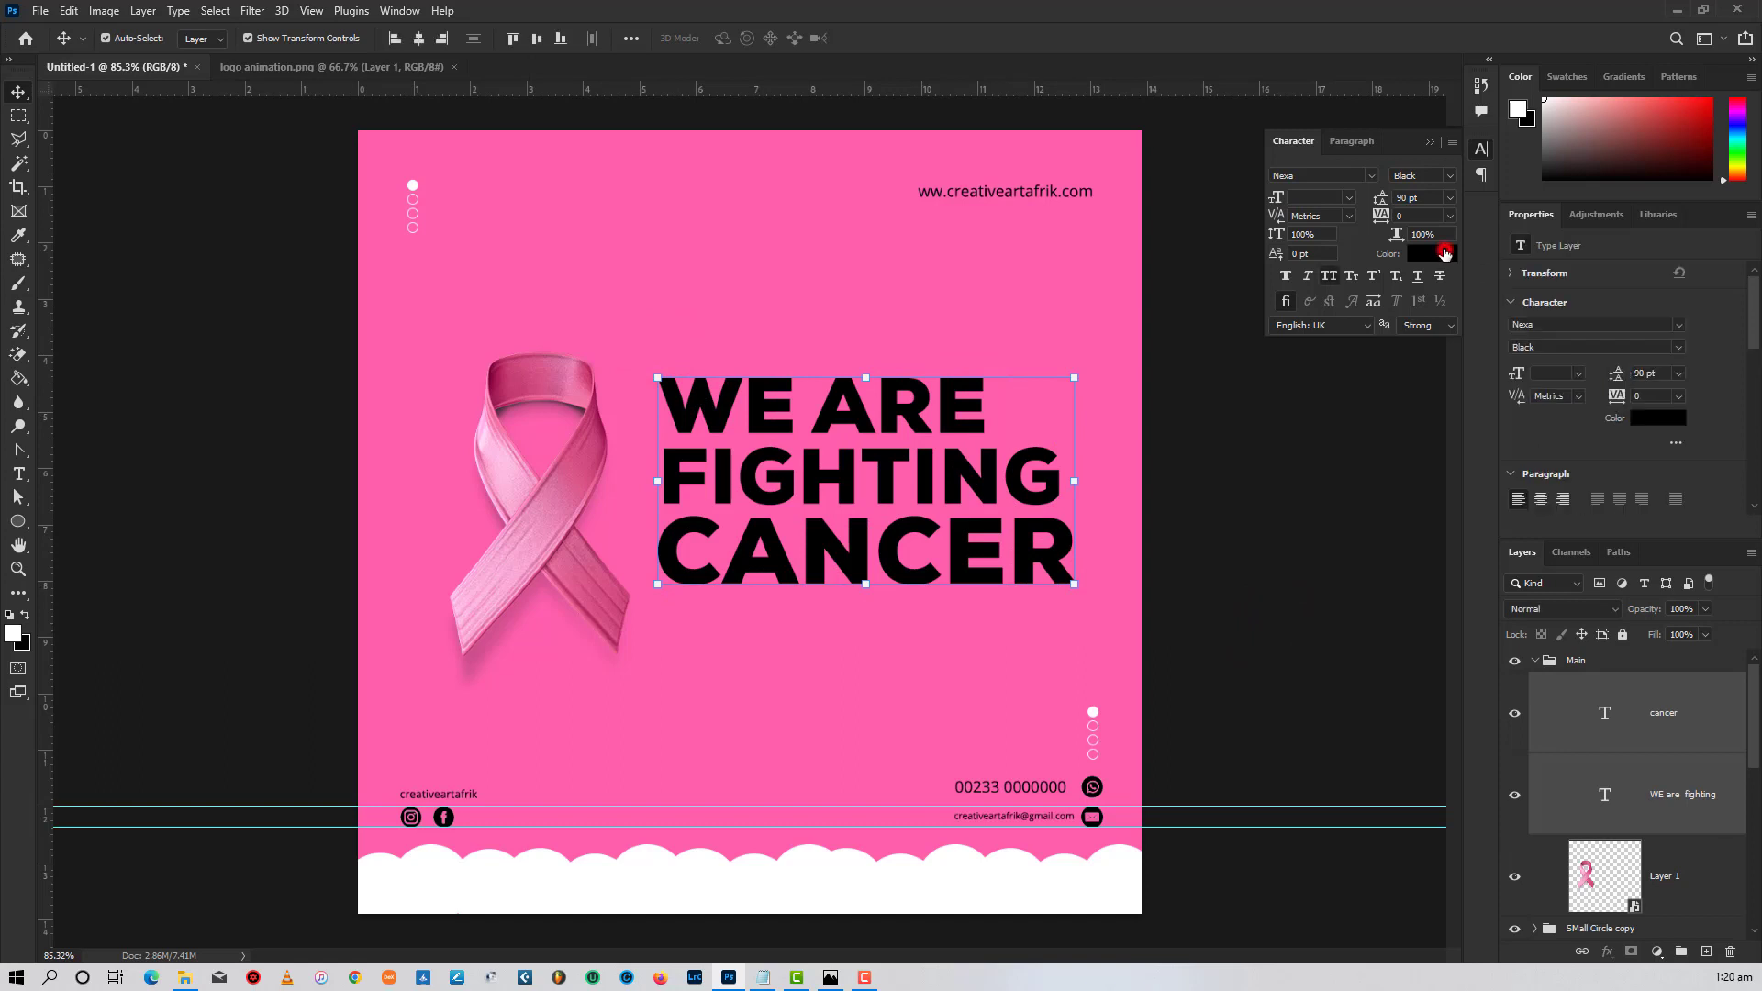
pyautogui.click(1432, 253)
pyautogui.moveTo(997, 277); pyautogui.dragTo(922, 225)
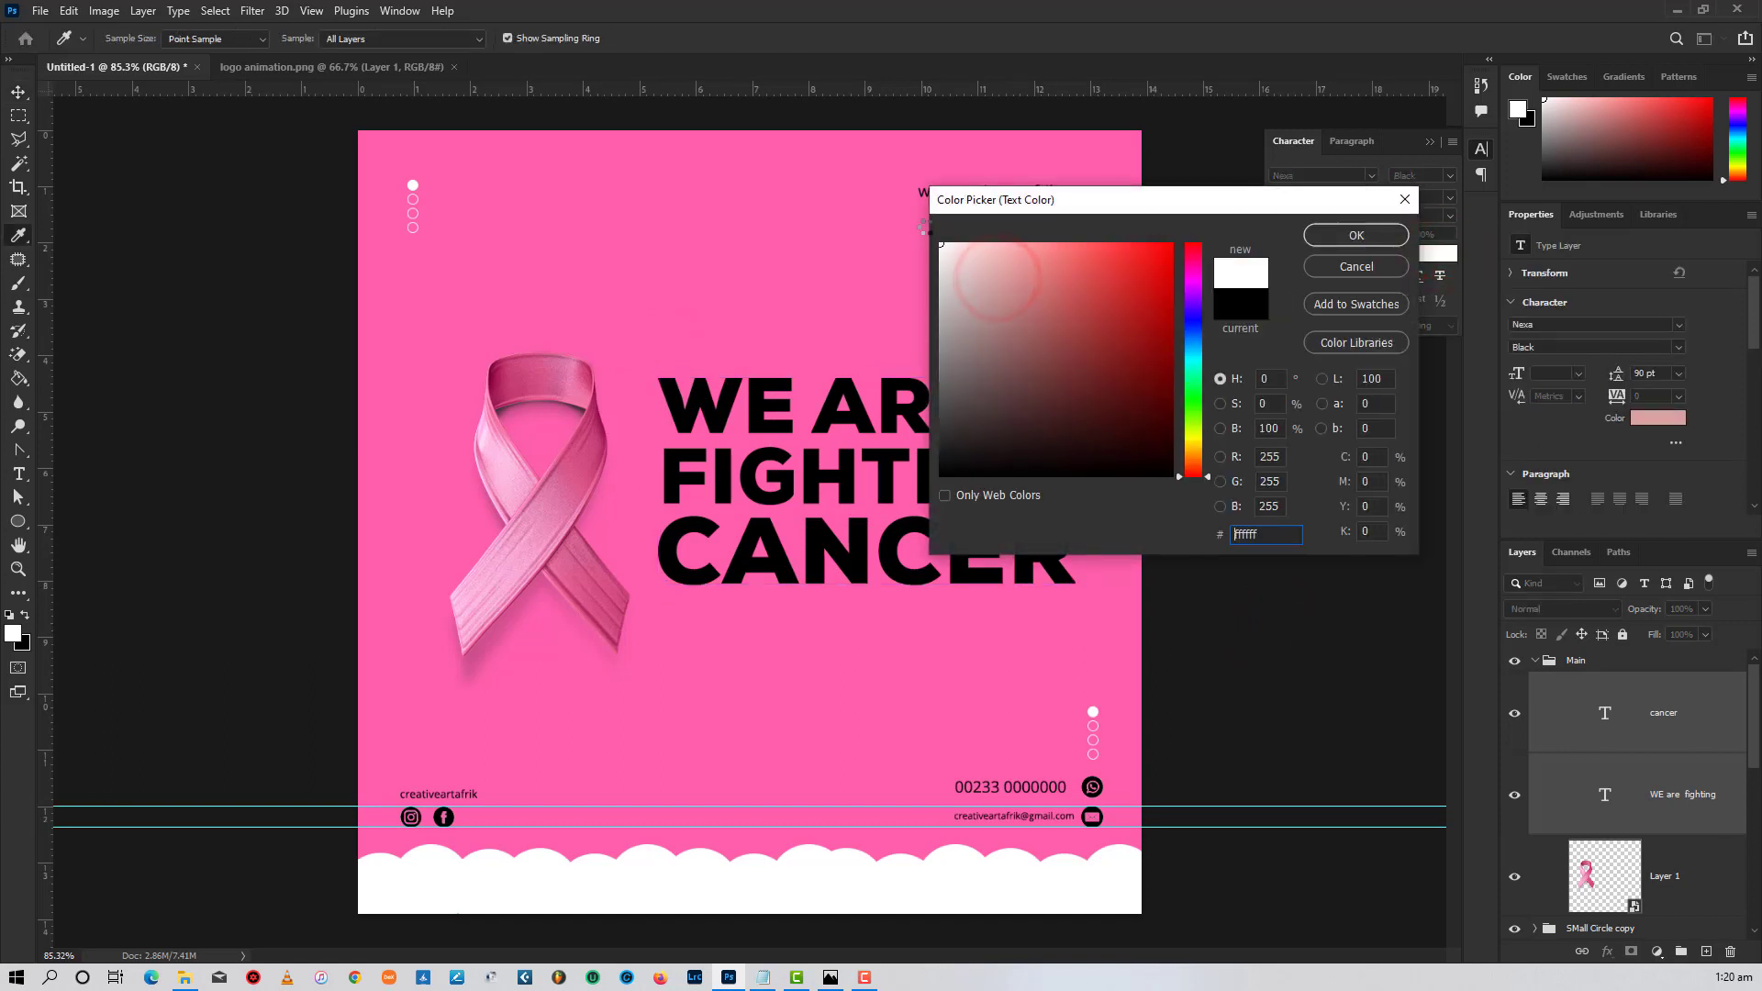
pyautogui.click(1356, 234)
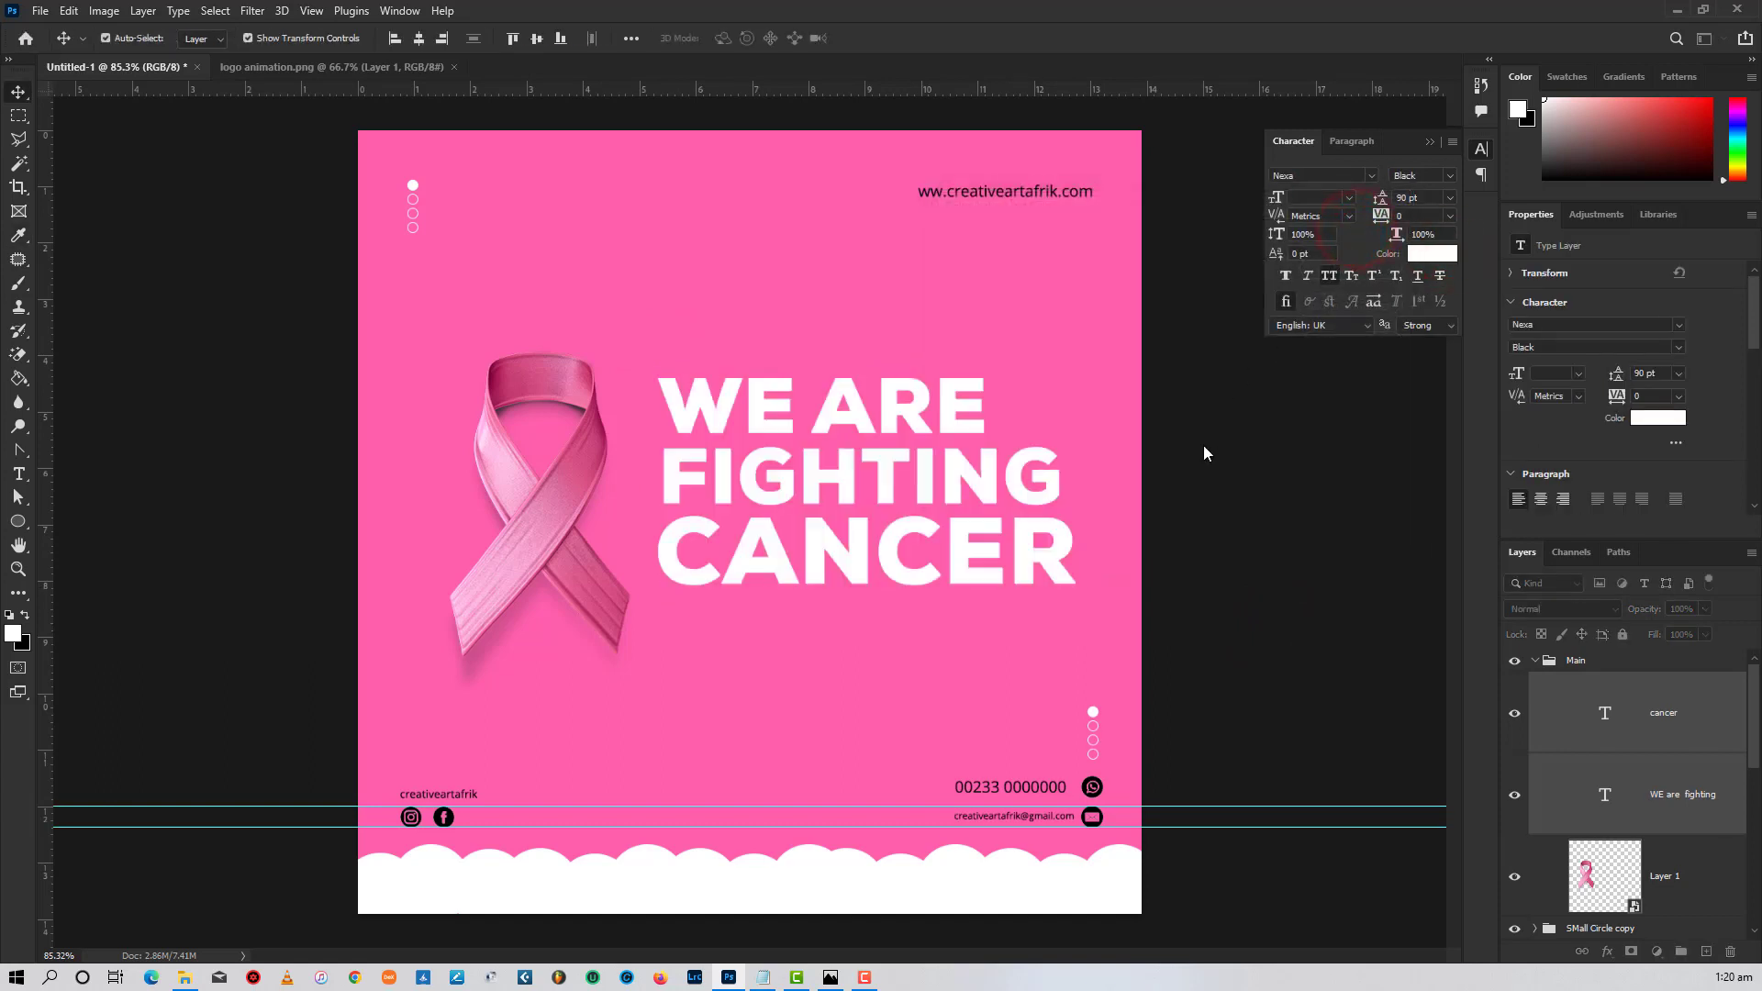
pyautogui.click(1304, 586)
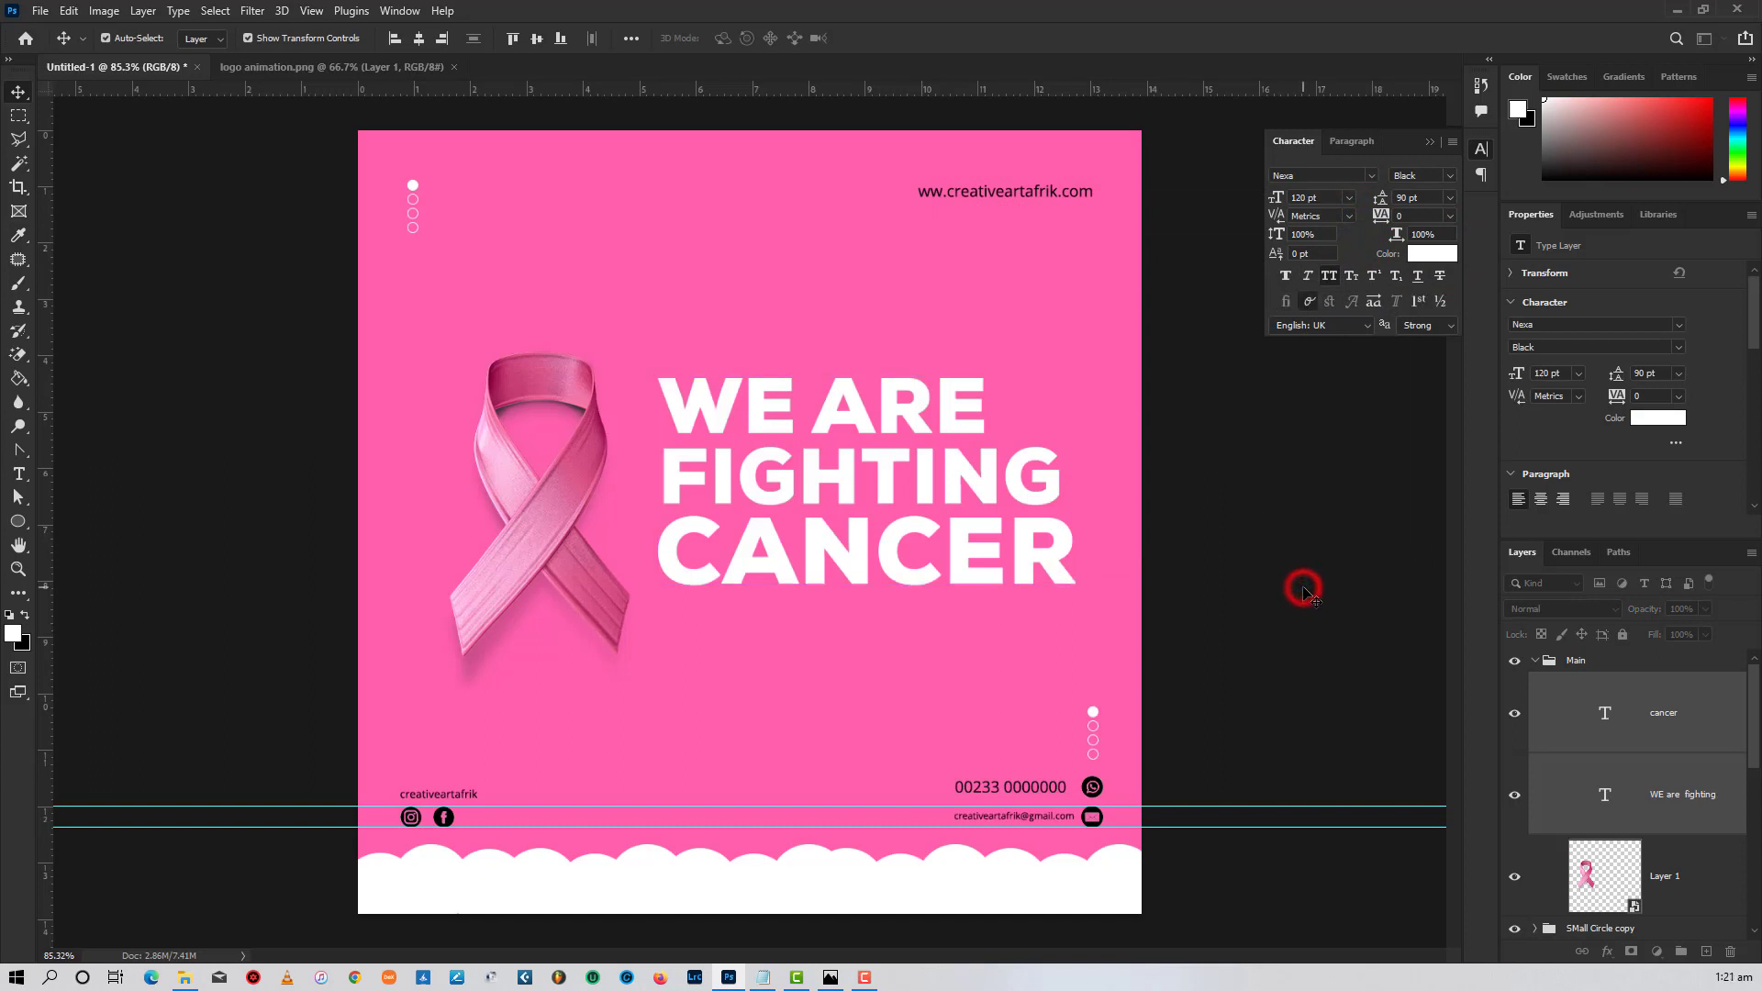
# - Select the pink color fill layer and unlock the BG group that contains it
pyautogui.scroll(-2, 1643, 881)
pyautogui.scroll(-3, 1643, 882)
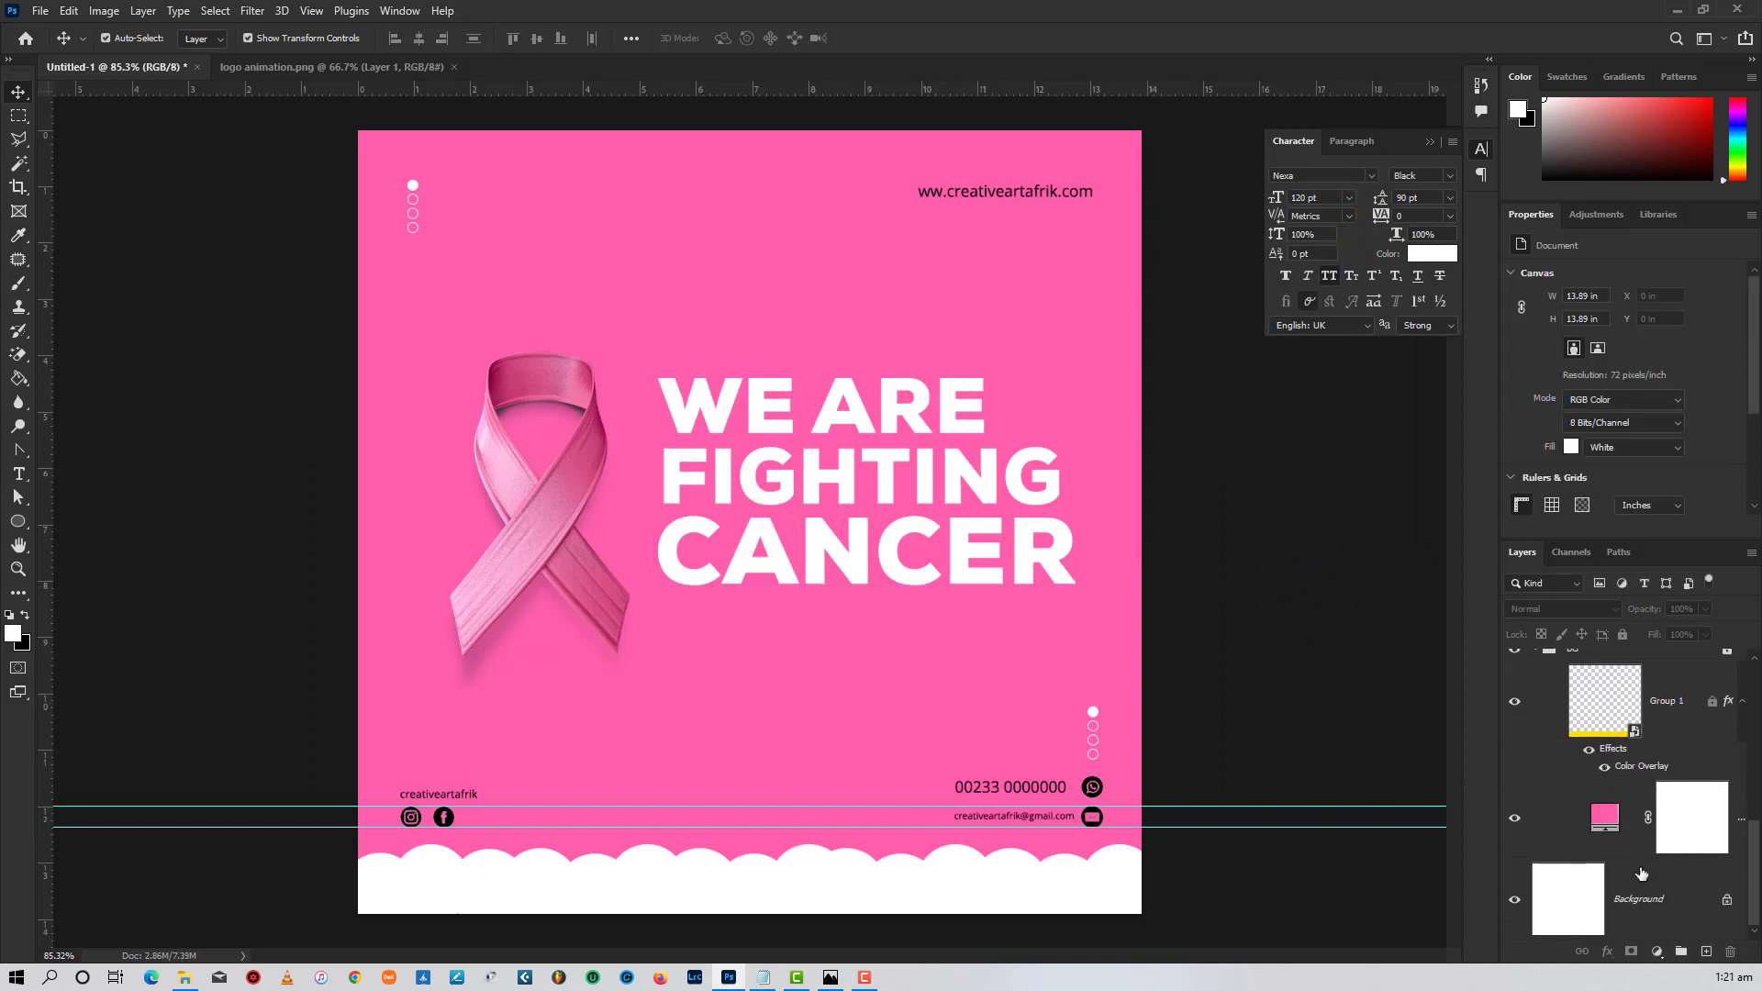
pyautogui.click(1657, 849)
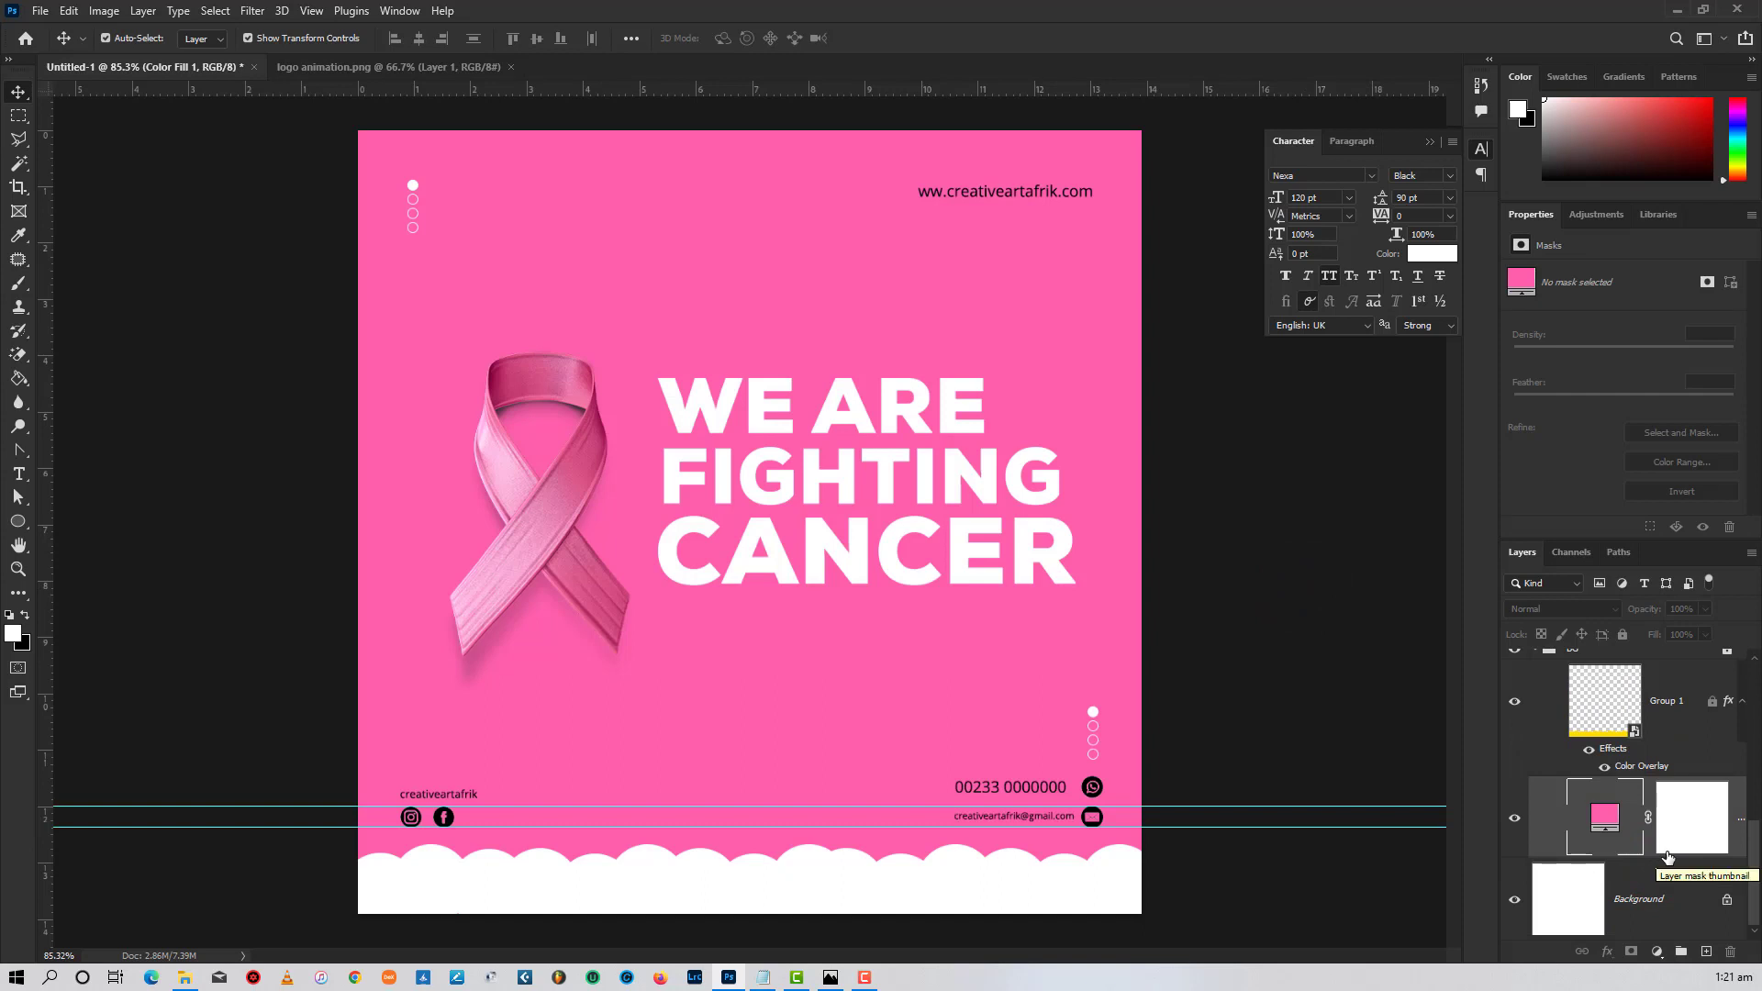
pyautogui.doubleClick(1604, 817)
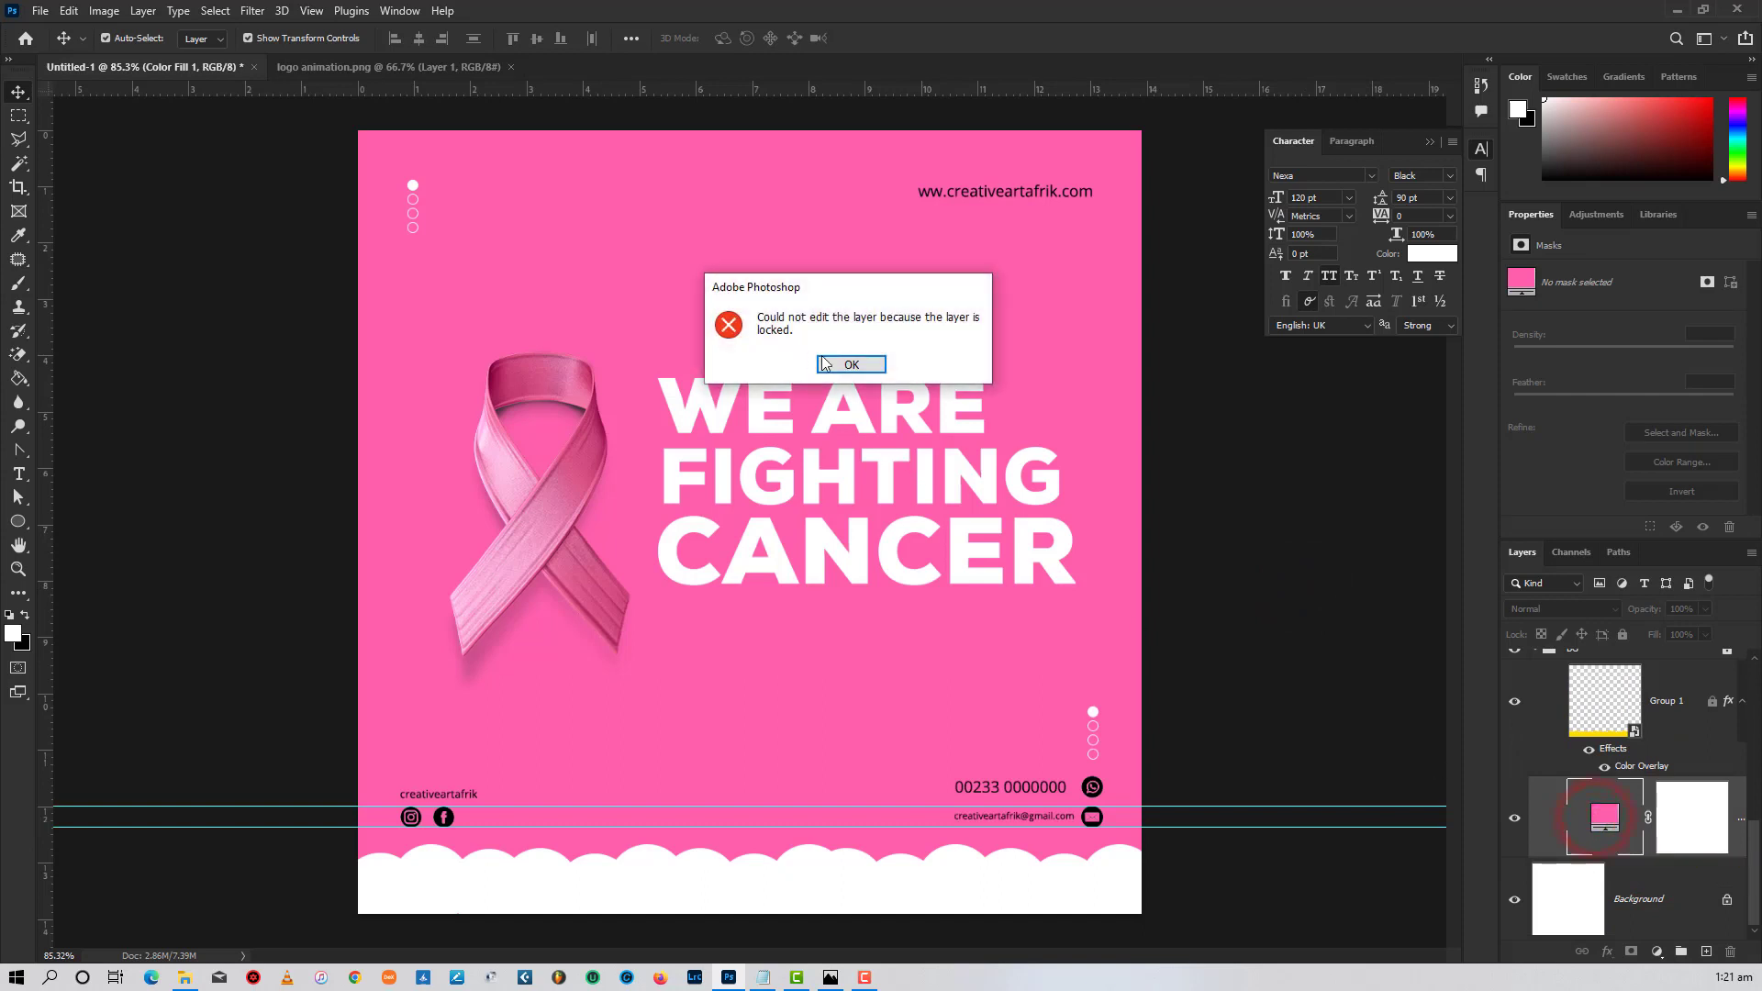
pyautogui.click(838, 363)
pyautogui.scroll(1, 1629, 694)
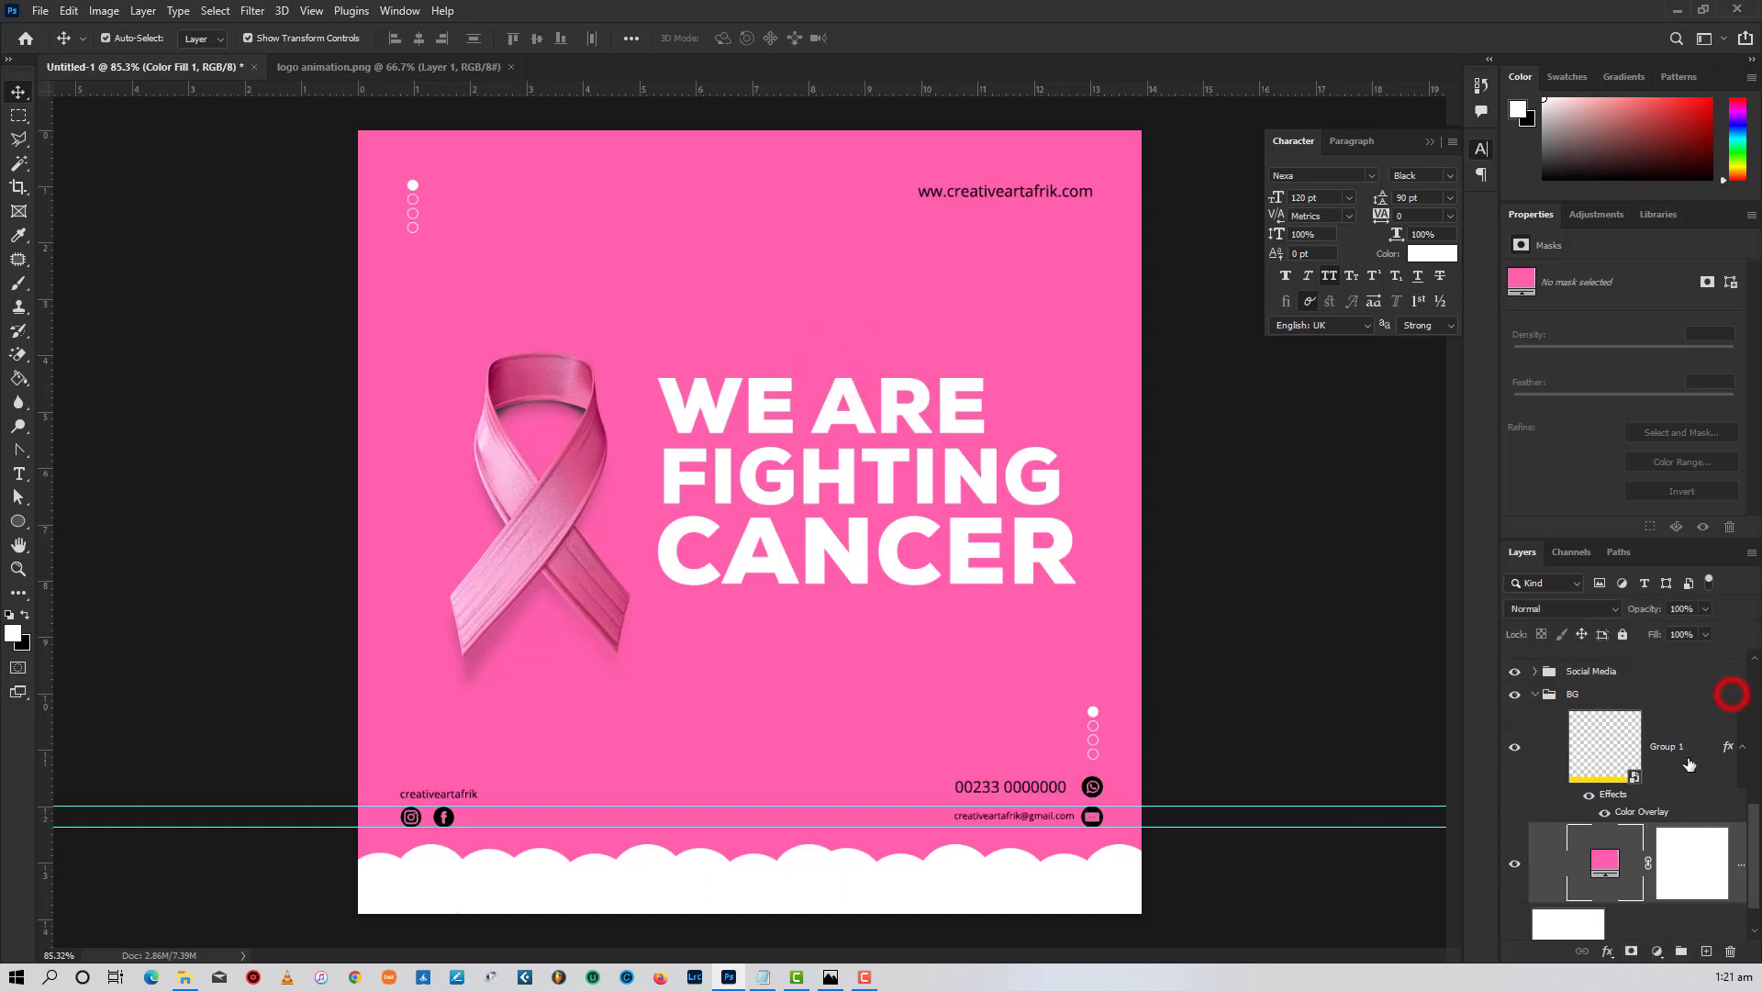
# - Add a Gradient Overlay to the pink color fill layer and save its purple gradient as a new preset
pyautogui.rightClick(1611, 867)
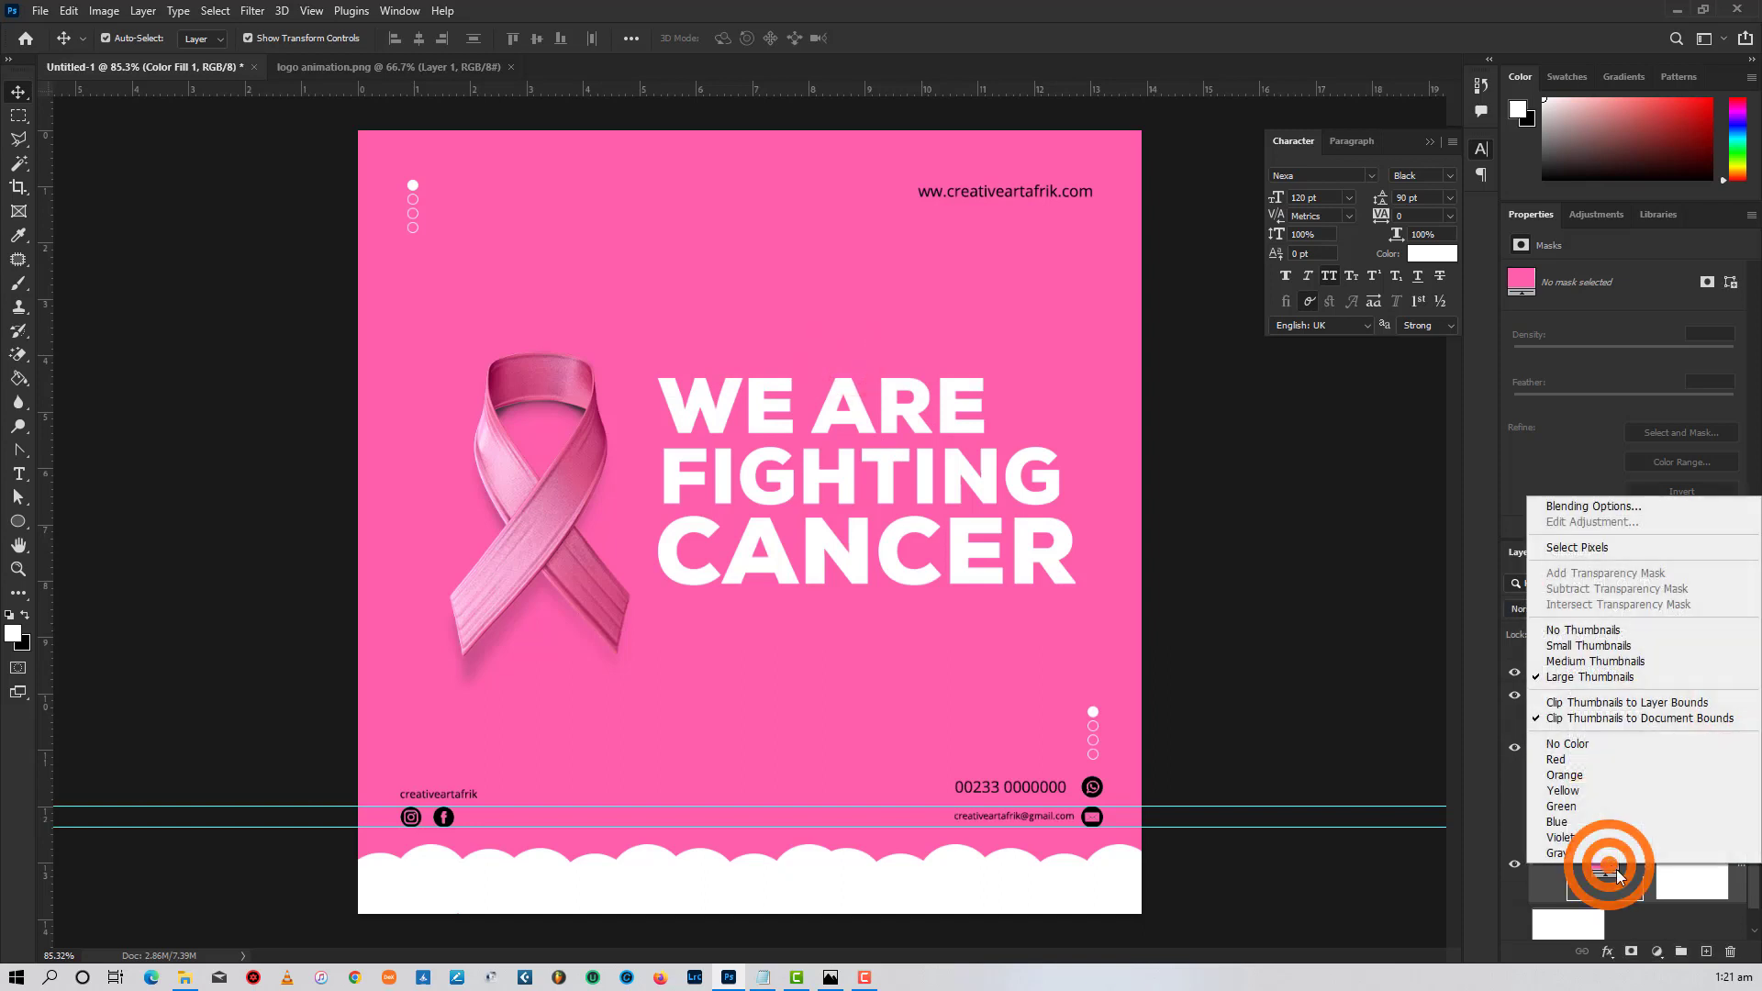
pyautogui.click(1601, 506)
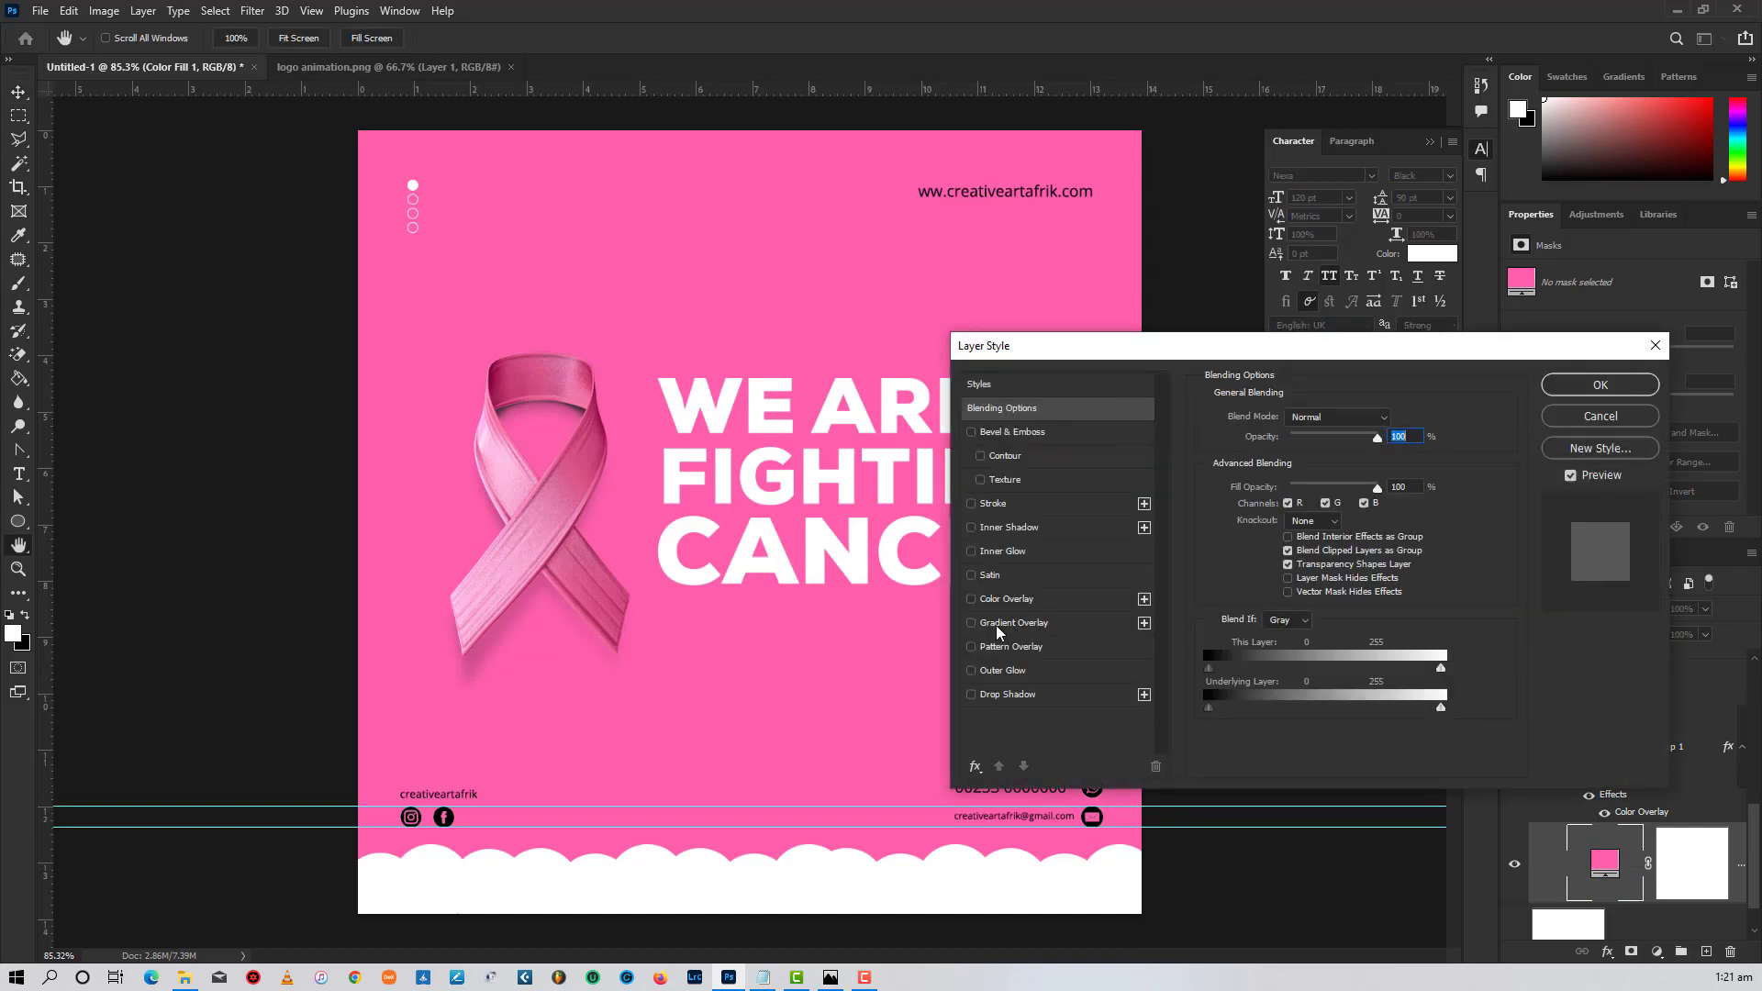
pyautogui.click(1004, 623)
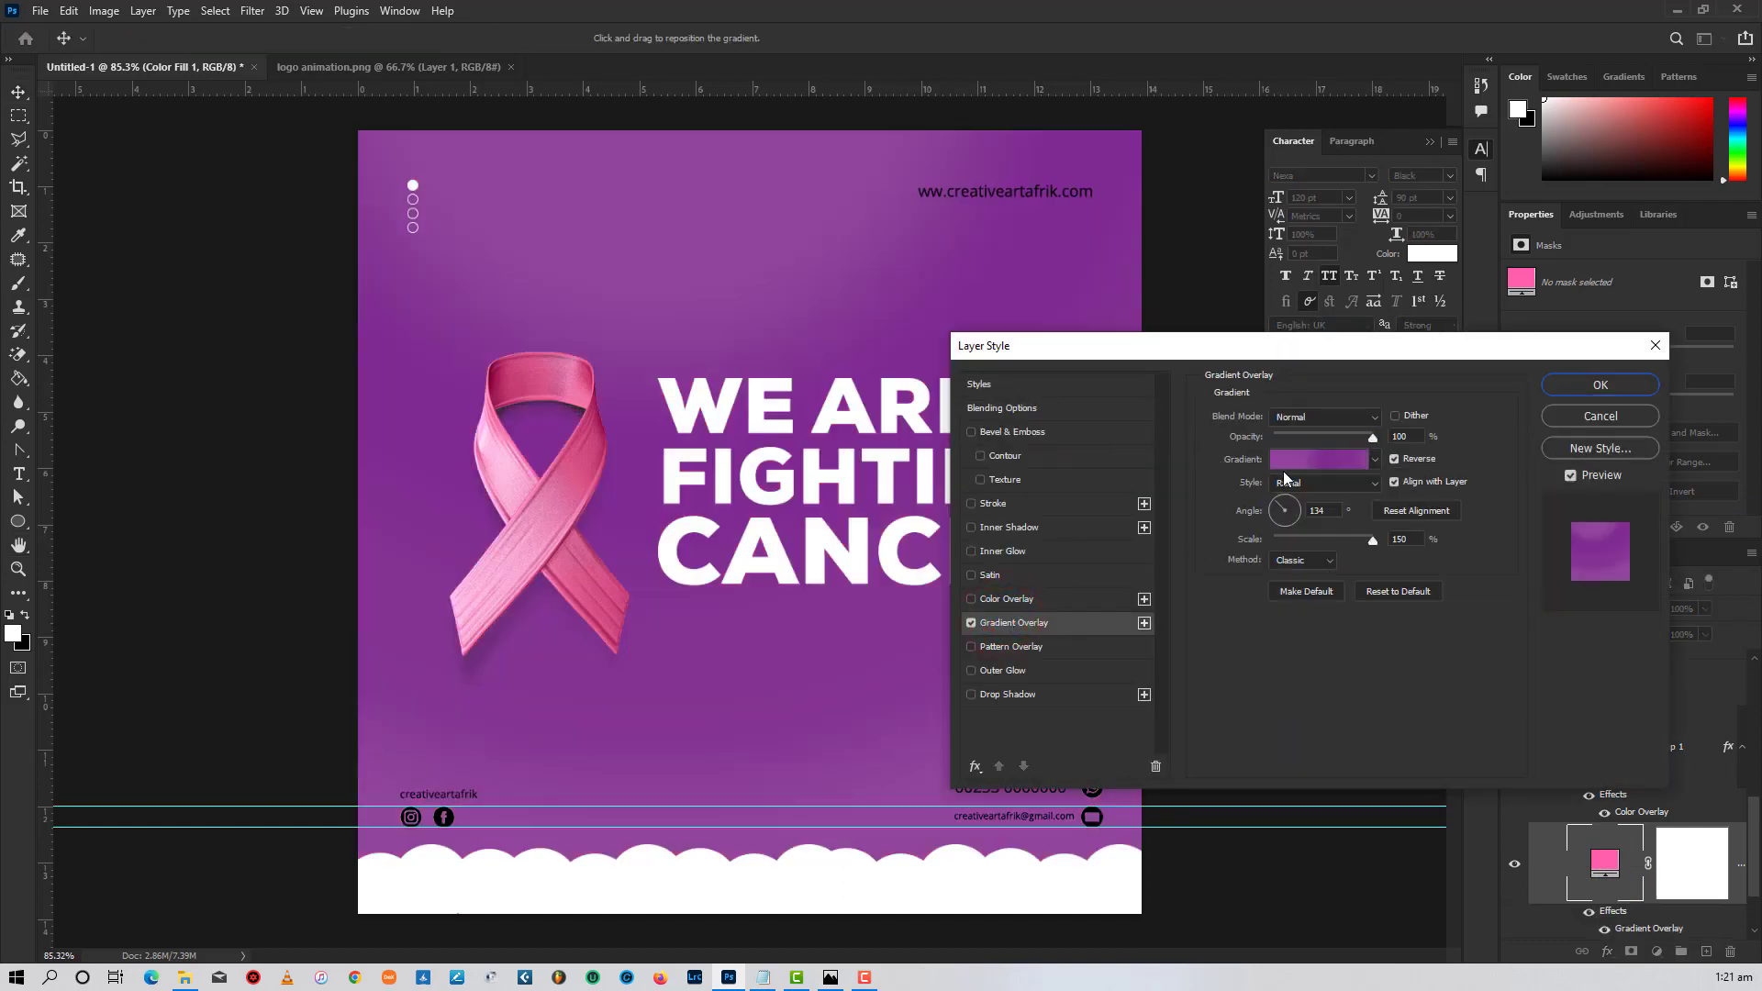
pyautogui.click(1285, 470)
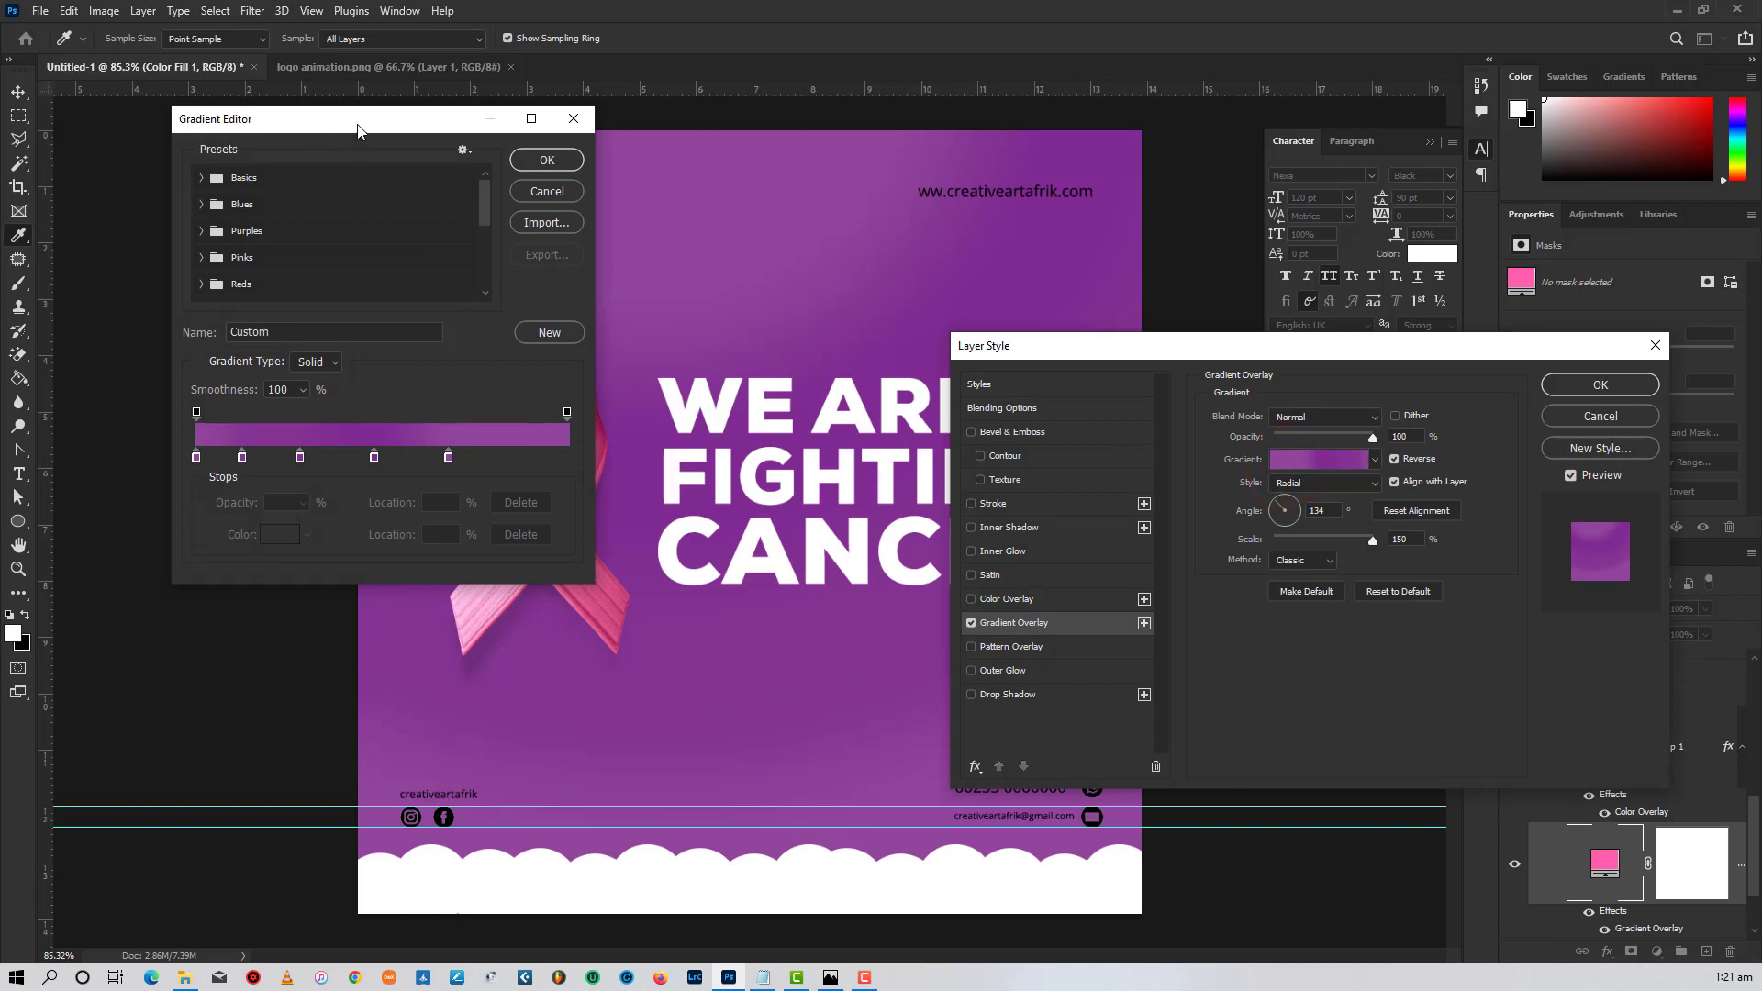
pyautogui.moveTo(358, 129); pyautogui.dragTo(989, 95)
pyautogui.click(1165, 299)
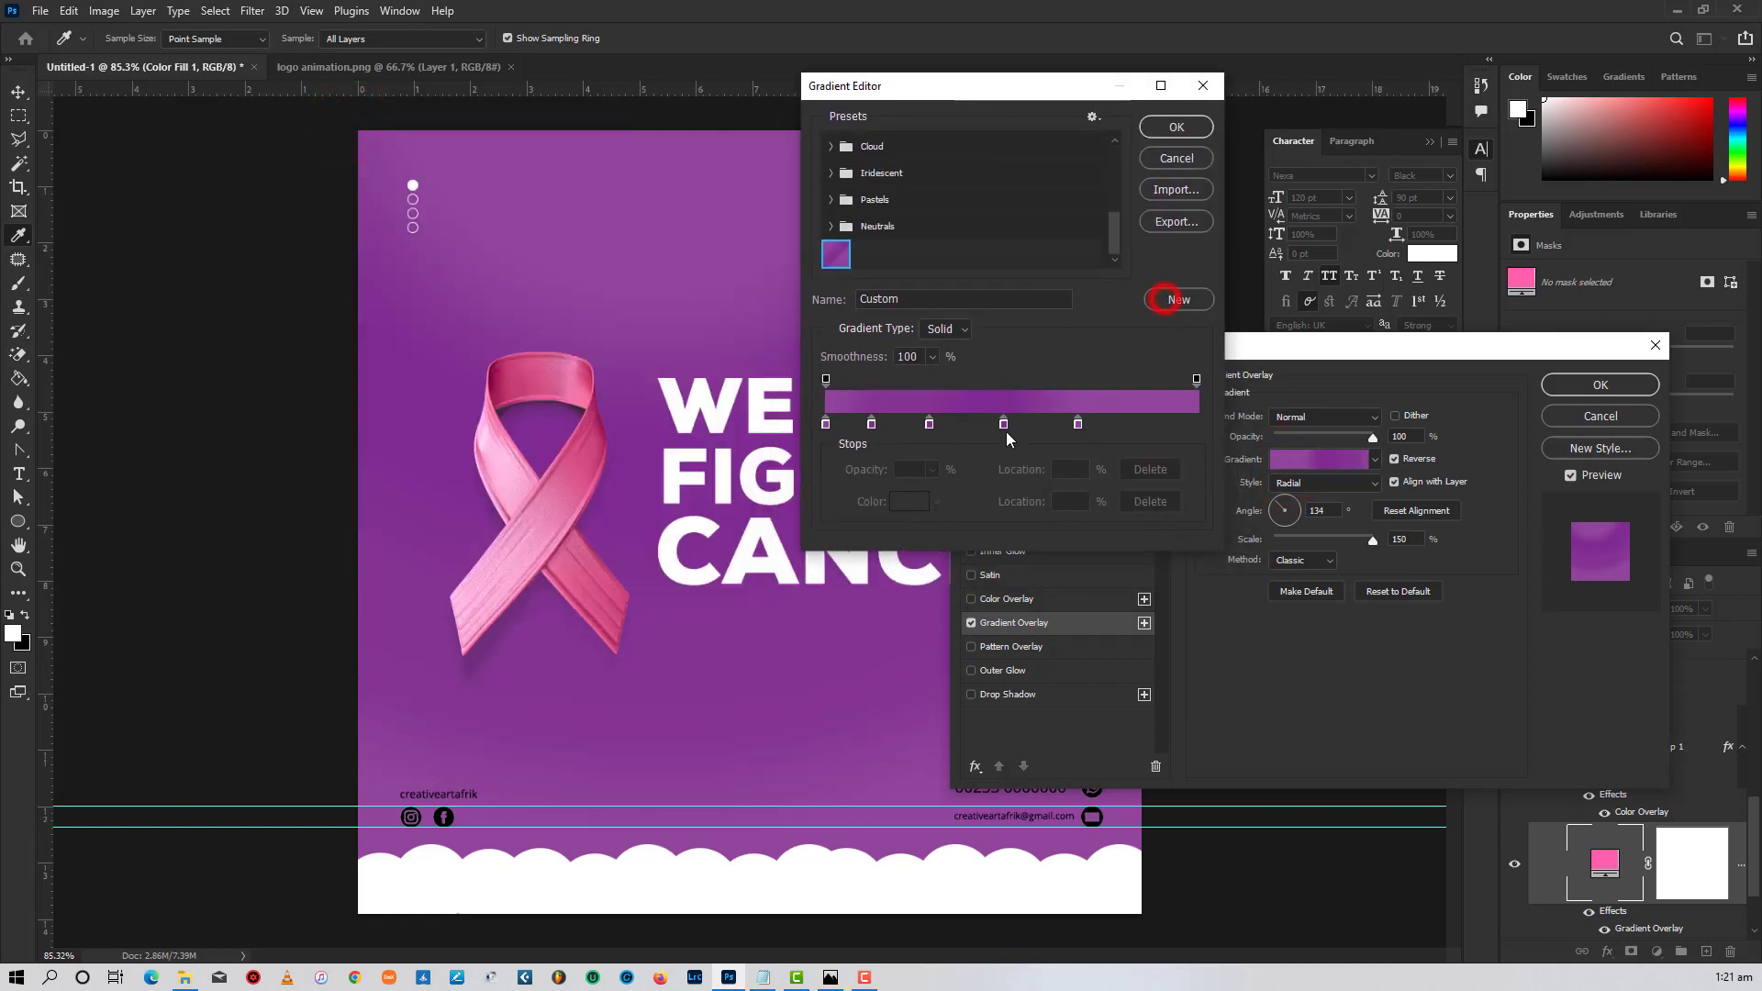
# - Remove the three middle color stops from the overlay gradient and move the last stop to 100%
pyautogui.moveTo(930, 424); pyautogui.dragTo(870, 459)
pyautogui.moveTo(1004, 425); pyautogui.dragTo(990, 509)
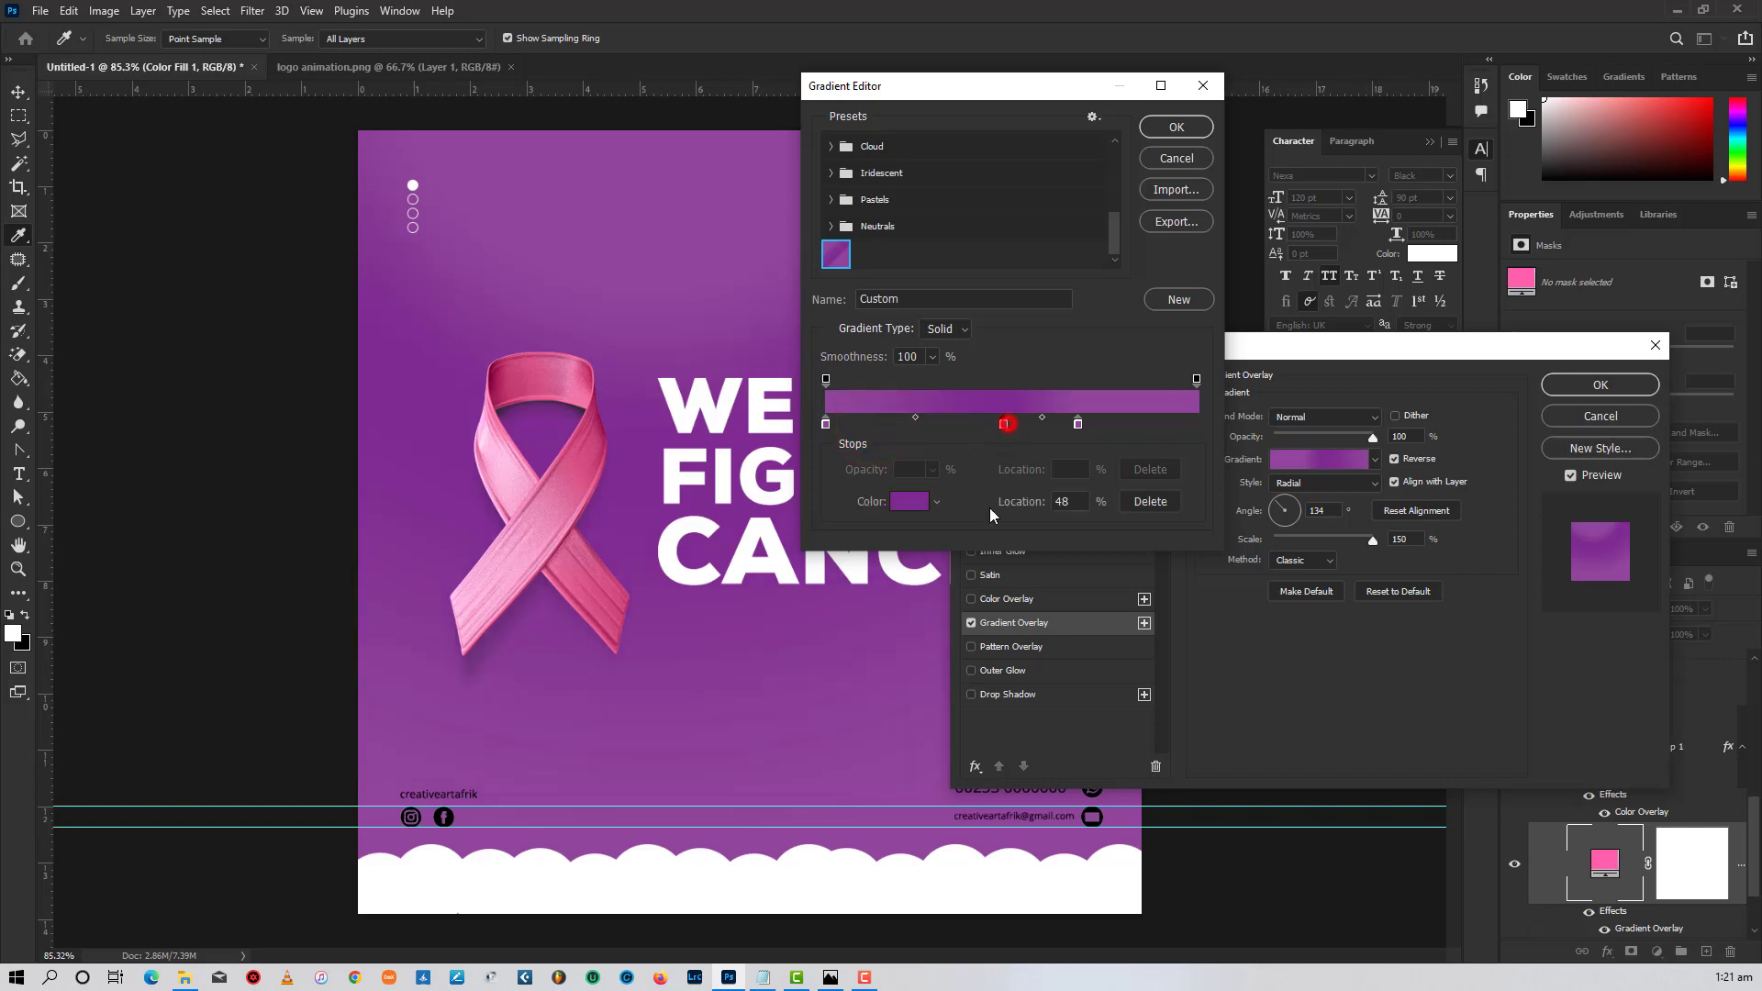
pyautogui.moveTo(1079, 425); pyautogui.dragTo(1196, 424)
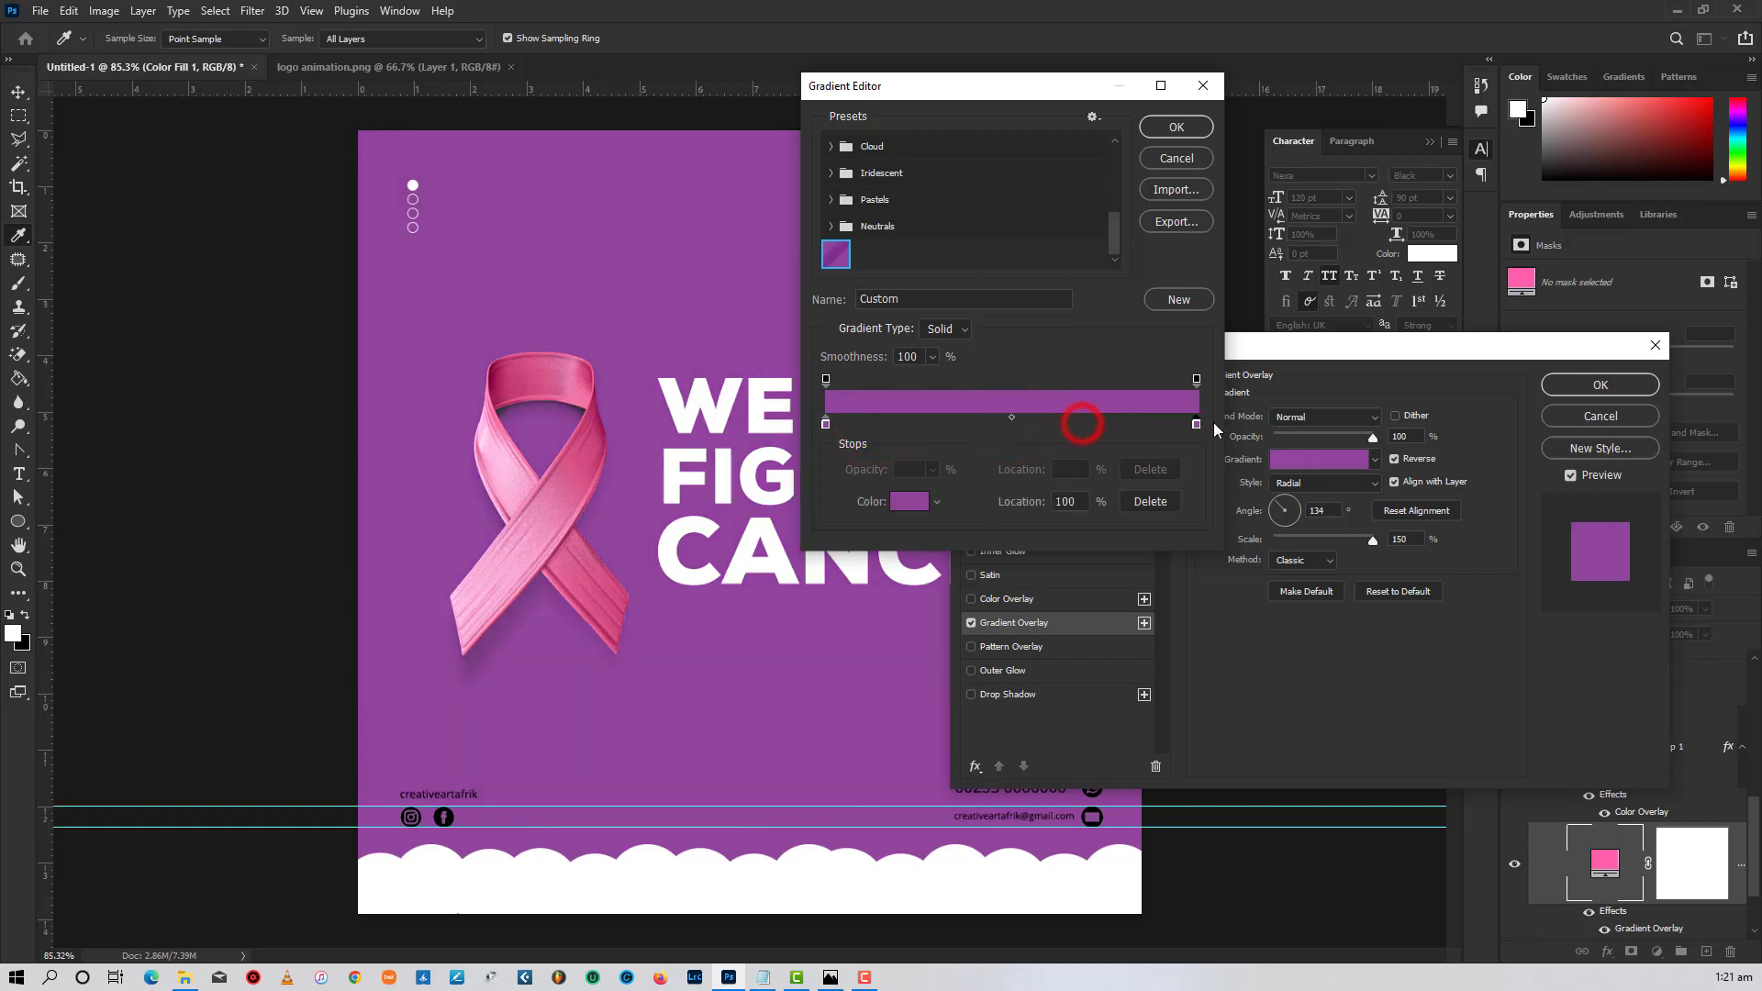
# - Set the gradient's 0% color stop to a dark pink sampled from the ribbon
pyautogui.click(827, 424)
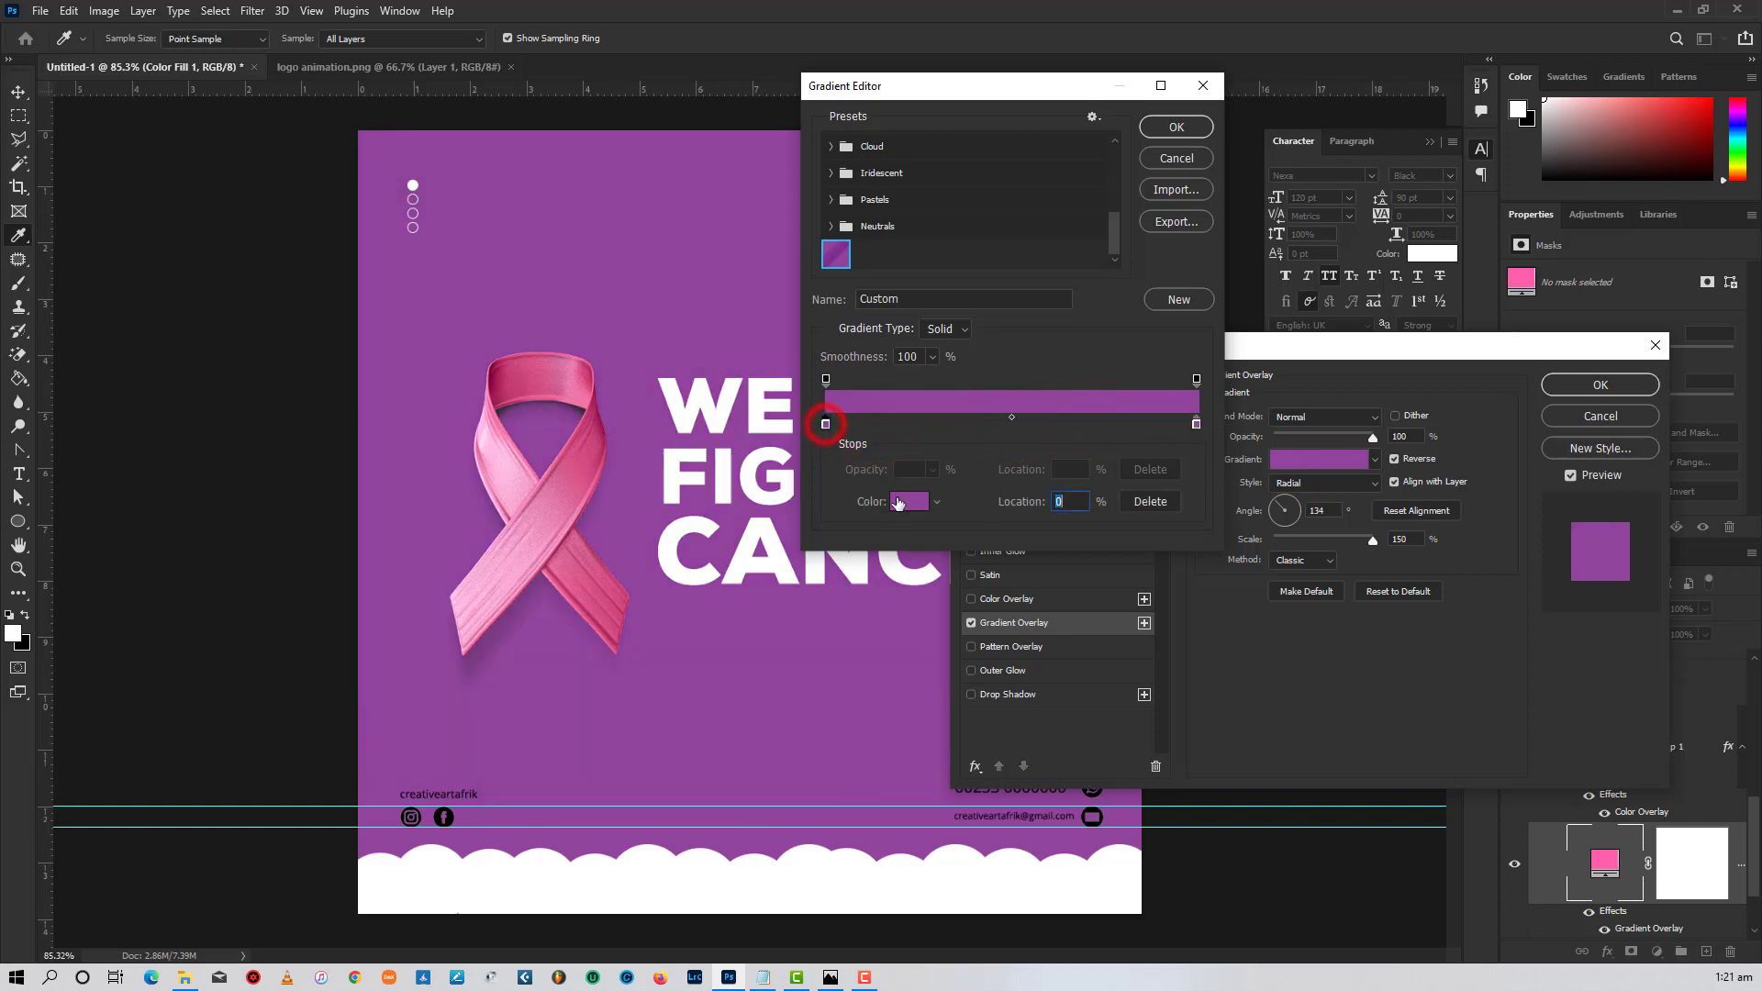
pyautogui.click(908, 501)
pyautogui.moveTo(521, 376); pyautogui.dragTo(512, 374)
pyautogui.click(1333, 235)
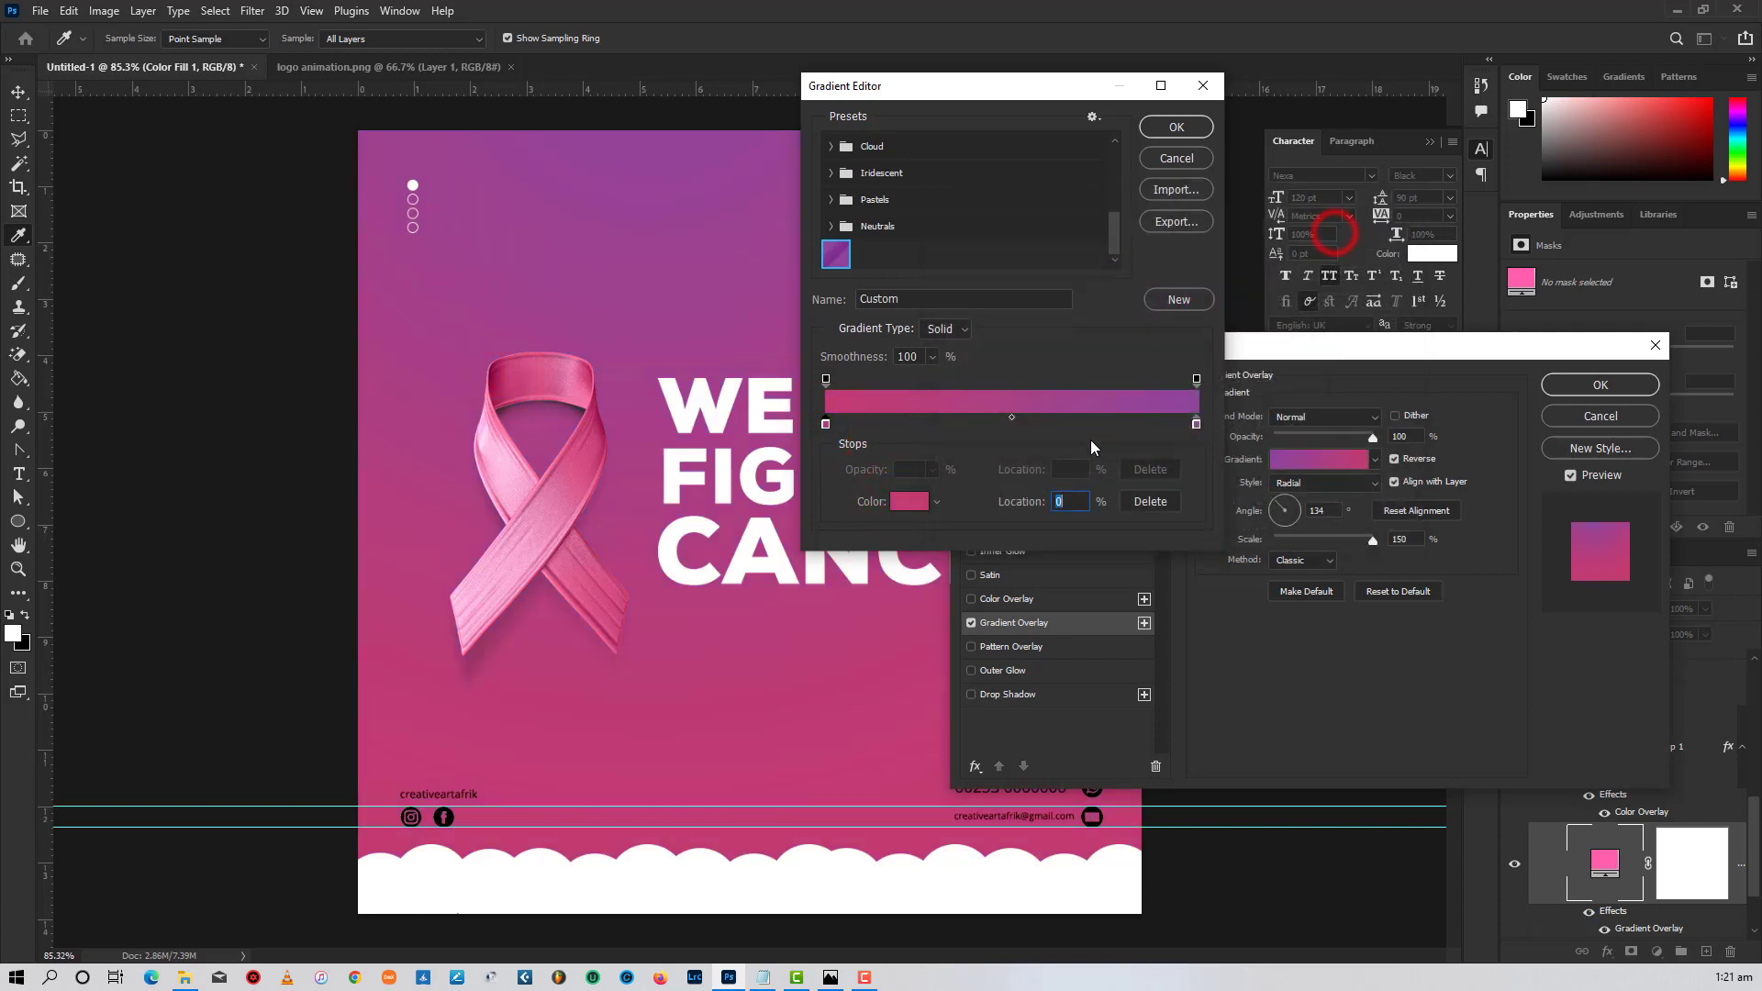
# - Set the gradient's 100% color stop to a ribbon pink raised to full saturation and brightness
pyautogui.click(1197, 425)
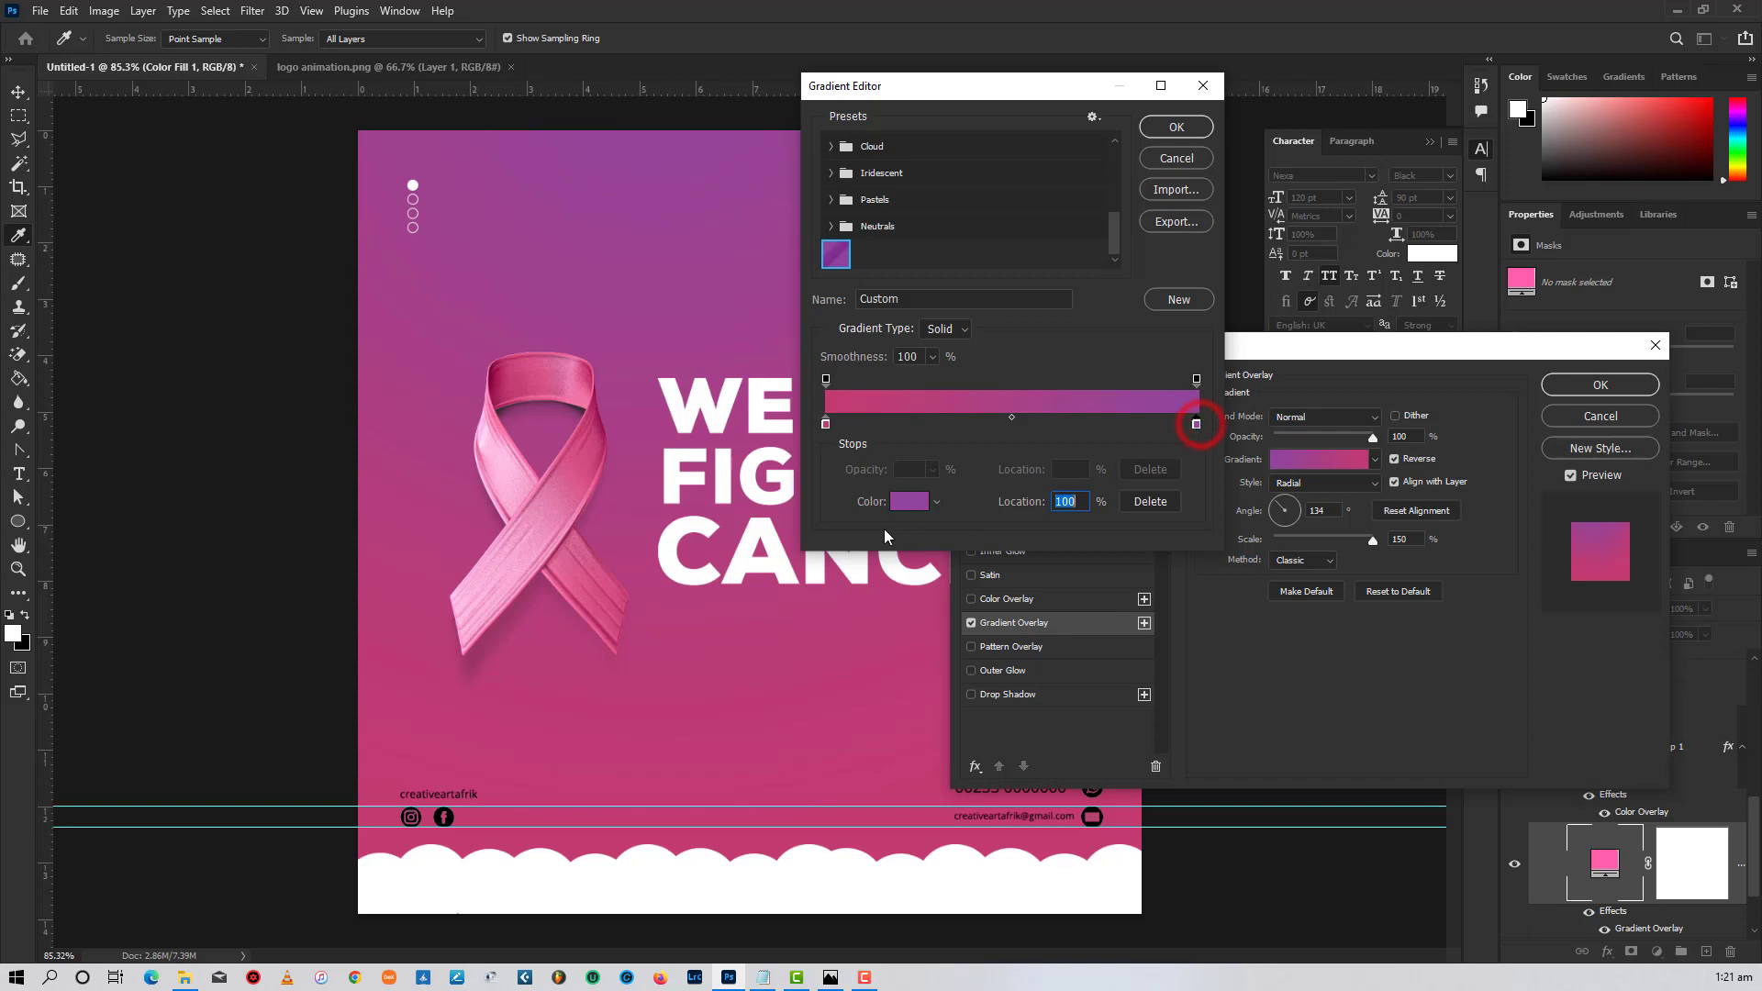
pyautogui.click(909, 501)
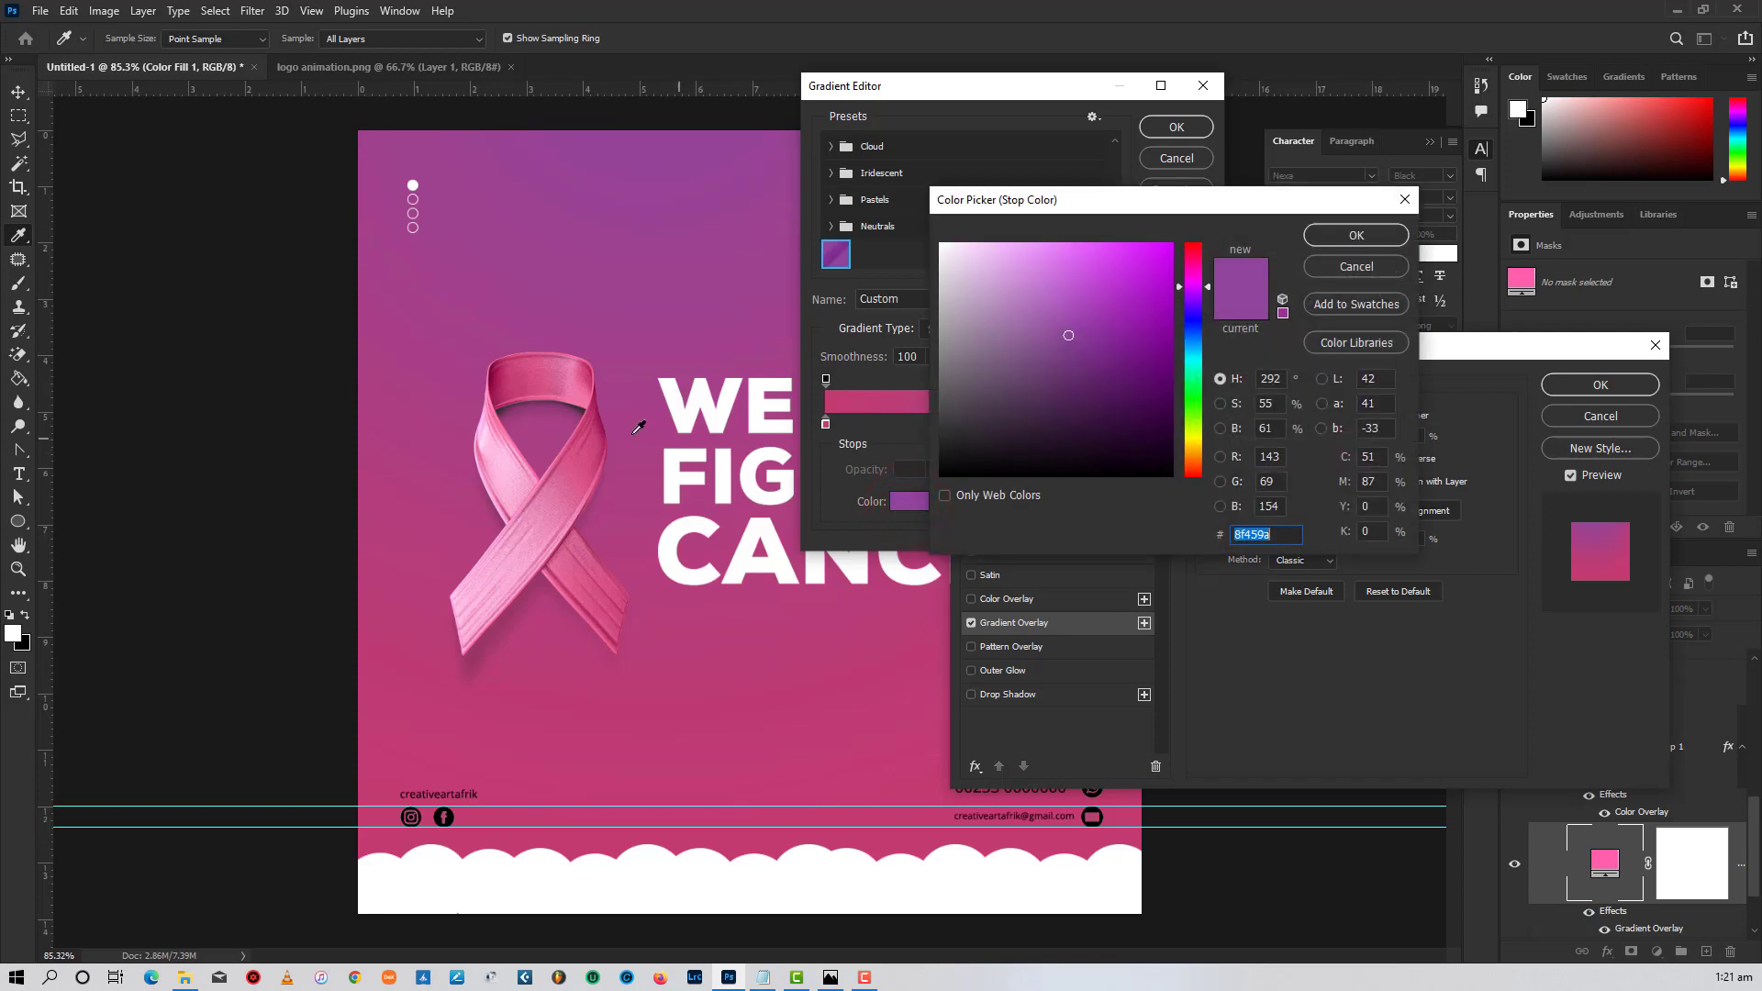
pyautogui.click(592, 430)
pyautogui.moveTo(1127, 263); pyautogui.dragTo(1187, 238)
pyautogui.click(1356, 235)
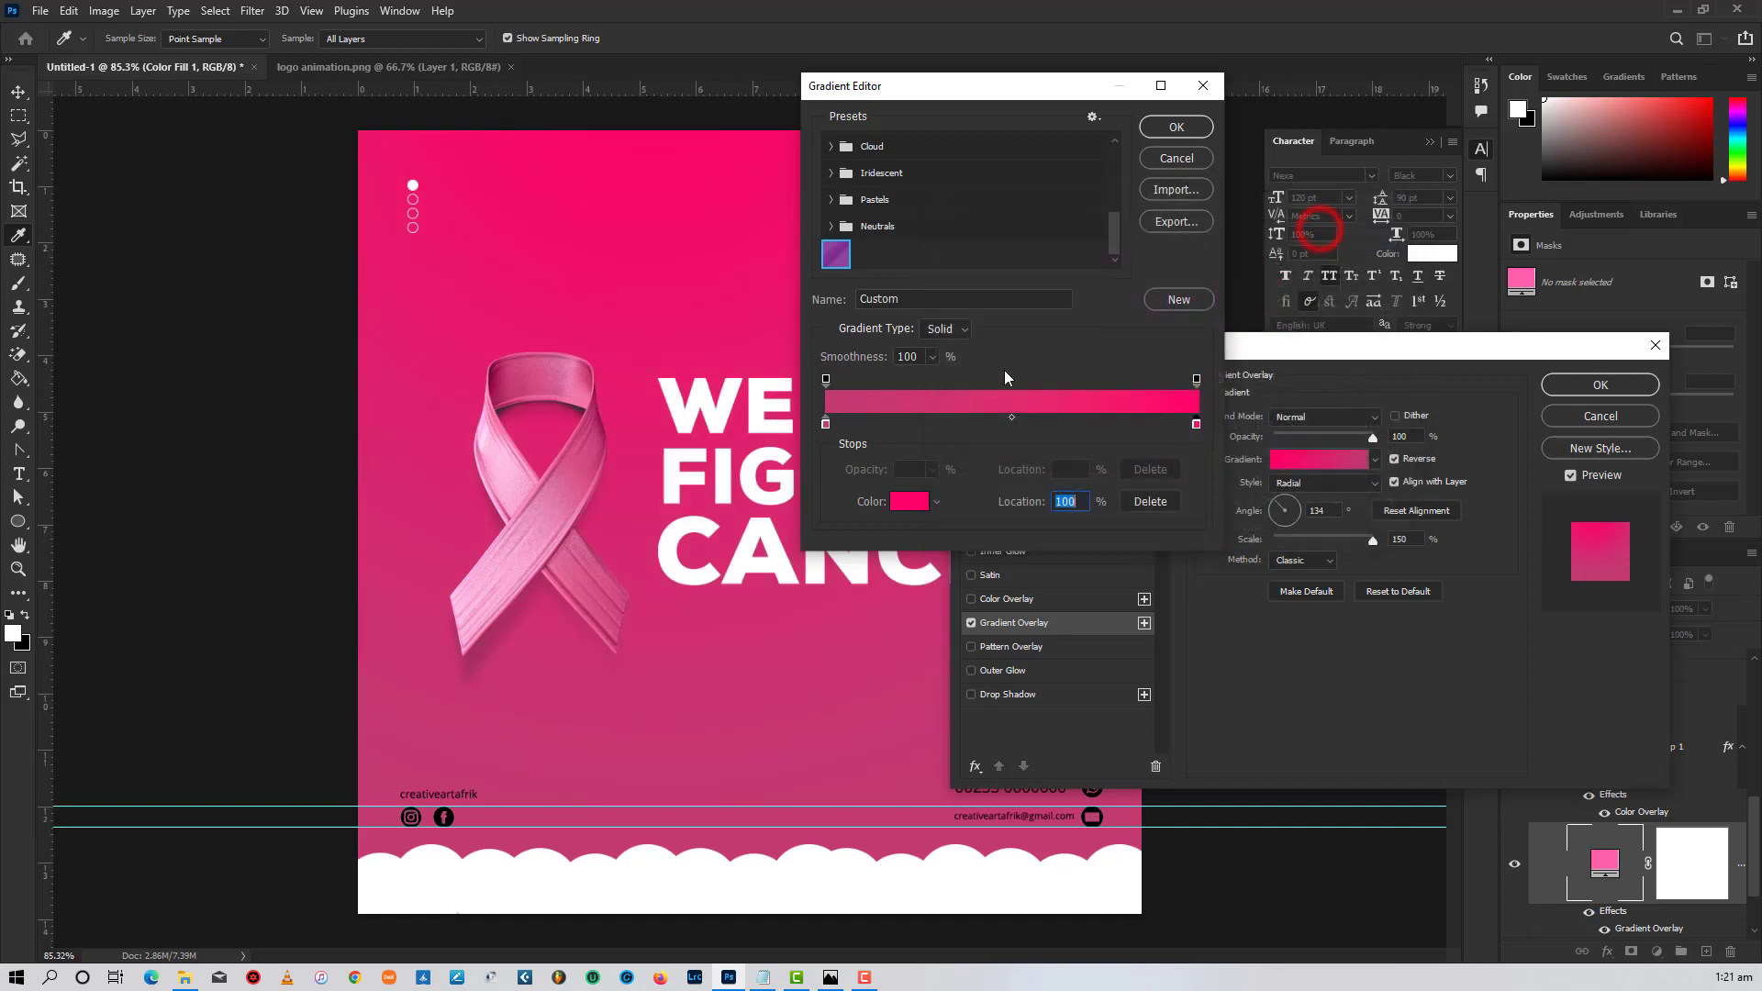
# - Set the gradient's 0% color stop to dark plum #6c2a44 and accept the edited gradient
pyautogui.click(826, 427)
pyautogui.click(909, 502)
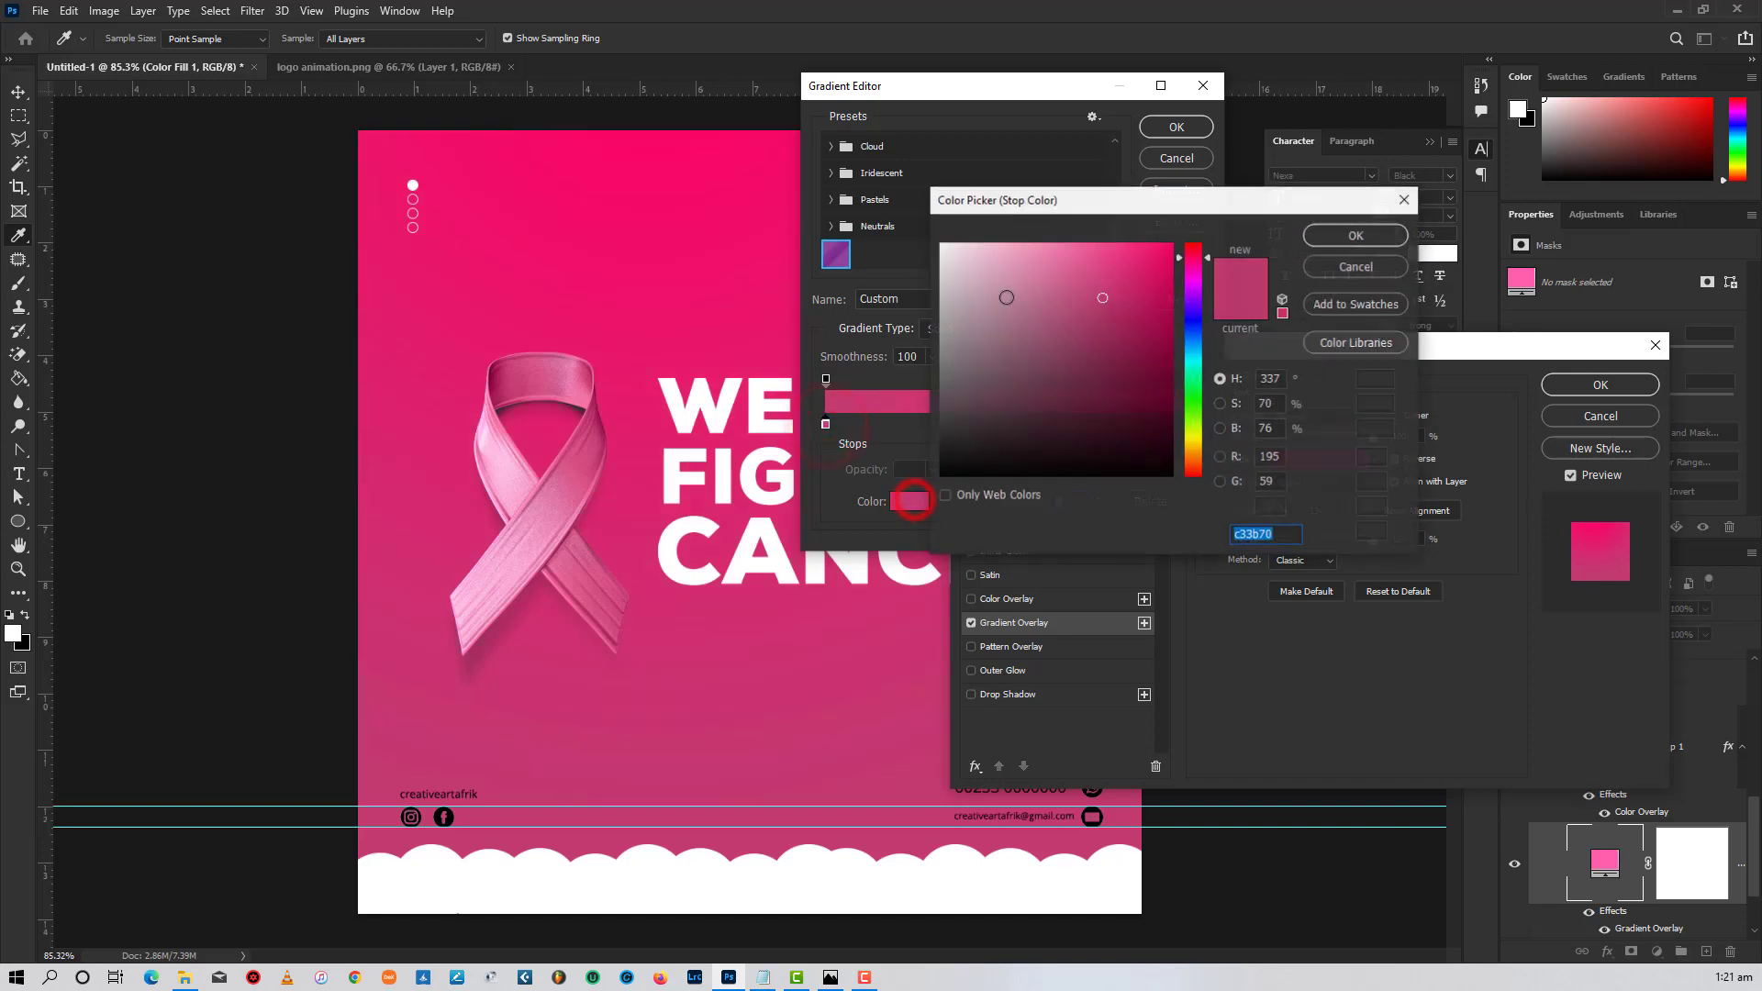
pyautogui.moveTo(1103, 296); pyautogui.dragTo(1080, 377)
pyautogui.click(1336, 235)
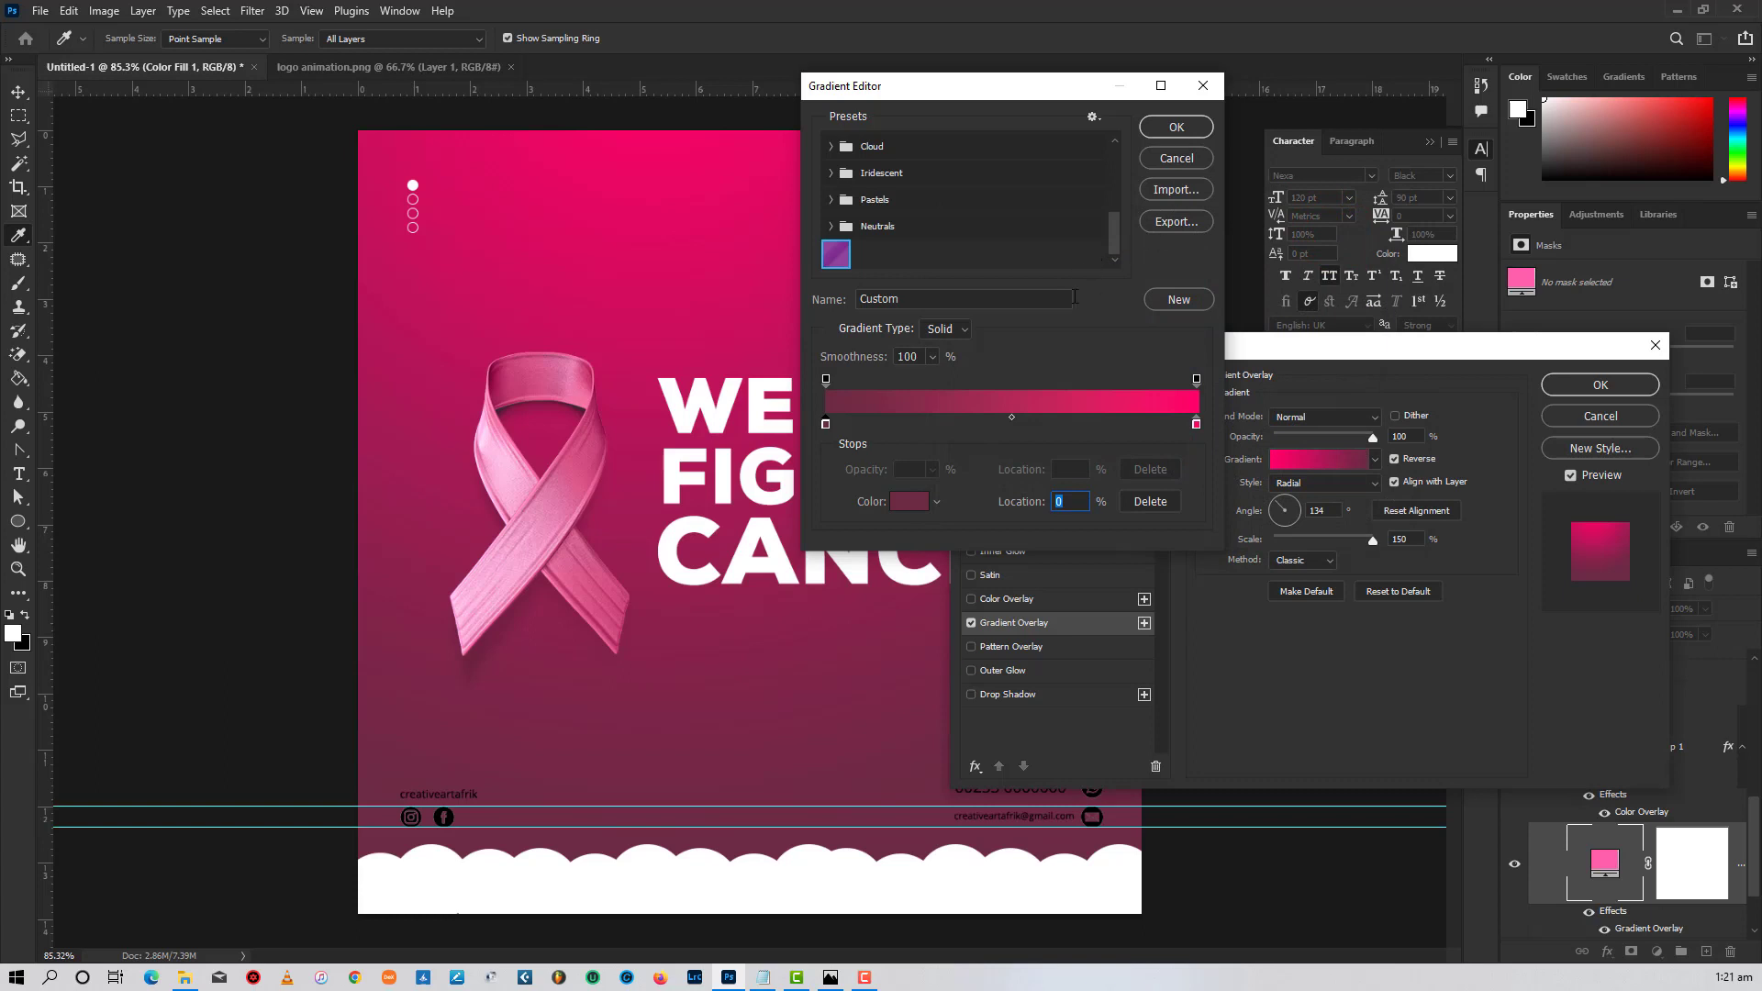
pyautogui.click(1166, 128)
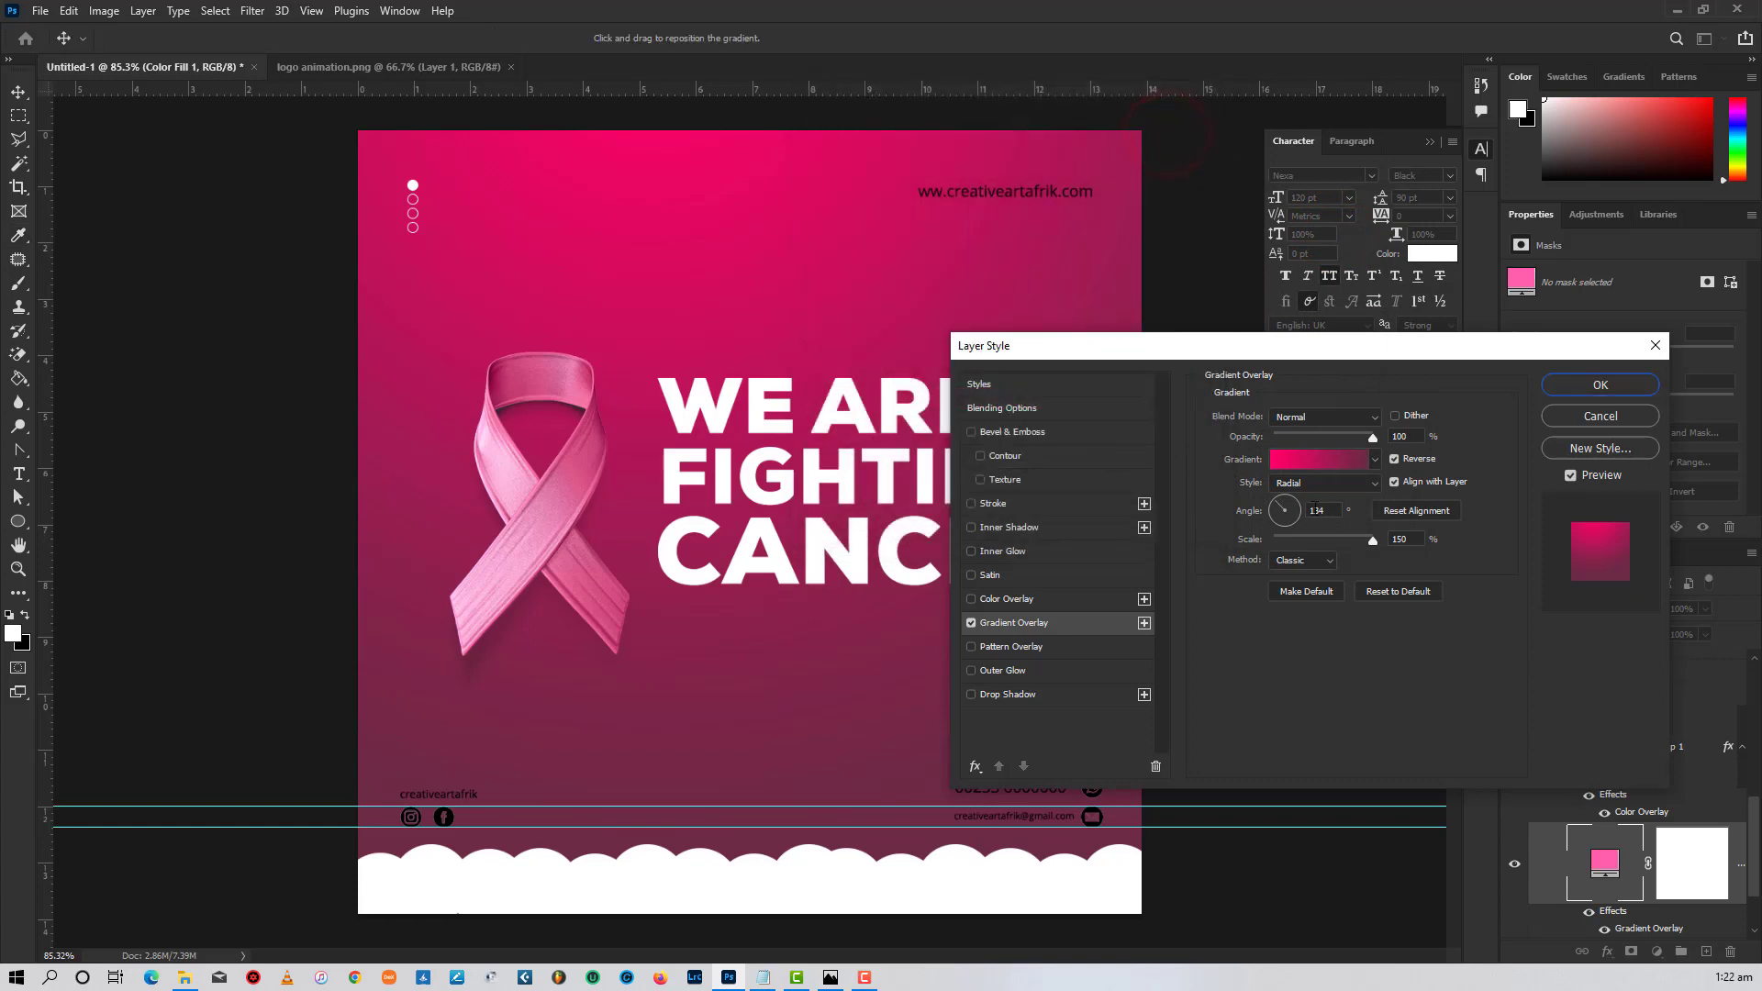
# - Move the radial gradient's center to the middle of the artwork, trying it without Reverse and then restoring Reverse
pyautogui.click(1397, 460)
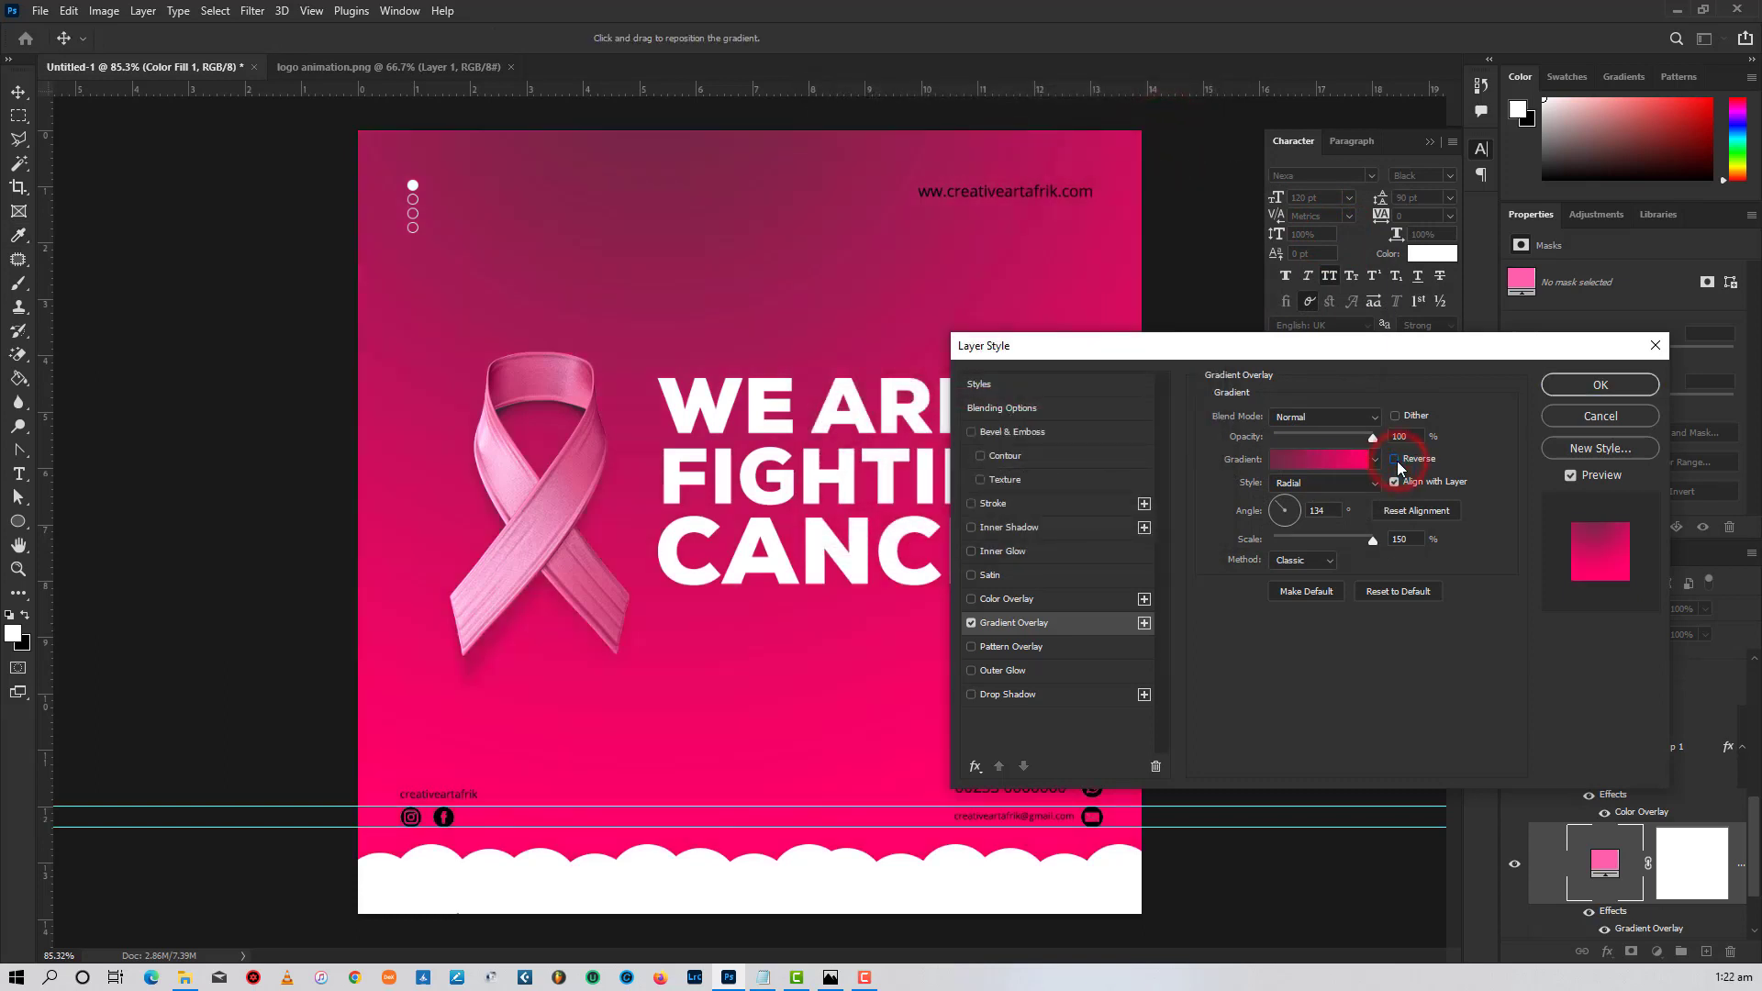
pyautogui.moveTo(786, 576); pyautogui.dragTo(791, 592)
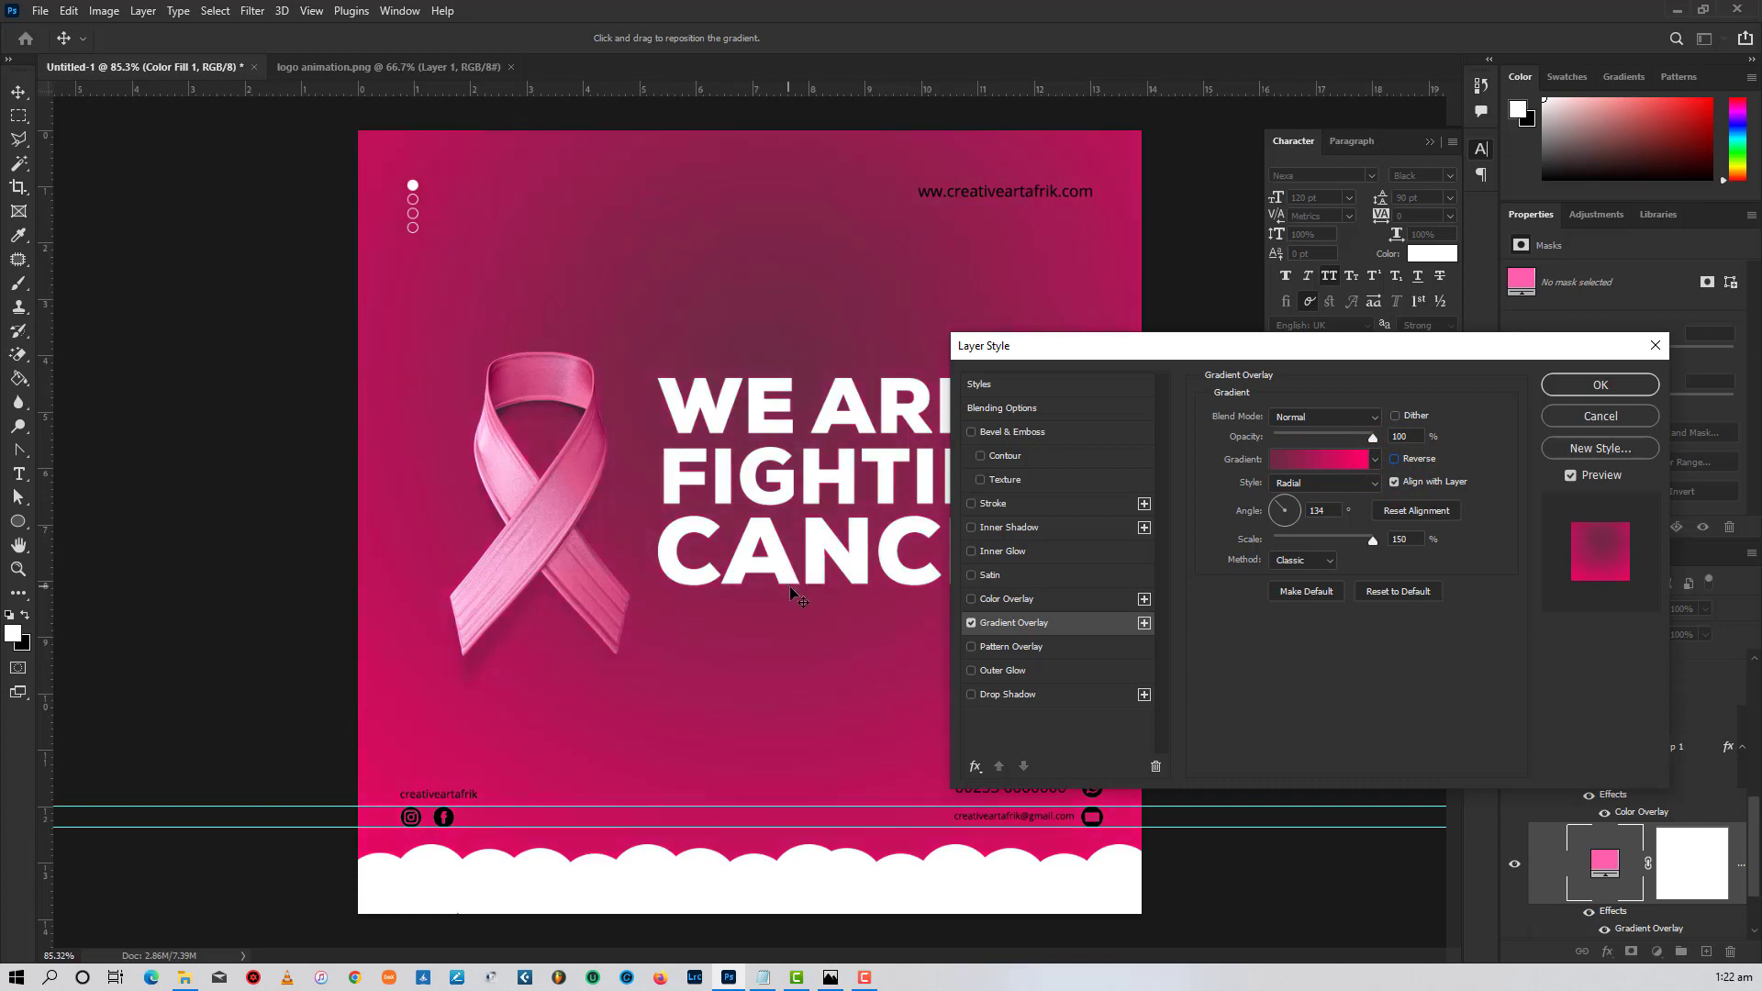
pyautogui.click(1396, 459)
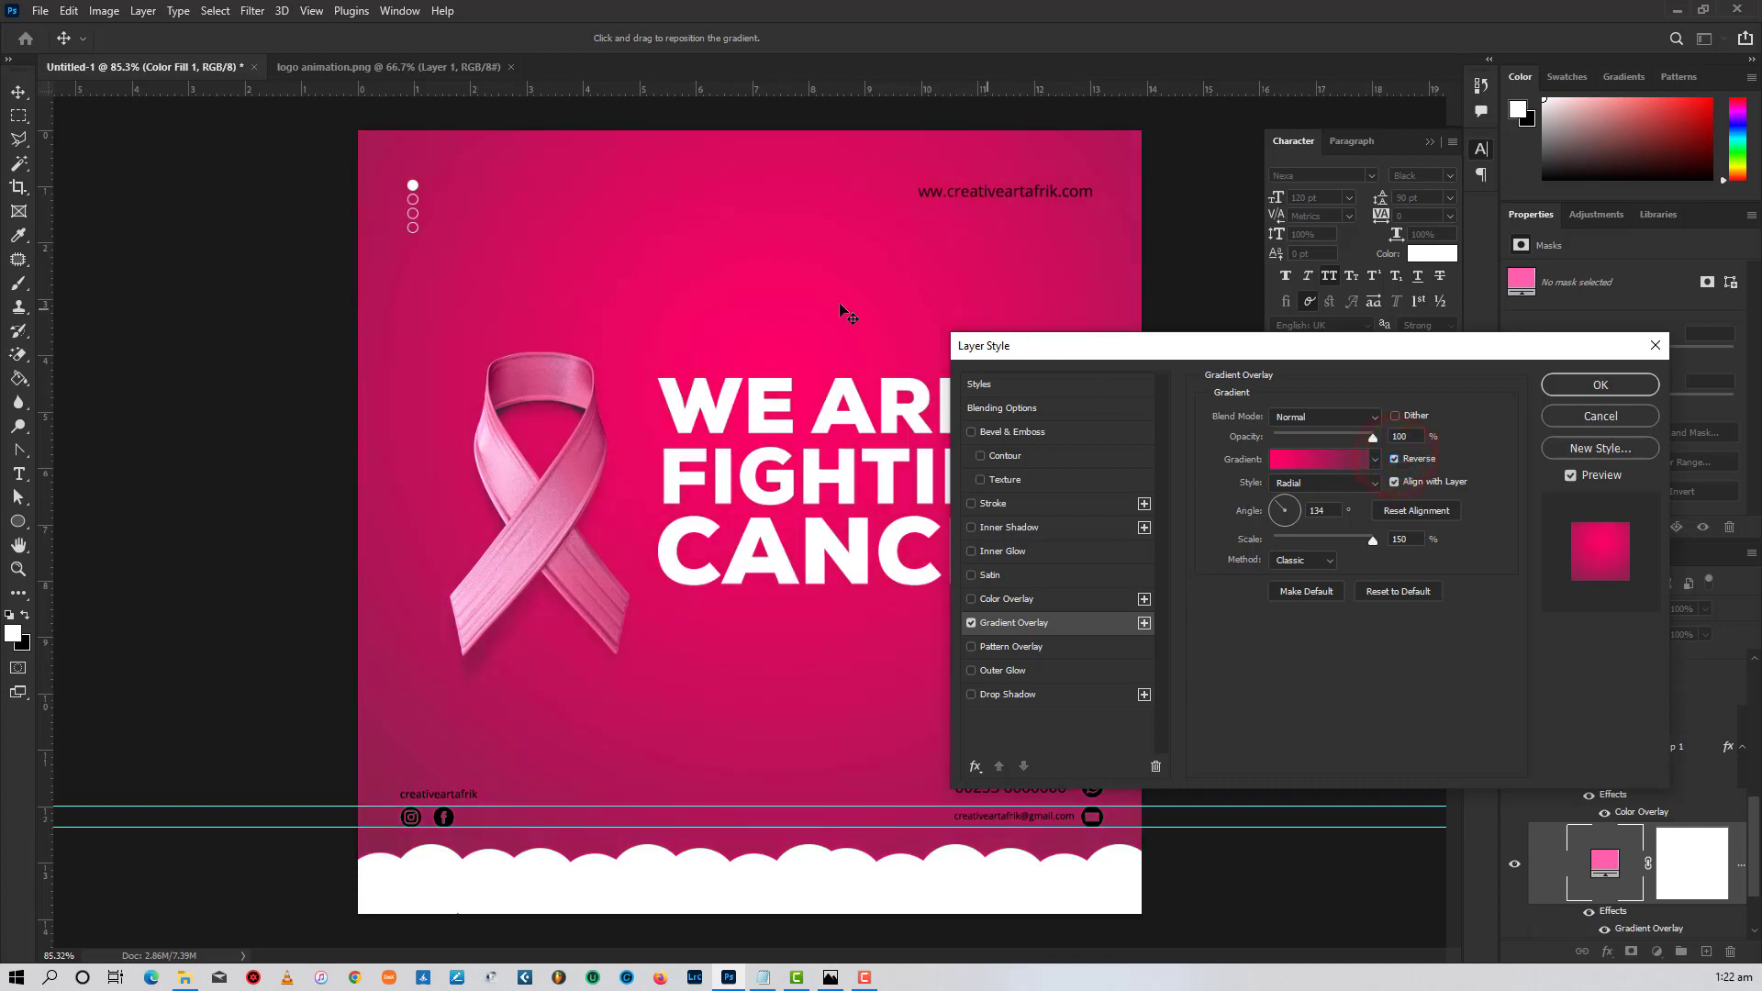
# - Reopen the overlay gradient and shift its 0% color stop to a pink hue of 335°
pyautogui.click(1340, 459)
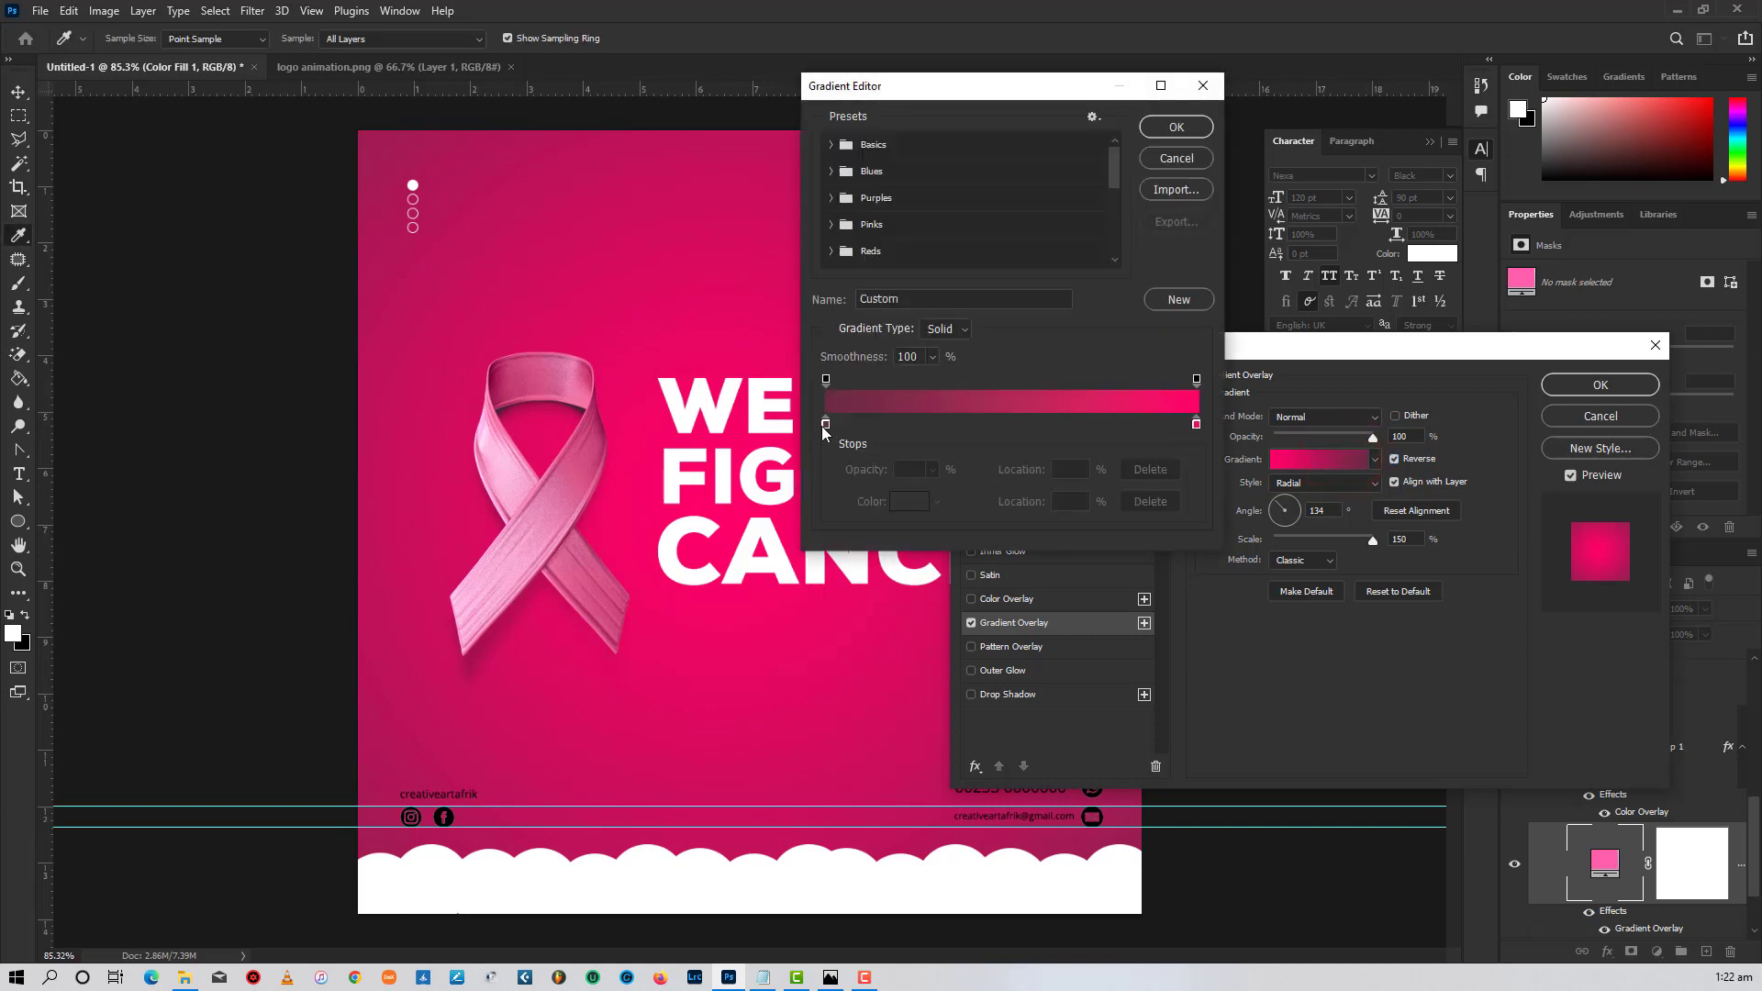
pyautogui.click(826, 424)
pyautogui.click(909, 501)
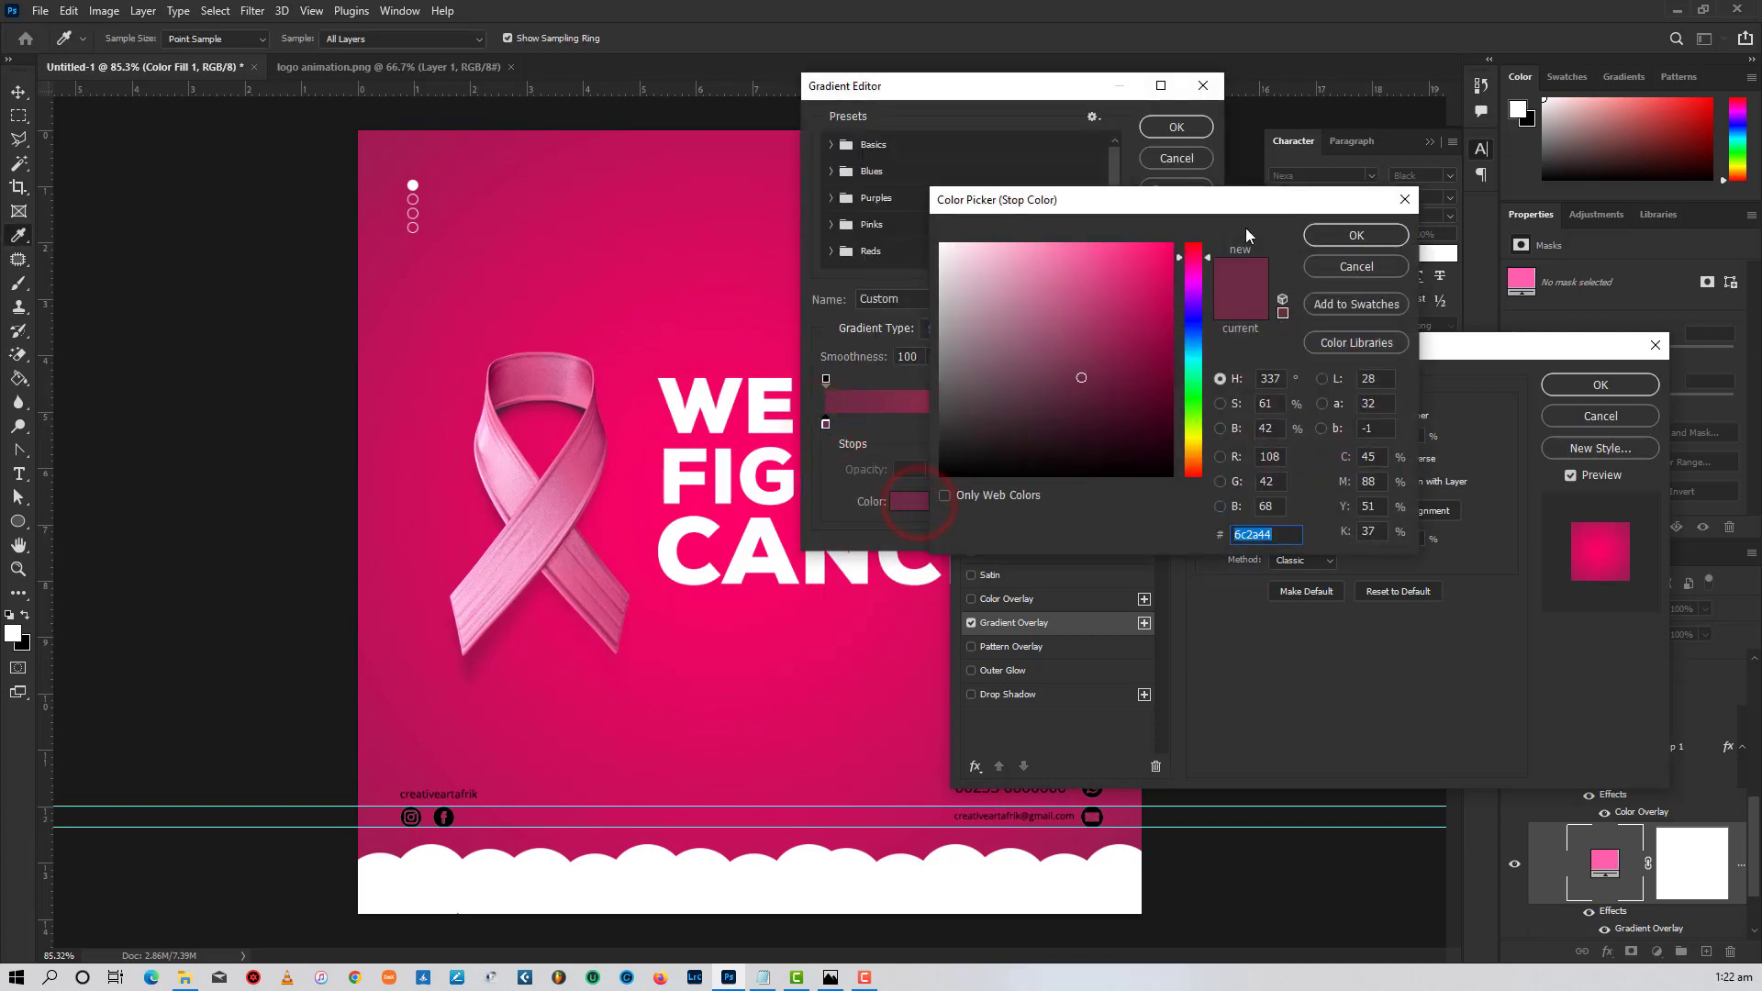
pyautogui.write('ff00ba')
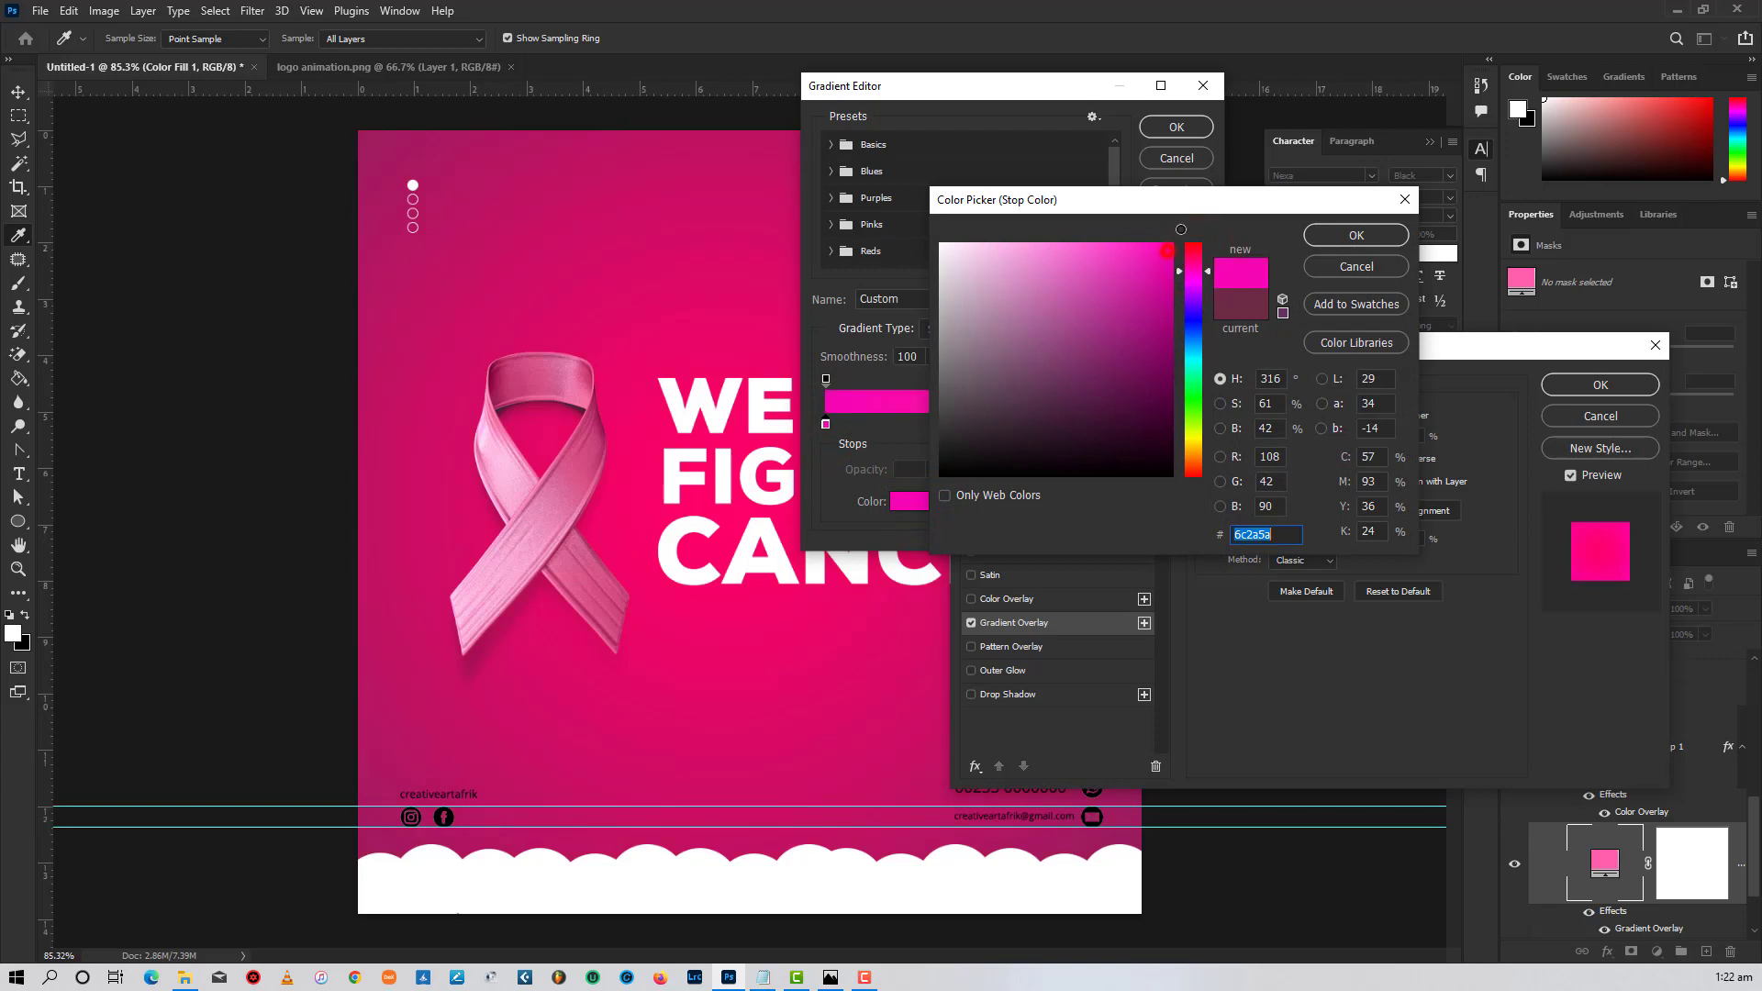
pyautogui.moveTo(1201, 269); pyautogui.dragTo(1201, 266)
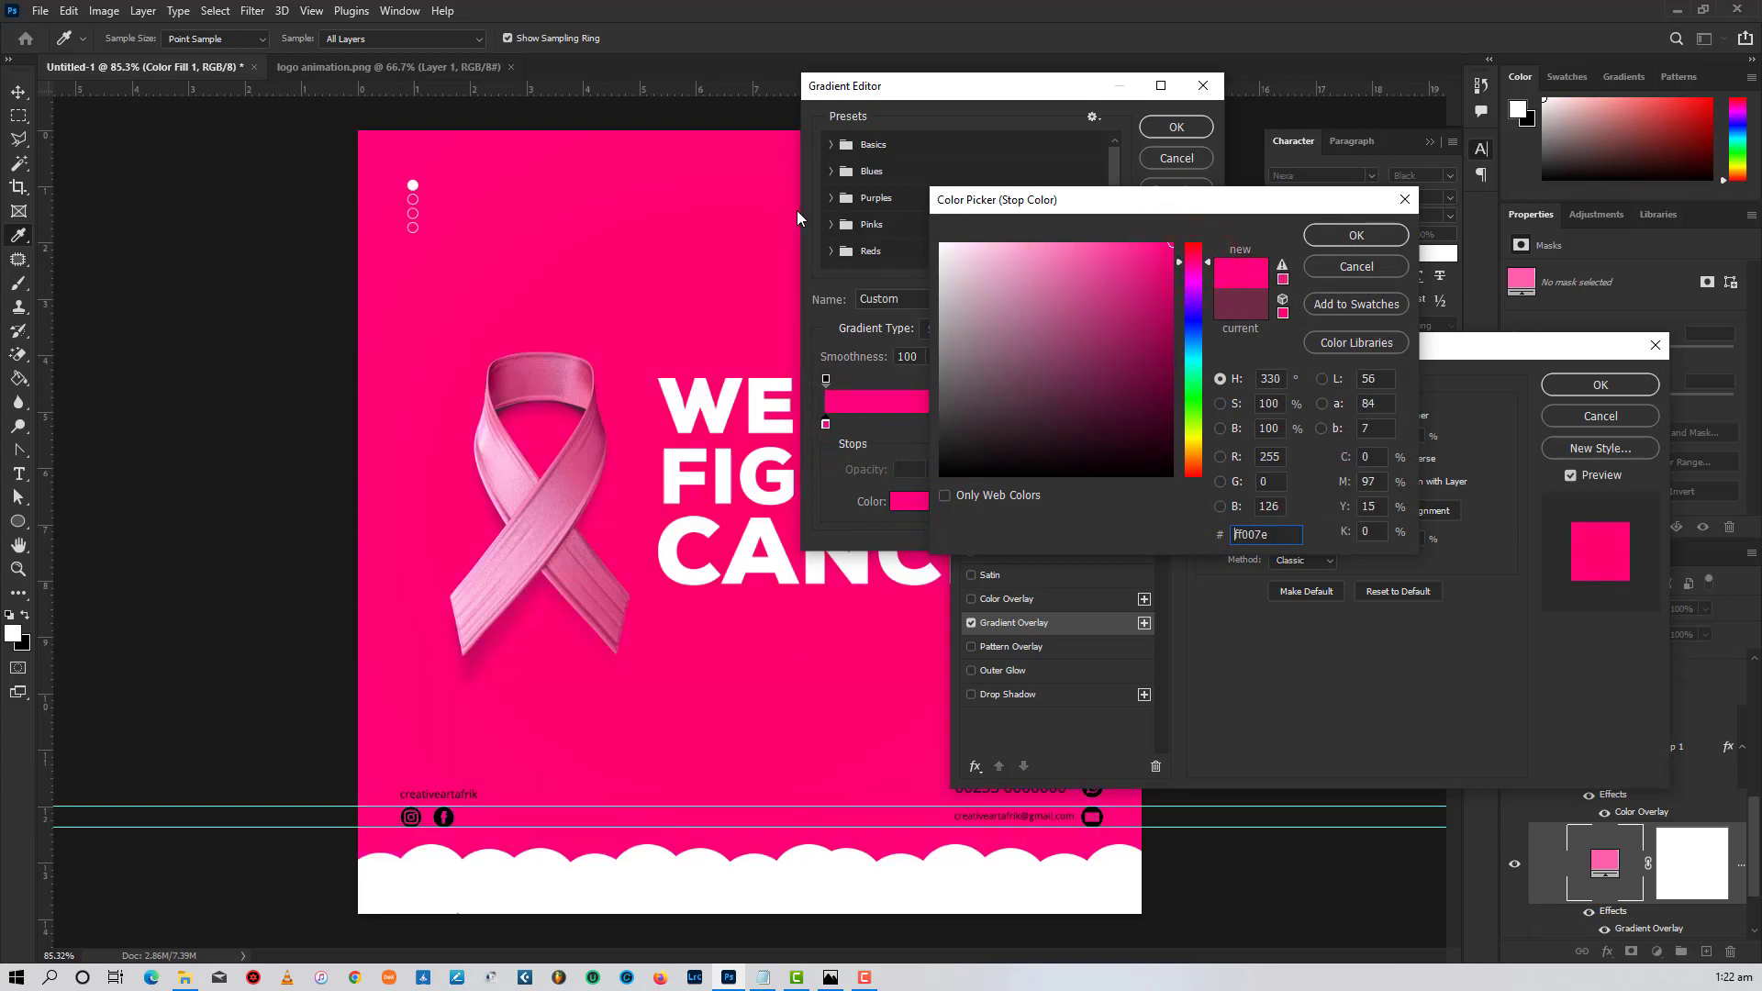
pyautogui.click(1181, 266)
# - Darken the 0% color stop to a deep crimson pink at about 90% saturation and apply the Gradient Overlay
pyautogui.click(1143, 312)
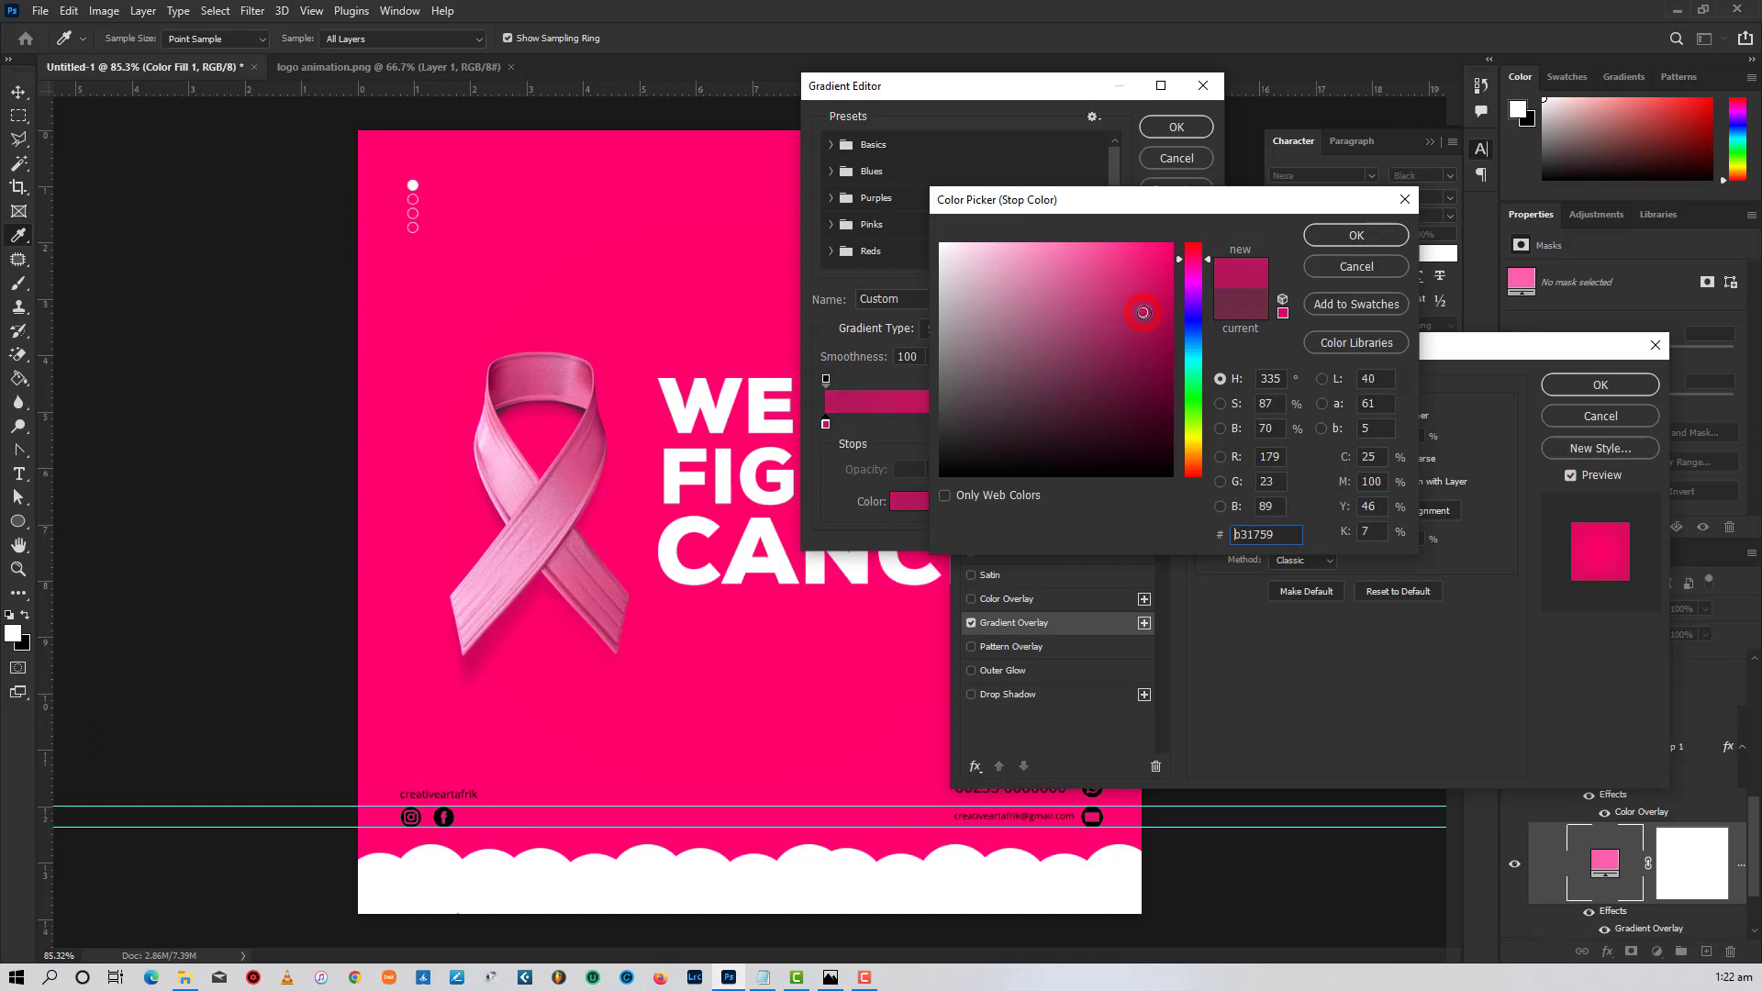
pyautogui.click(1150, 331)
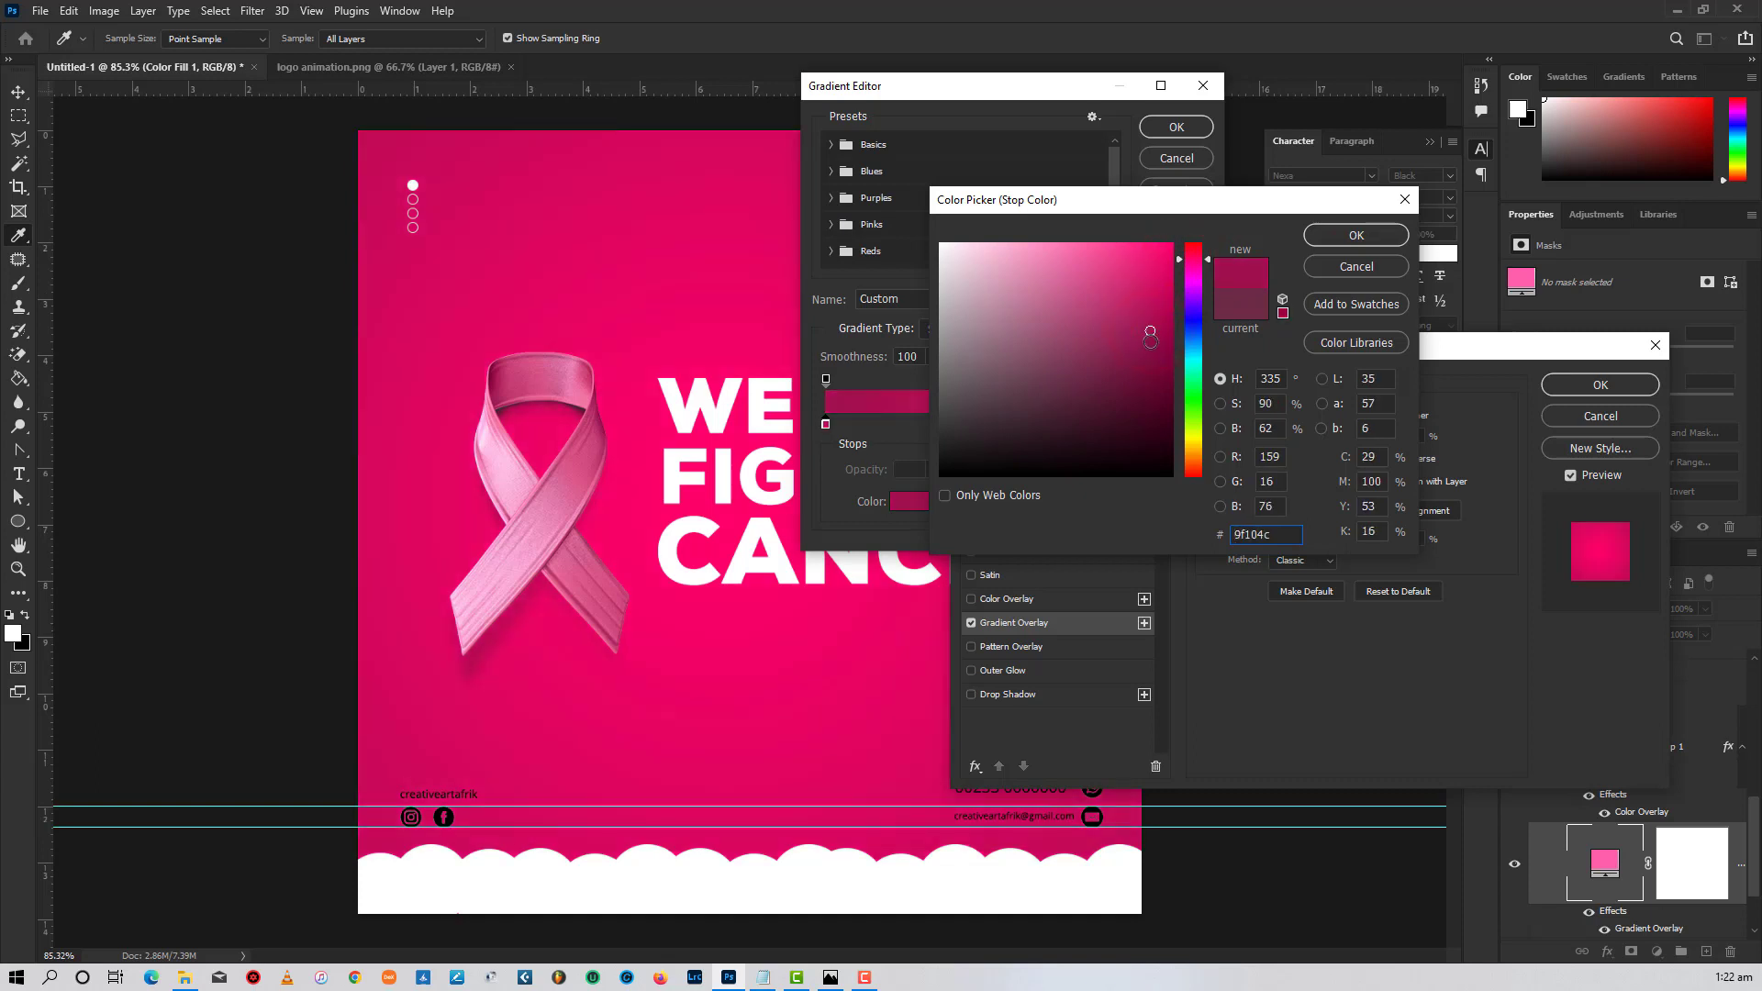
pyautogui.click(1151, 362)
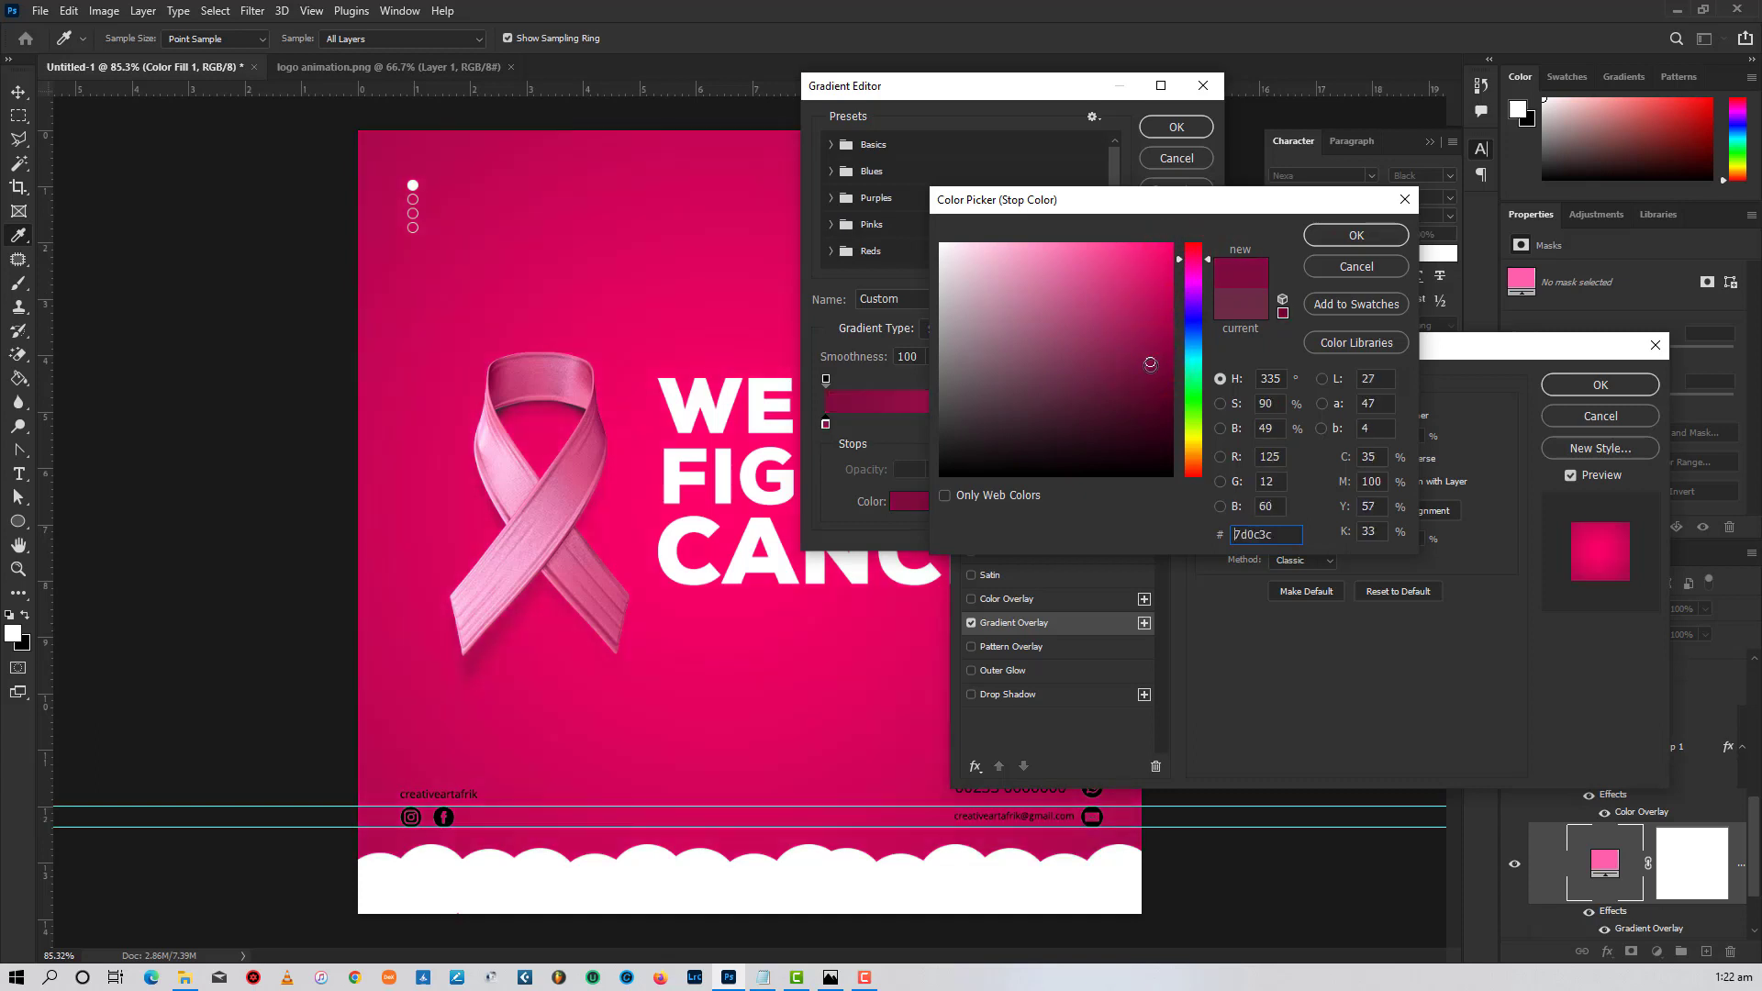
pyautogui.click(1150, 365)
pyautogui.click(1150, 351)
pyautogui.click(1356, 236)
pyautogui.click(1176, 129)
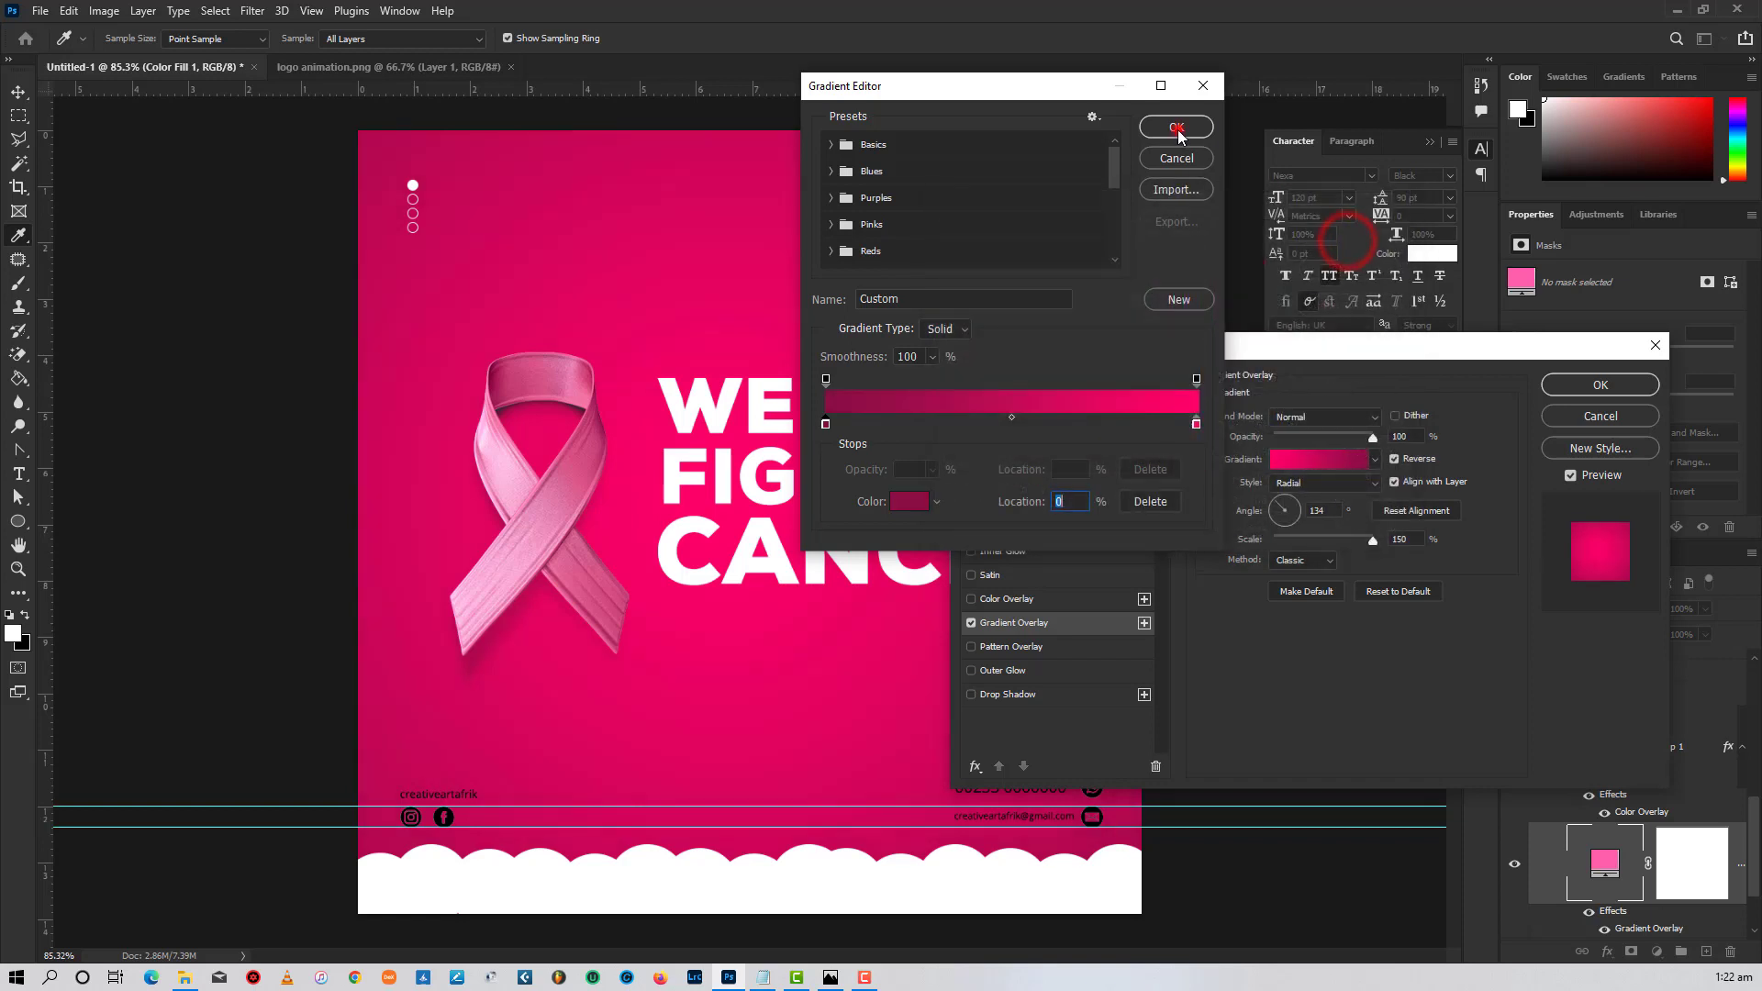
pyautogui.click(1585, 387)
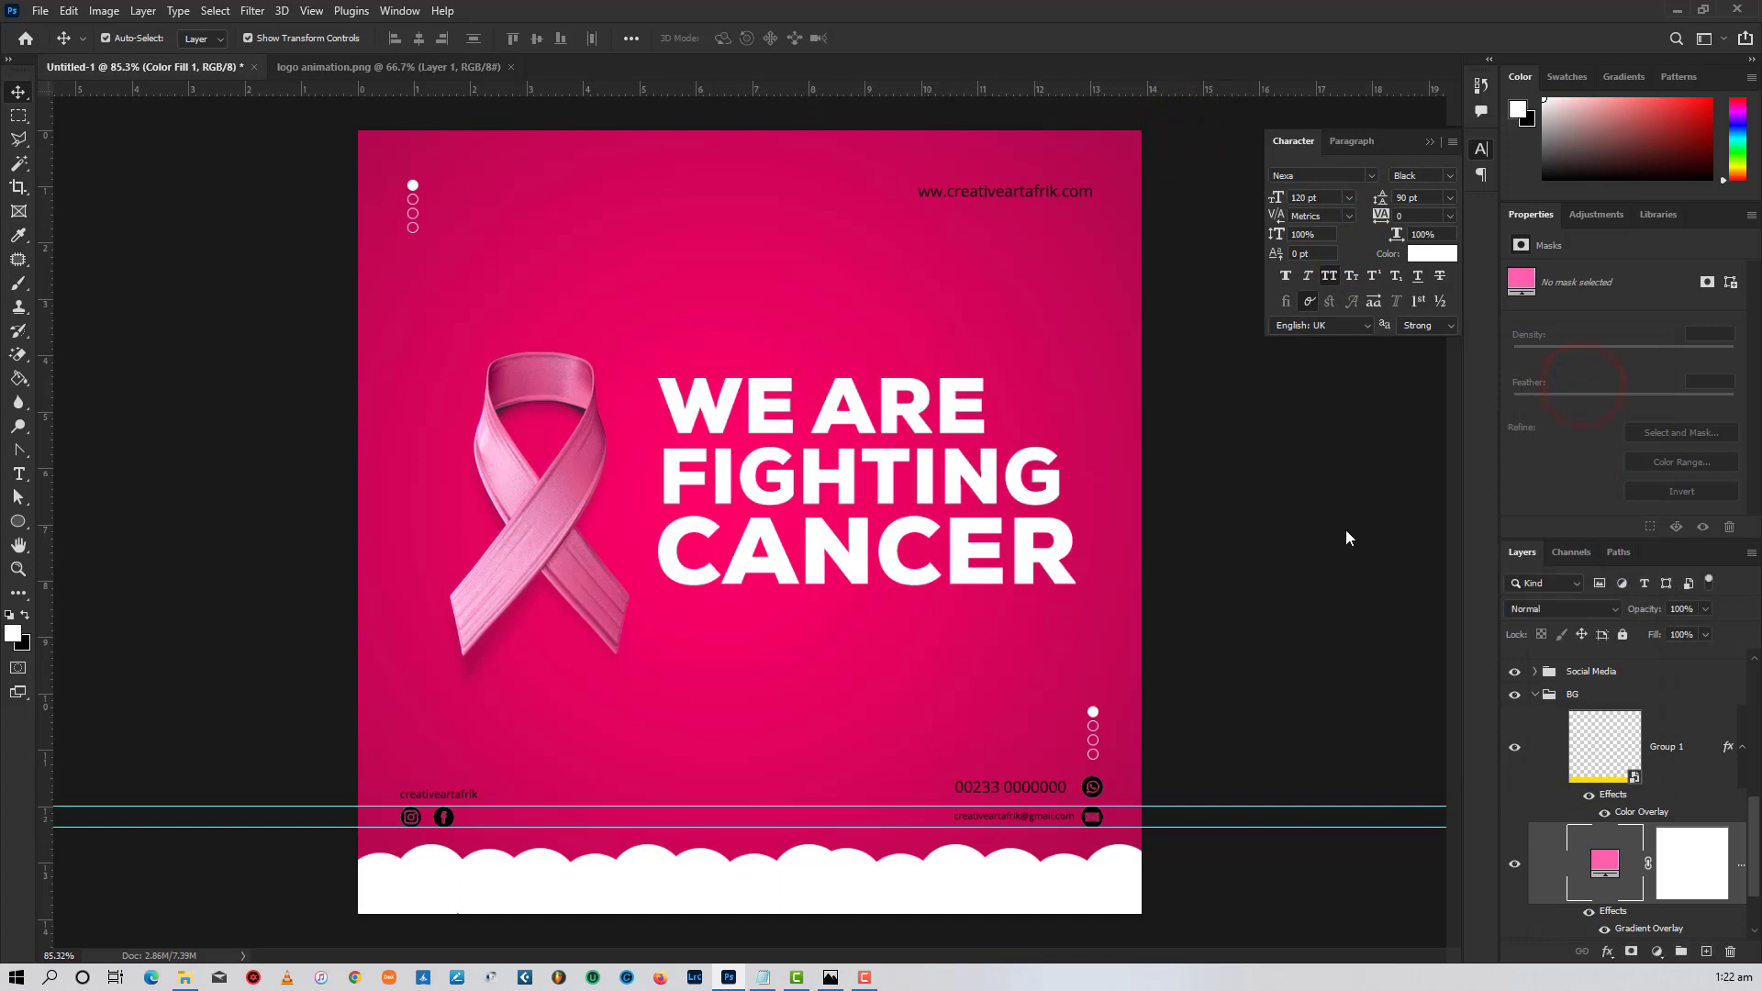
pyautogui.click(1290, 561)
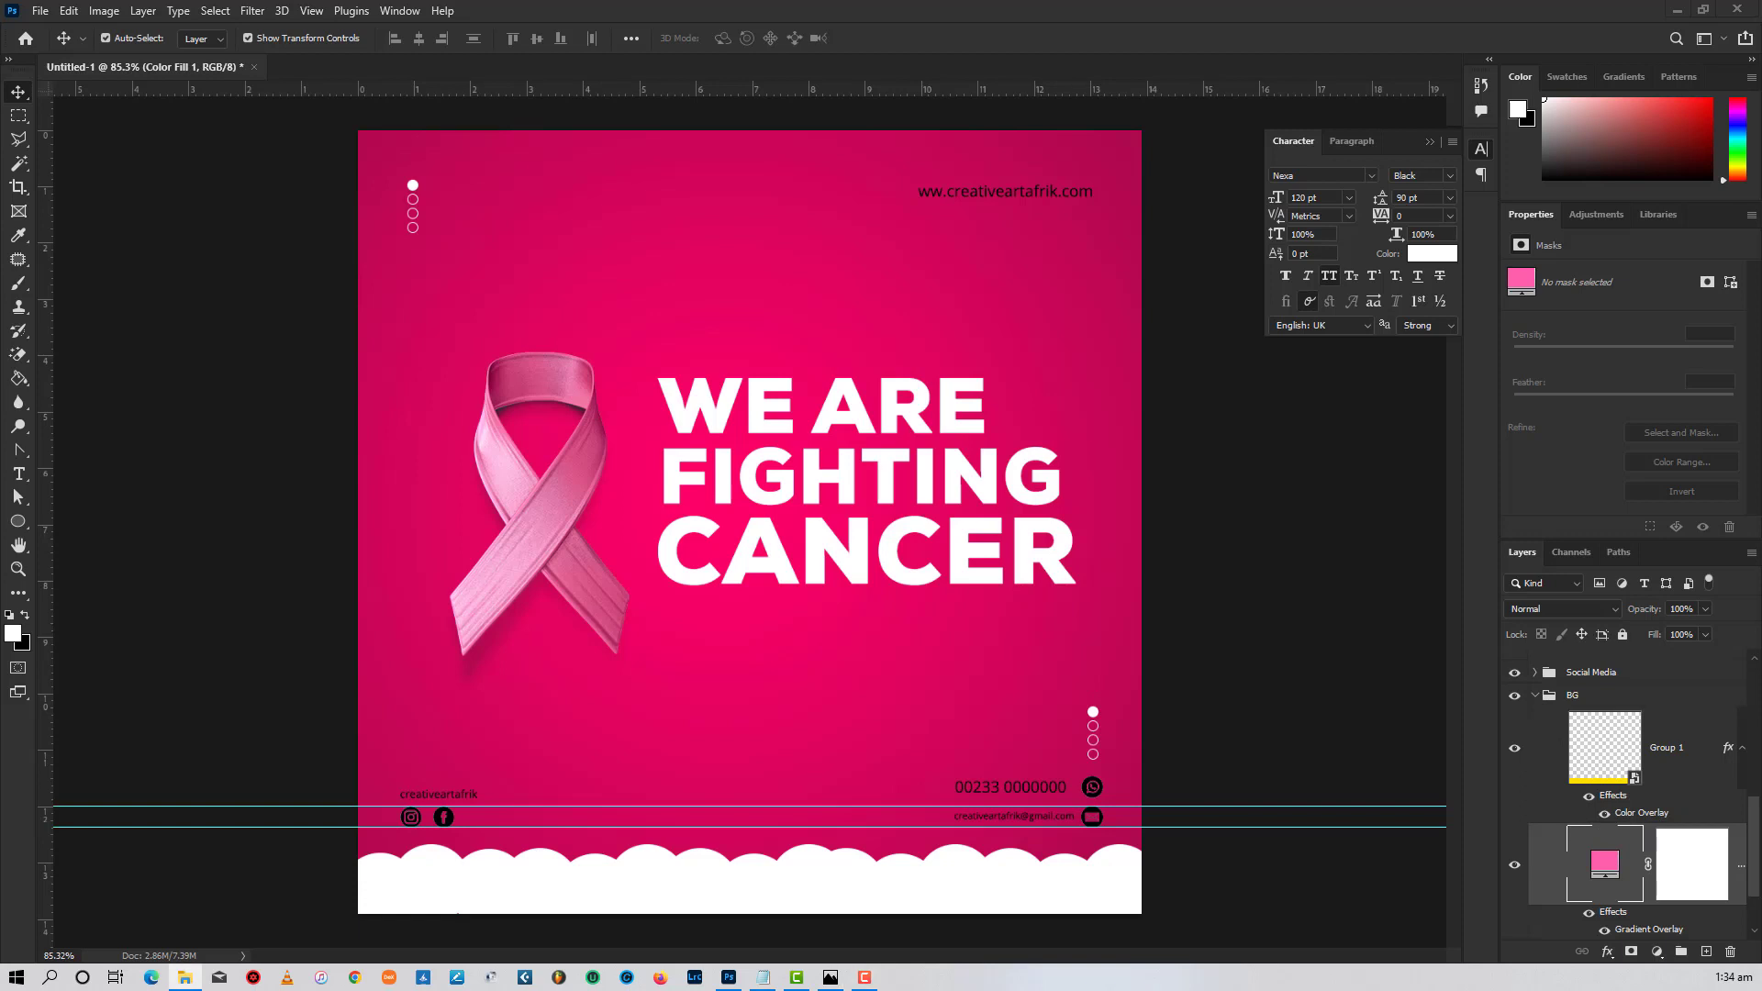
# - Place the seamless.png pattern above the pink fill layer and scale it to about 211% so it covers the whole canvas
pyautogui.moveTo(710, 521); pyautogui.dragTo(855, 362)
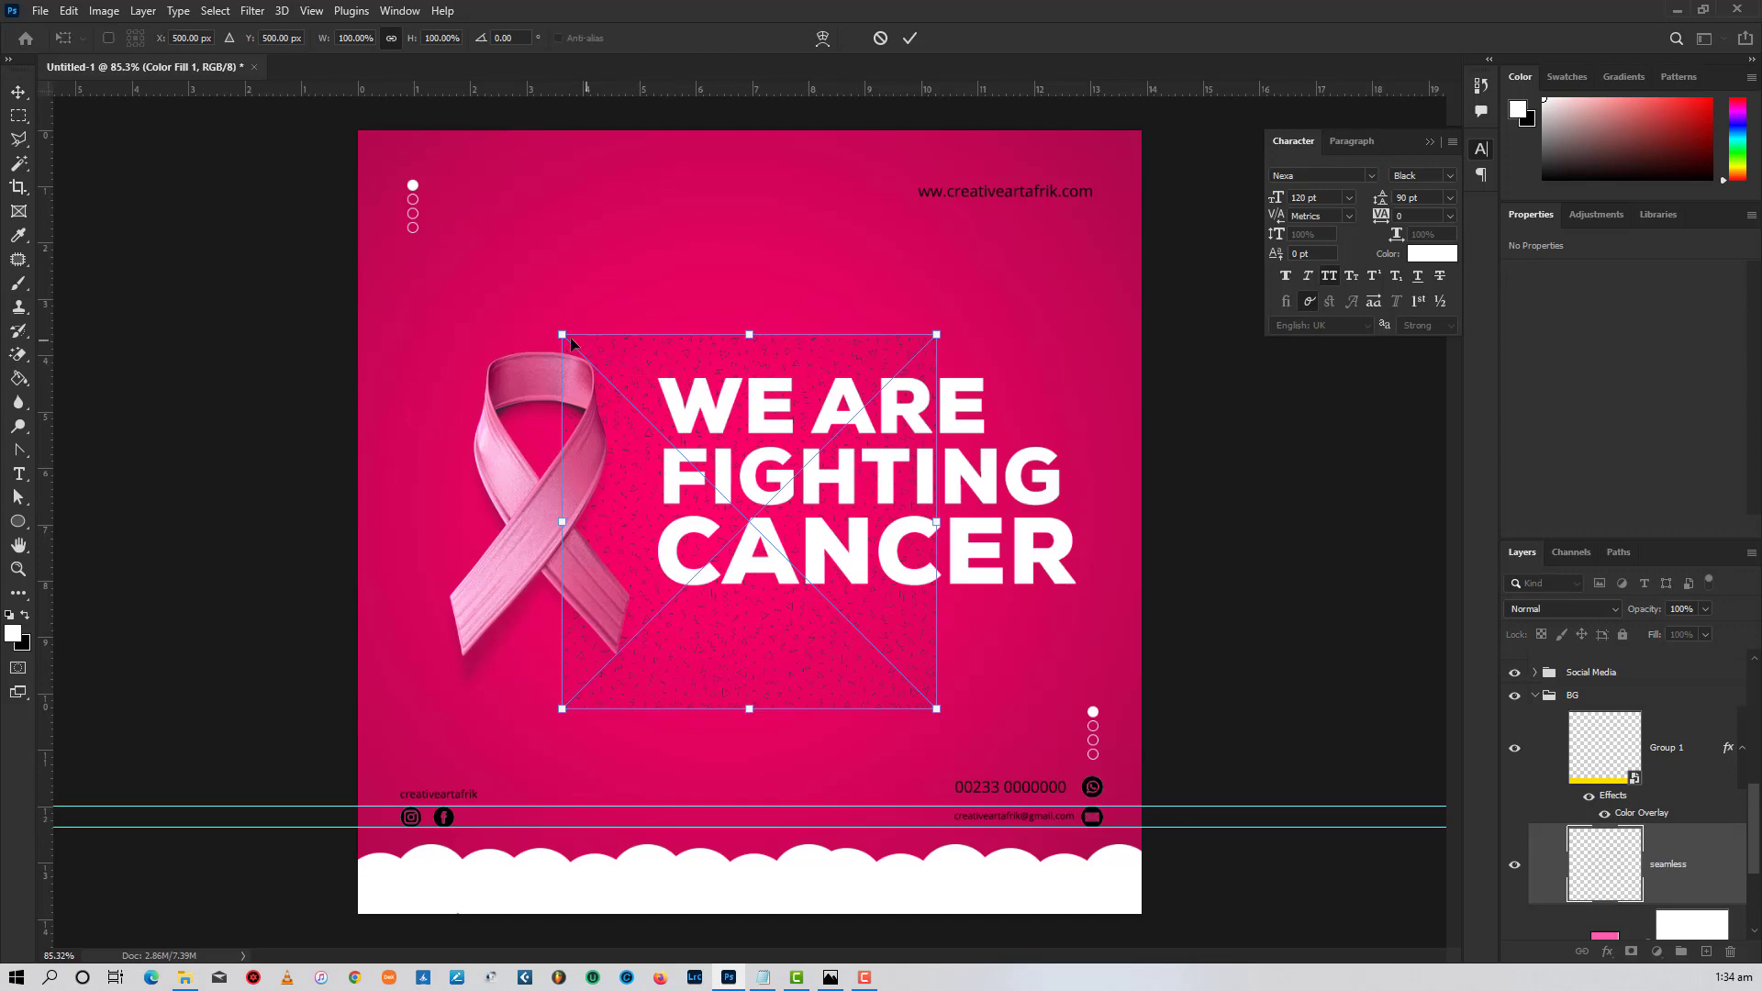
pyautogui.moveTo(561, 335); pyautogui.dragTo(341, 135)
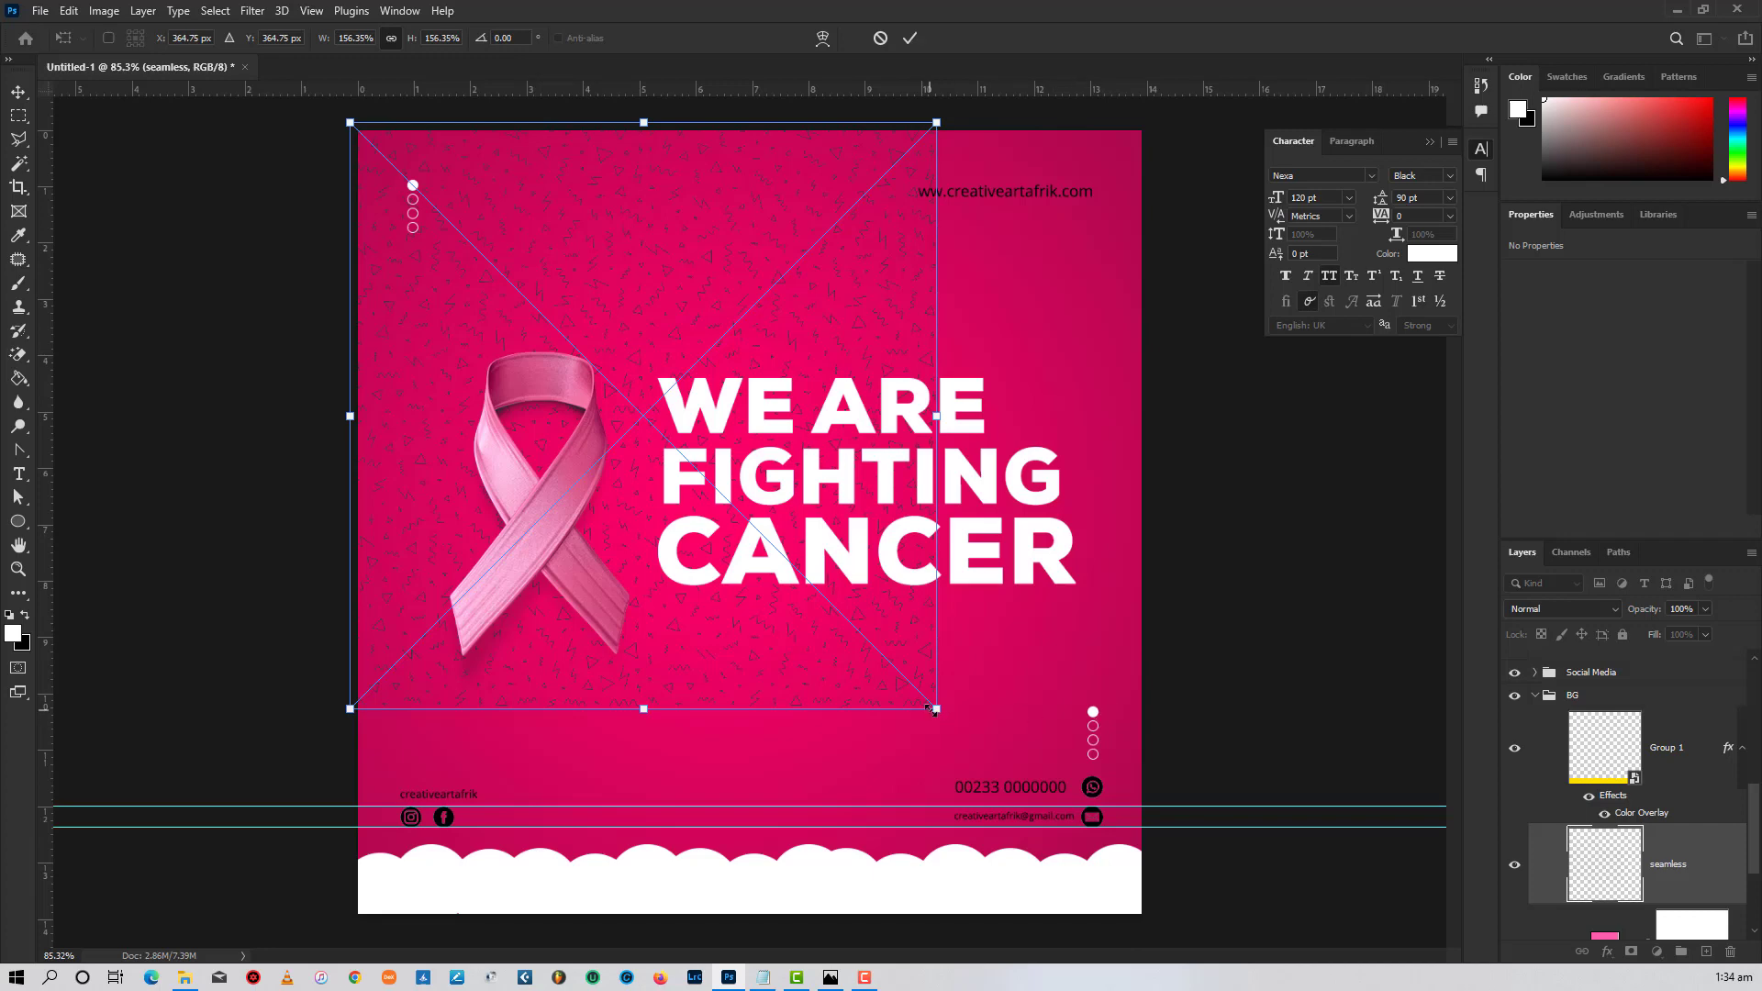
pyautogui.moveTo(943, 713); pyautogui.dragTo(1185, 876)
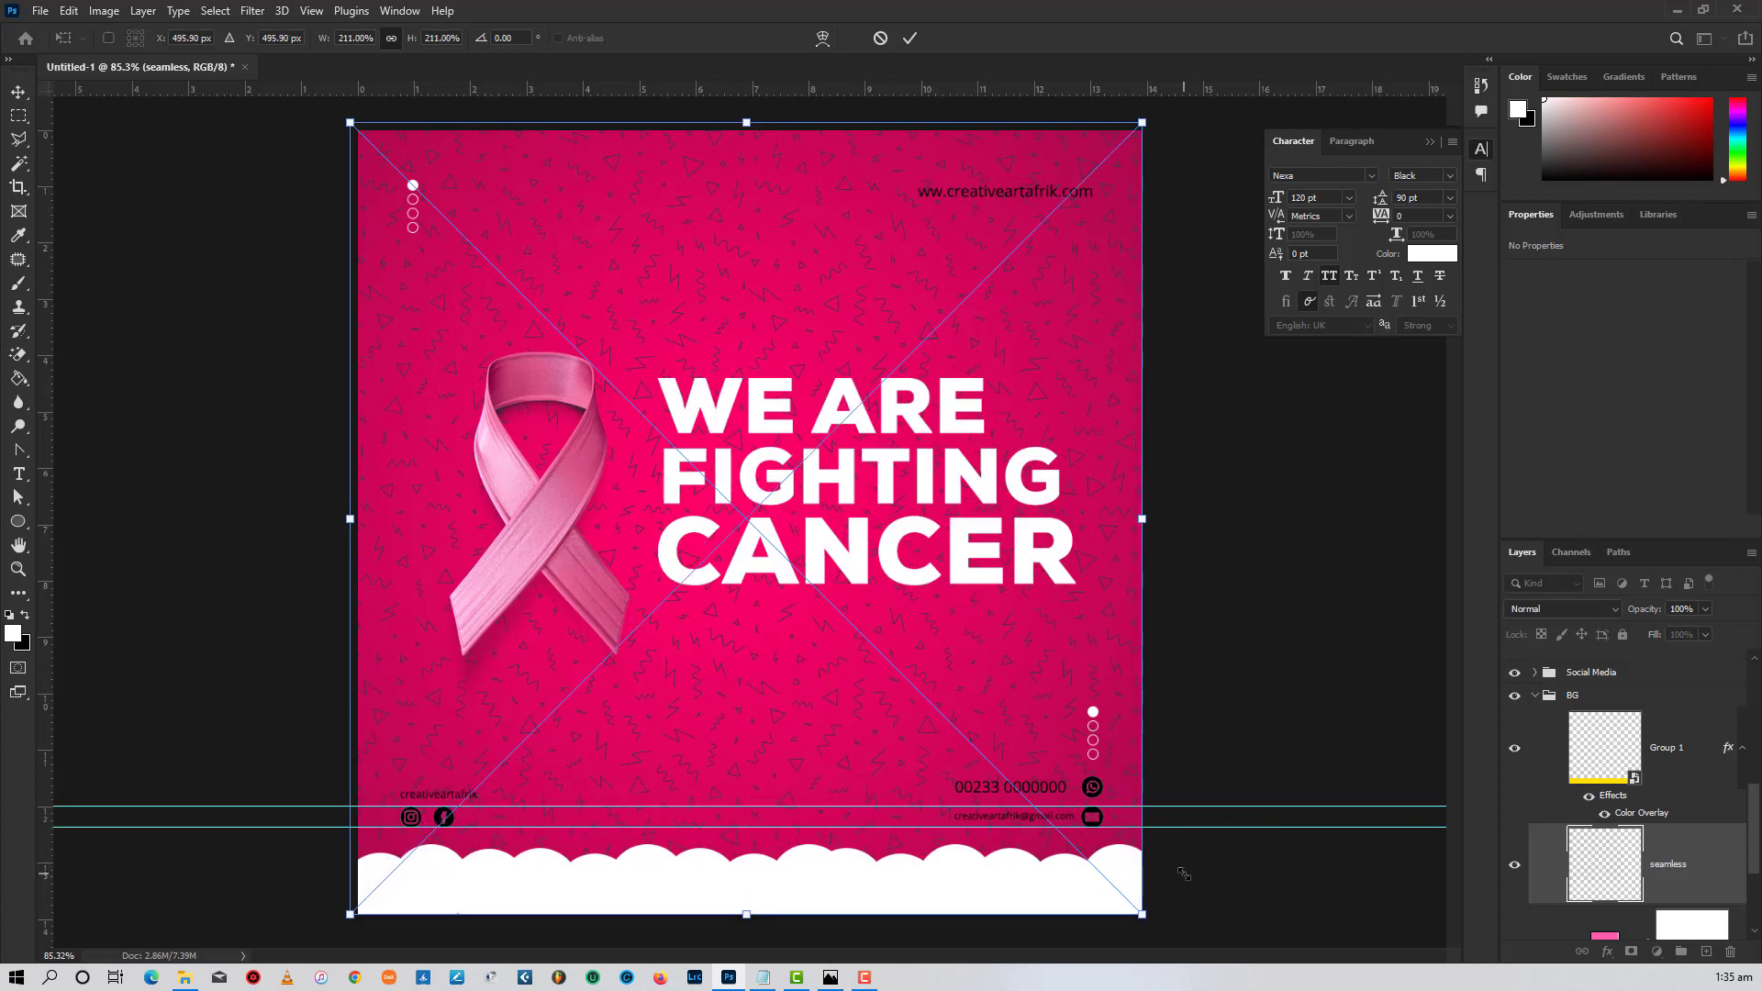
pyautogui.press('Return')
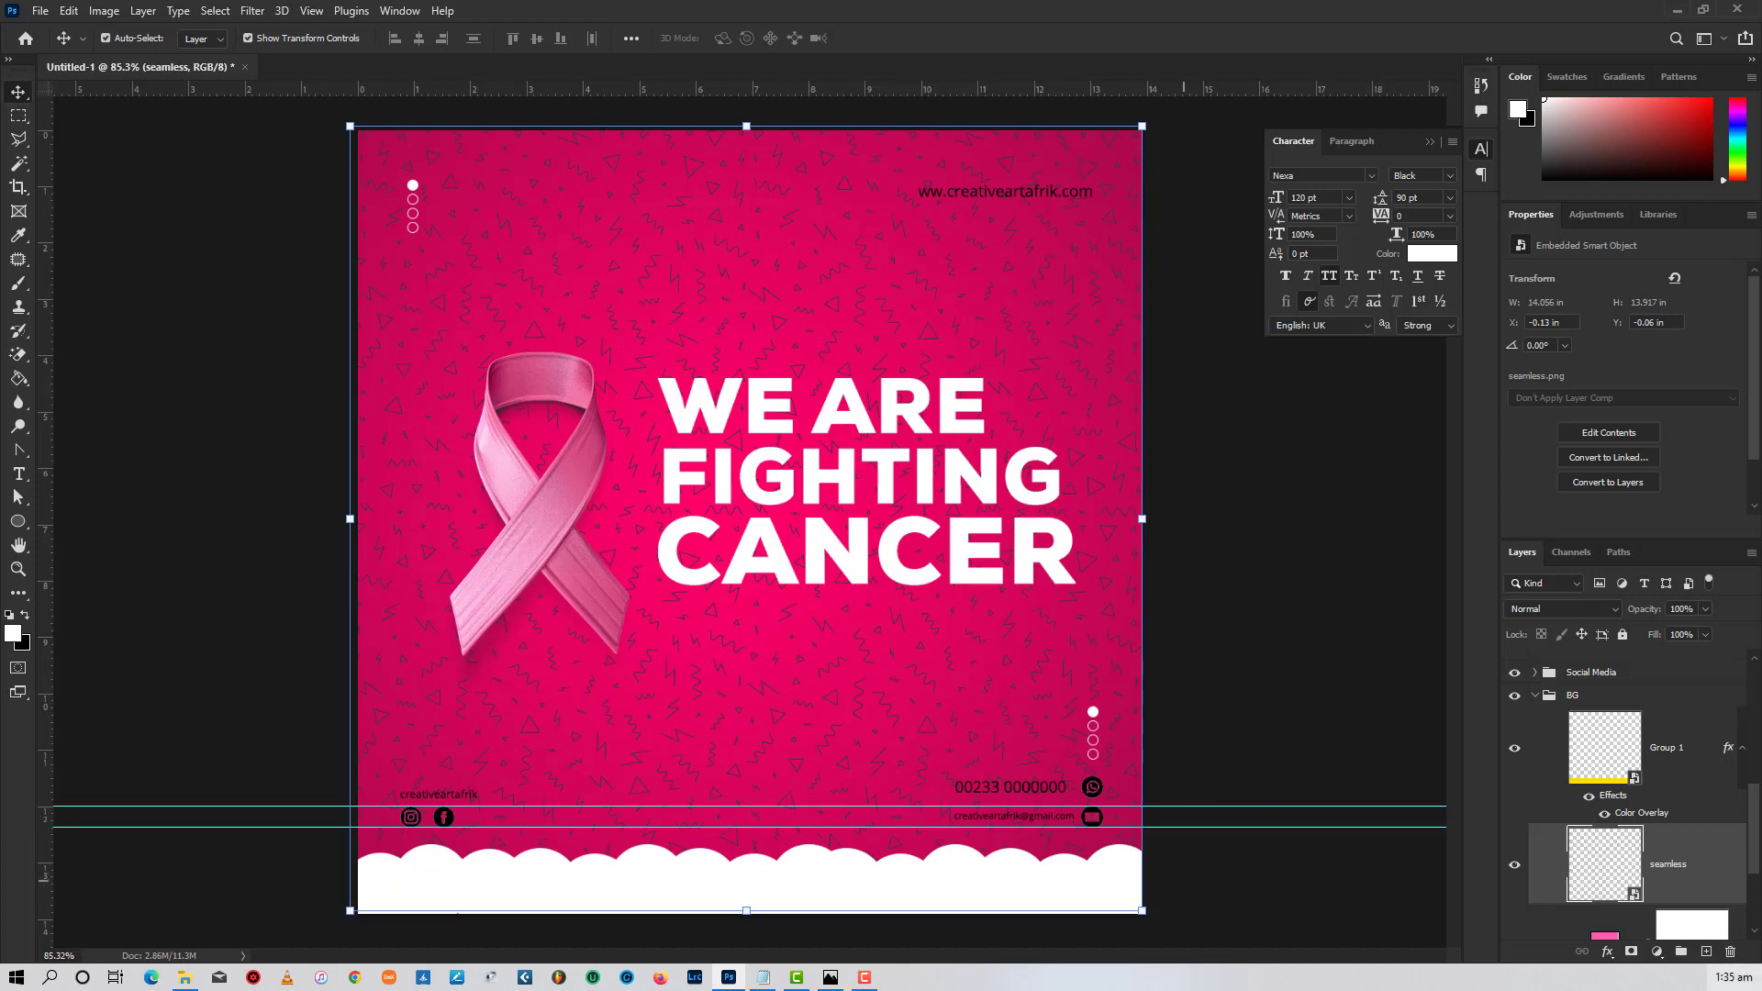
# - Add a white Color Overlay at 100% opacity to the seamless pattern layer
pyautogui.rightClick(1696, 862)
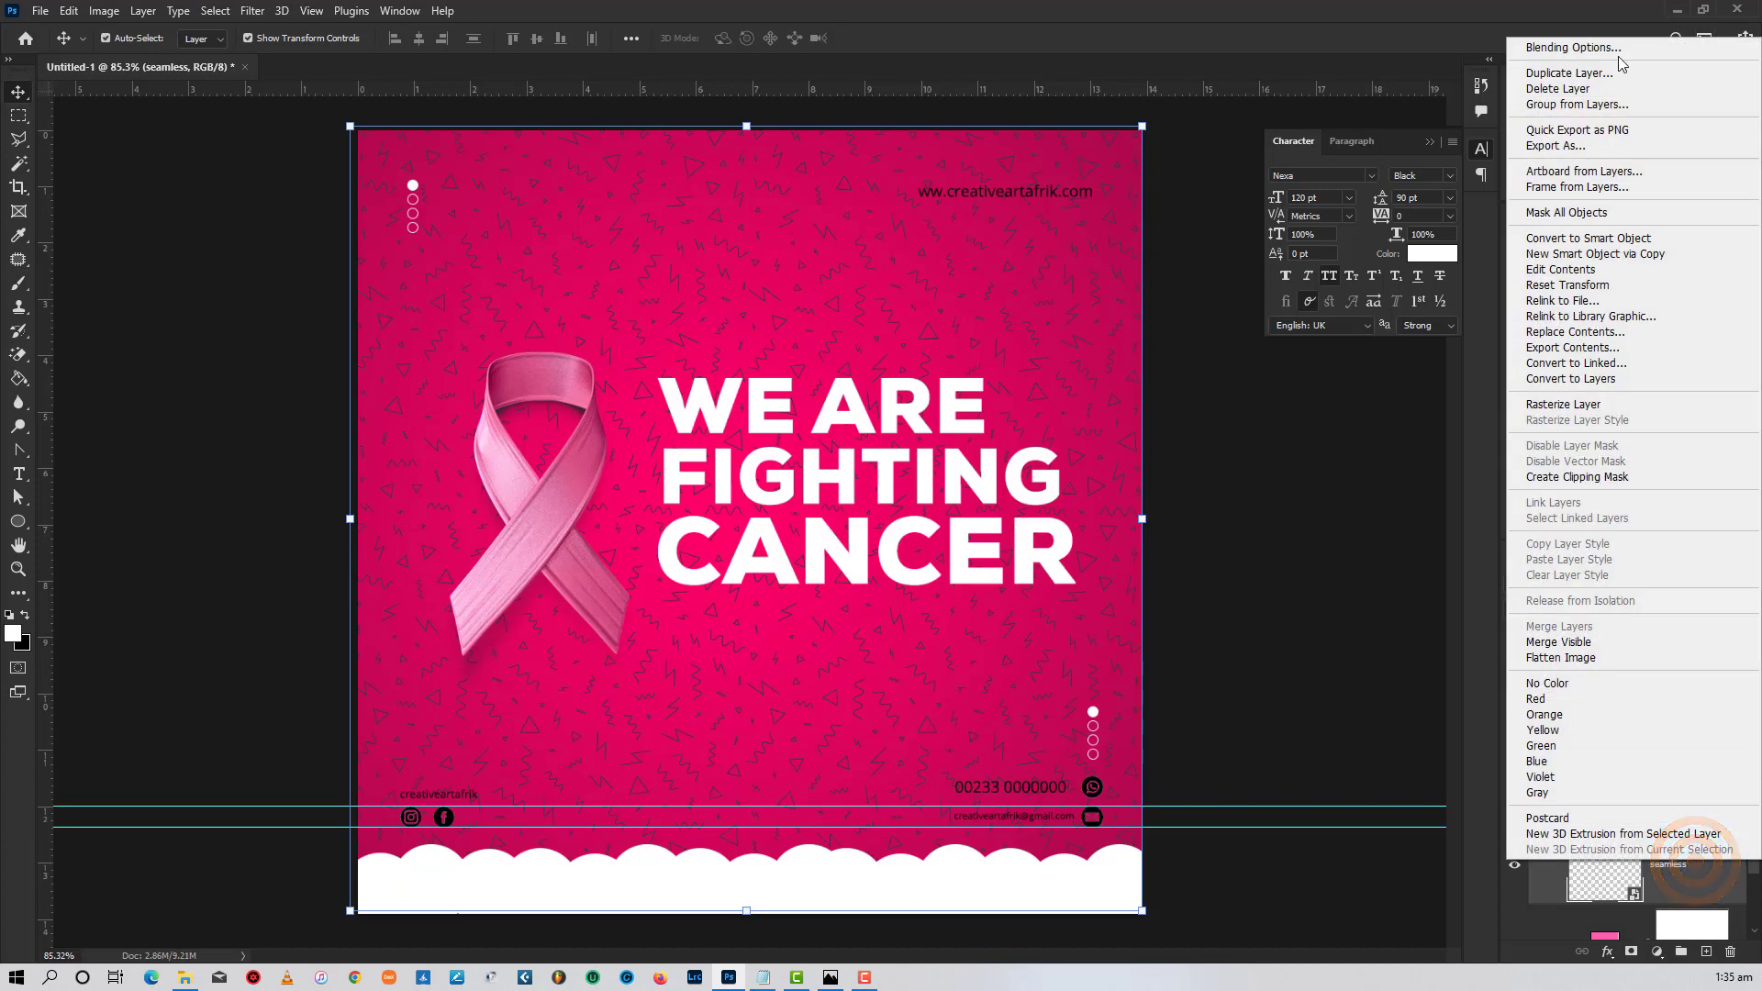
pyautogui.click(1616, 48)
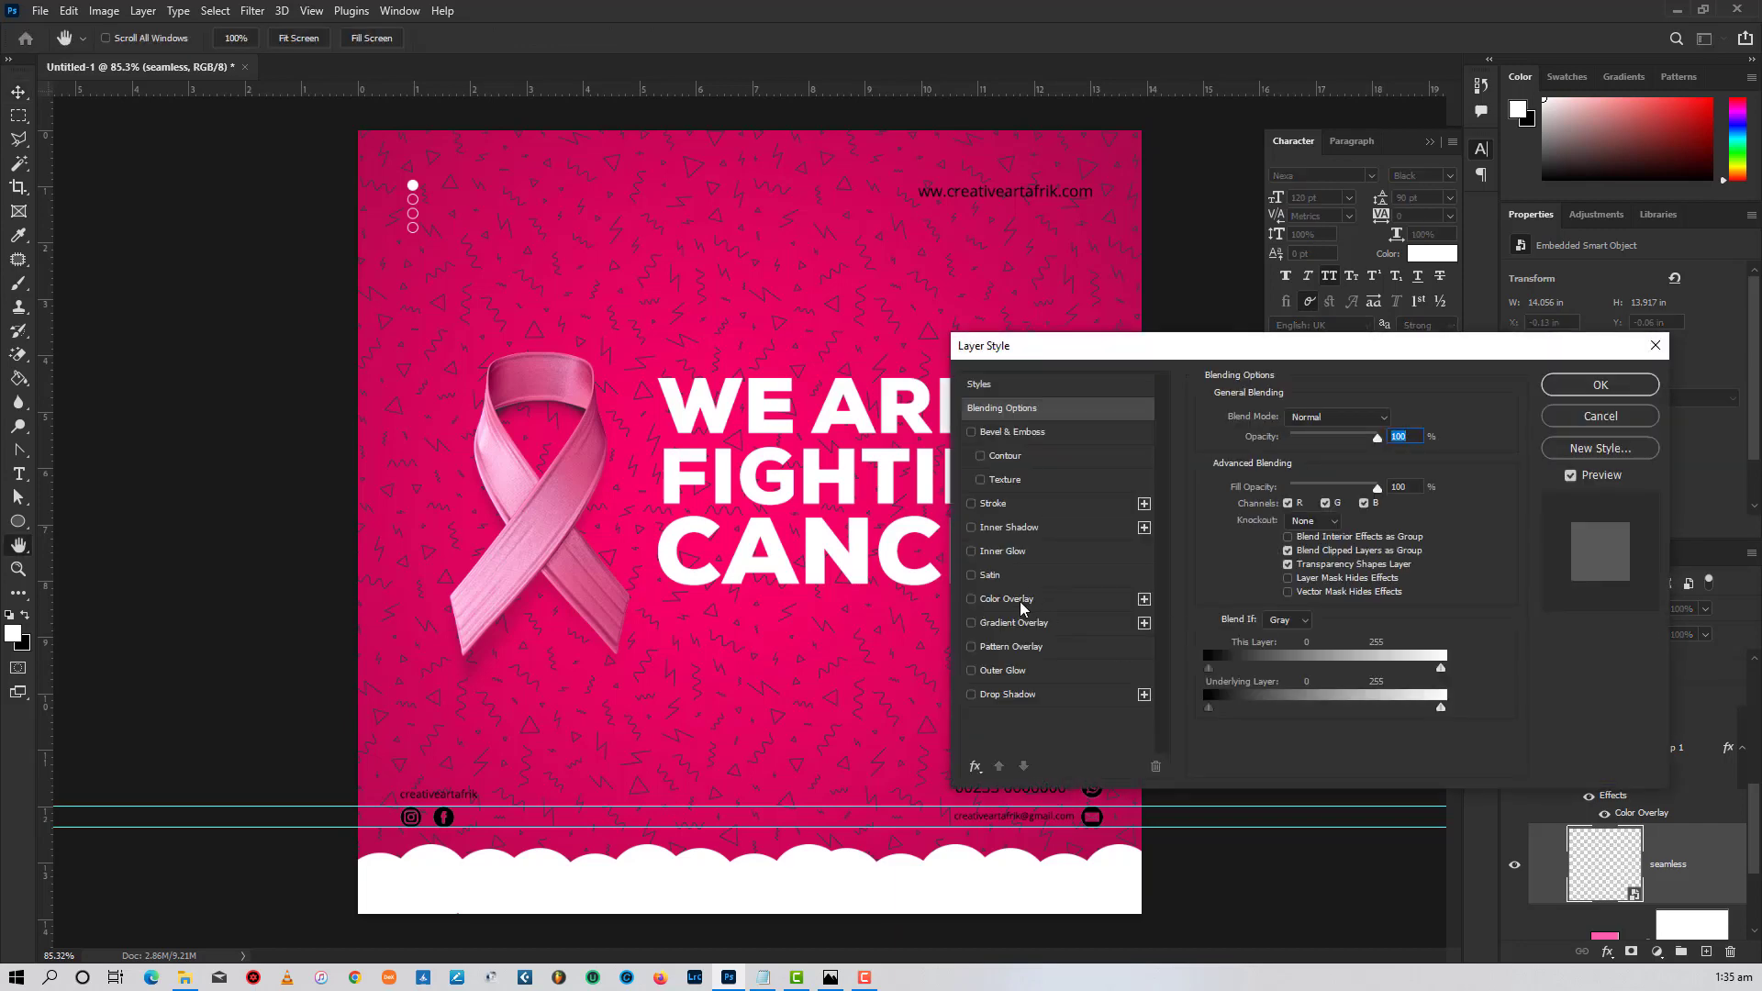
pyautogui.click(1019, 602)
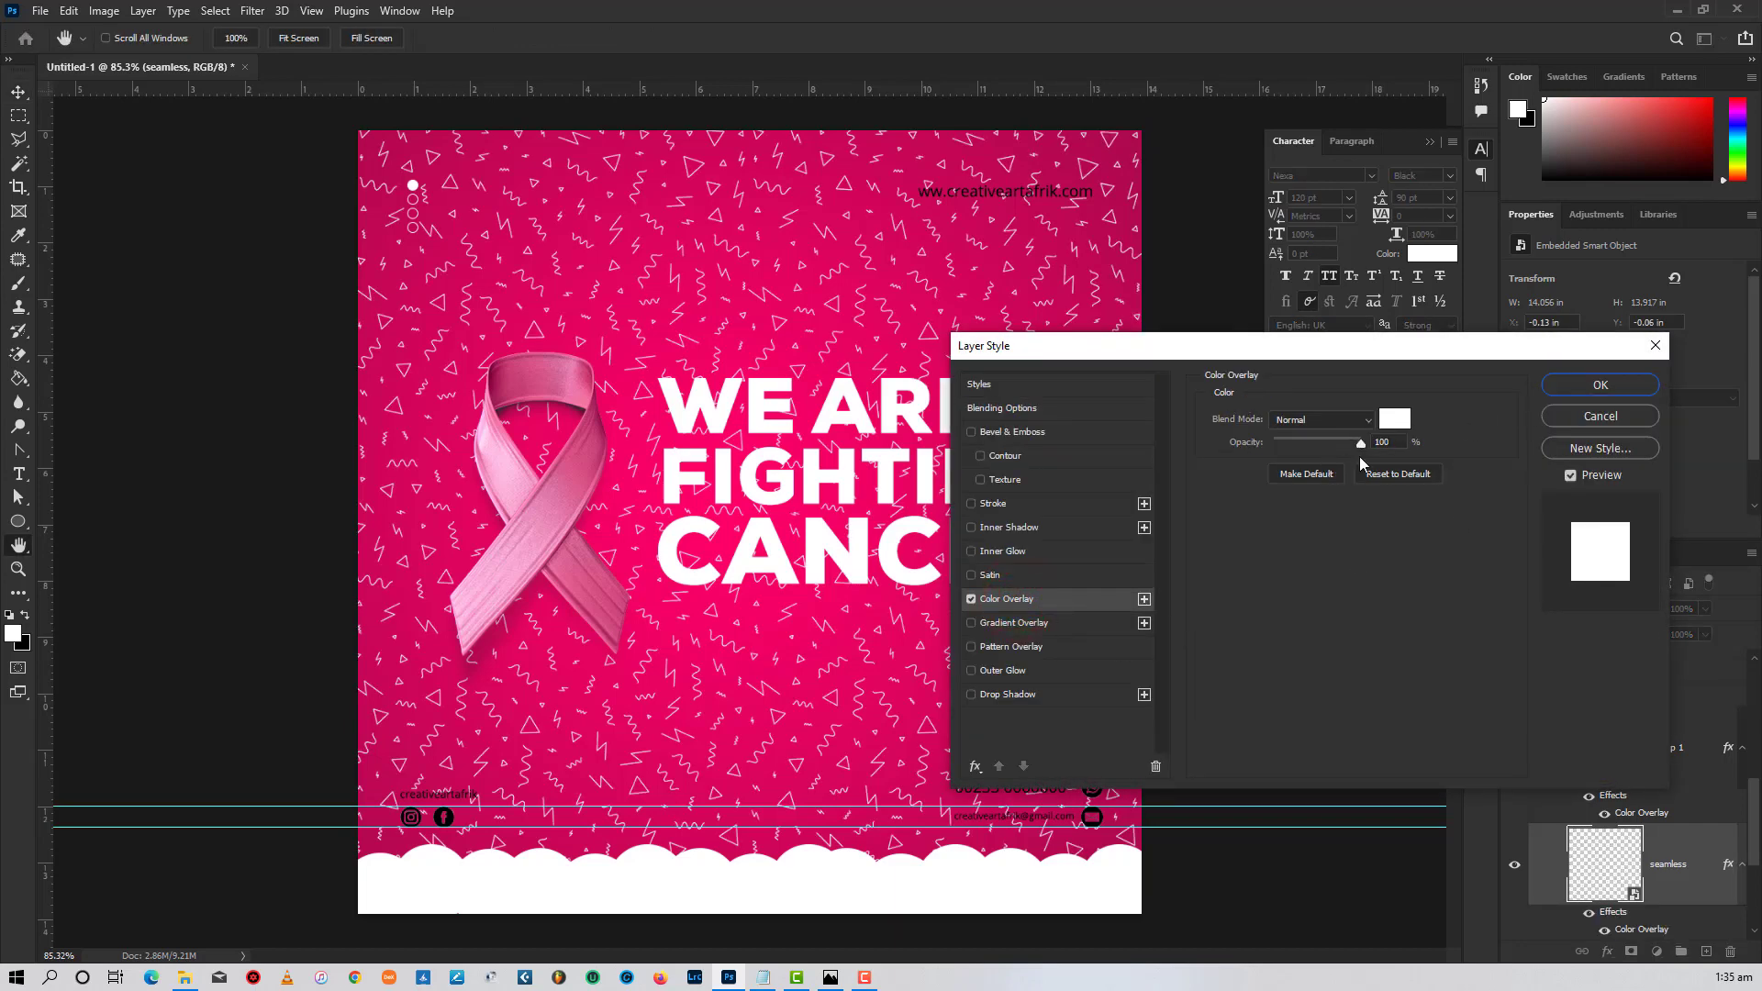
pyautogui.click(1600, 385)
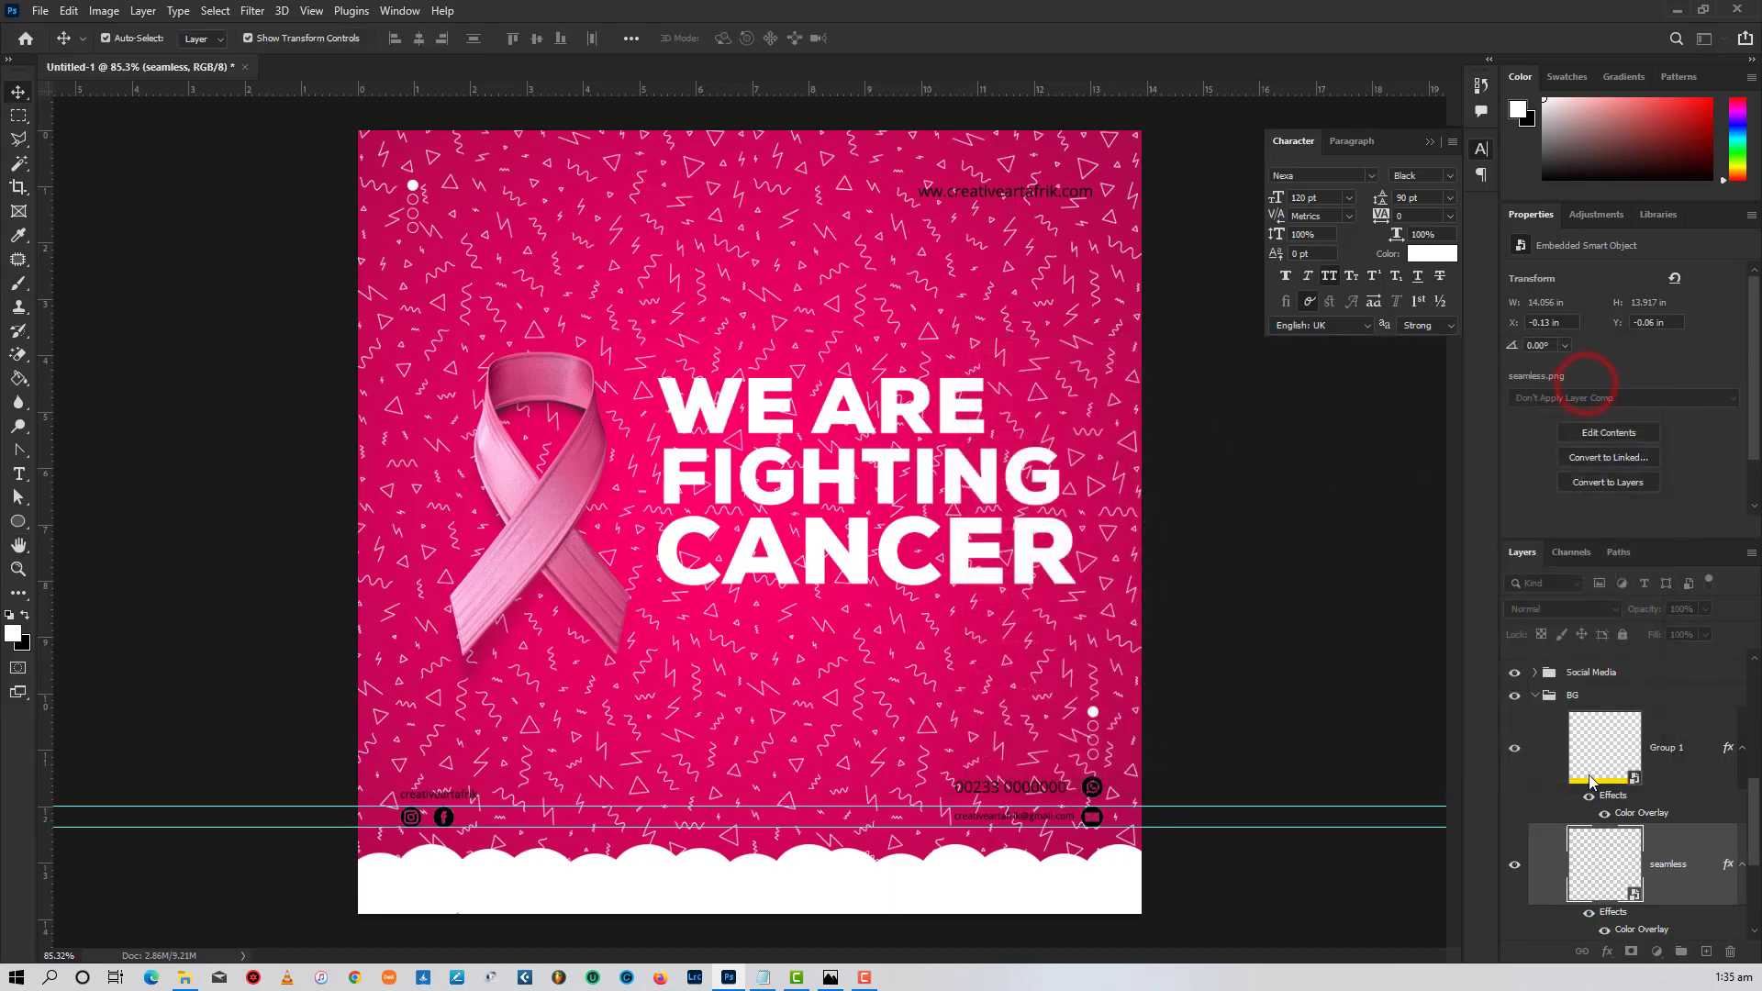
# - Try 50% opacity on the seamless pattern layer and settle on 30%
pyautogui.scroll(-3, 1630, 823)
pyautogui.scroll(-2, 1630, 824)
pyautogui.scroll(3, 1643, 814)
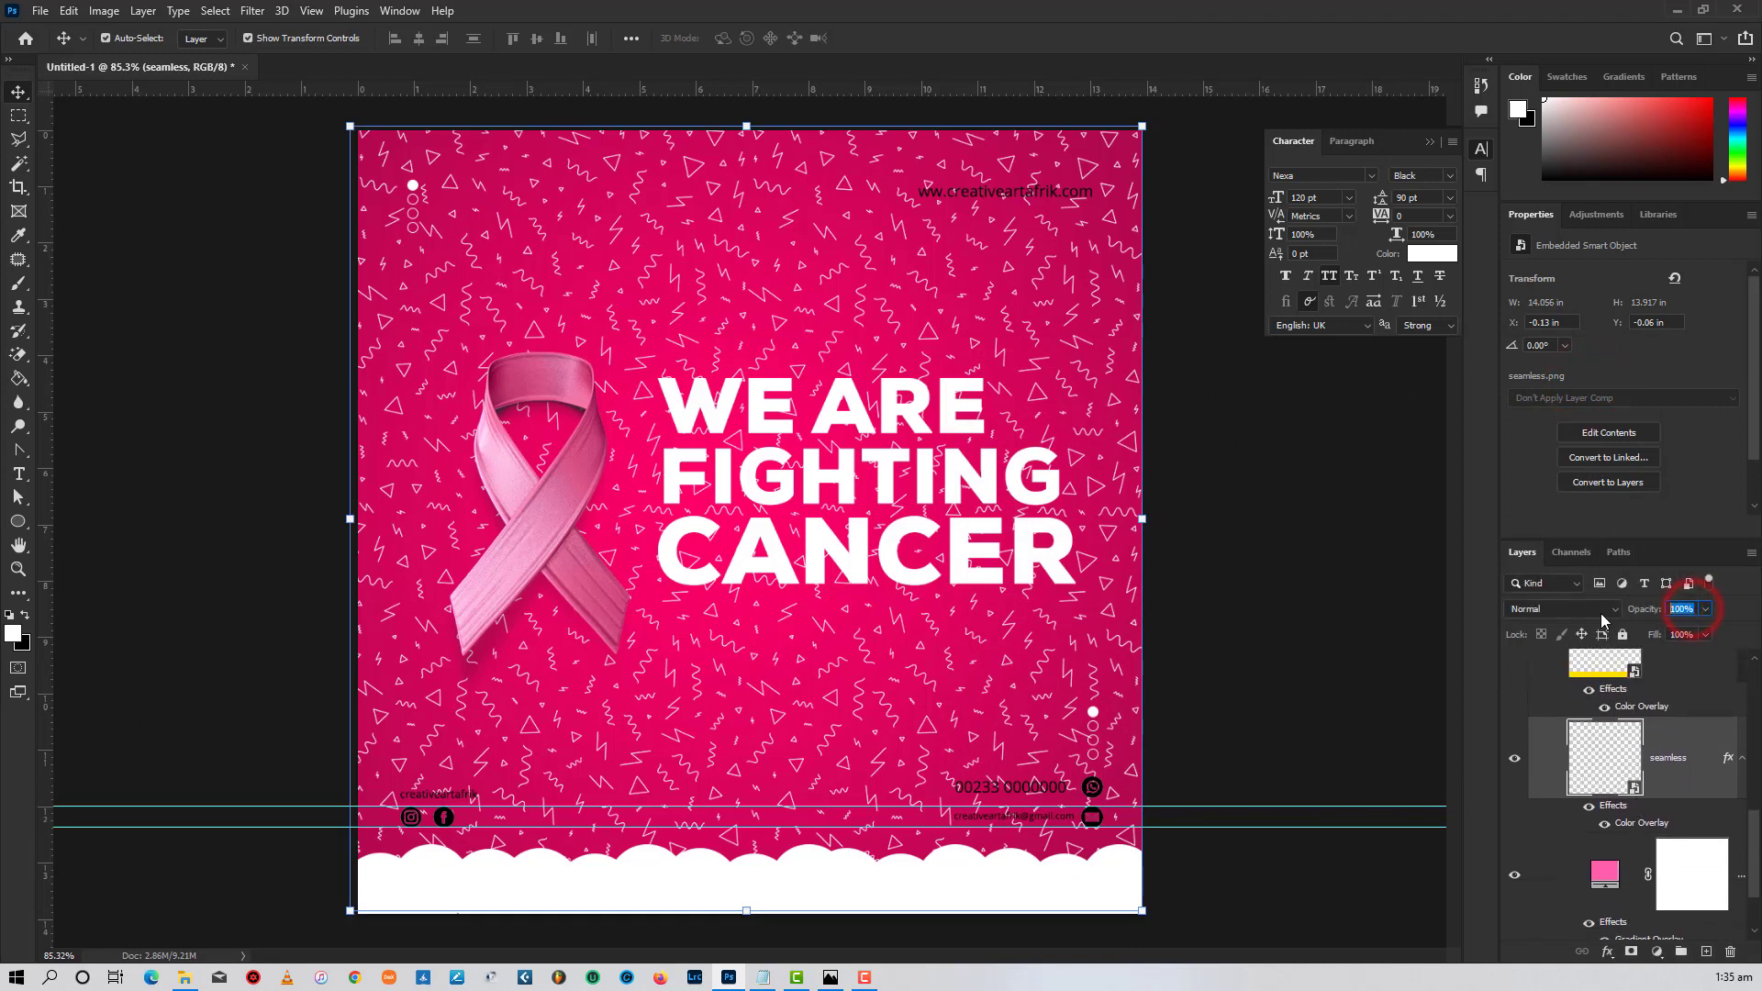
pyautogui.write('50')
pyautogui.press('Return')
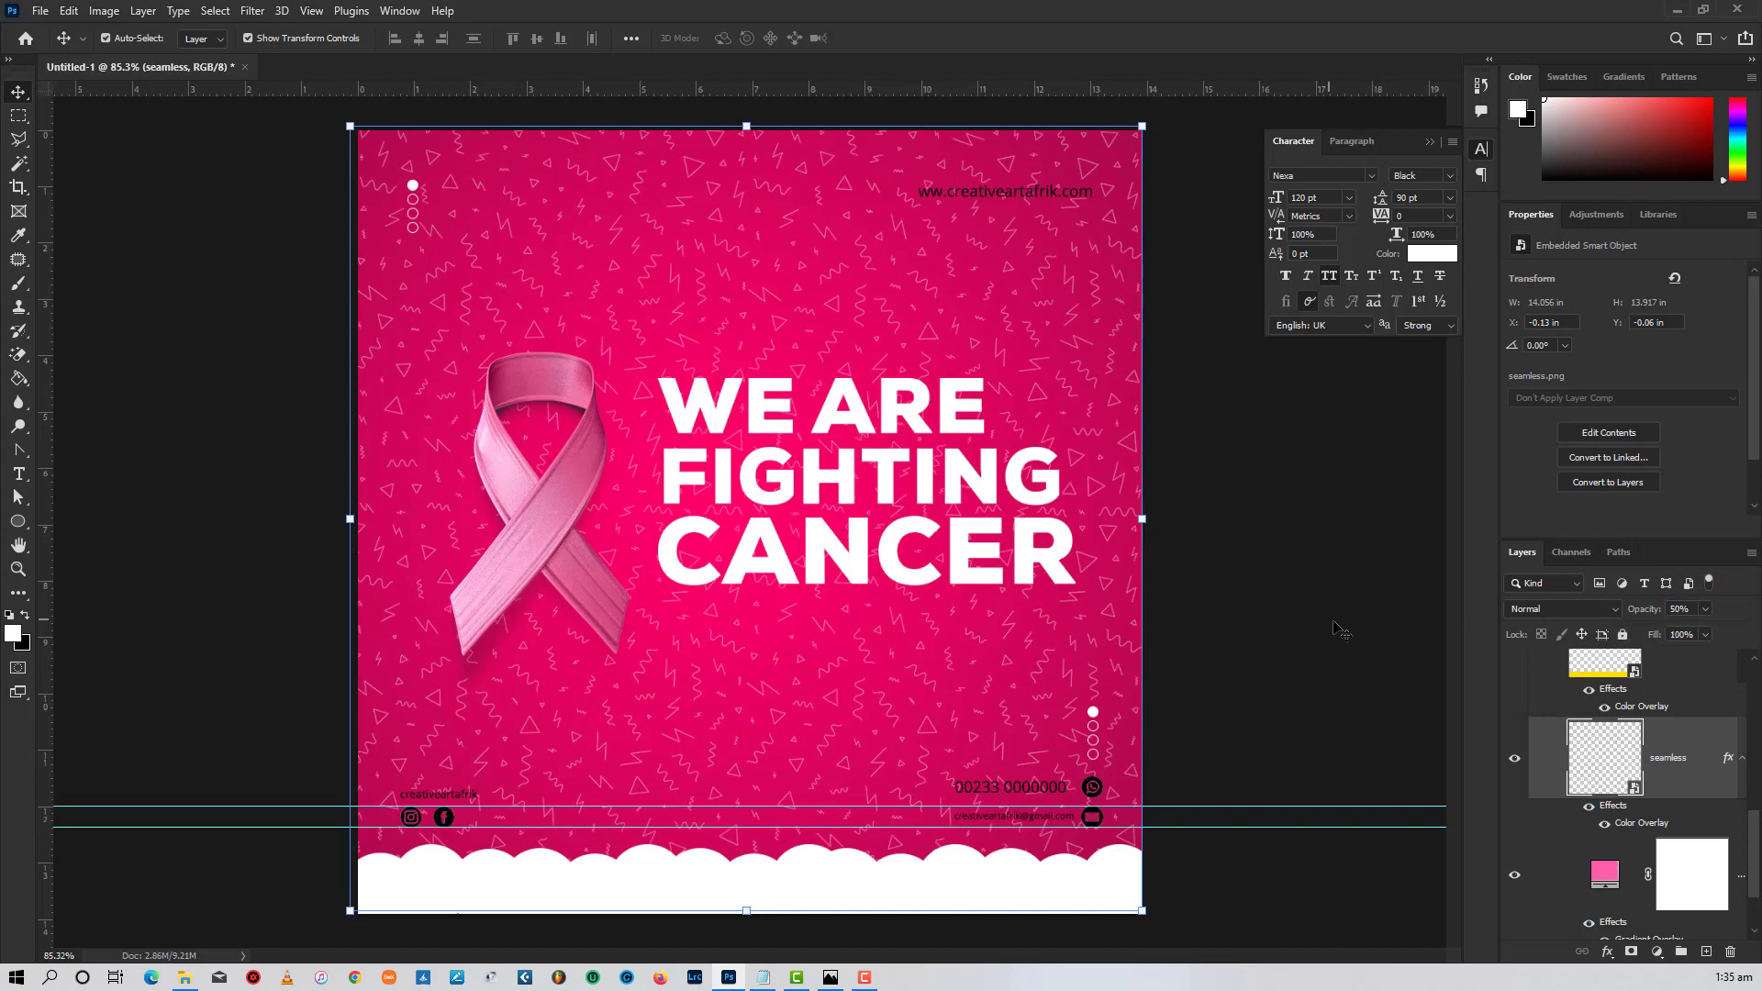
pyautogui.click(1340, 671)
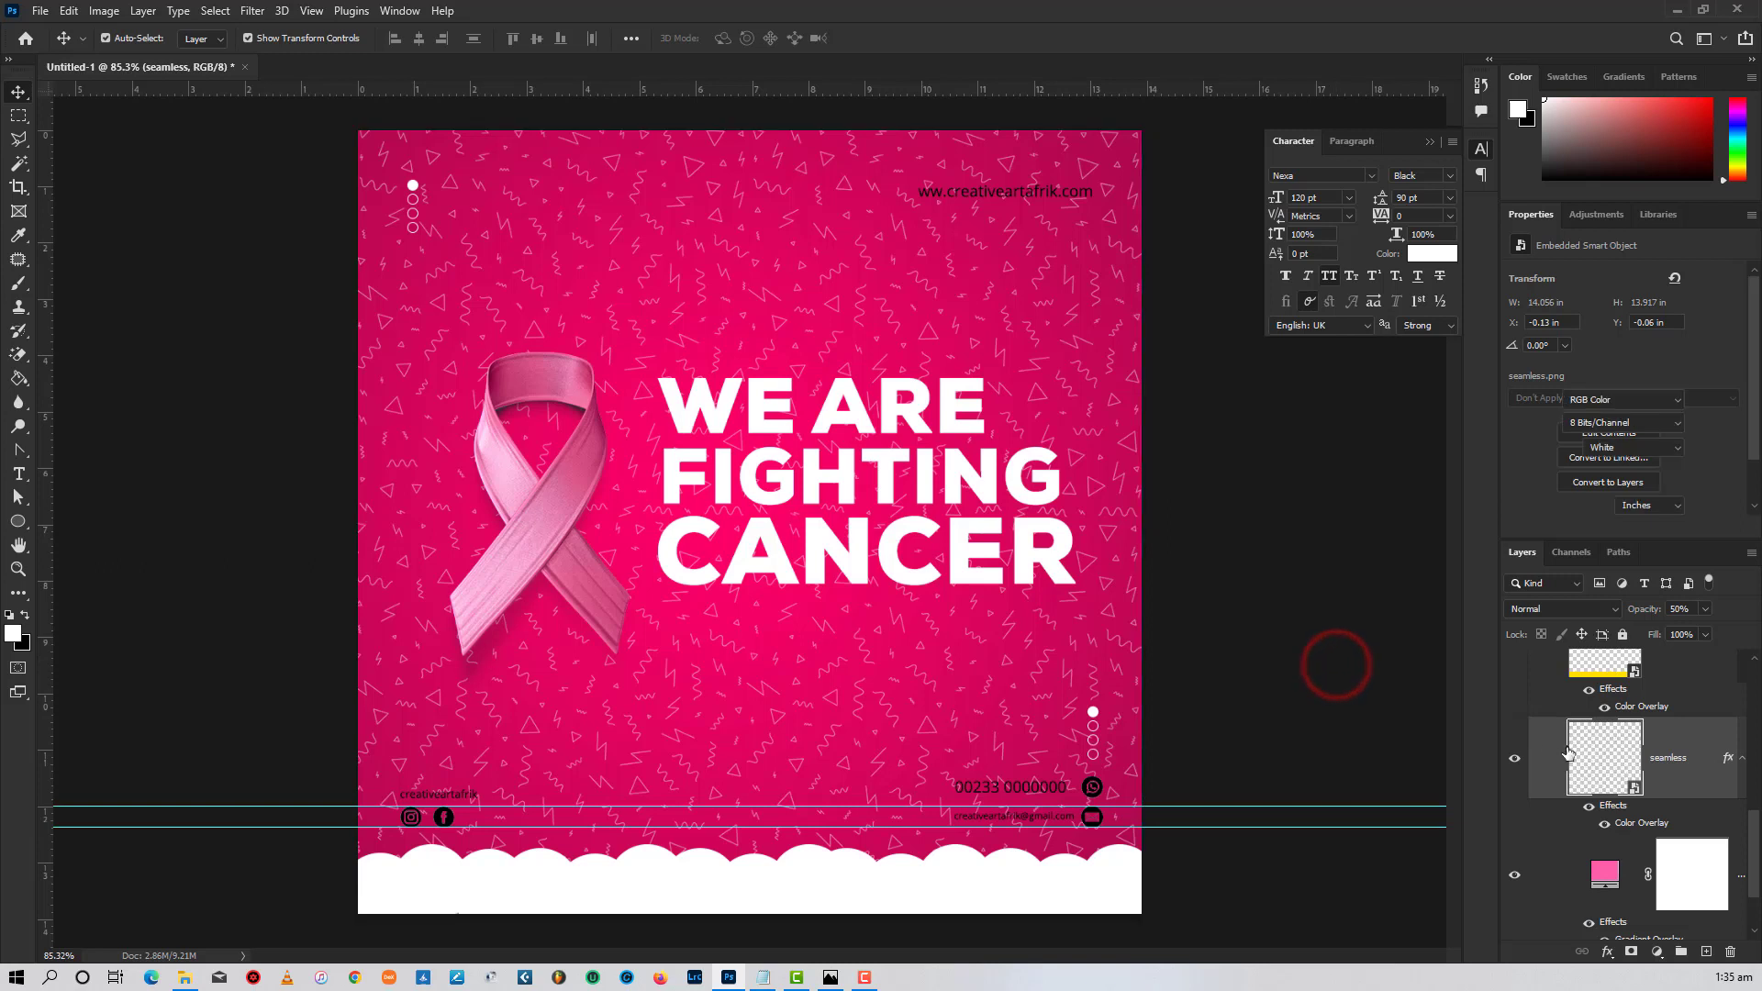
pyautogui.click(1668, 762)
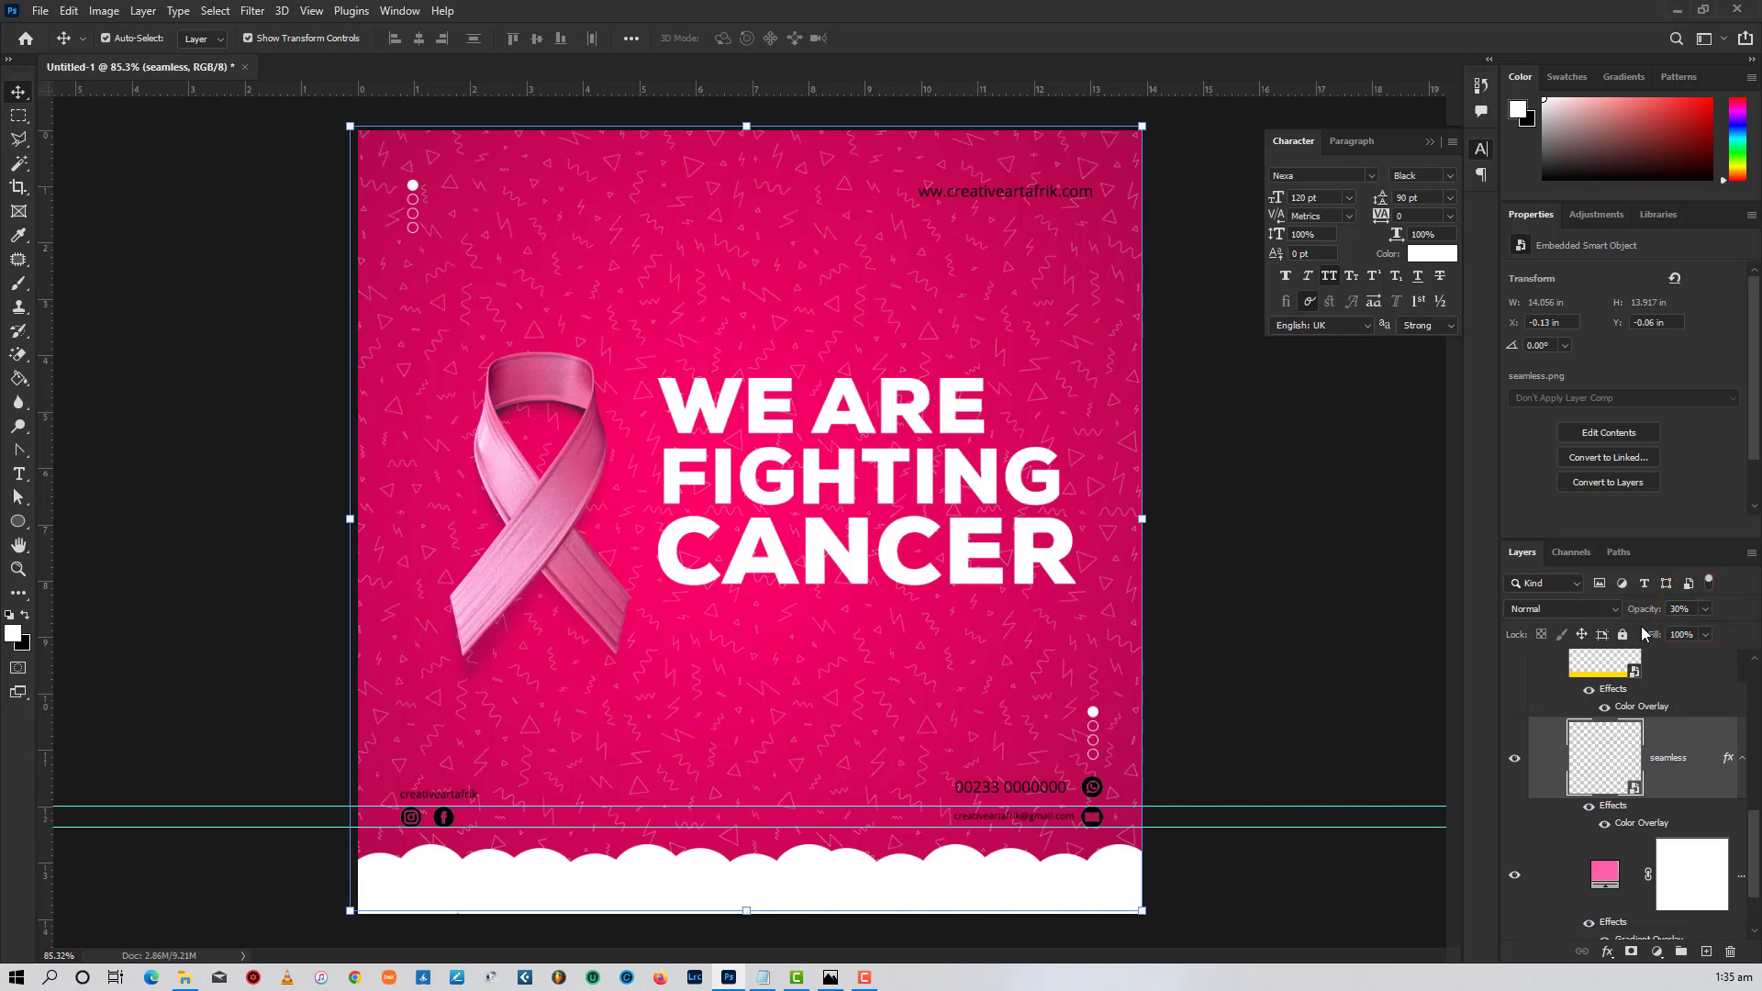
pyautogui.click(1299, 521)
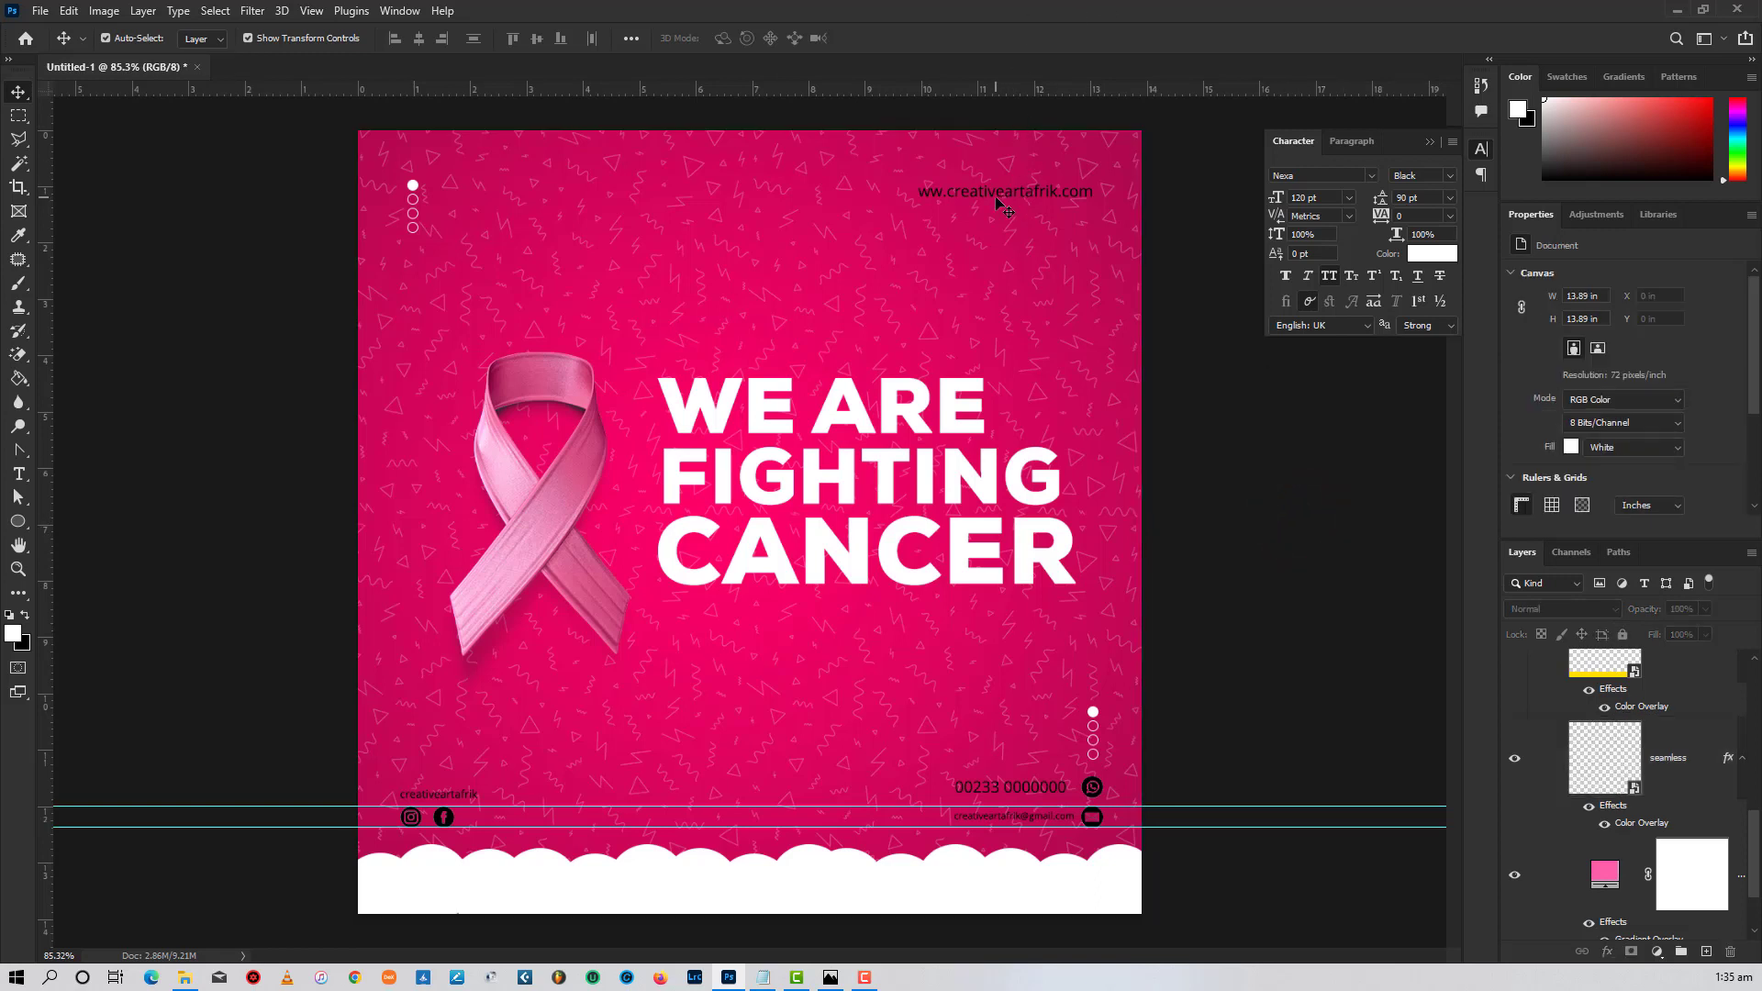
# - Lock the BG group, collapse it and deselect all layers
pyautogui.scroll(3, 1601, 764)
pyautogui.click(1575, 727)
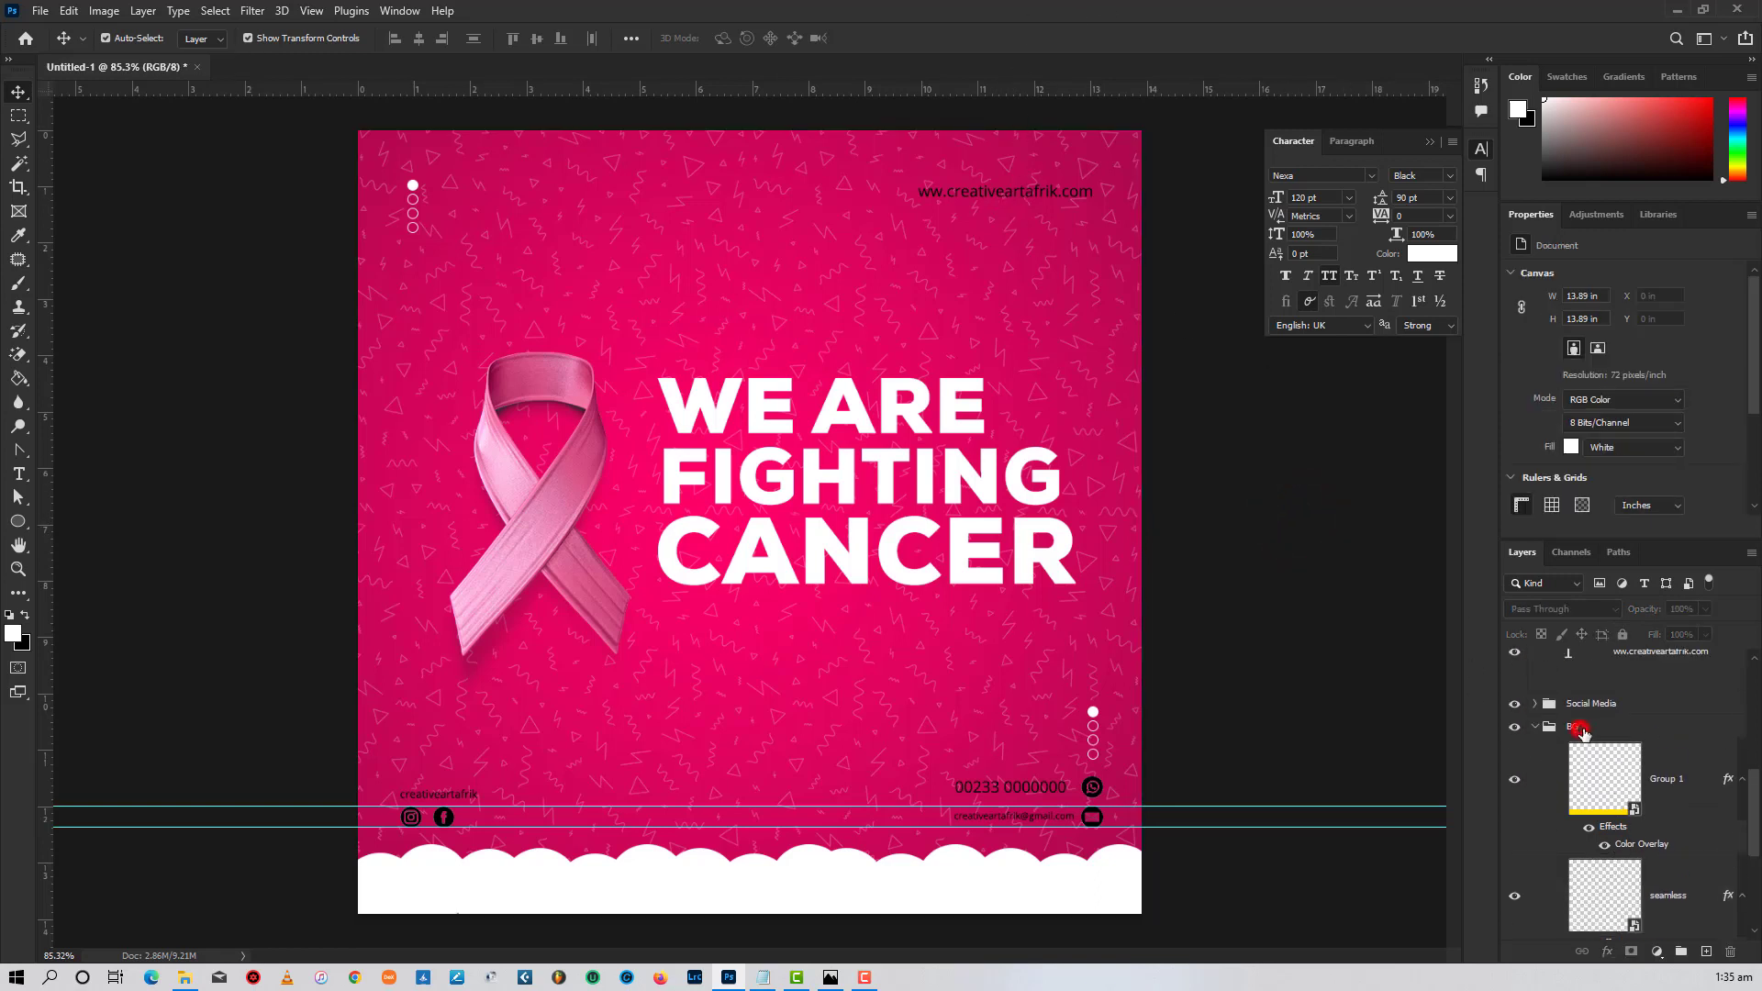
pyautogui.click(1623, 634)
pyautogui.click(1536, 726)
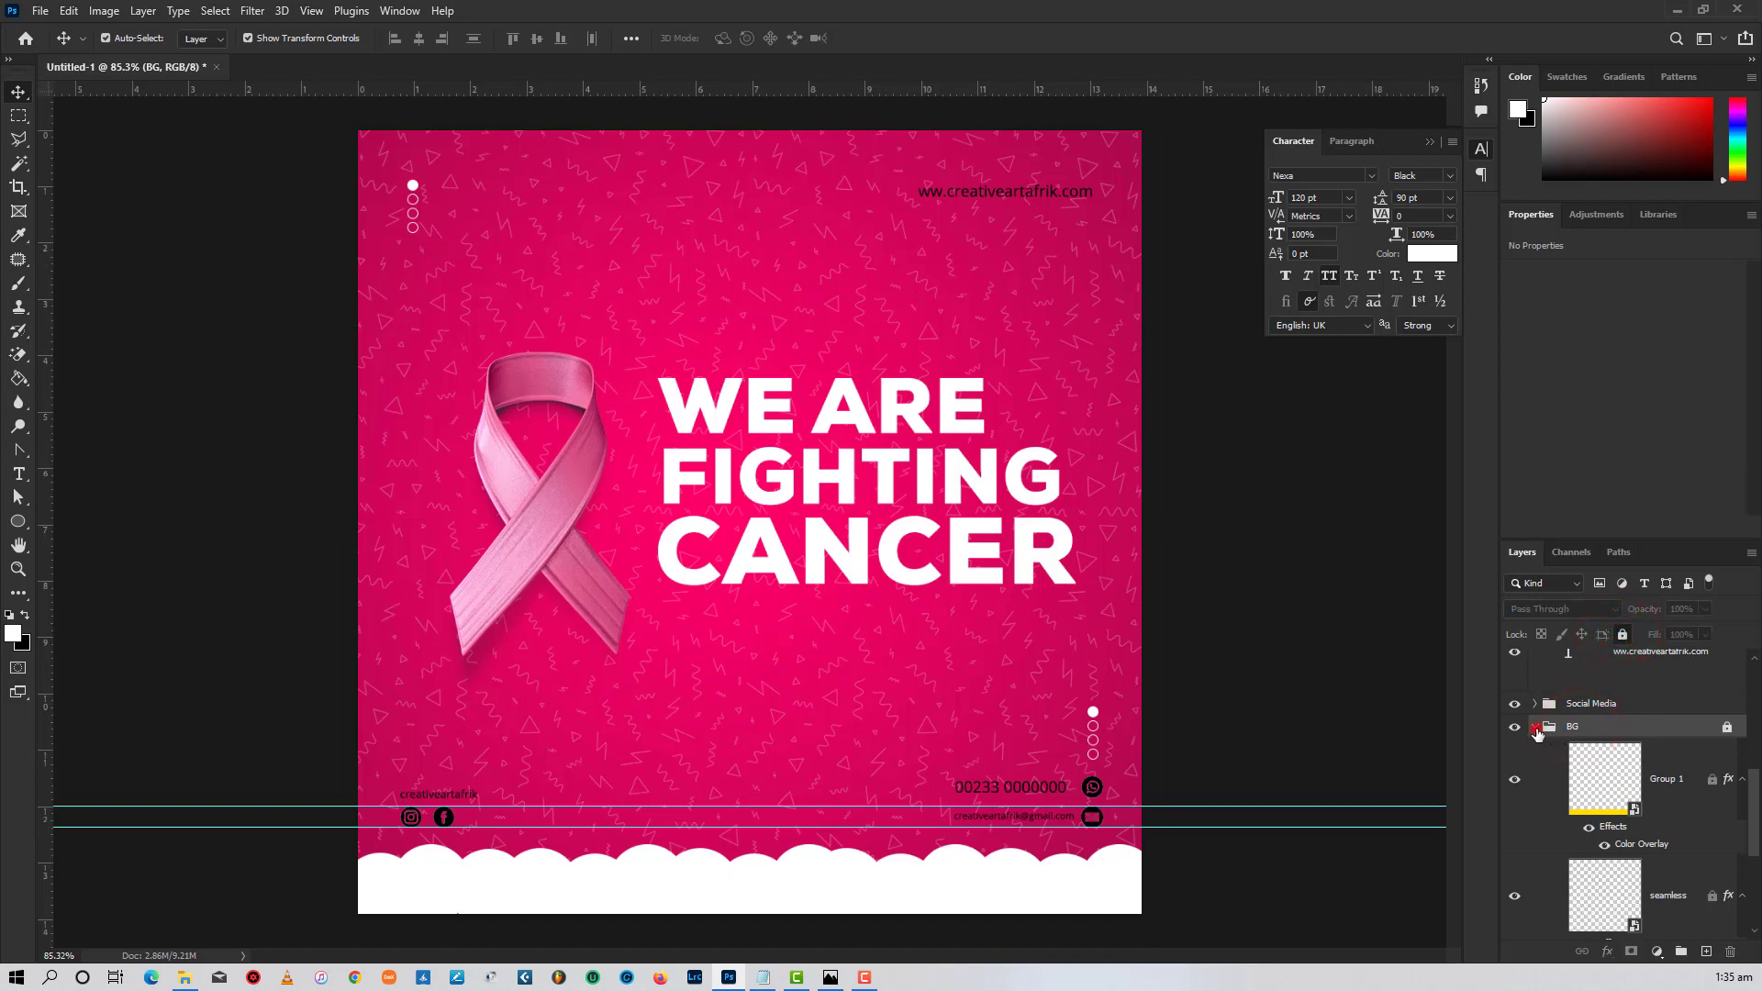
pyautogui.click(1348, 683)
# - Change the website address text color to white (#ffffff)
pyautogui.click(1000, 191)
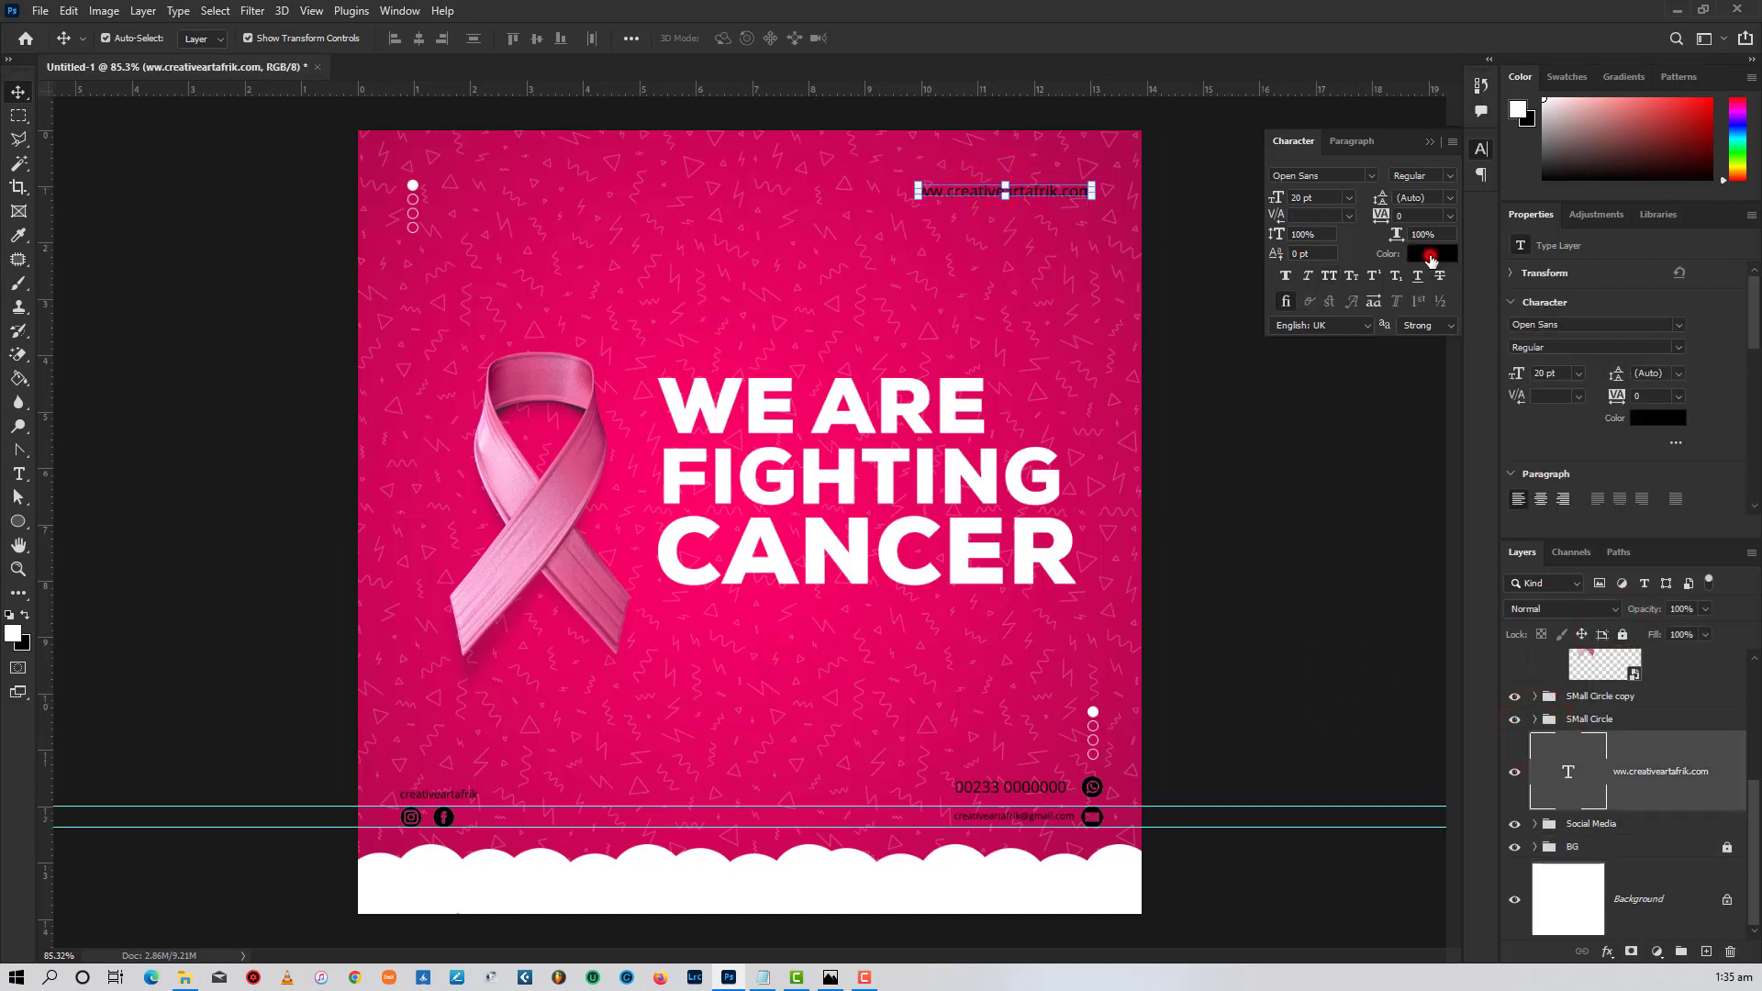
pyautogui.click(1431, 254)
pyautogui.moveTo(961, 267); pyautogui.dragTo(938, 242)
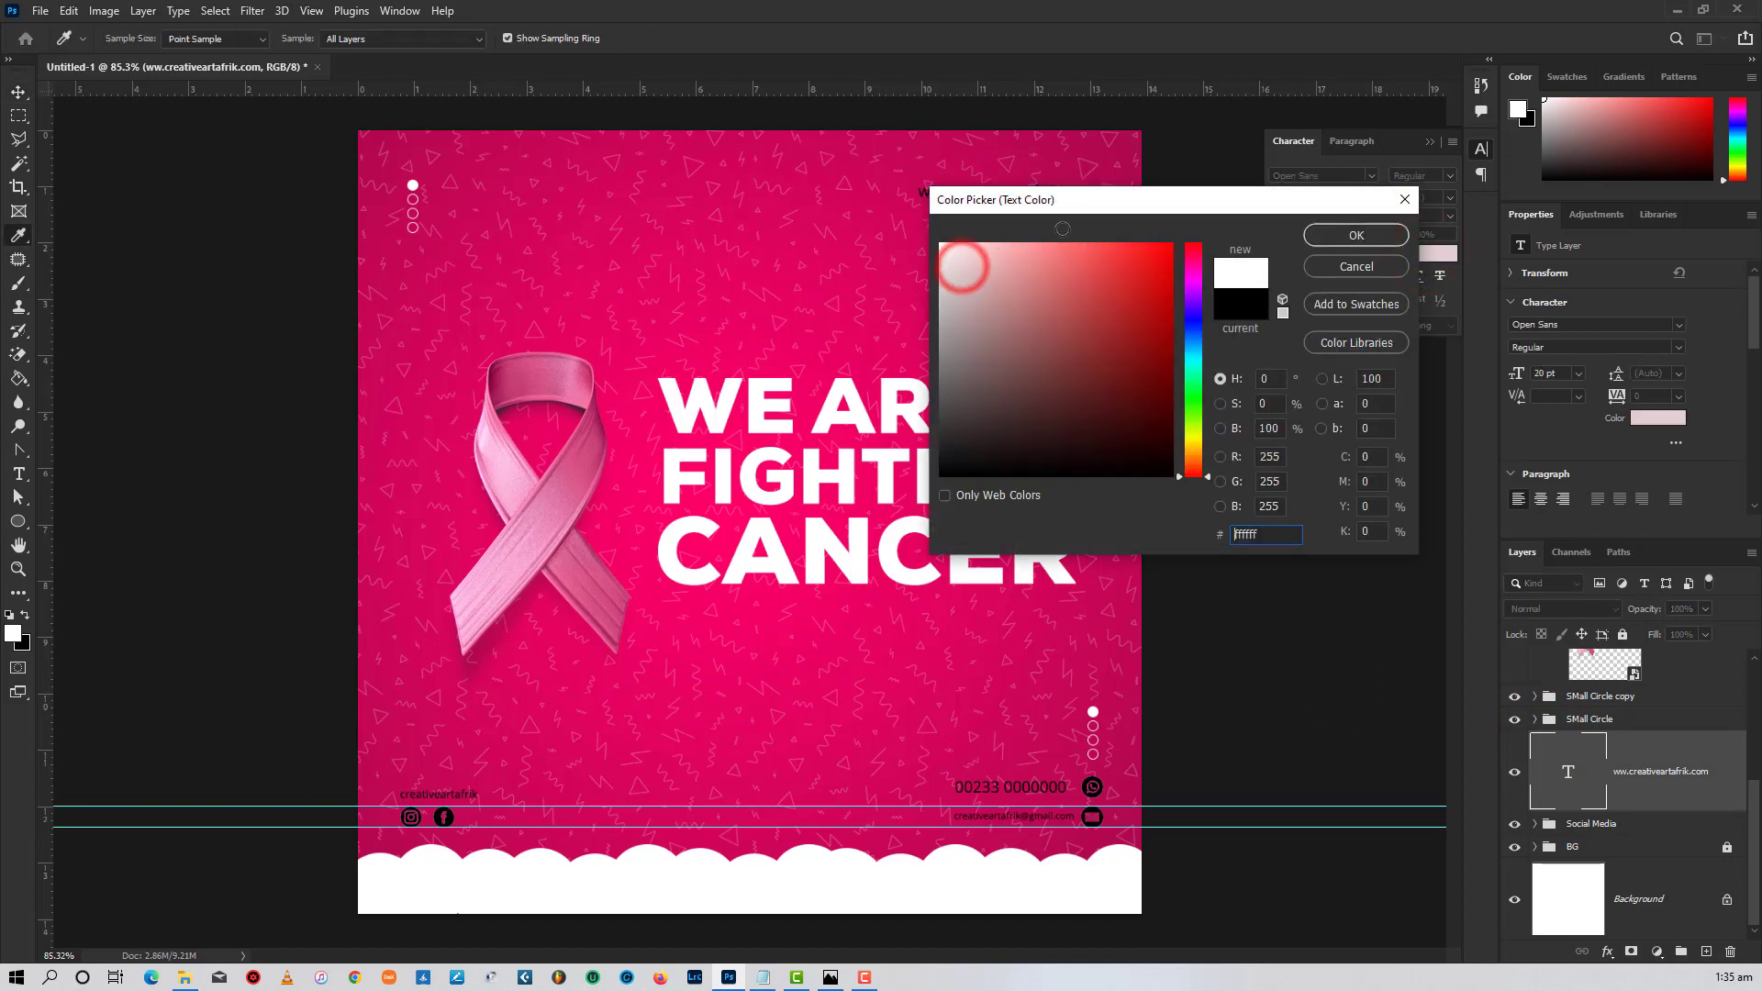
pyautogui.click(1357, 237)
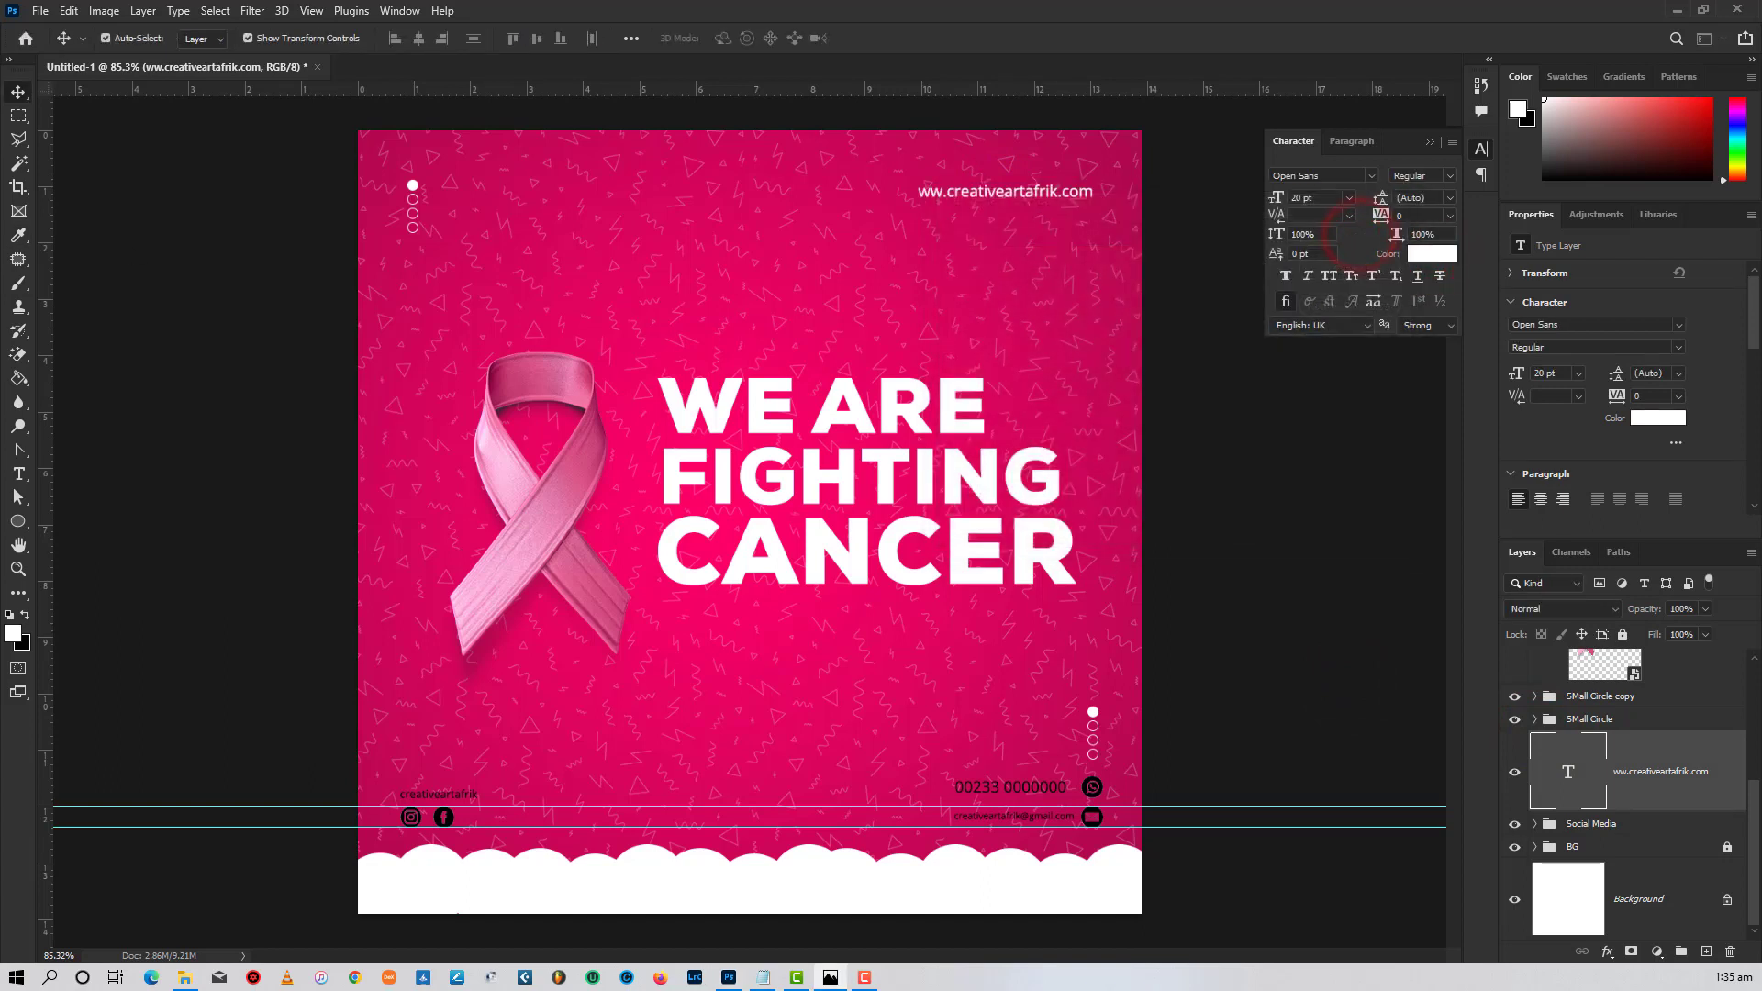
pyautogui.click(1245, 607)
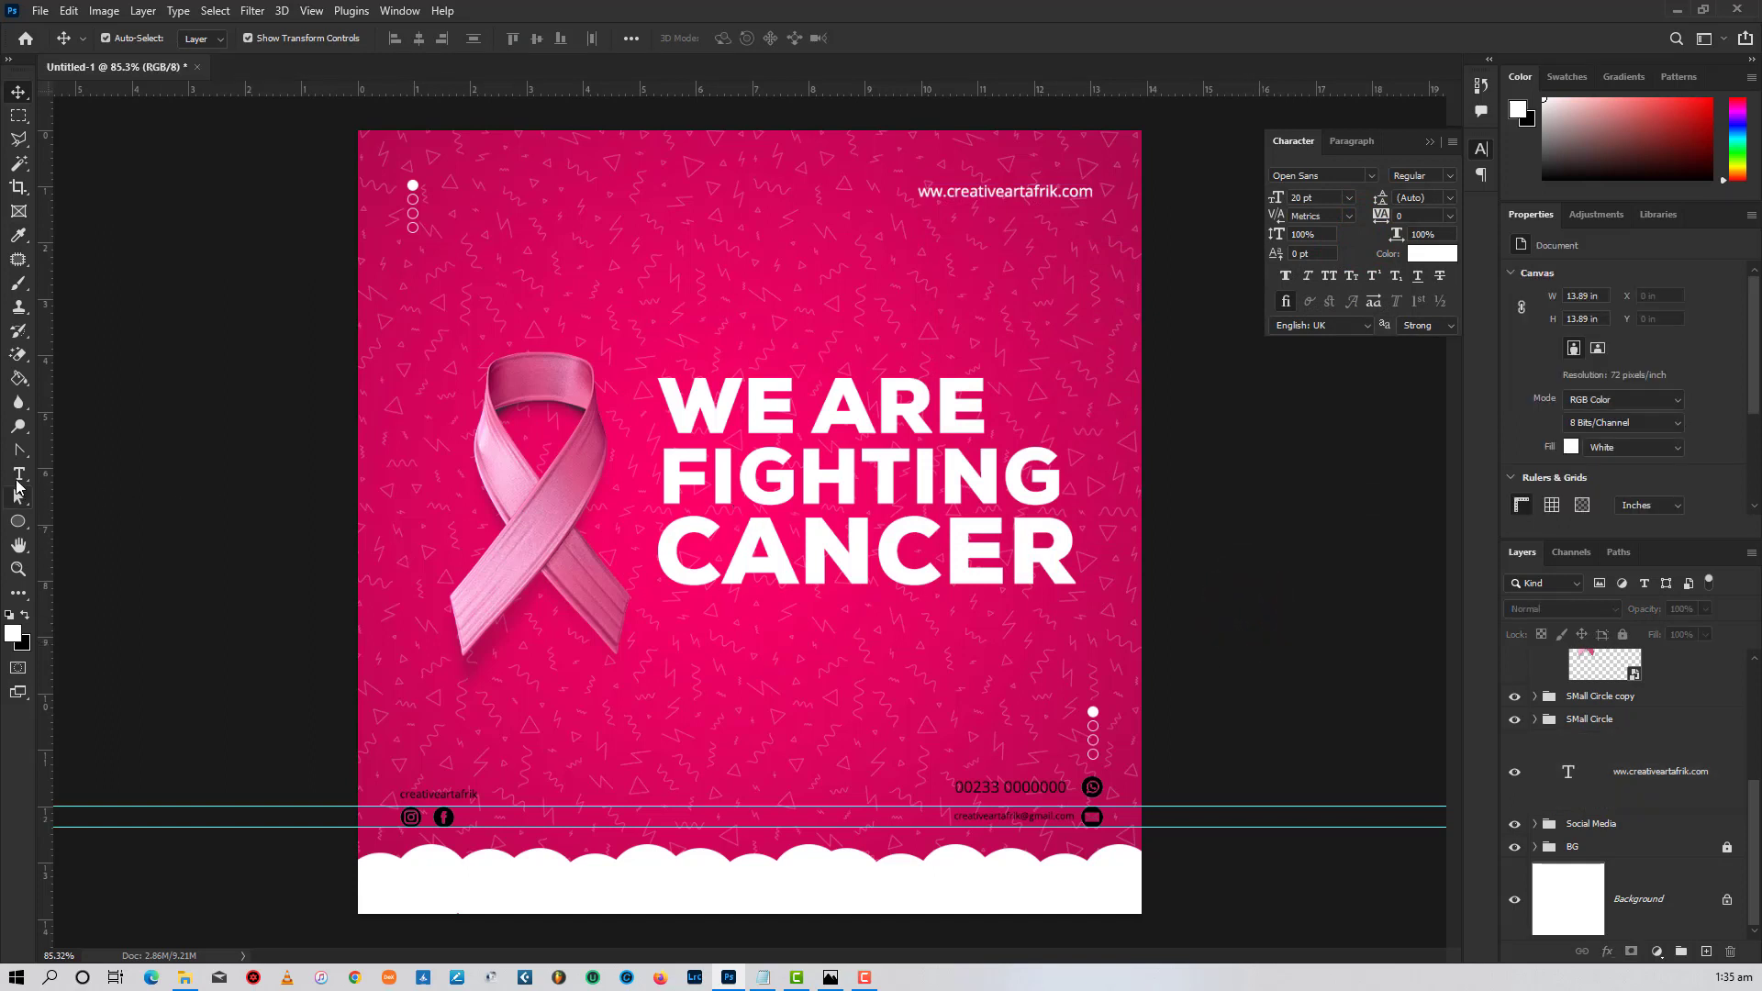
# - Add the tagline "Never give up, we are here with you" on the white bottom border and colour it pink (#ea0261)
pyautogui.click(20, 477)
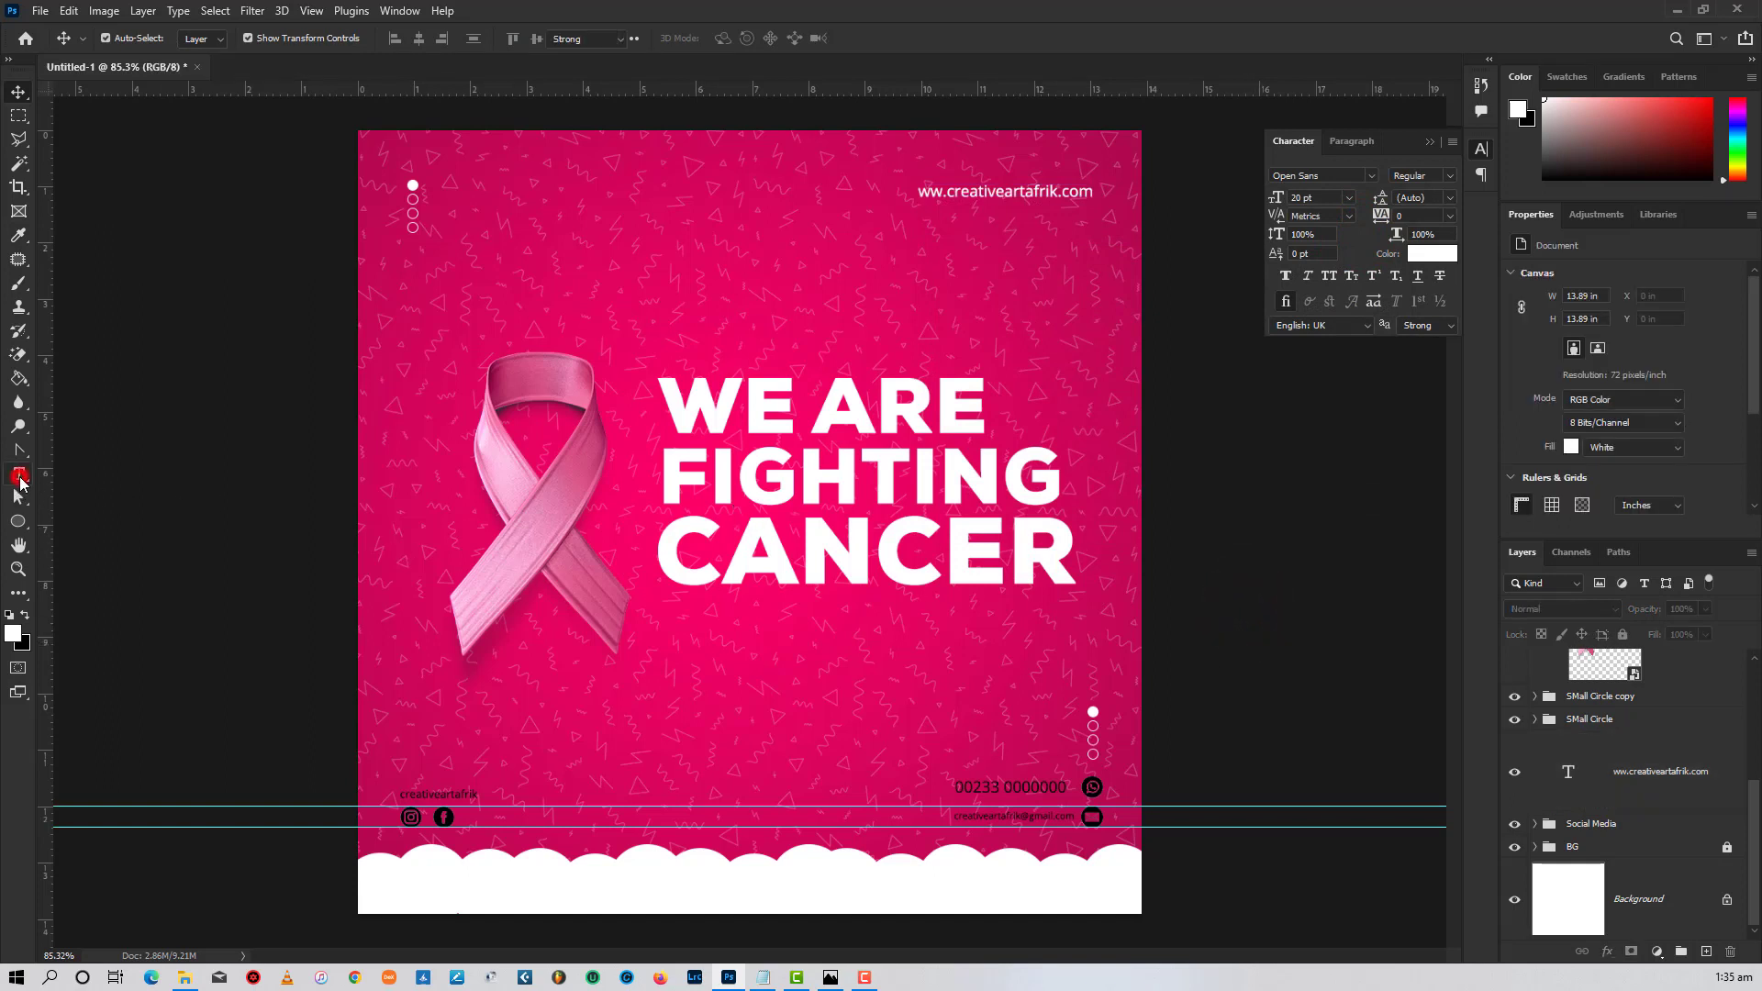
pyautogui.click(643, 892)
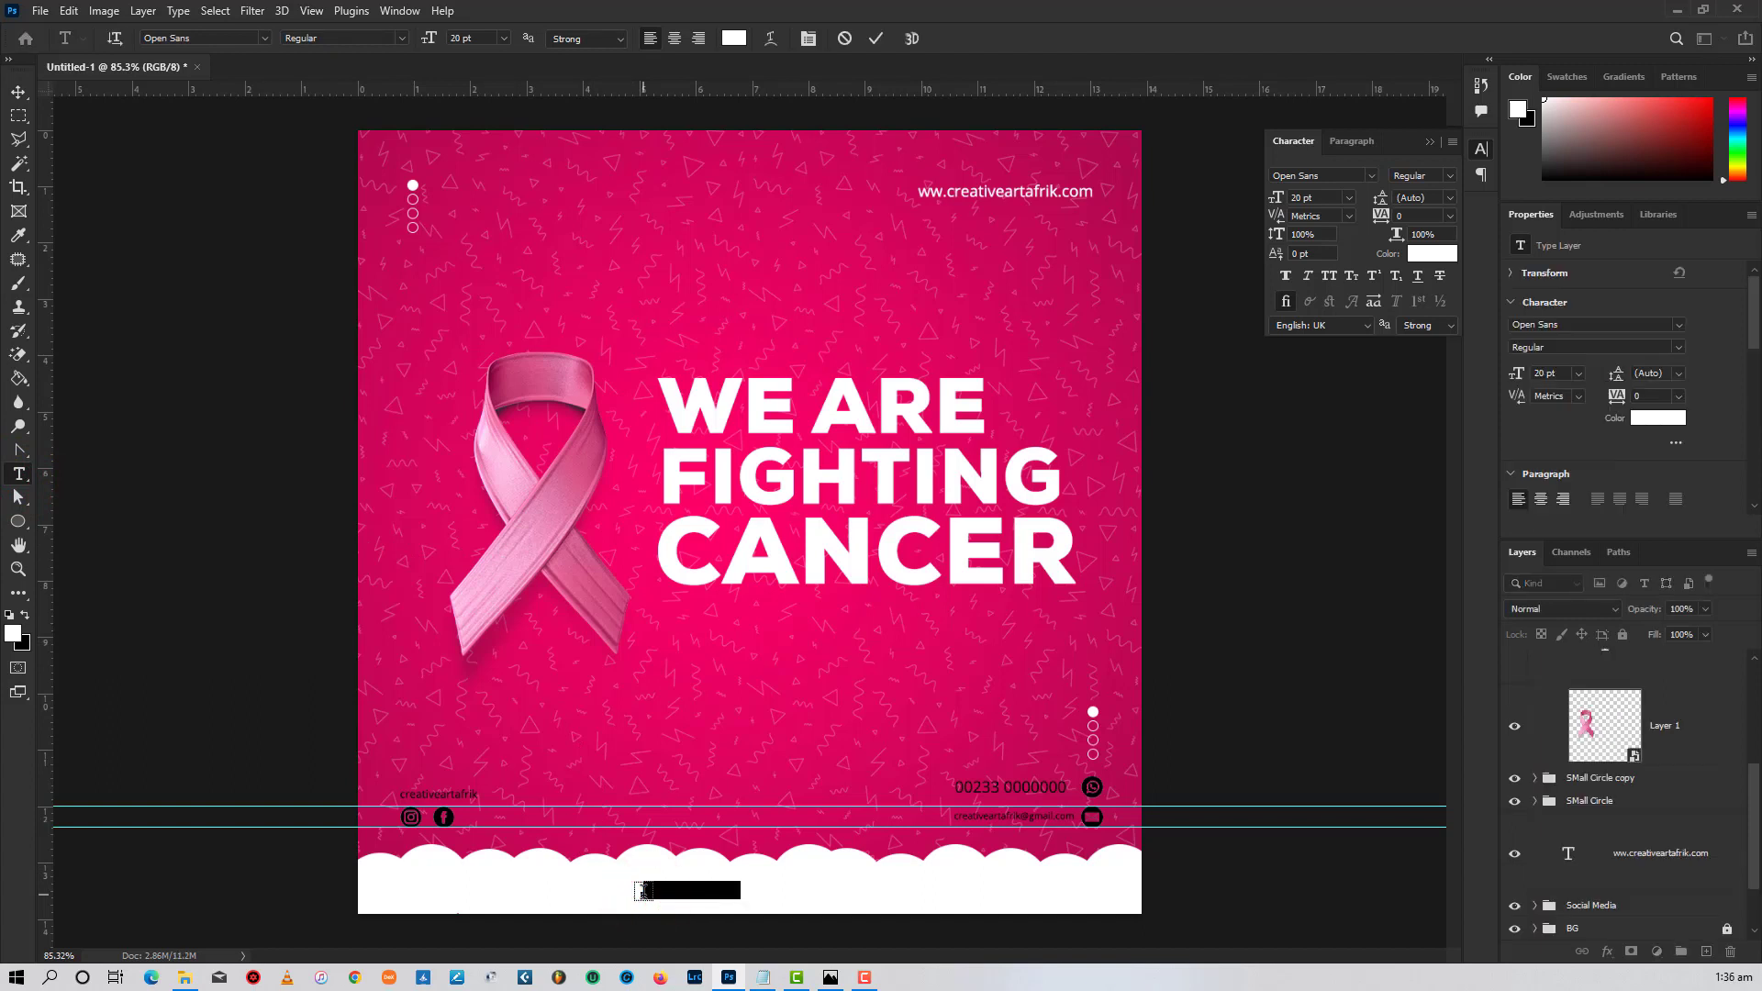
pyautogui.press('BackSpace')
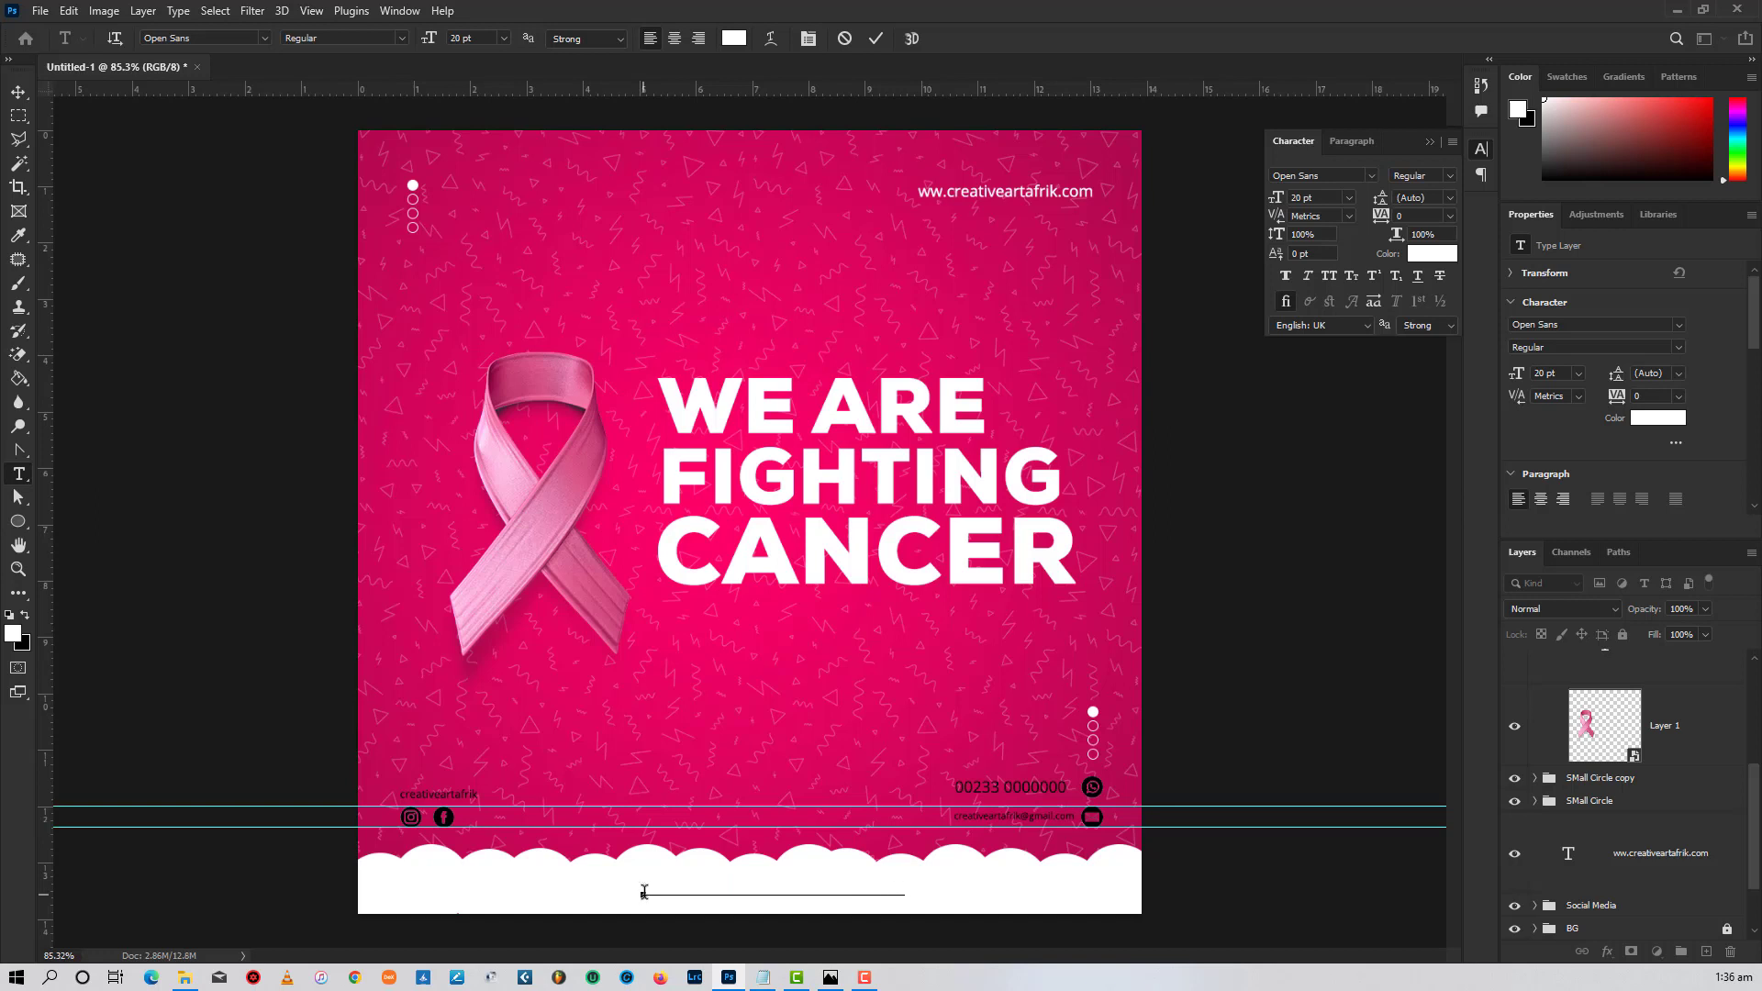
pyautogui.moveTo(644, 892); pyautogui.dragTo(643, 883)
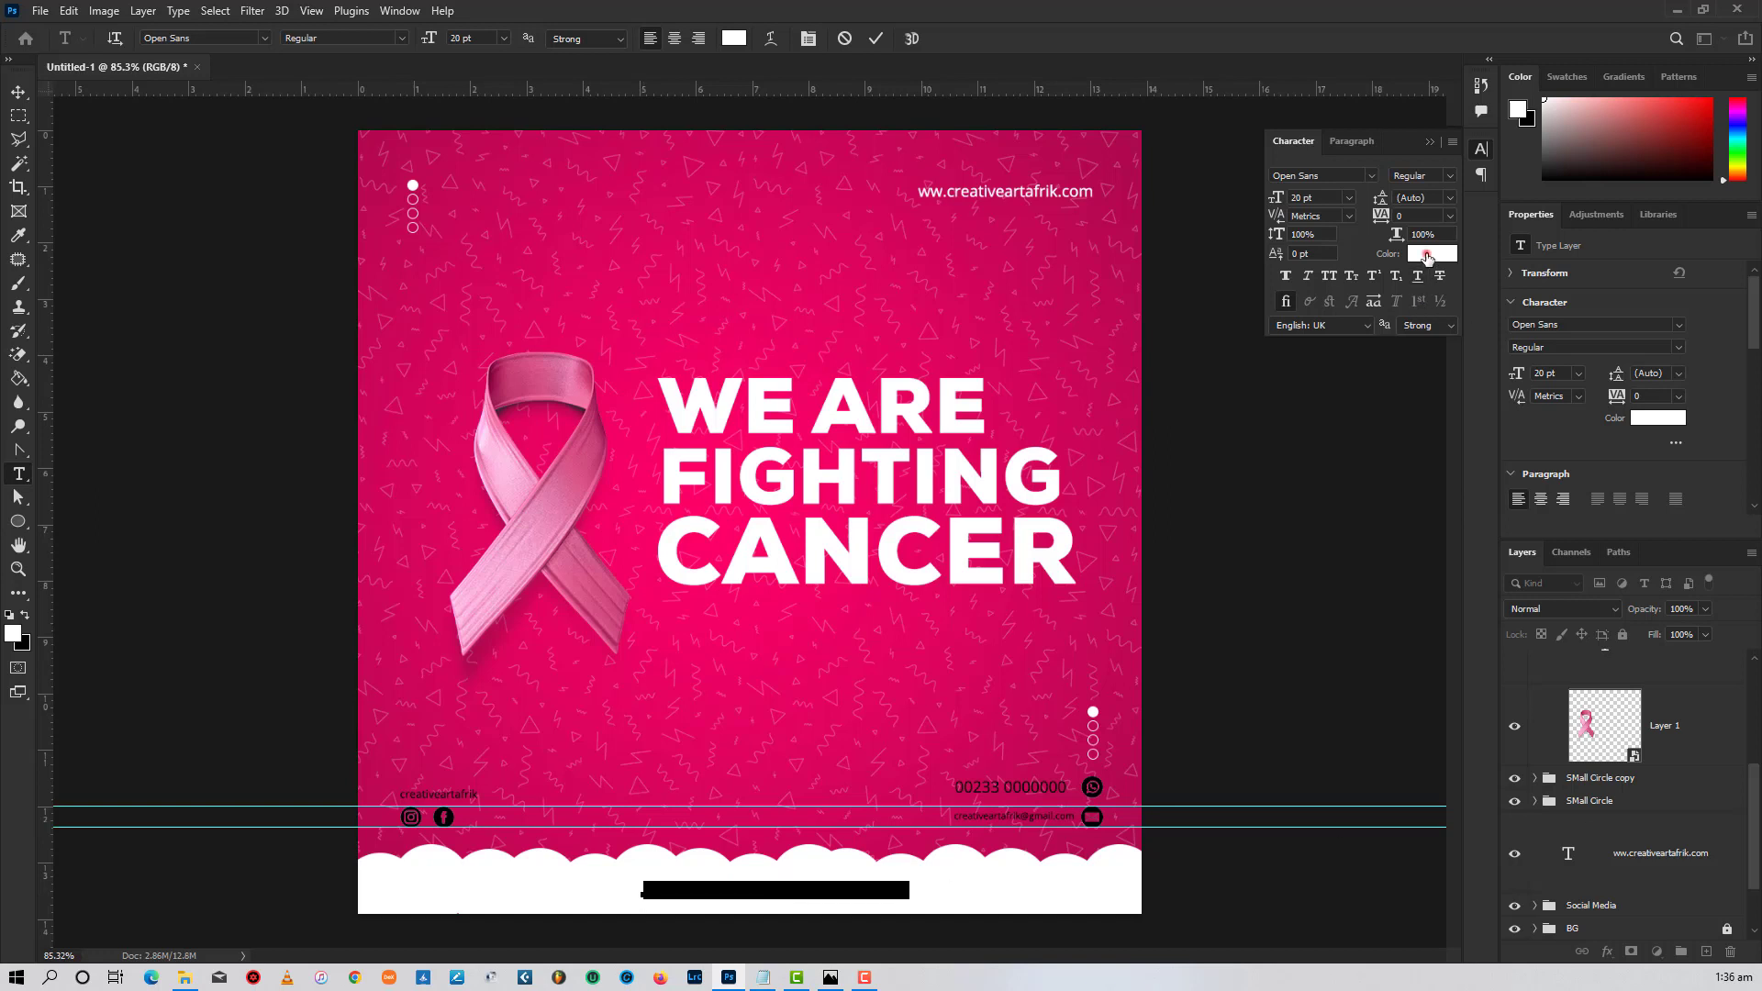
pyautogui.click(1427, 255)
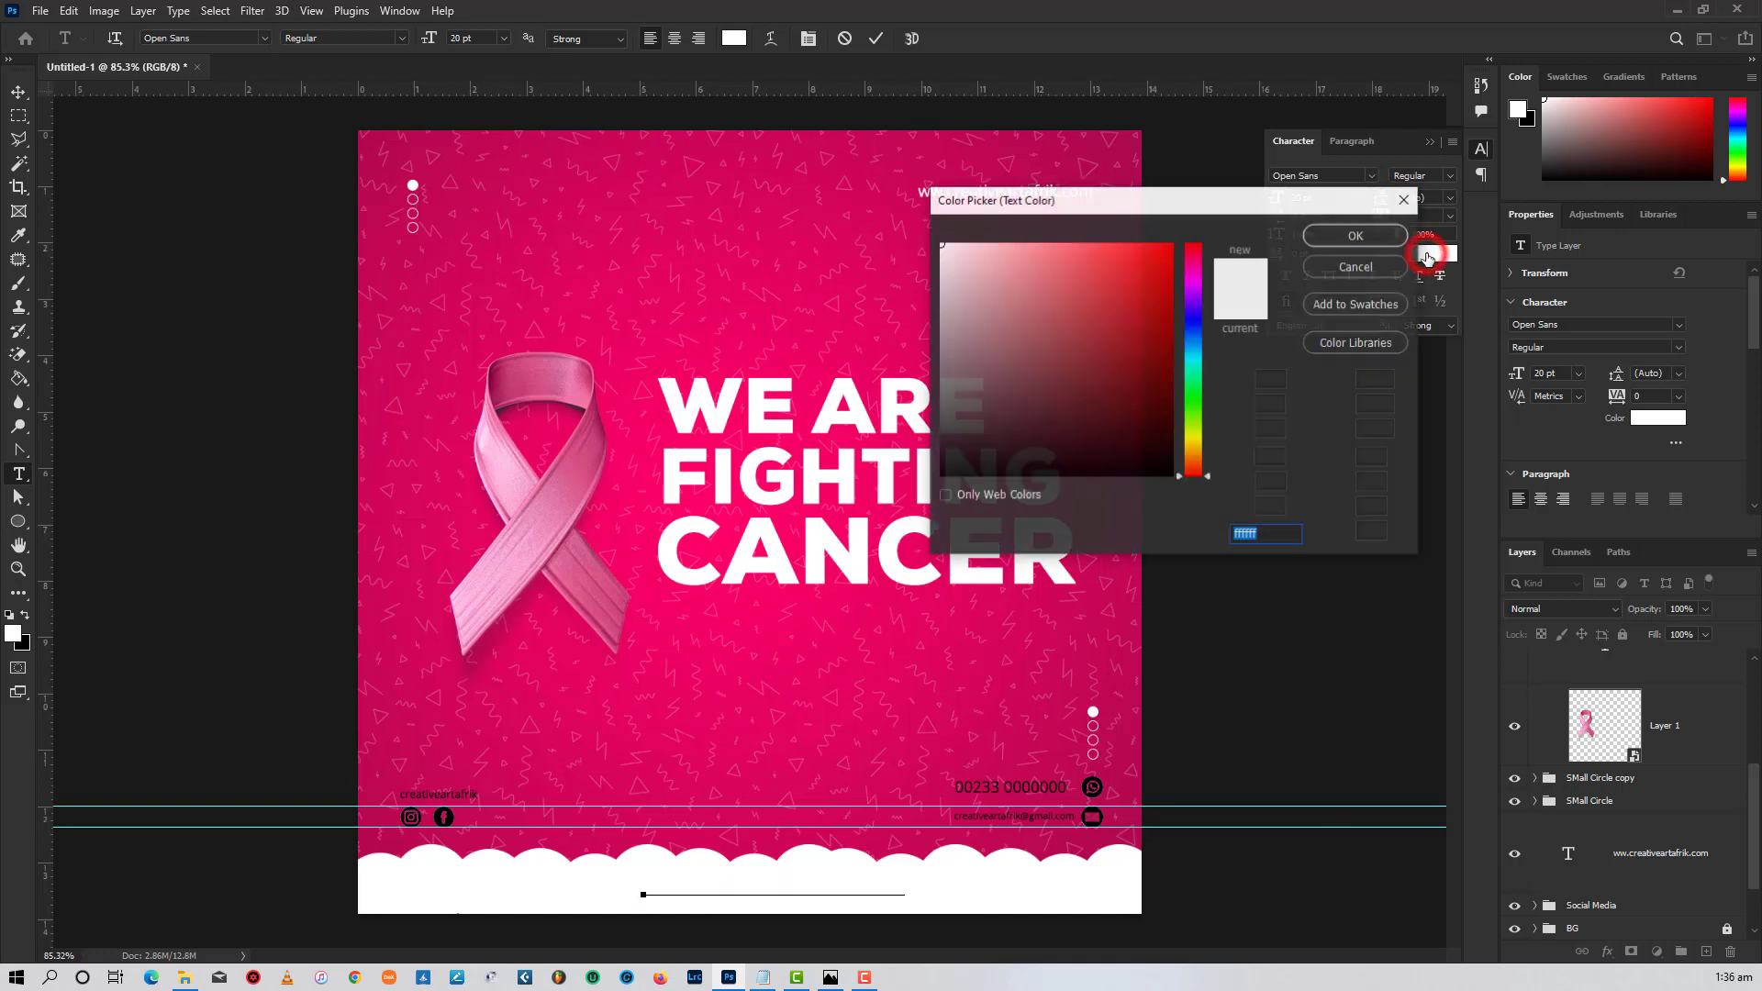
pyautogui.click(832, 647)
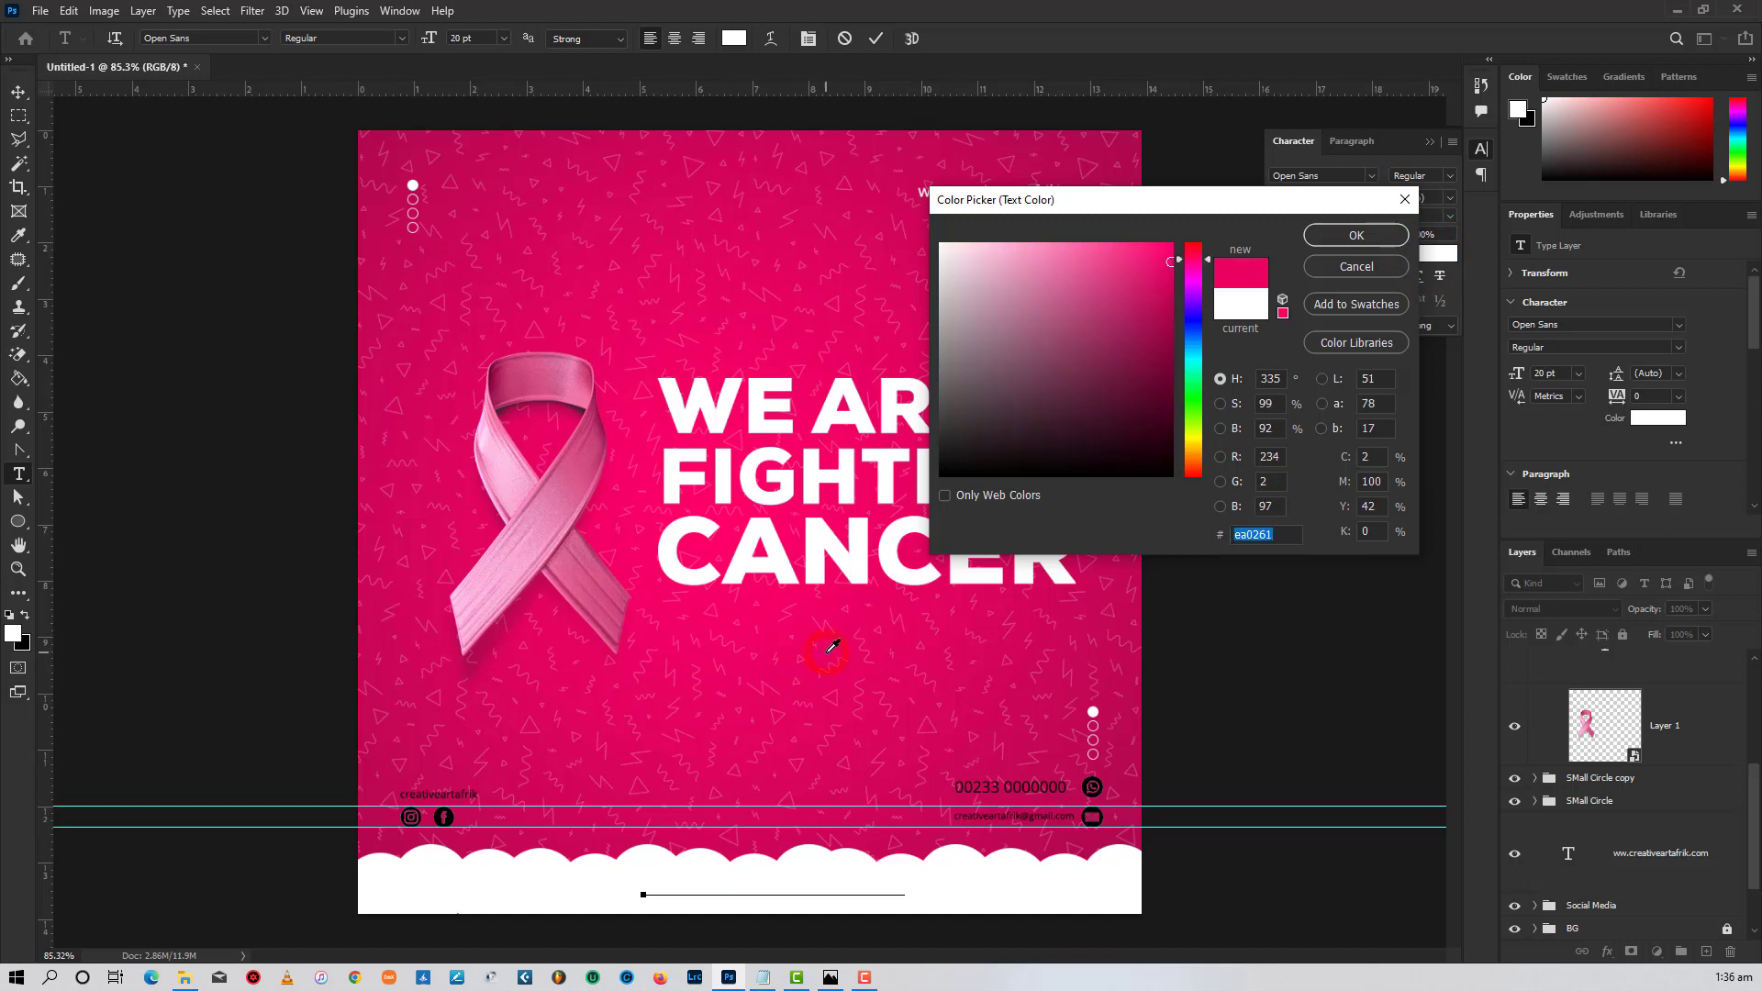
pyautogui.click(1346, 231)
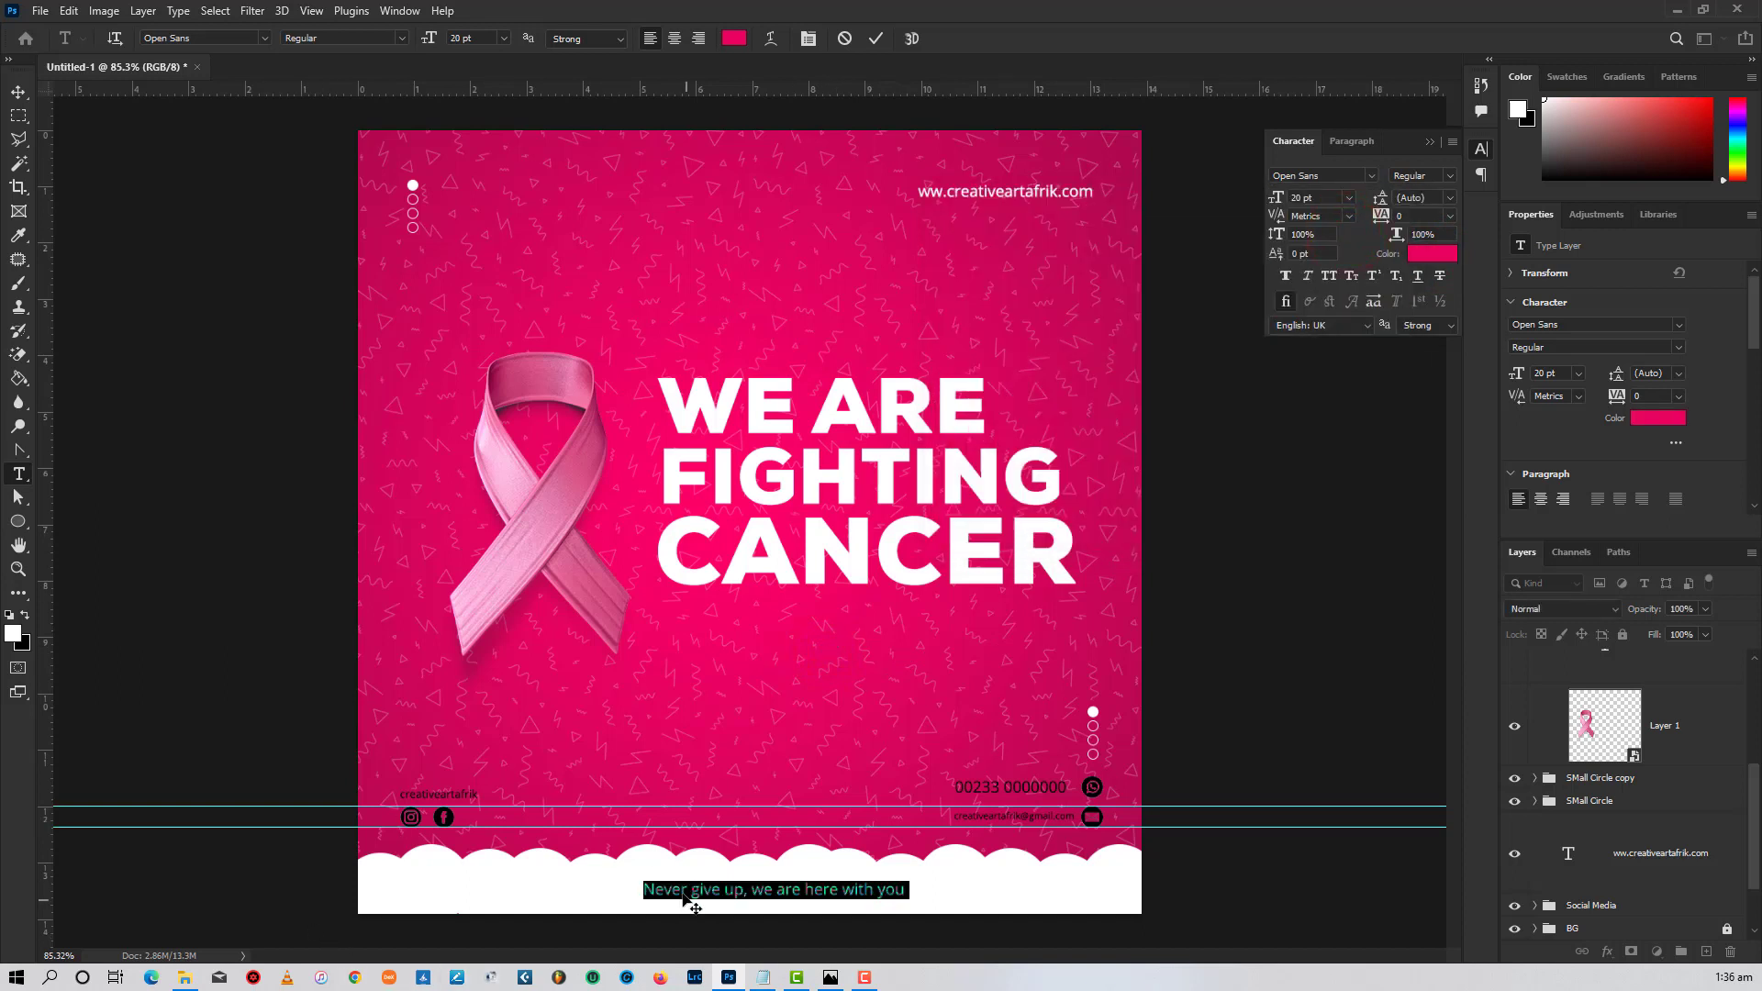
# - Replace the word "Never" in the tagline with "Do not" and commit the text
pyautogui.moveTo(686, 891); pyautogui.dragTo(611, 890)
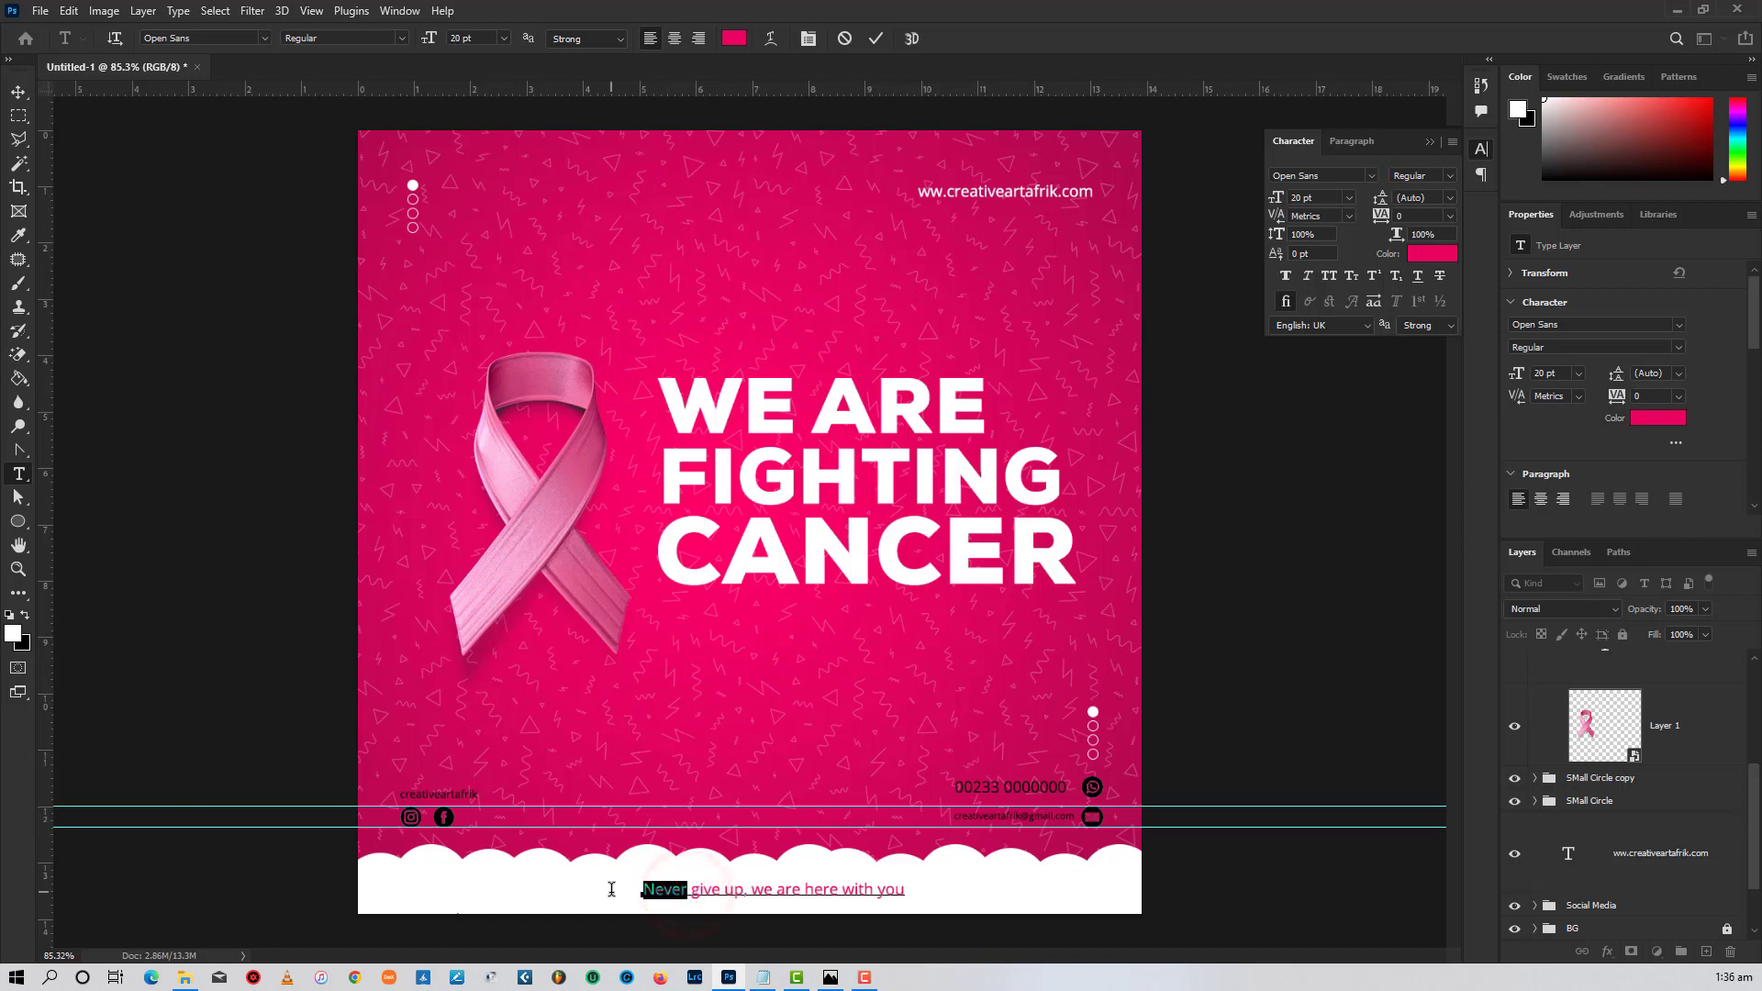
pyautogui.write('Do')
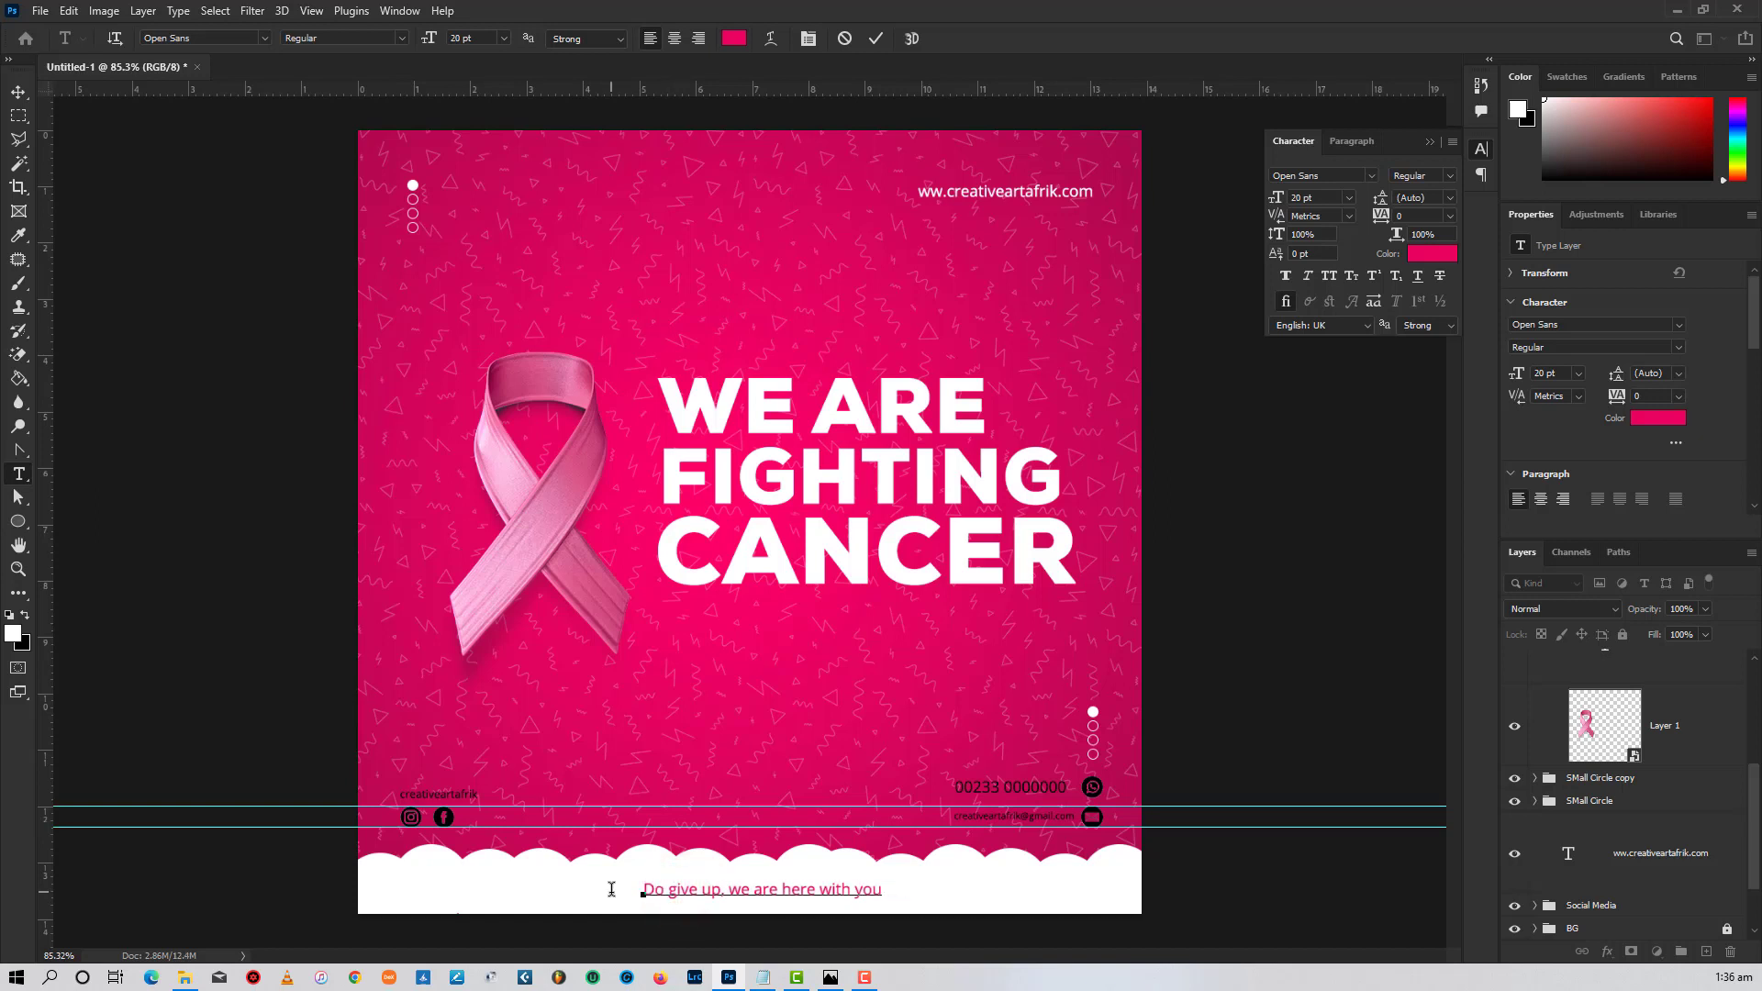
pyautogui.write(' n')
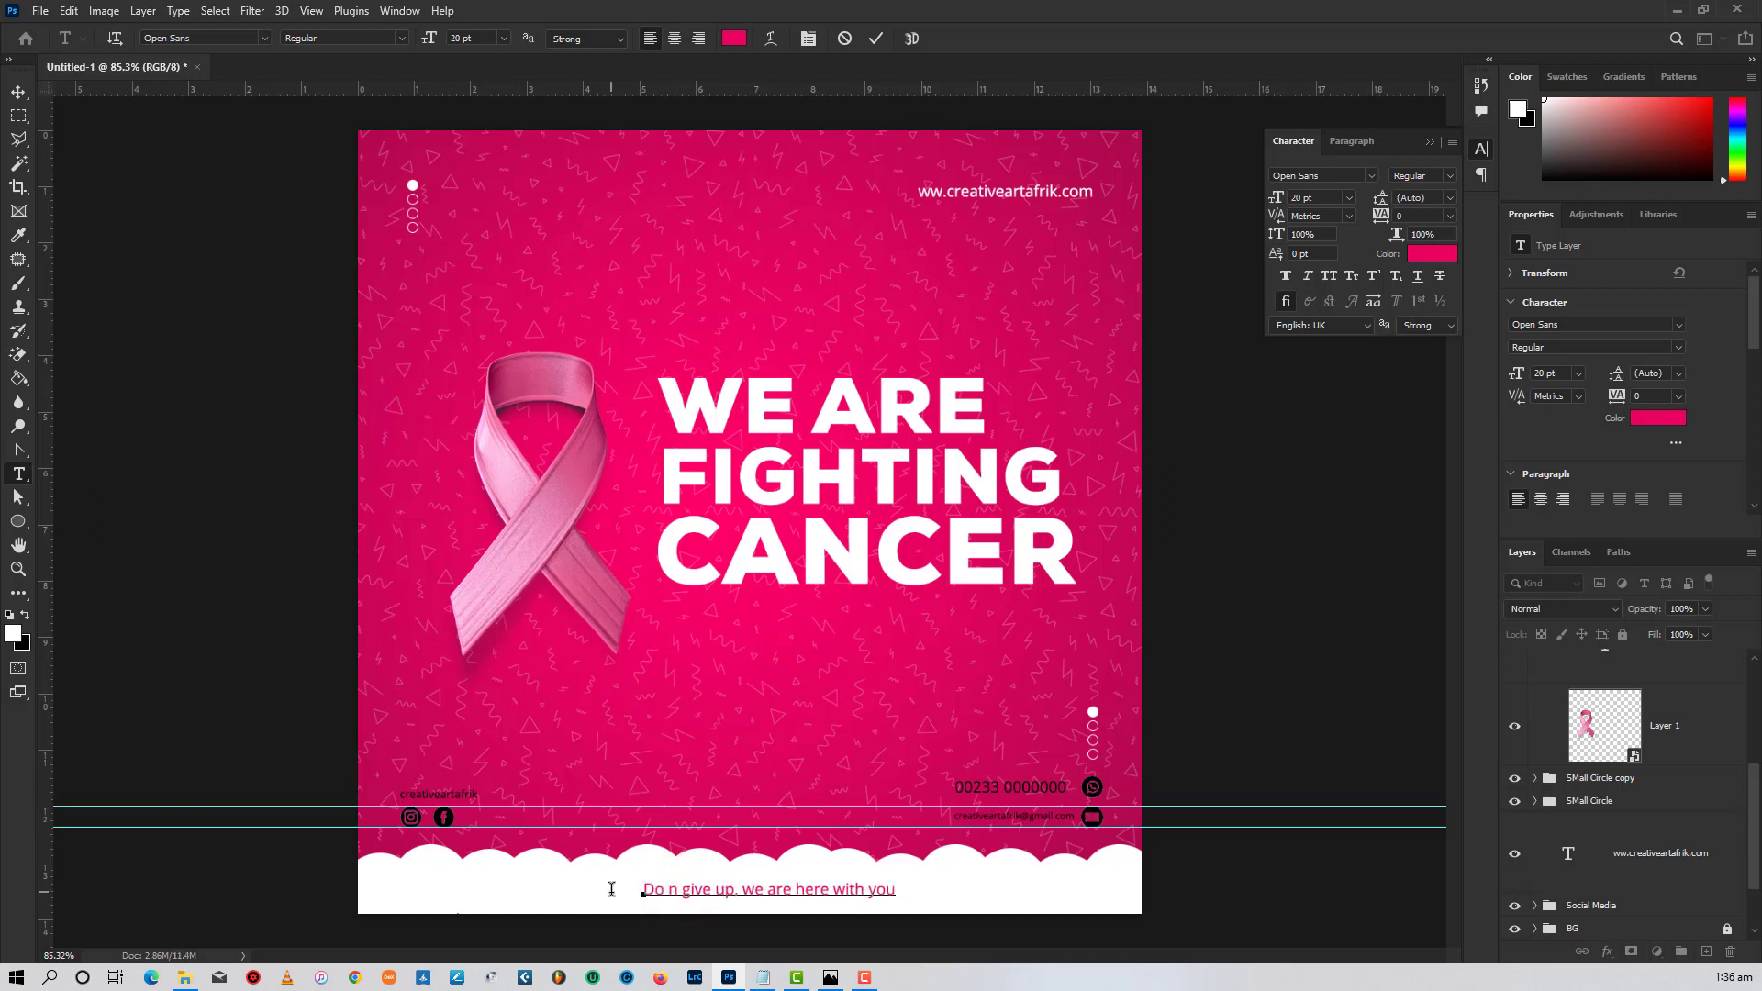
pyautogui.write('ot')
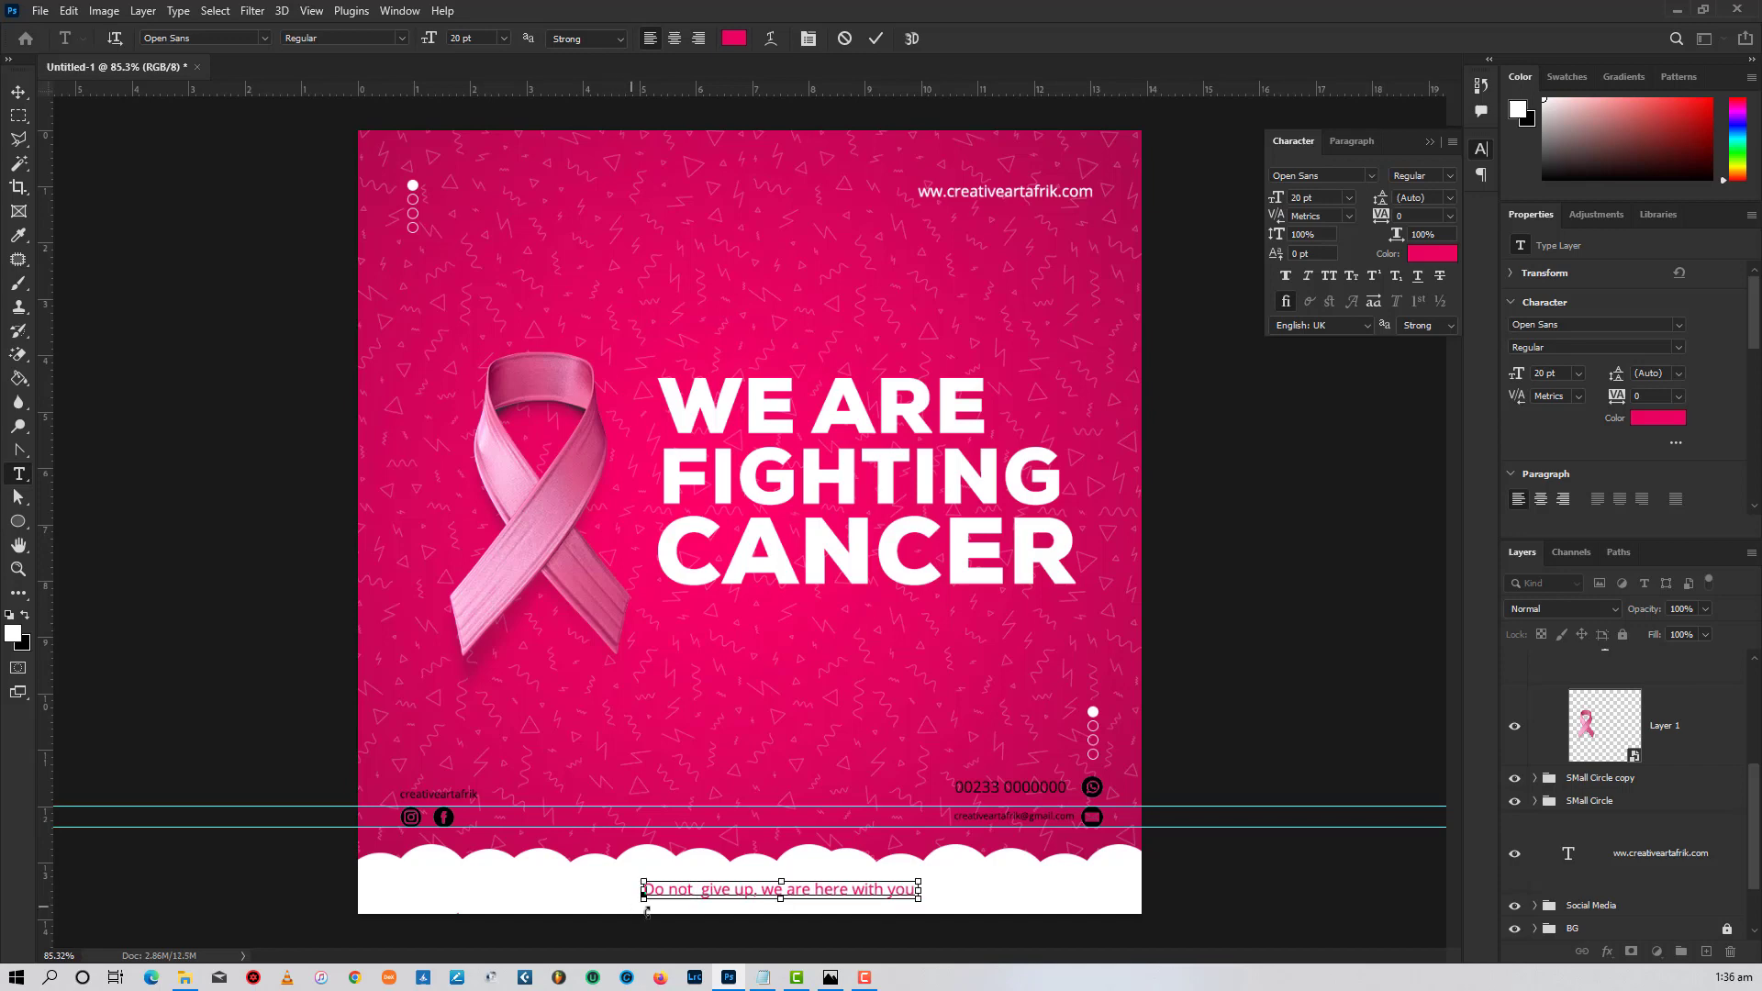
pyautogui.hotkey('ctrl', 'Return')
pyautogui.hotkey('ctrl', 's')
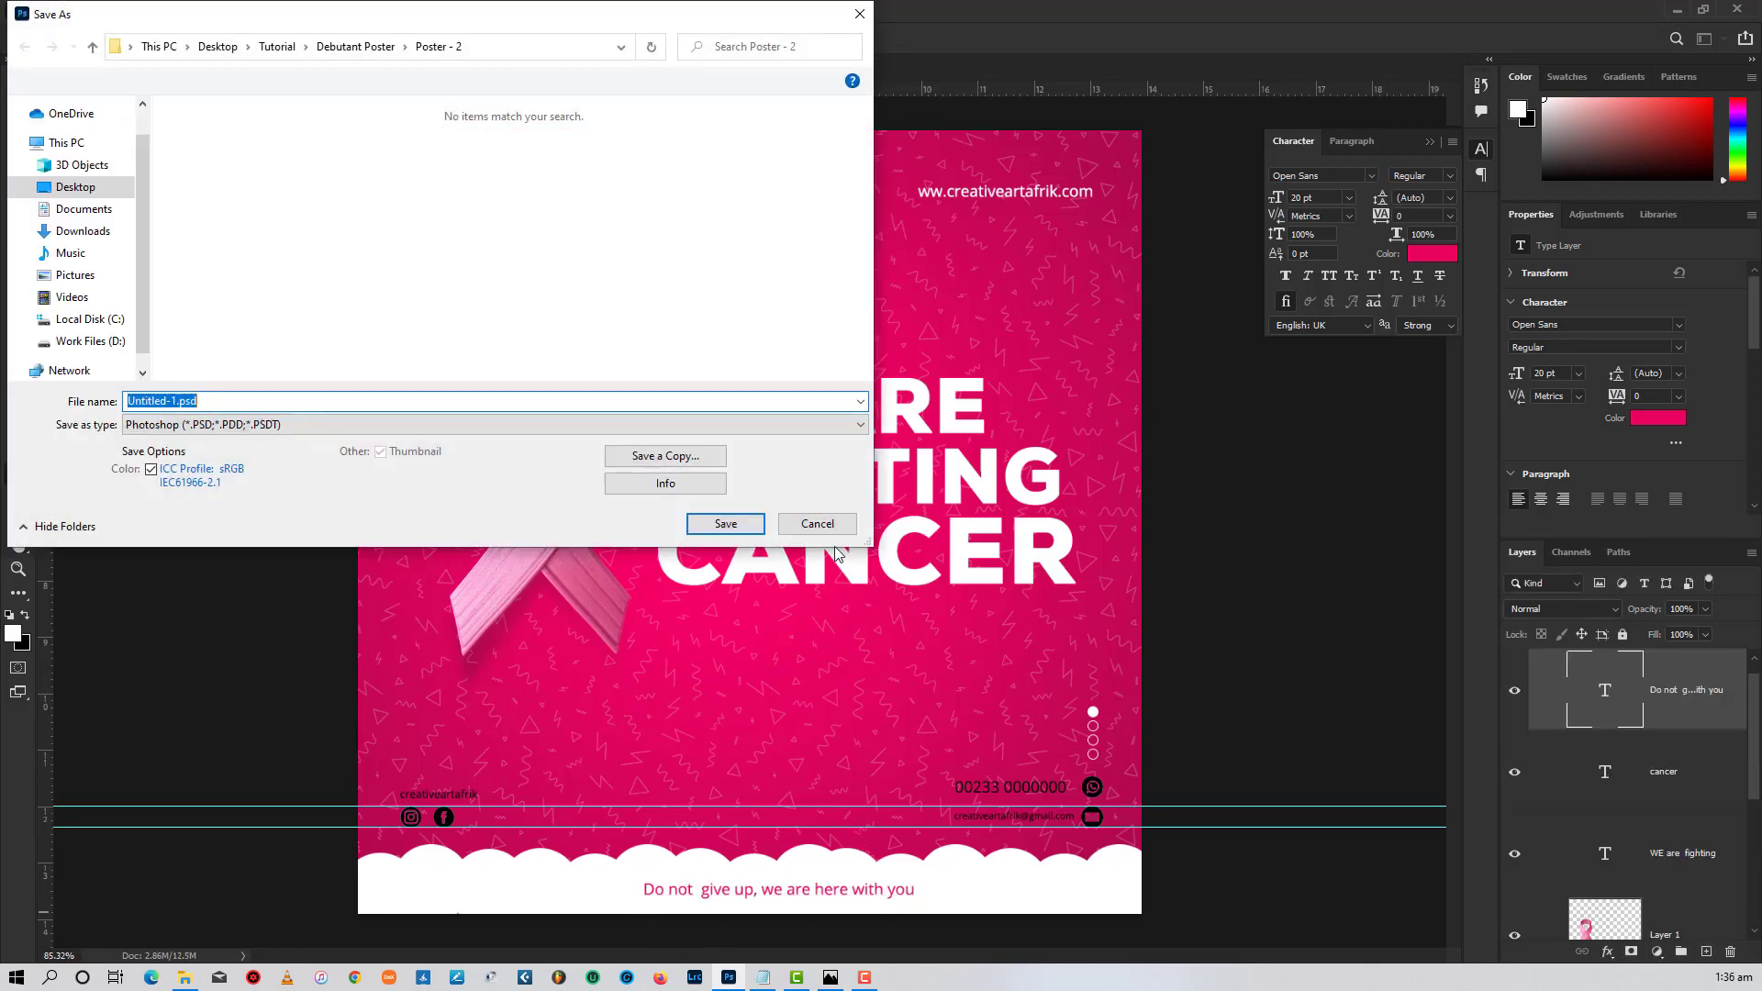
pyautogui.click(817, 523)
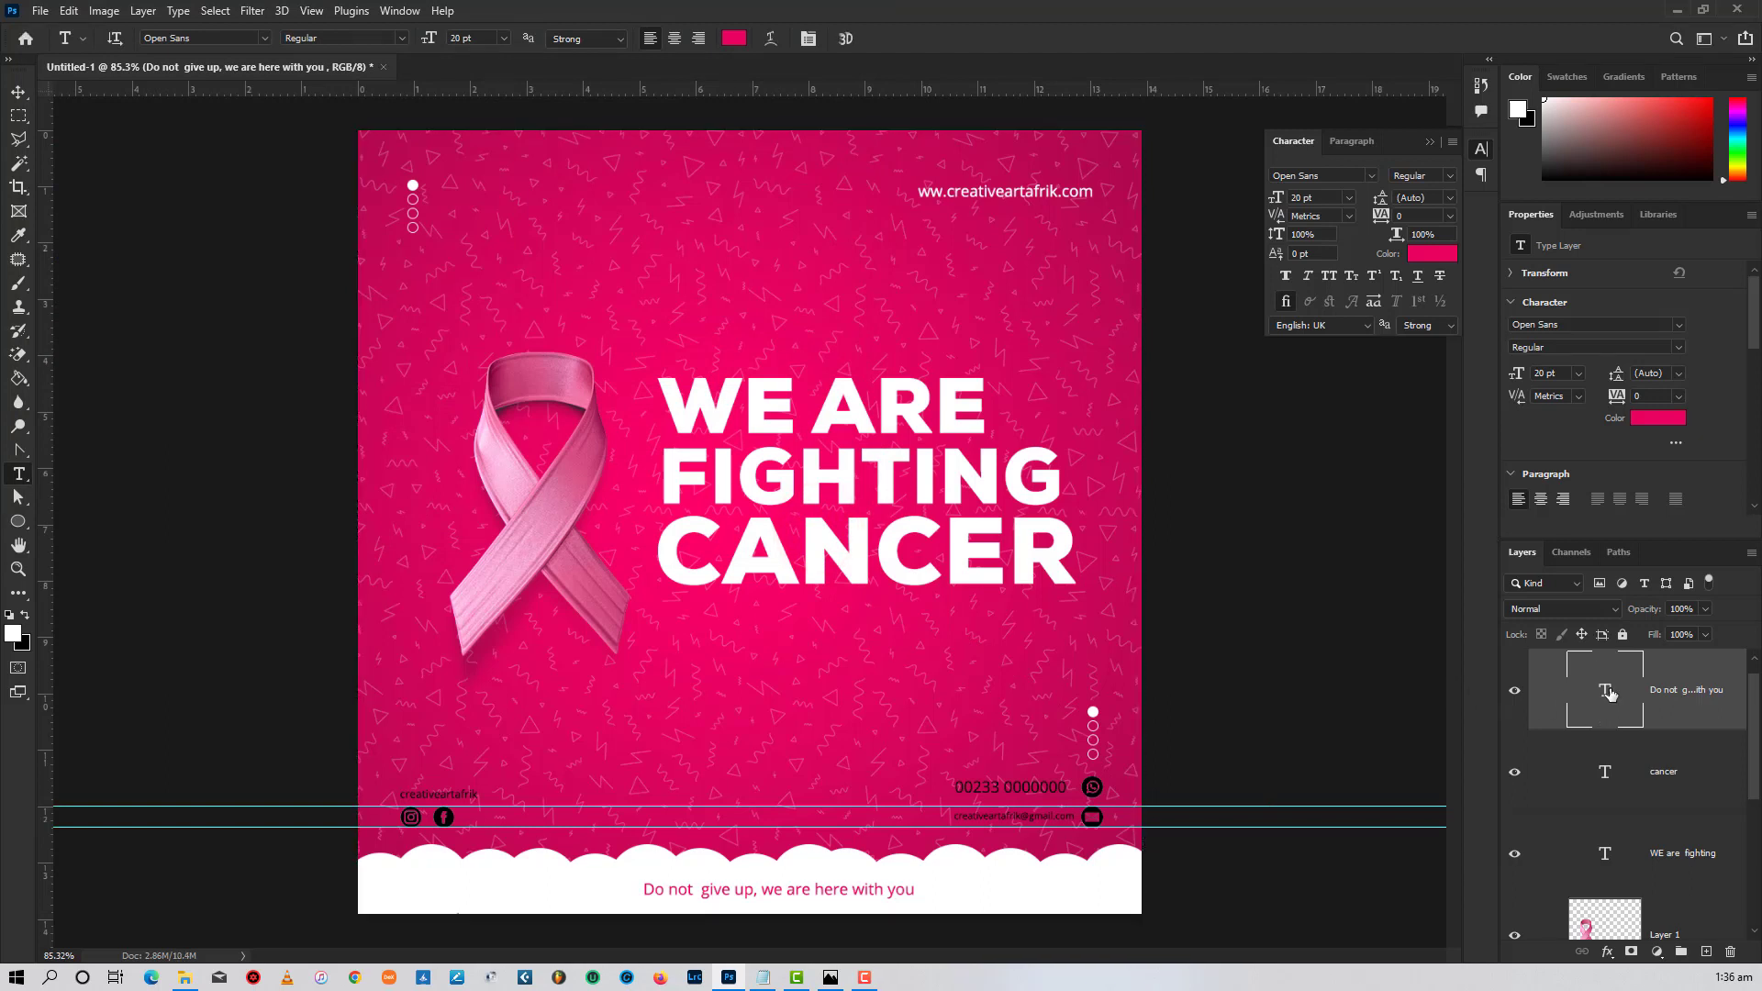
# - Set the tagline to all caps at 15 pt and deselect its layer
pyautogui.doubleClick(1606, 691)
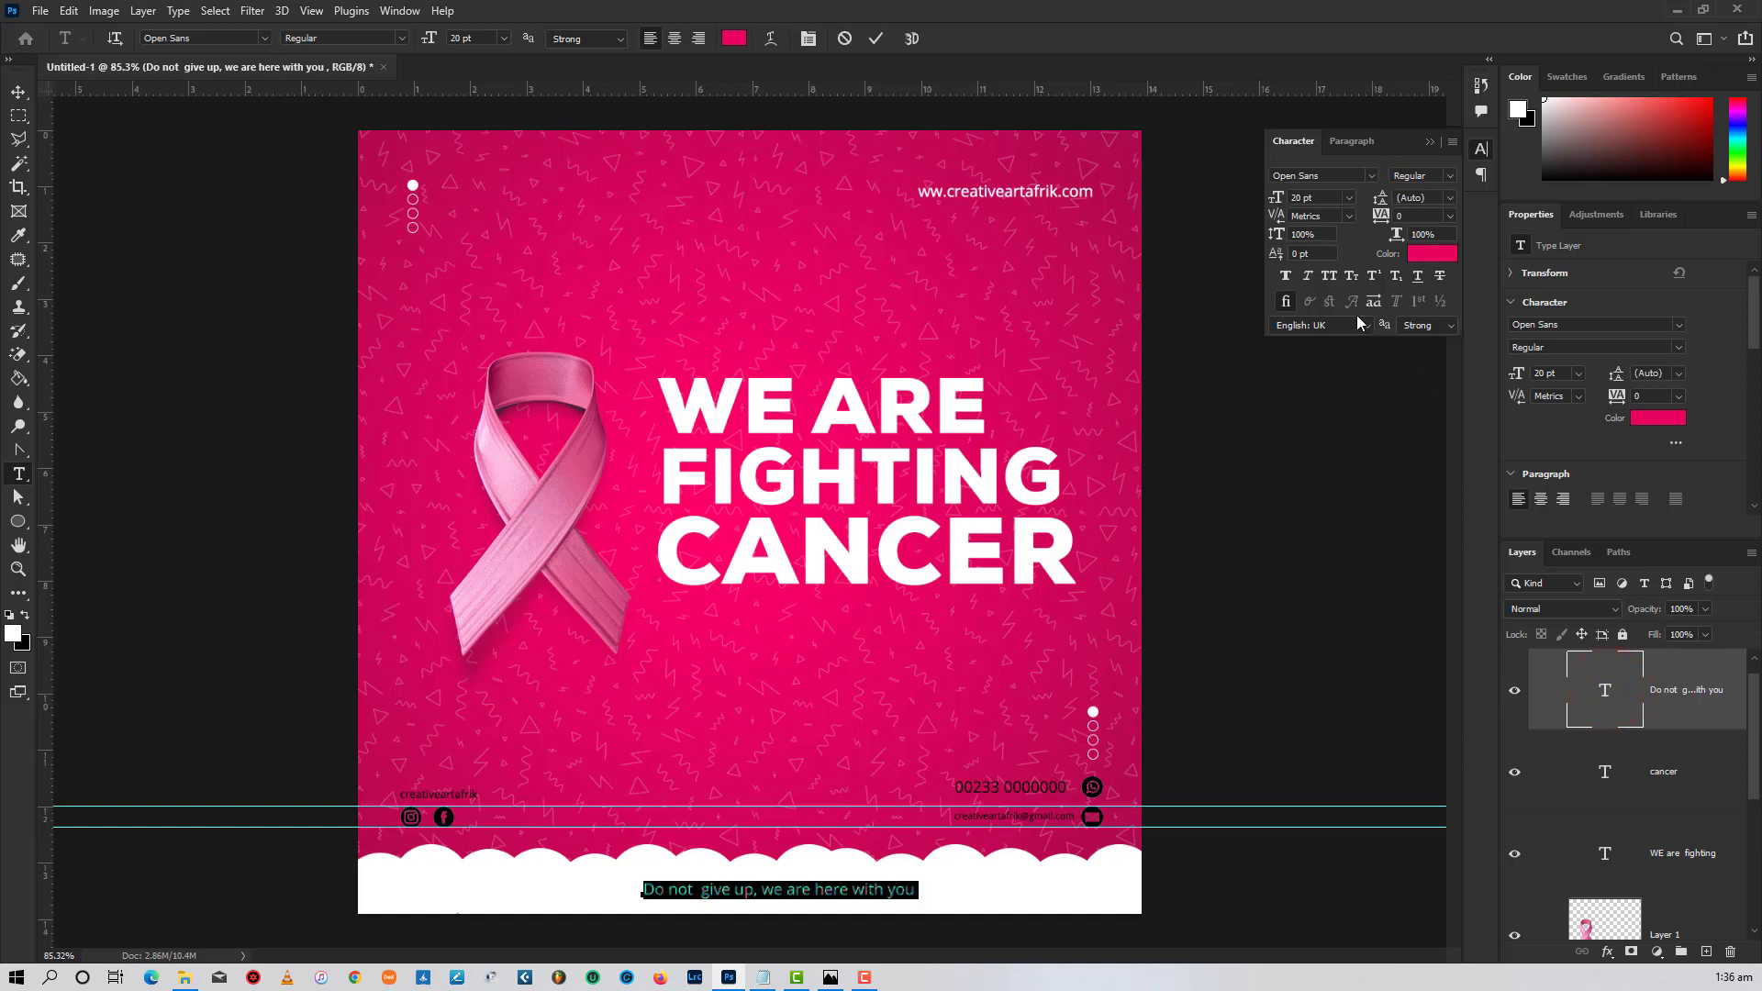
pyautogui.click(1330, 275)
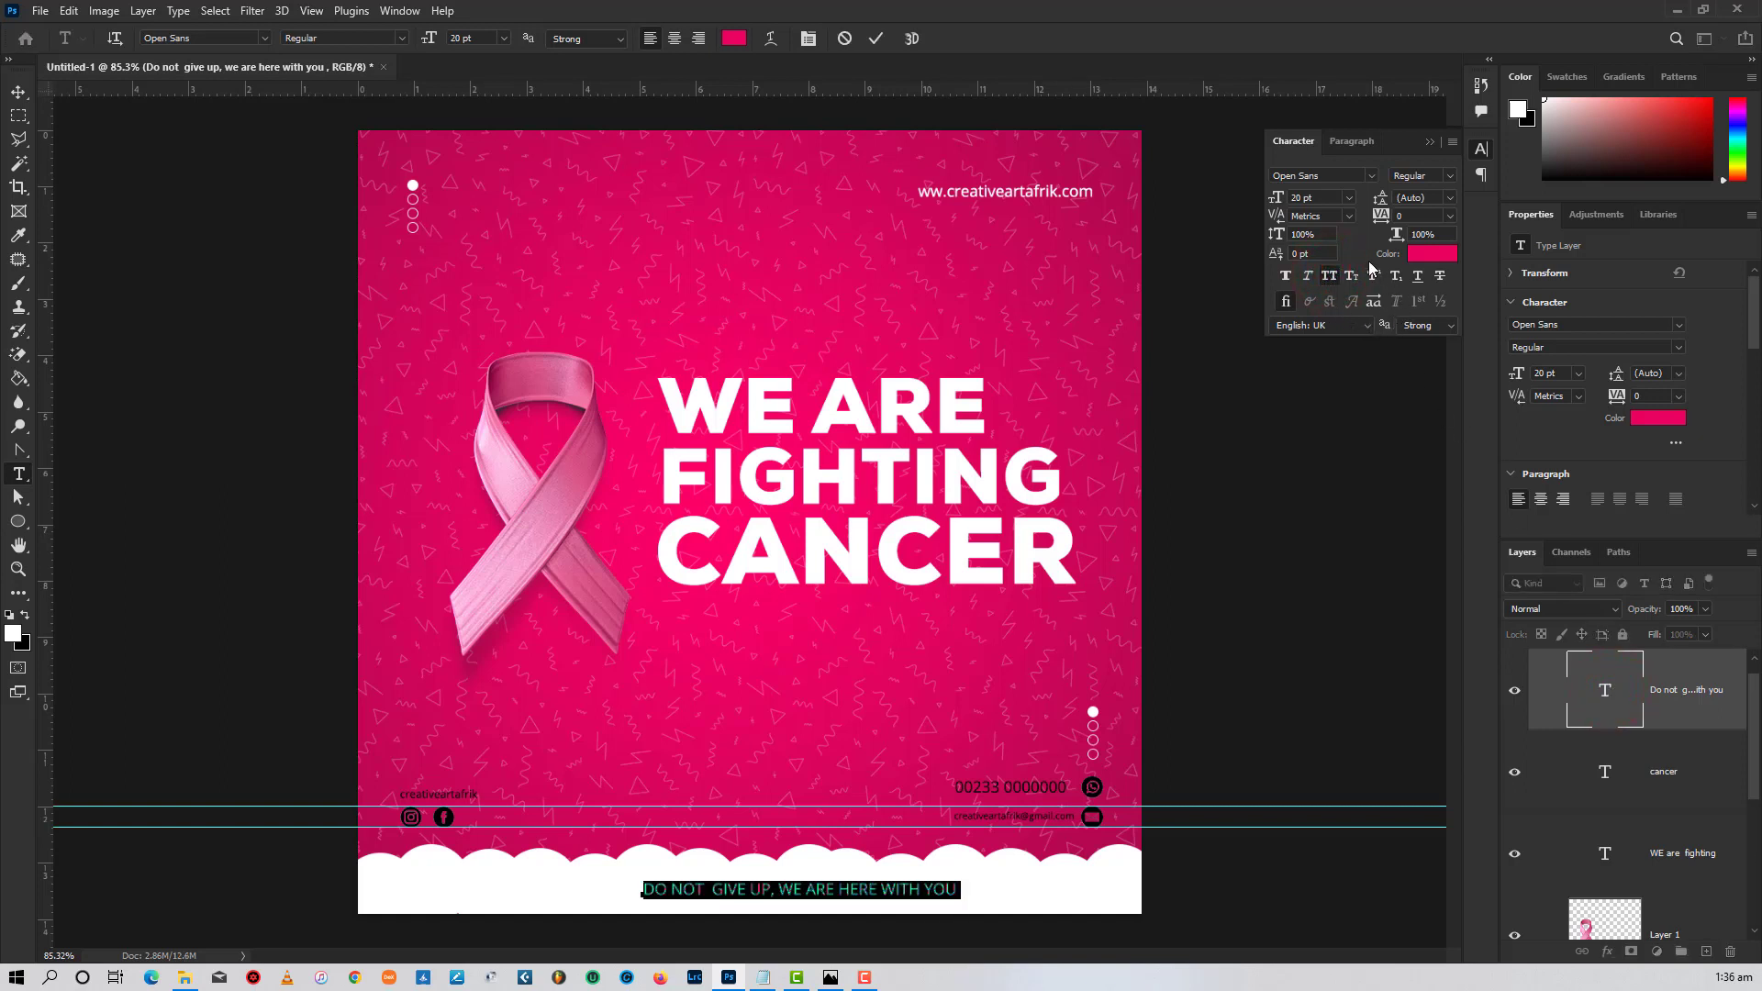
pyautogui.click(1314, 197)
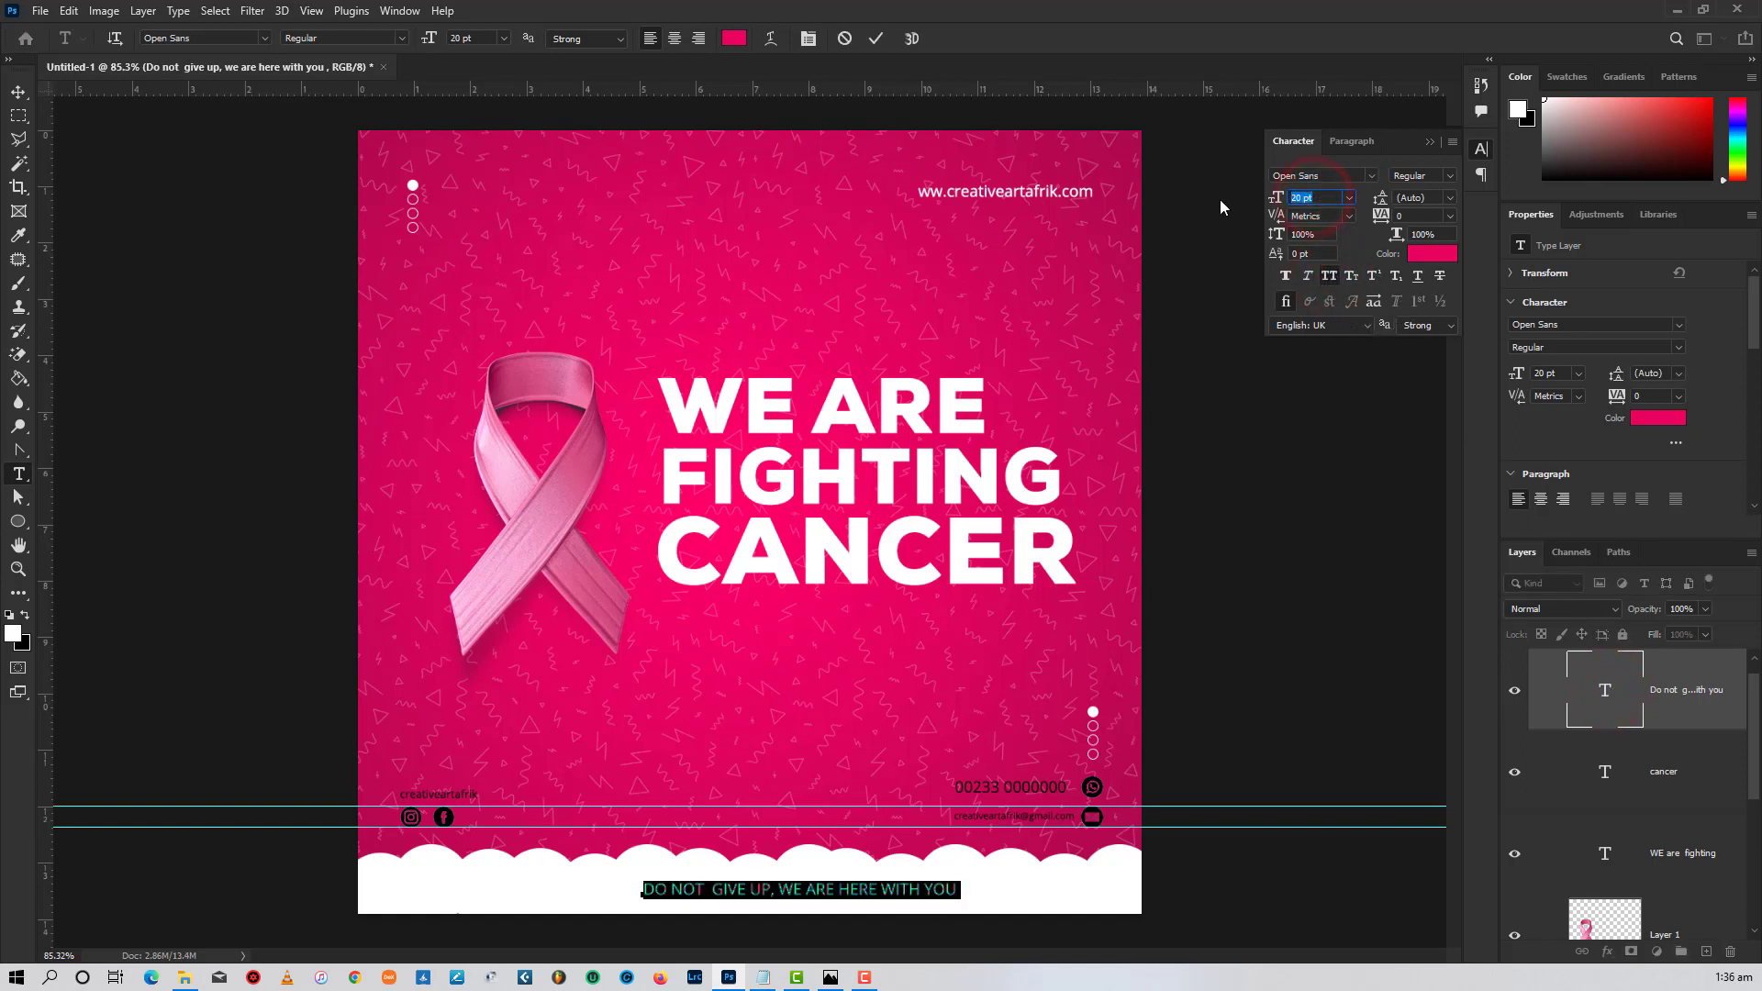
pyautogui.write('15')
pyautogui.press('Return')
pyautogui.click(18, 91)
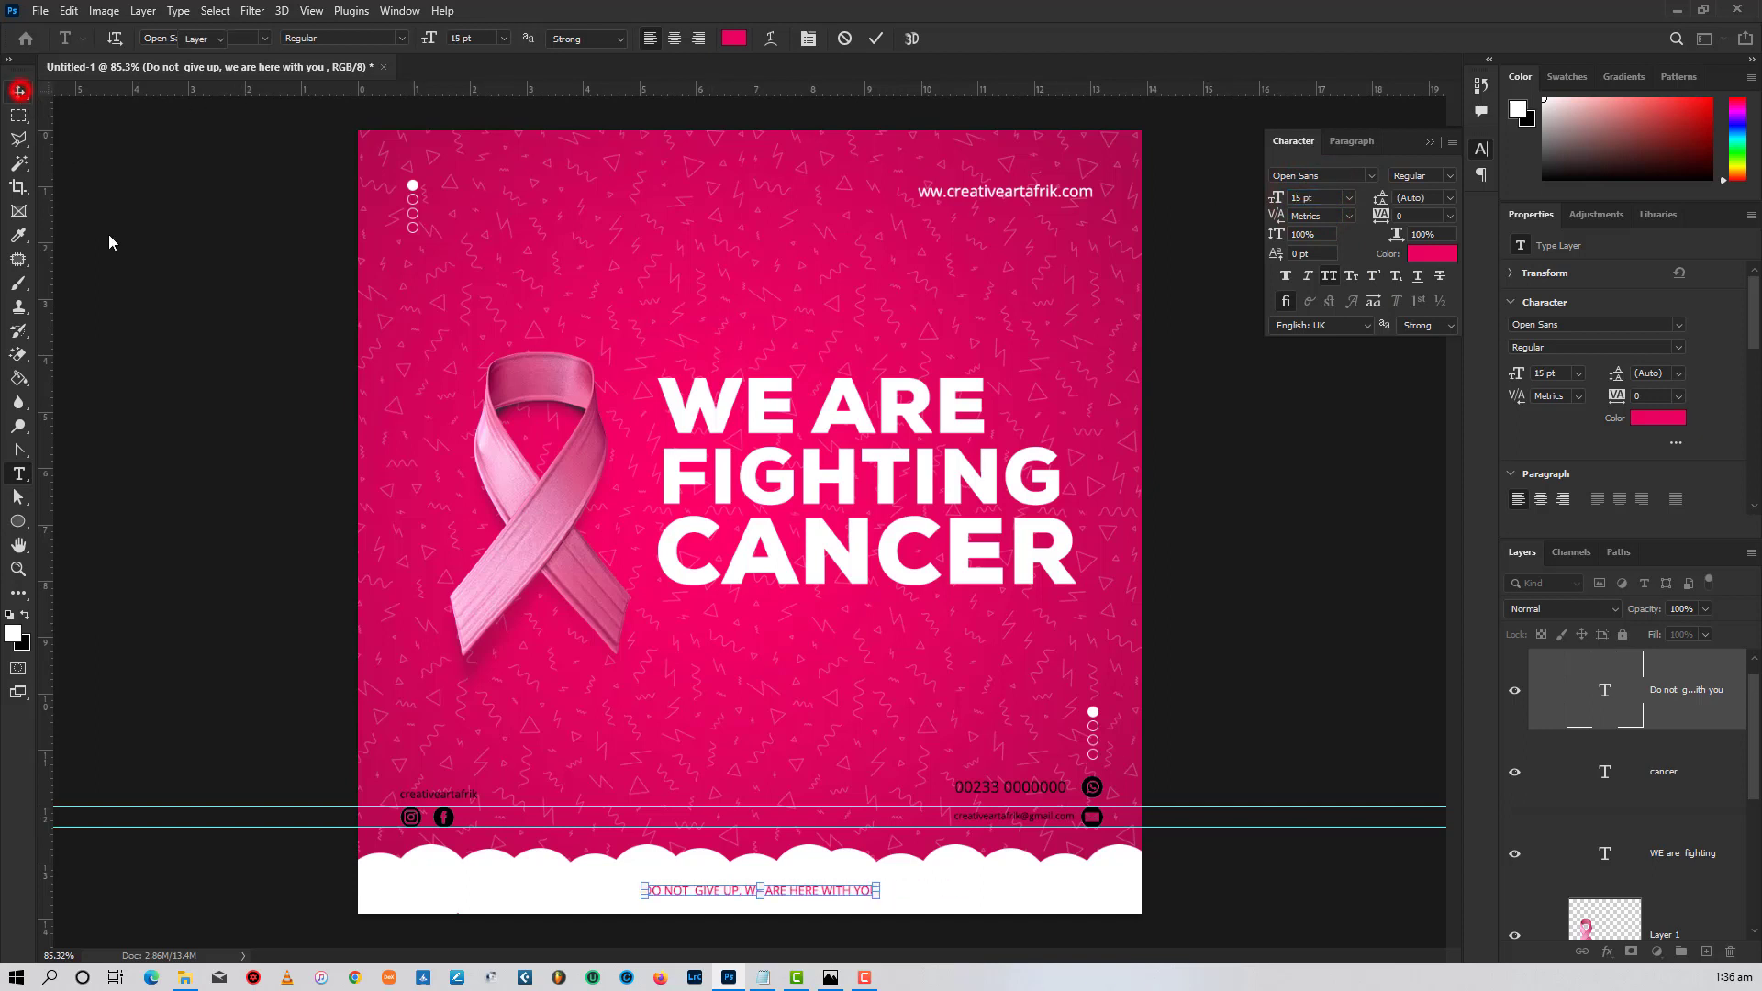
pyautogui.click(109, 234)
pyautogui.click(1259, 690)
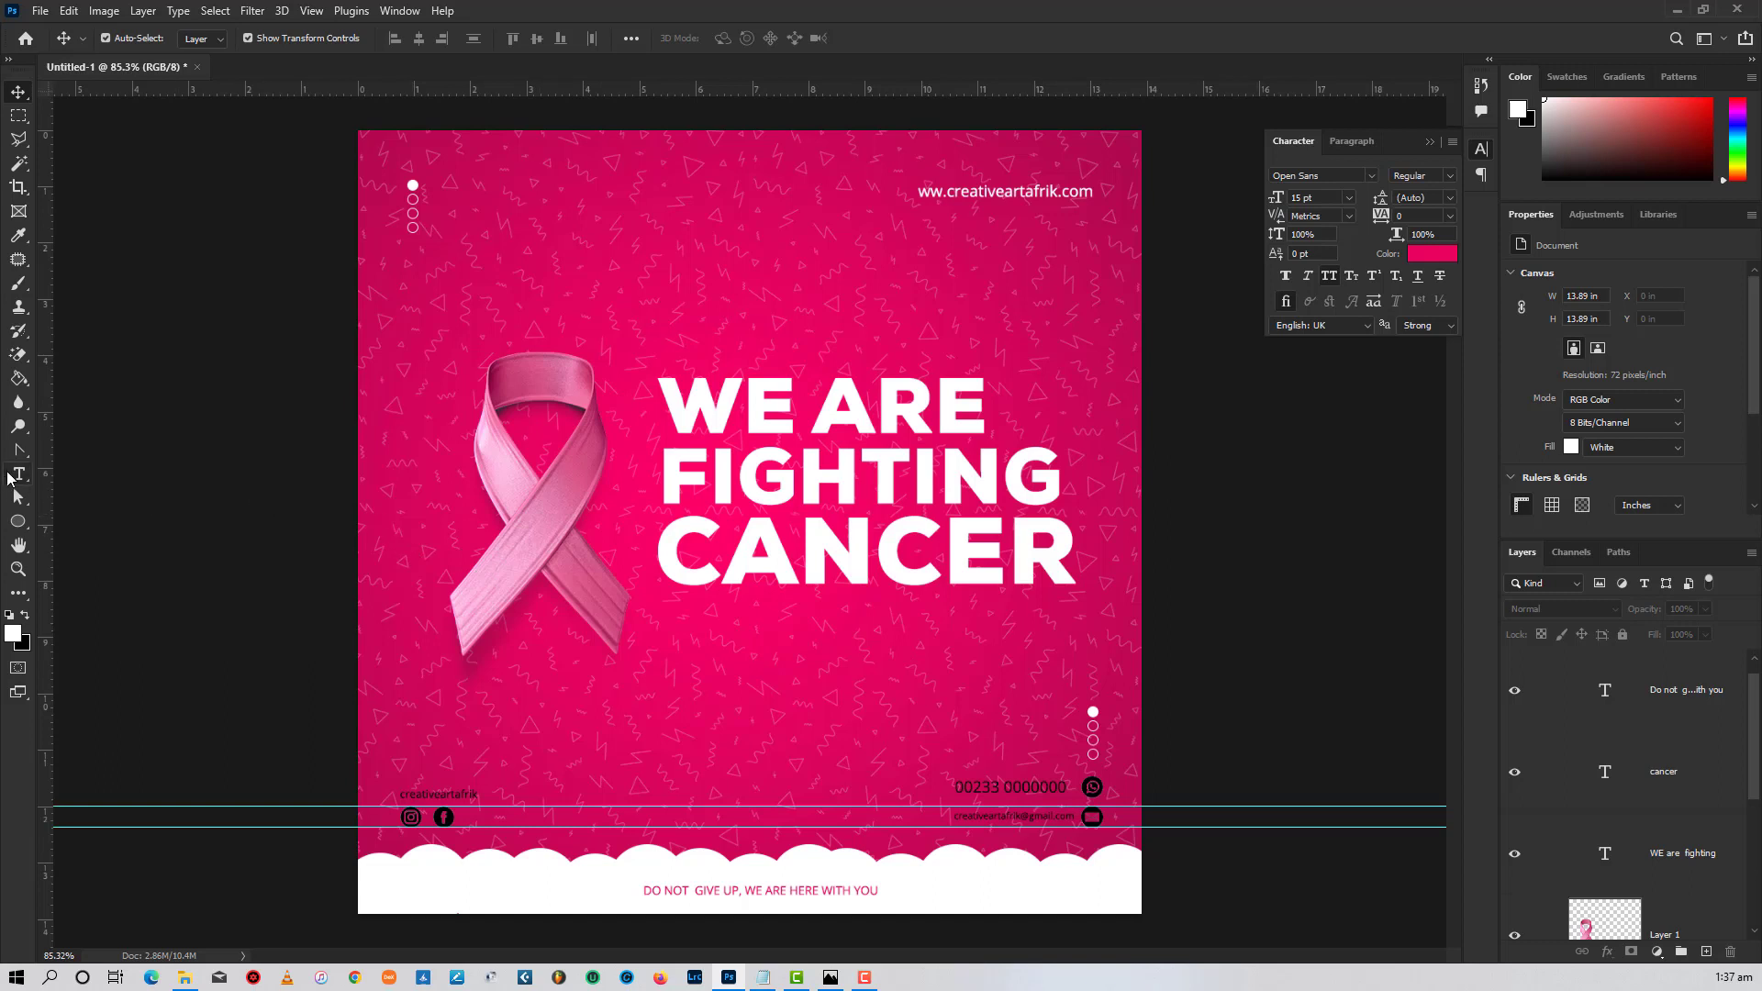
pyautogui.click(19, 477)
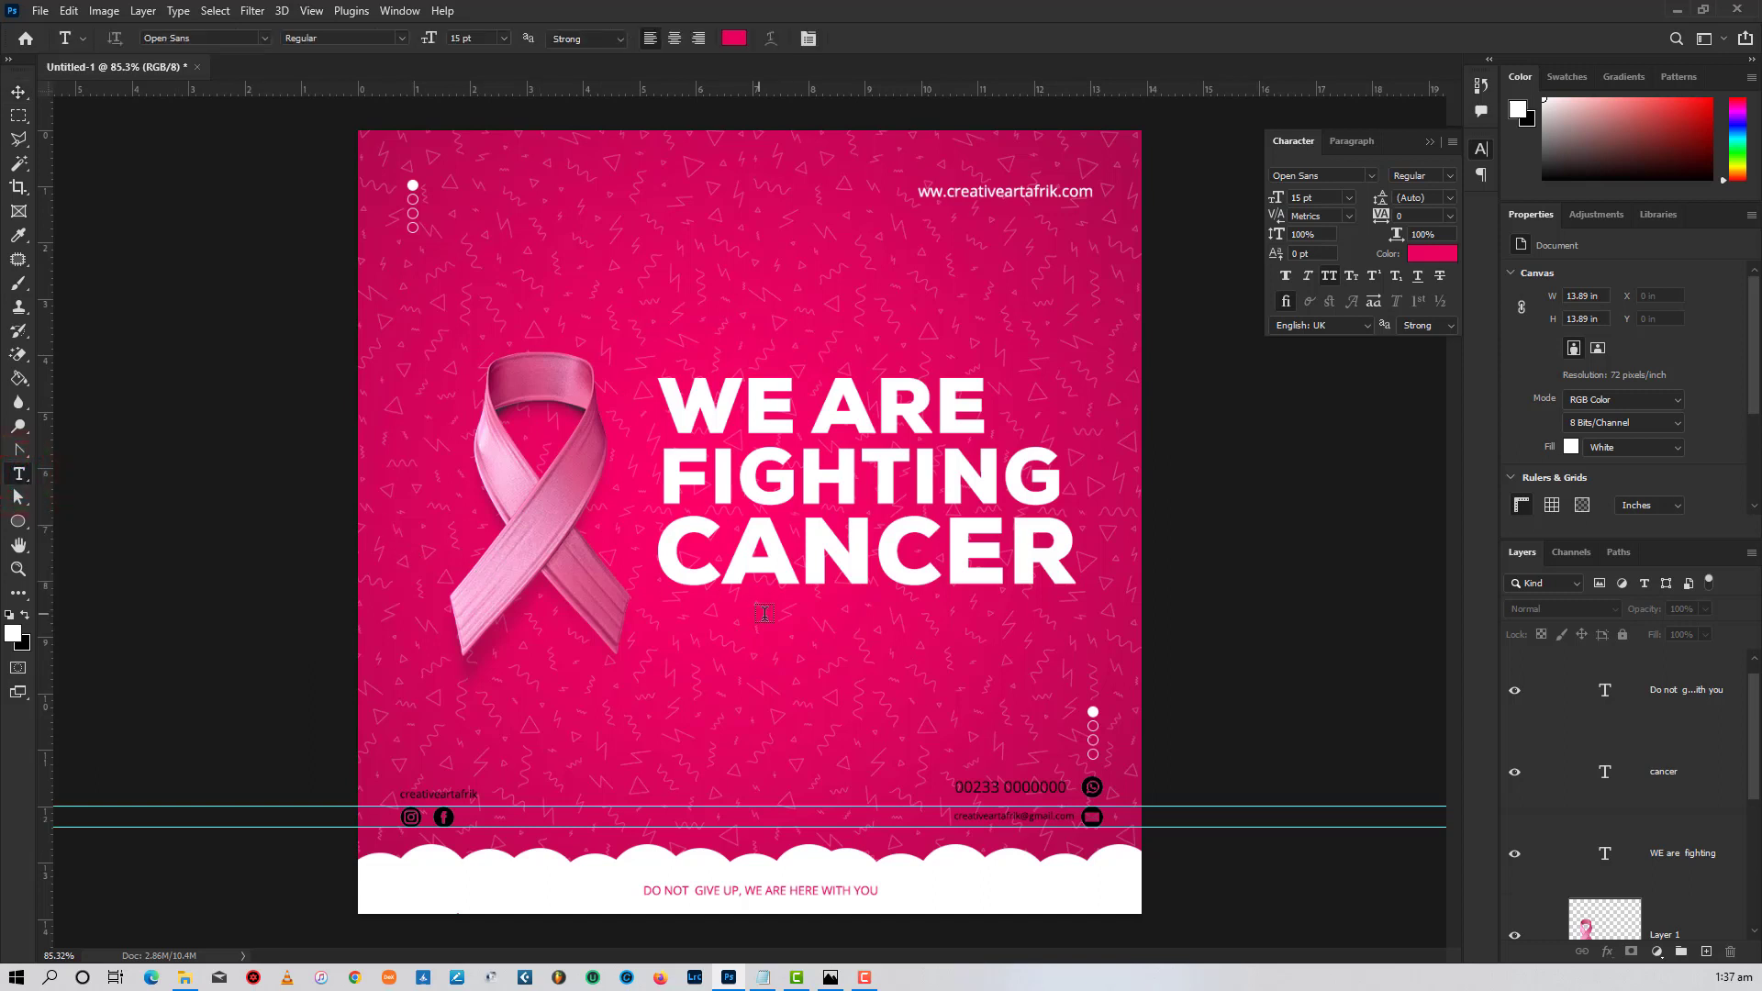
pyautogui.moveTo(676, 606); pyautogui.dragTo(797, 587)
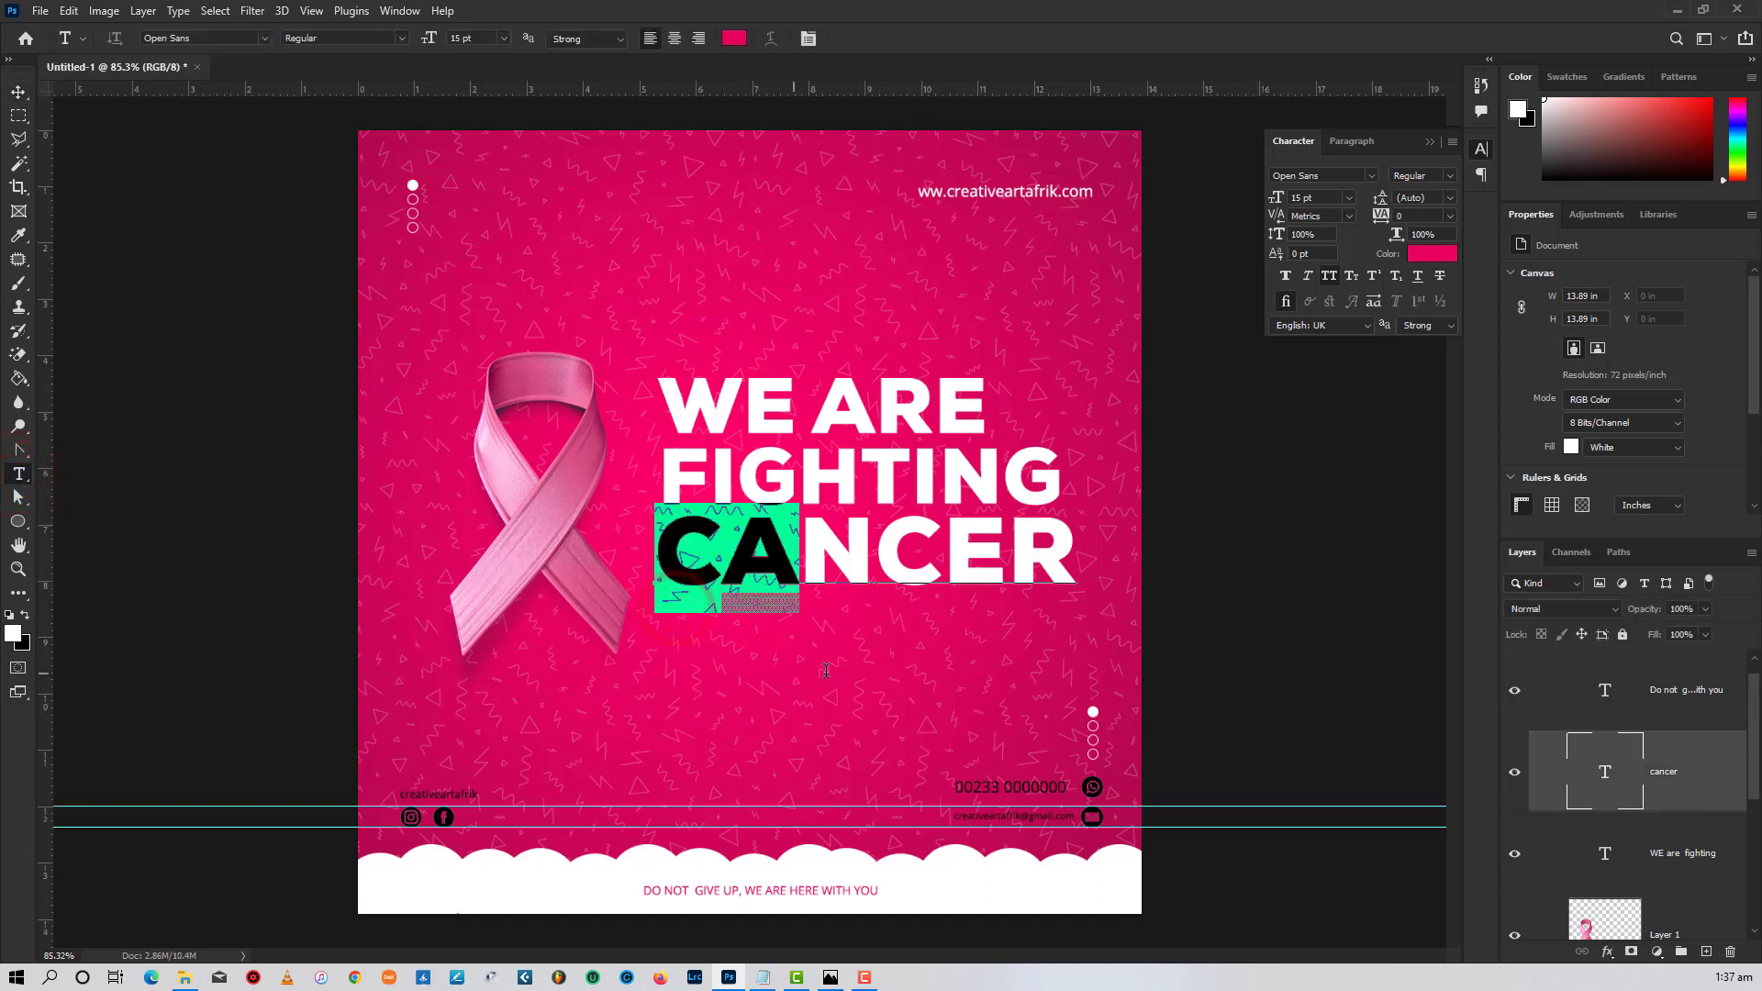
pyautogui.click(19, 94)
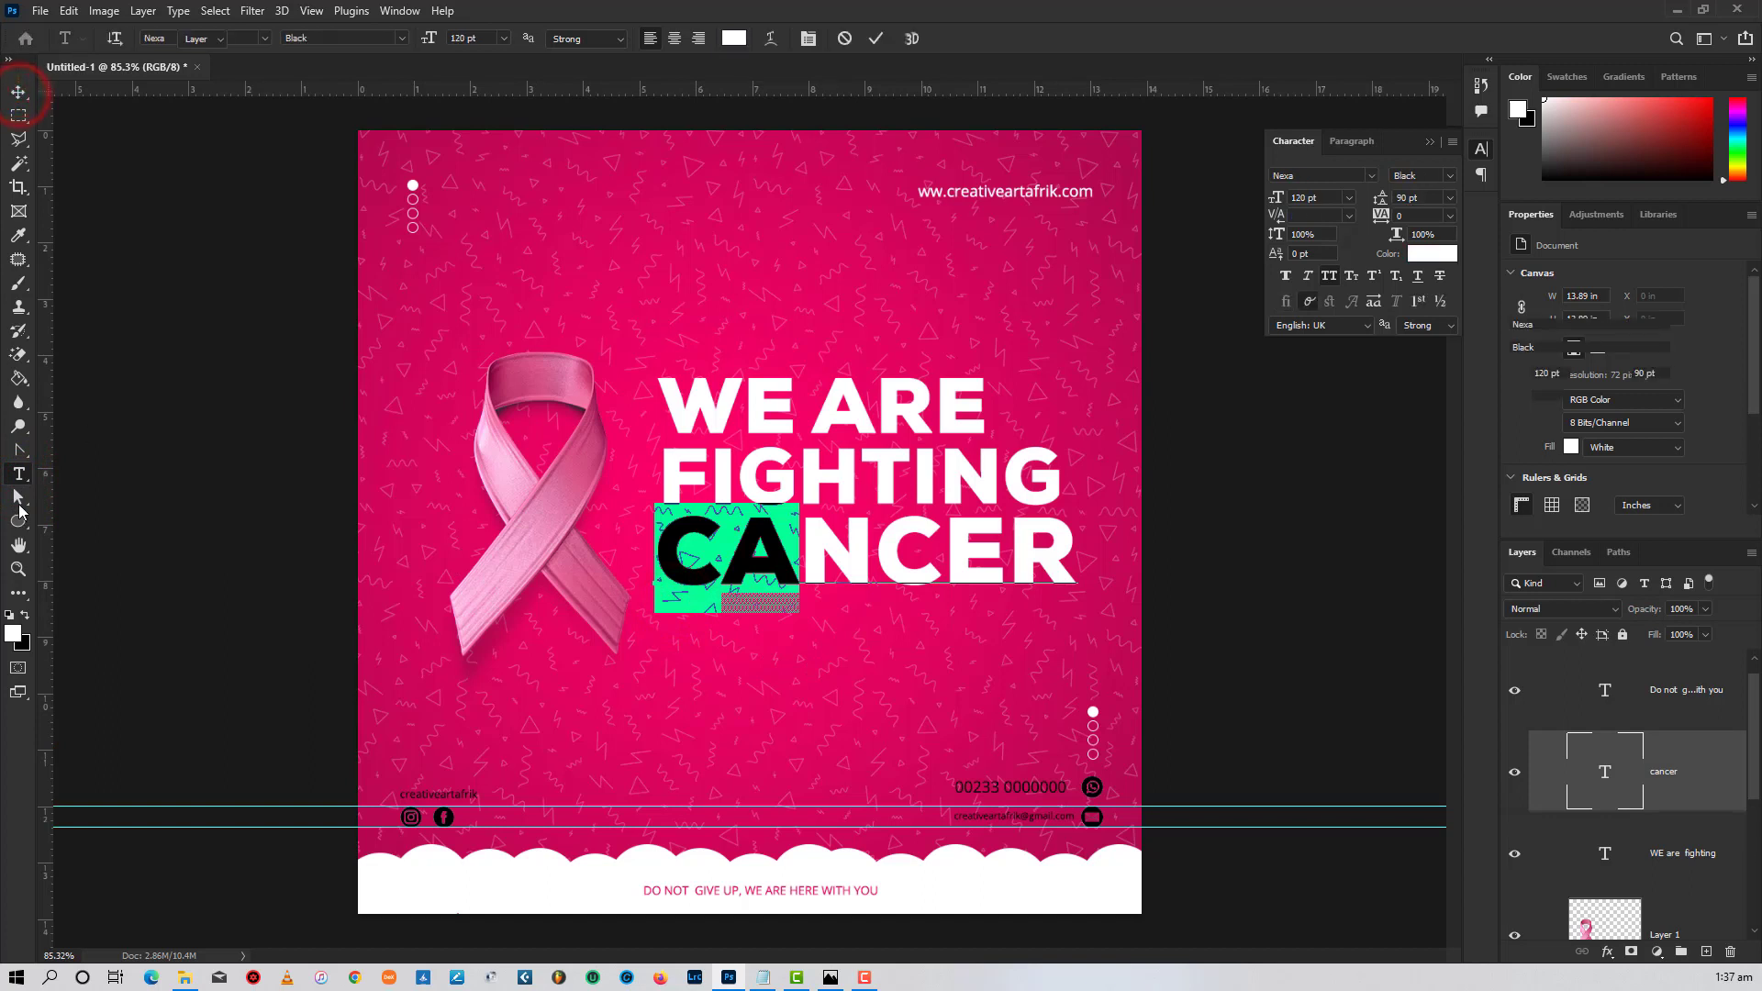
# - Add a wide, shallow text box of Lorem ipsum placeholder text below the heading and set its font size to 10 pt
pyautogui.click(19, 477)
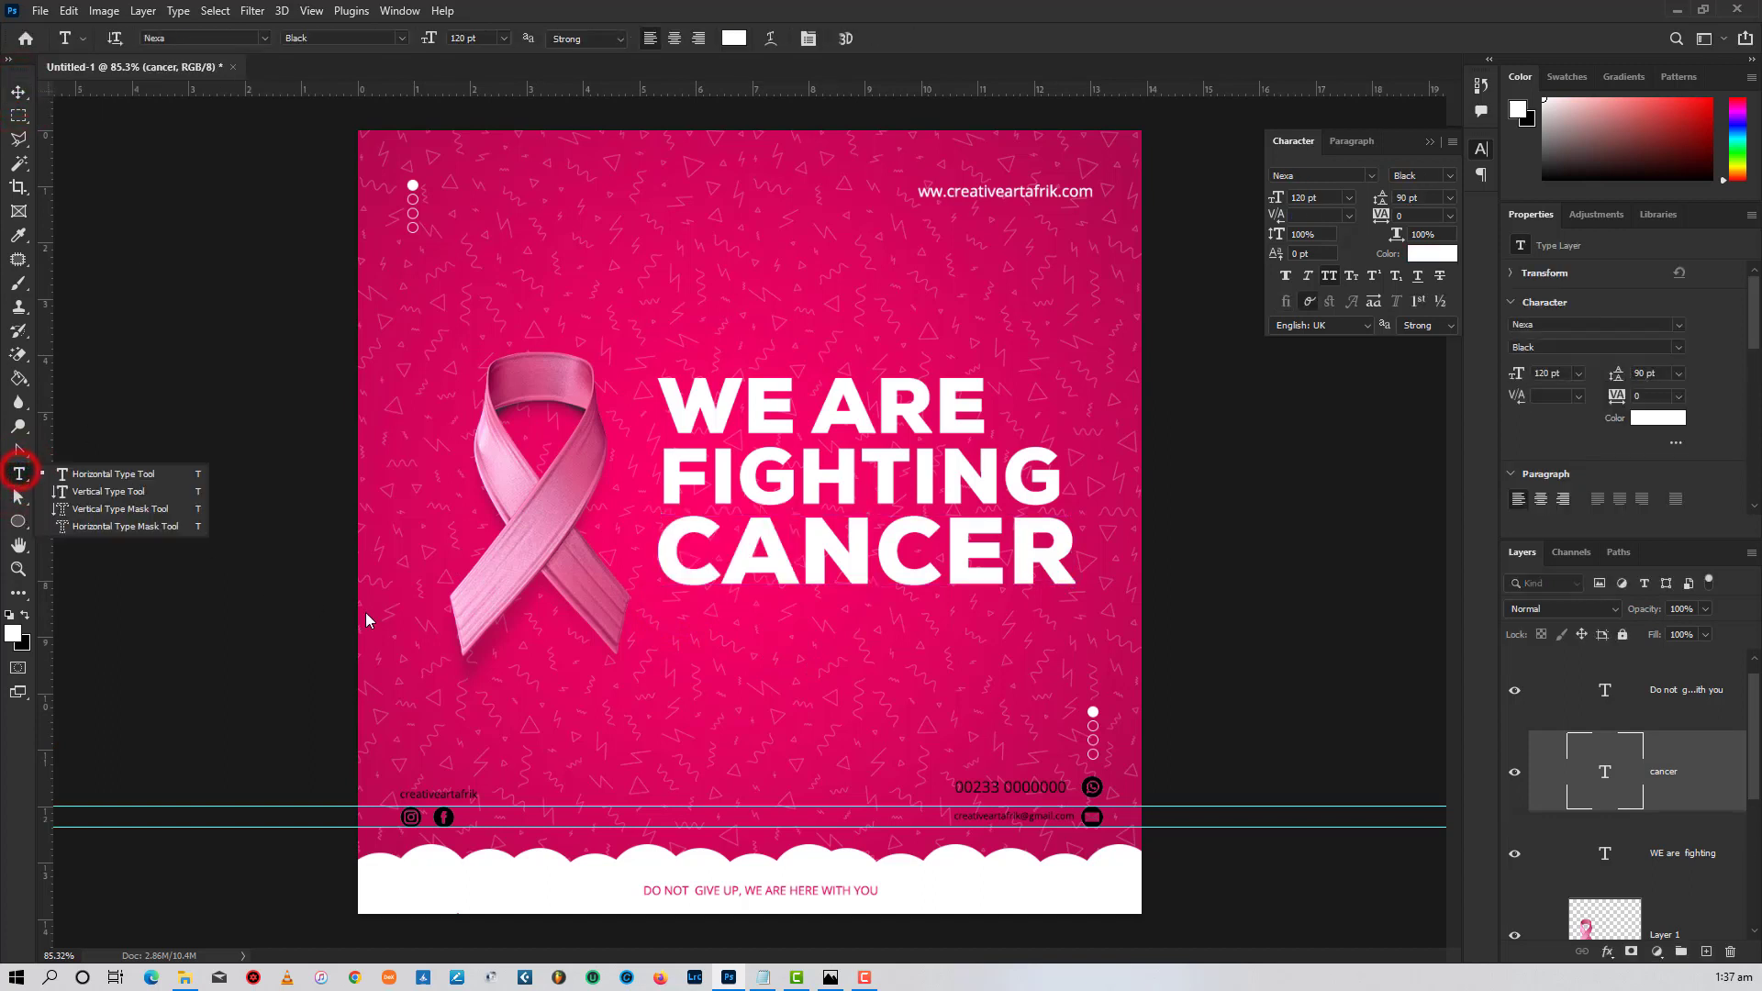
pyautogui.click(684, 680)
pyautogui.moveTo(708, 689); pyautogui.dragTo(1075, 700)
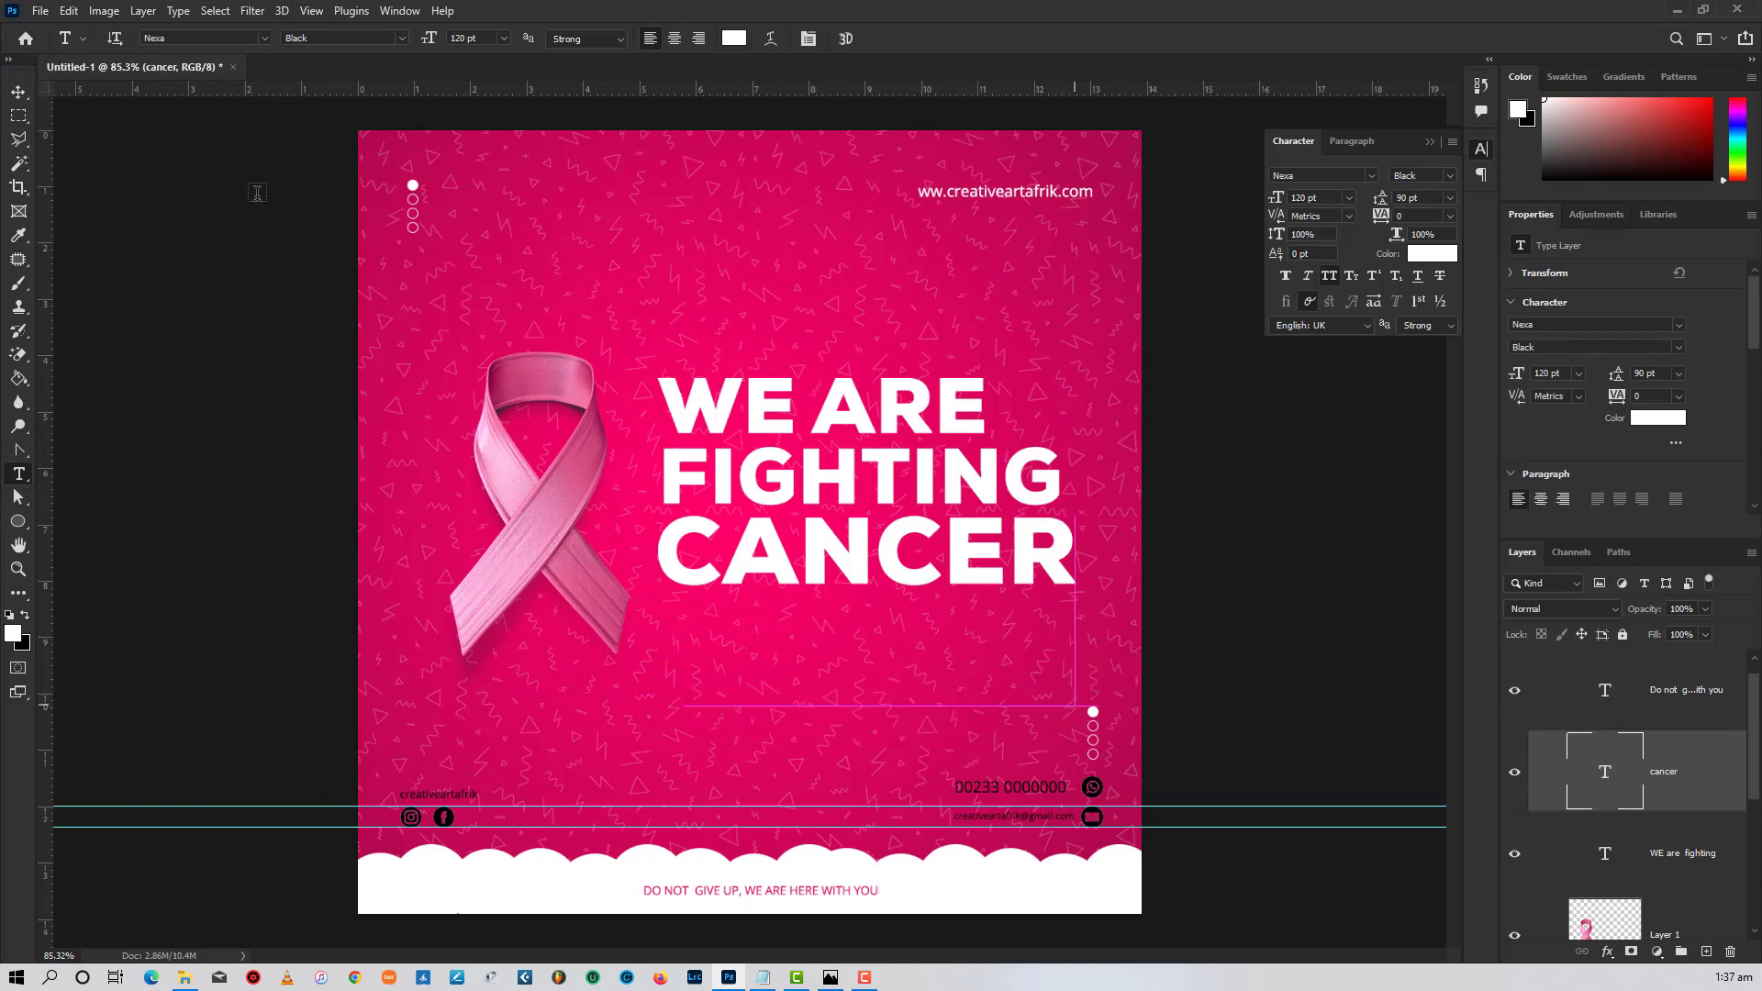
pyautogui.click(16, 94)
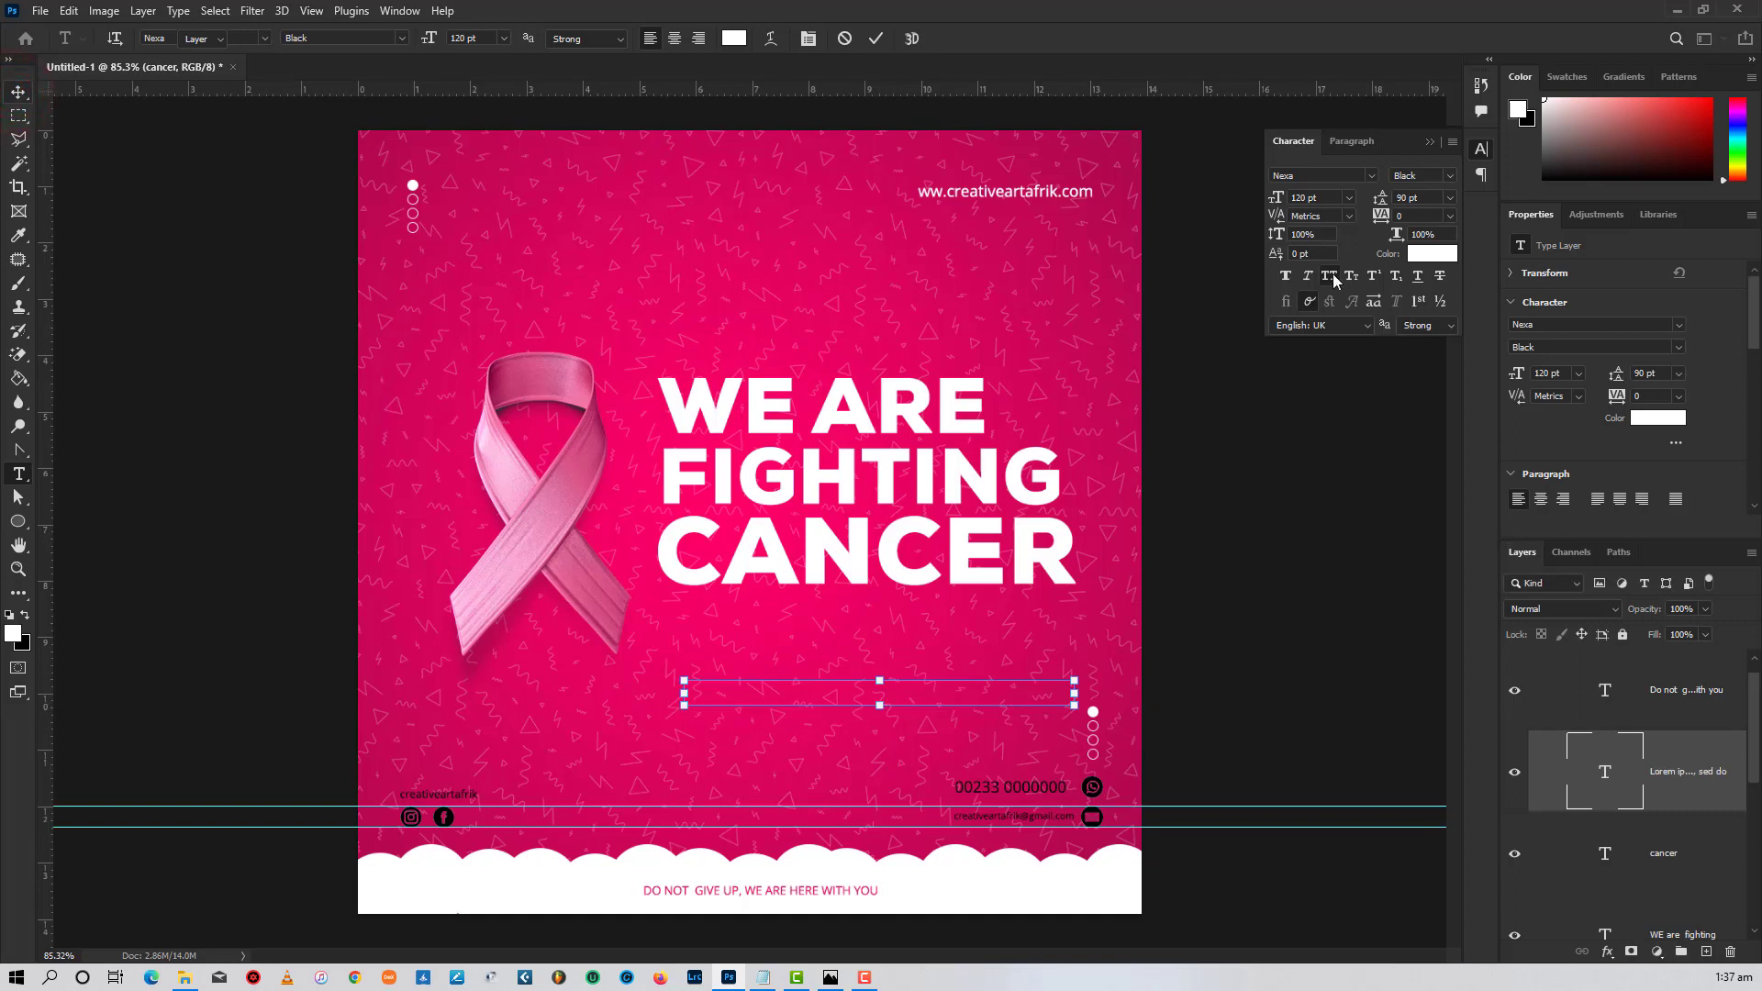
pyautogui.click(1319, 197)
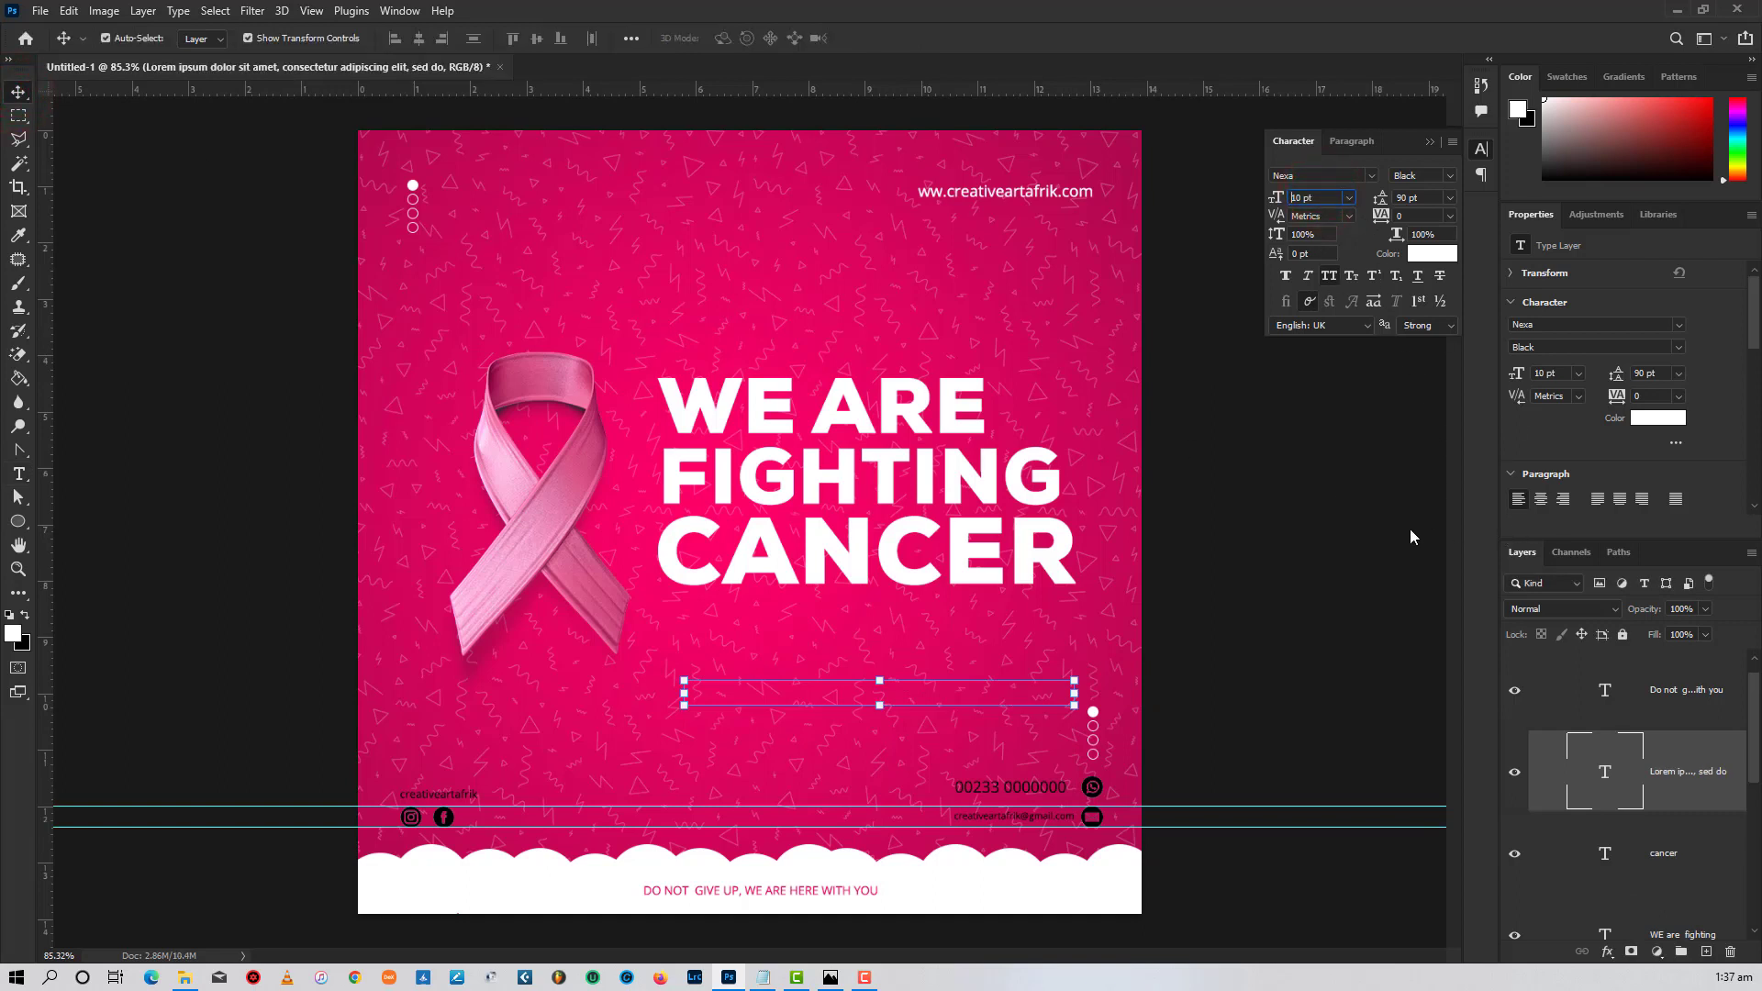
pyautogui.press('Return')
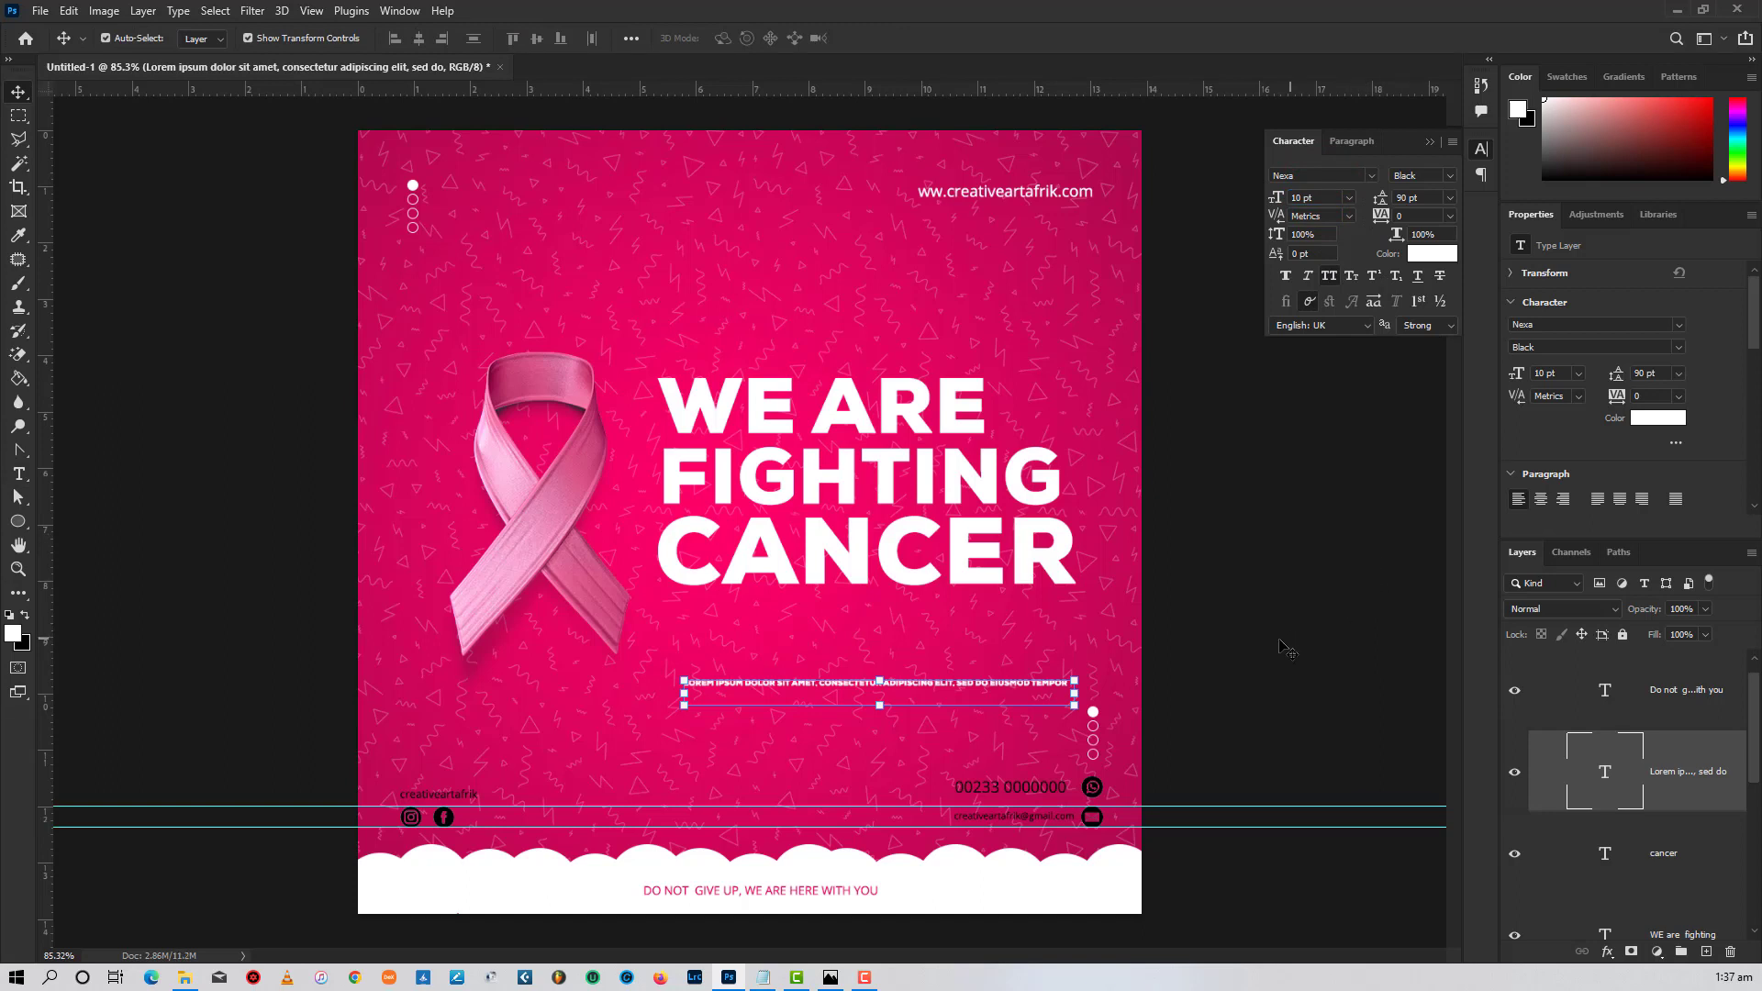
# - Move the Lorem ipsum line directly beneath the word CANCER and set it to 14 pt with the Book font style
pyautogui.click(1276, 641)
pyautogui.moveTo(819, 677); pyautogui.dragTo(815, 610)
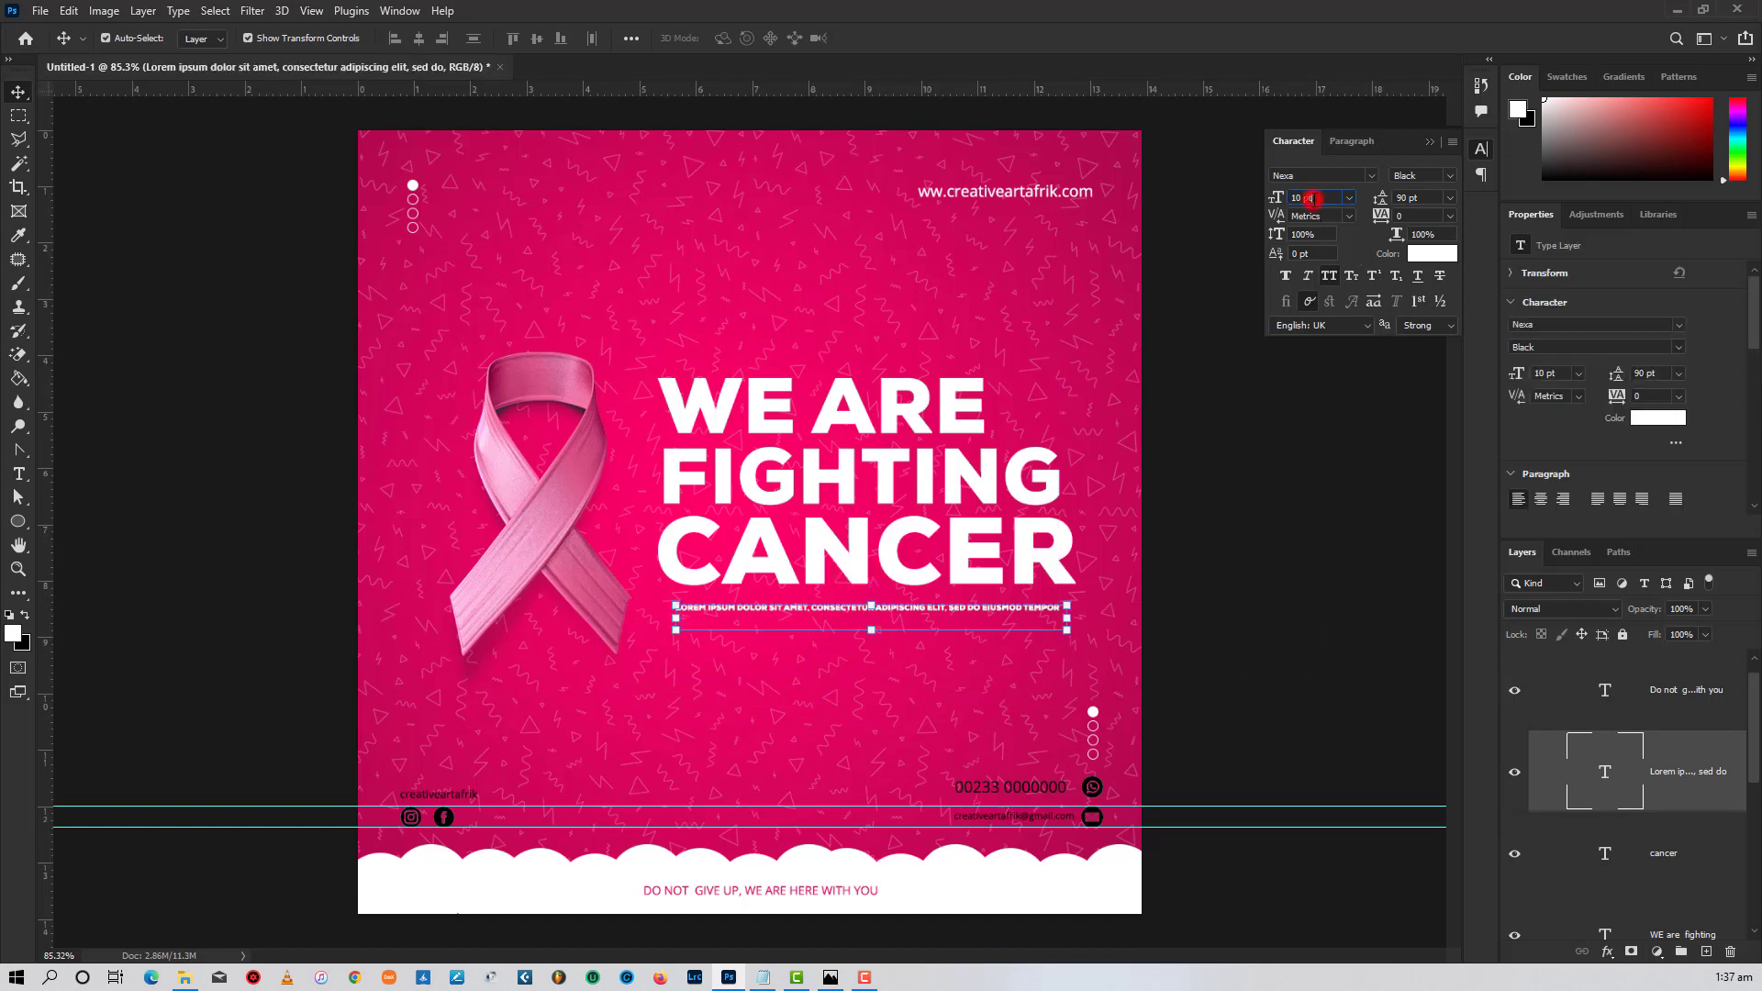
pyautogui.press('Up')
pyautogui.click(1449, 175)
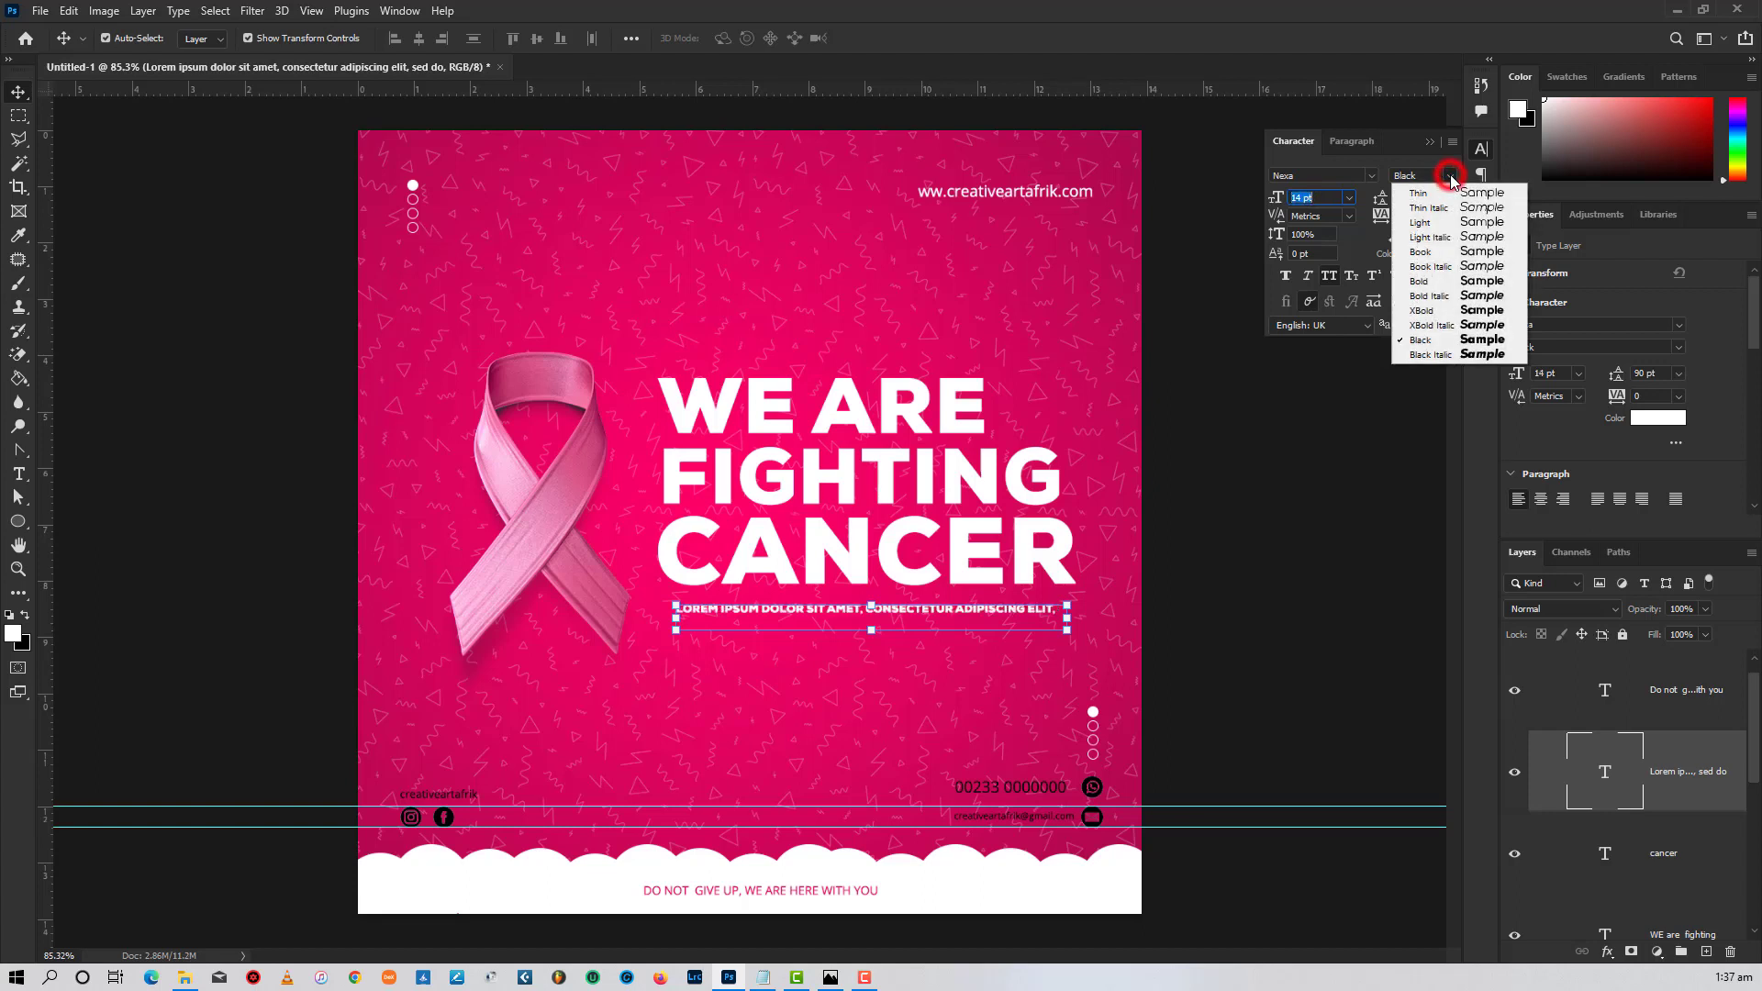
pyautogui.click(1438, 254)
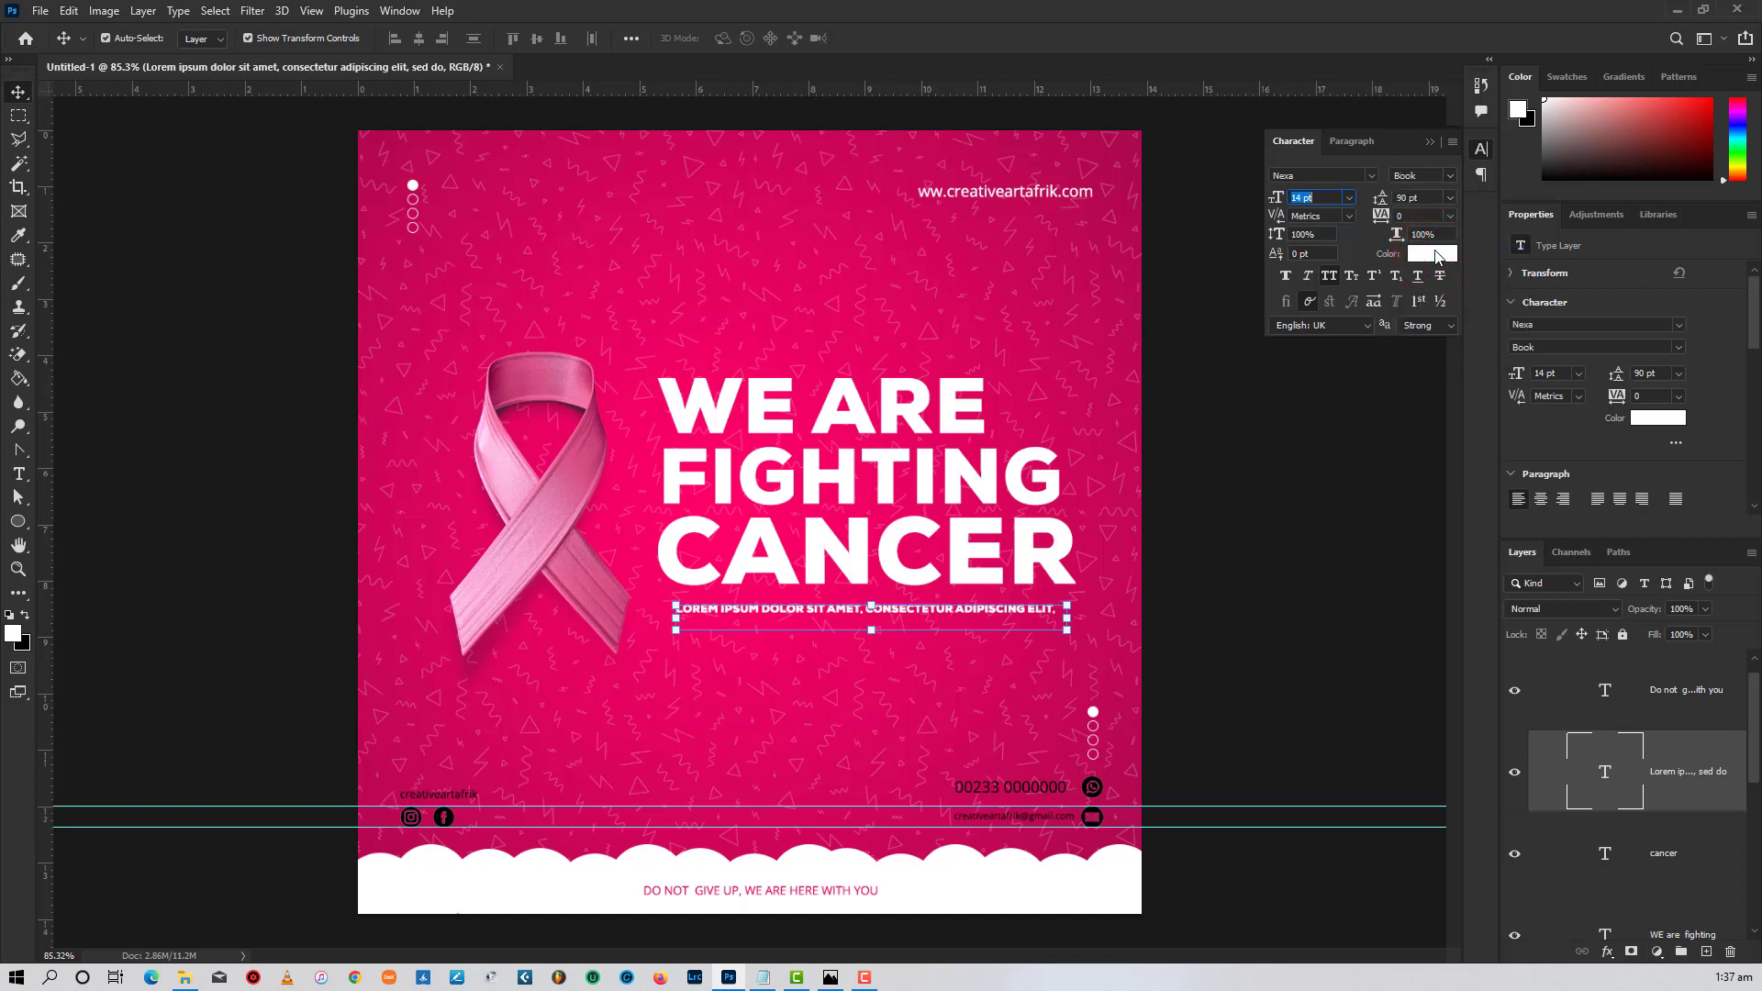
pyautogui.click(1235, 661)
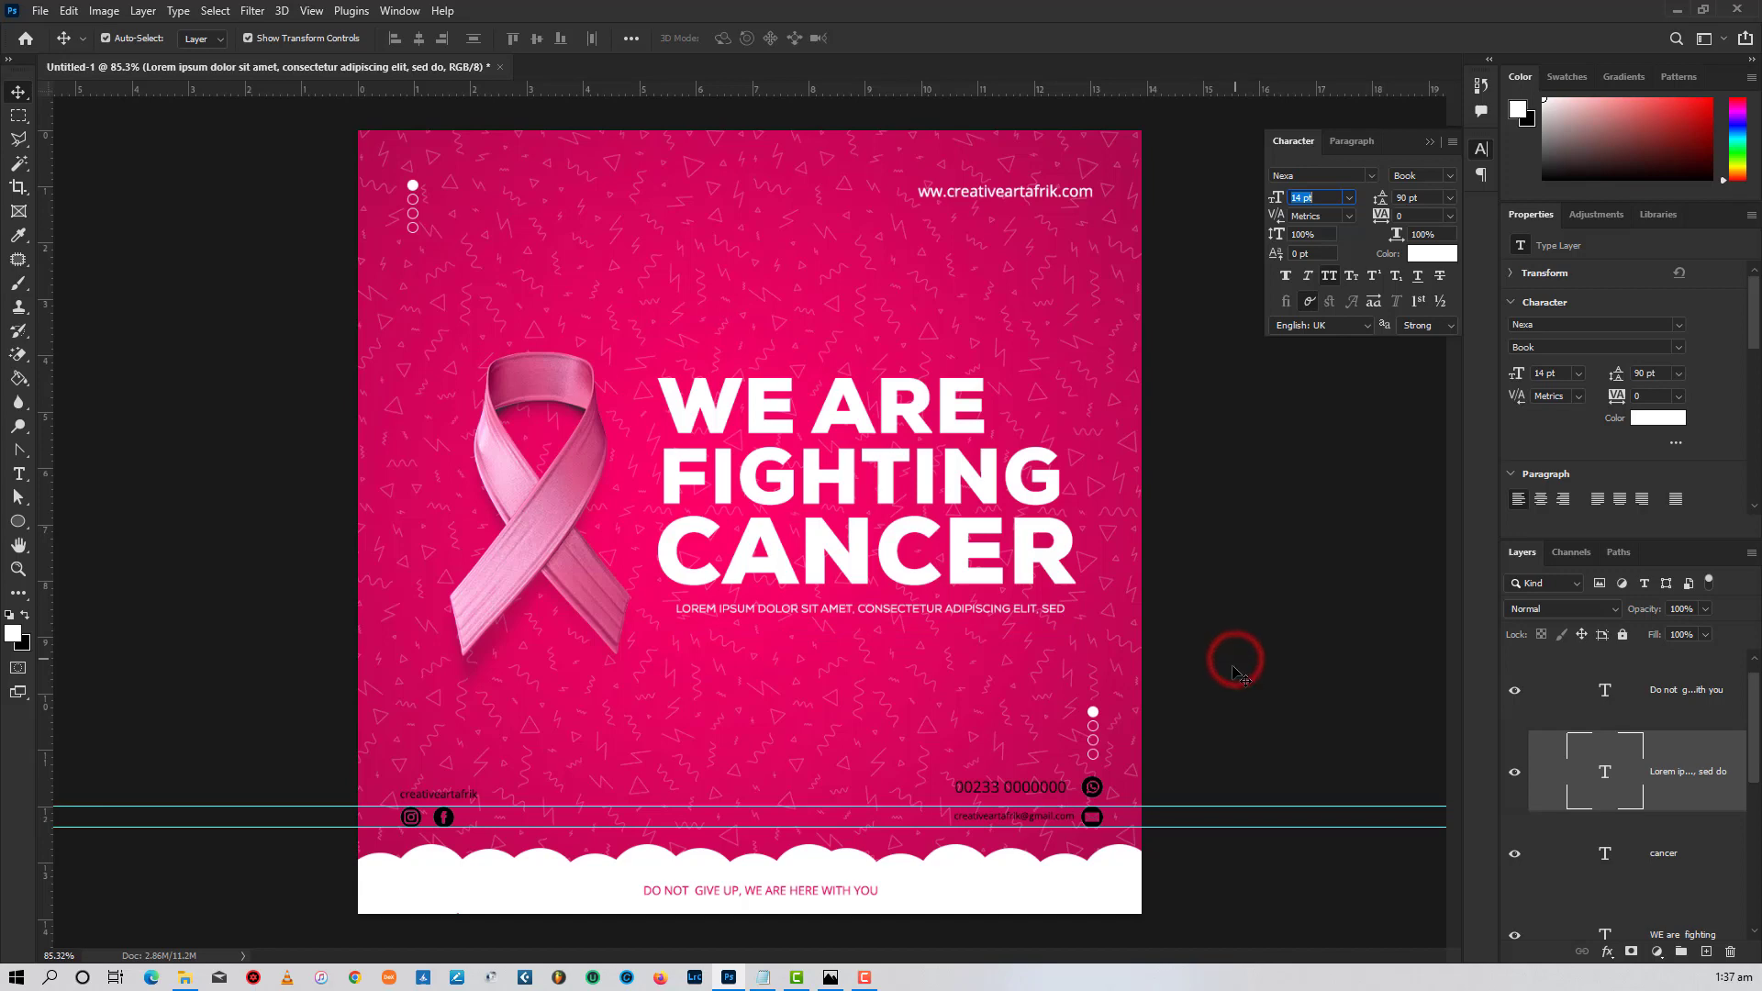
# - Group the tagline, placeholder text, heading and ribbon layers into a group named Main
pyautogui.scroll(-1, 1228, 654)
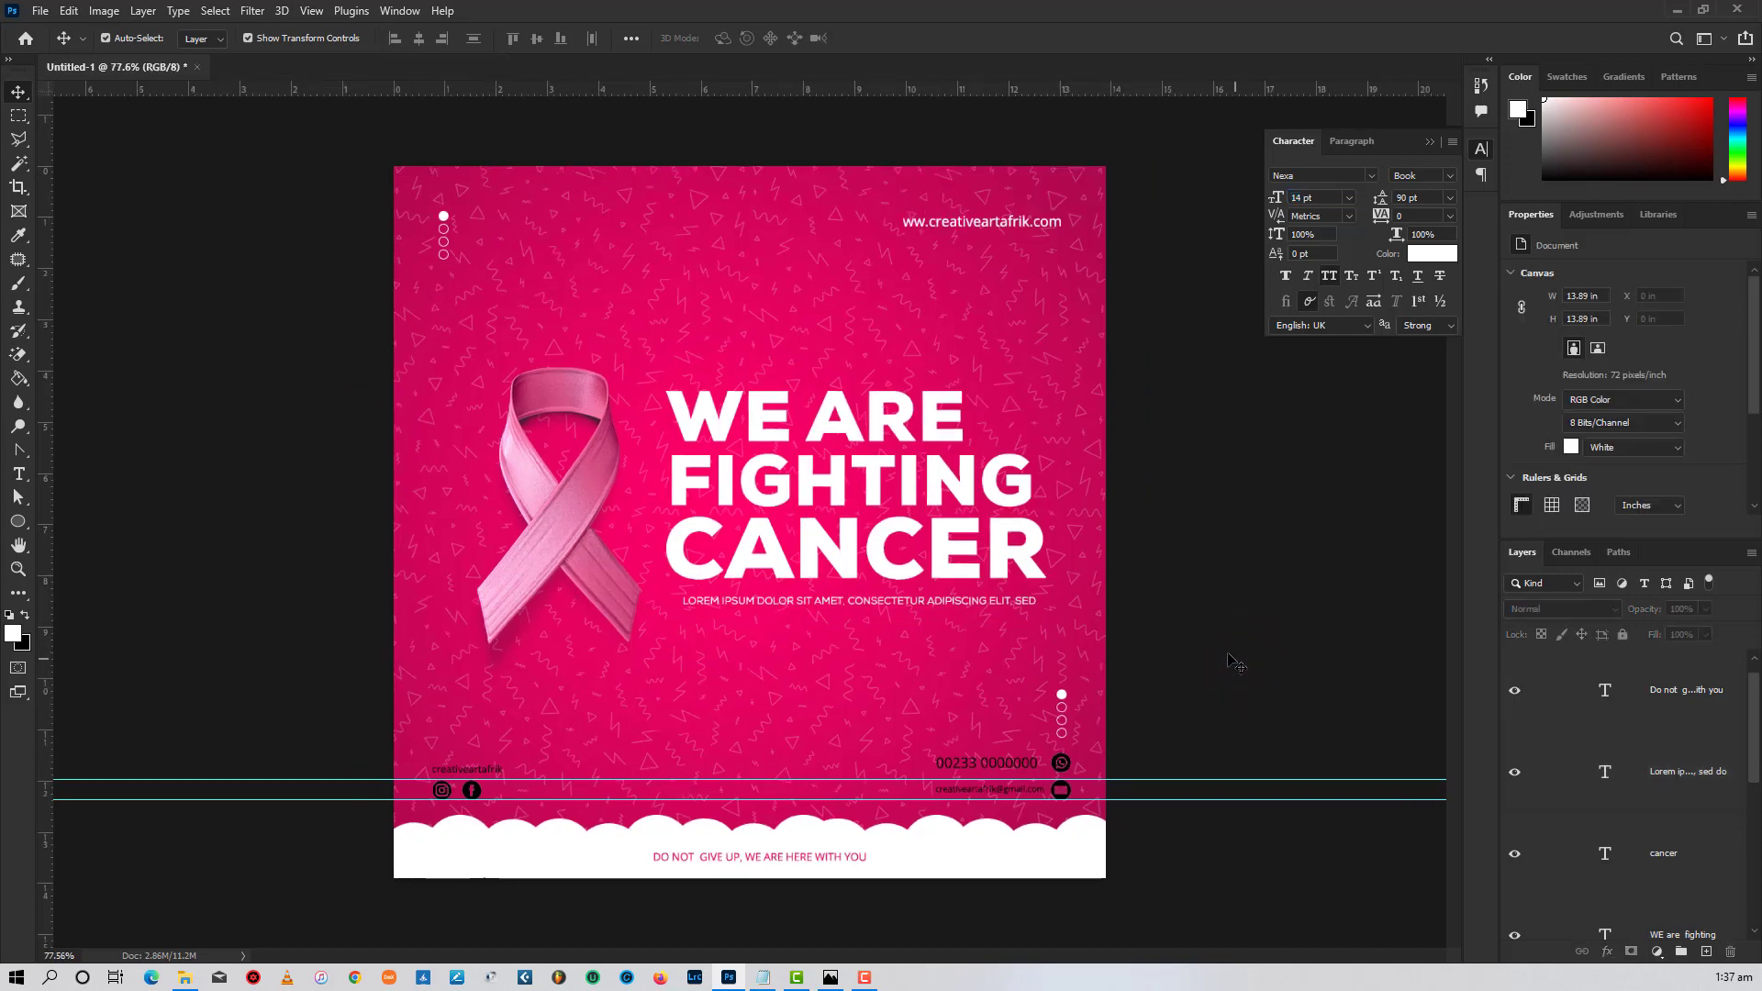
pyautogui.scroll(-1, 1236, 662)
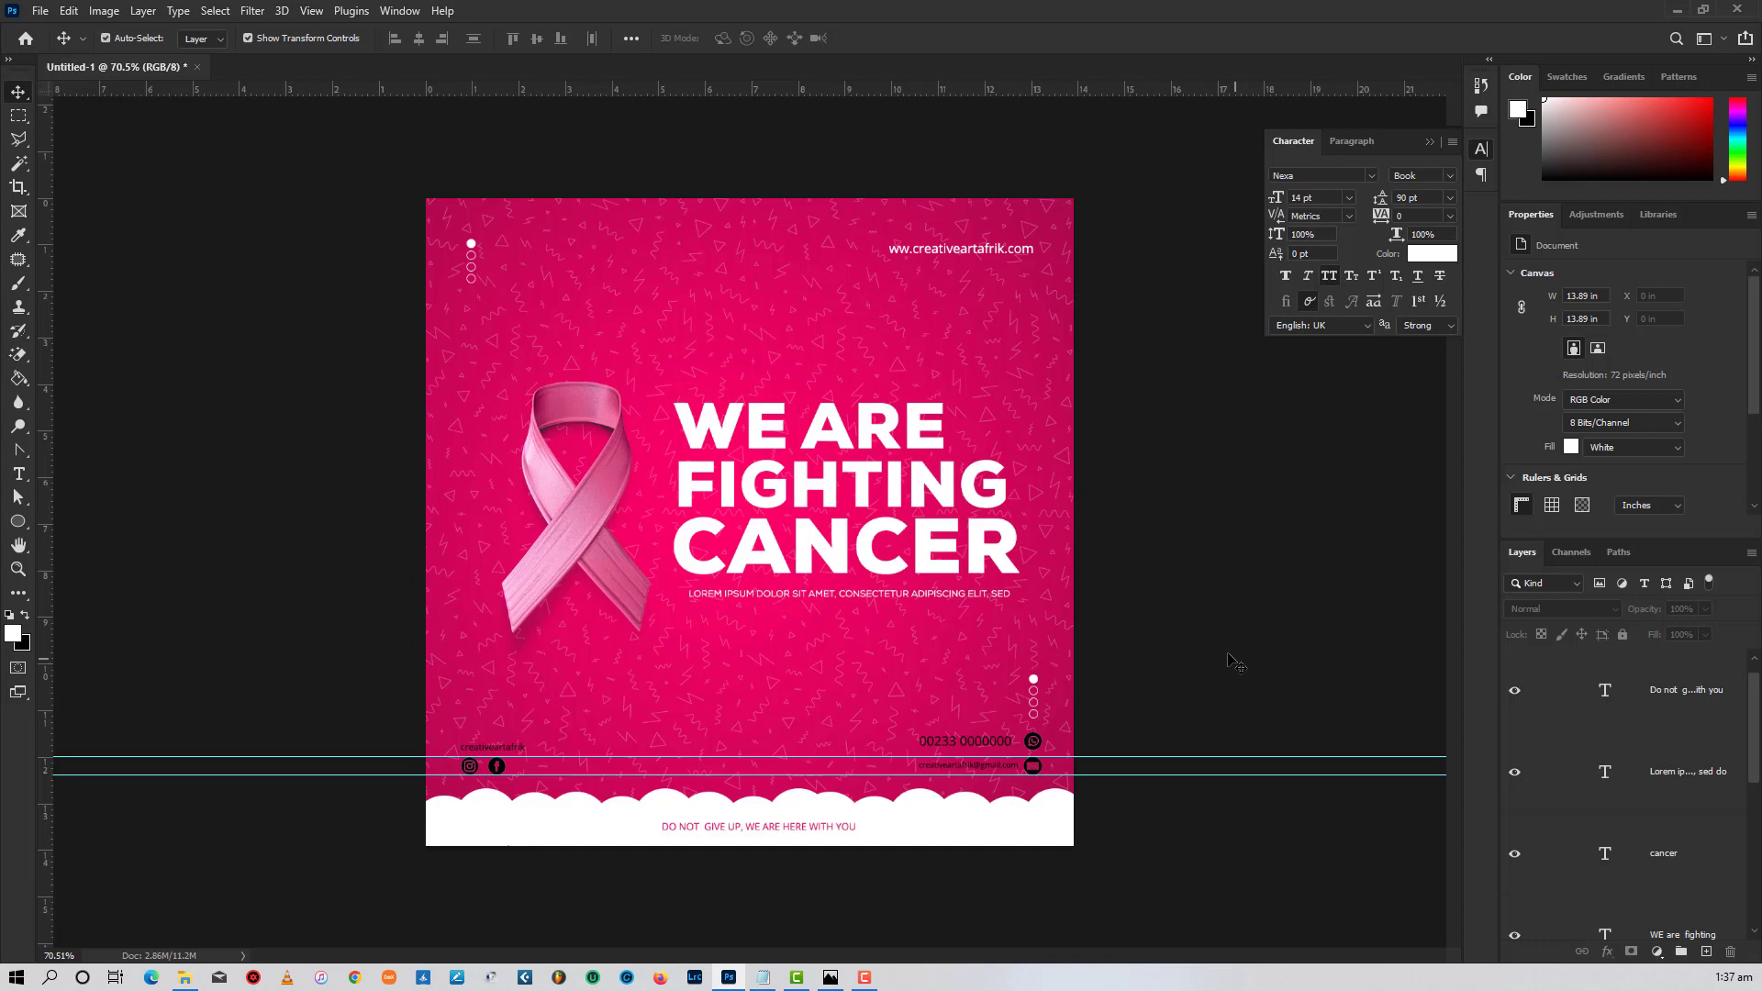
pyautogui.click(1164, 728)
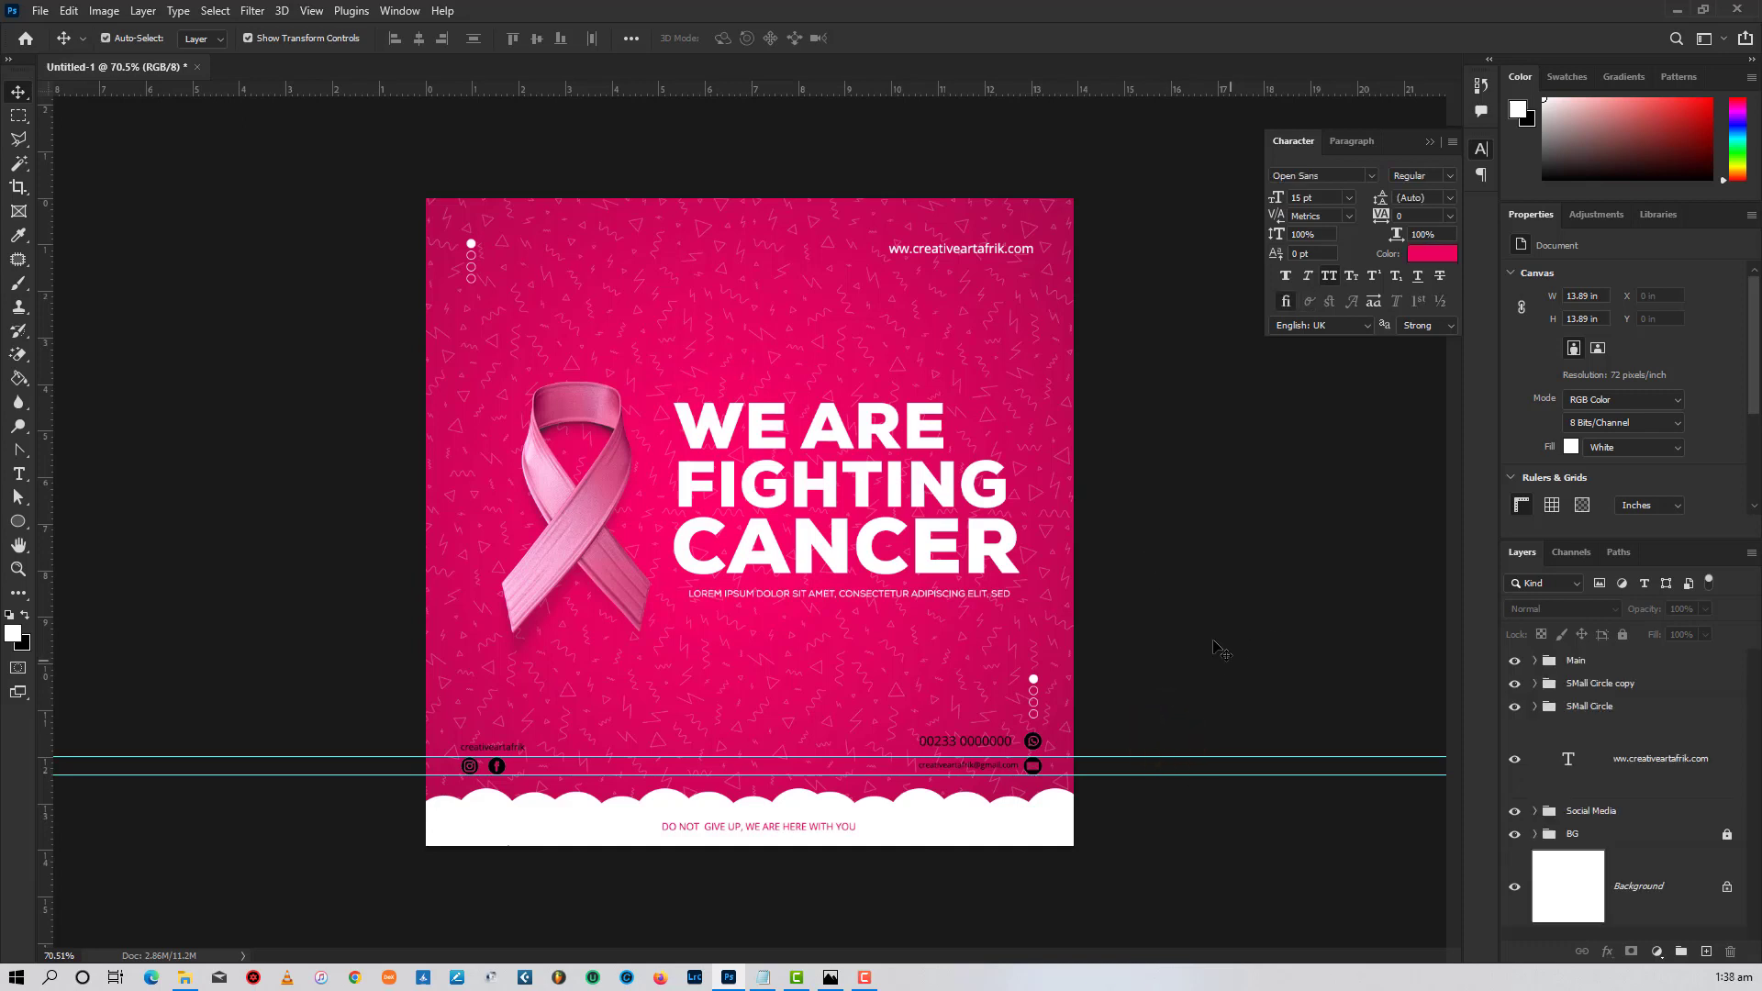
# - Remove both horizontal guides from the canvas
pyautogui.click(1202, 634)
pyautogui.moveTo(1227, 757); pyautogui.dragTo(1026, 22)
pyautogui.click(1131, 773)
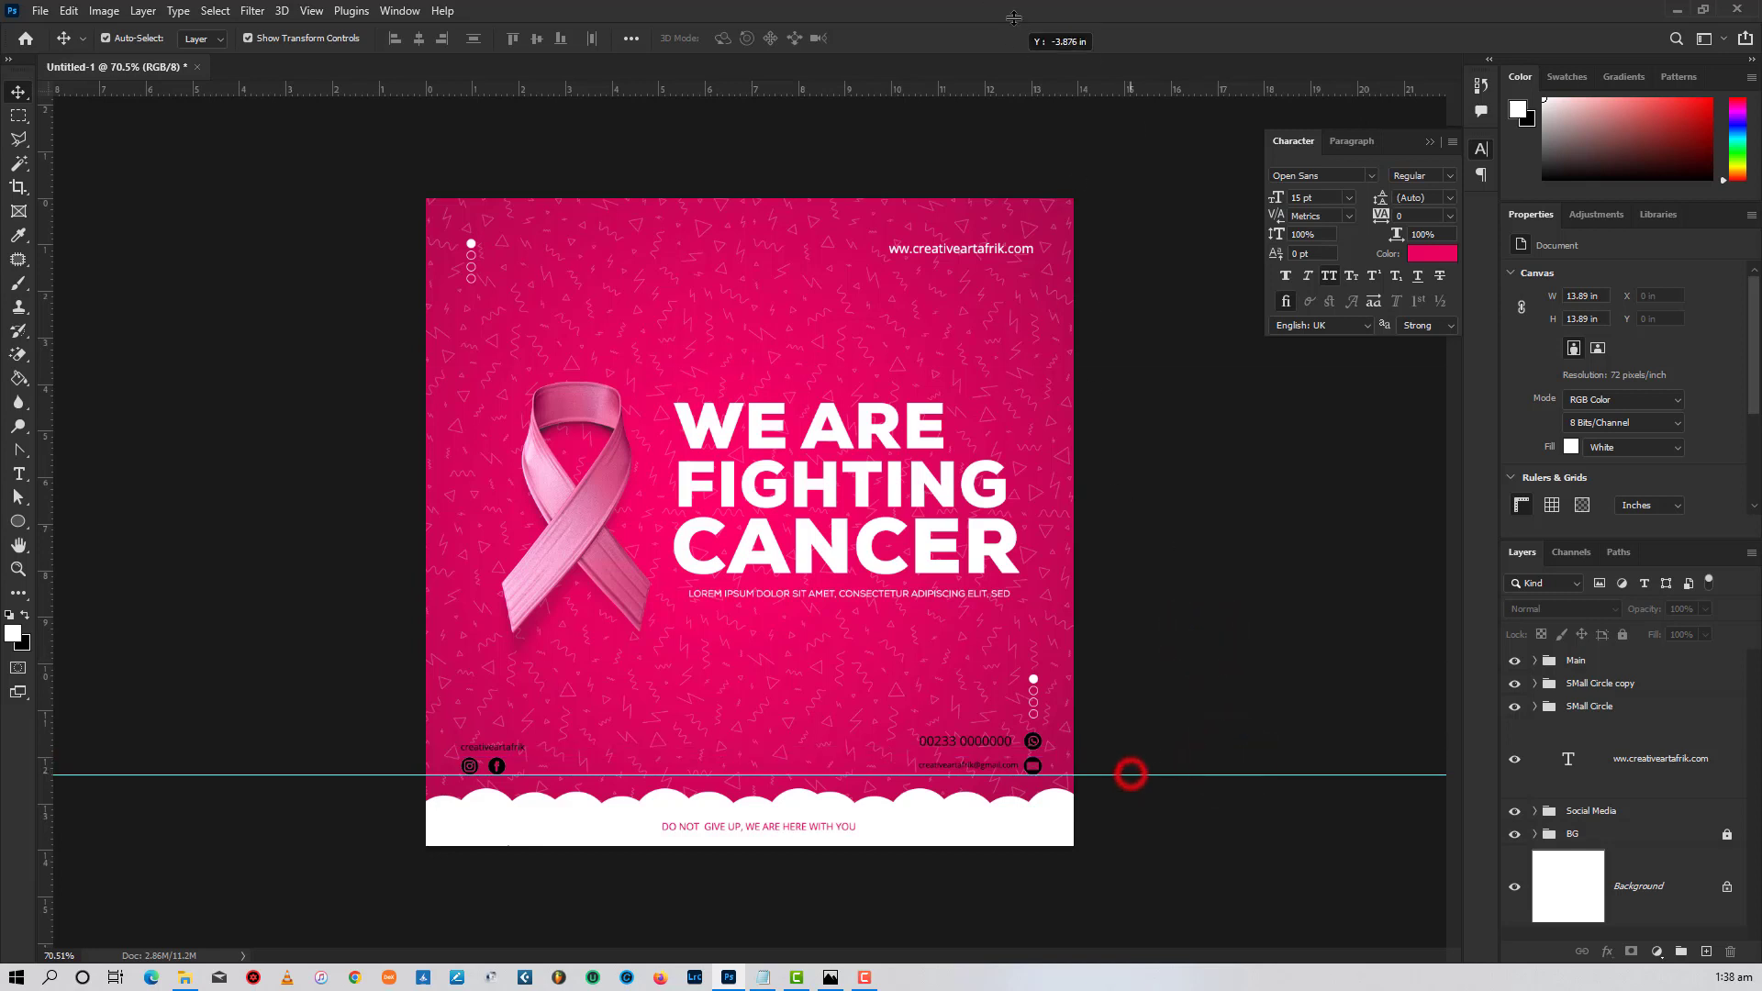
pyautogui.click(1137, 629)
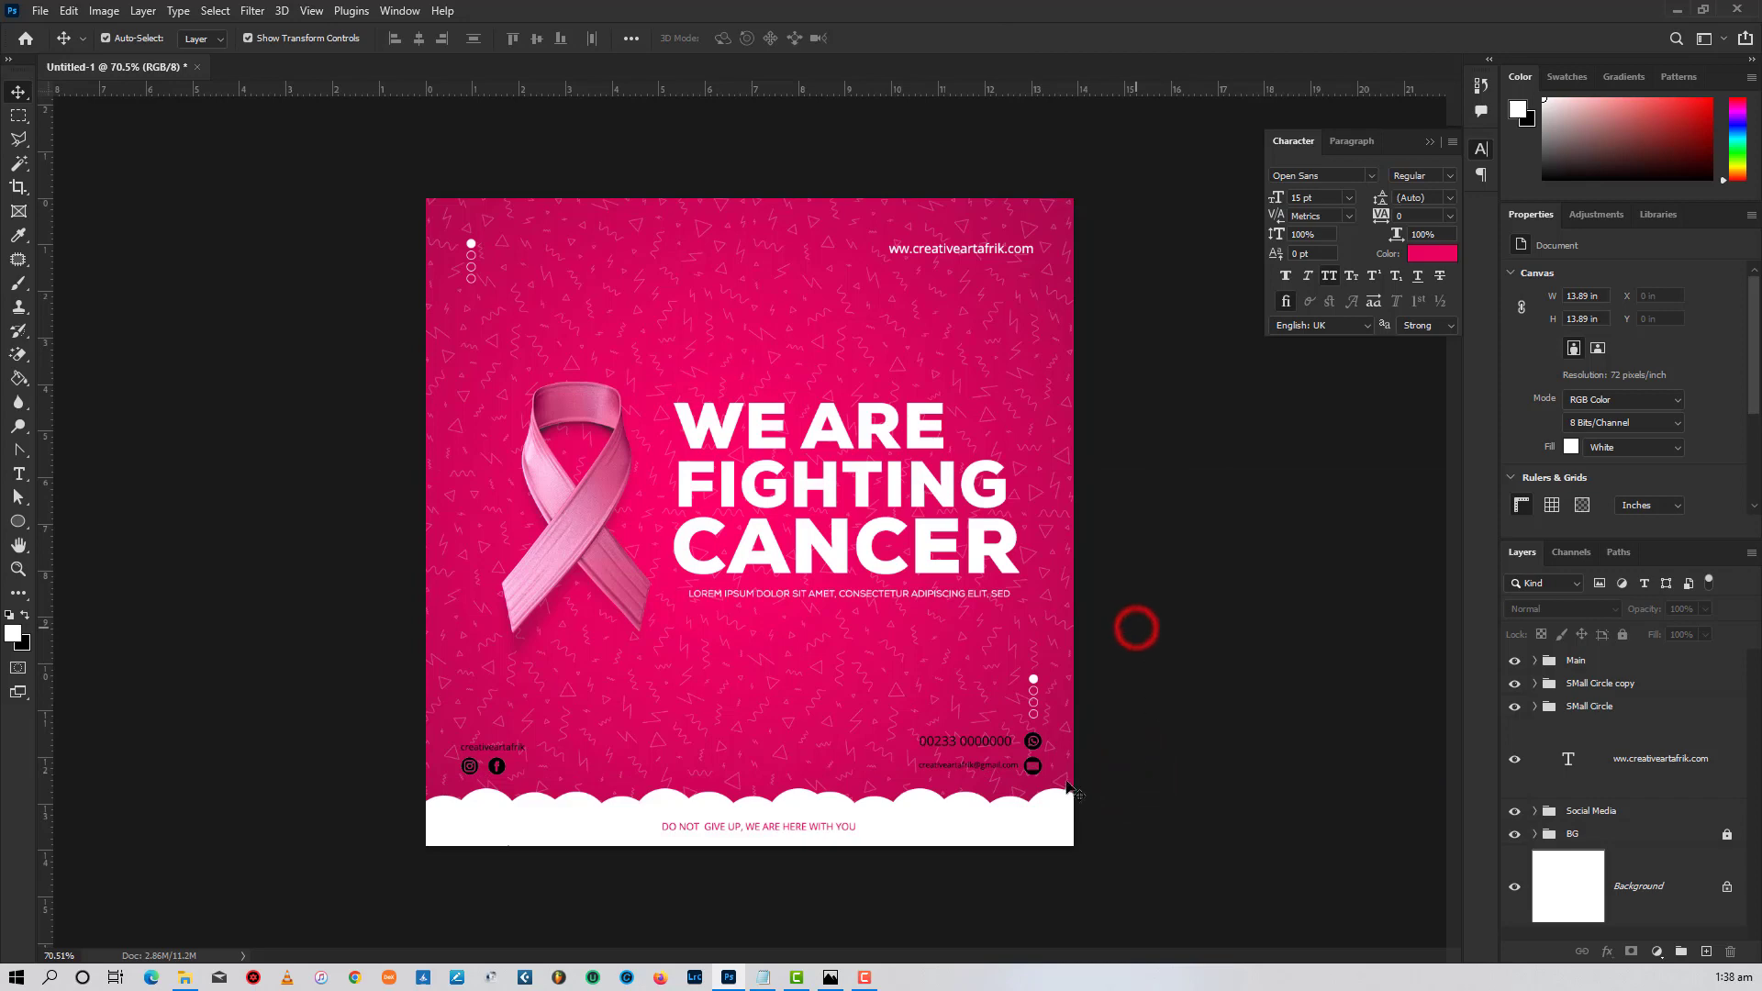
# - Apply a white Color Overlay layer style to the Facebook icon beside the Instagram icon
pyautogui.click(1131, 751)
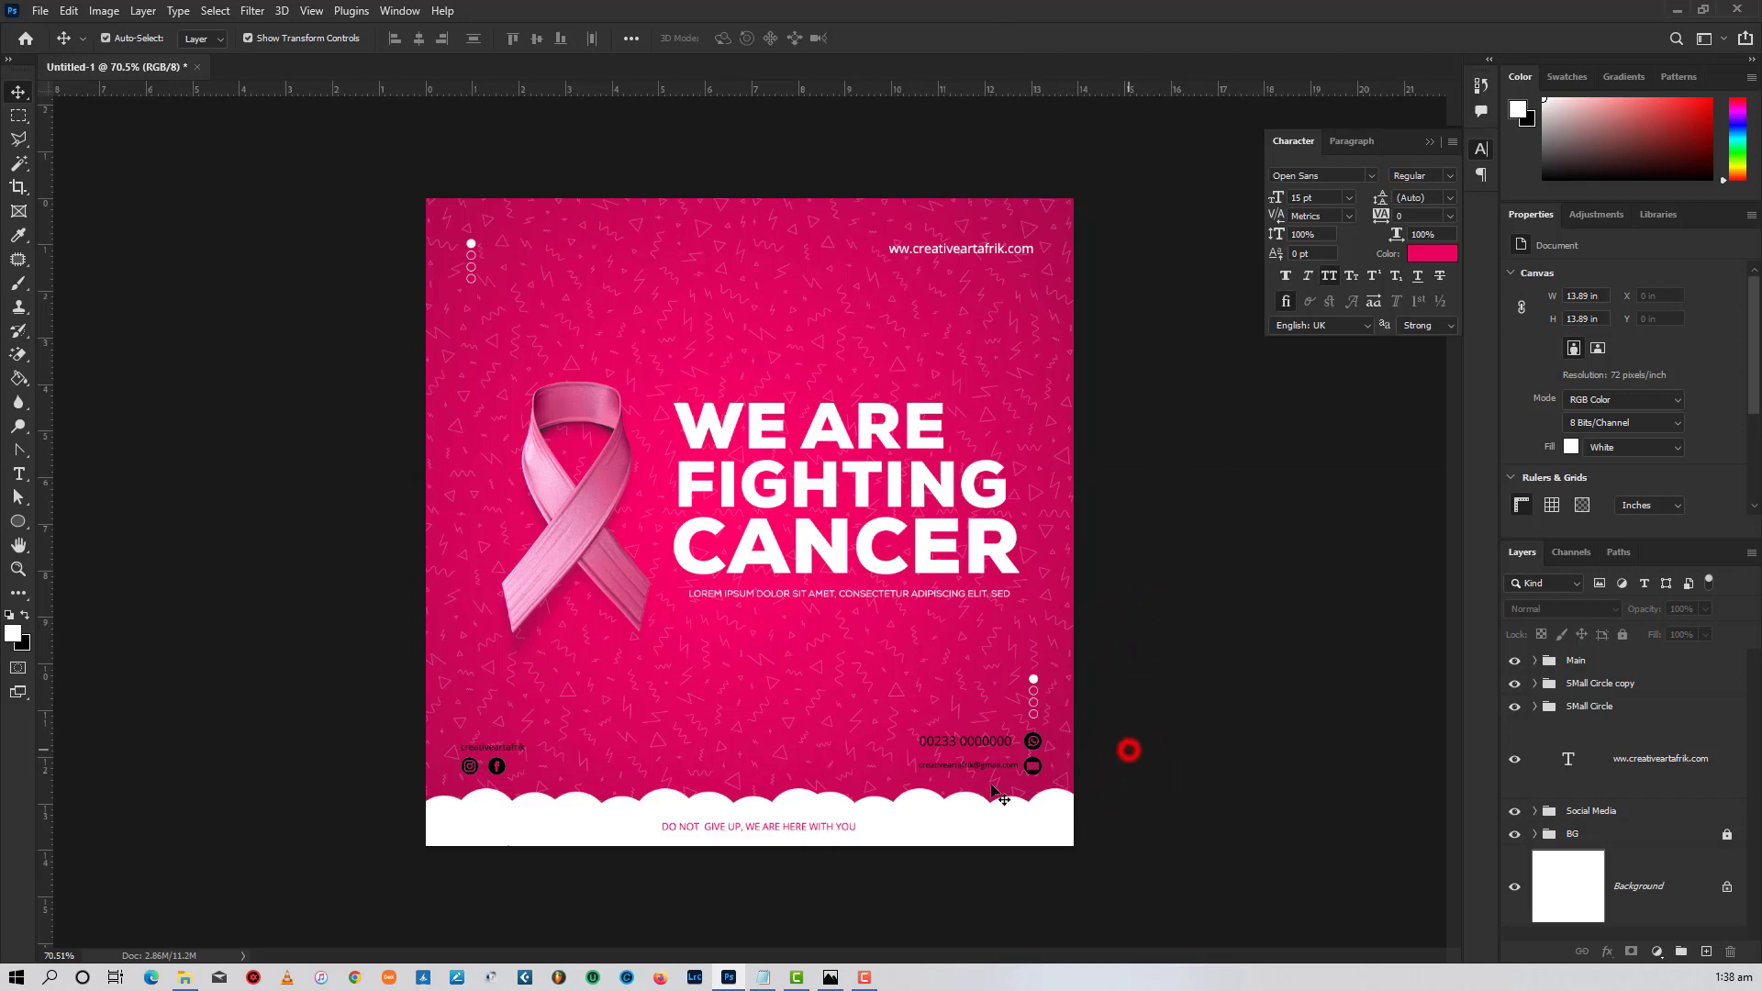
pyautogui.scroll(3, 821, 742)
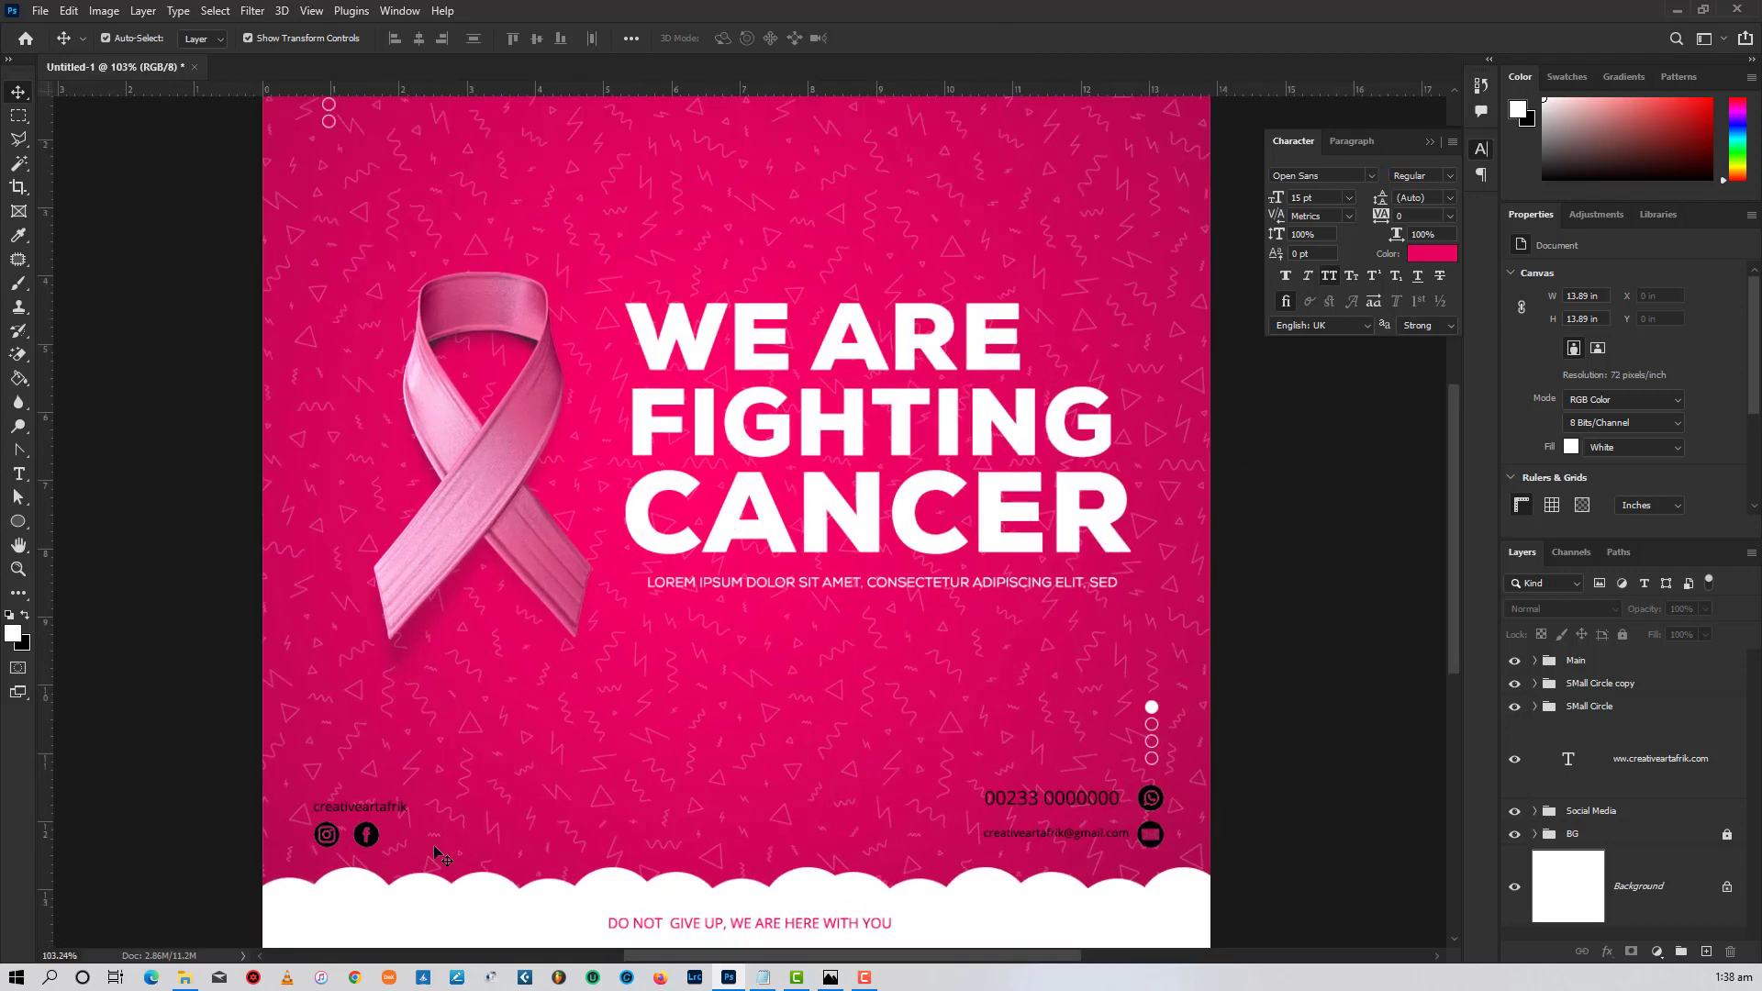
pyautogui.click(367, 837)
pyautogui.rightClick(1682, 906)
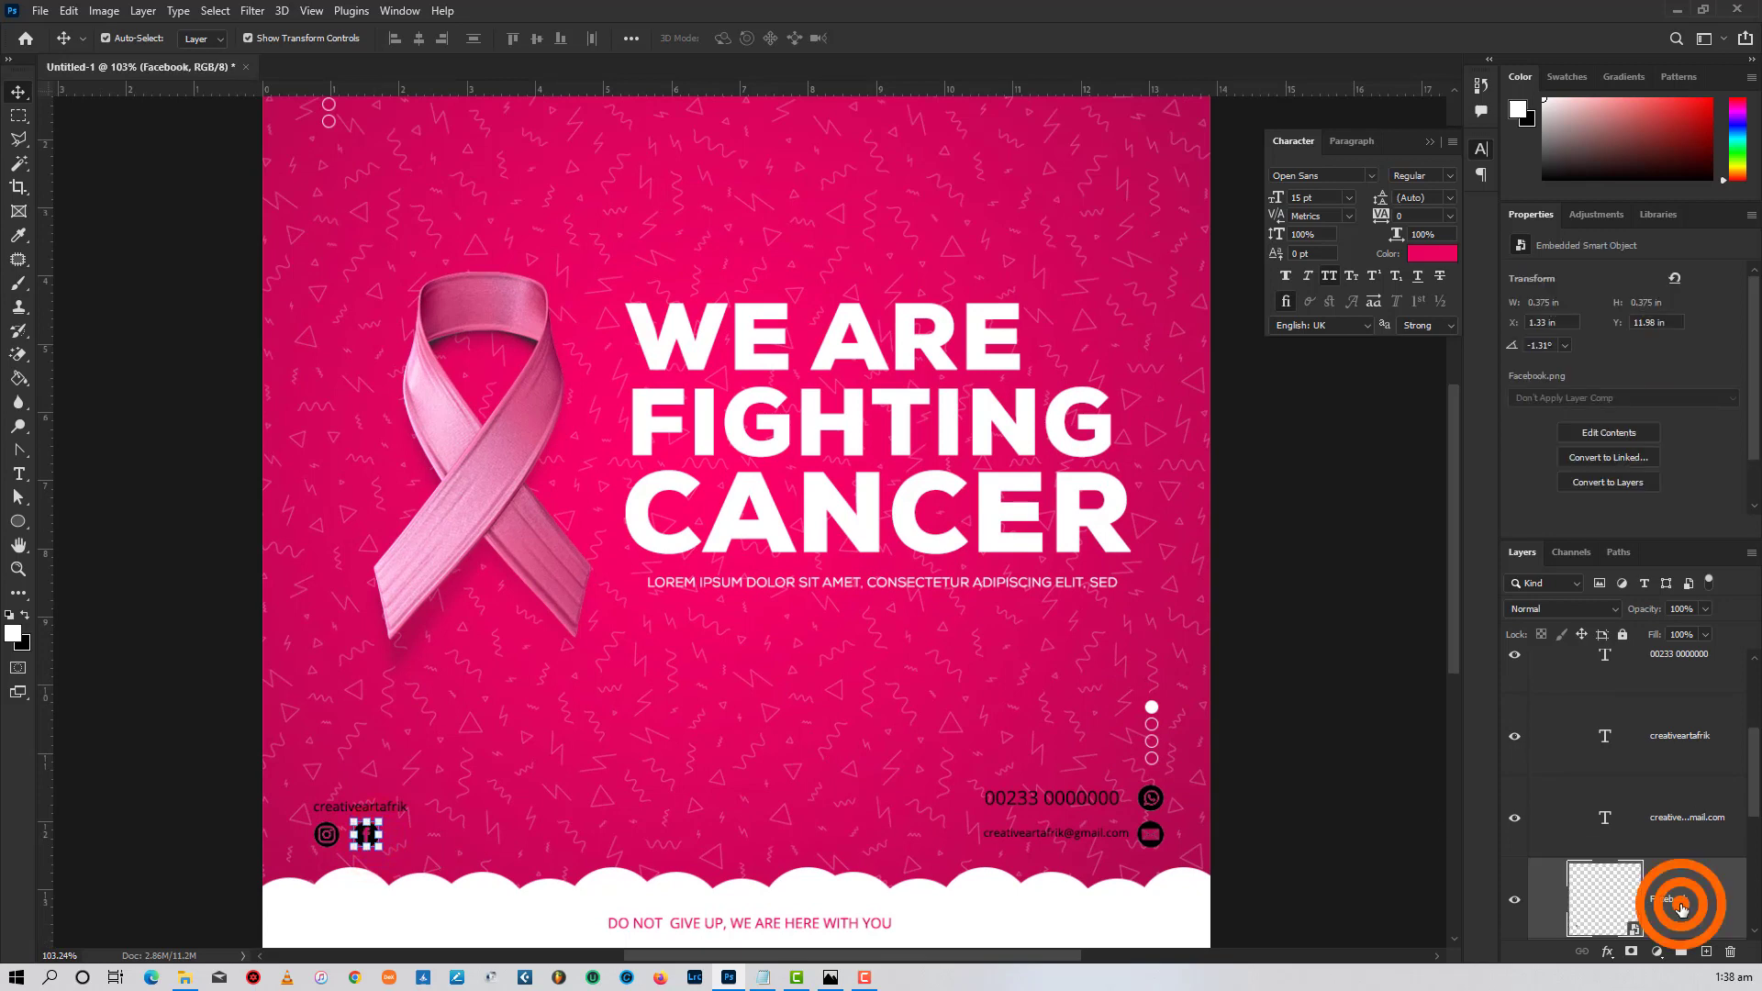
pyautogui.click(1571, 93)
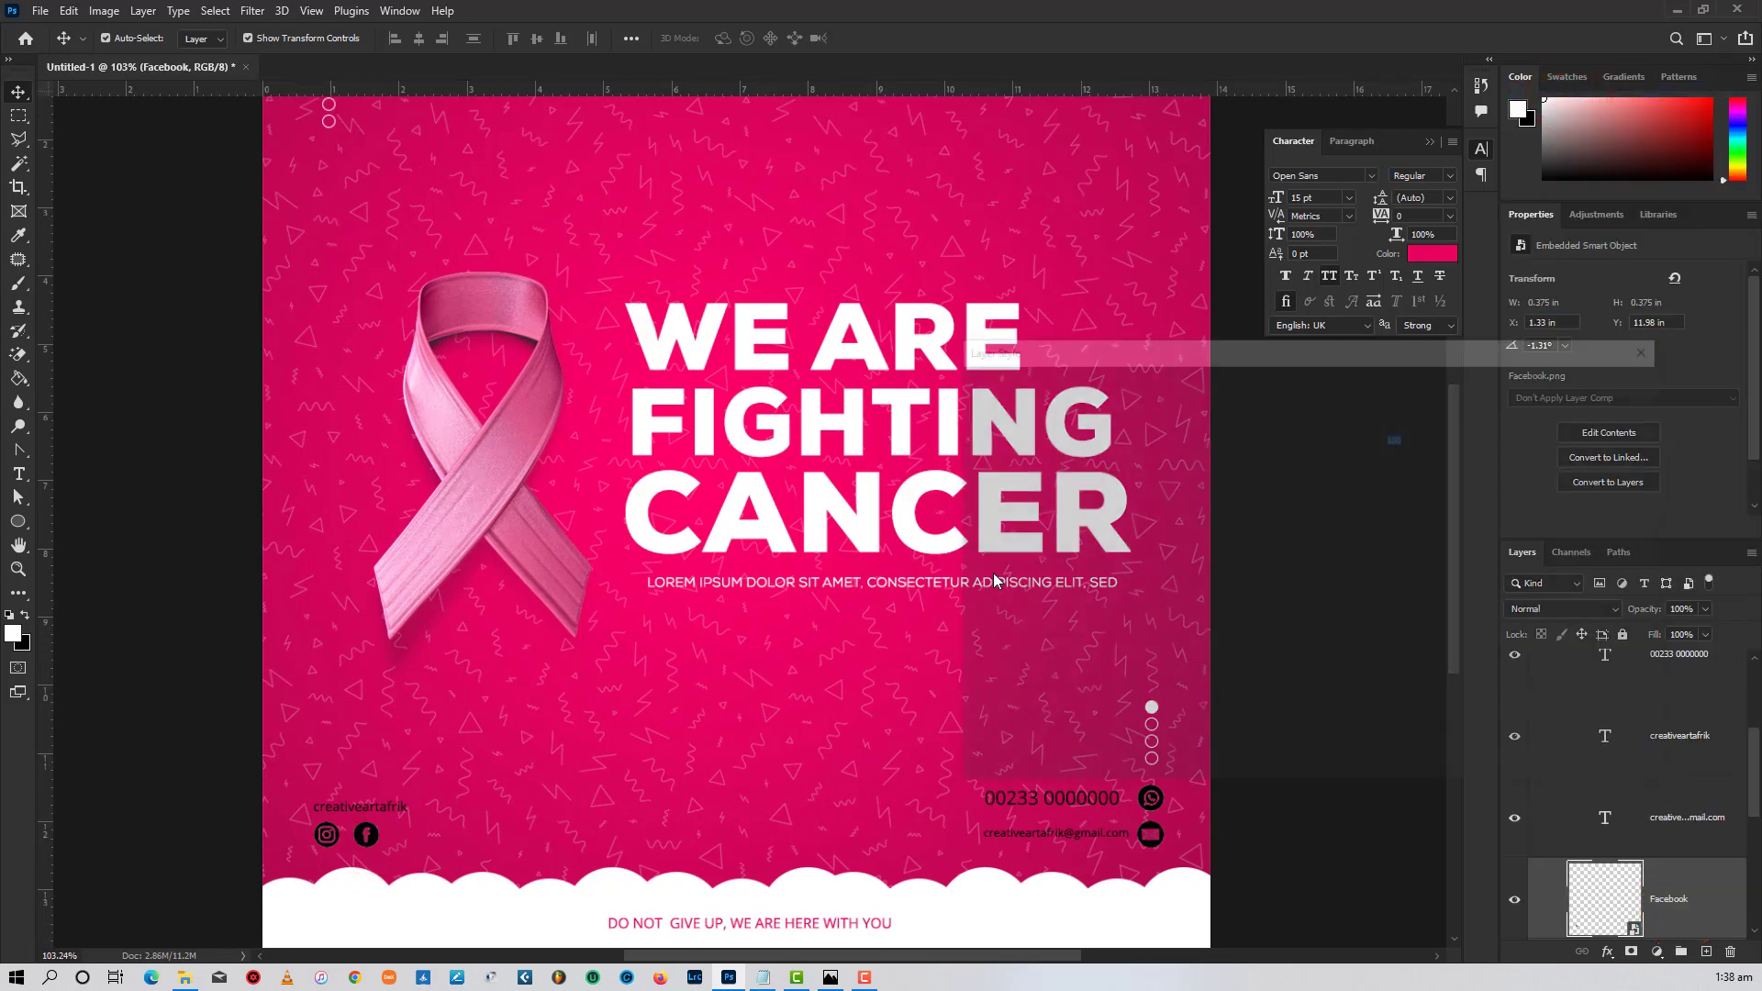
pyautogui.click(991, 602)
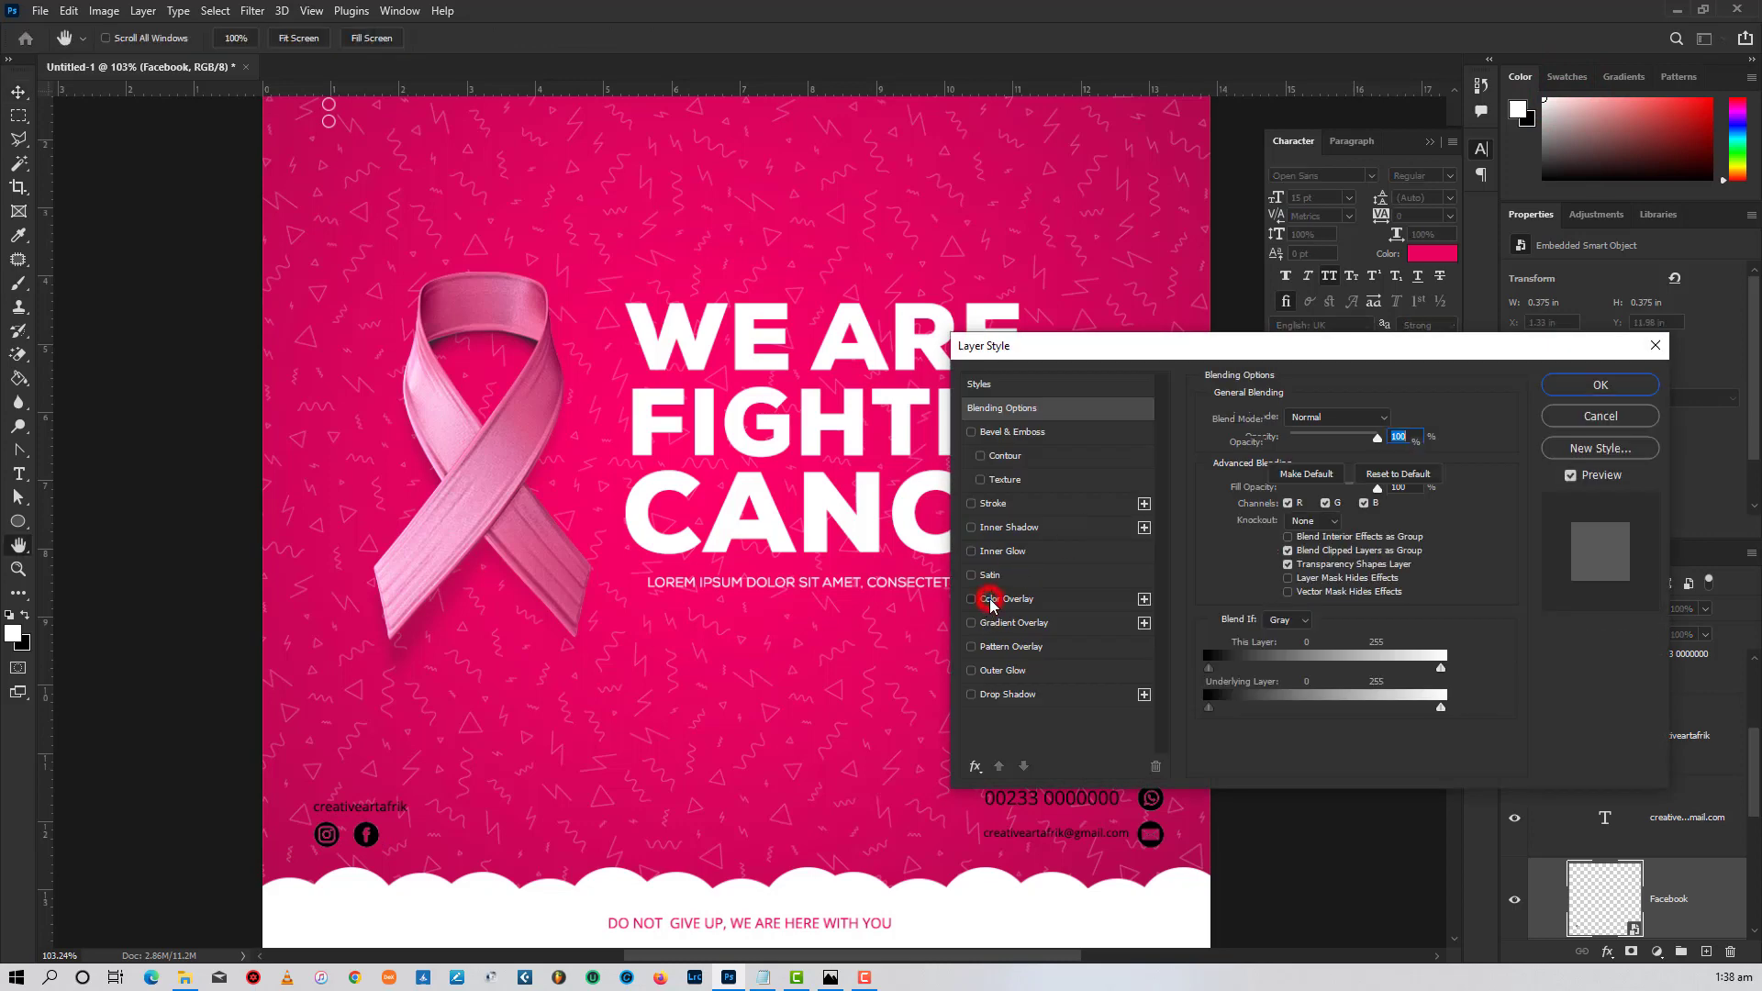
pyautogui.click(1576, 385)
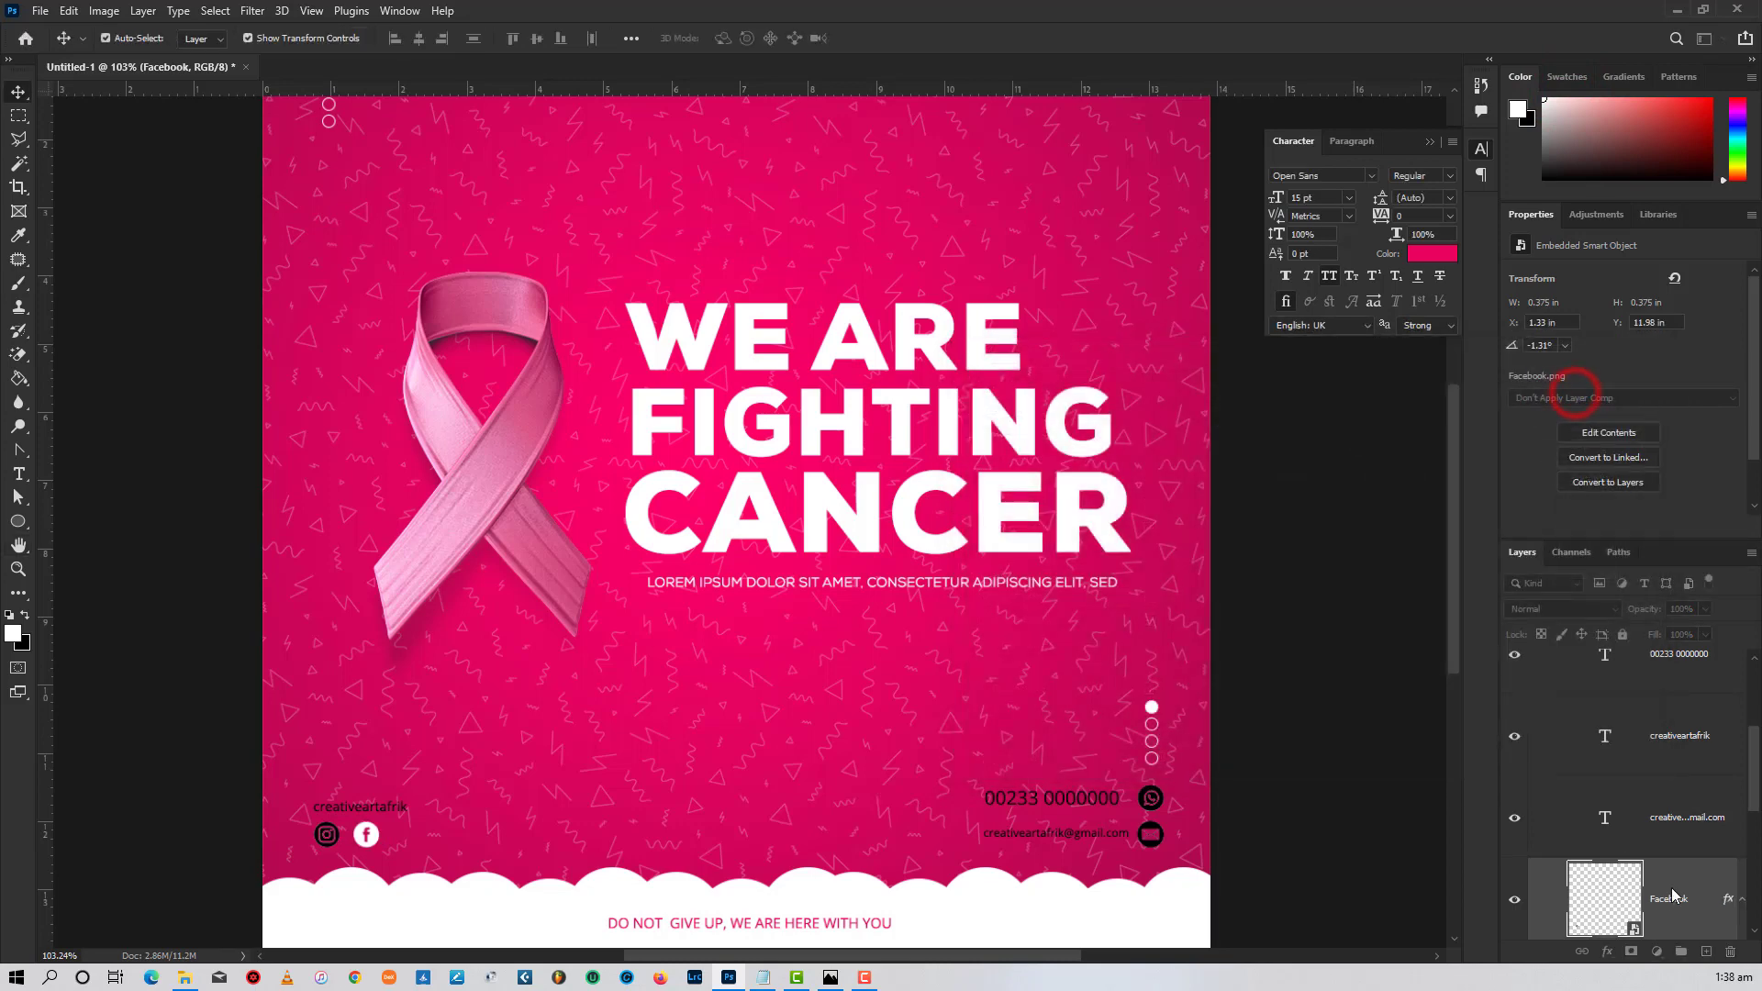
# - Copy the Facebook icon's layer style and paste it onto the Instagram icon layer
pyautogui.rightClick(1672, 898)
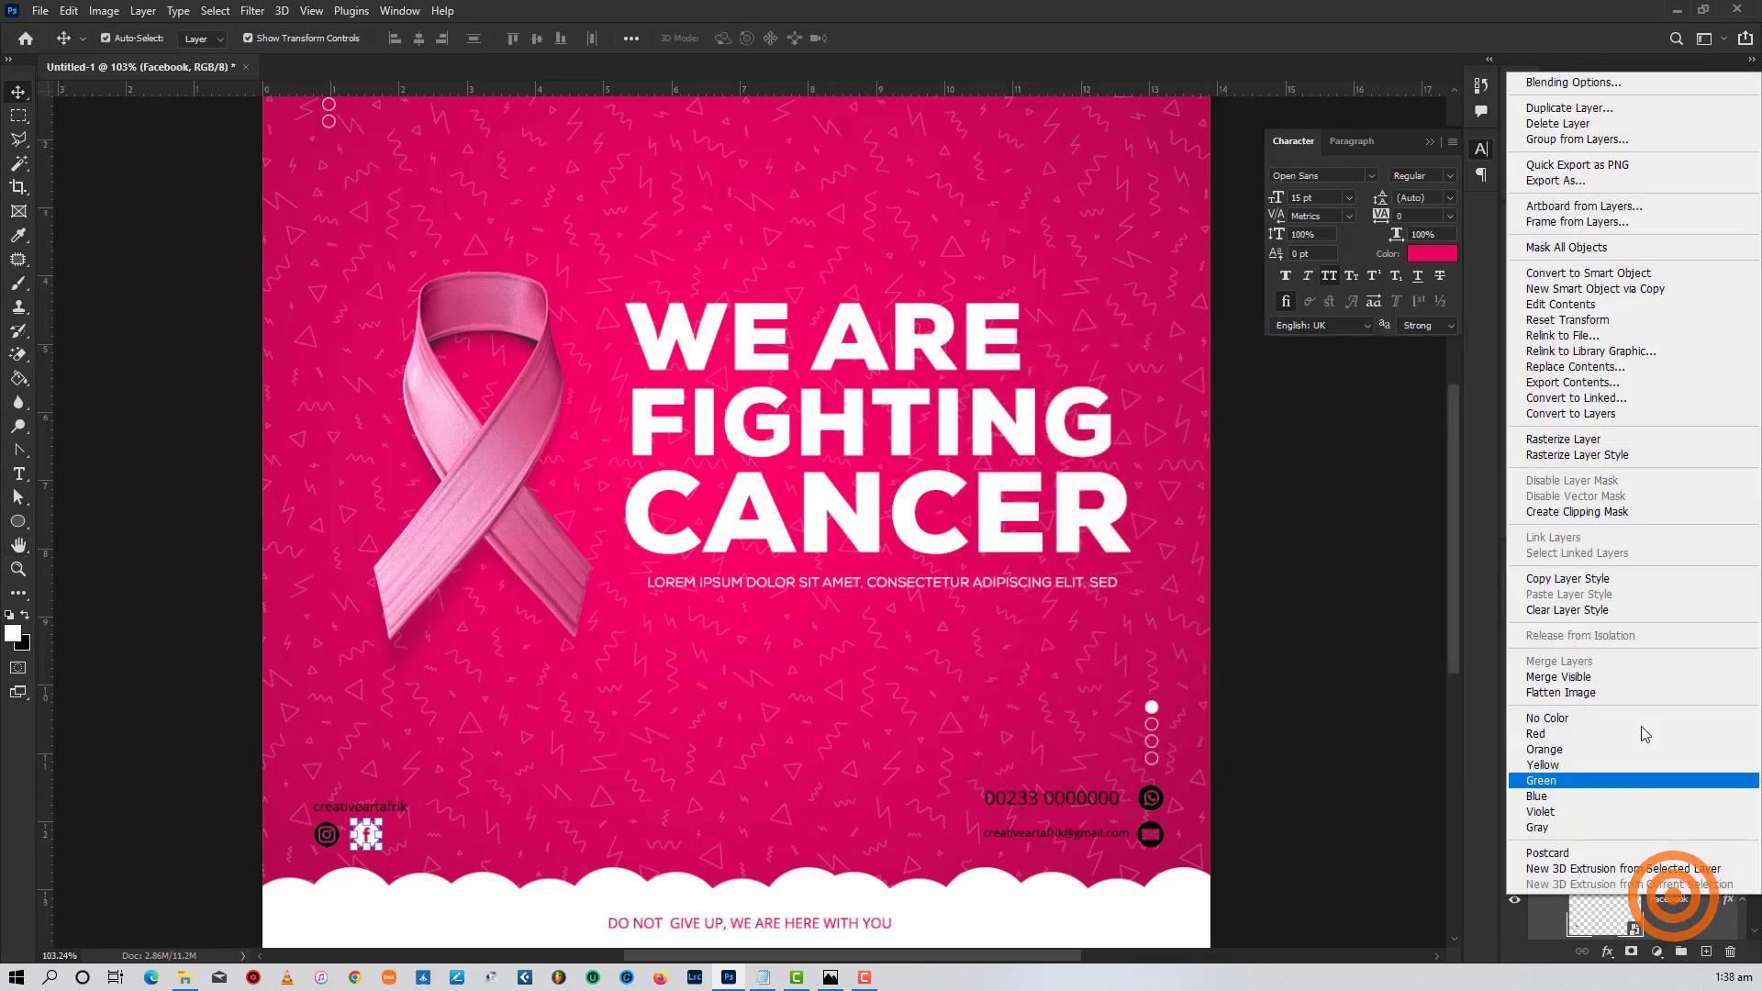
pyautogui.click(1566, 579)
pyautogui.click(1388, 681)
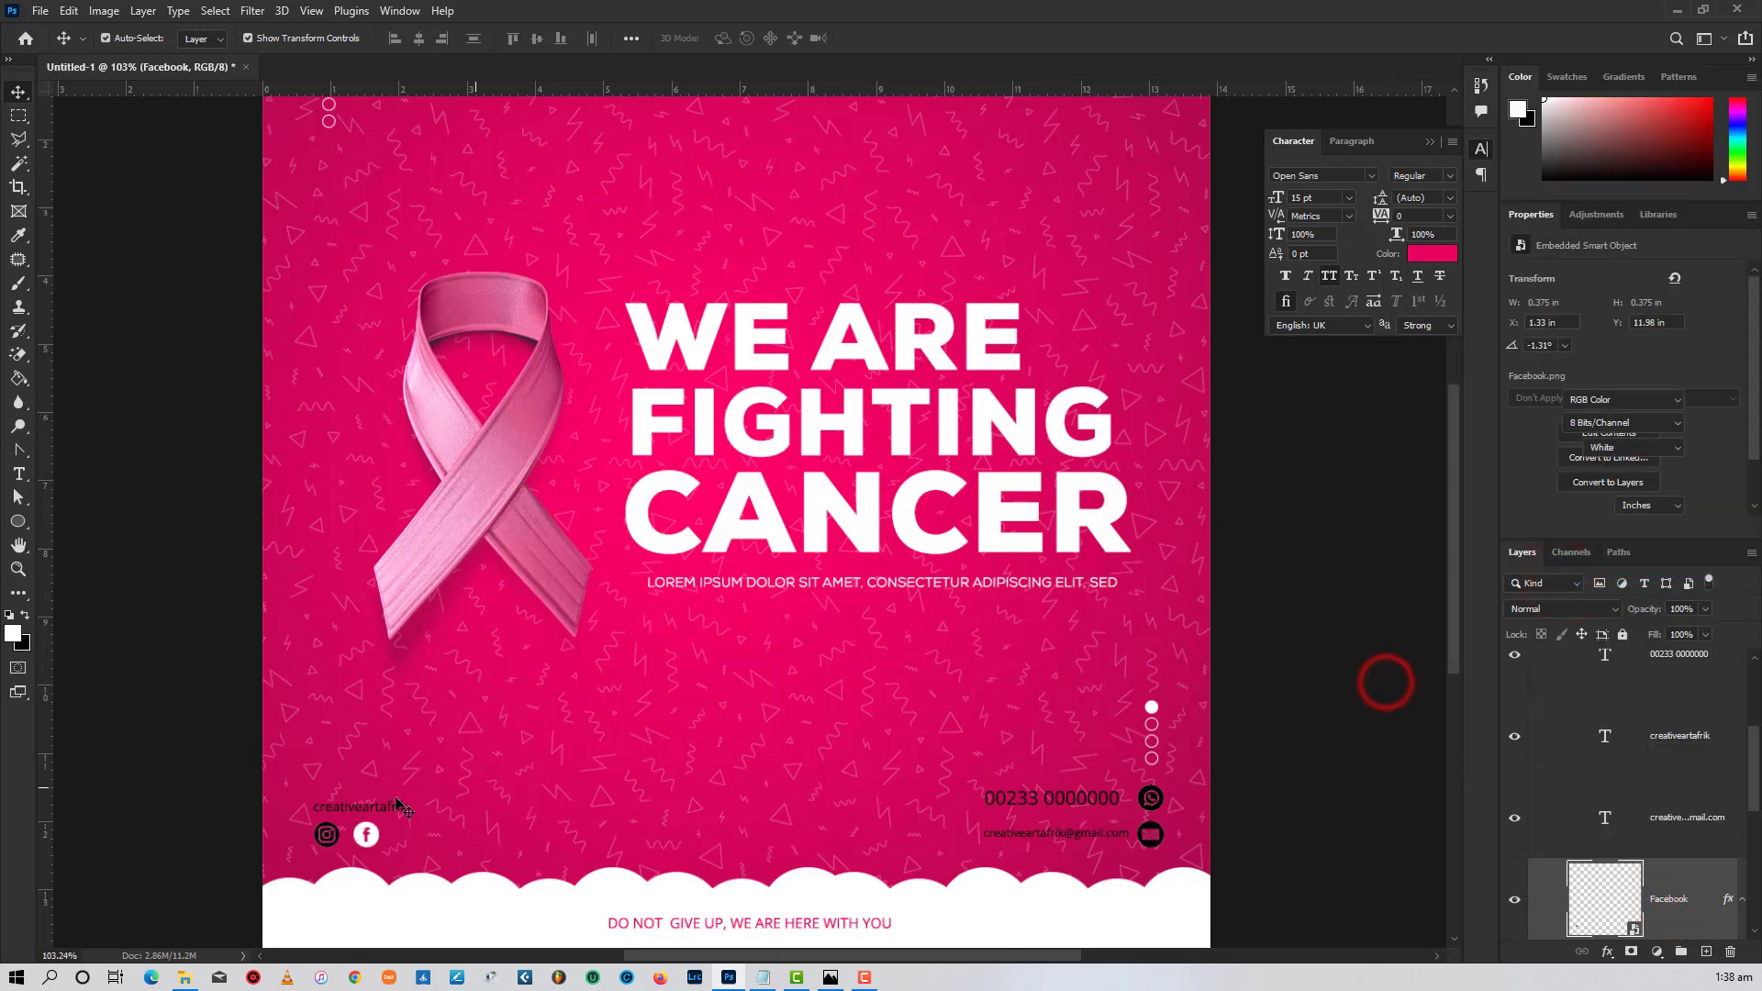
pyautogui.click(335, 836)
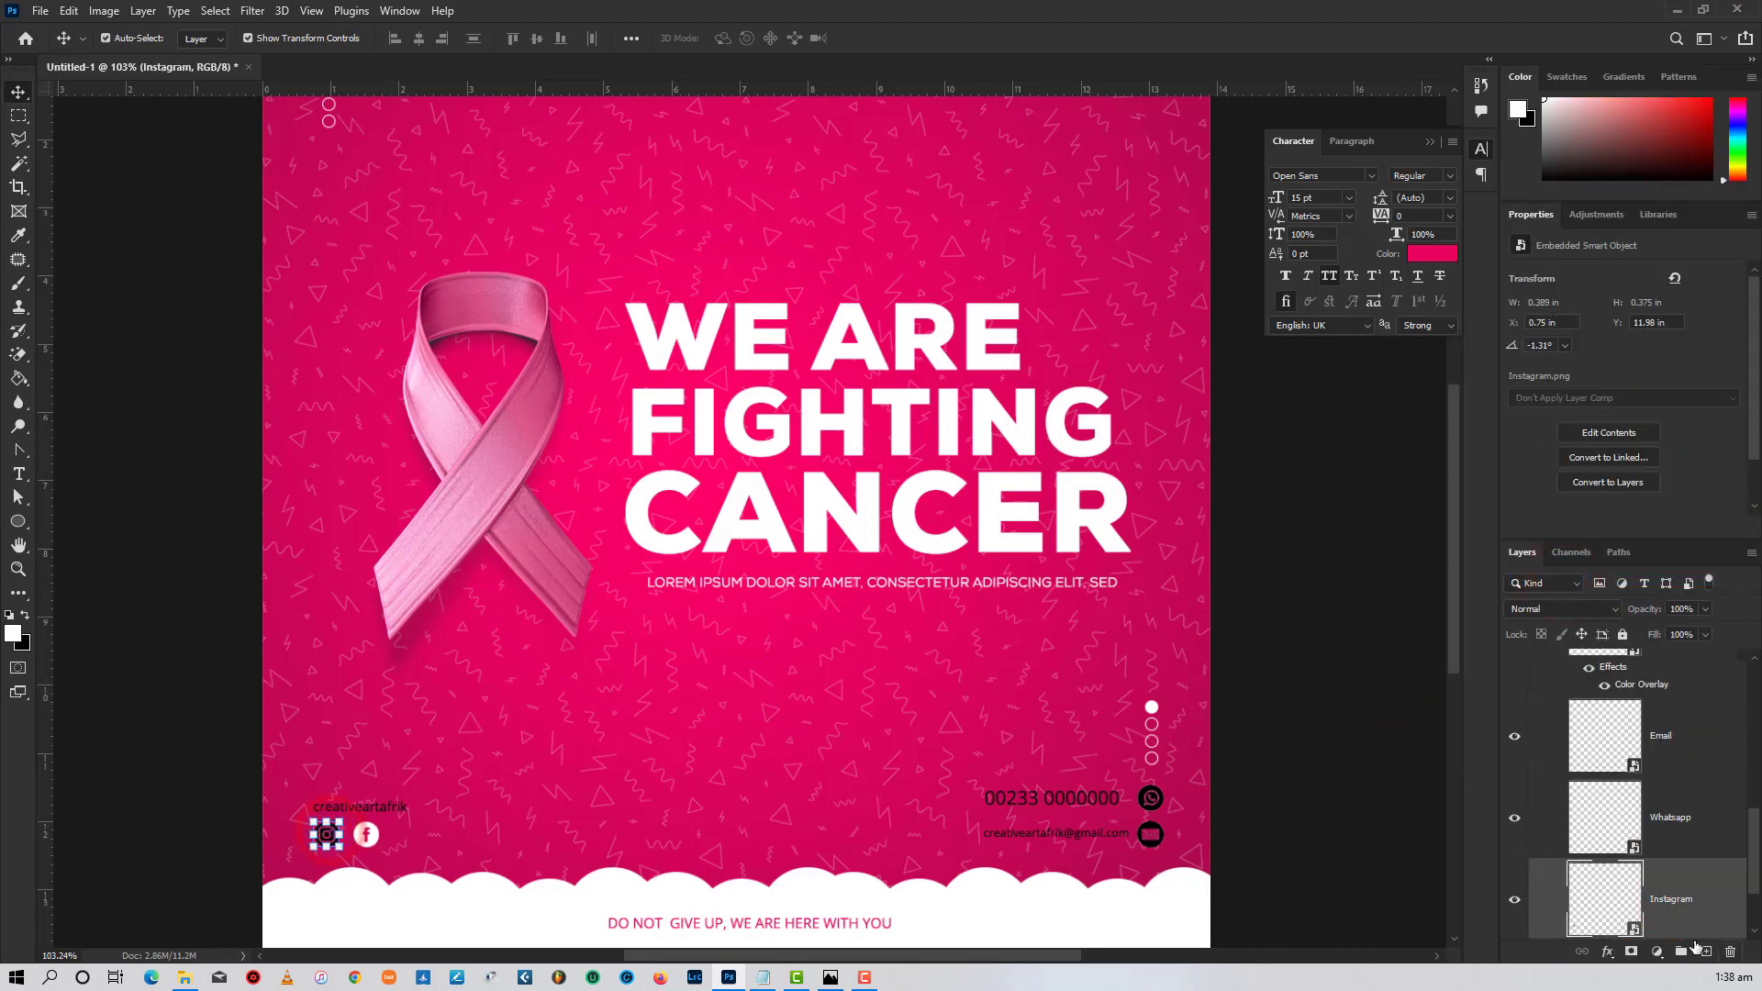
pyautogui.rightClick(1689, 905)
pyautogui.click(1586, 609)
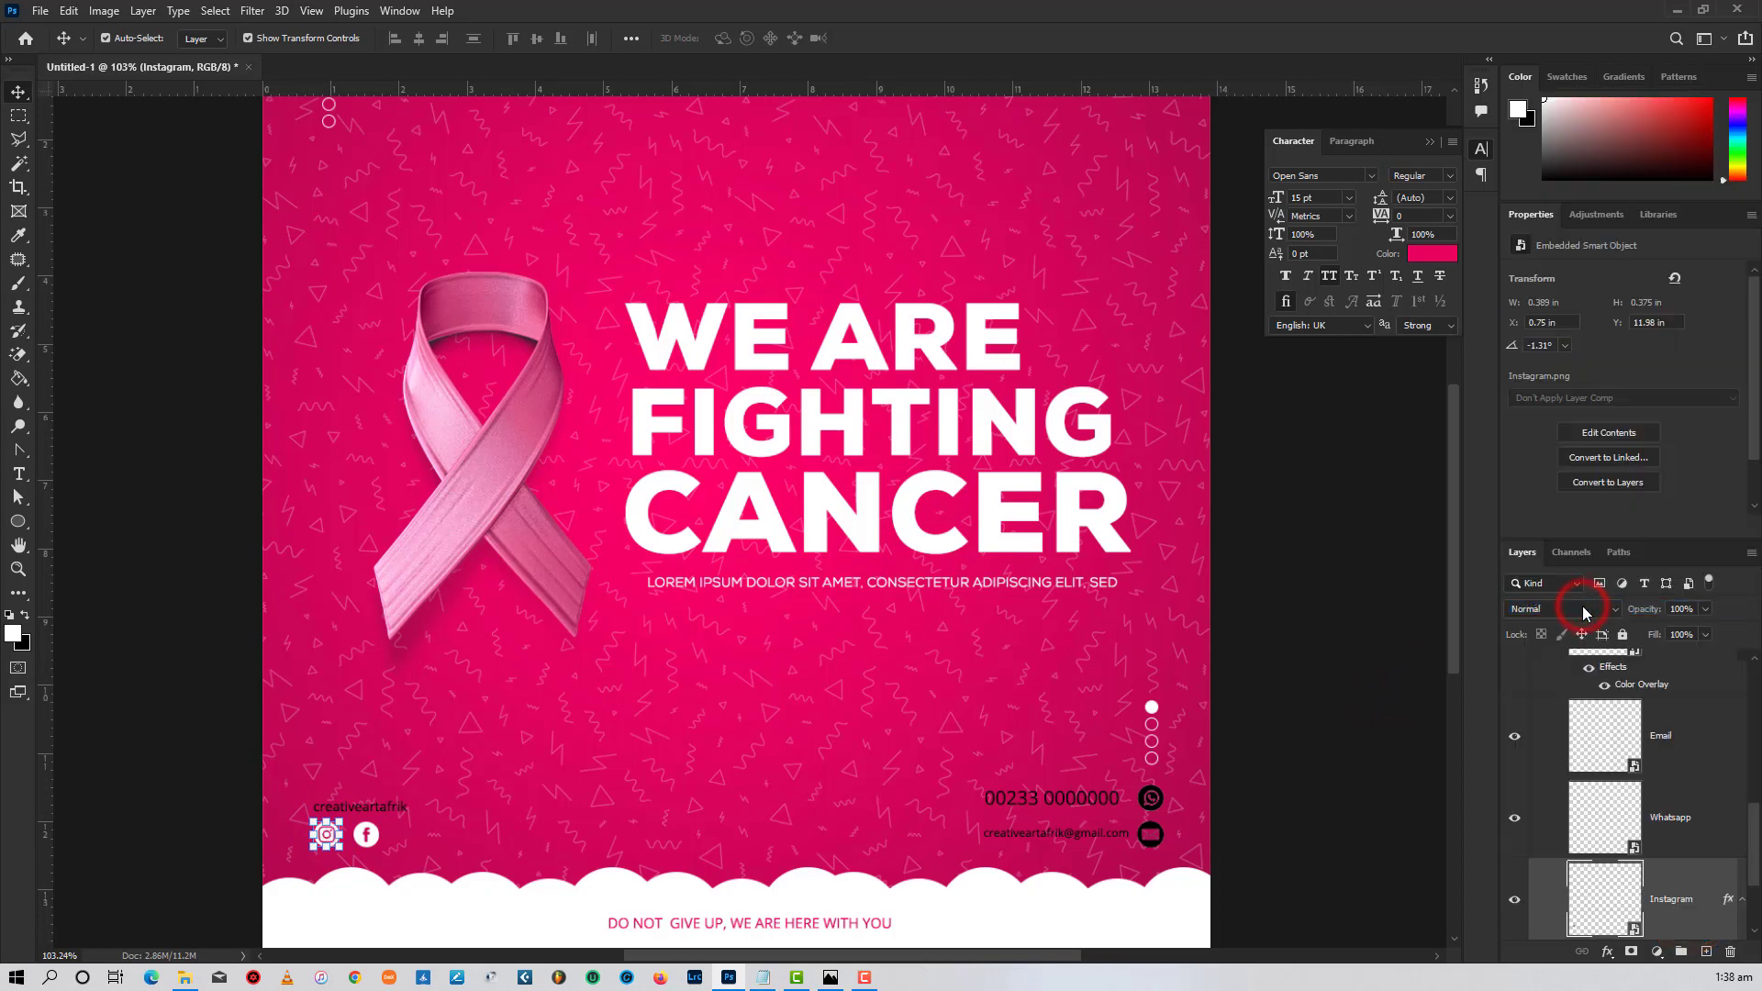
# - Paste the copied white Color Overlay style onto the whole Social Media group
pyautogui.scroll(-1, 1357, 725)
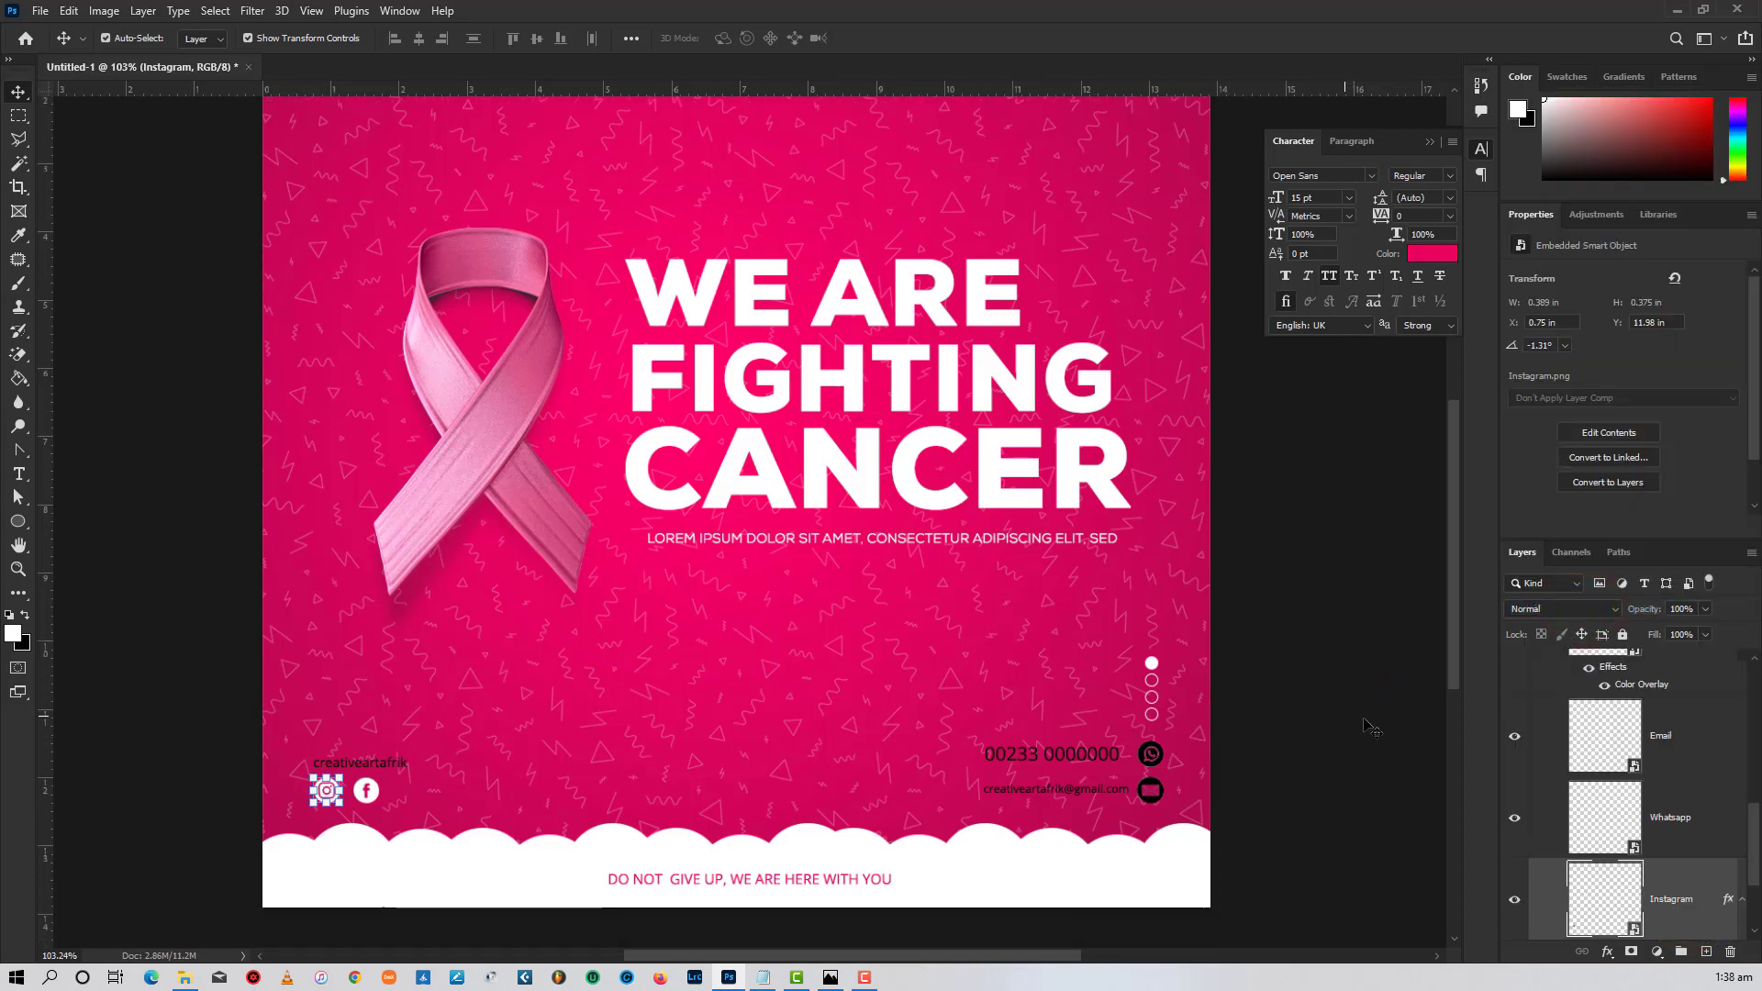
pyautogui.scroll(3, 1685, 780)
pyautogui.scroll(3, 1686, 781)
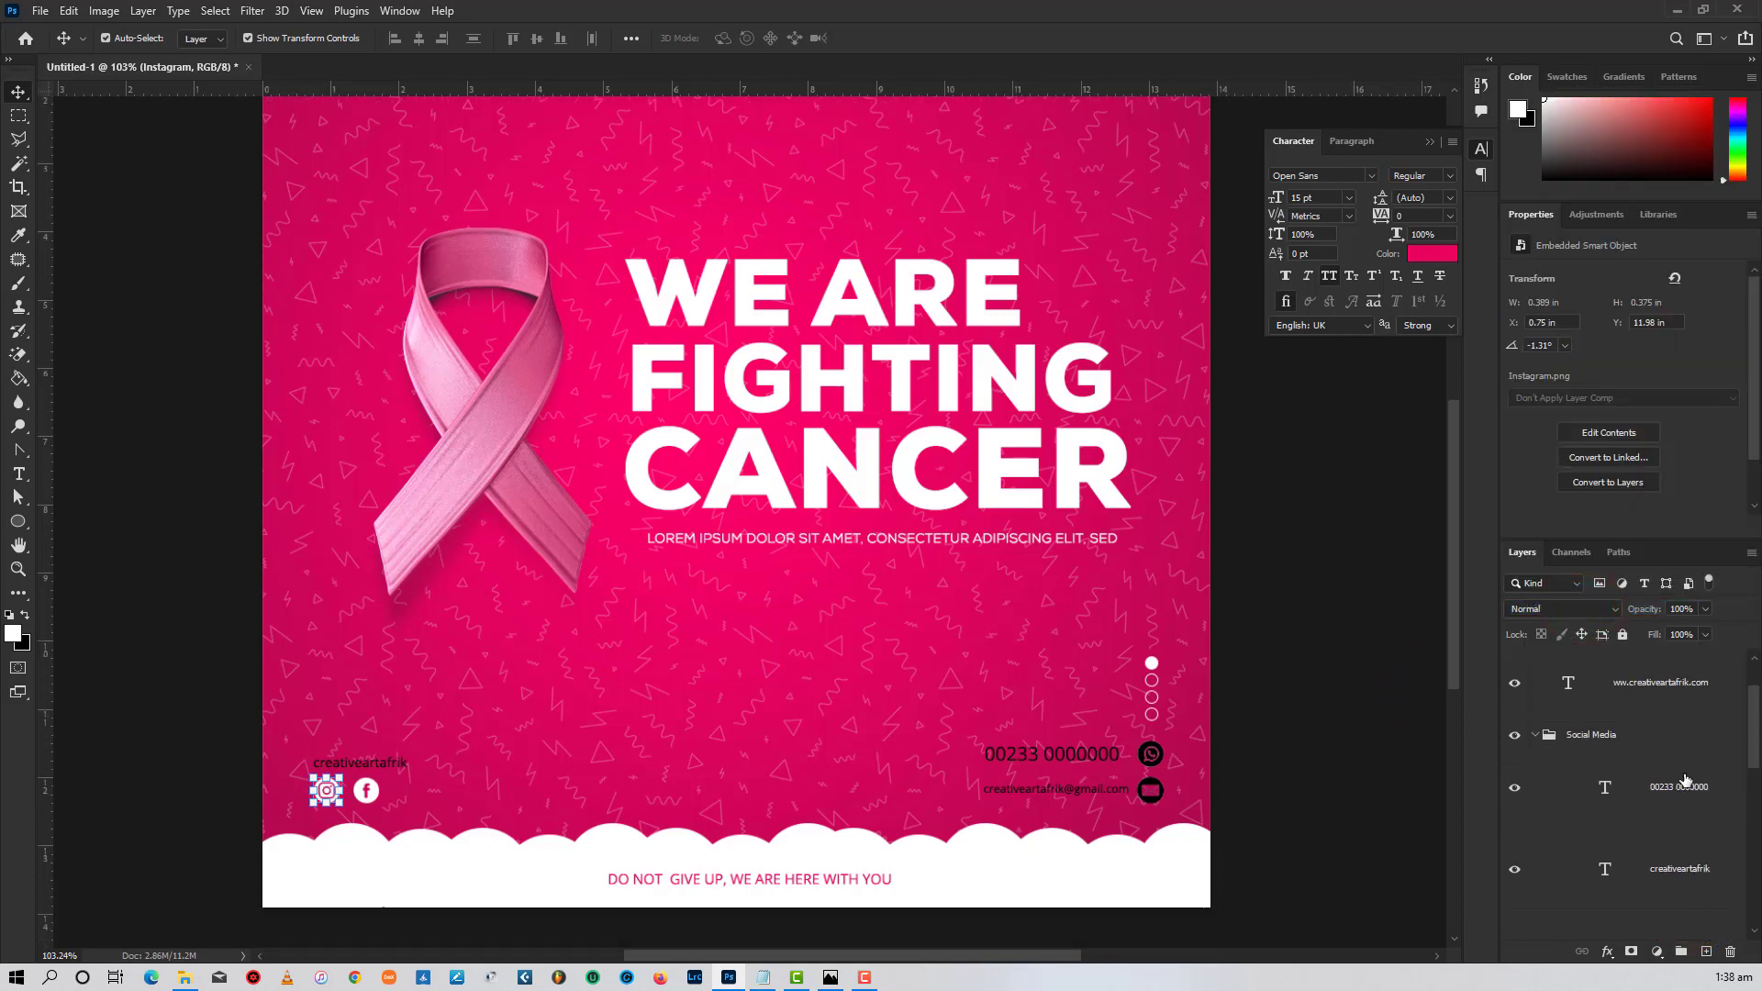
pyautogui.click(1591, 737)
pyautogui.click(1515, 736)
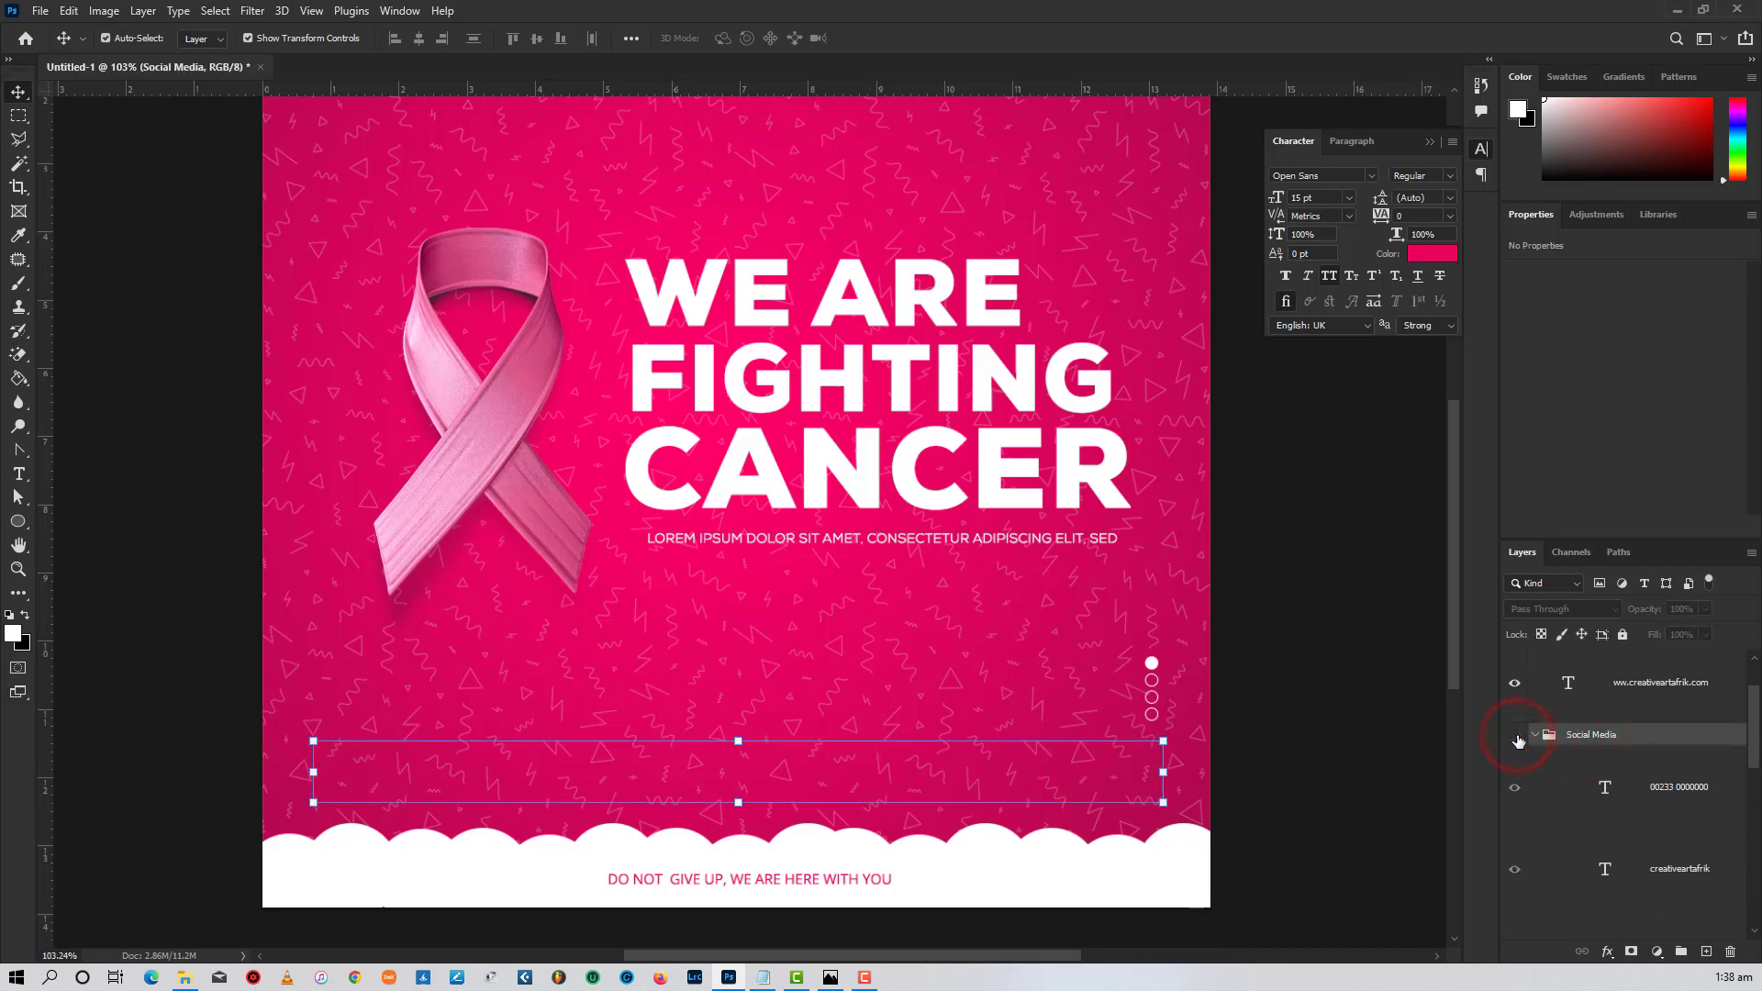
pyautogui.click(1633, 744)
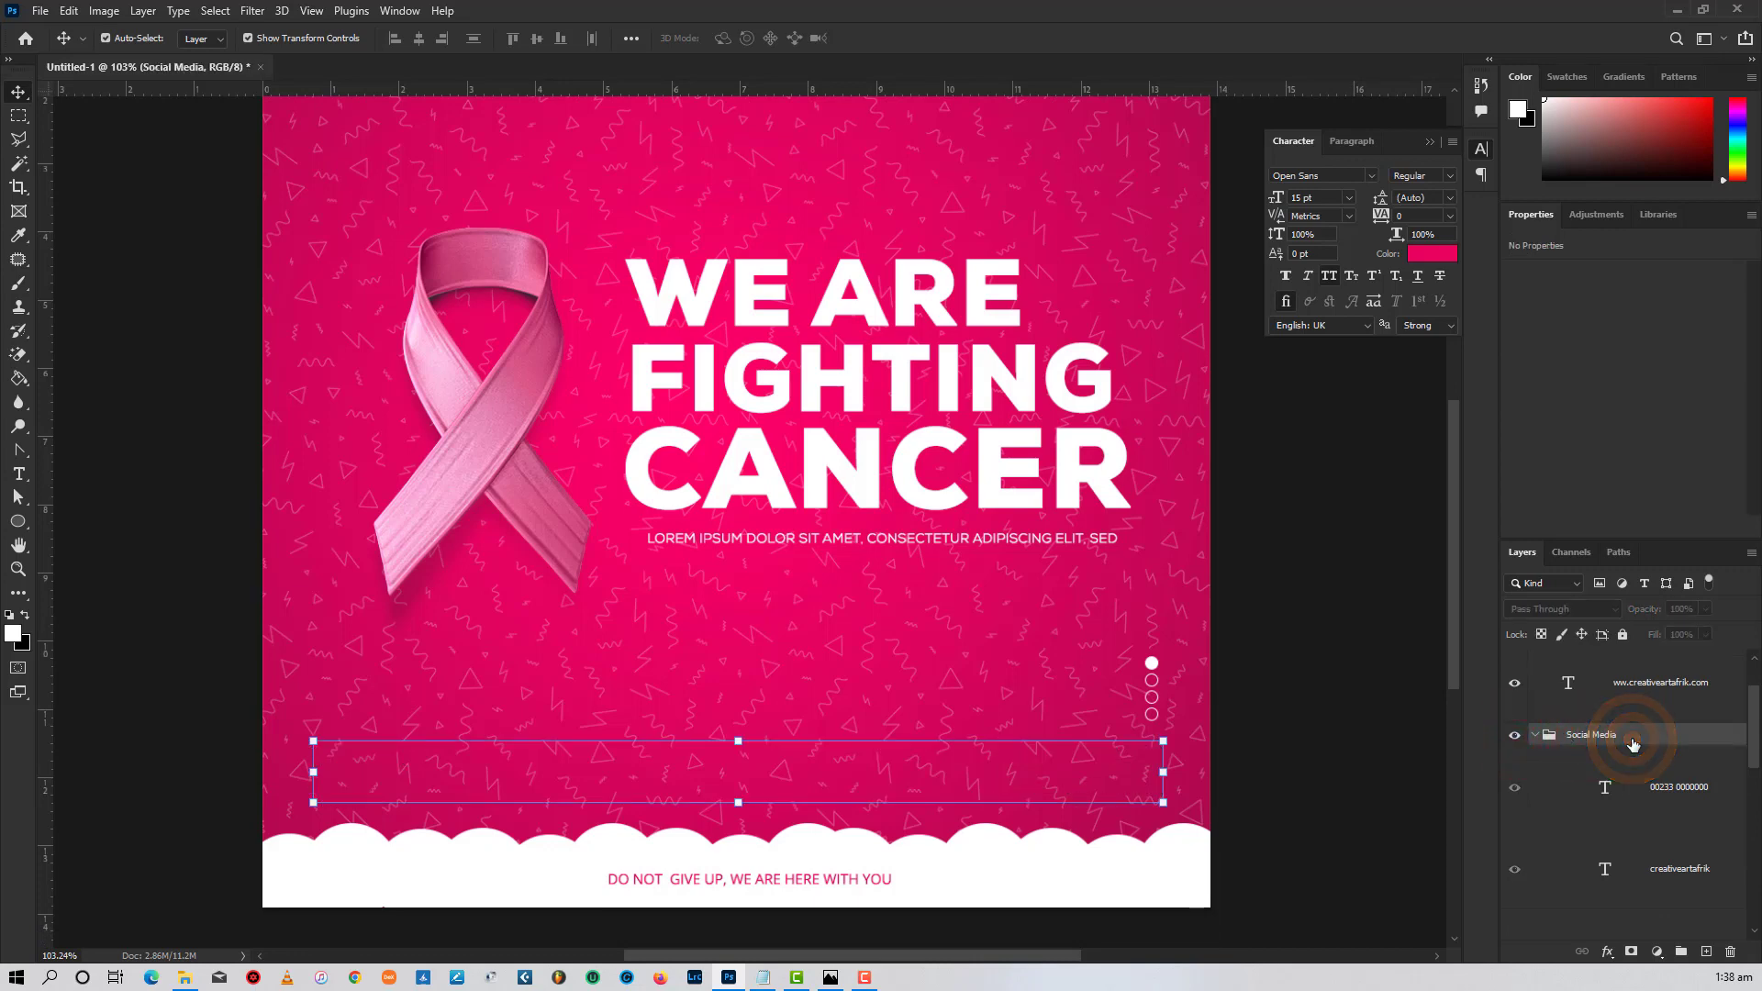
pyautogui.rightClick(1633, 744)
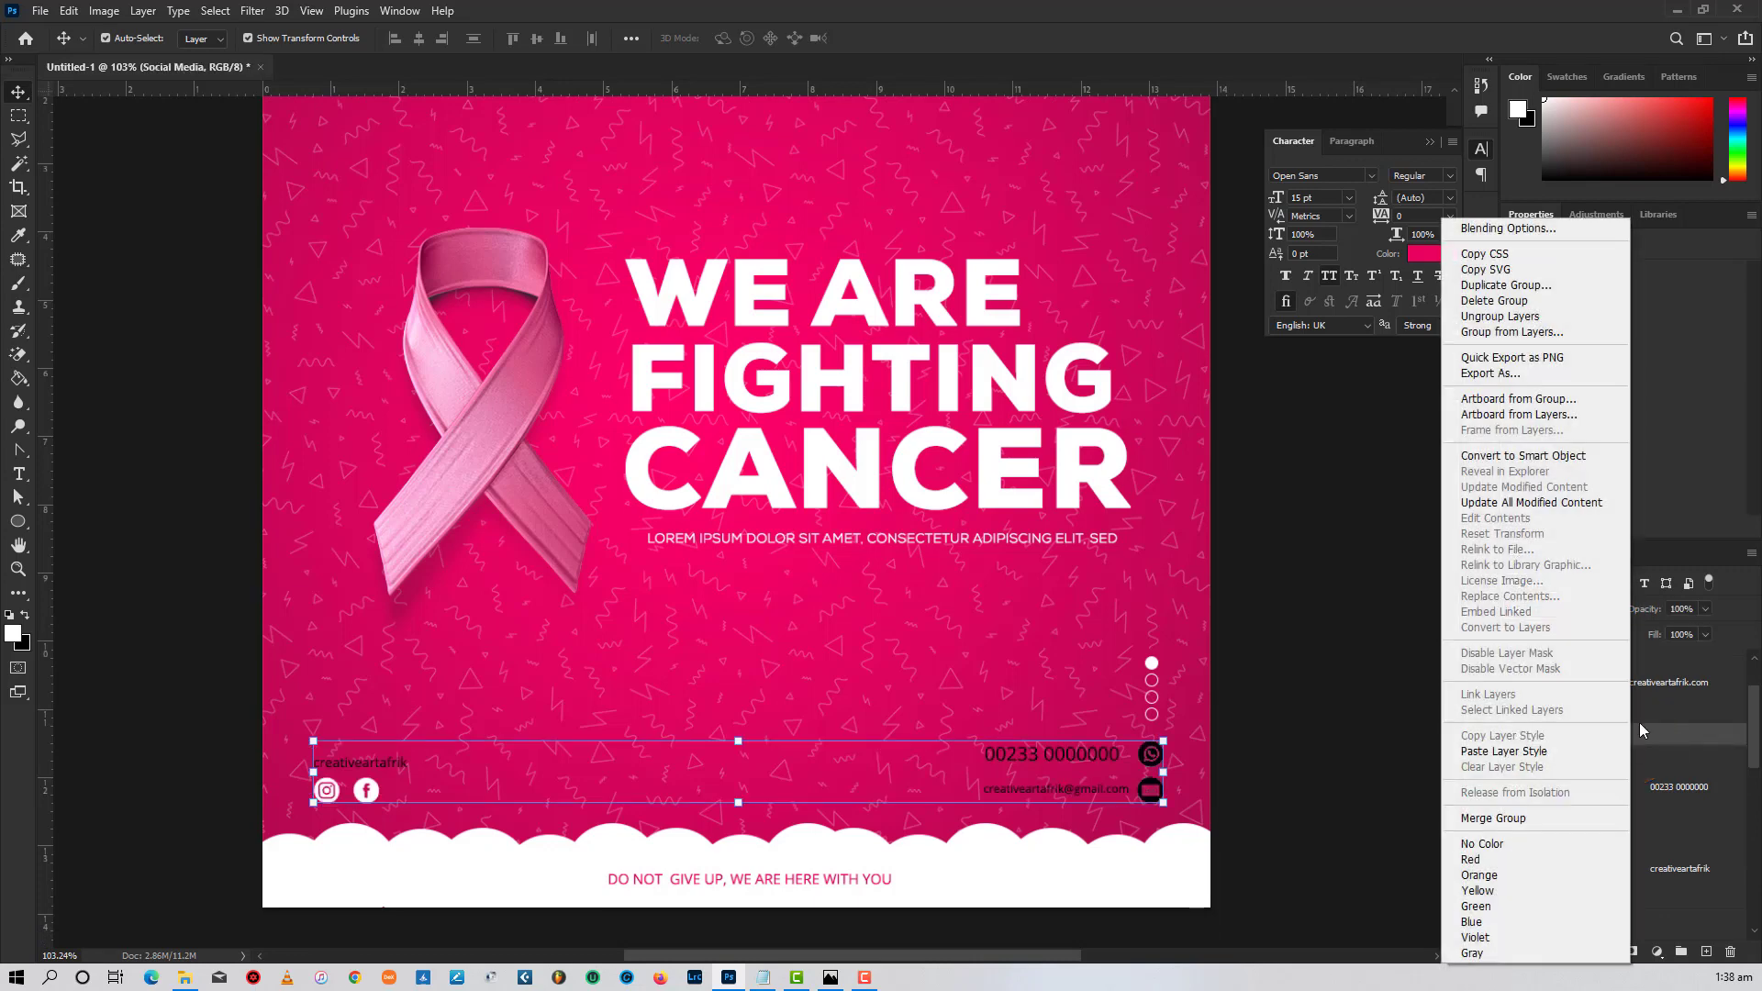
pyautogui.click(1513, 750)
pyautogui.click(1312, 734)
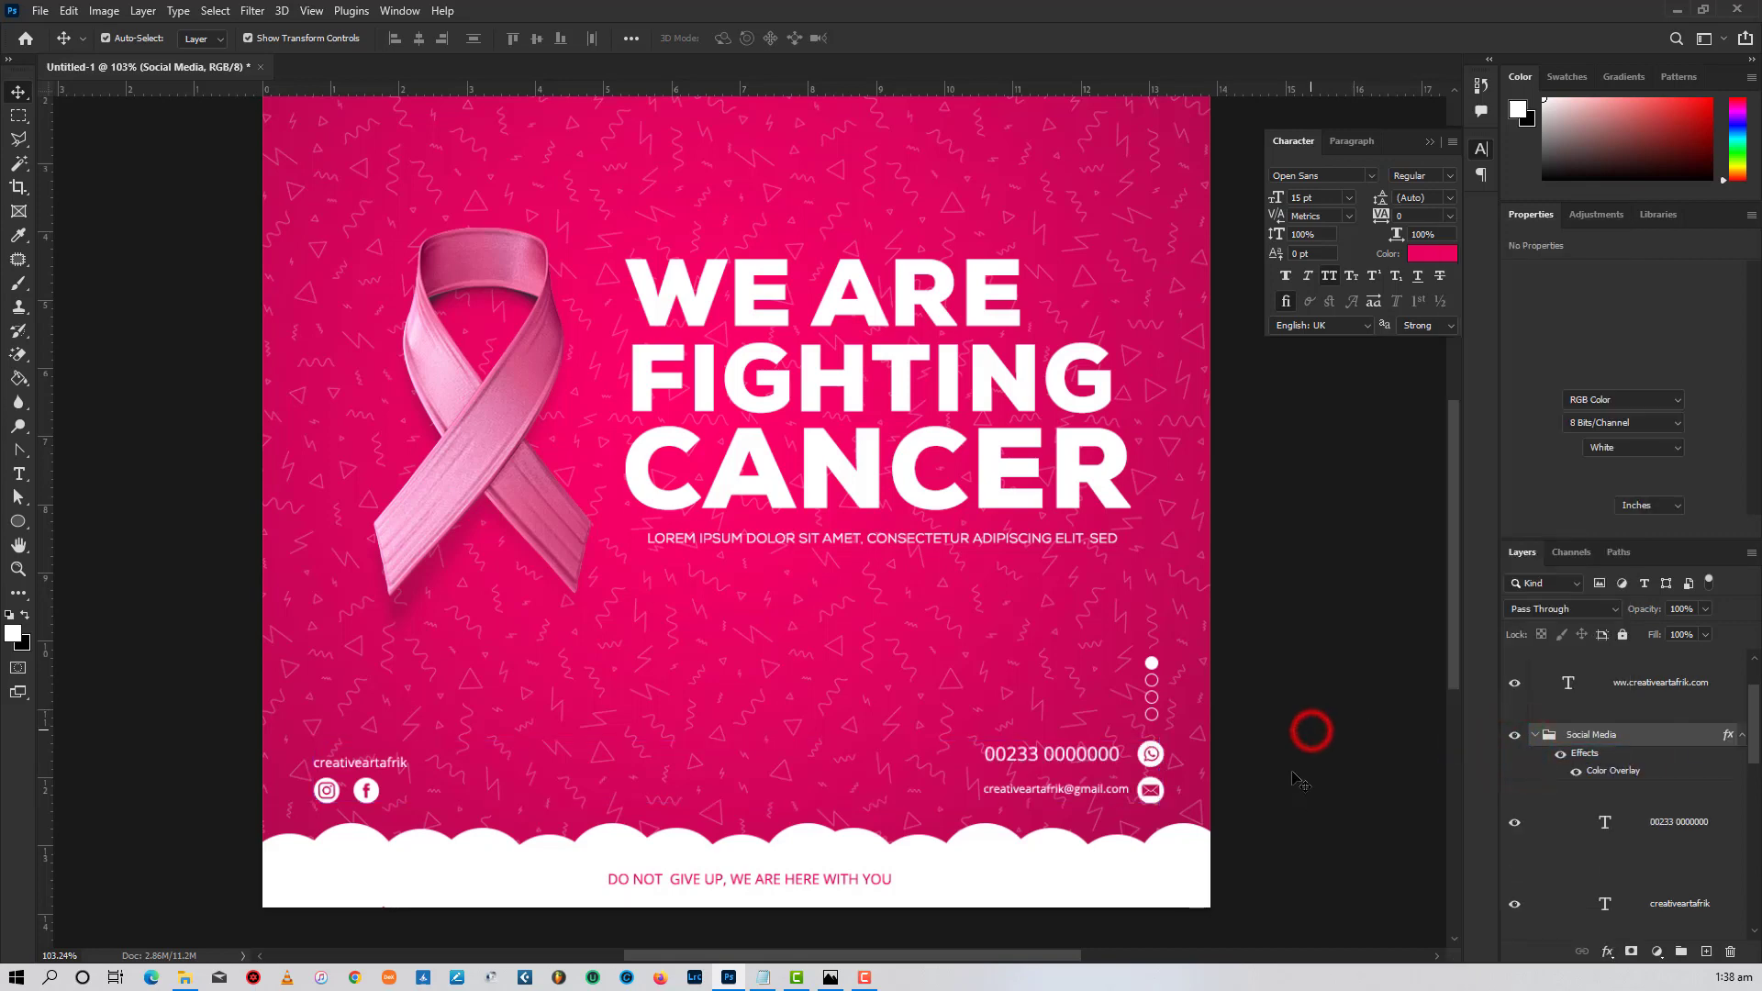
pyautogui.hotkey('ctrl', '-')
pyautogui.hotkey('ctrl', '-')
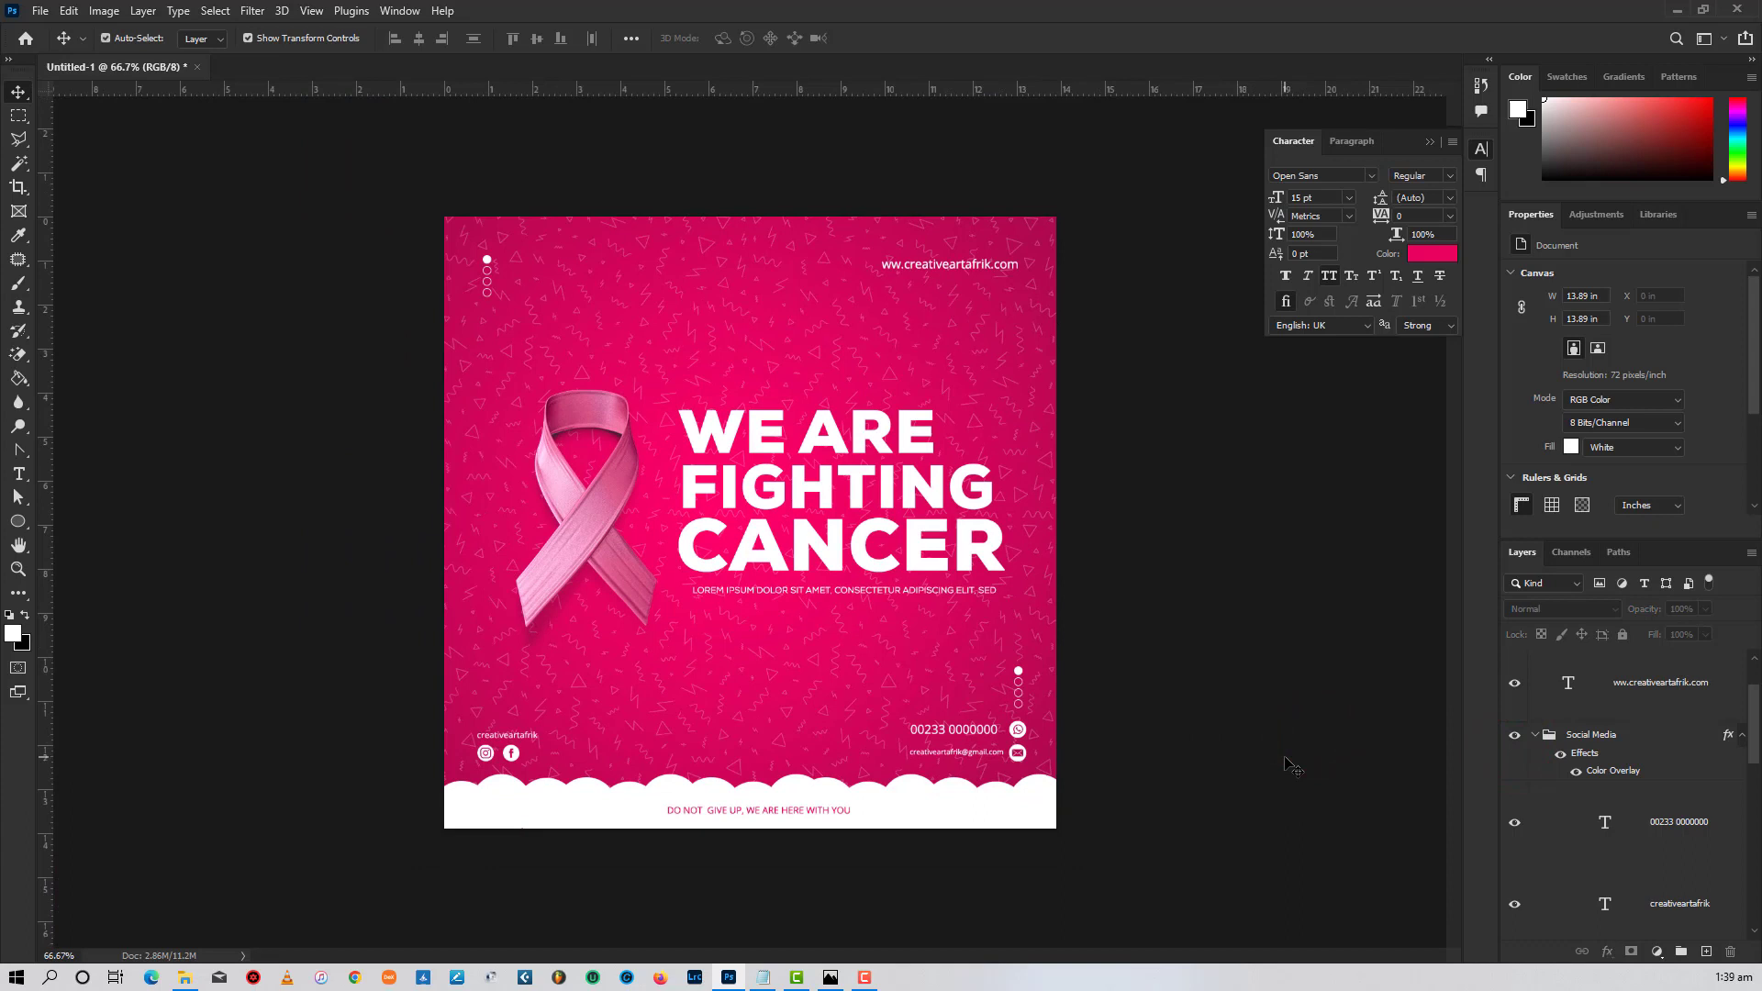
pyautogui.click(1221, 642)
# - Collapse the Social Media group and lock it together with the SMall Circle and SMall Circle copy groups
pyautogui.click(1537, 735)
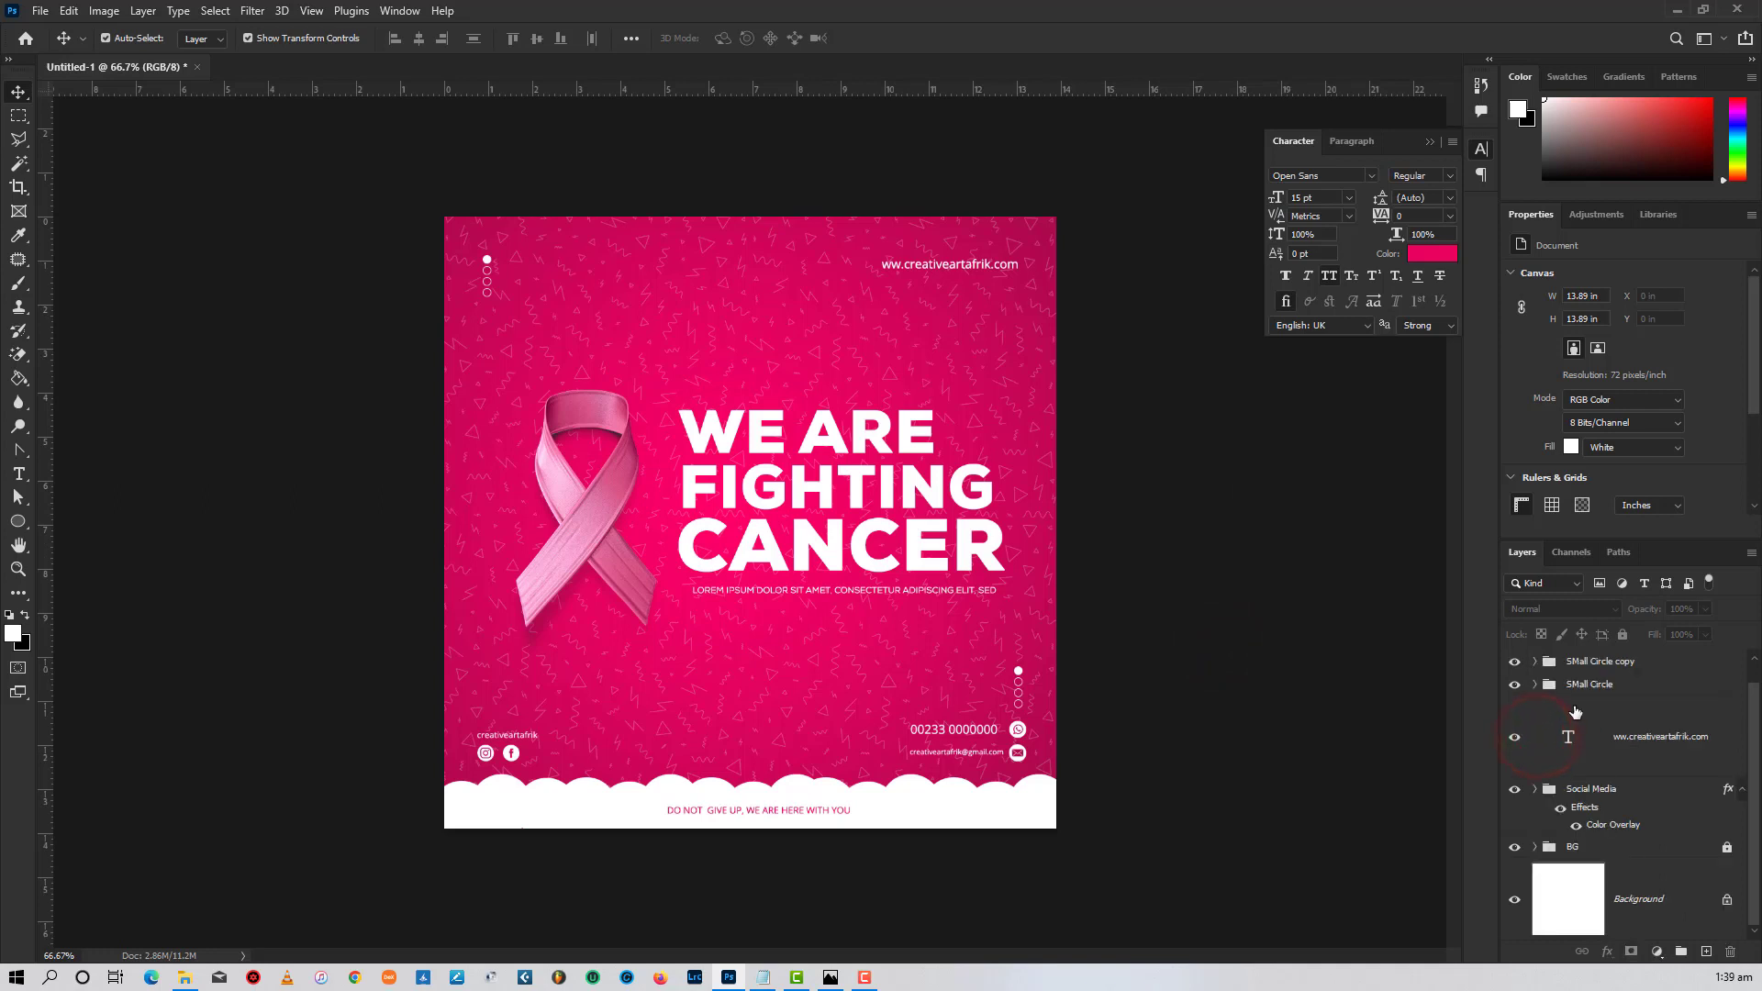
pyautogui.click(1611, 789)
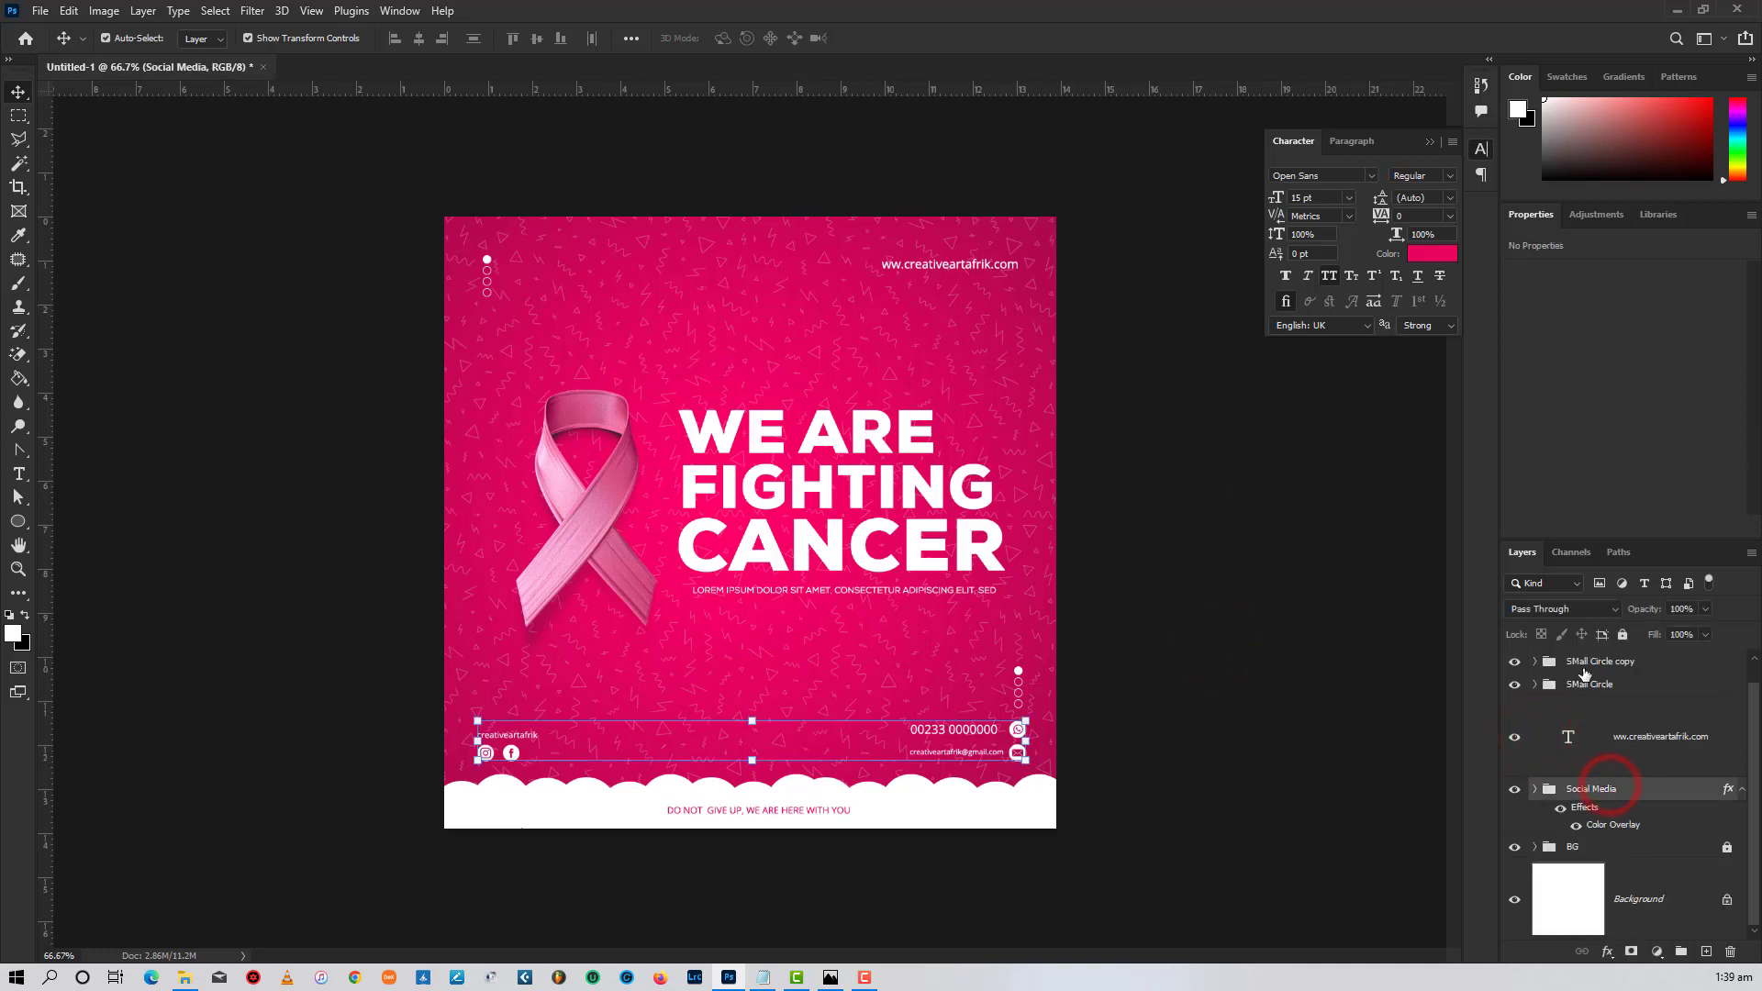
pyautogui.click(1623, 634)
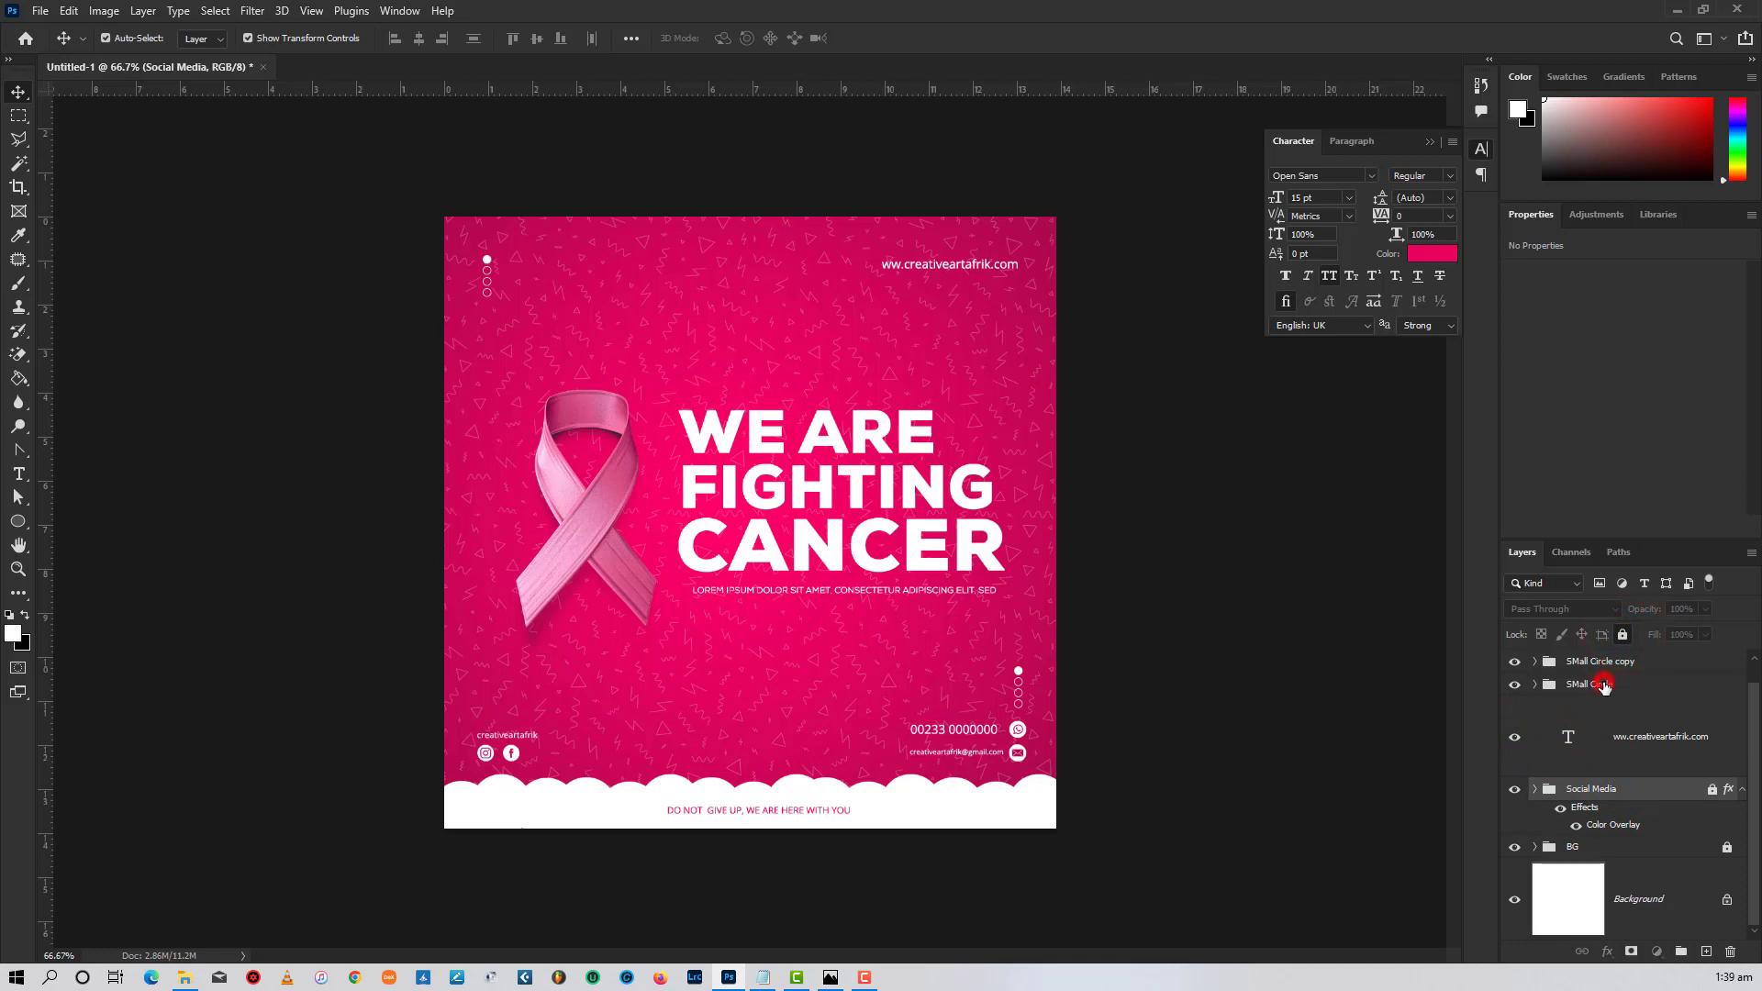
pyautogui.click(1599, 684)
pyautogui.click(1623, 635)
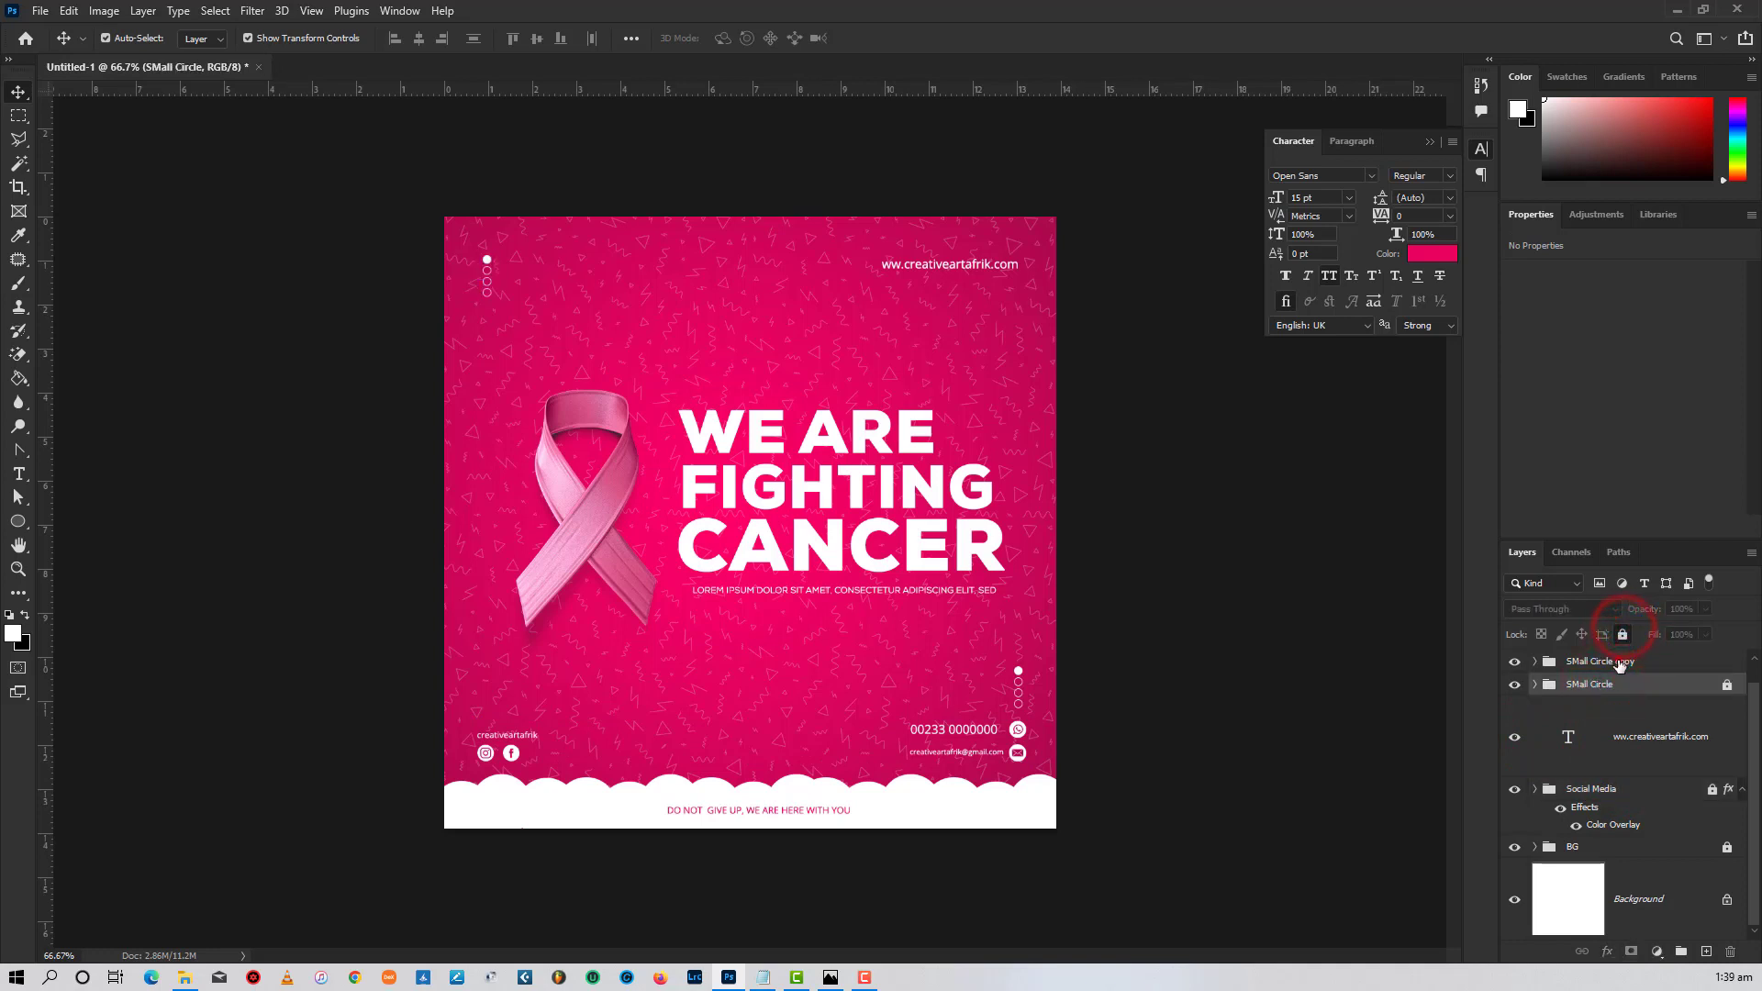
pyautogui.click(1606, 661)
pyautogui.click(1623, 635)
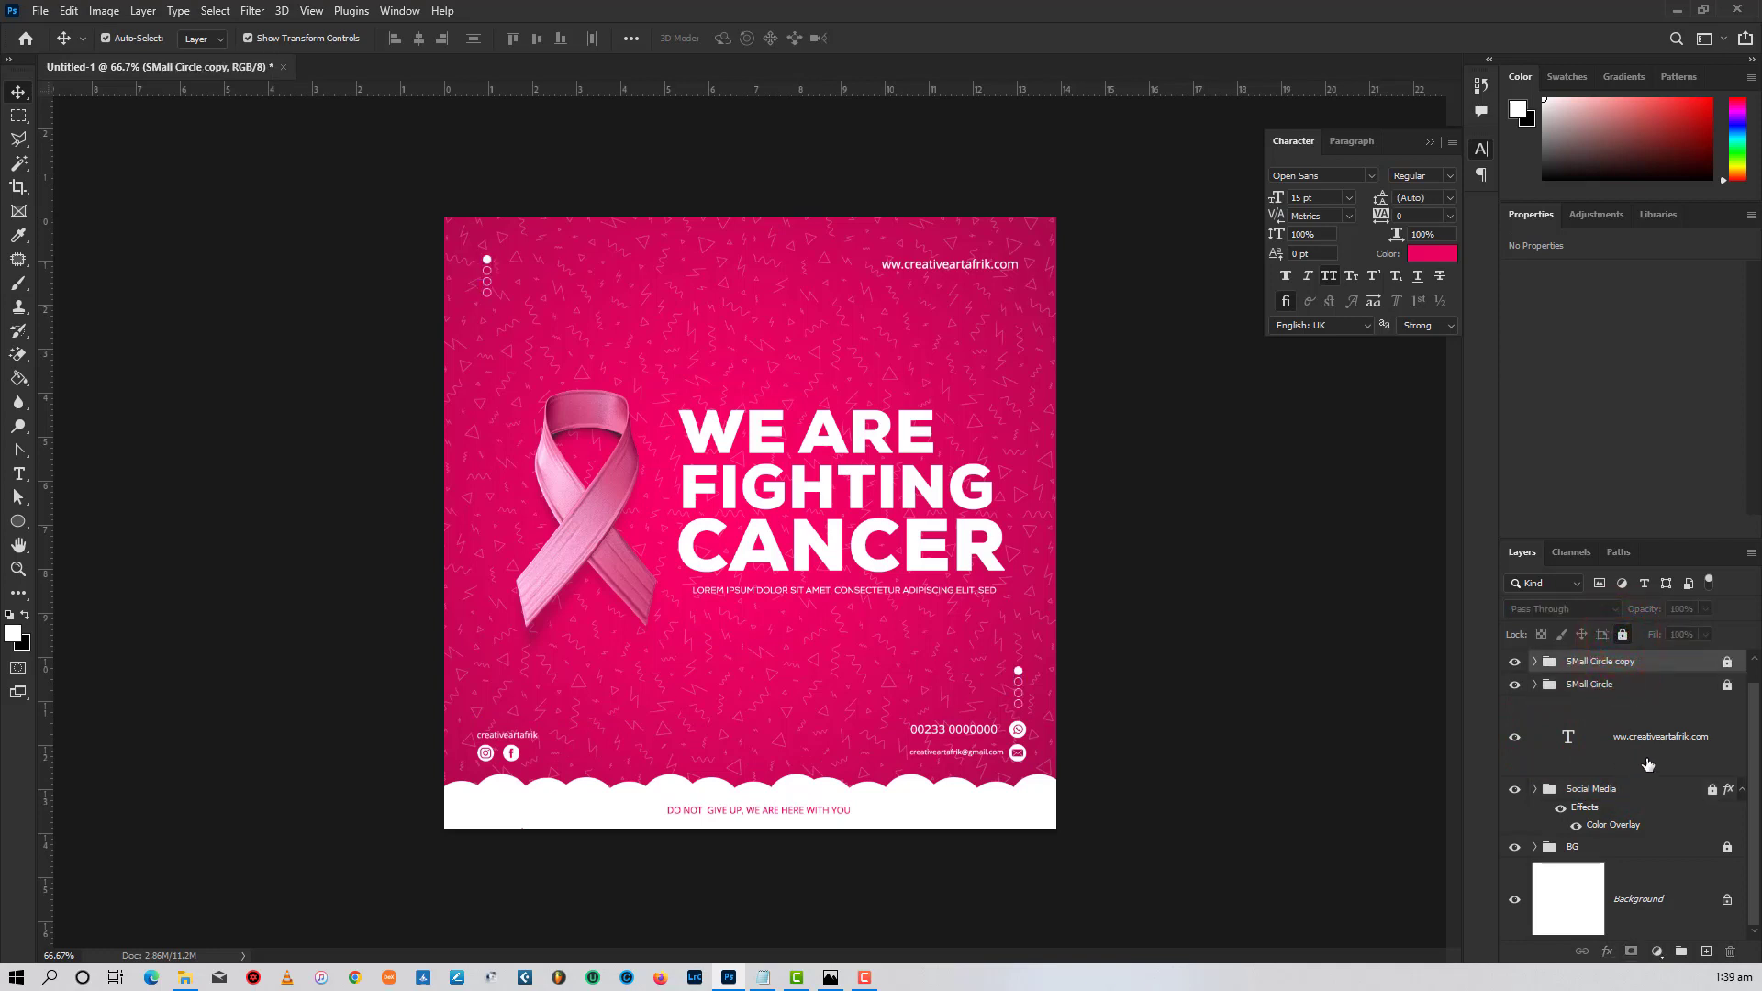
# - Move the "Do not give up, we are here with you" tagline layer out of the Main group to directly above it
pyautogui.scroll(1, 1628, 828)
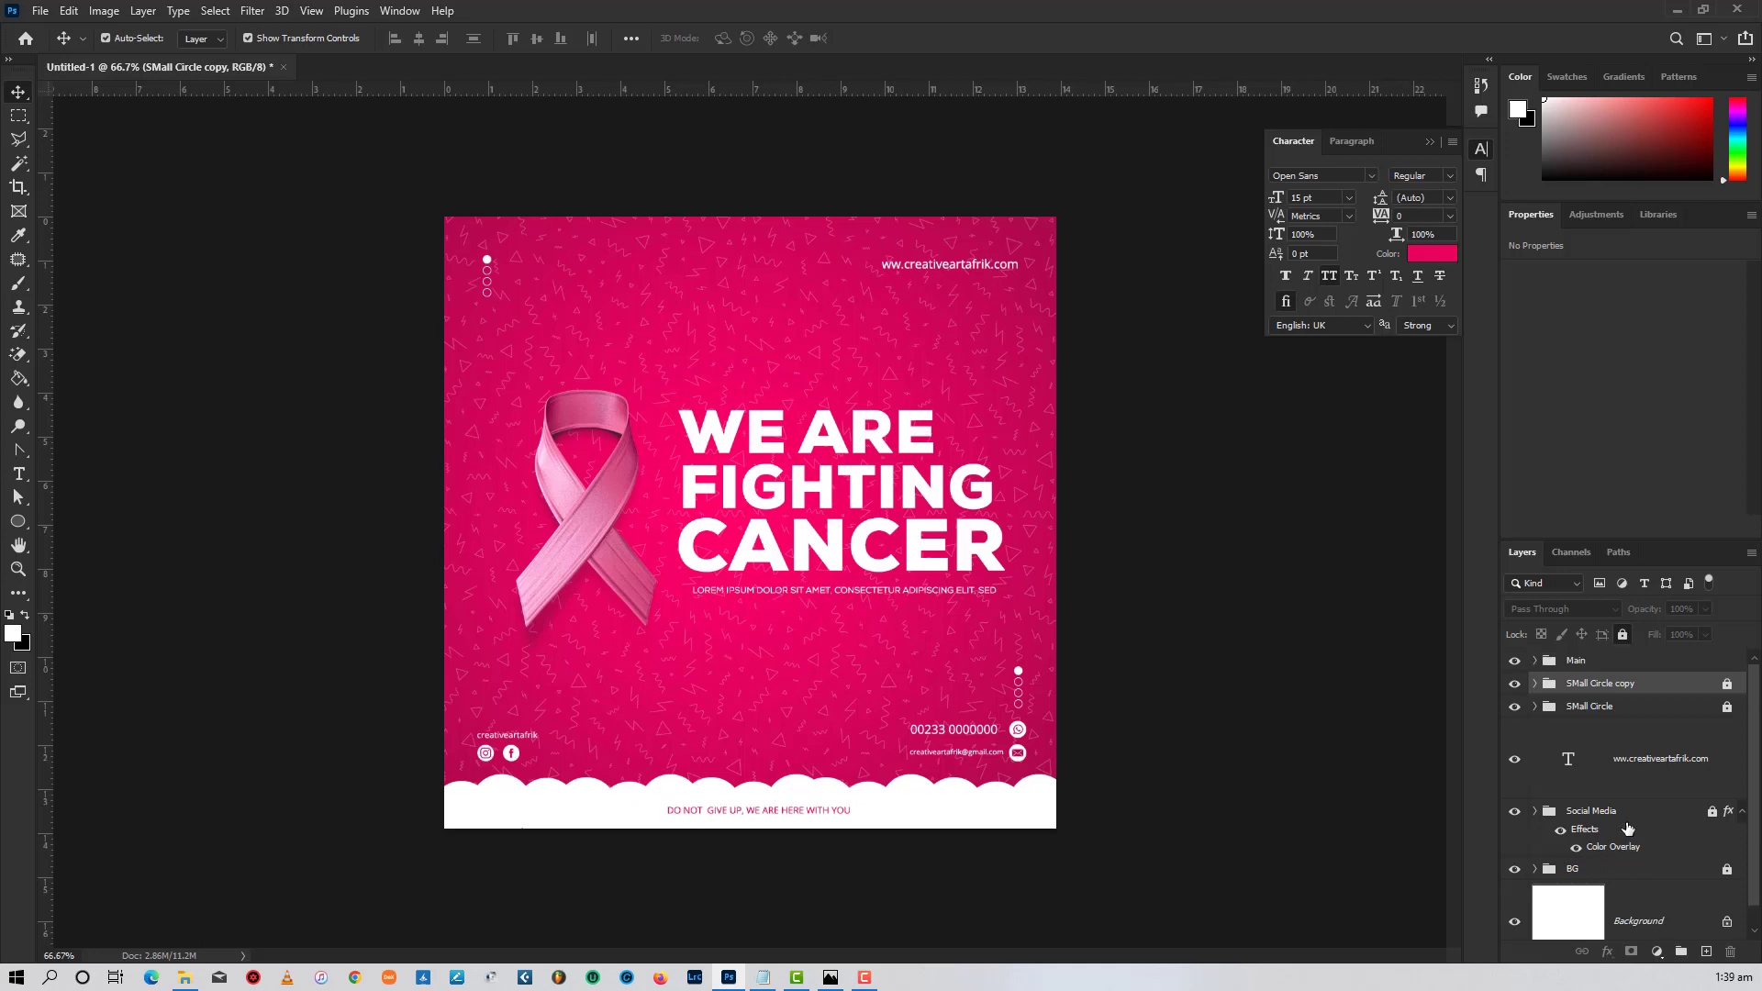
pyautogui.click(1575, 661)
pyautogui.click(1576, 660)
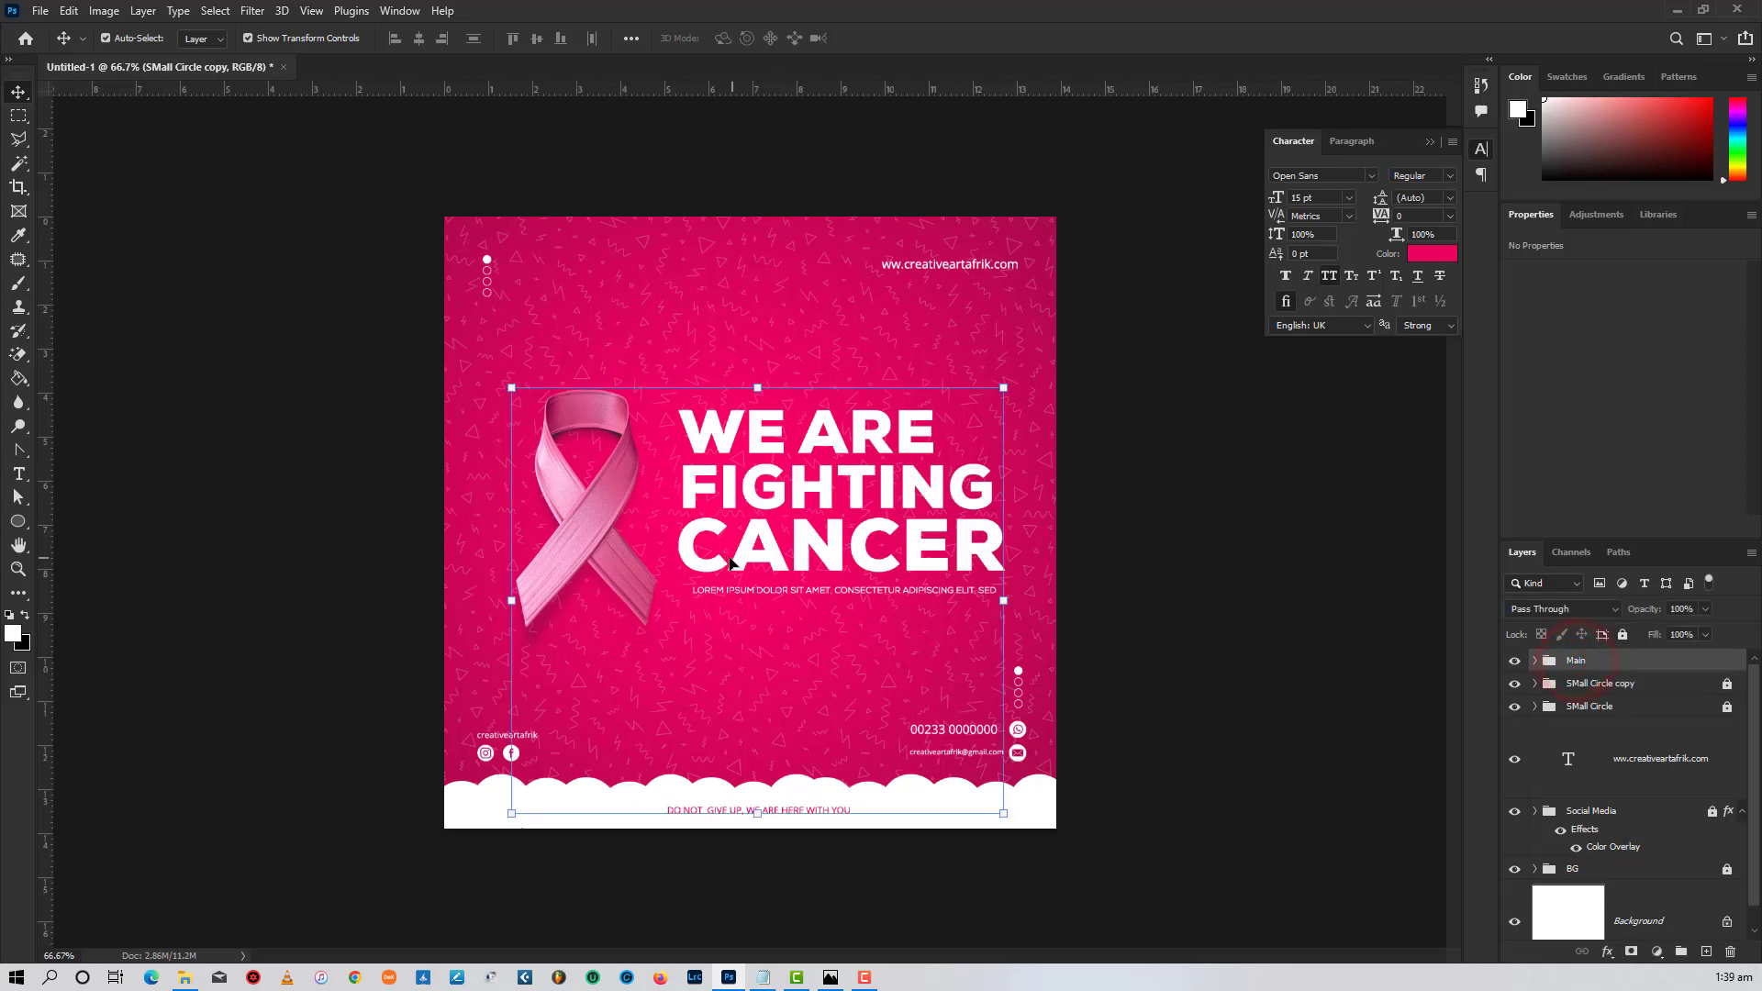
pyautogui.click(1513, 663)
pyautogui.click(1512, 663)
pyautogui.click(1535, 660)
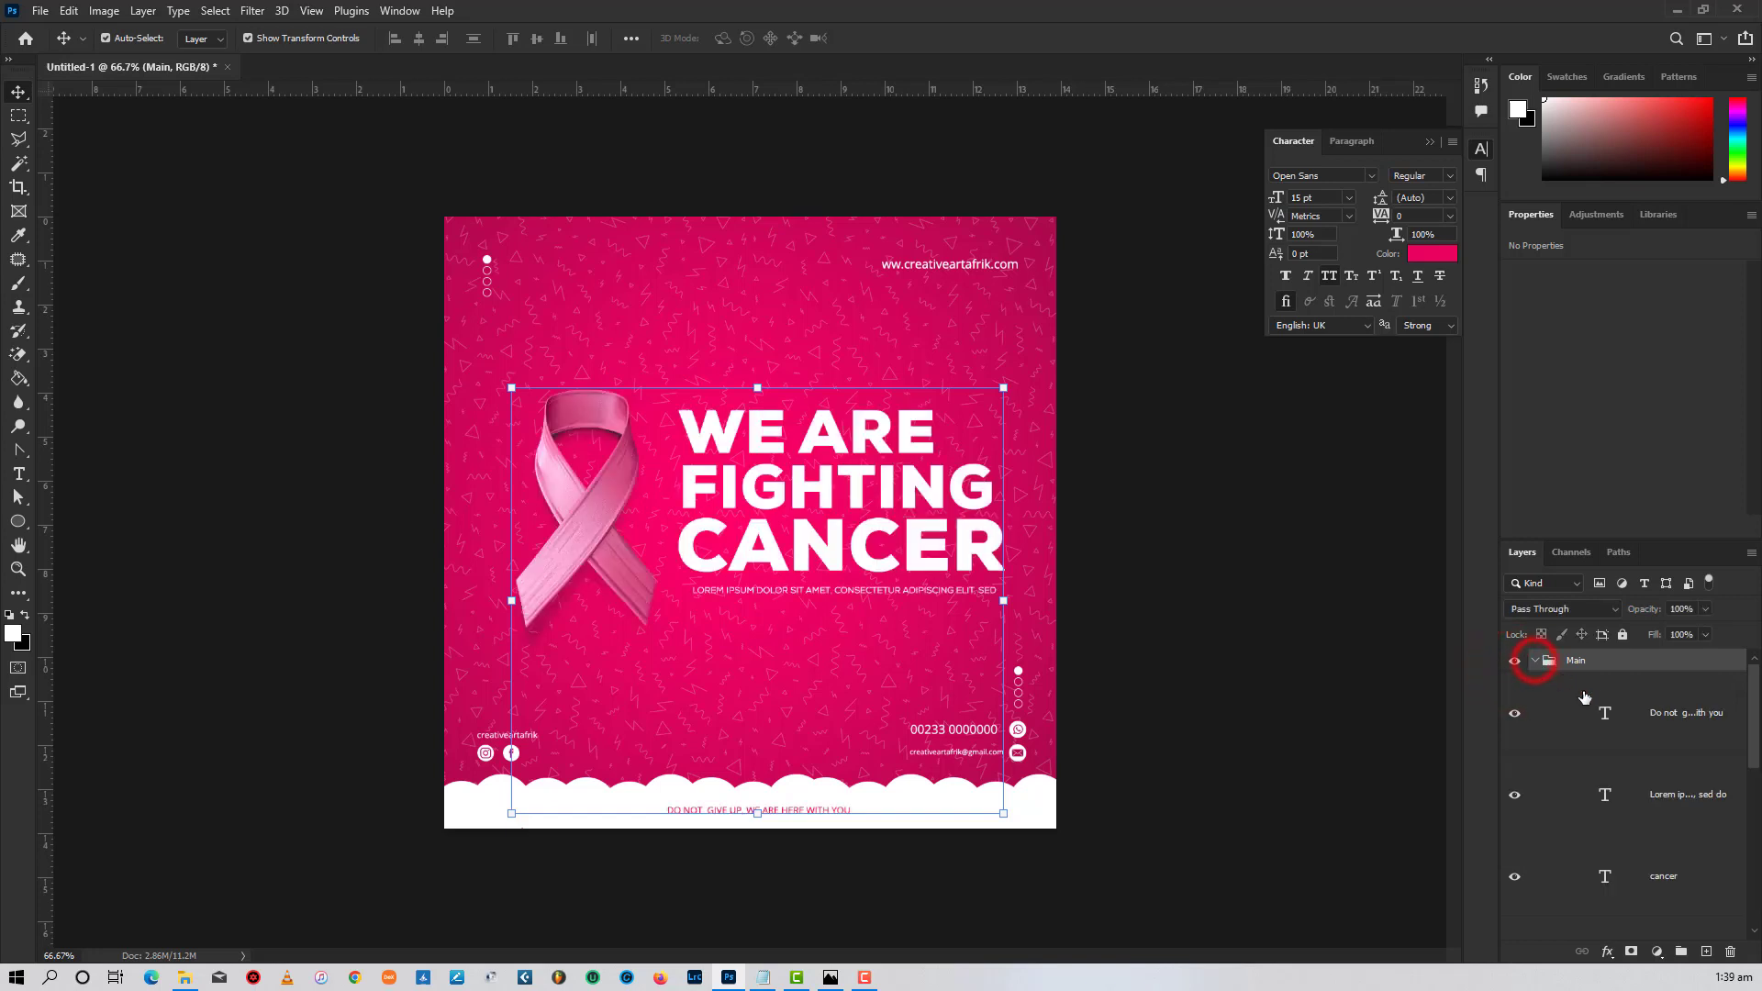
pyautogui.click(1657, 712)
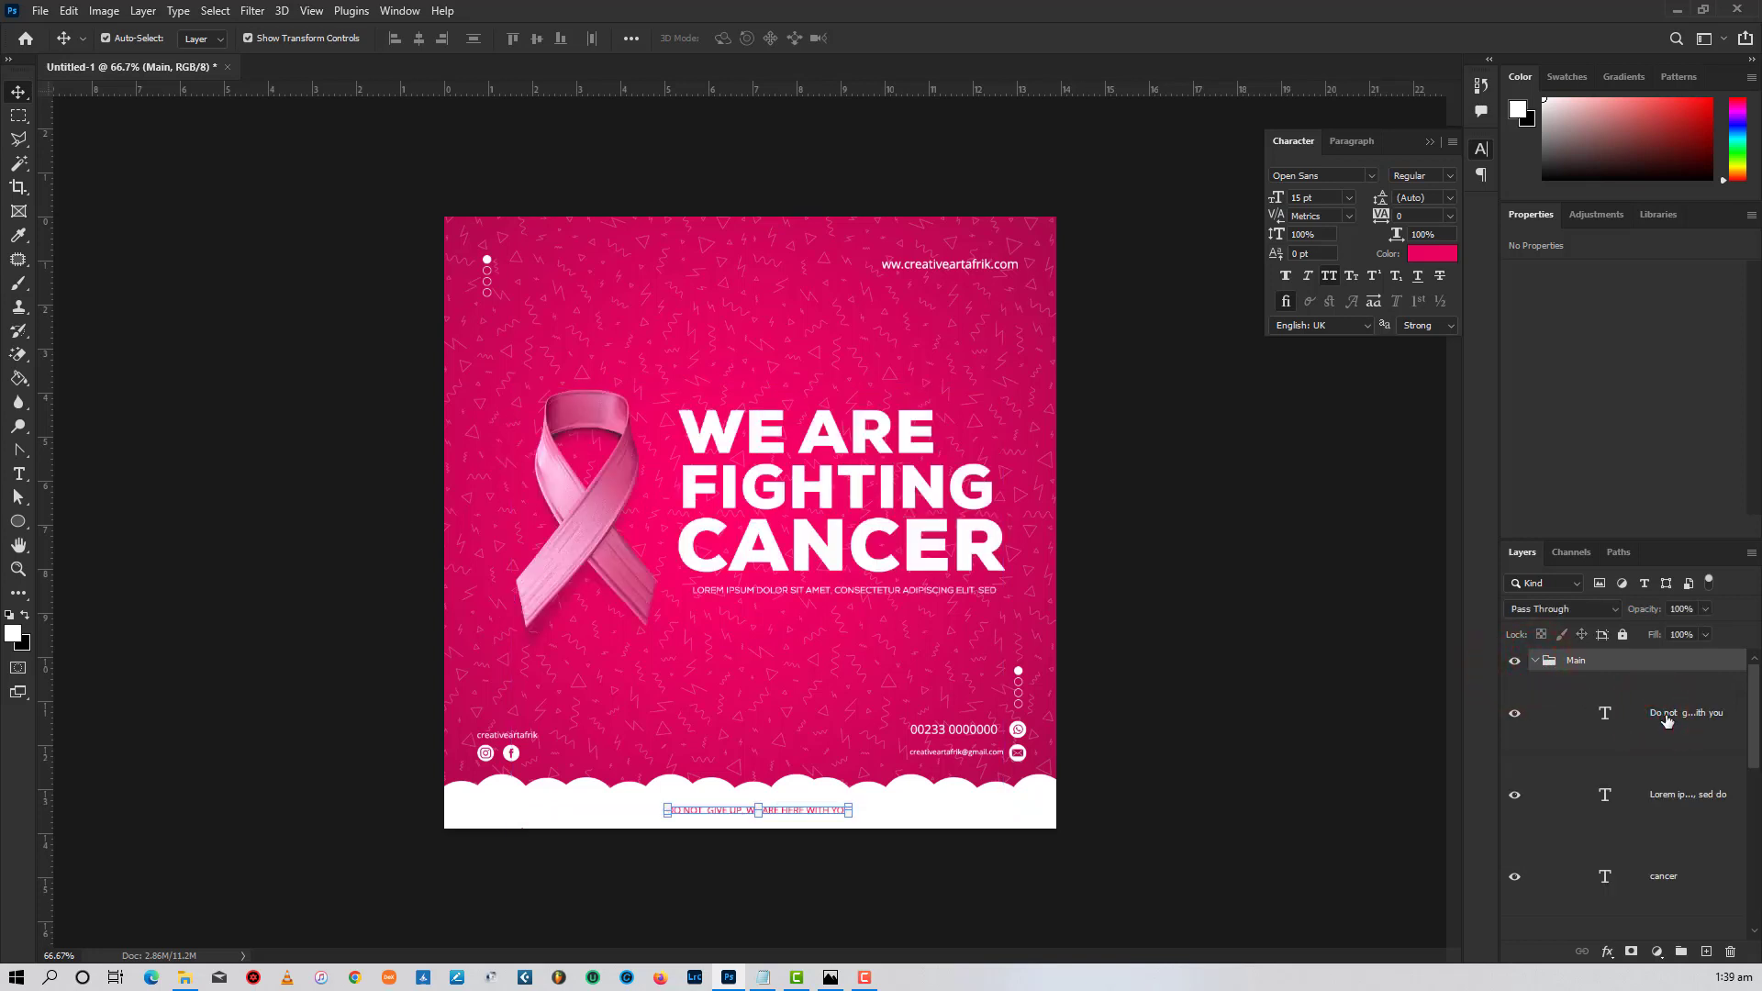
pyautogui.moveTo(1669, 721); pyautogui.dragTo(1630, 650)
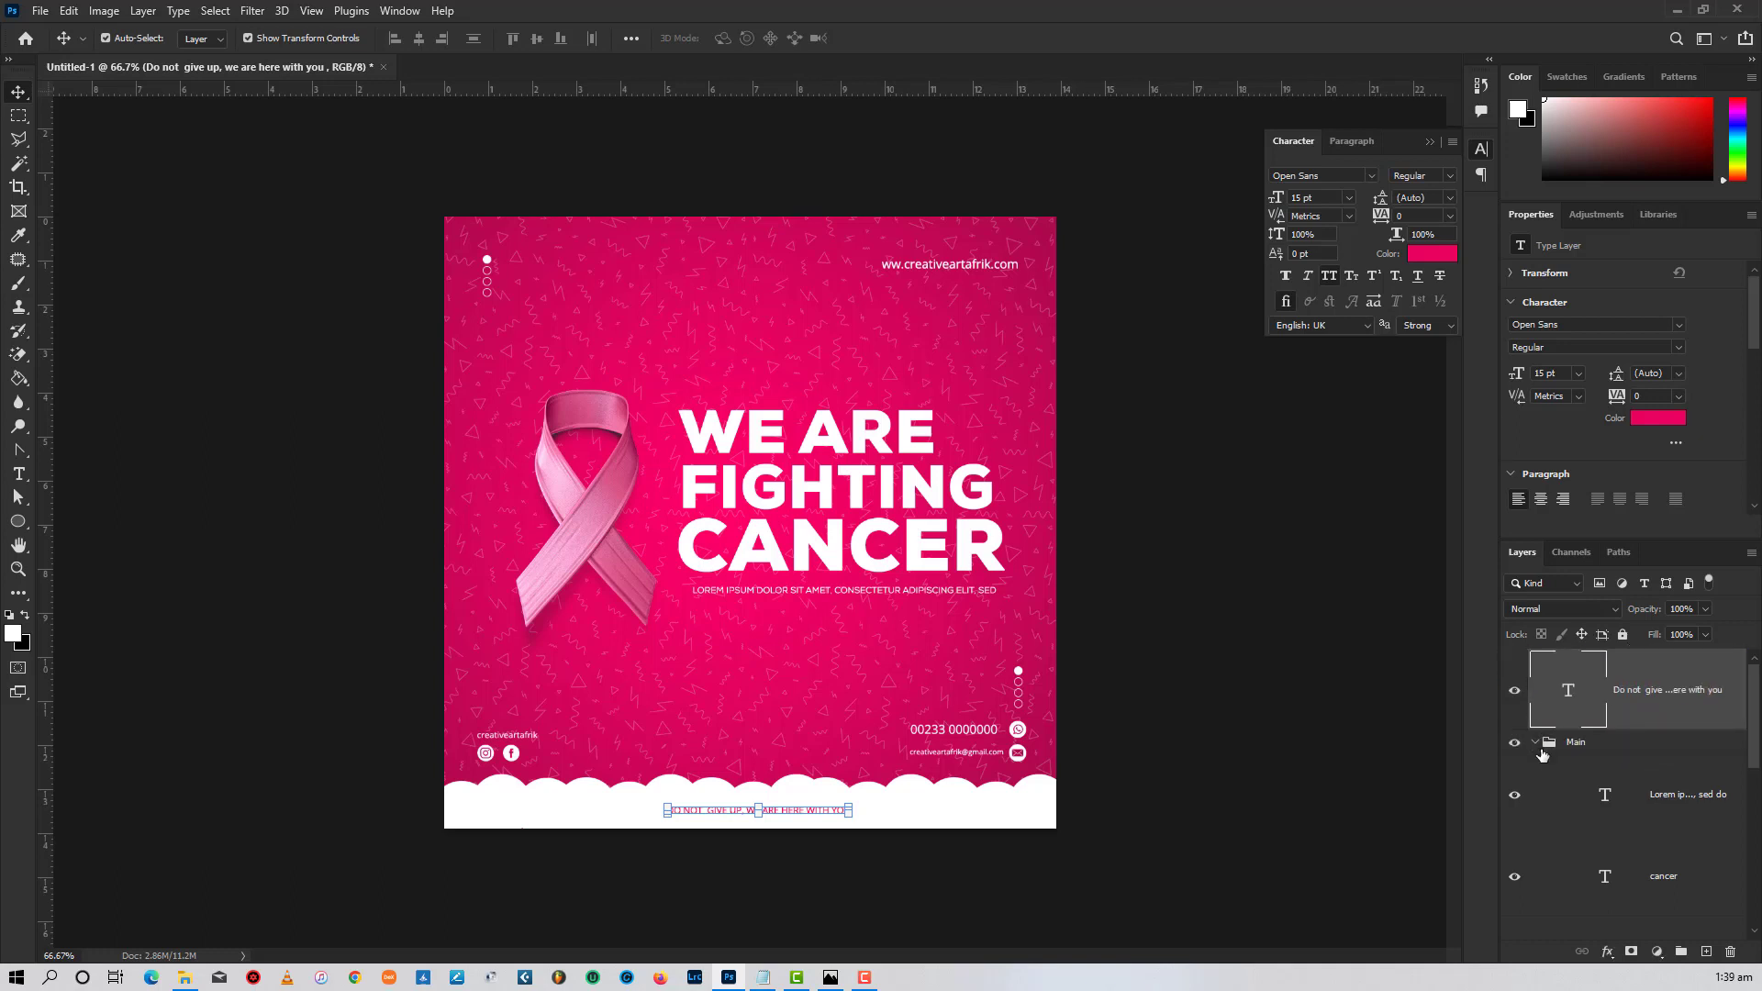
pyautogui.click(1537, 744)
pyautogui.click(1559, 745)
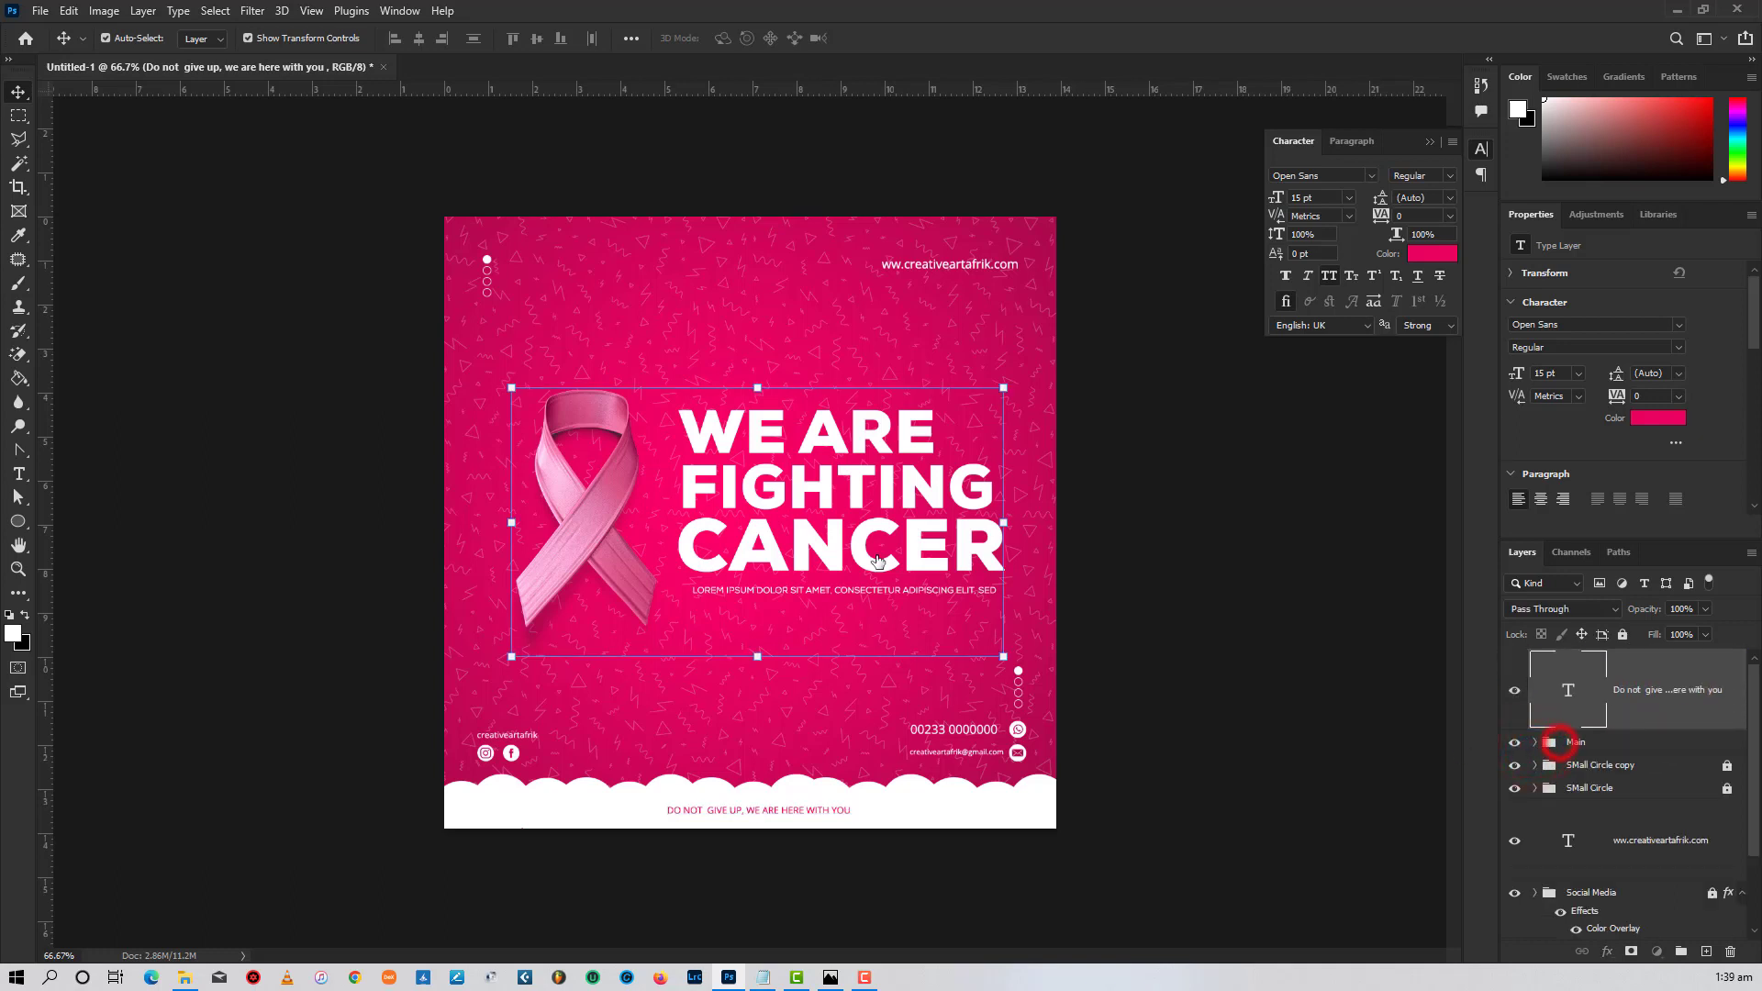
pyautogui.moveTo(877, 563); pyautogui.dragTo(860, 564)
pyautogui.hotkey('ctrl', 'z')
# - Move the Main group with the ribbon, heading and placeholder text slightly left and down on the canvas
pyautogui.click(1564, 746)
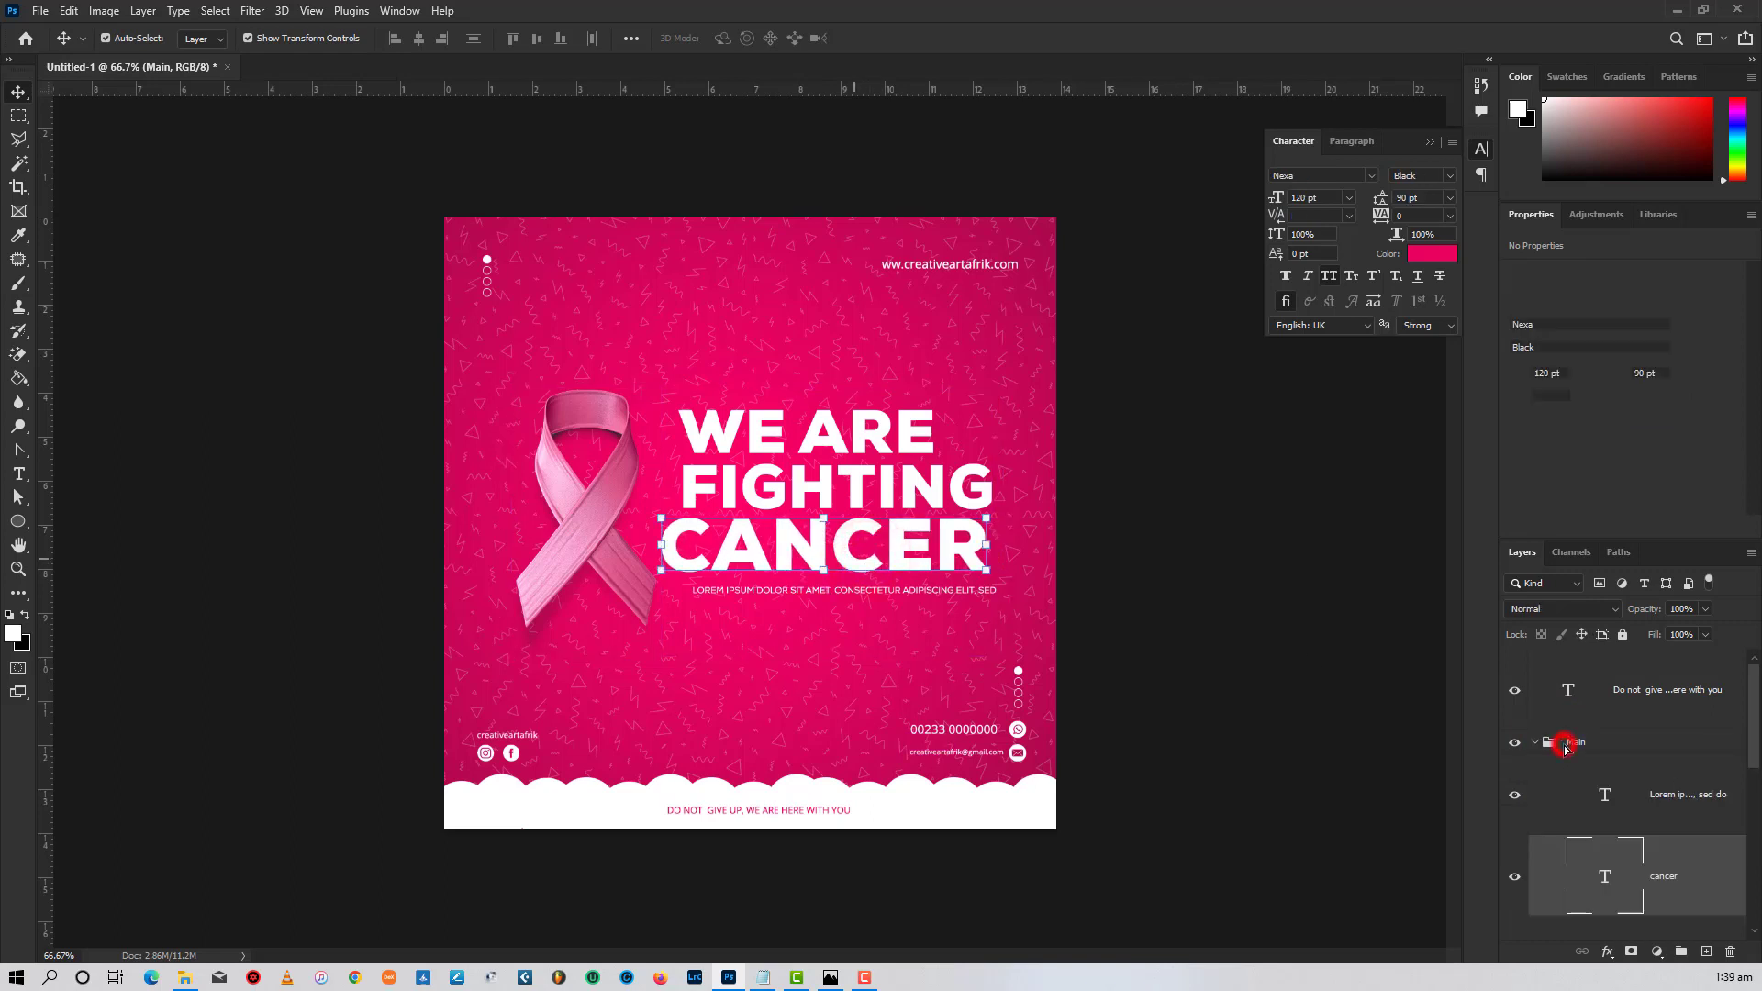
pyautogui.click(1569, 745)
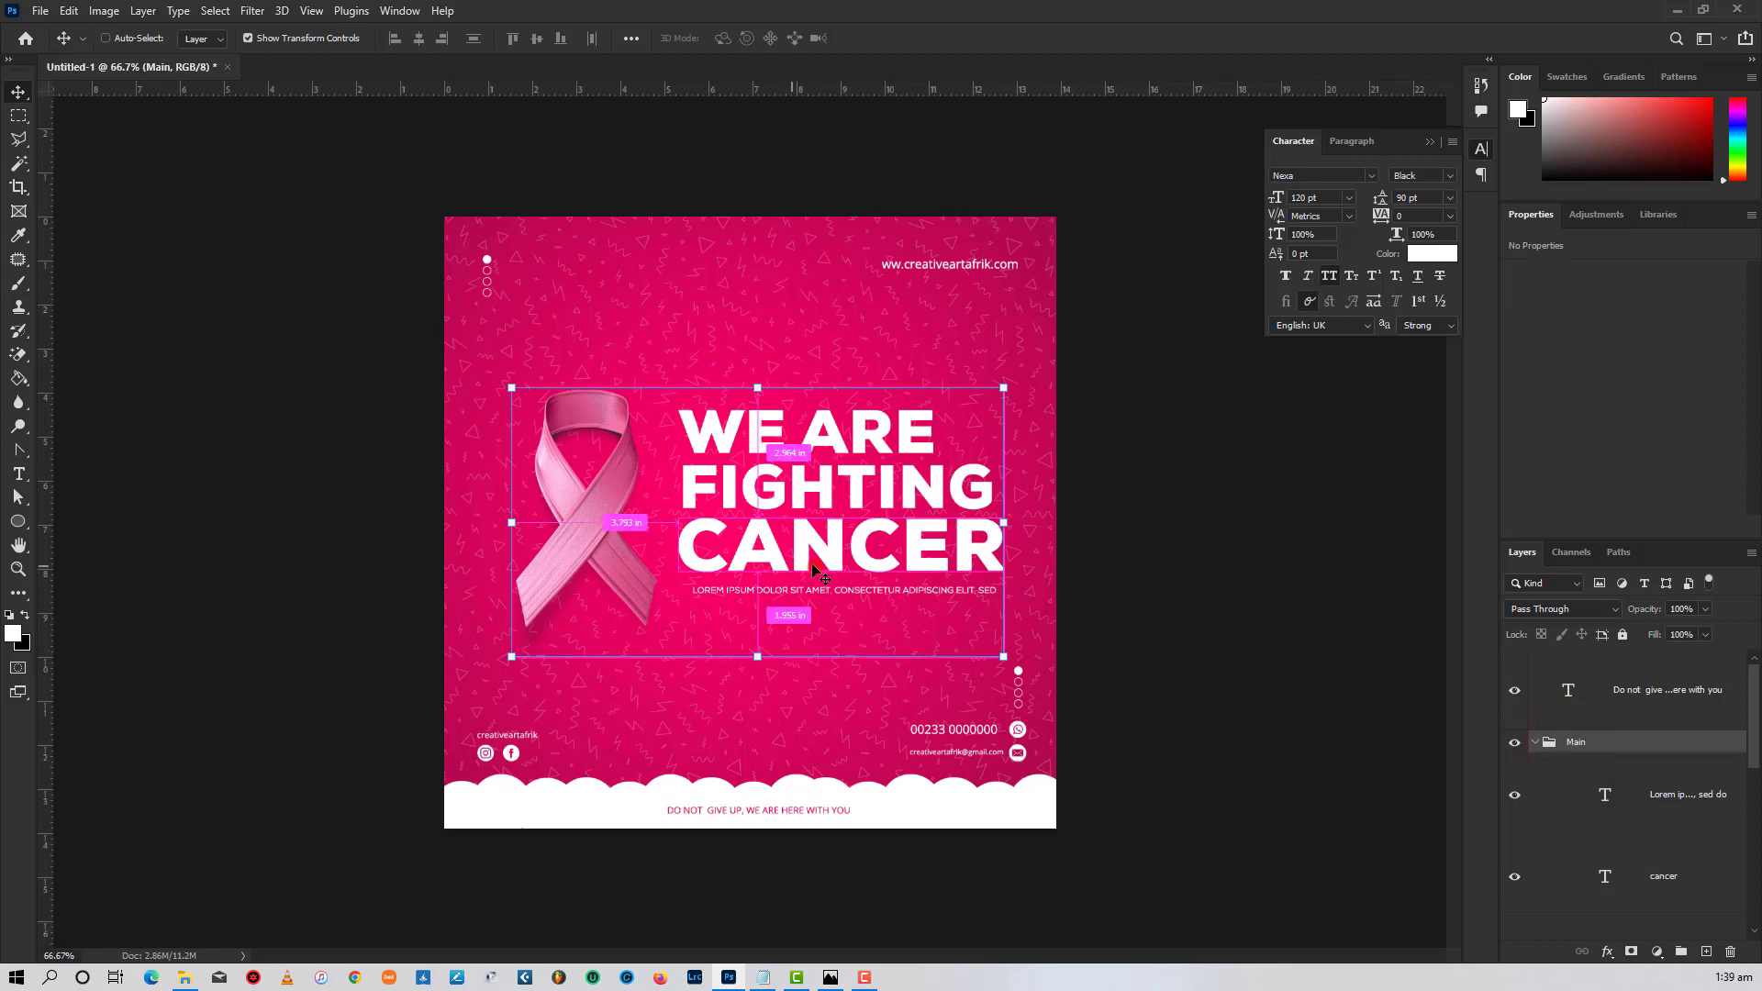
pyautogui.moveTo(798, 567)
pyautogui.mouseDown()
pyautogui.moveTo(776, 581)
pyautogui.moveTo(802, 584)
pyautogui.moveTo(777, 582)
pyautogui.moveTo(817, 584)
pyautogui.moveTo(802, 582)
pyautogui.mouseUp()
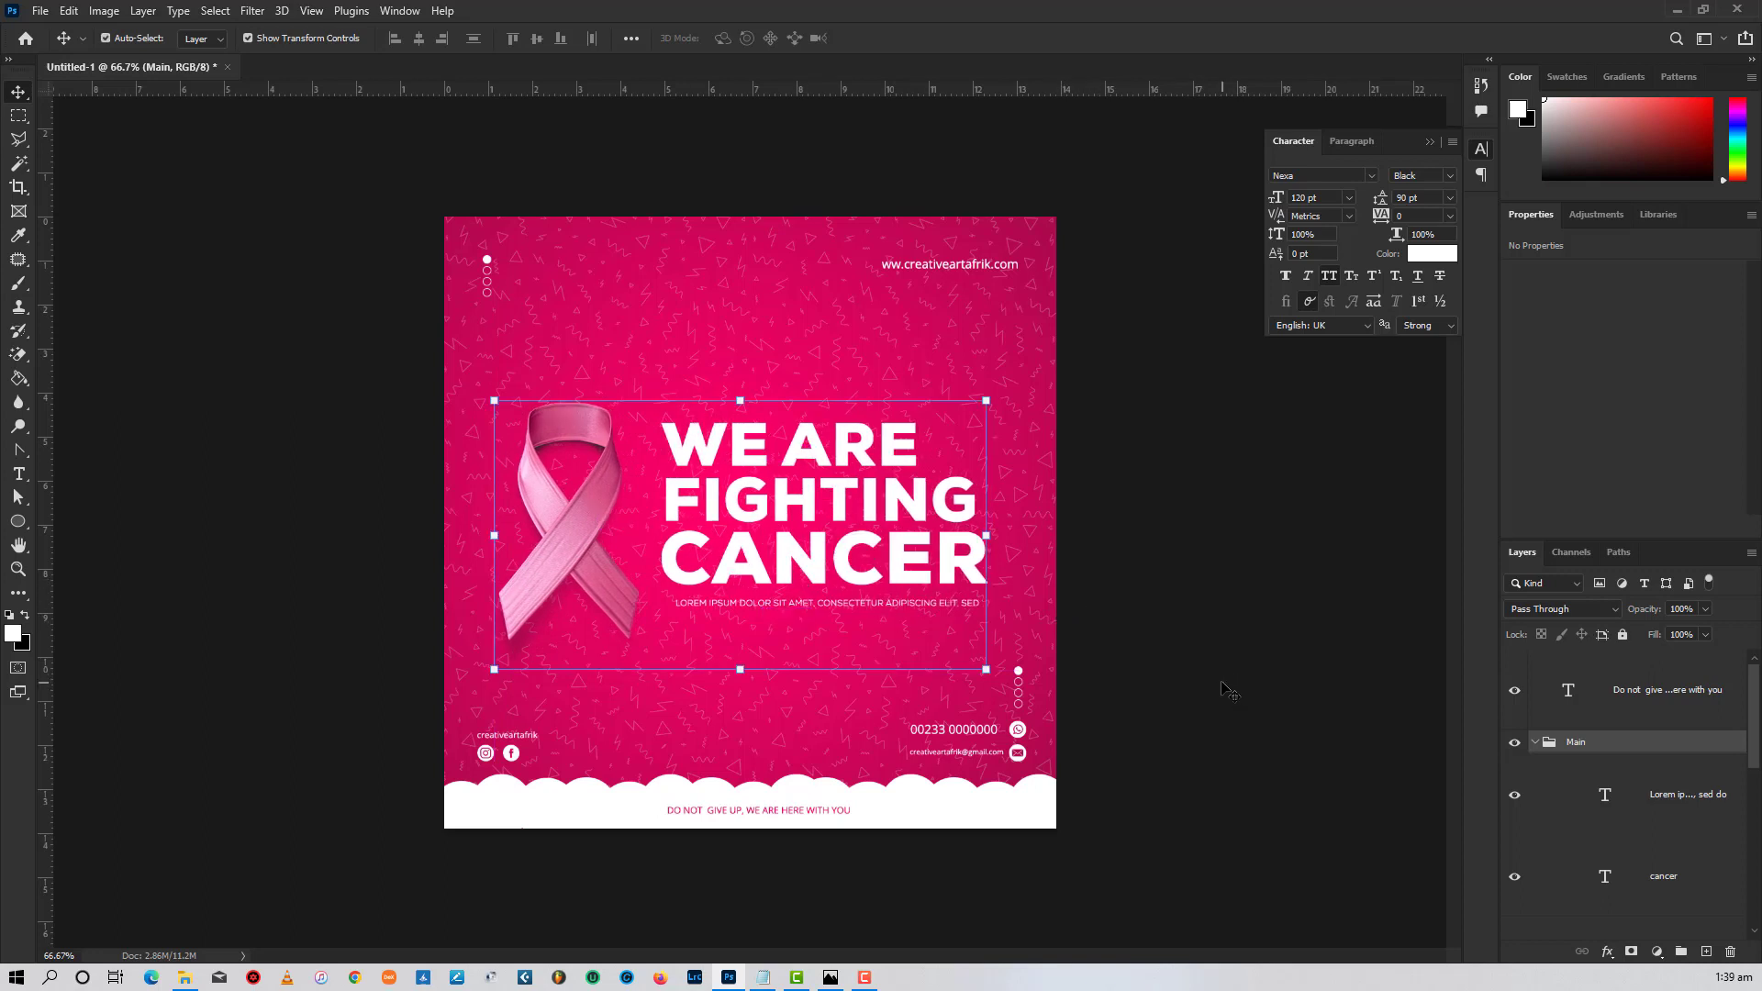
pyautogui.click(1196, 716)
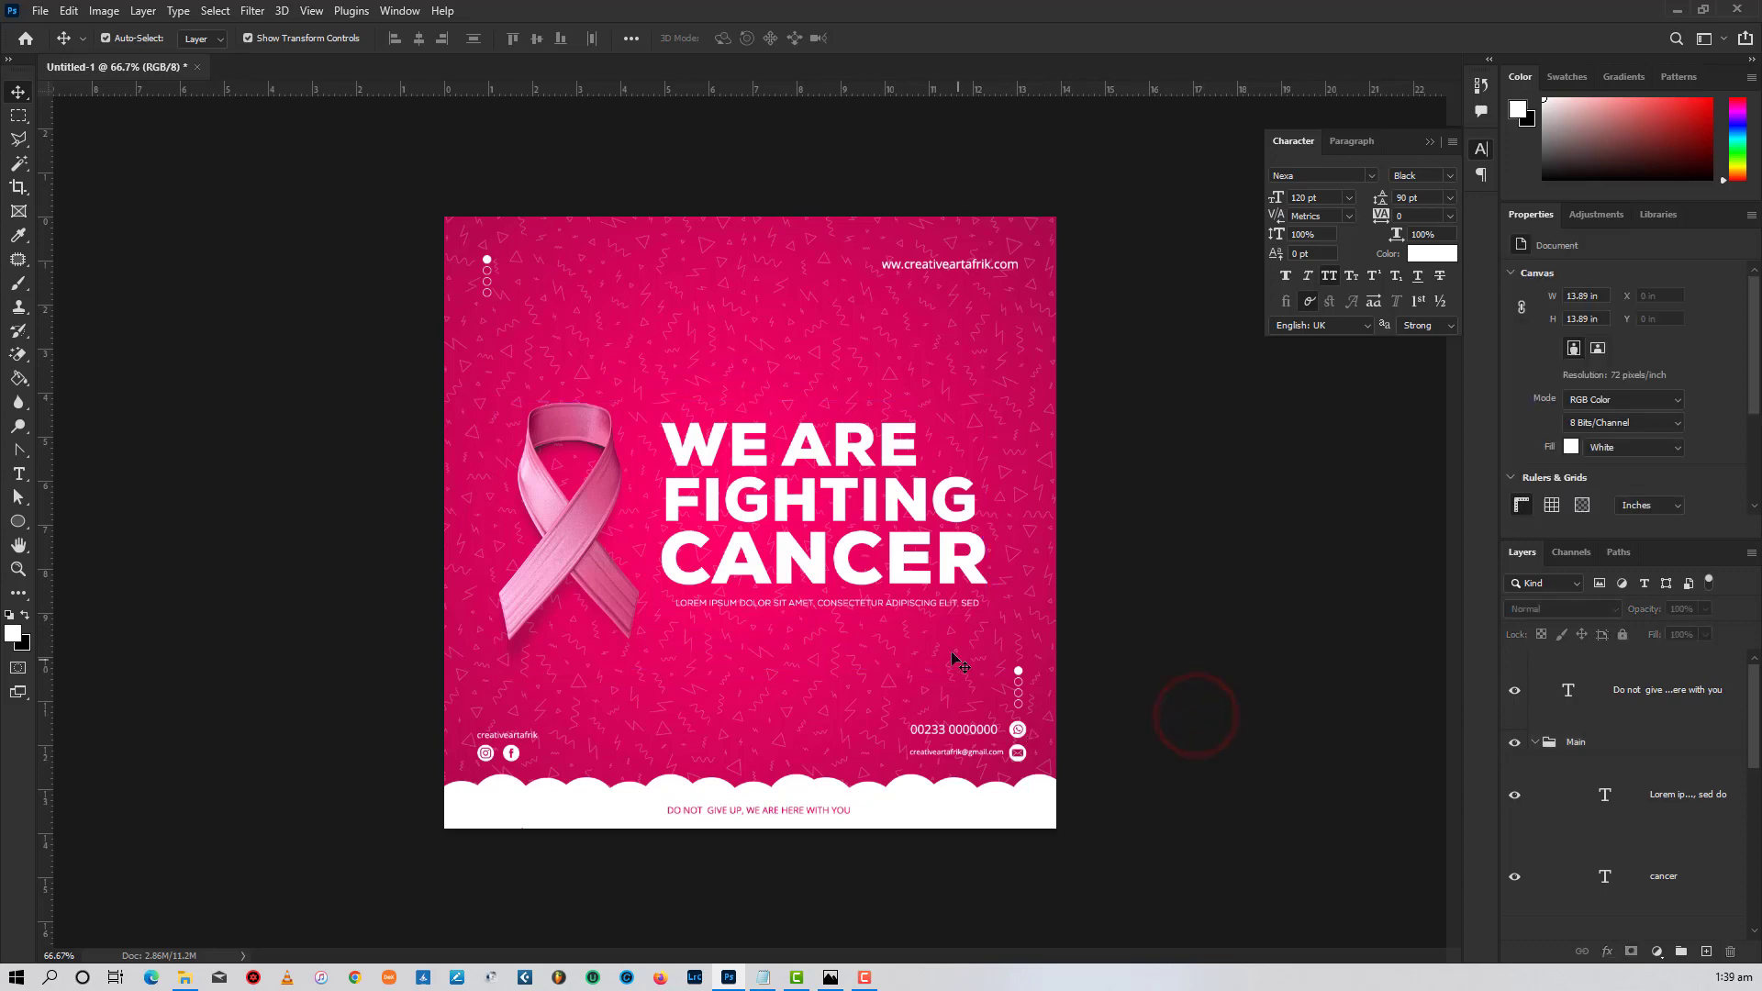
# - Add a Color Overlay to the "cancer" text layer using the bright pink #f40165 sampled from the background
pyautogui.click(969, 555)
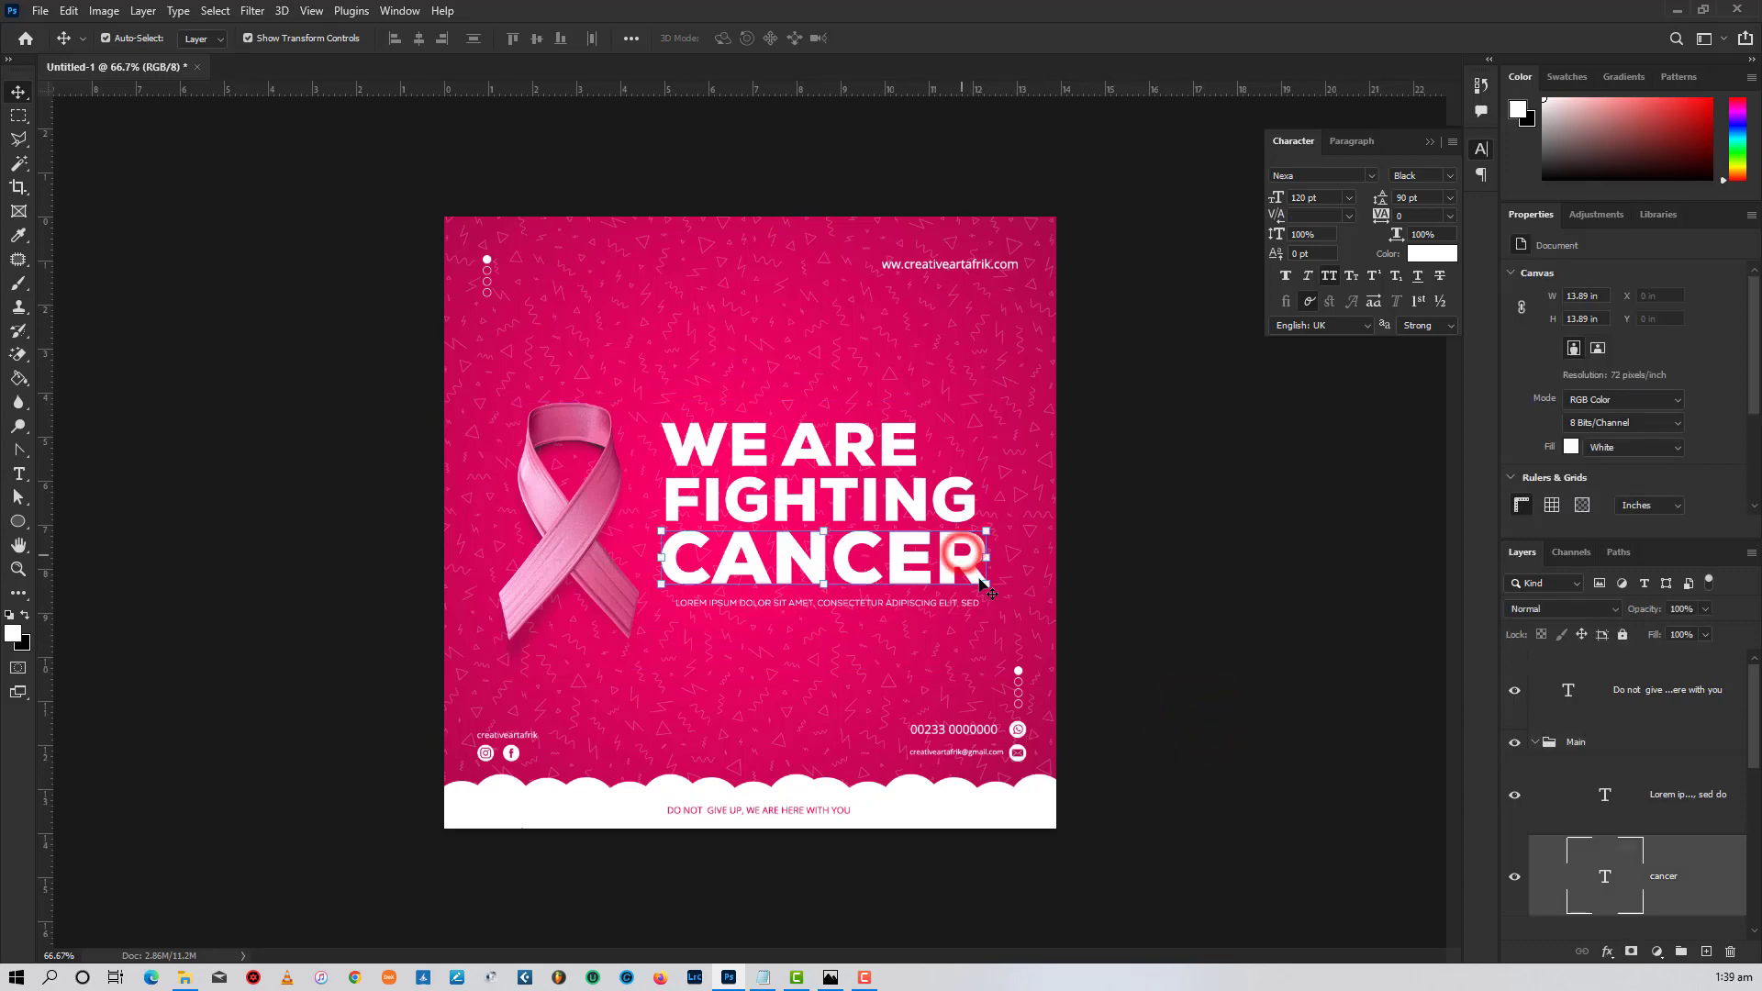
pyautogui.click(1676, 904)
pyautogui.rightClick(1676, 904)
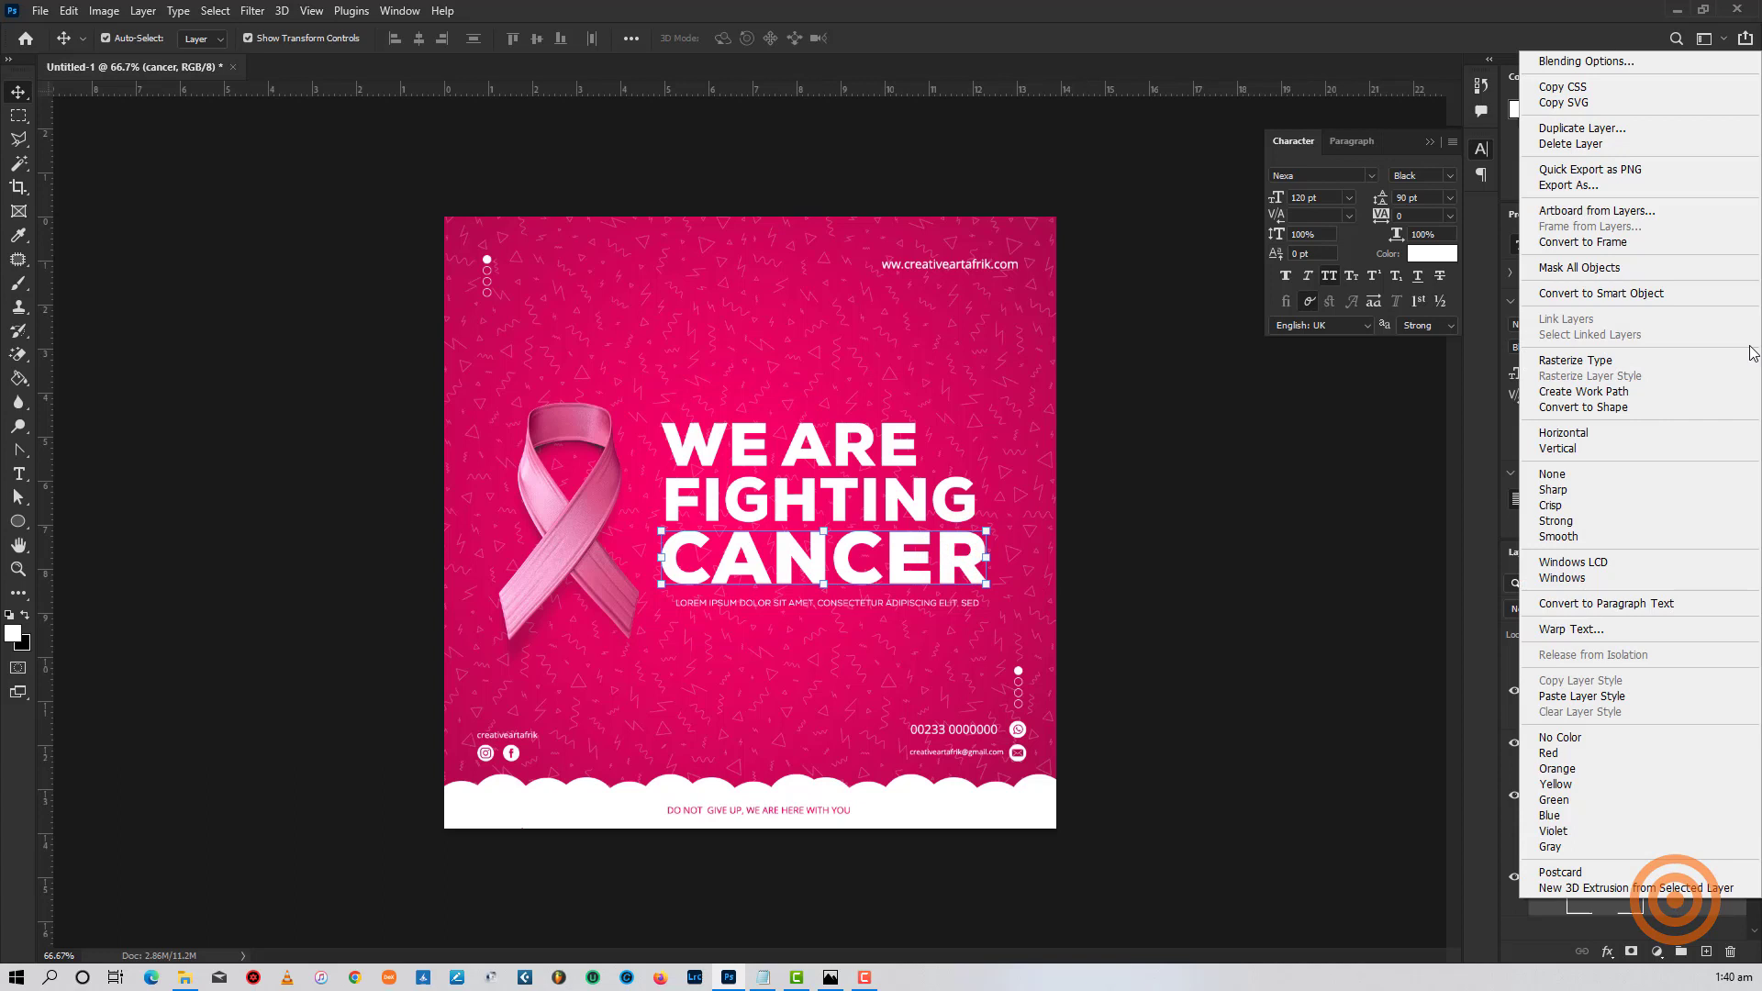
pyautogui.click(1556, 63)
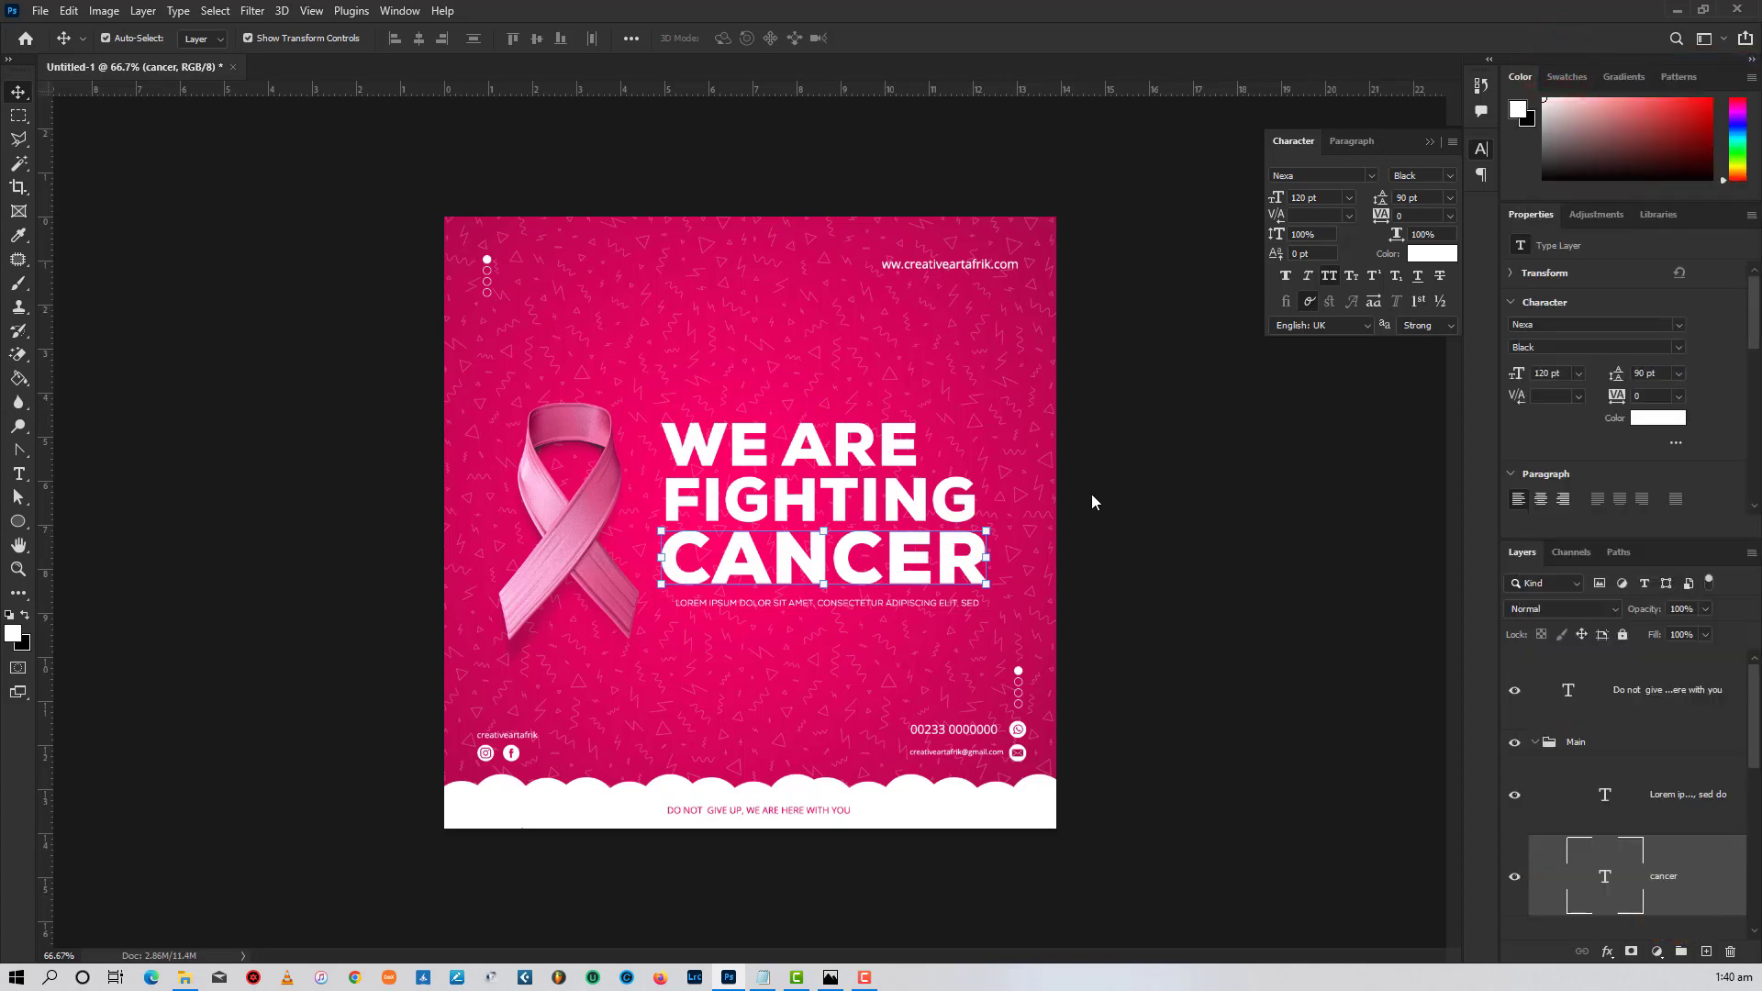
pyautogui.moveTo(1068, 342); pyautogui.dragTo(1181, 244)
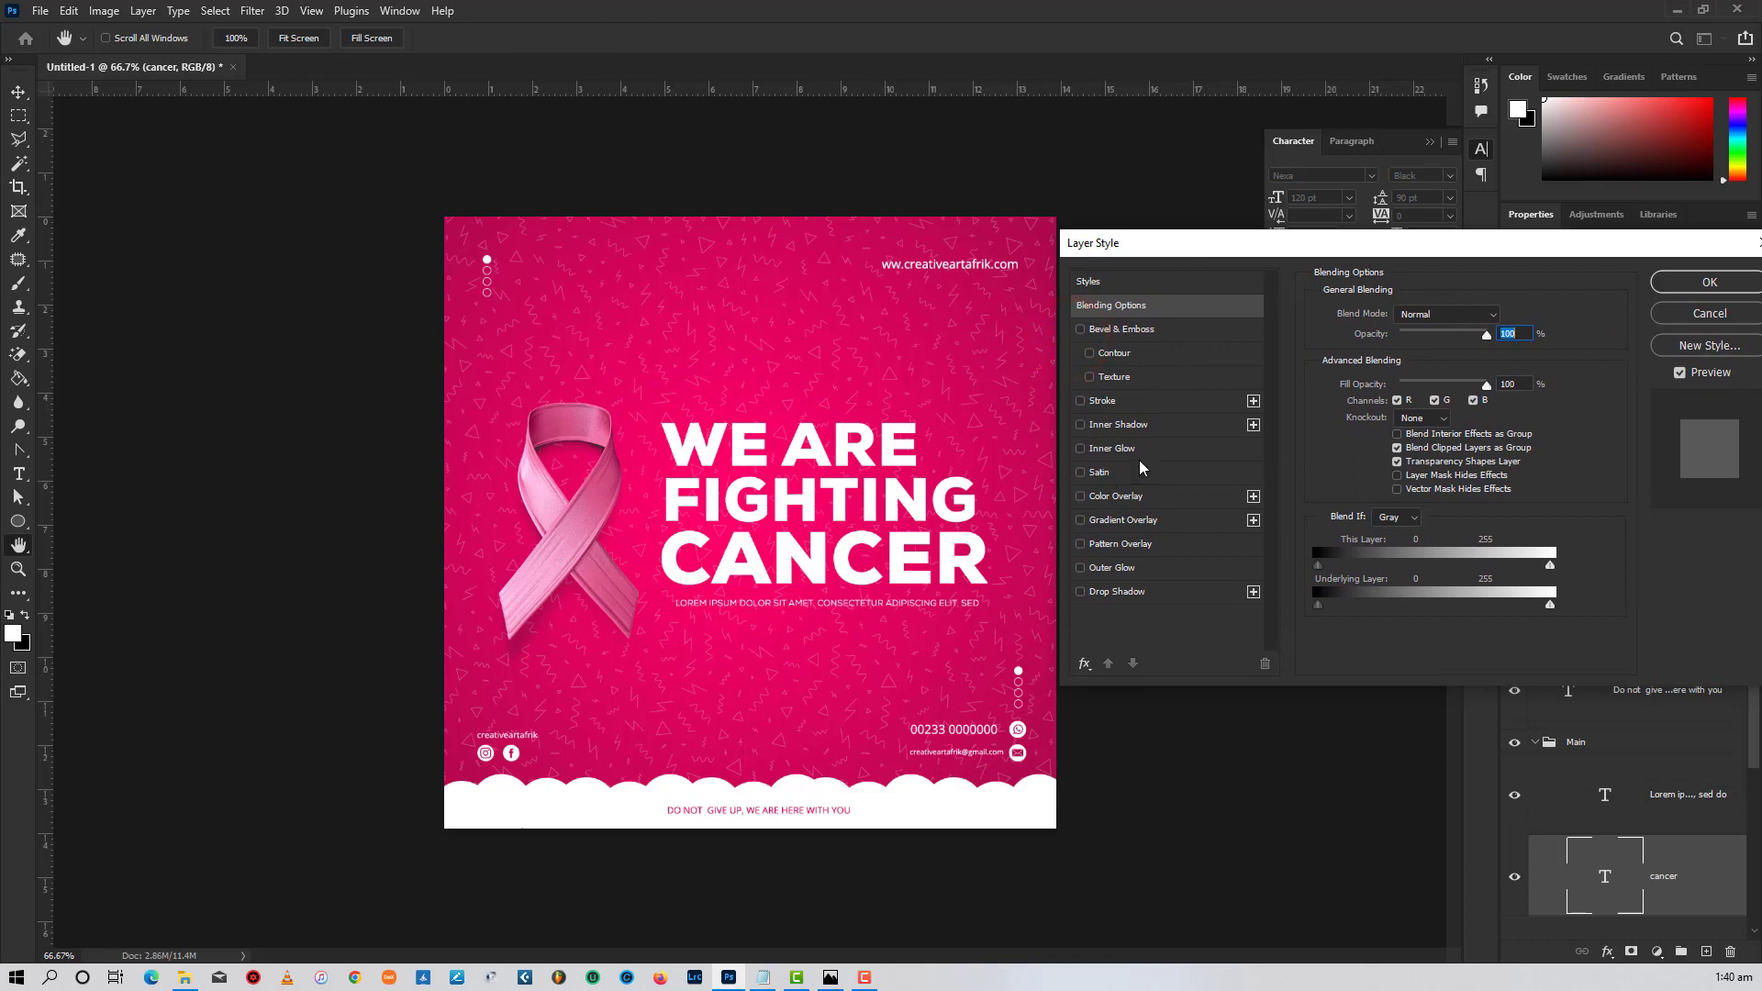
pyautogui.click(1081, 496)
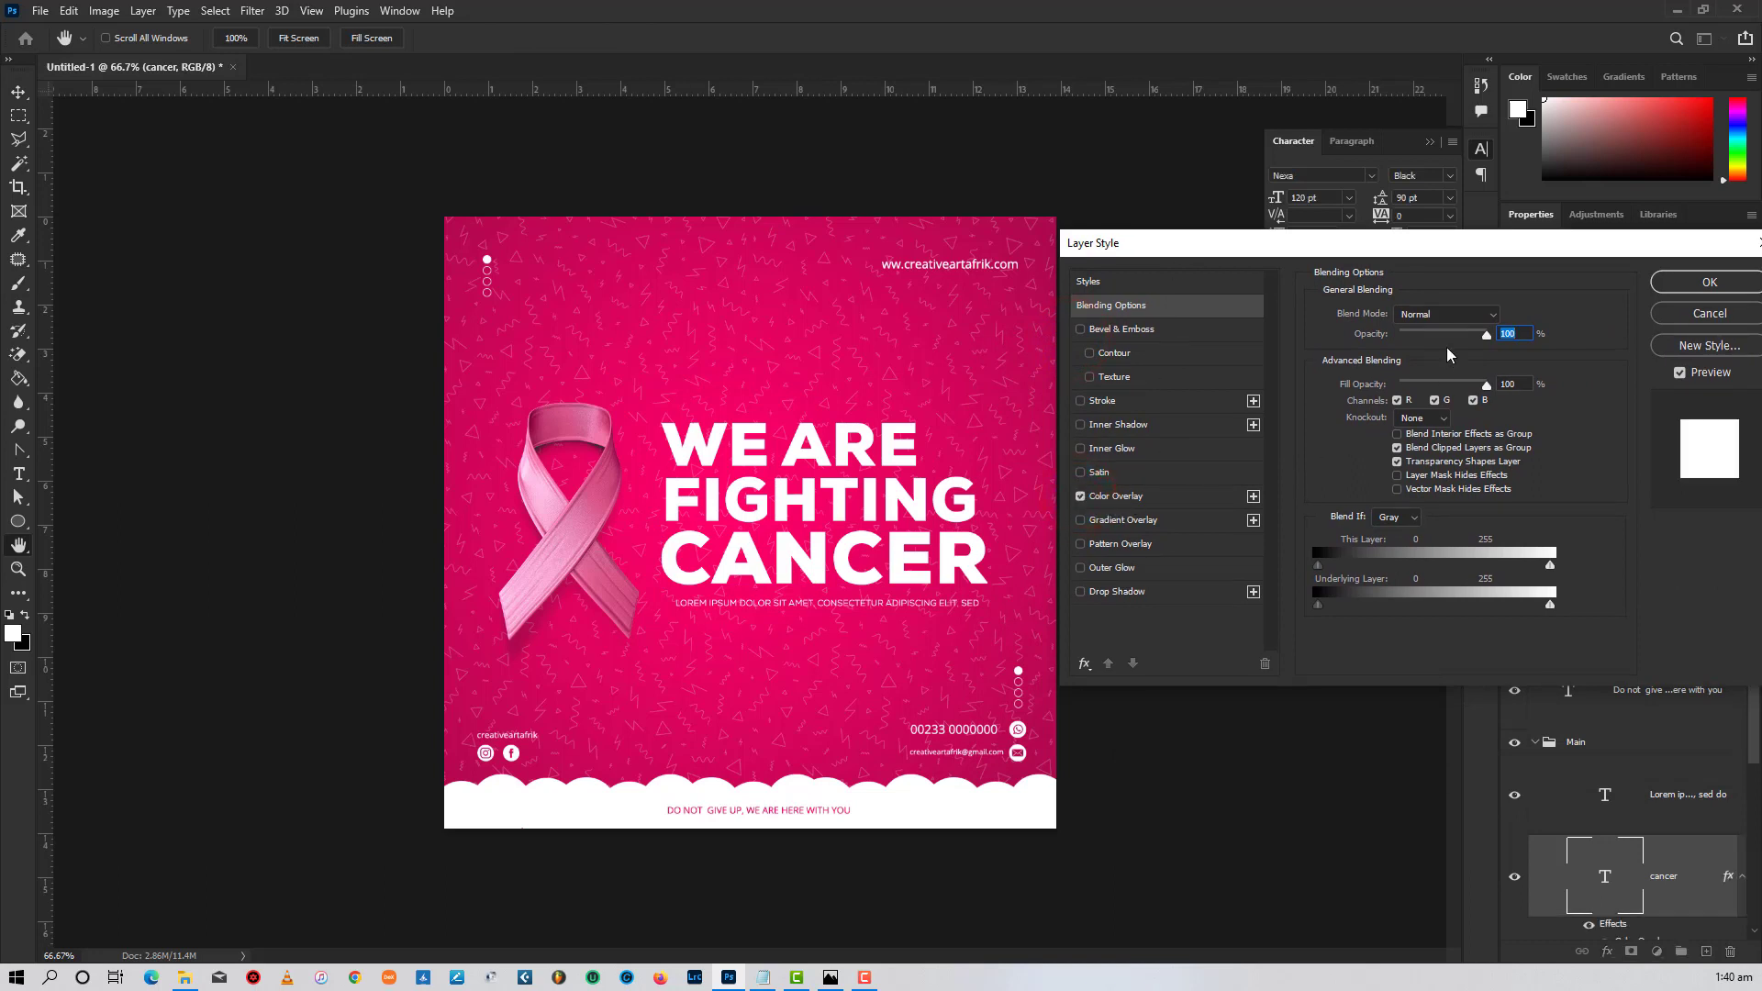
pyautogui.click(1117, 493)
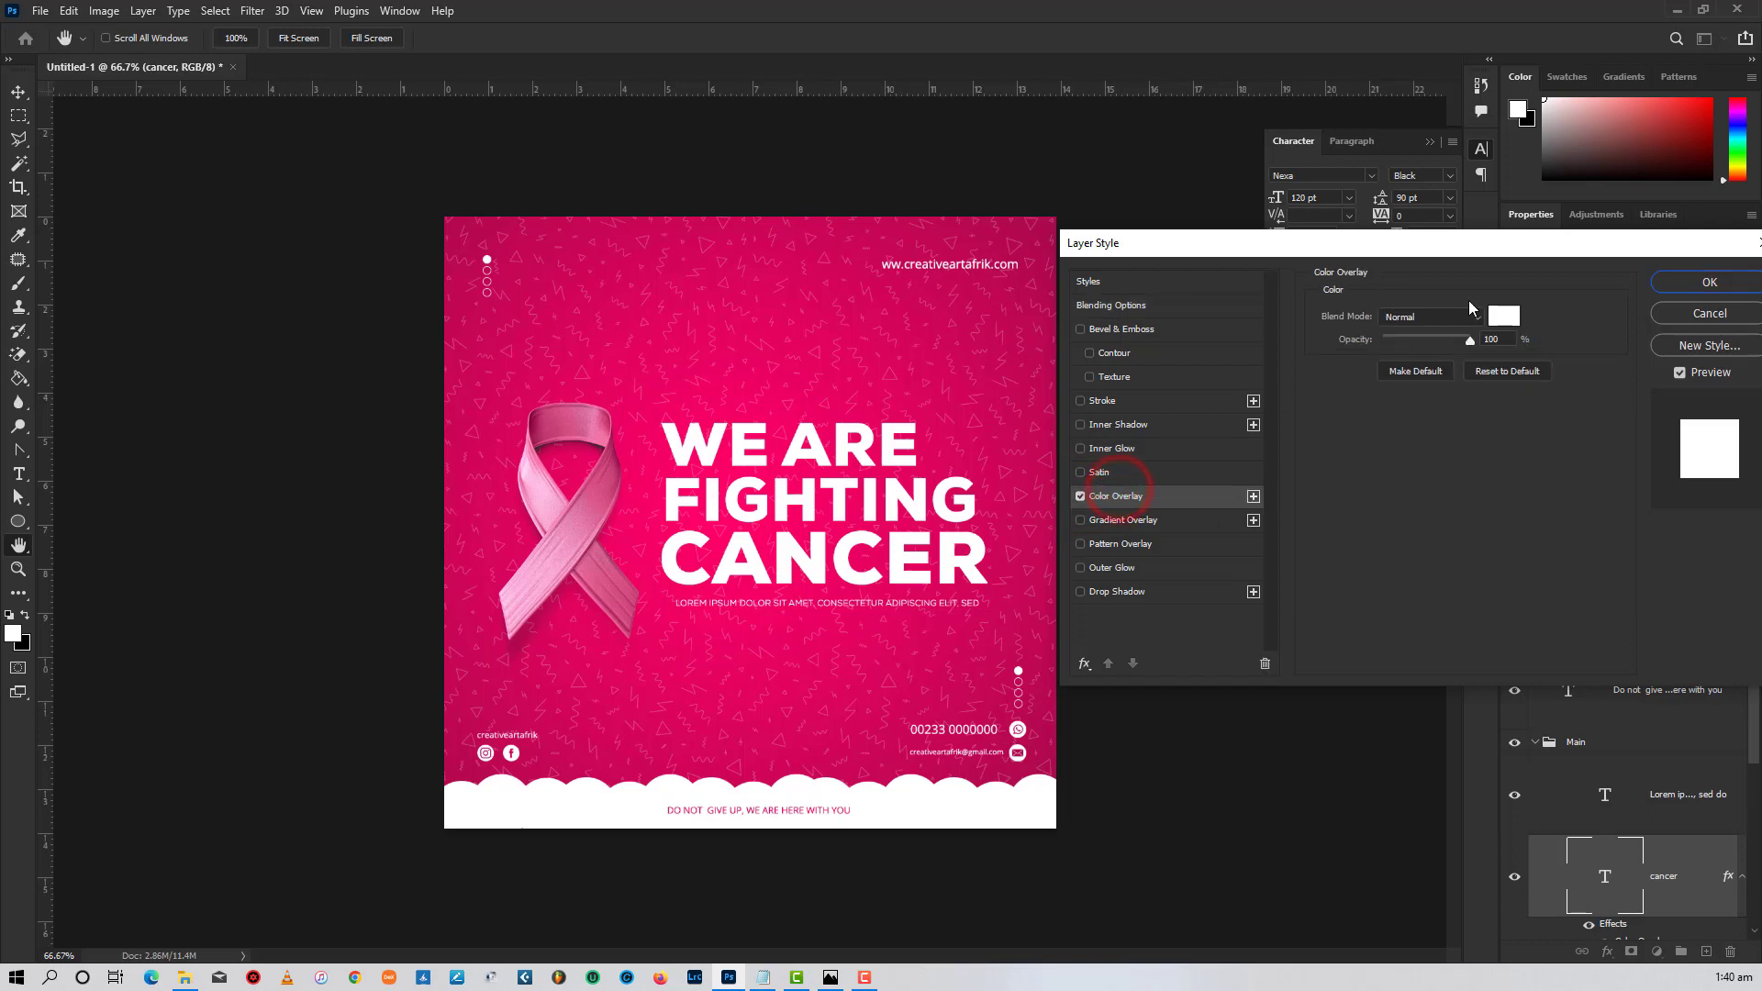
pyautogui.click(1505, 317)
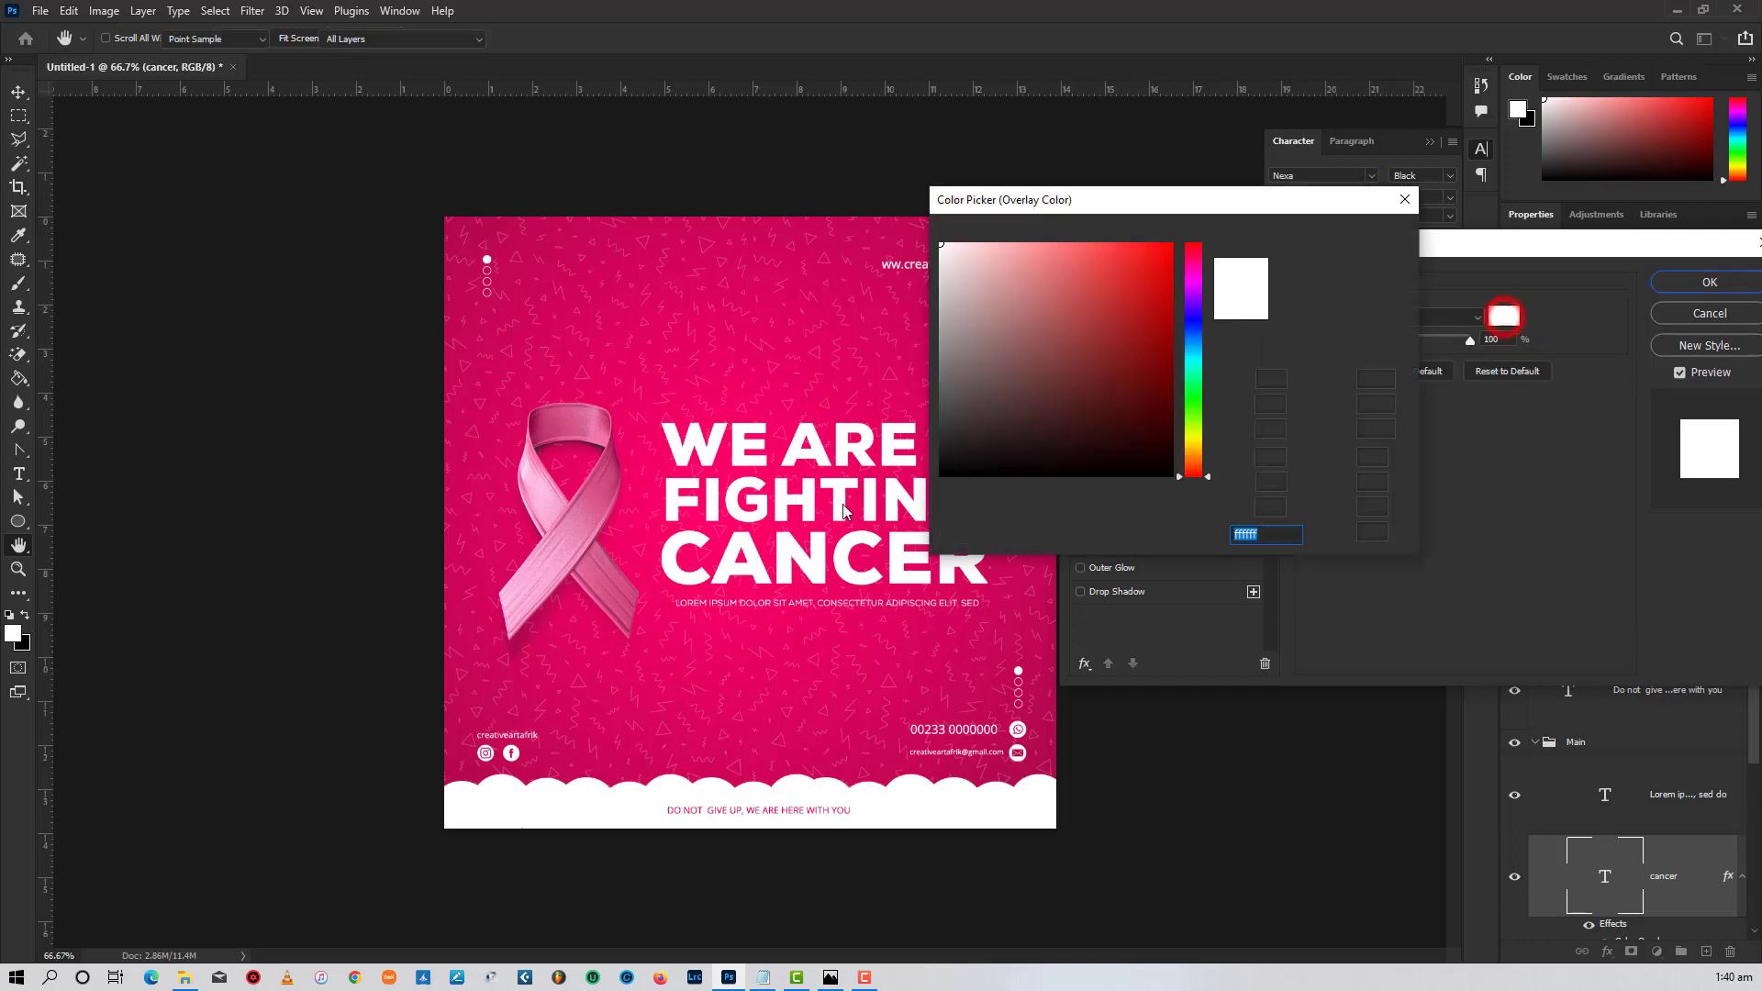
pyautogui.click(660, 469)
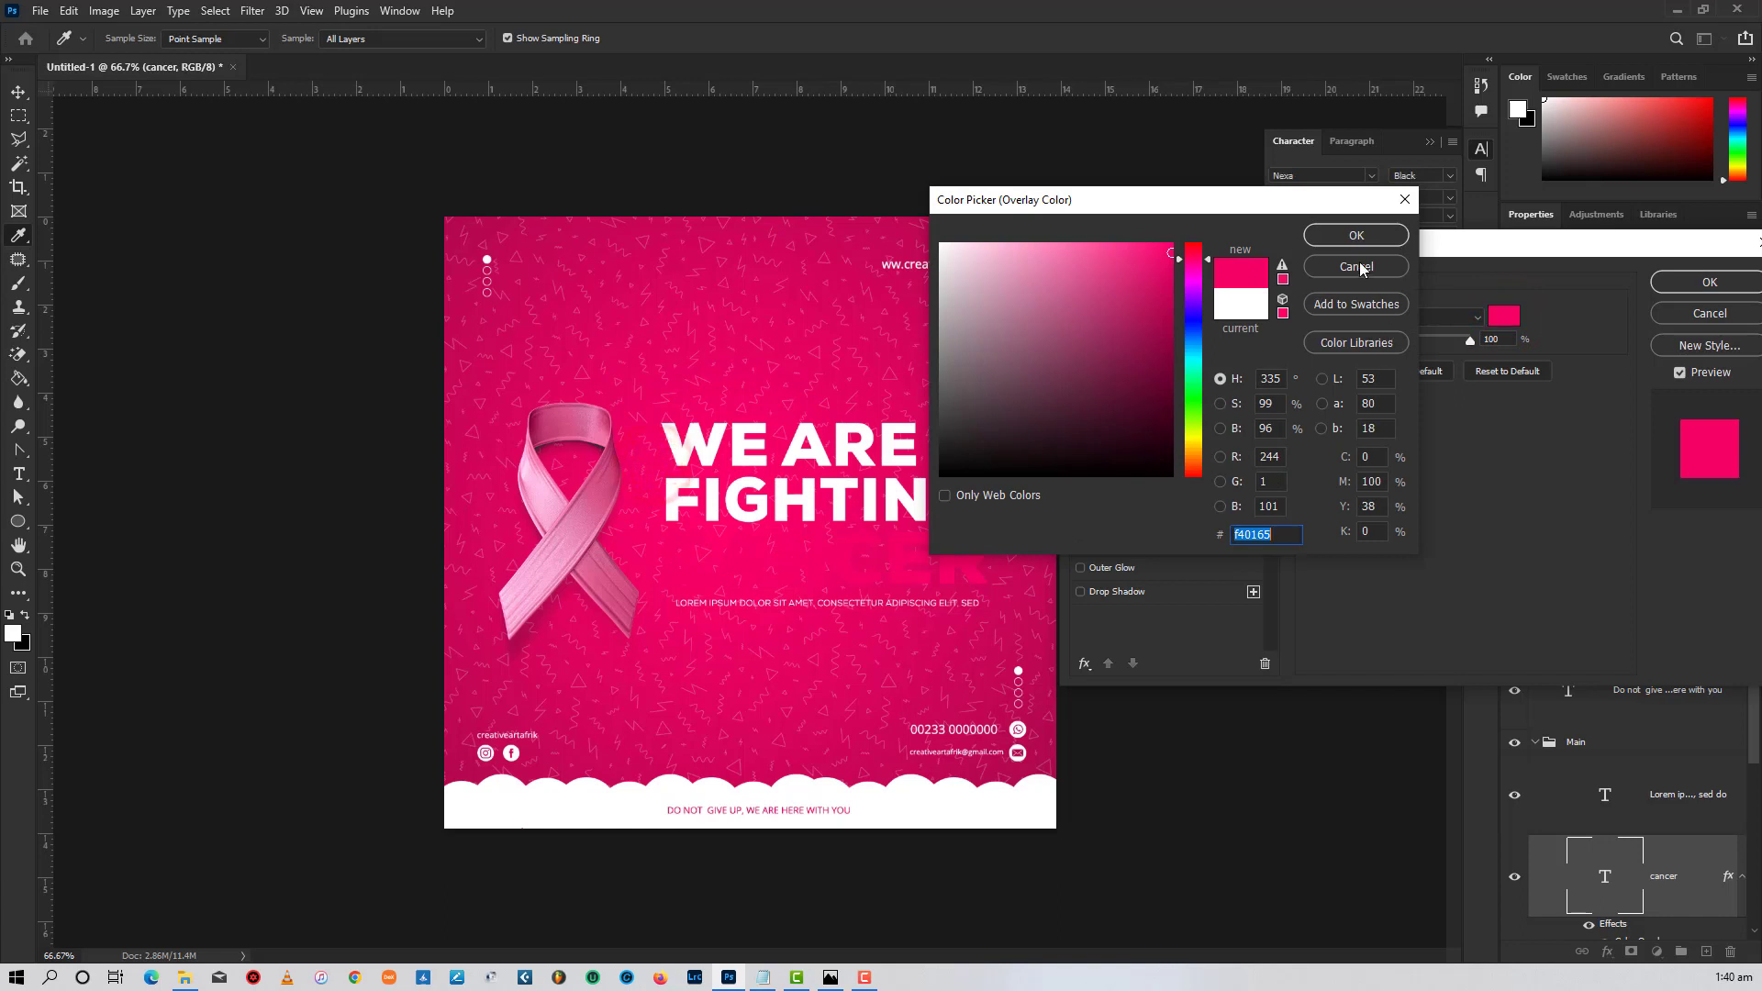
pyautogui.click(1357, 236)
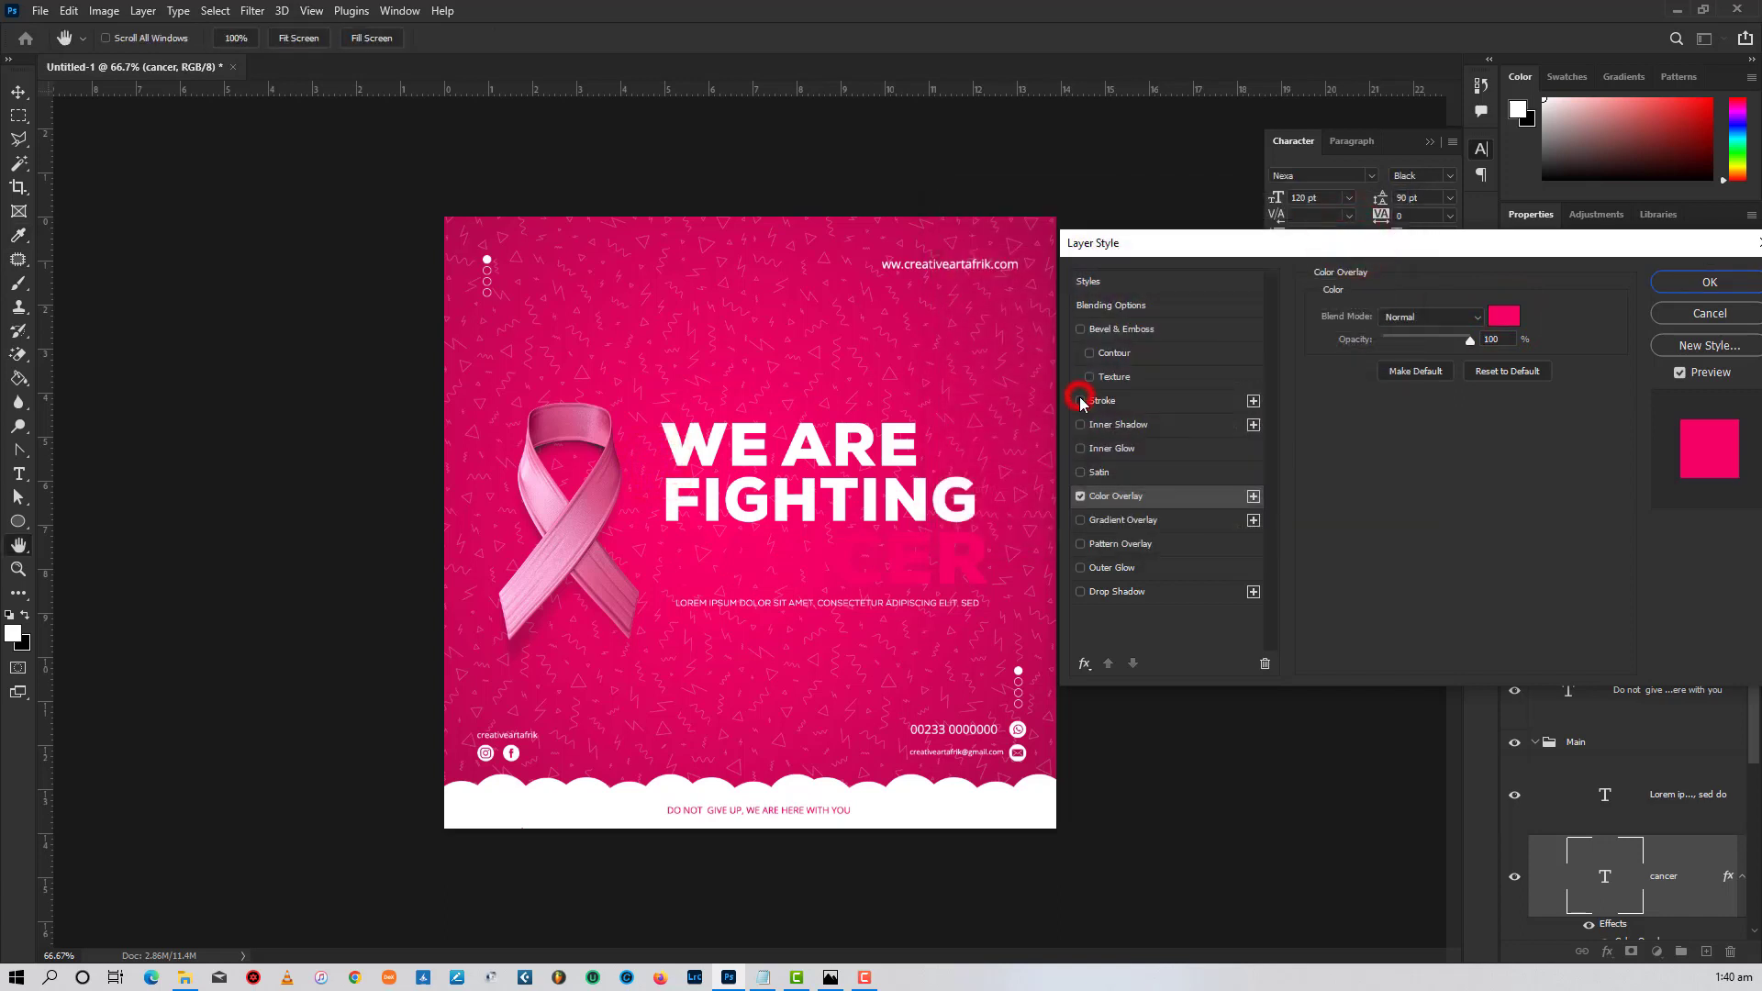
# - Add a 13 px white outside Stroke and an Inner Shadow with 9 px distance, 11% choke and 21 px size to the "cancer" text
pyautogui.click(1081, 402)
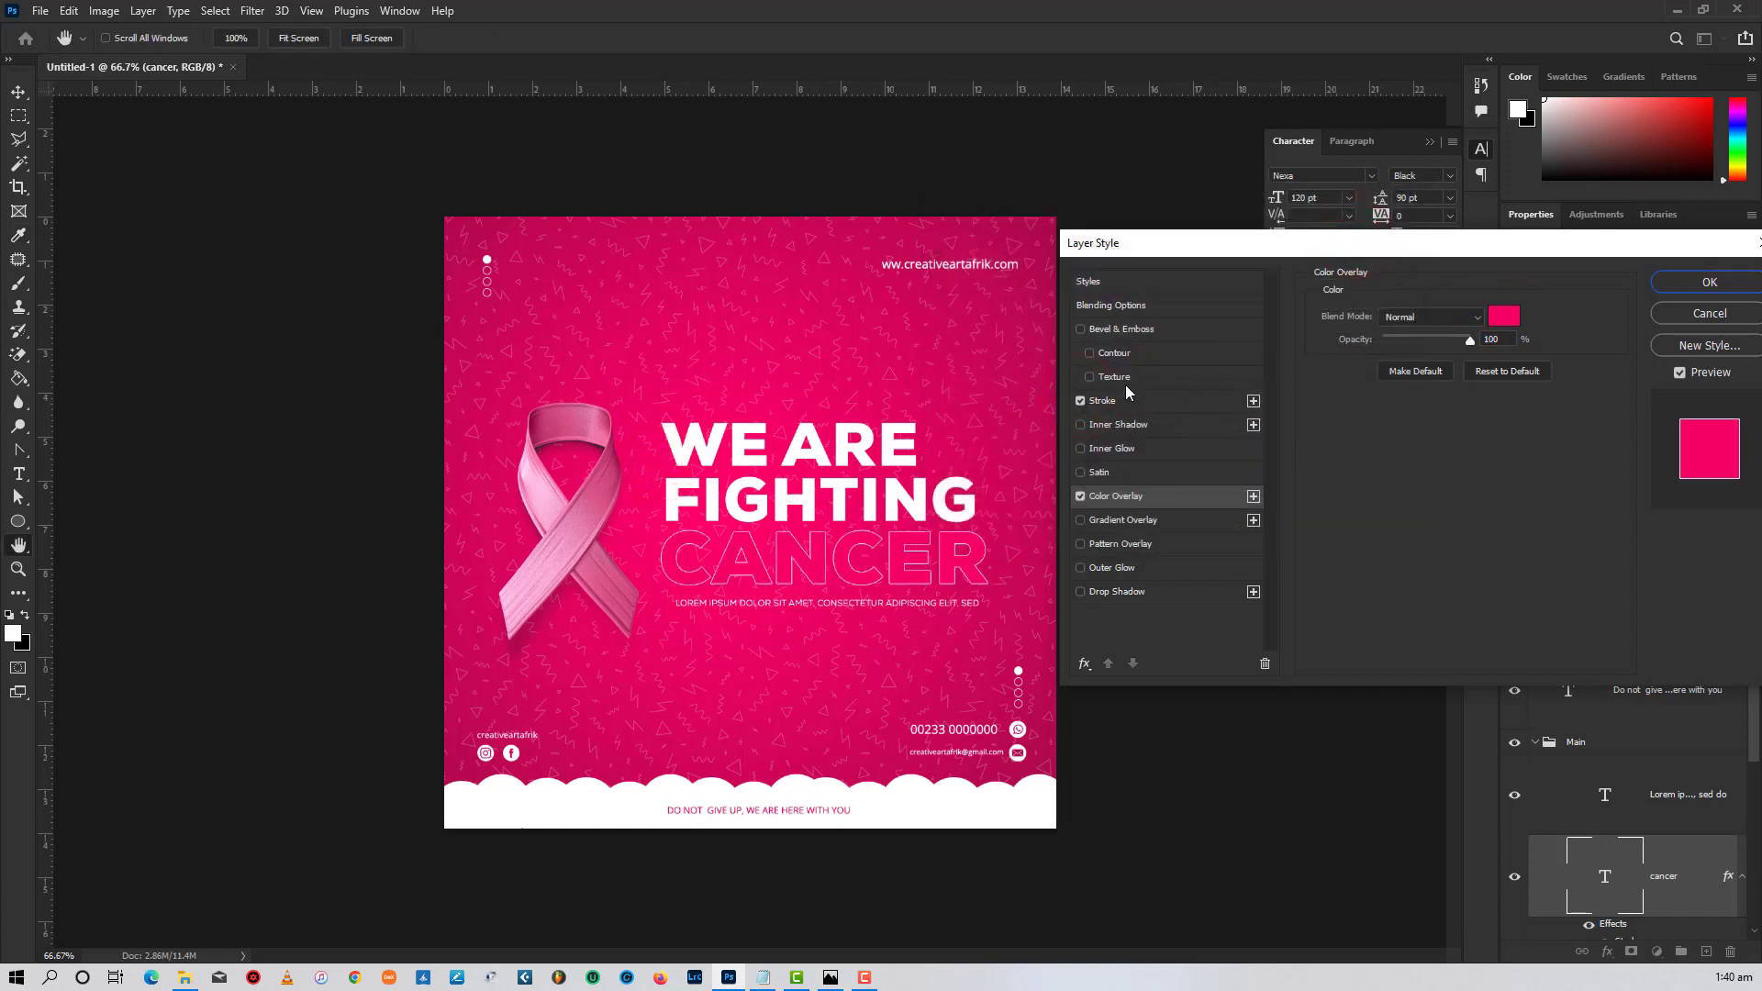
pyautogui.click(1101, 401)
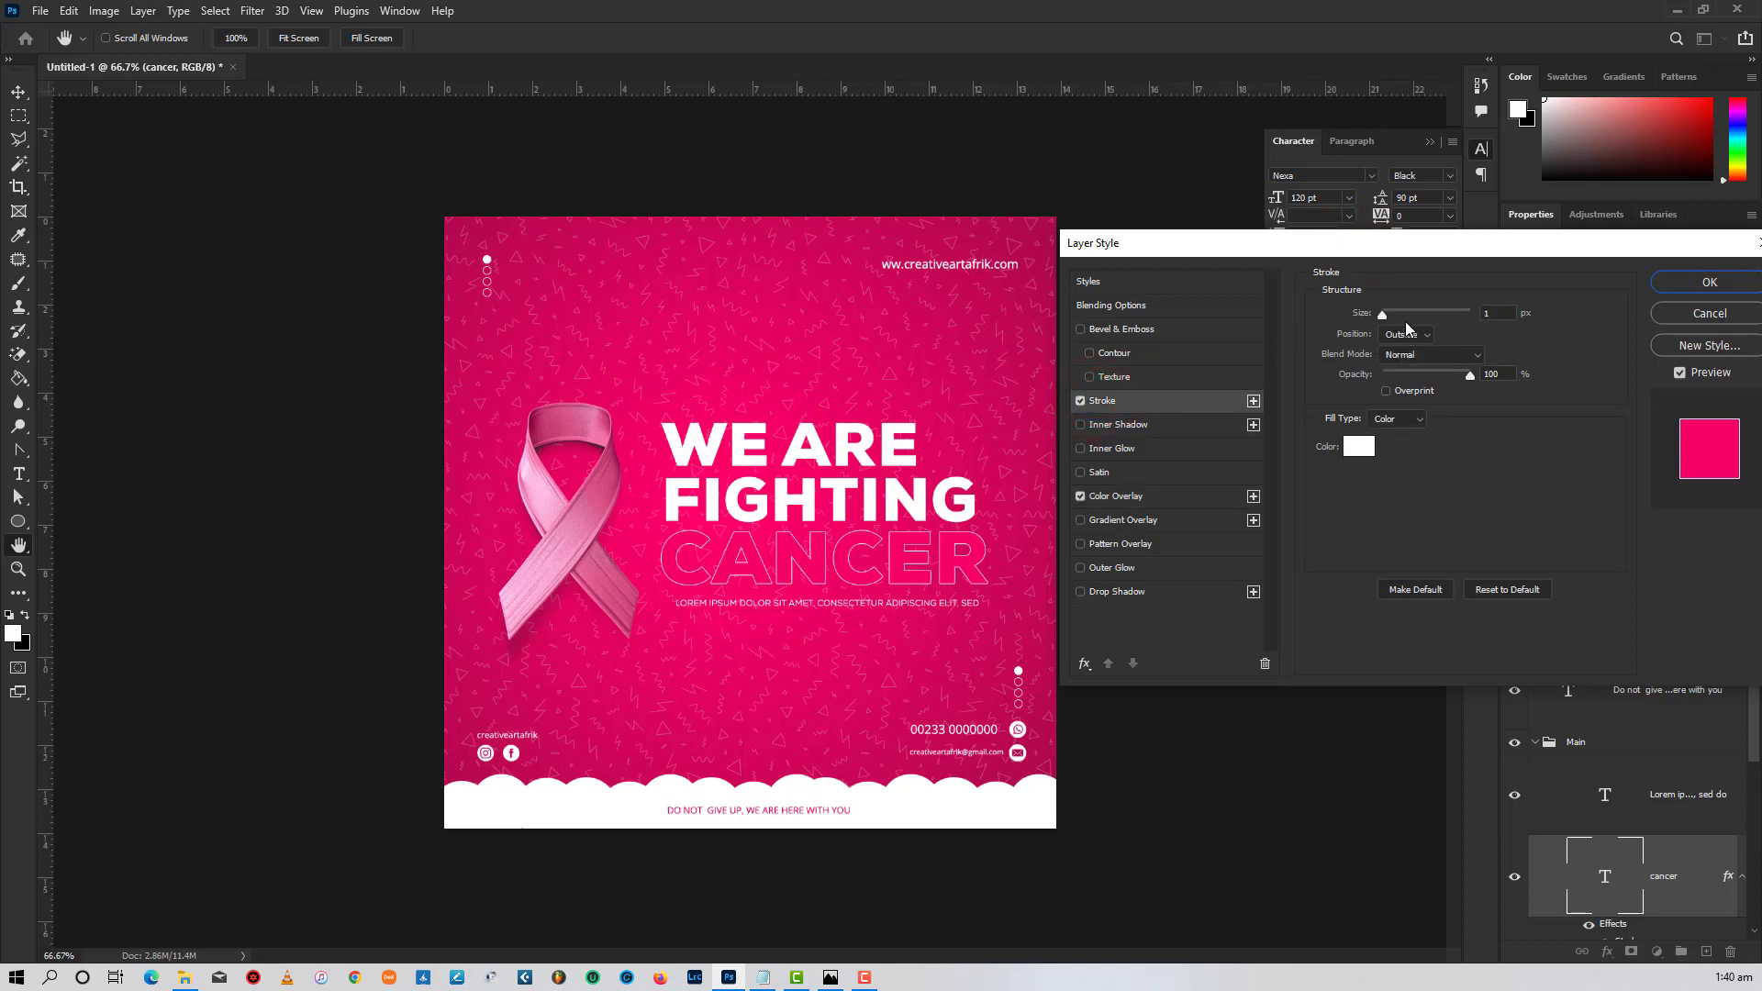
pyautogui.moveTo(1383, 314); pyautogui.dragTo(1393, 311)
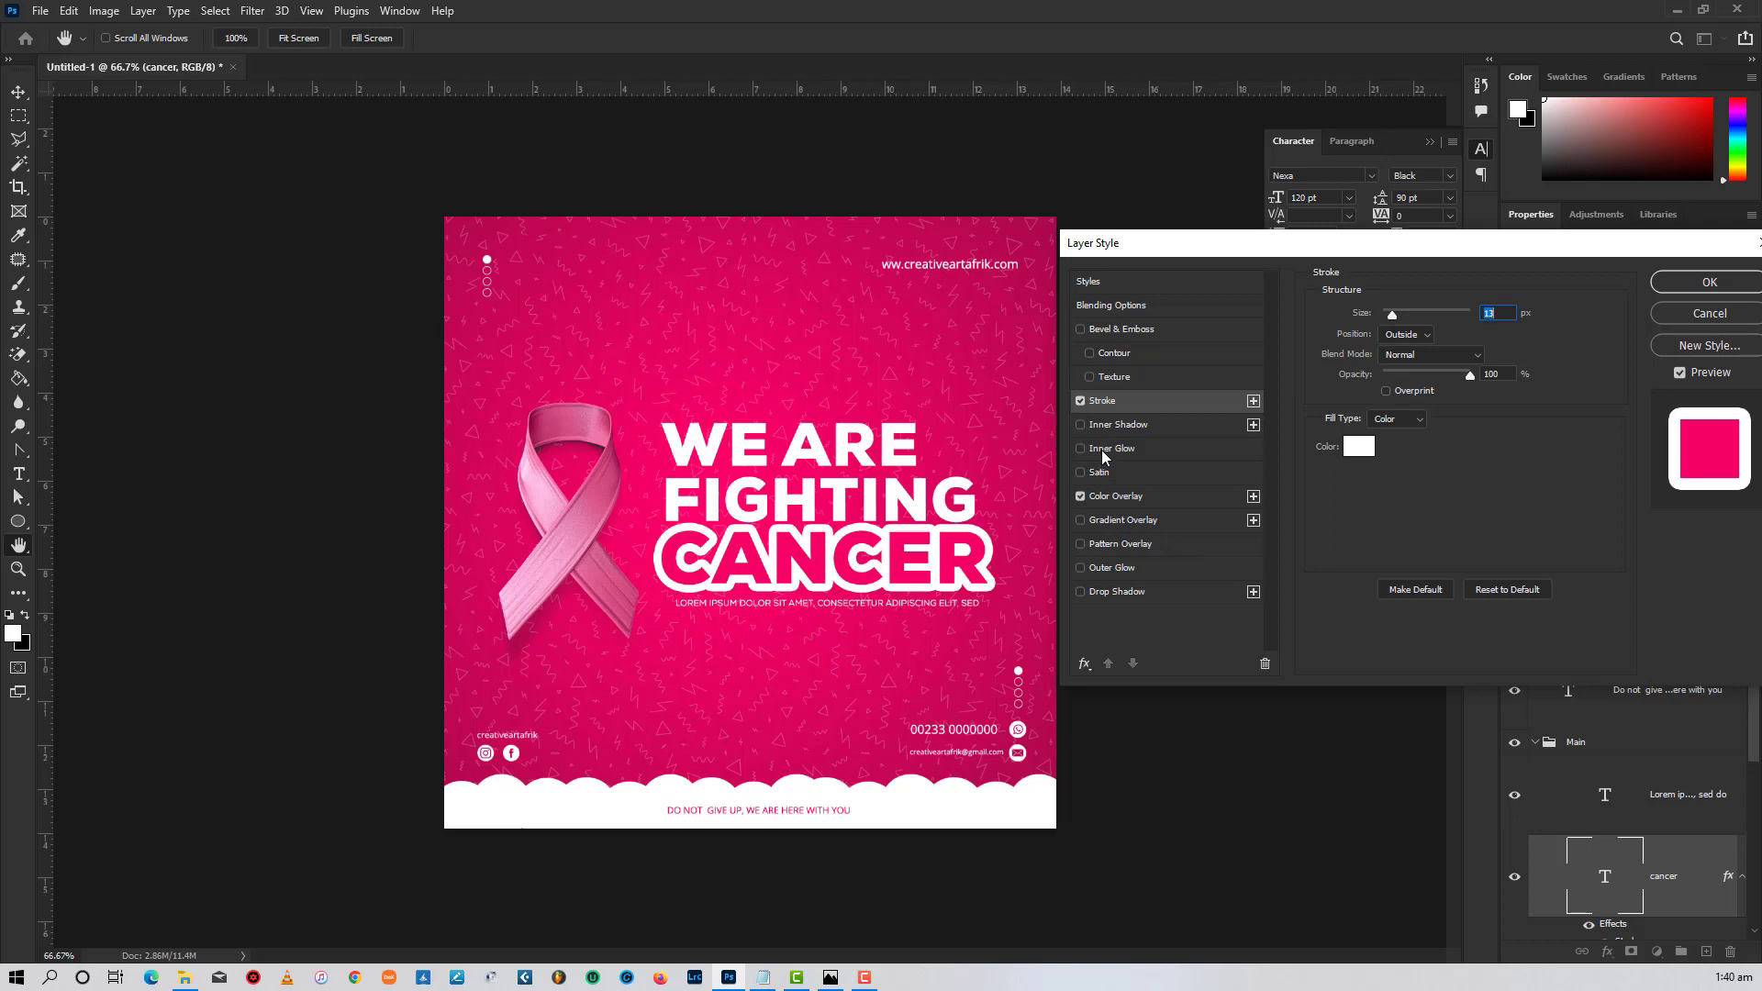
pyautogui.click(1101, 431)
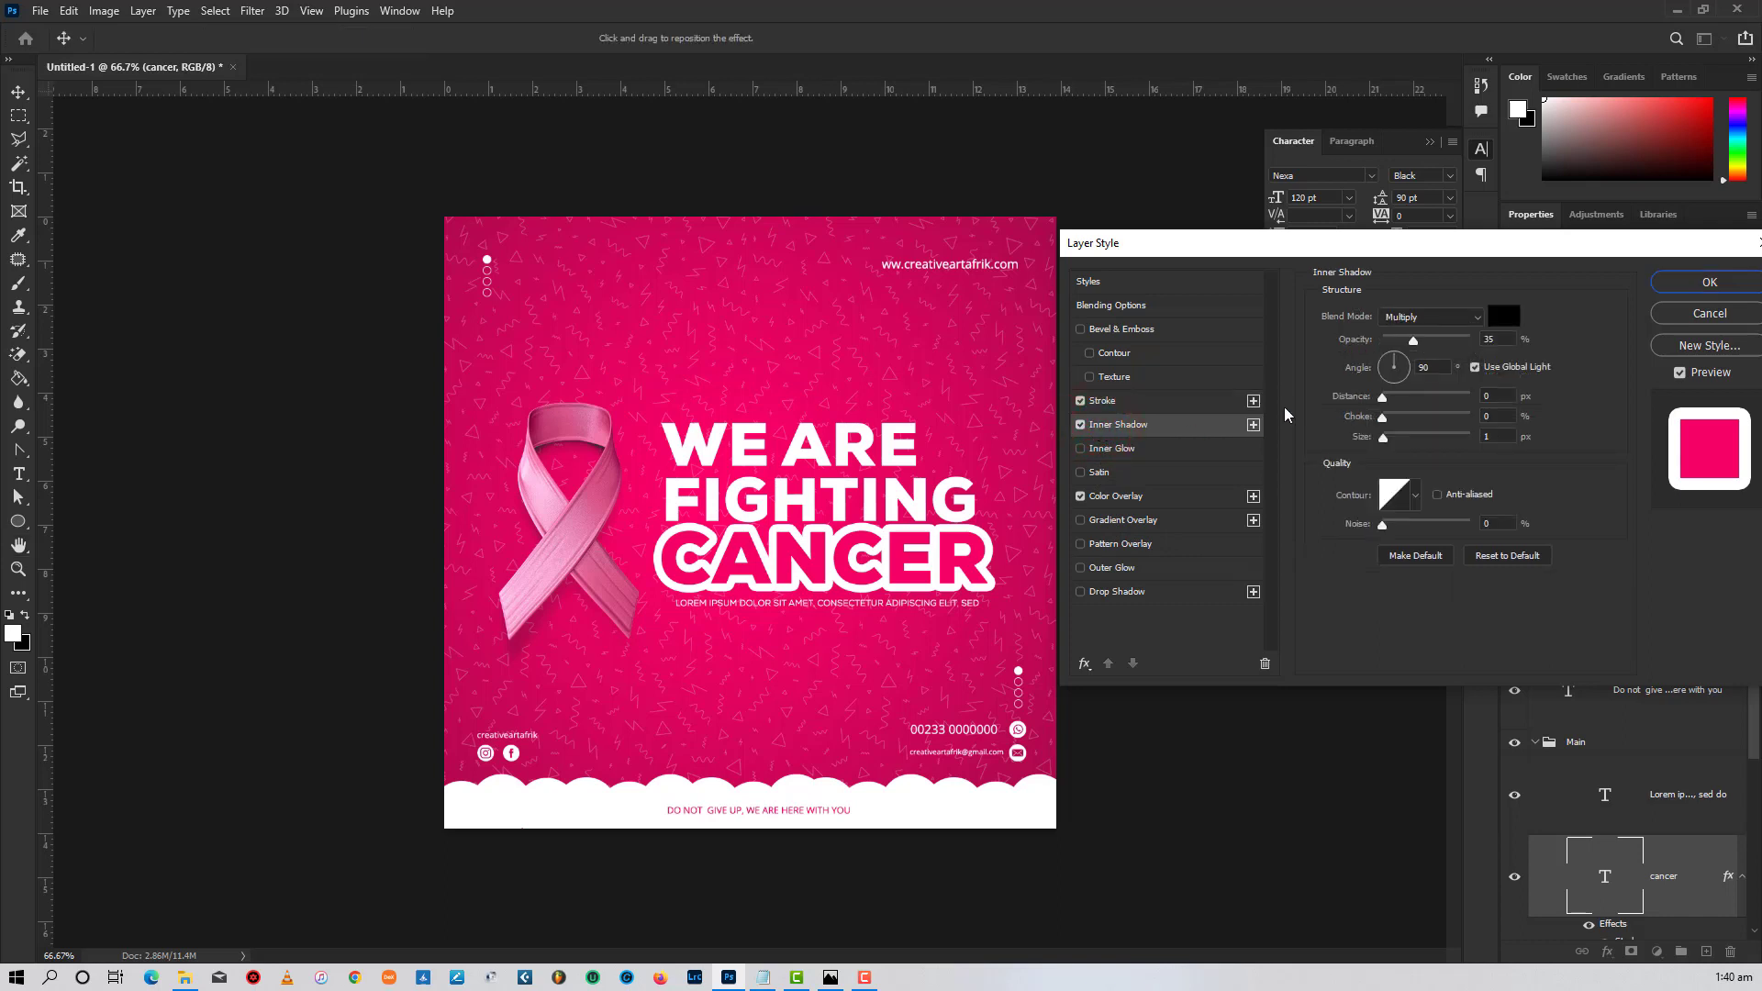
pyautogui.moveTo(1389, 448)
pyautogui.mouseDown()
pyautogui.moveTo(1404, 447)
pyautogui.moveTo(1387, 405)
pyautogui.moveTo(1396, 421)
pyautogui.mouseUp()
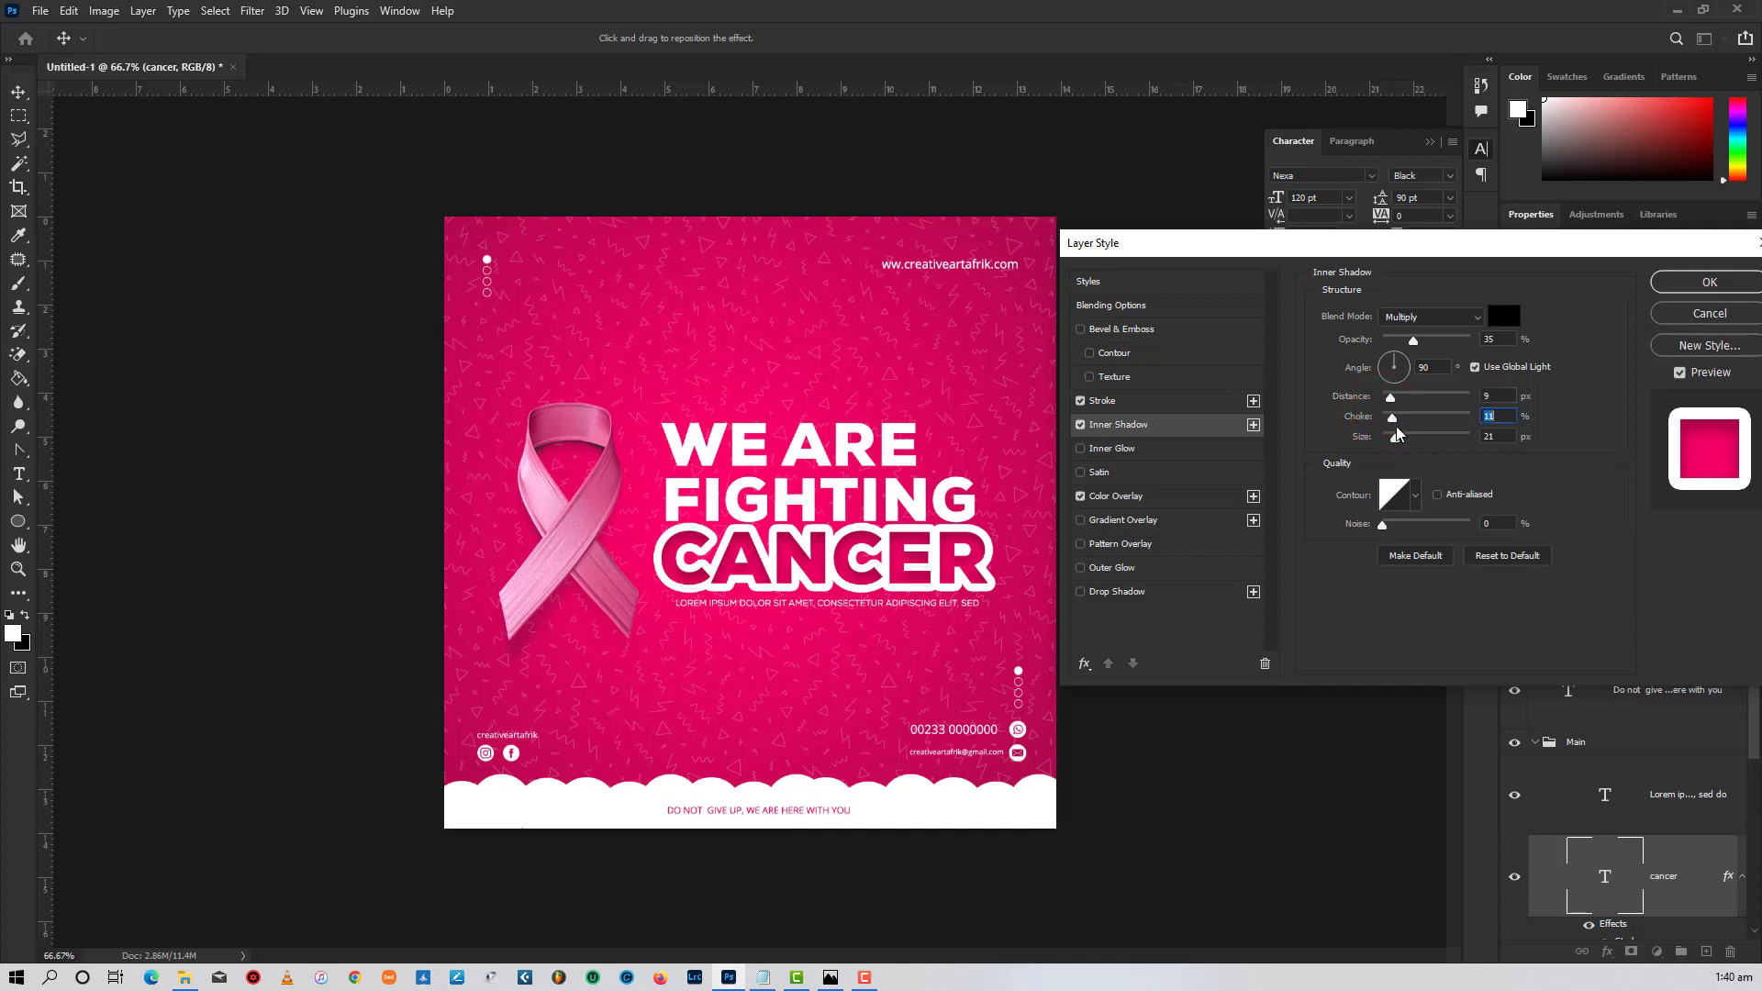
# - Change the "cancer" text's Color Overlay to a slightly darker pink sampled from the background below the heading
pyautogui.click(1121, 497)
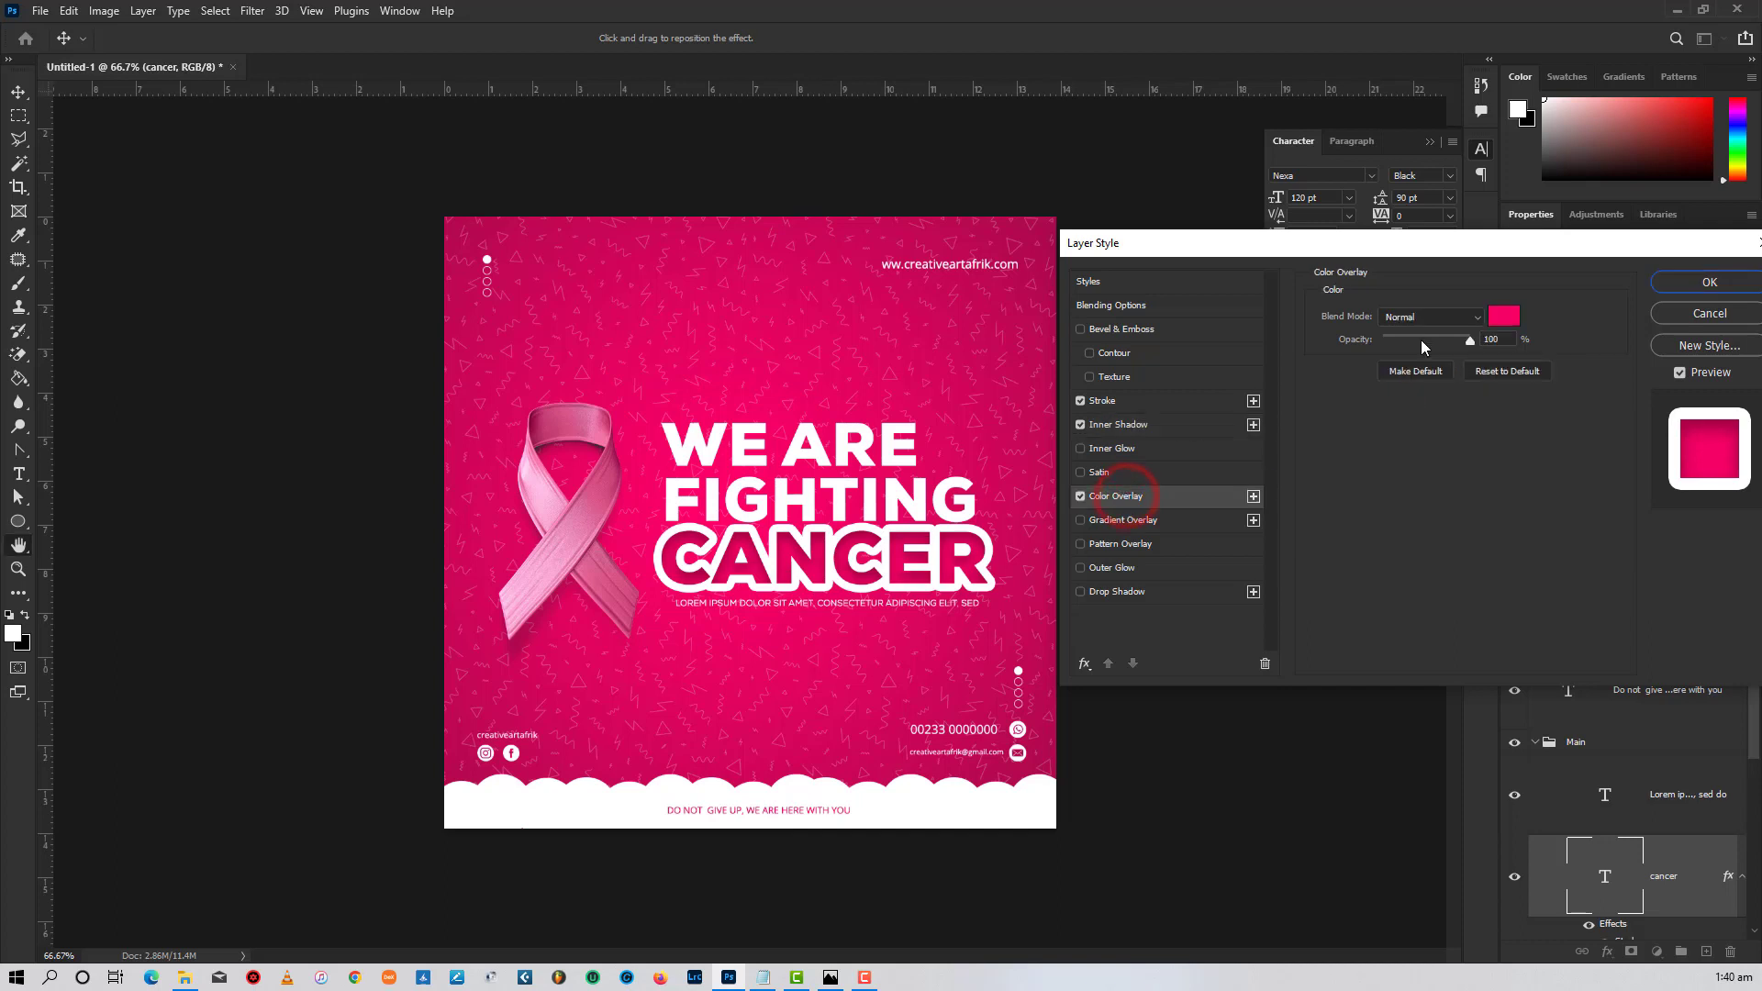
pyautogui.click(1504, 316)
pyautogui.click(1125, 260)
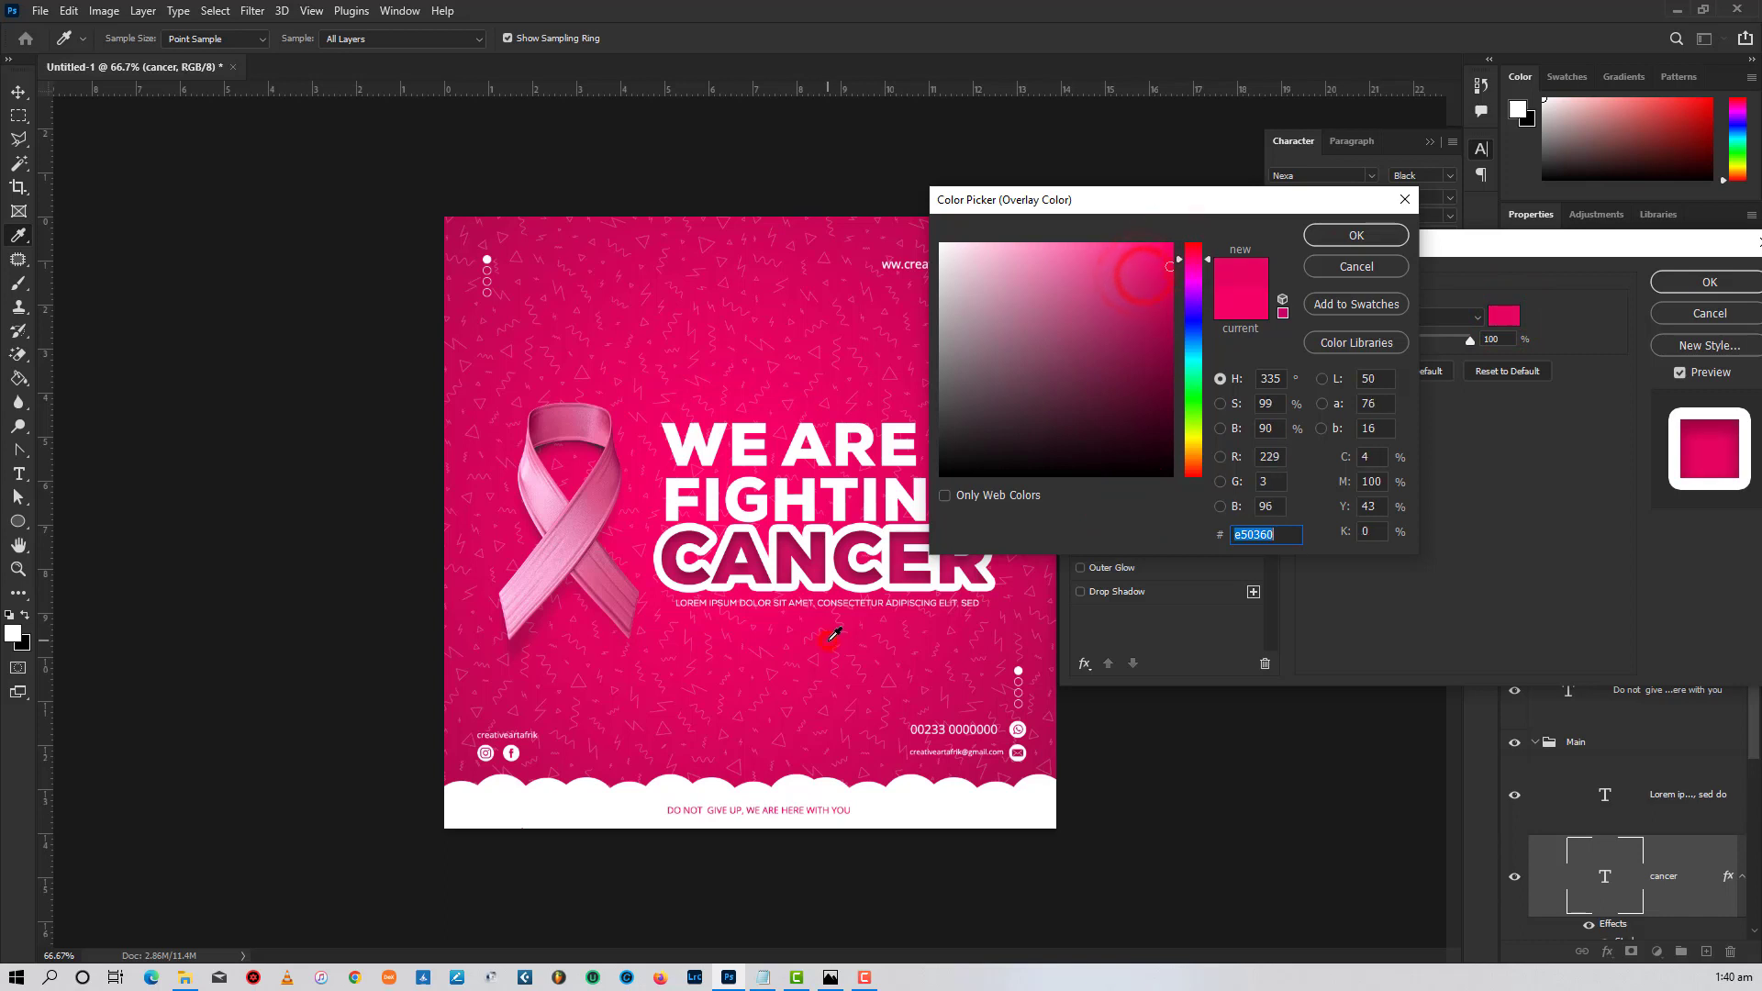
pyautogui.click(1329, 234)
# - Fine-tune the "cancer" text's Stroke size, settling on 13 px, and apply the layer styles
pyautogui.click(1102, 401)
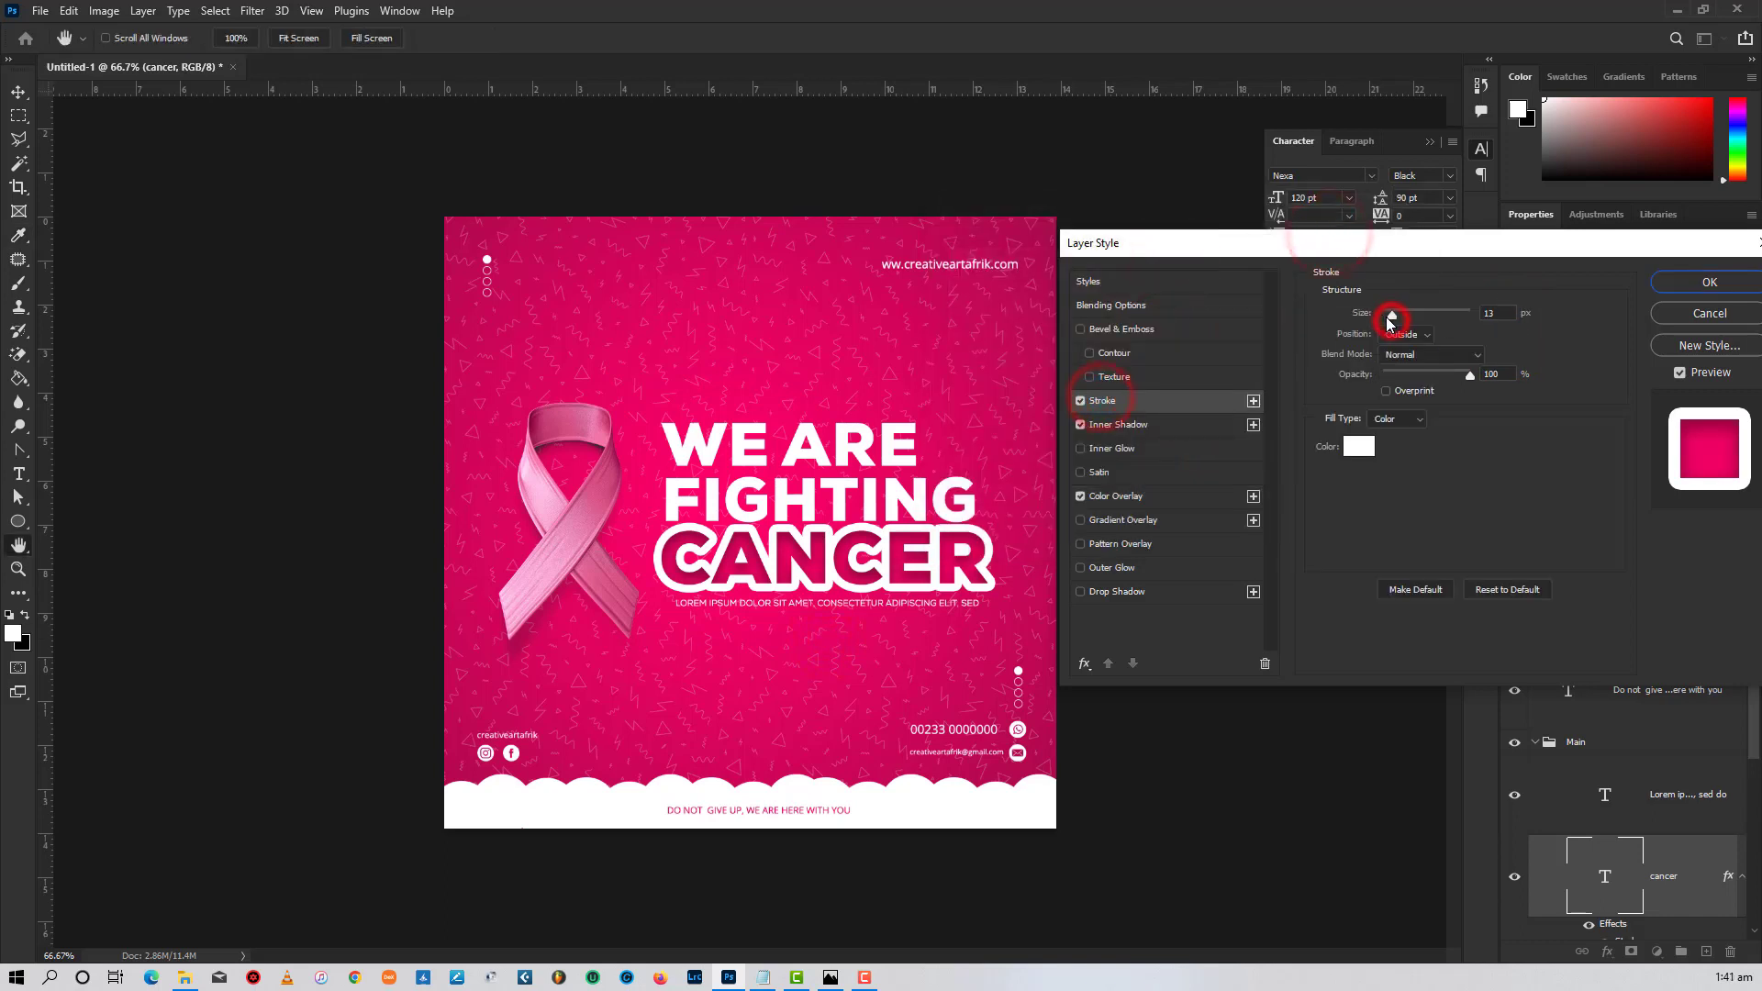
pyautogui.moveTo(1401, 313); pyautogui.dragTo(1391, 312)
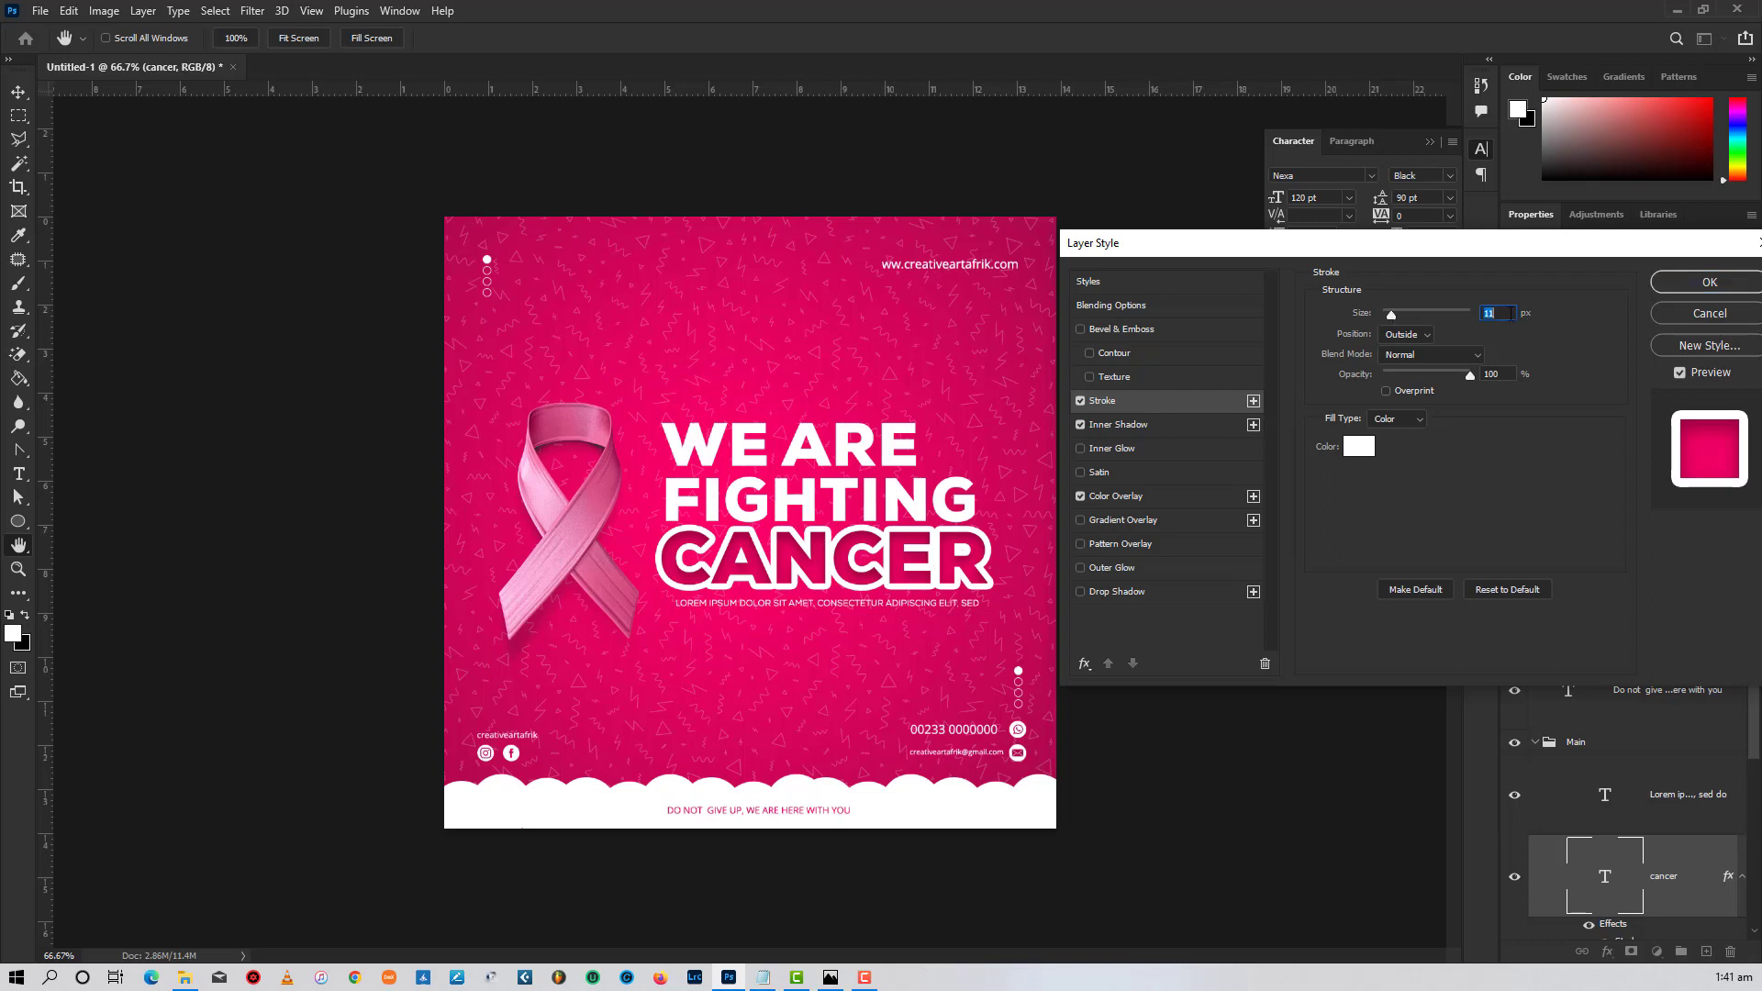
pyautogui.press('Up')
pyautogui.press('Up')
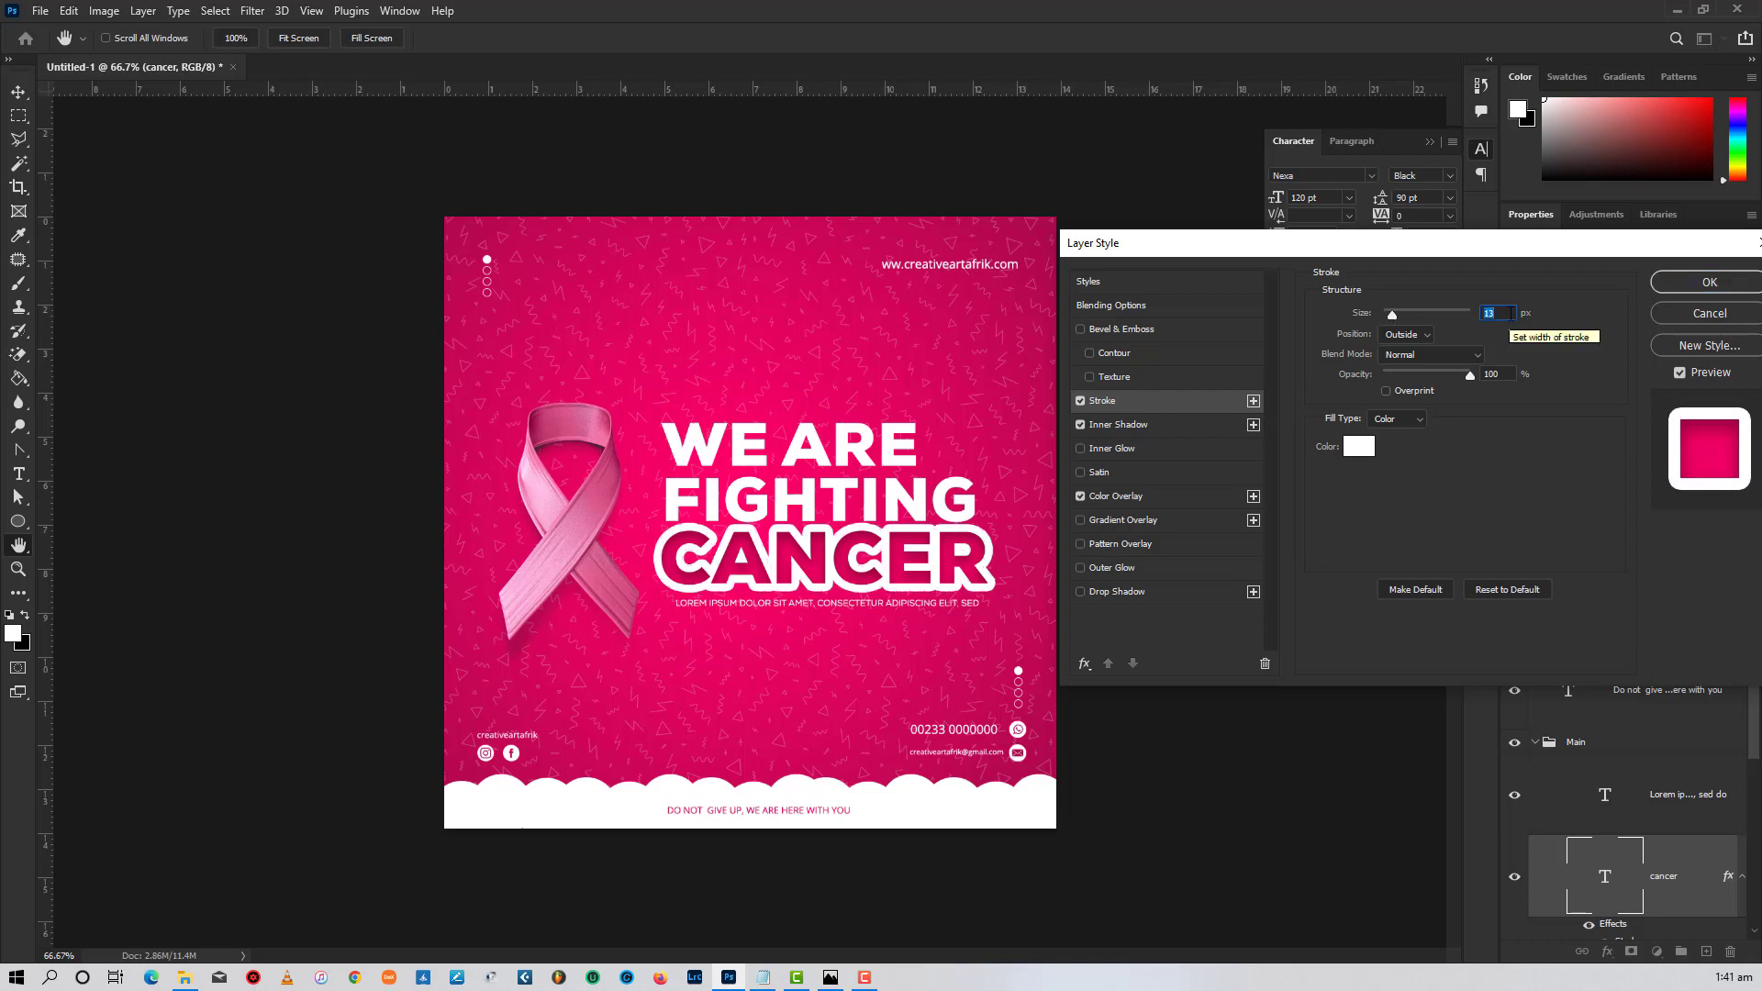
pyautogui.click(1709, 284)
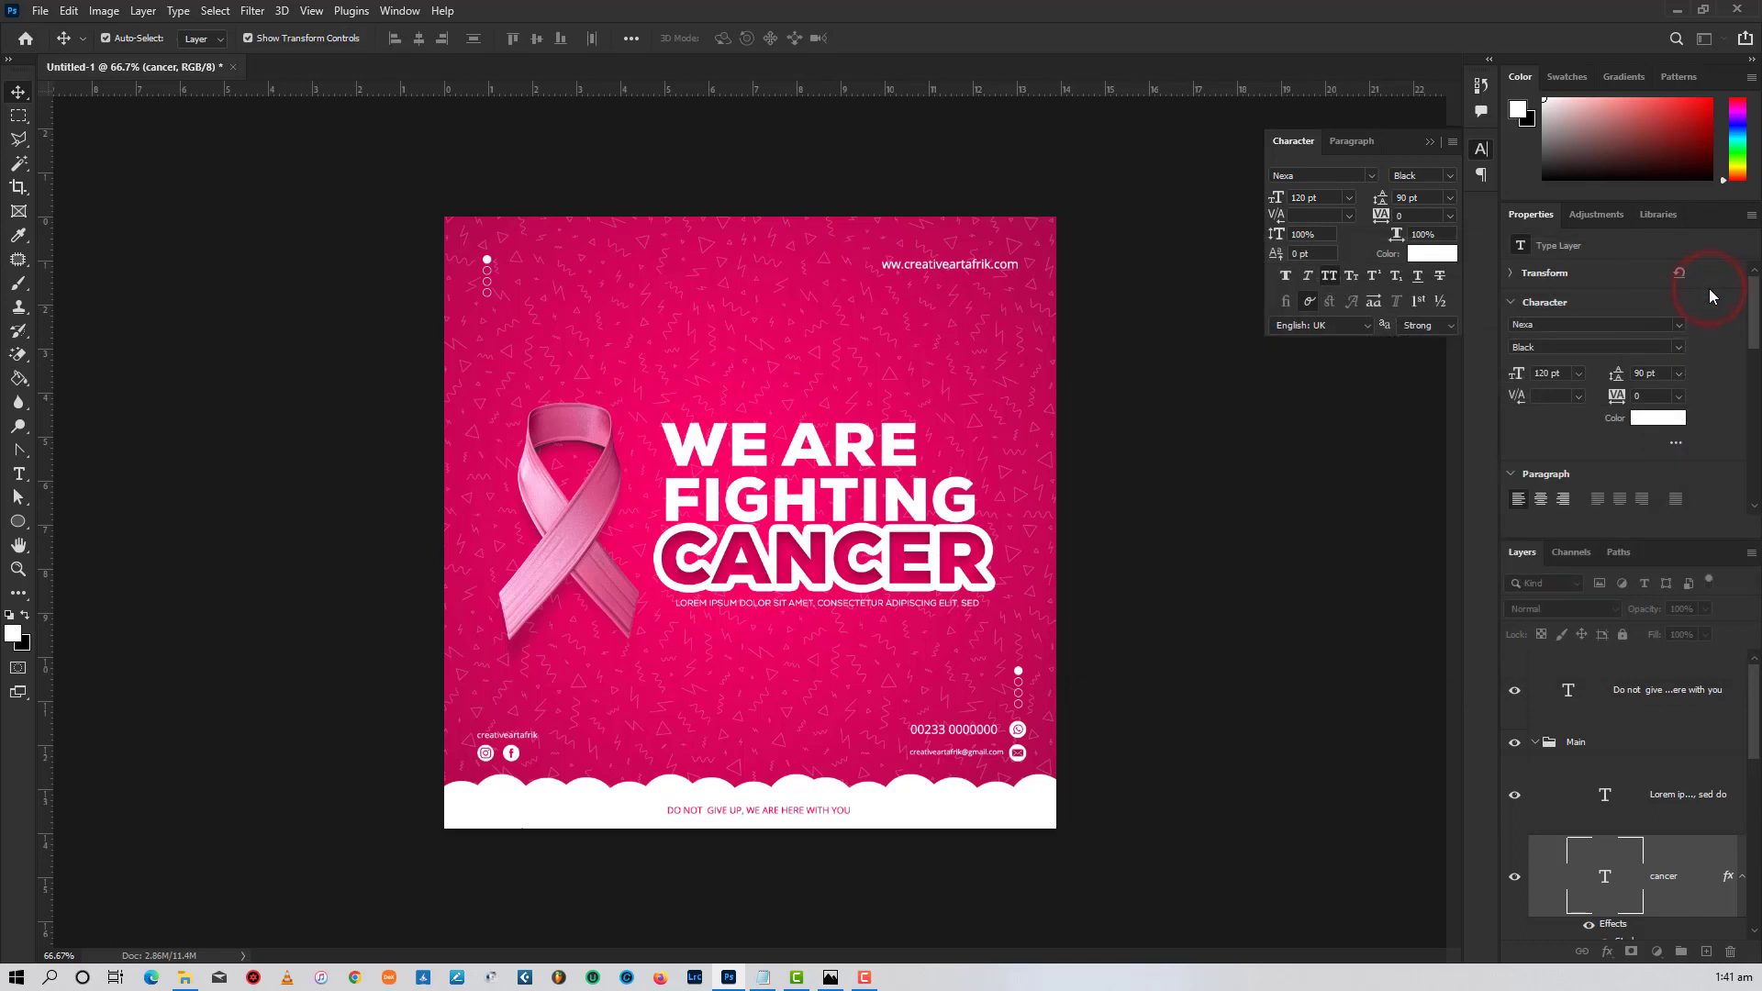
# - Place the "creative arta frik logo" image in the document, scaled to about 19.8%, near the canvas's top centre
pyautogui.click(1269, 570)
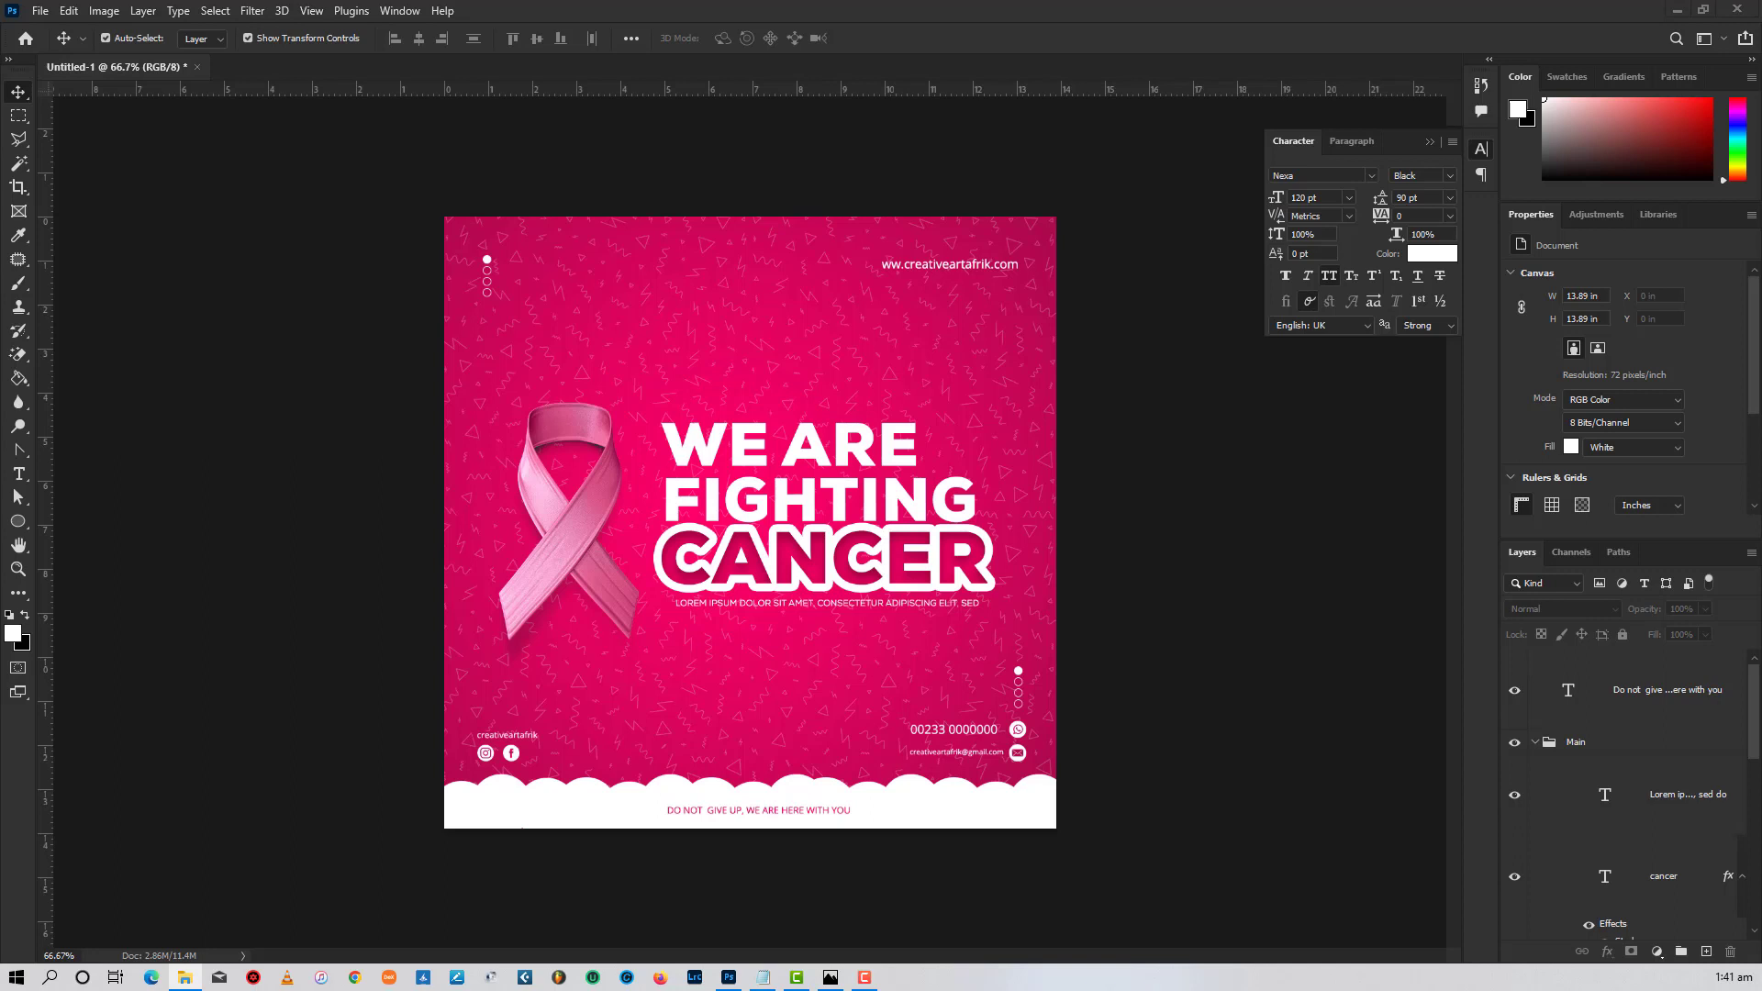
pyautogui.moveTo(577, 378); pyautogui.dragTo(741, 278)
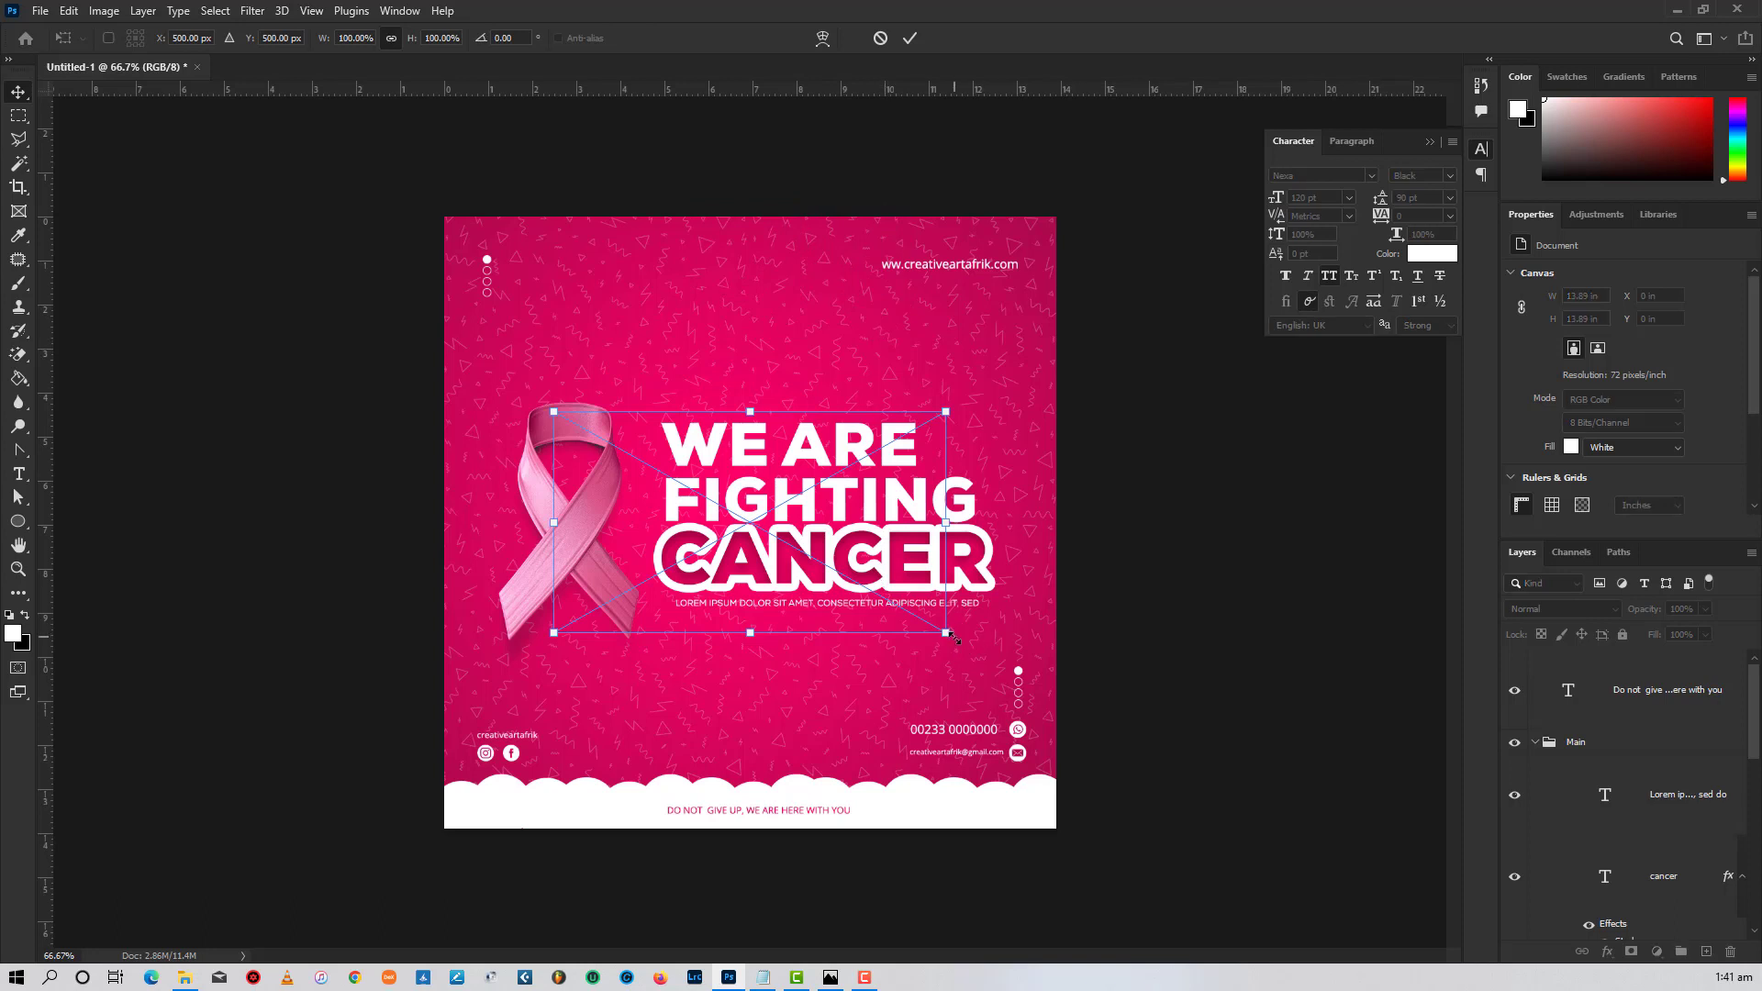
pyautogui.moveTo(945, 630); pyautogui.dragTo(754, 281)
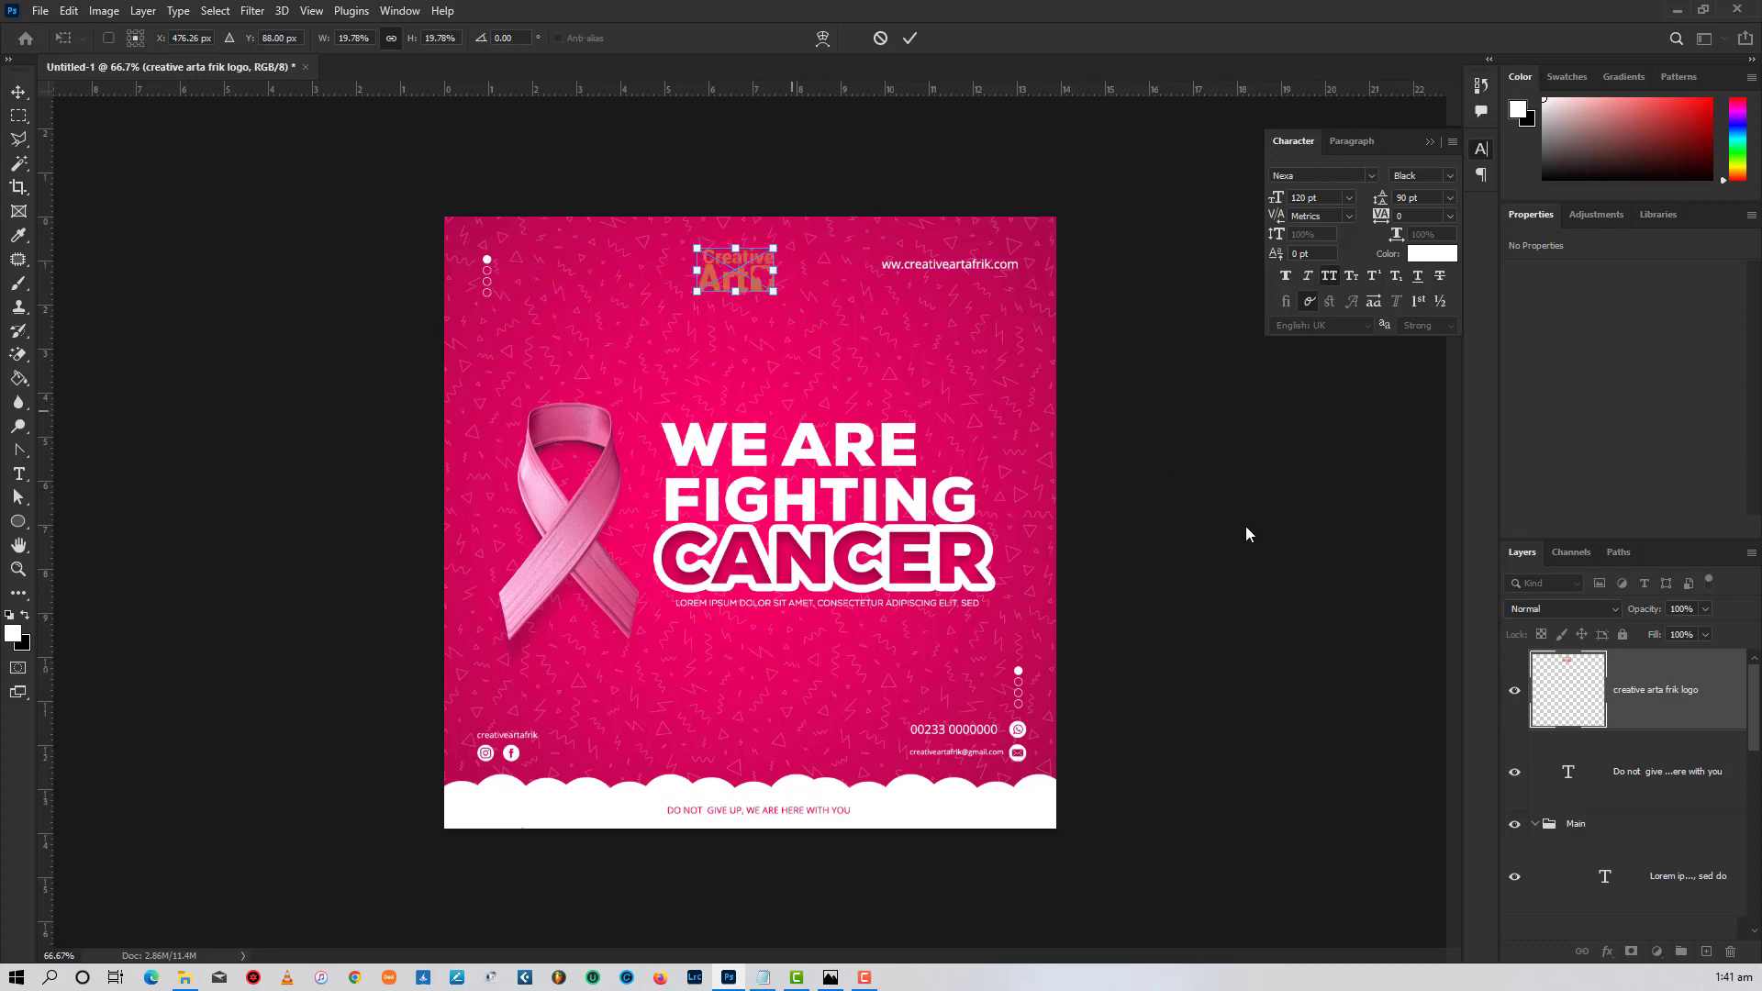
# - Apply a white (#ffffff) Color Overlay to the "creative arta frik logo" layer
pyautogui.rightClick(1652, 693)
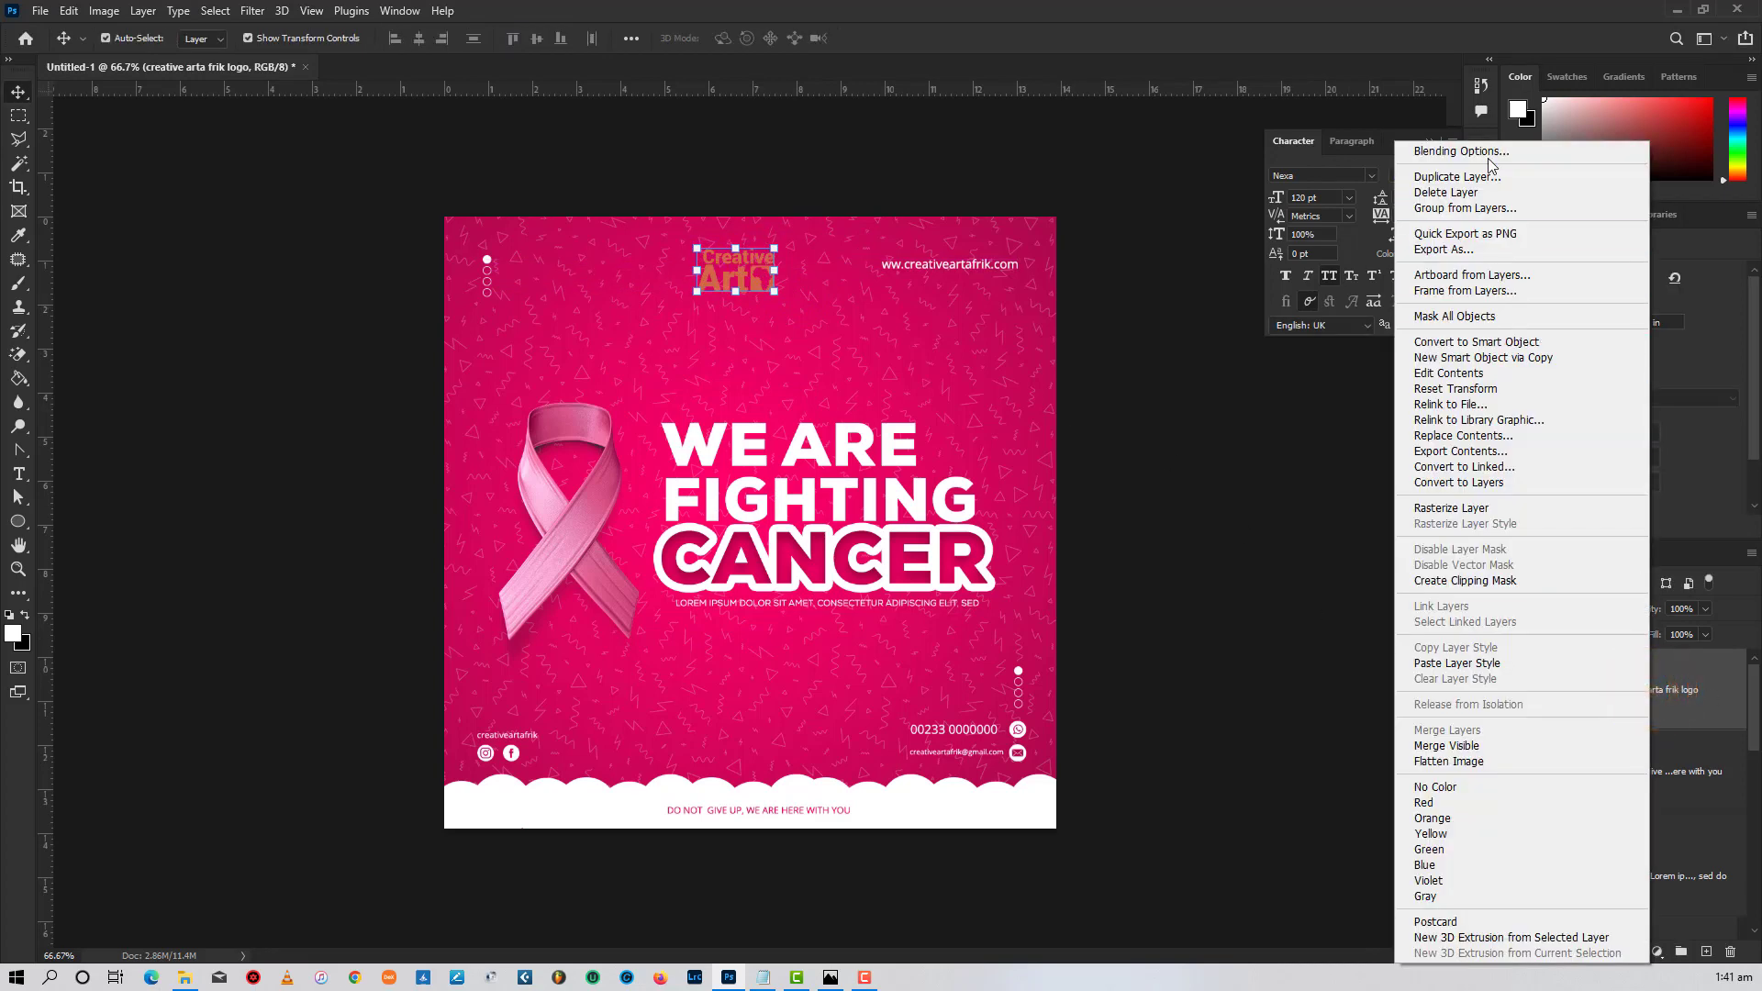
pyautogui.click(1480, 148)
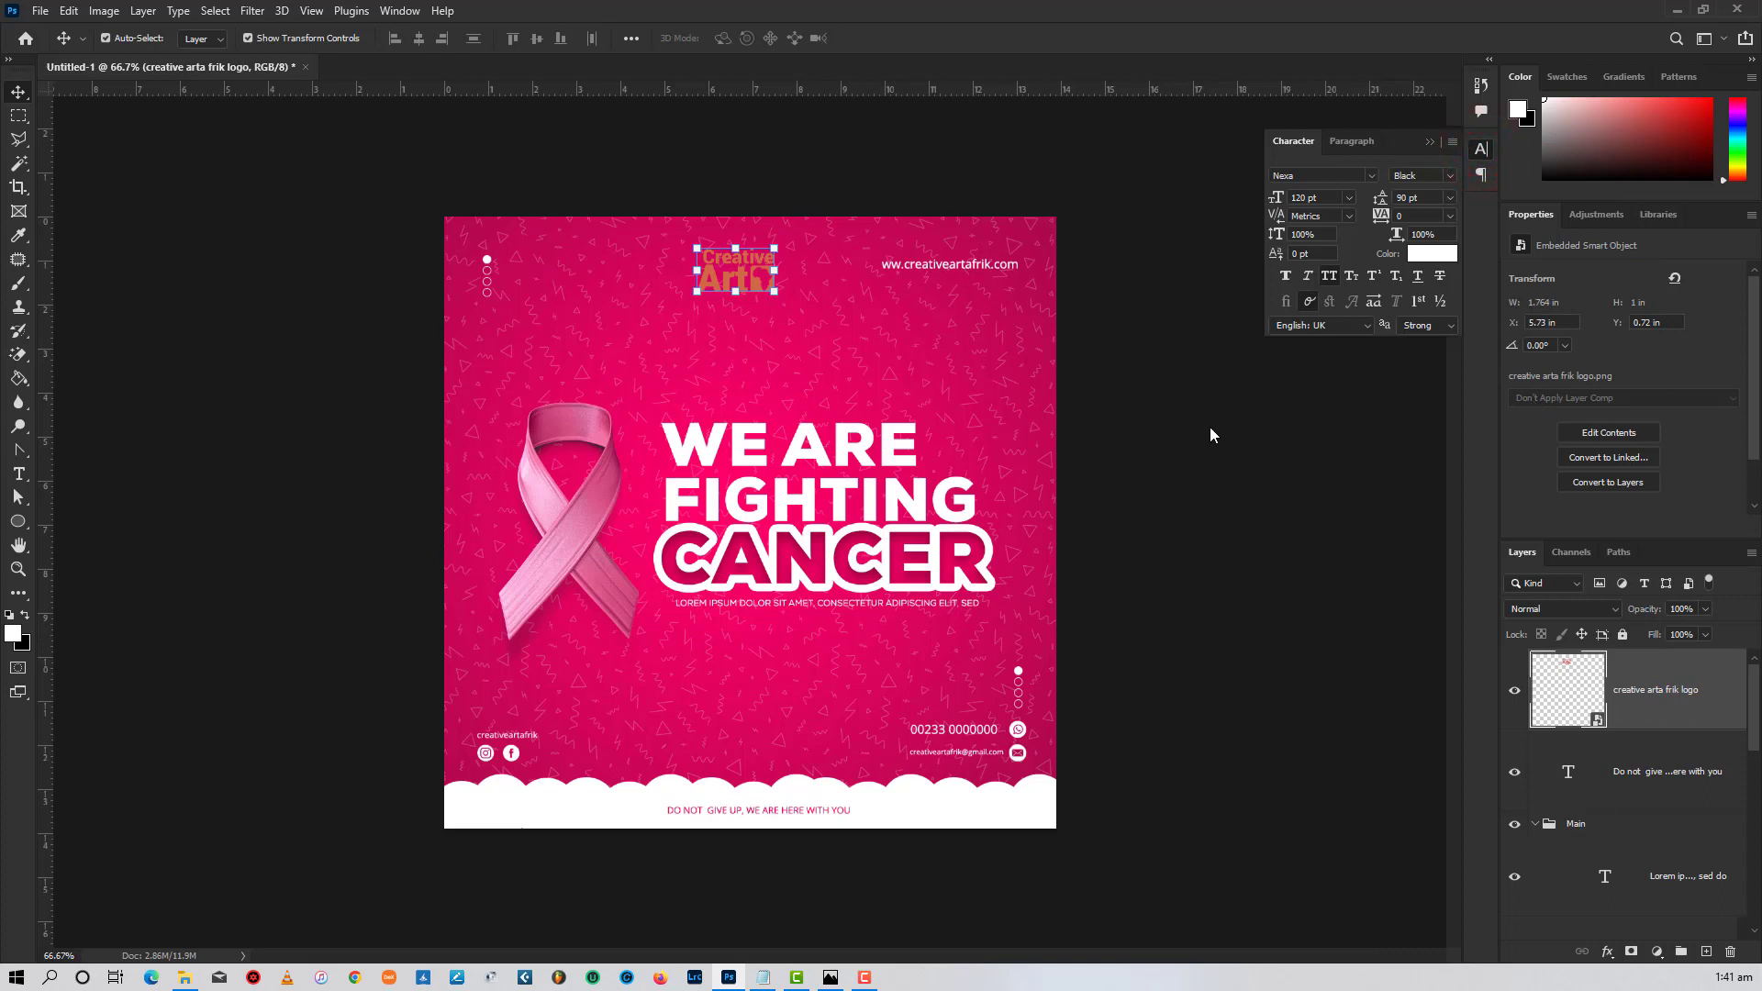
pyautogui.click(1097, 493)
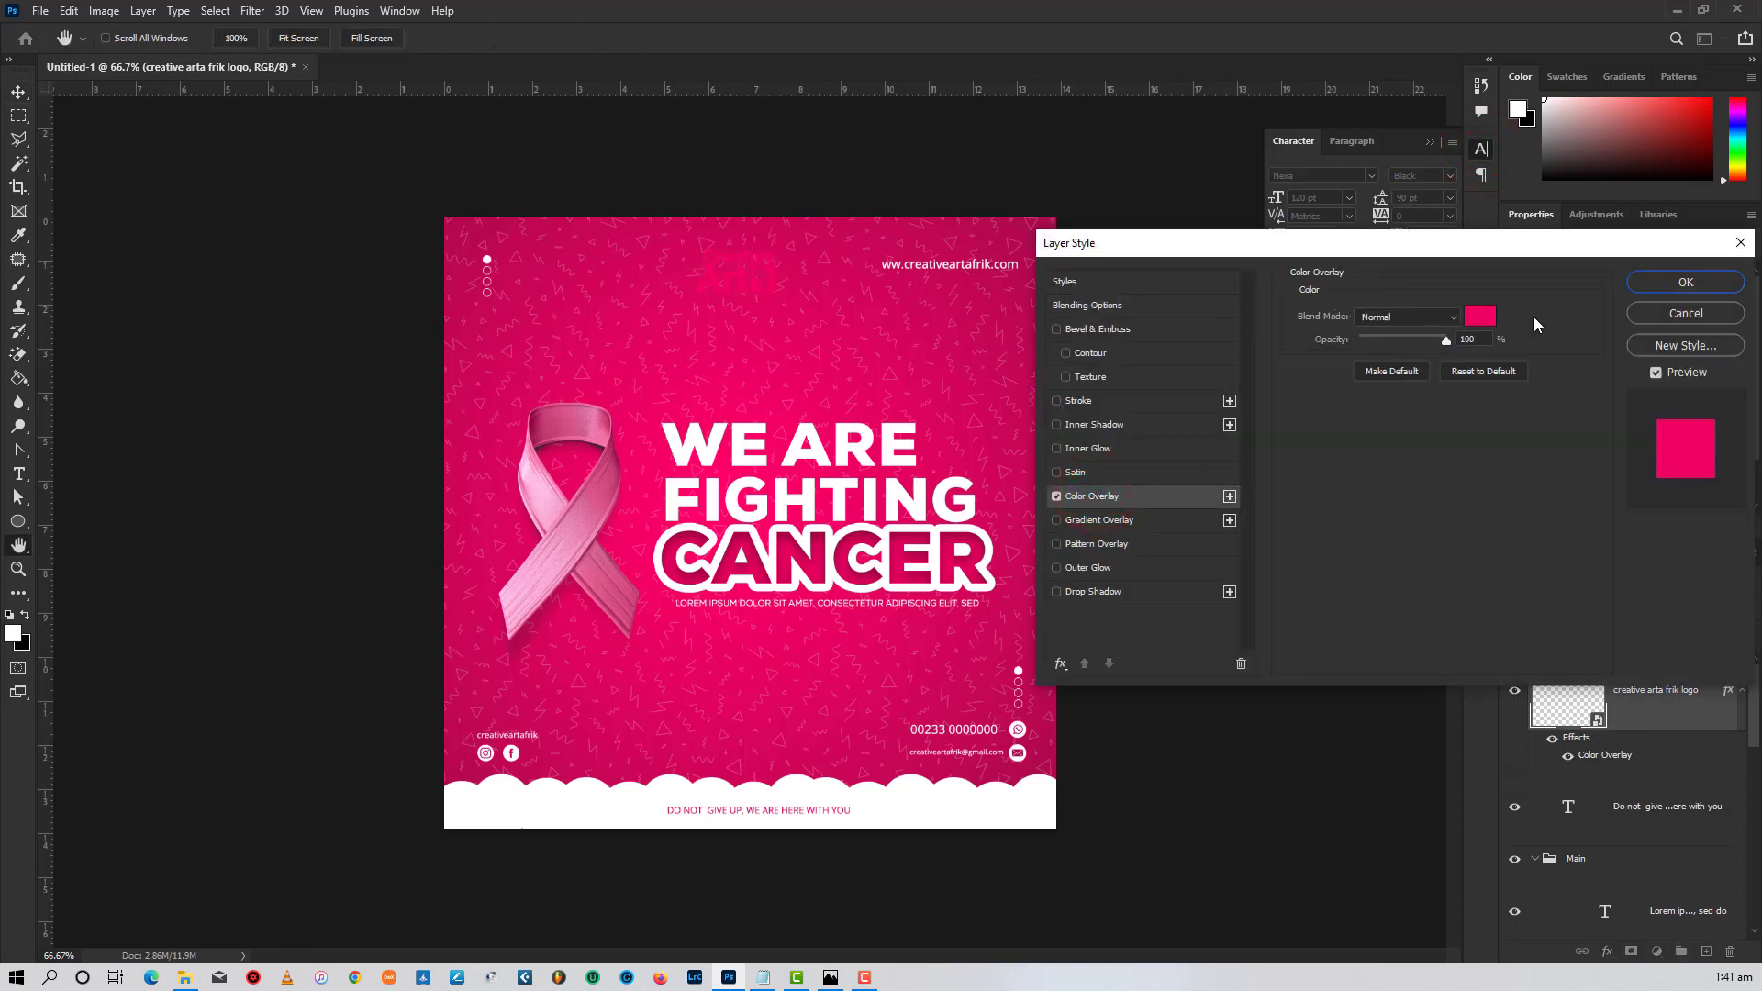
pyautogui.click(1474, 316)
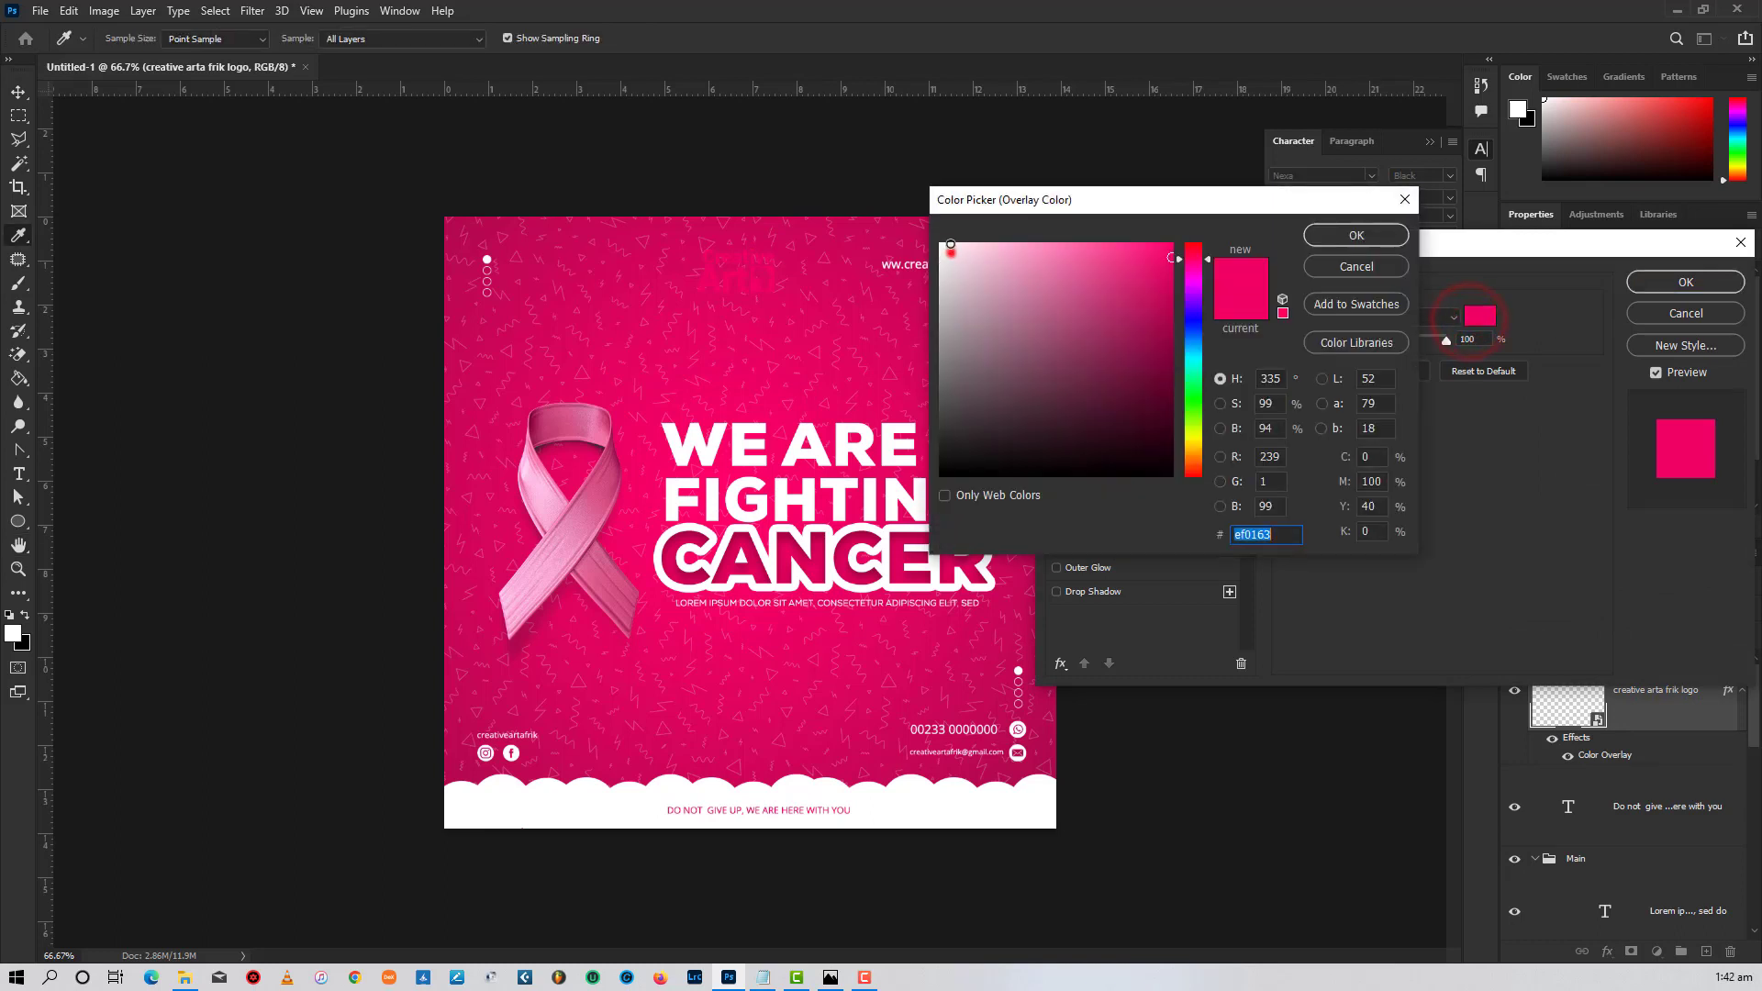
pyautogui.click(941, 244)
pyautogui.click(1342, 237)
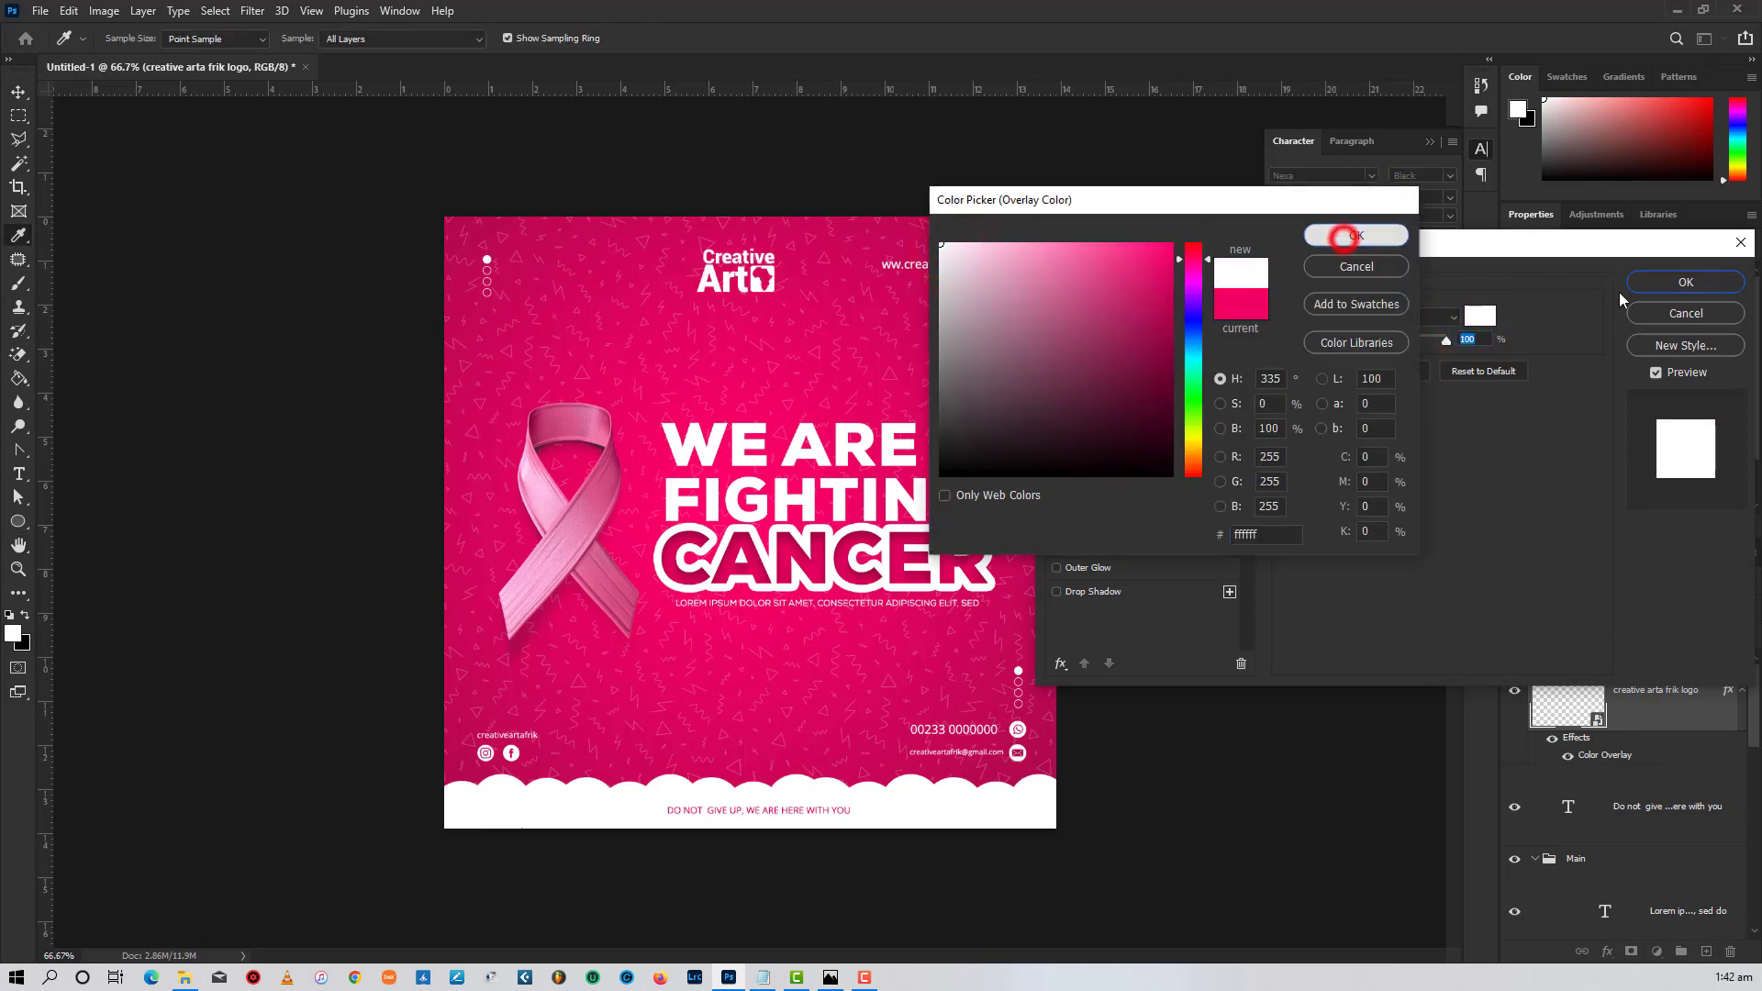
pyautogui.click(1679, 294)
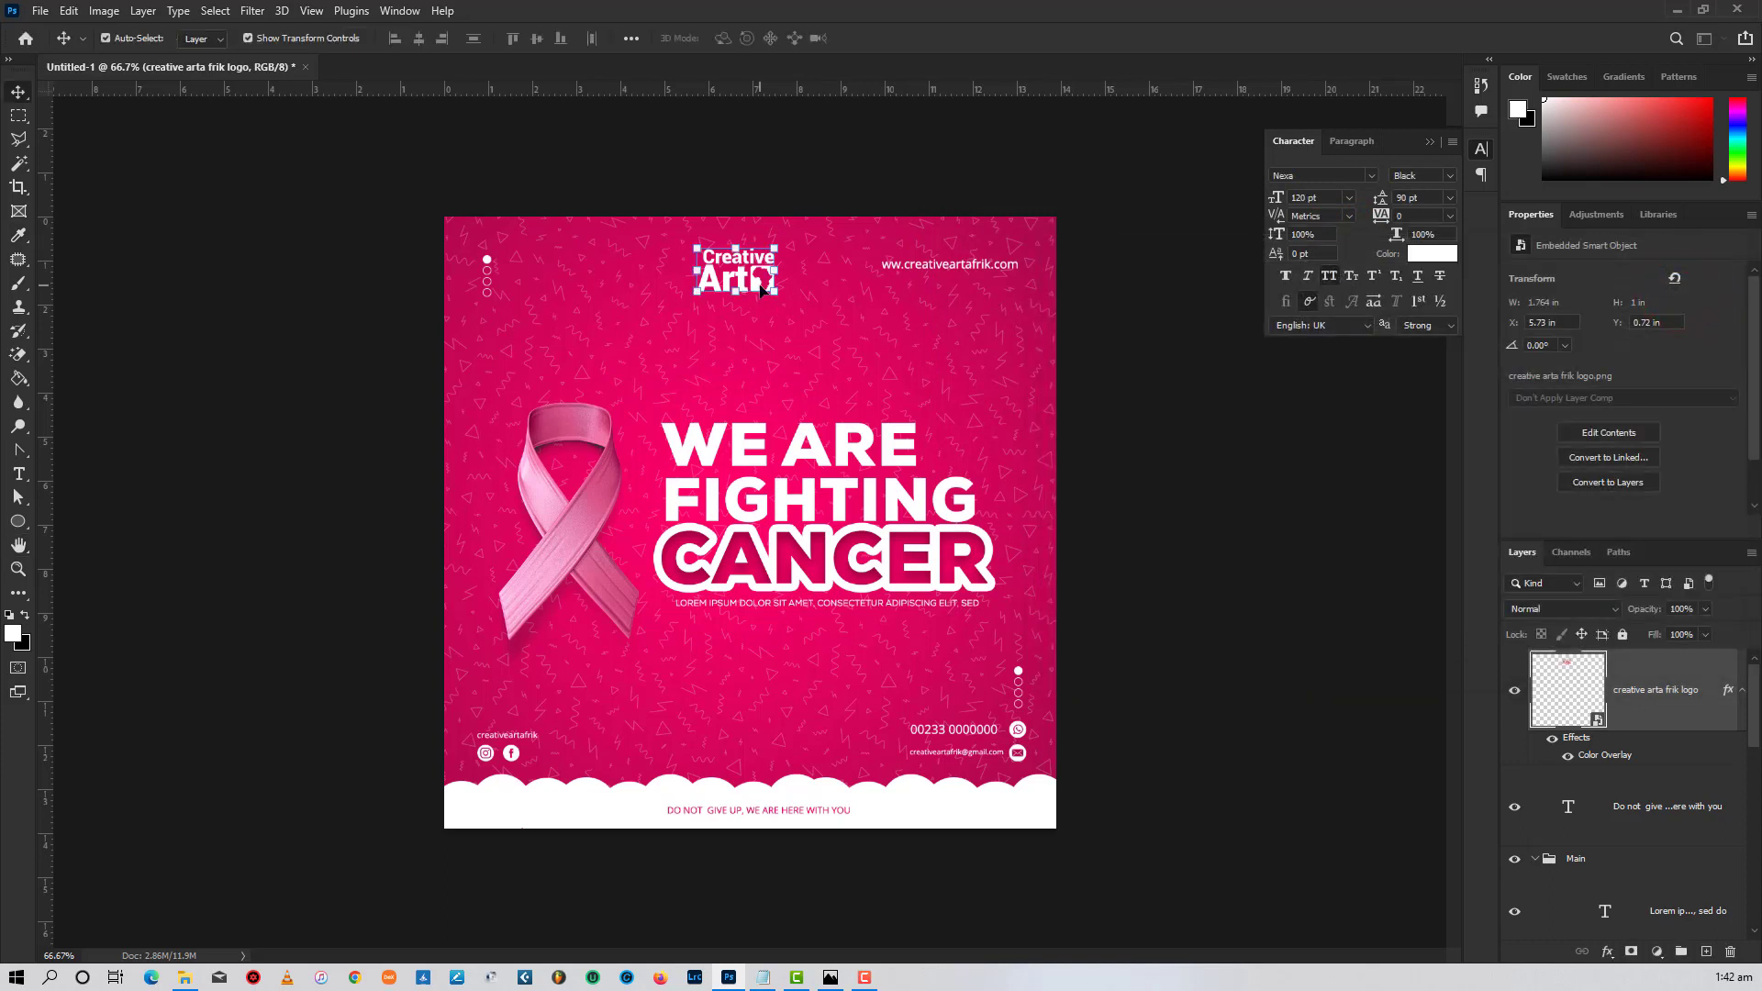
# - Scale the logo down to about 13.7% and place it beside the small circles in the canvas's upper-left corner, at X 1.15 in, Y 0.97 in
pyautogui.moveTo(760, 291); pyautogui.dragTo(558, 284)
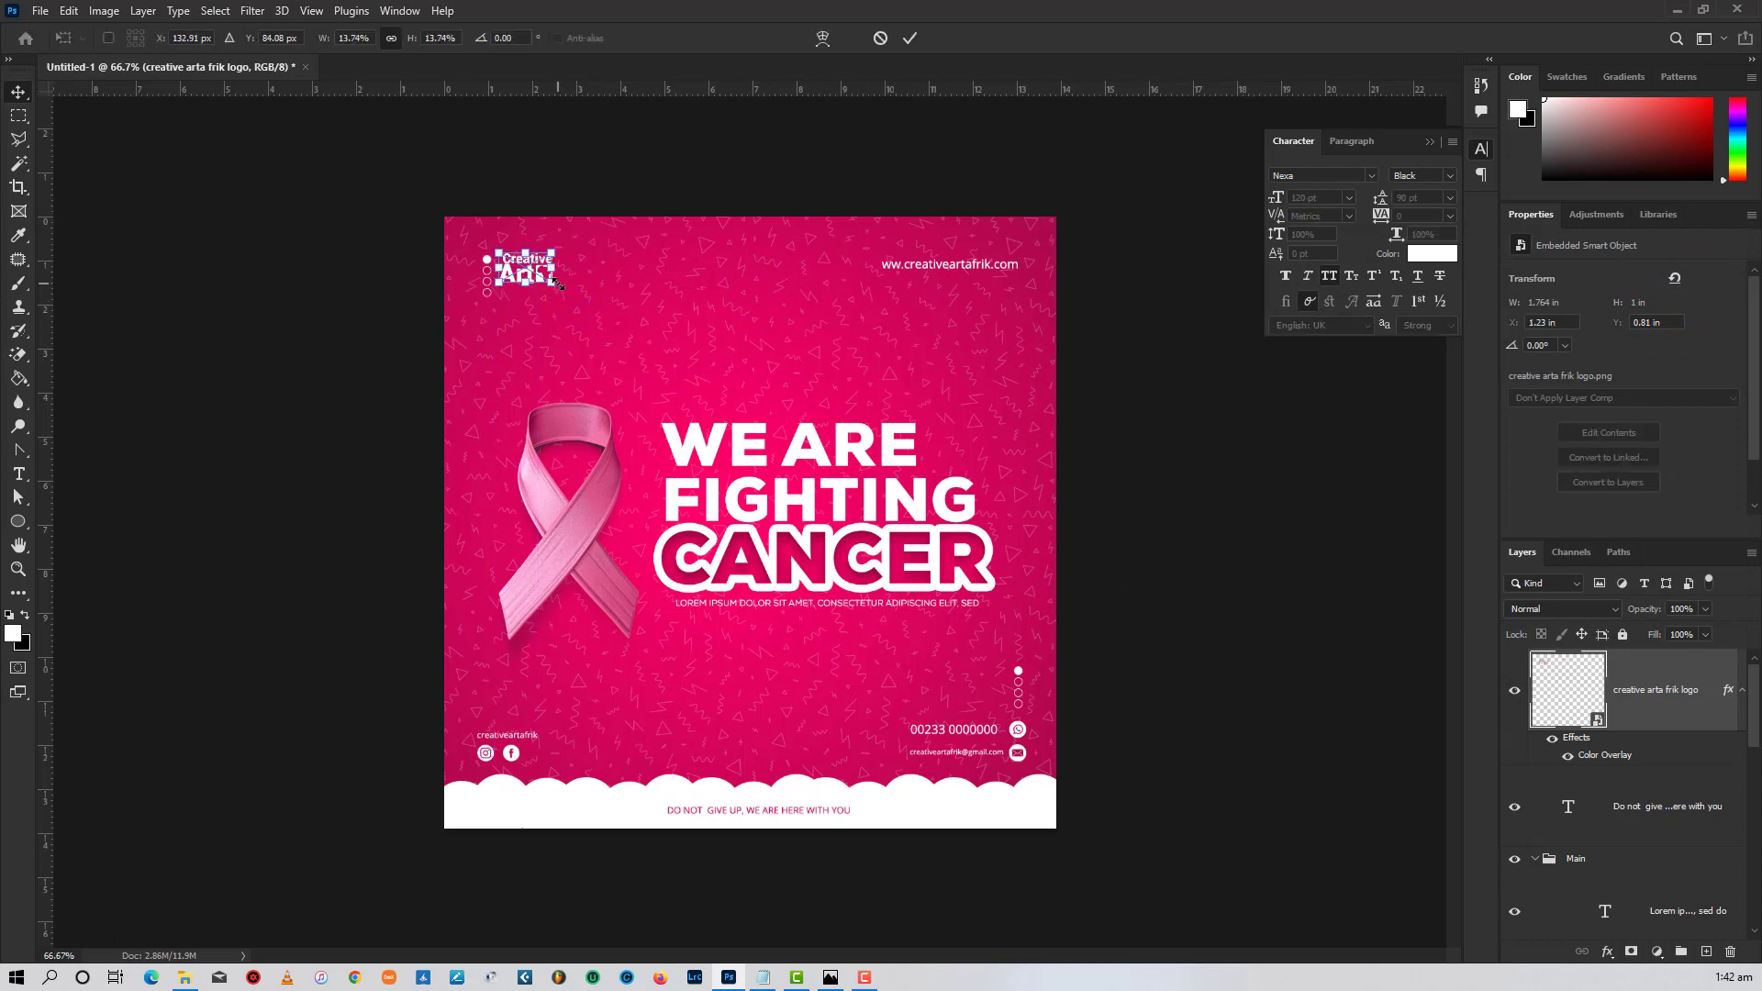
pyautogui.click(663, 174)
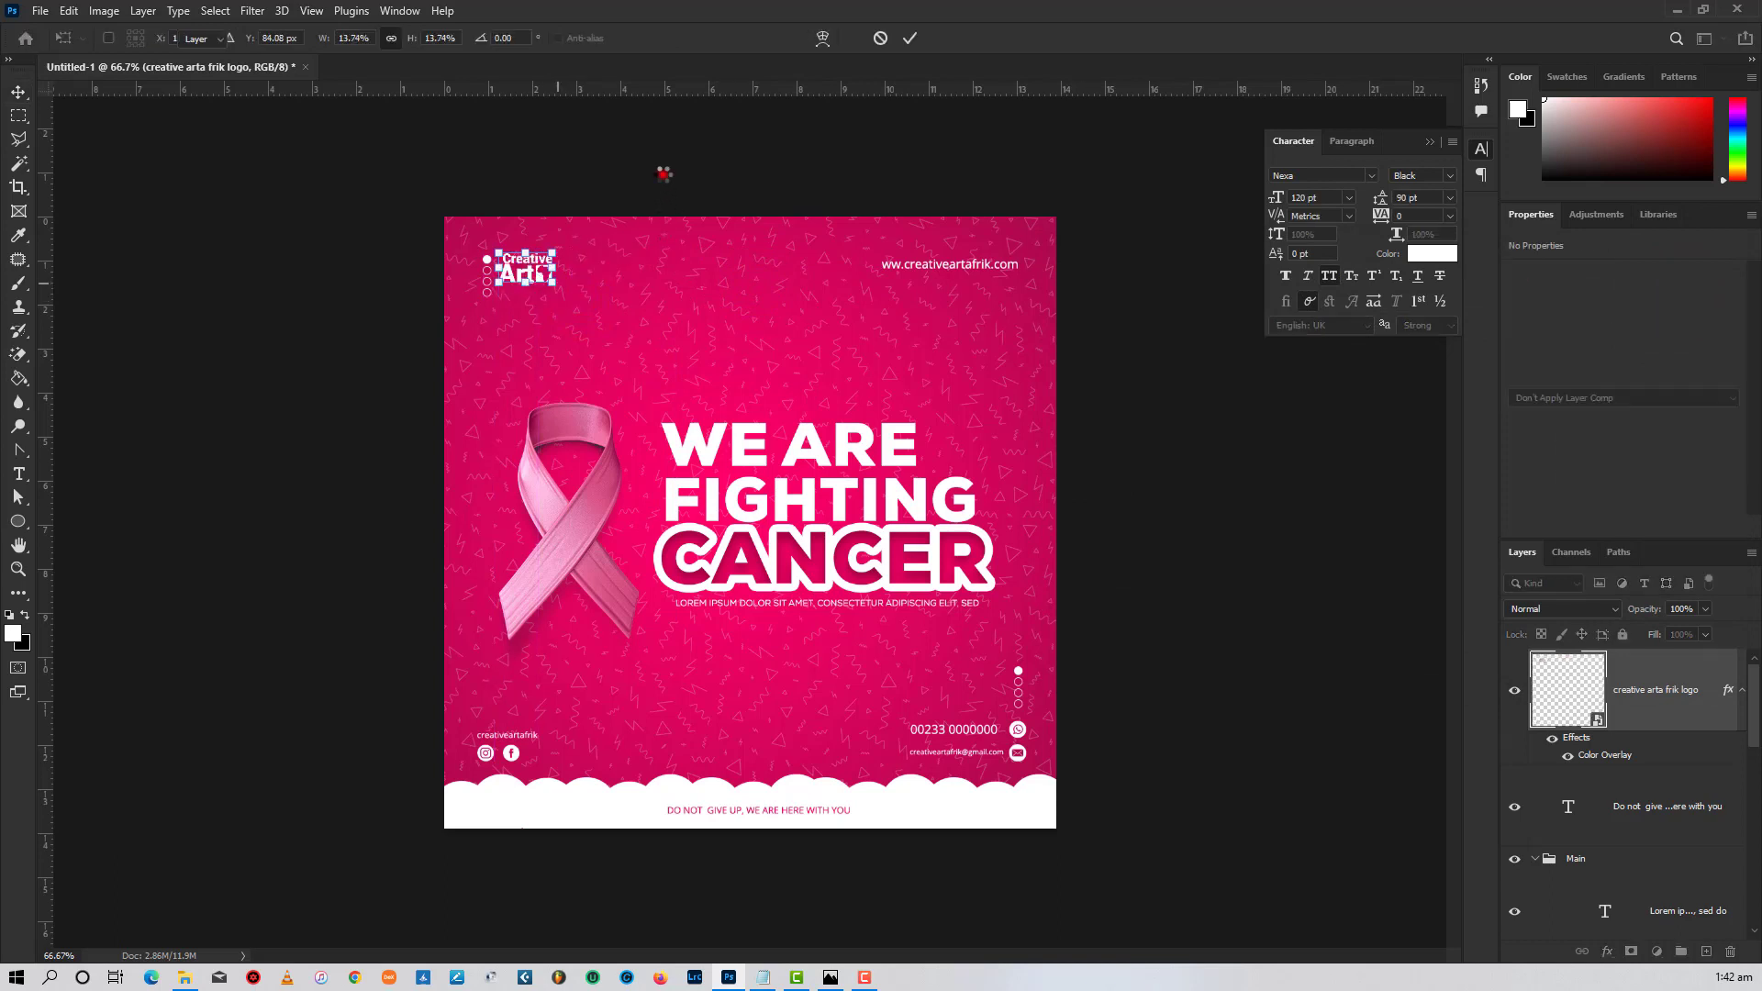
pyautogui.click(536, 291)
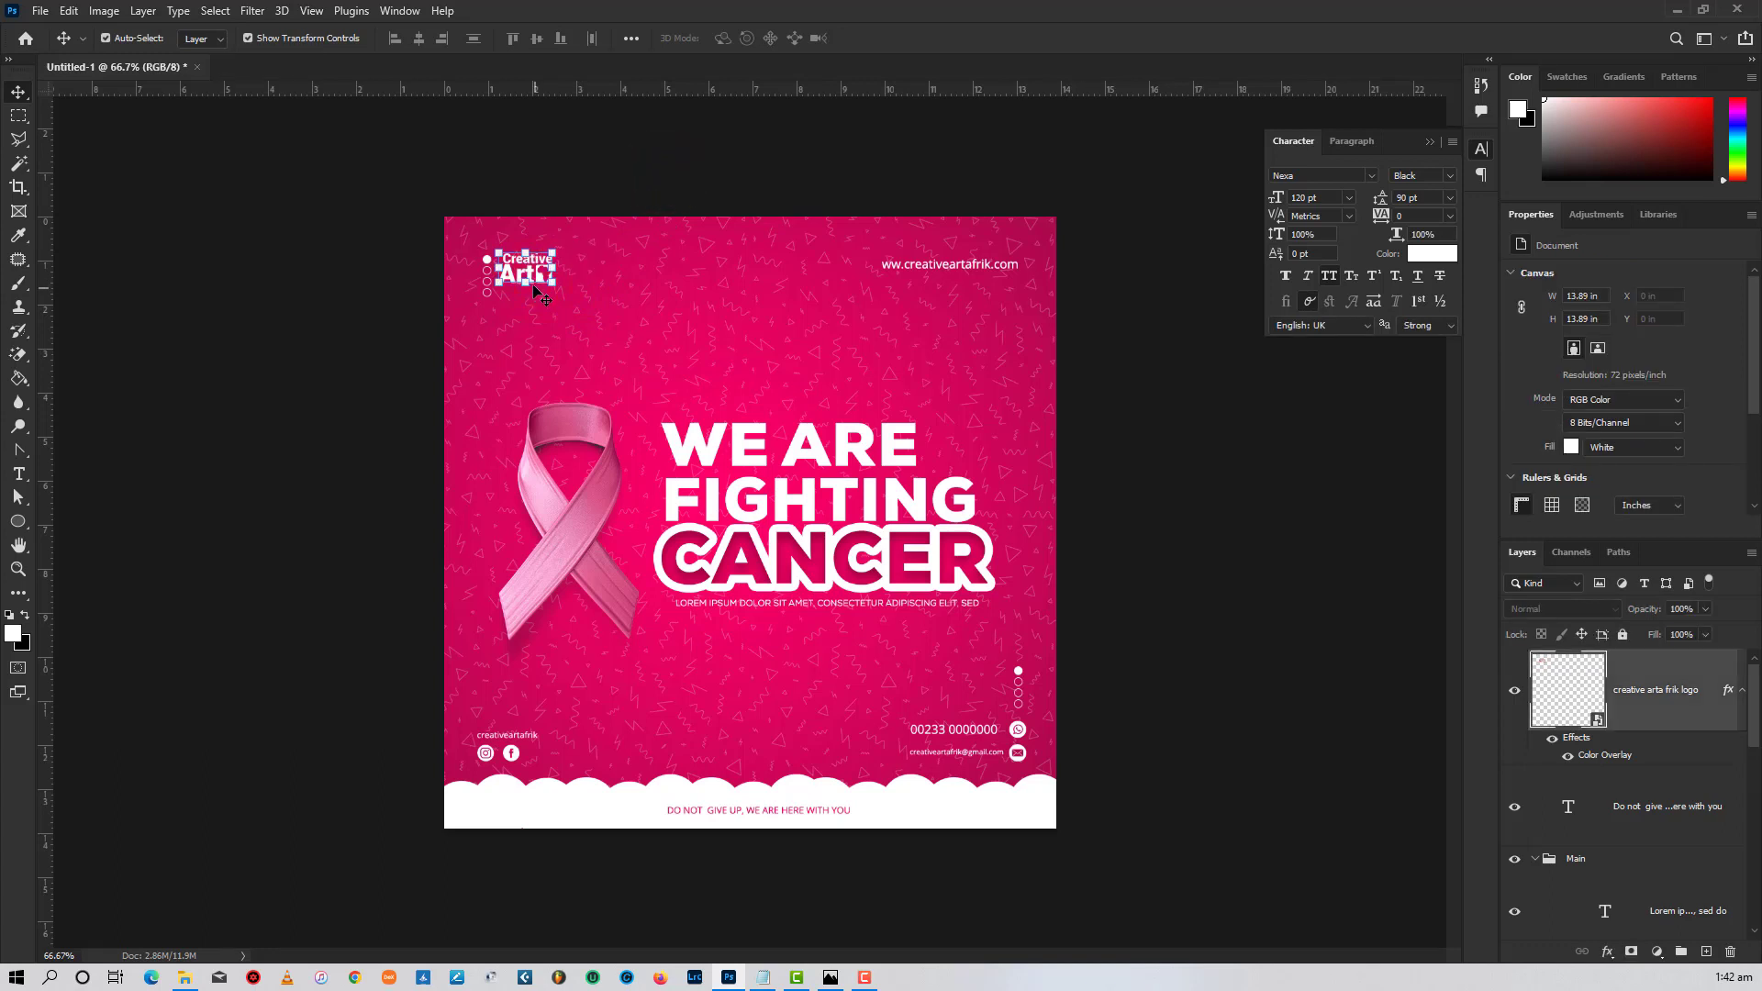
pyautogui.moveTo(543, 278); pyautogui.dragTo(542, 290)
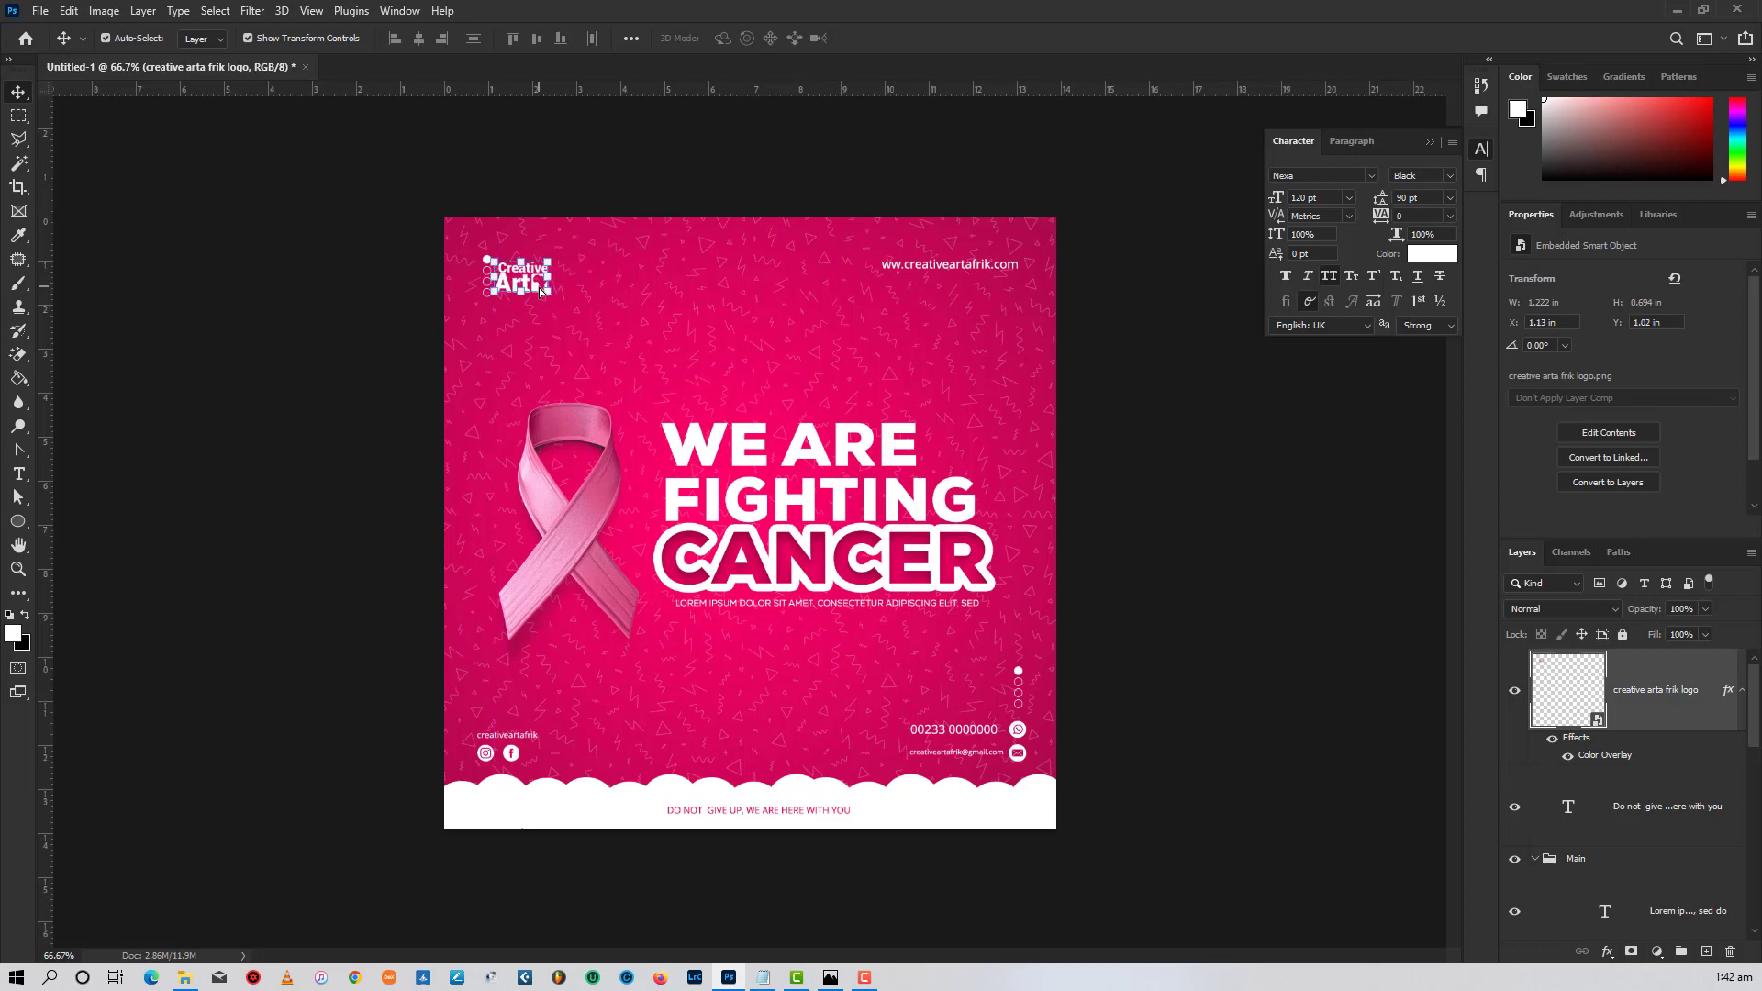
pyautogui.press('Up')
pyautogui.press('Right')
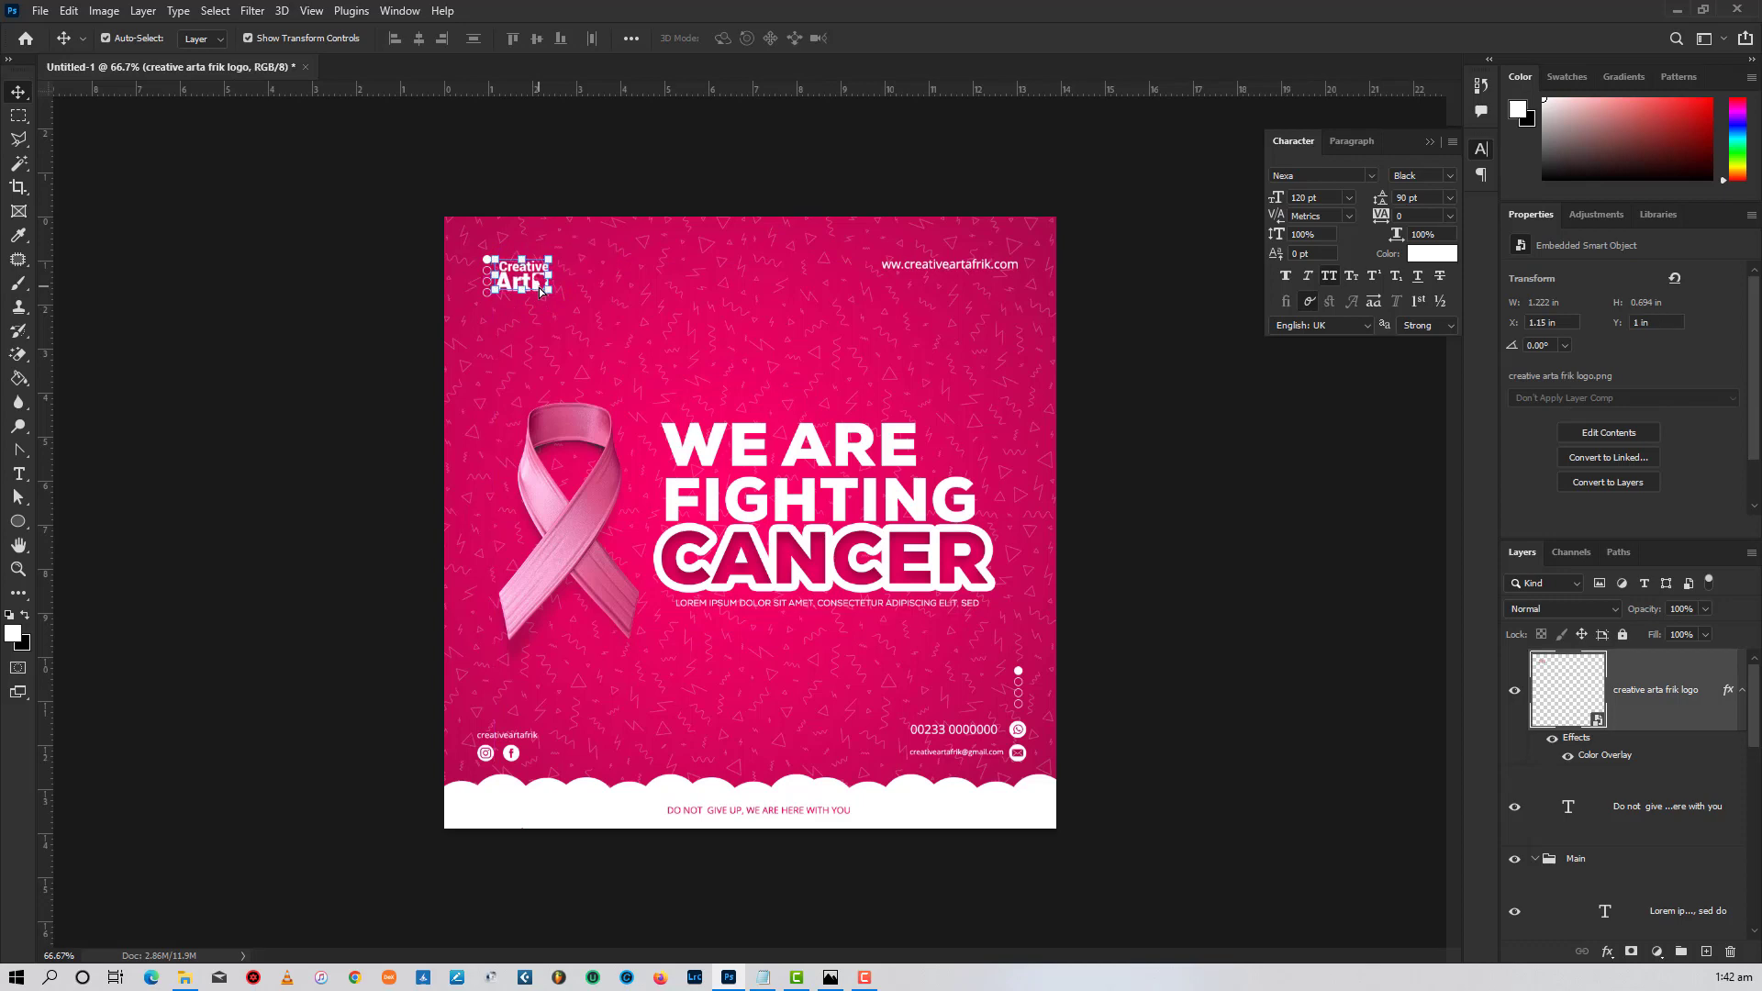
pyautogui.press('Up')
pyautogui.click(552, 199)
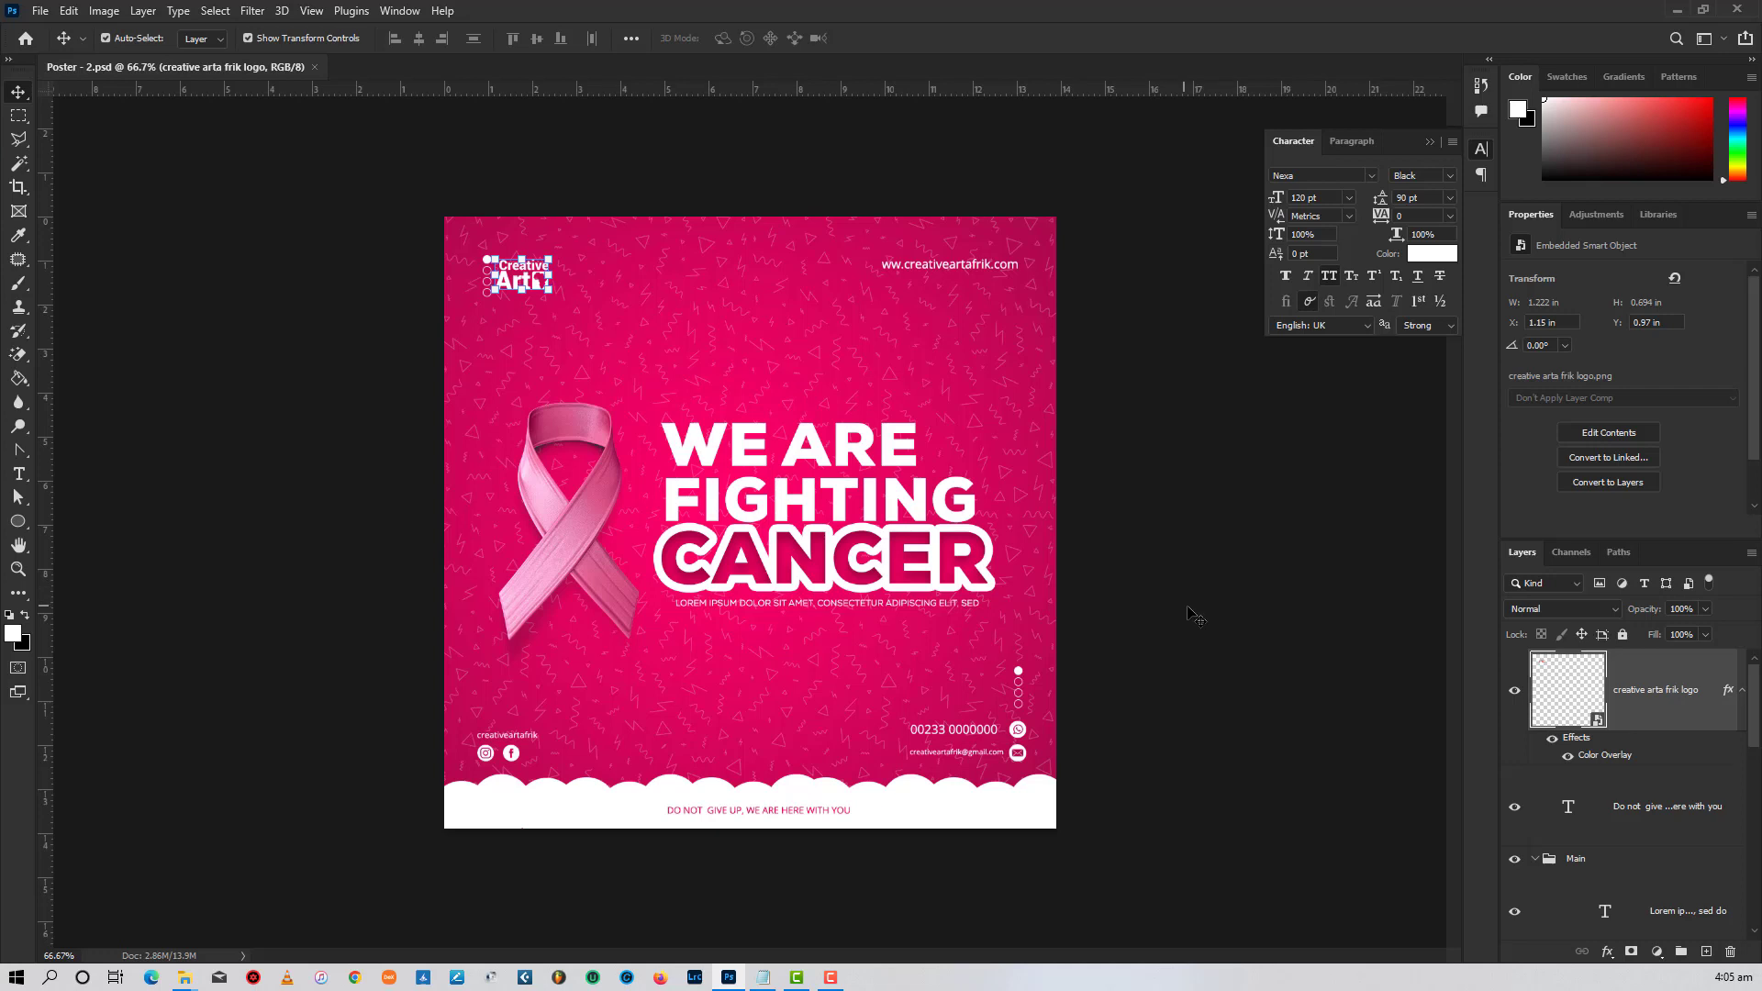
# - Set up an export of the poster as JPG with Very Good quality
pyautogui.click(41, 12)
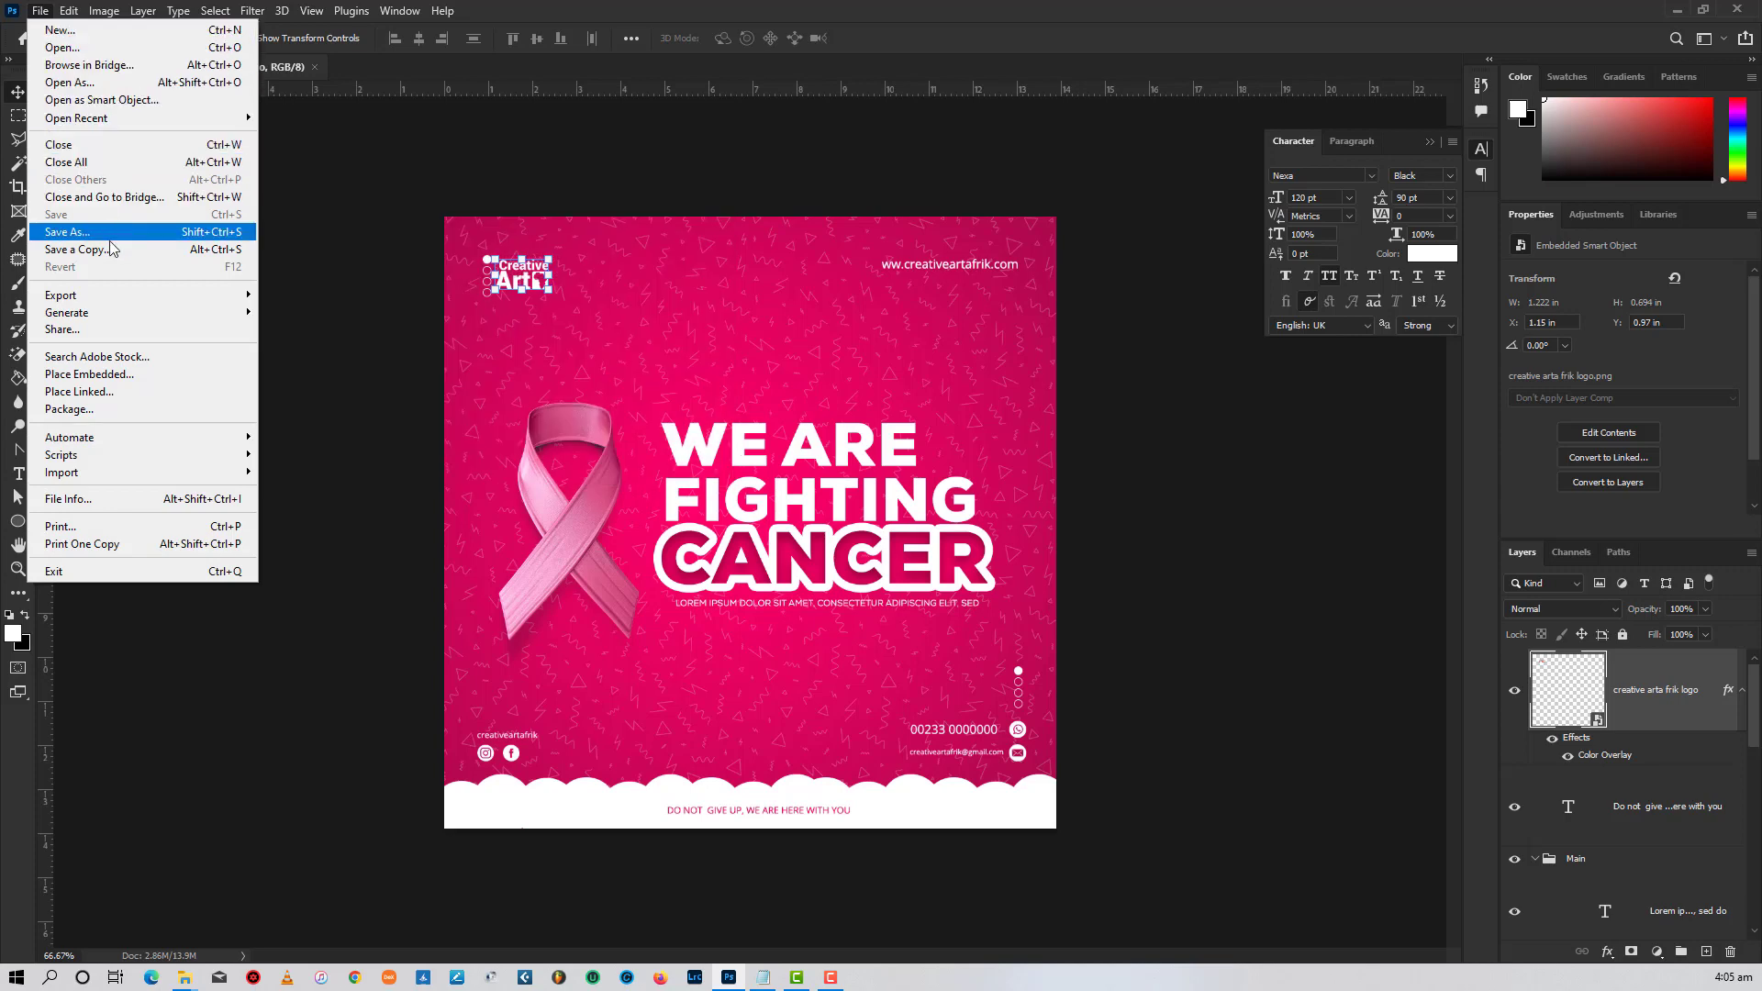
pyautogui.moveTo(102, 300)
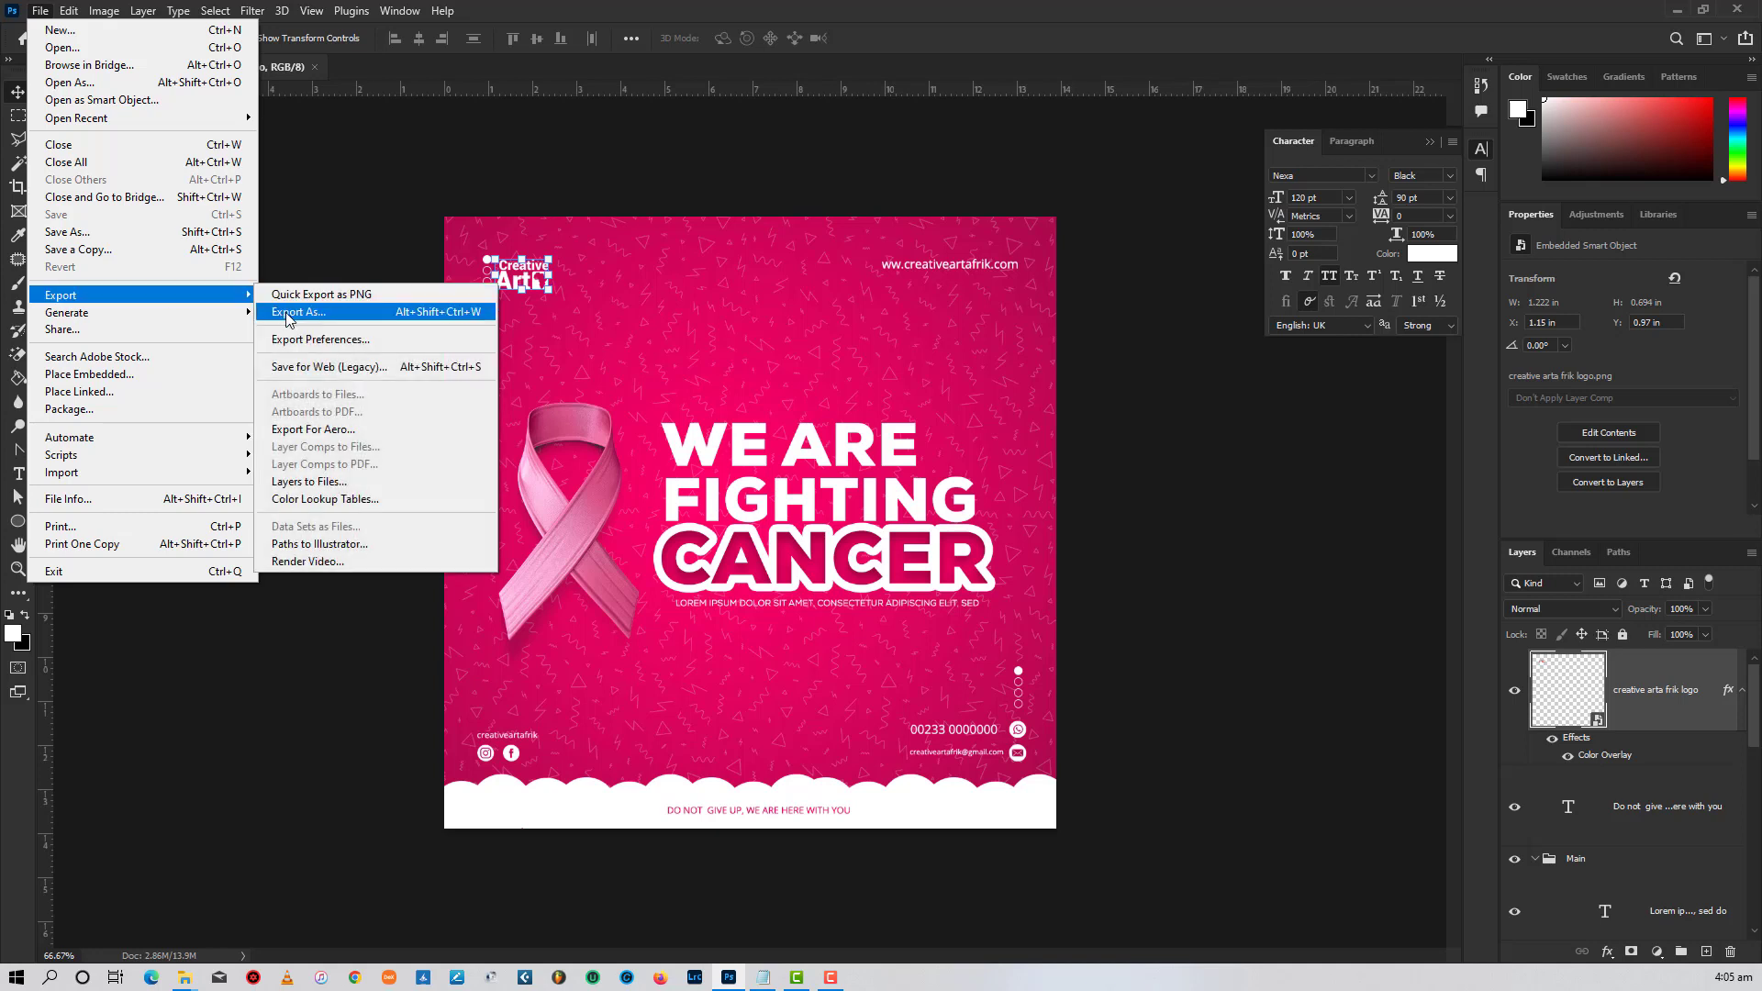
pyautogui.click(287, 315)
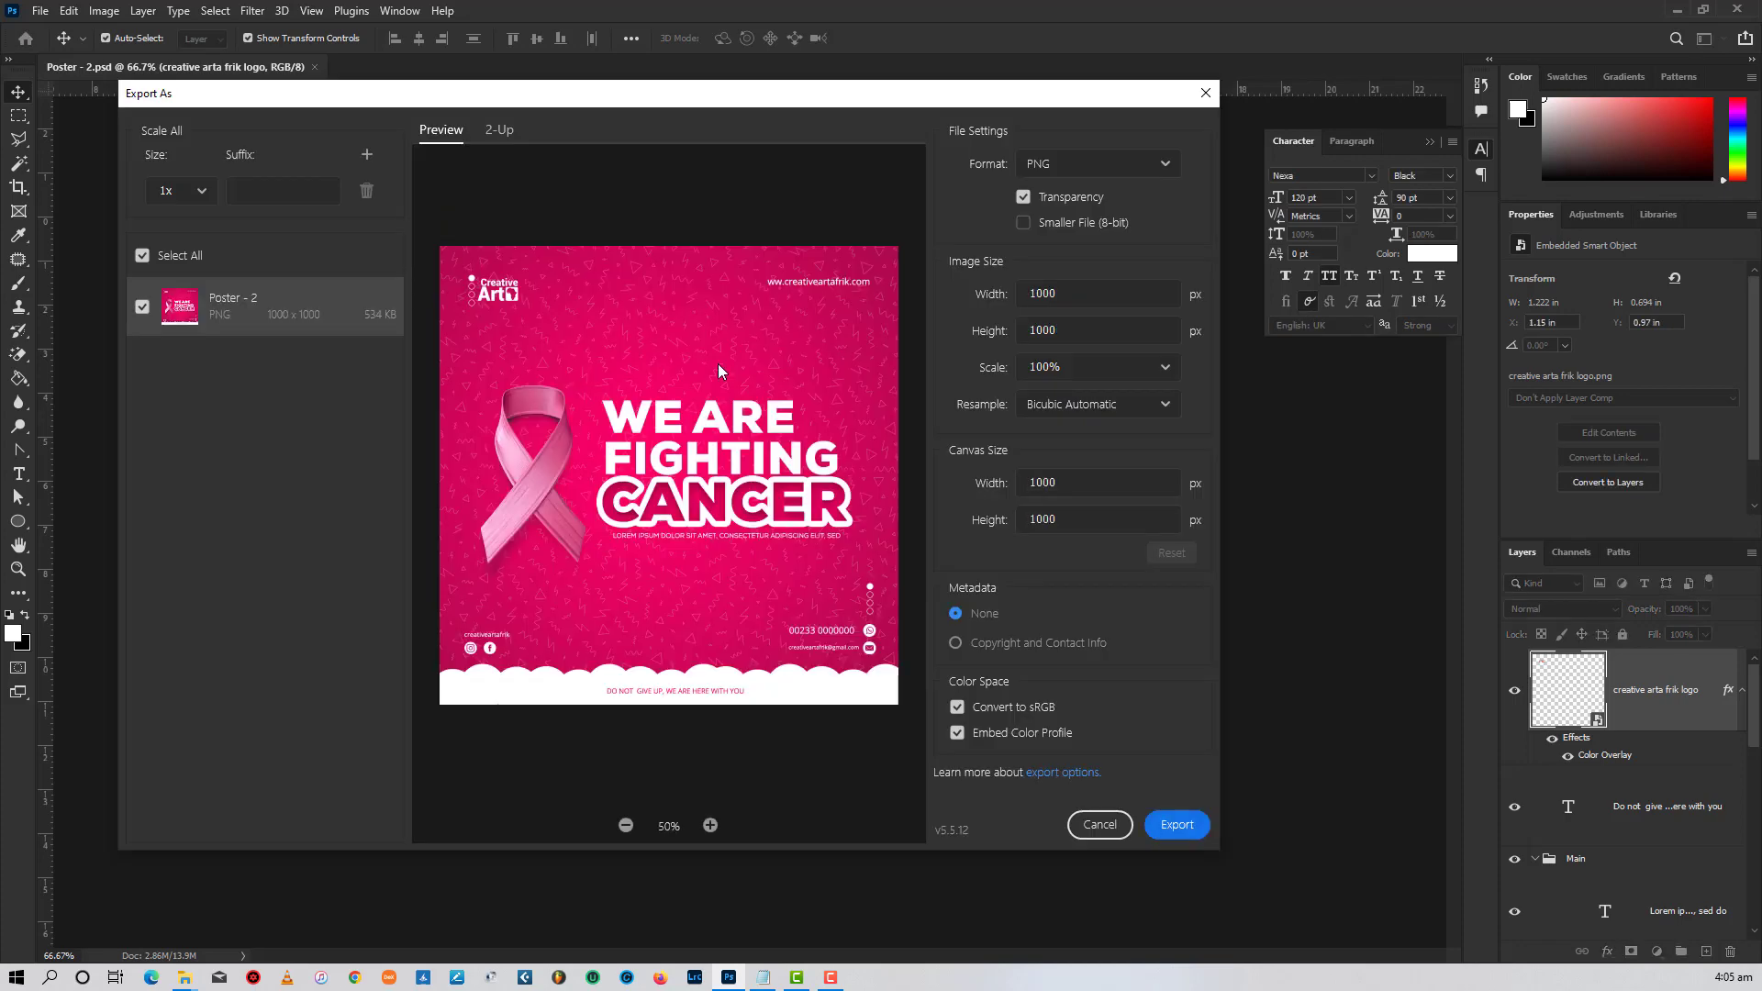
pyautogui.click(1062, 165)
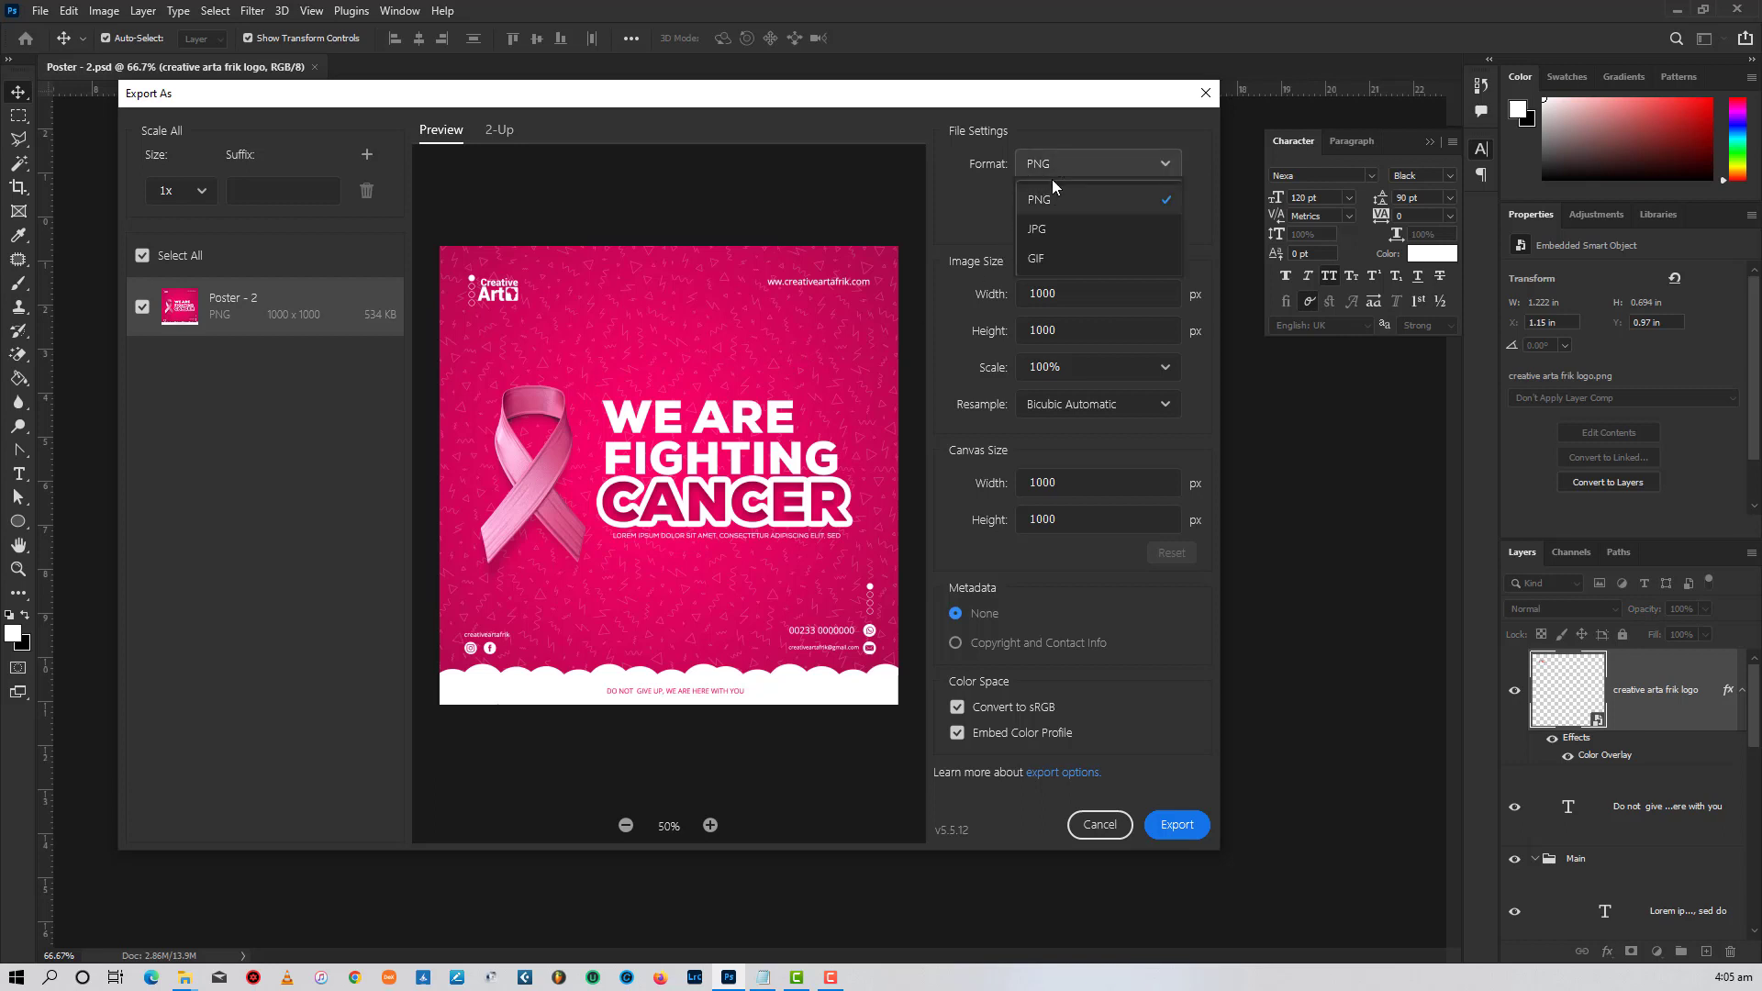
pyautogui.click(1044, 230)
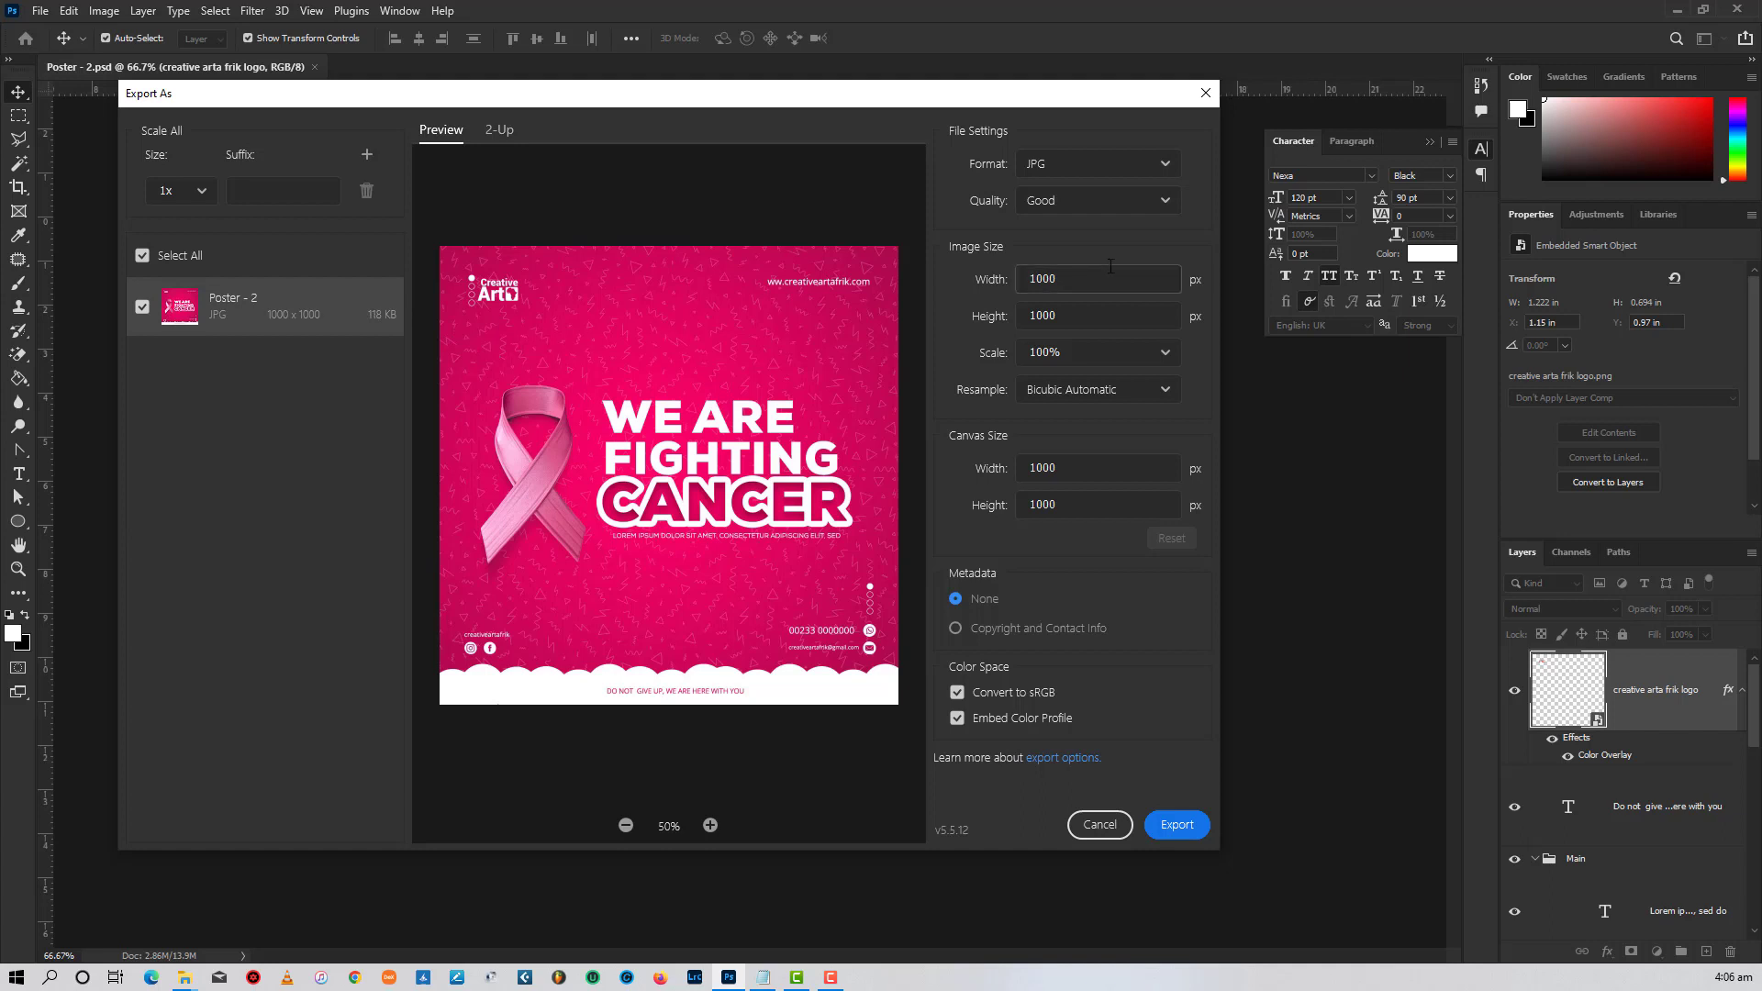
pyautogui.click(1168, 201)
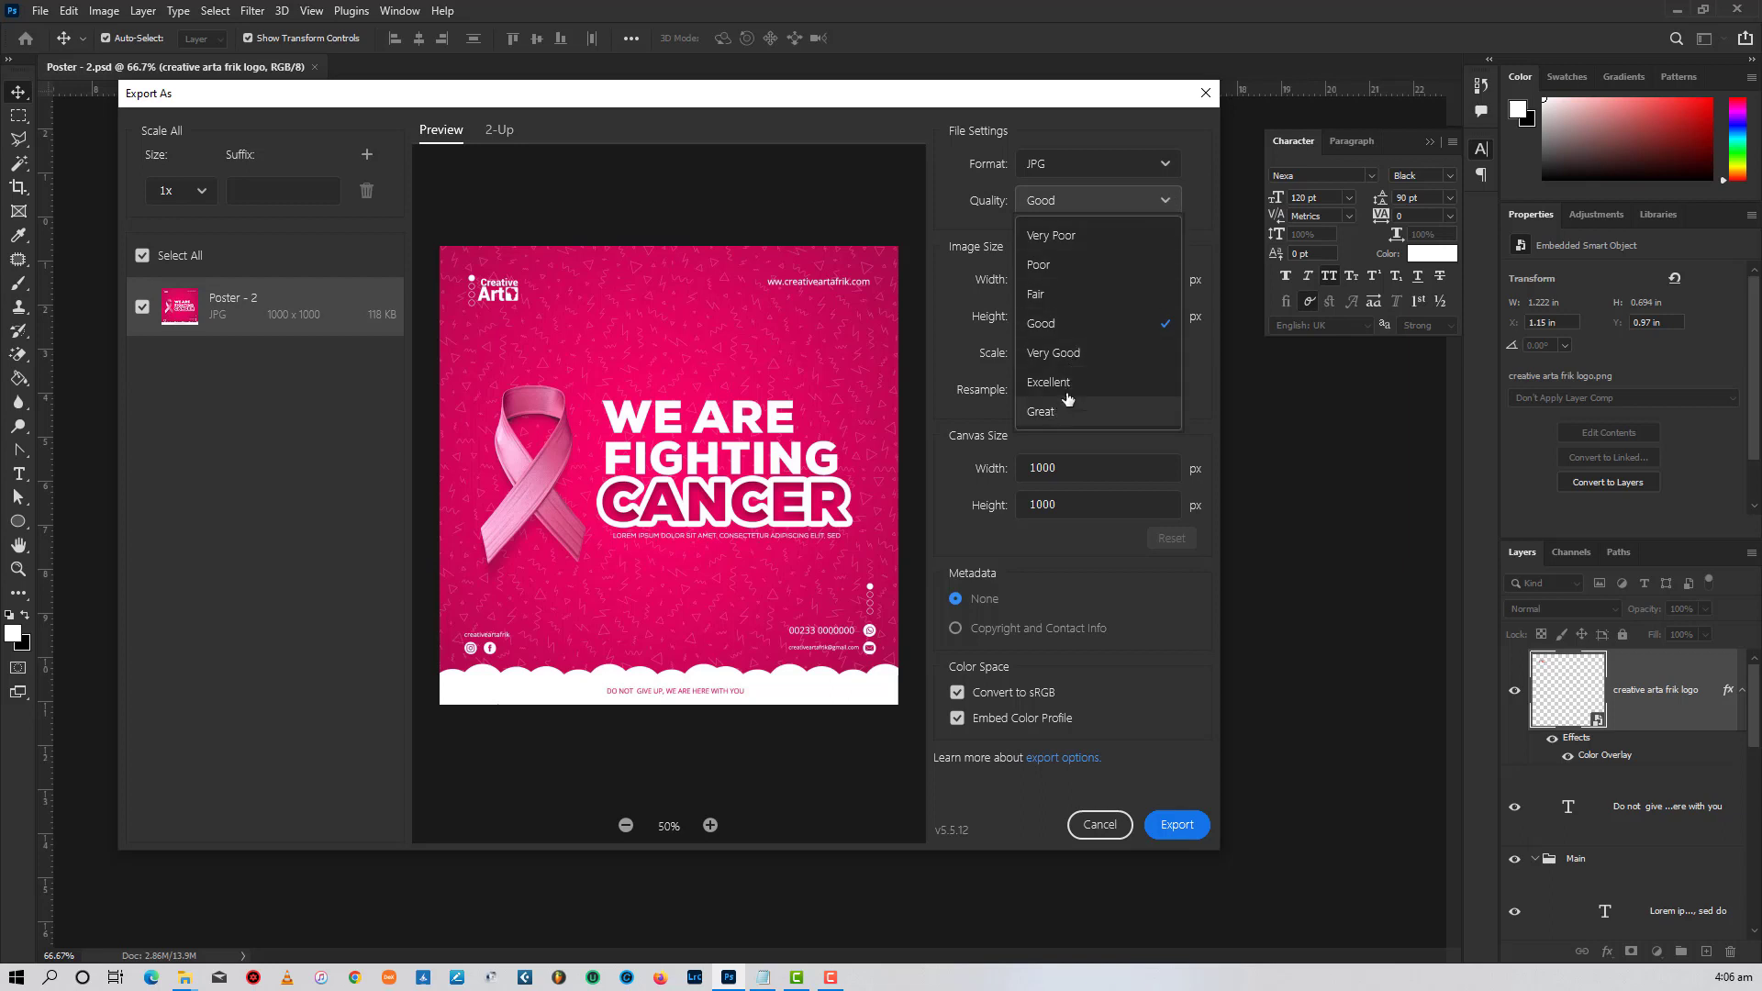
pyautogui.click(1059, 354)
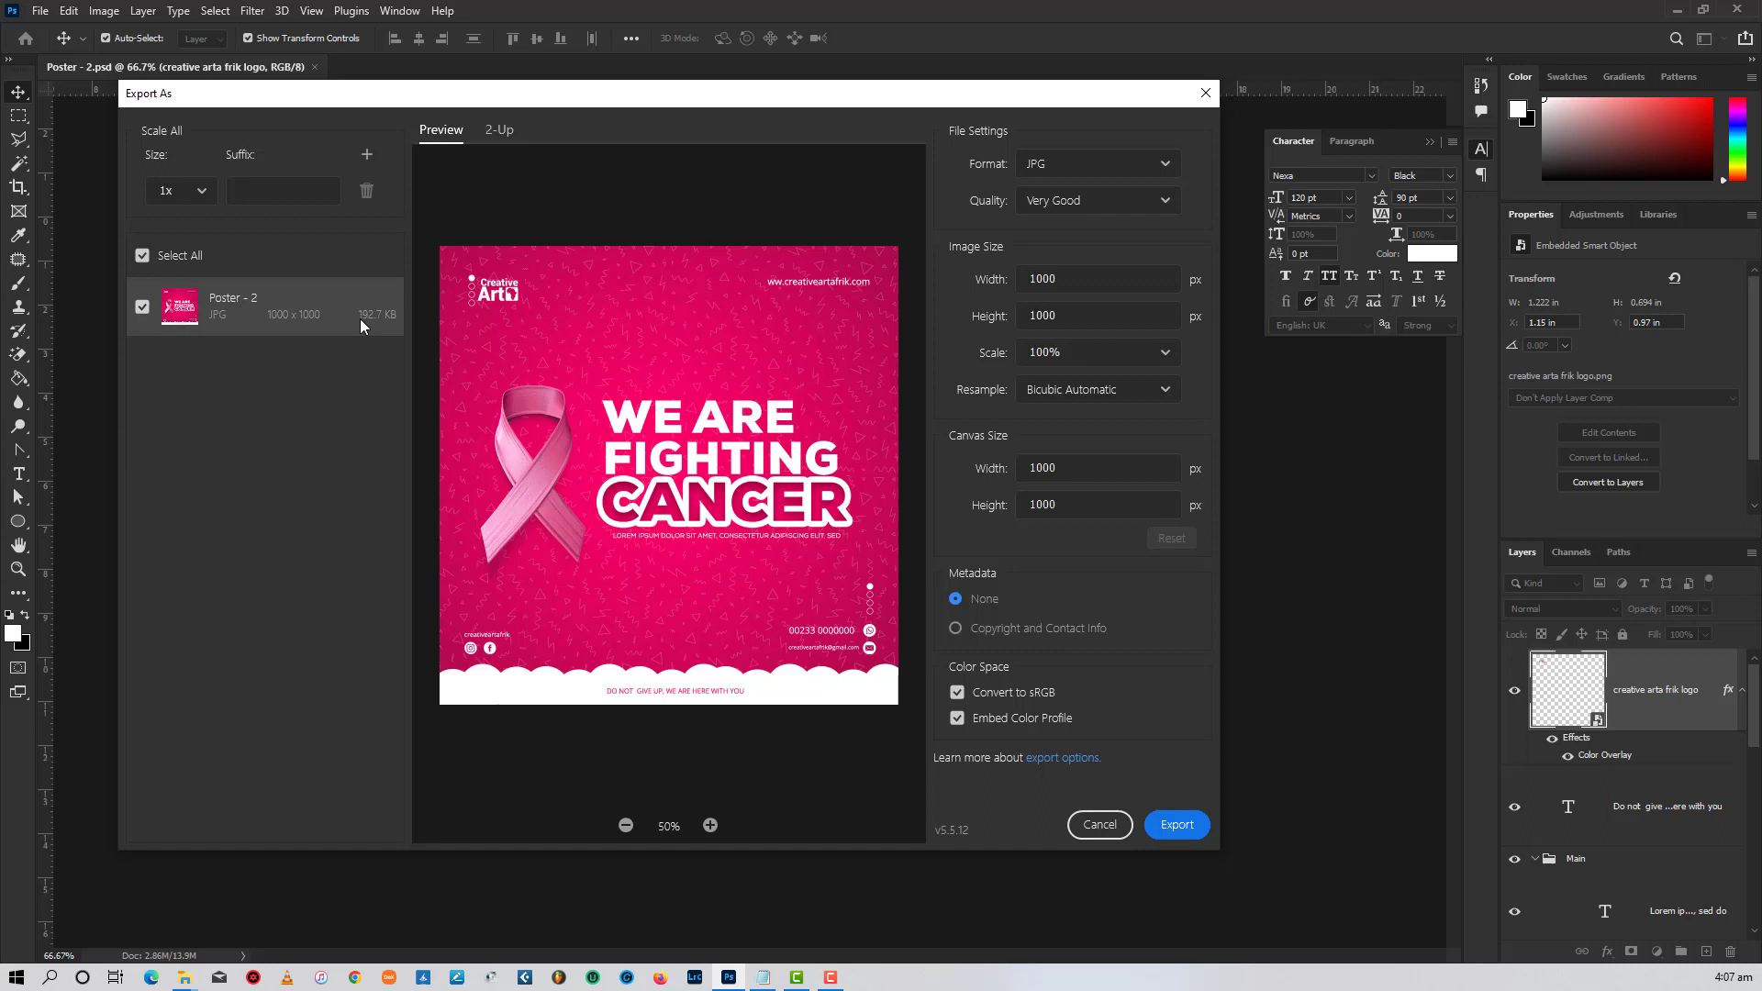
pyautogui.click(1066, 201)
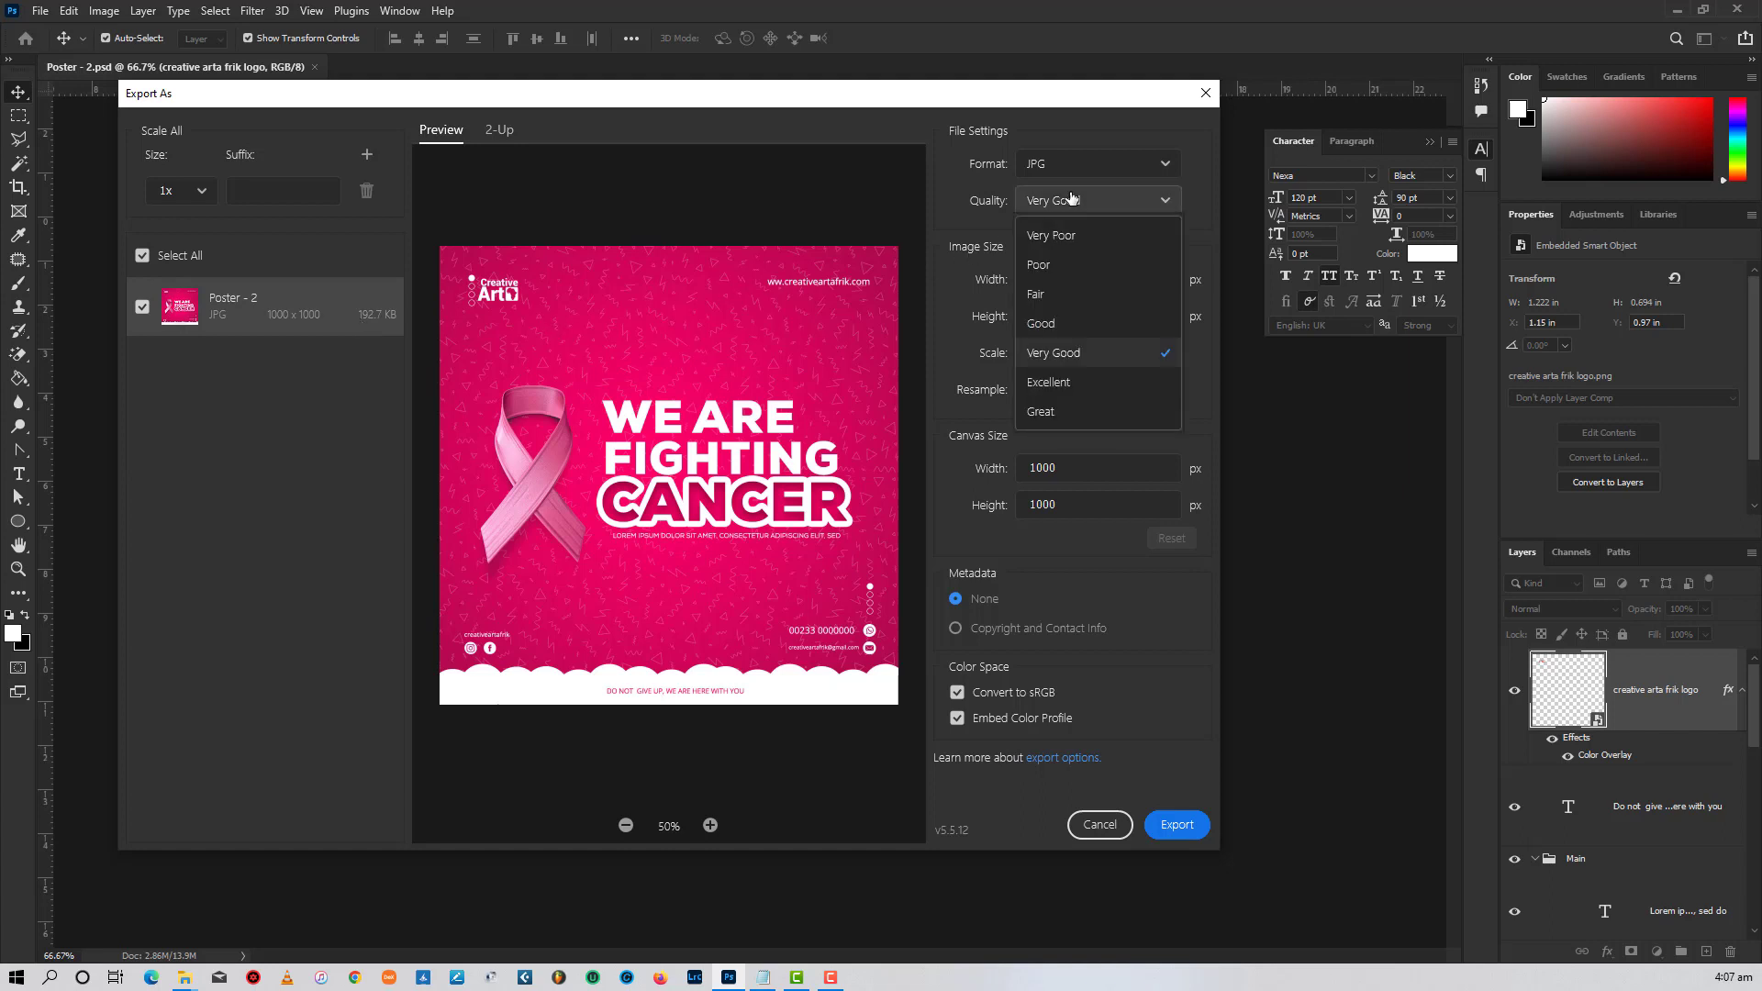
pyautogui.click(358, 369)
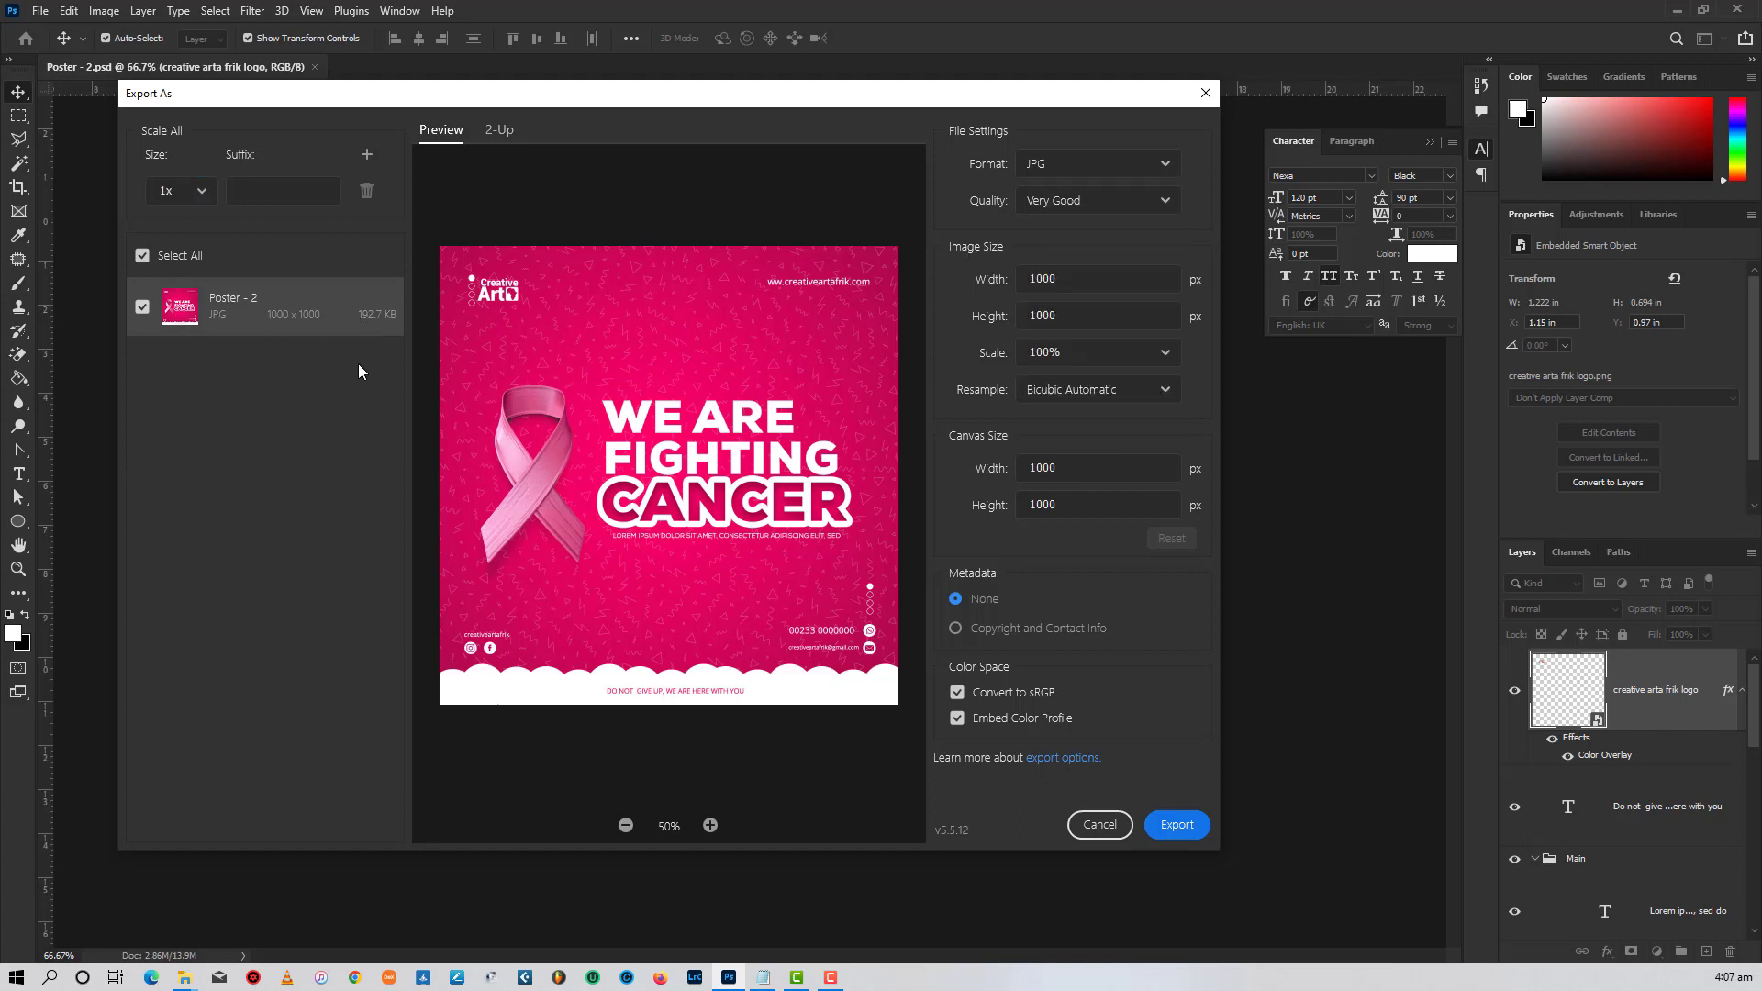
# - Export the poster as "Poster - 2.jpg" into the Desktop's Tutorial > Debutant Poster > Poster - 2 folder
pyautogui.click(1178, 825)
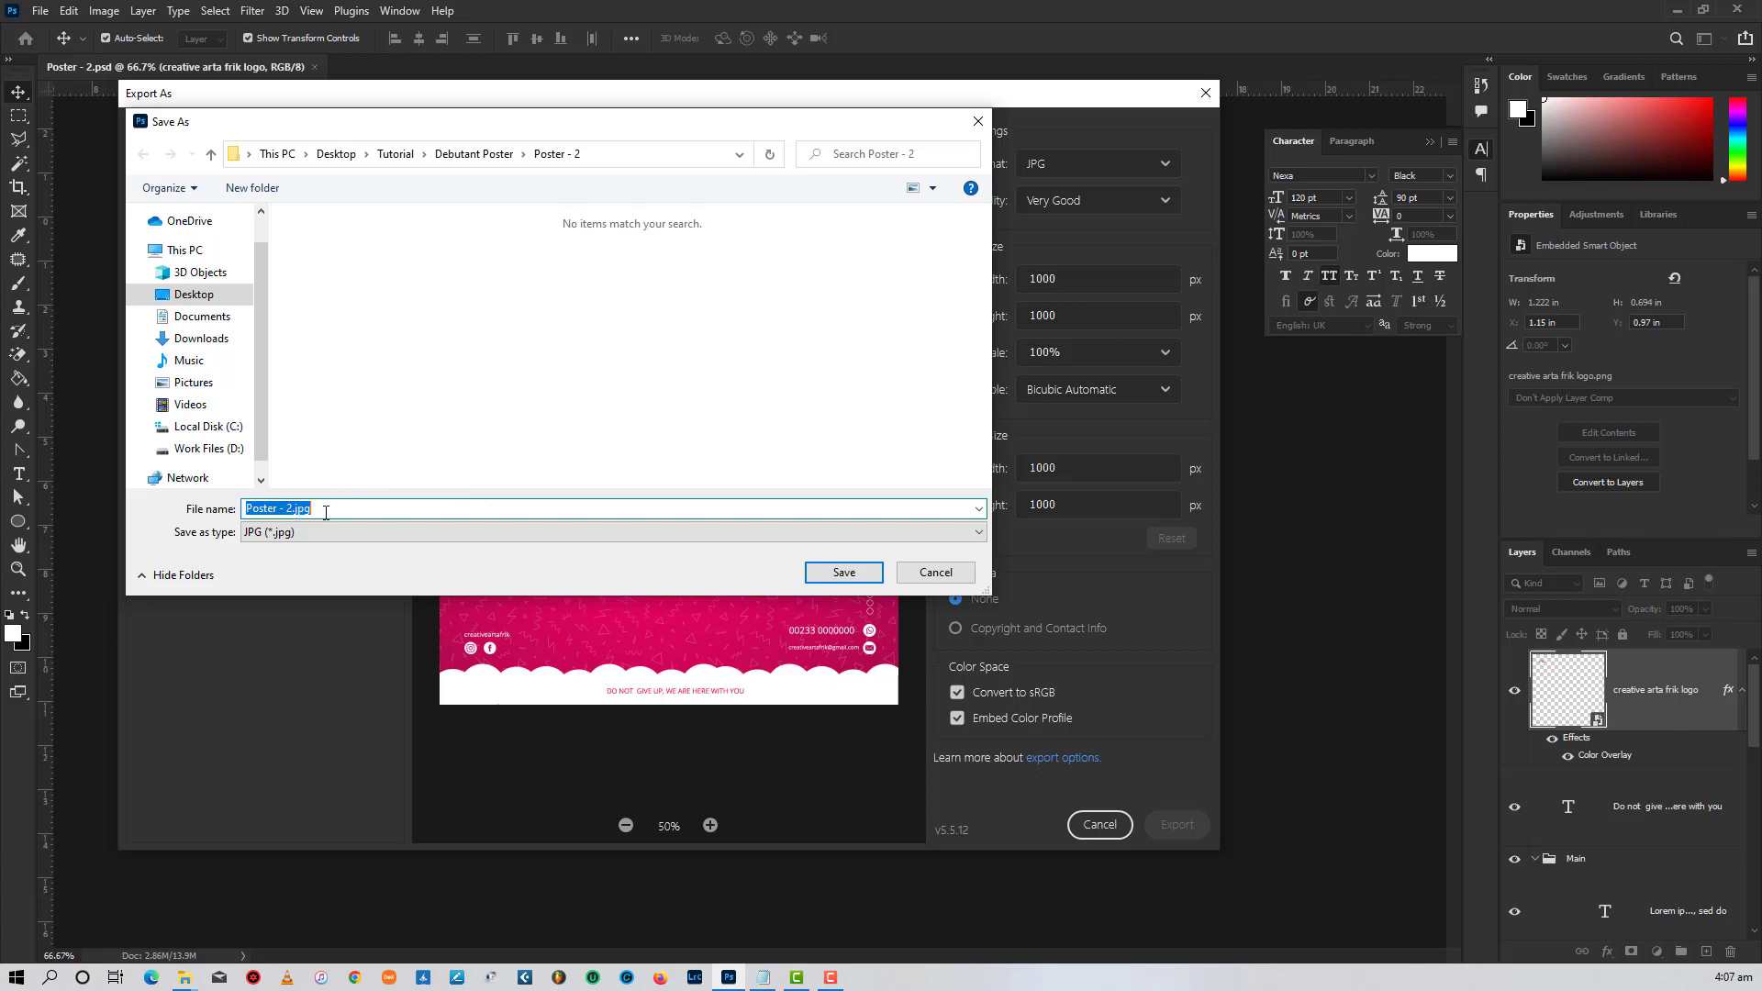
pyautogui.click(839, 573)
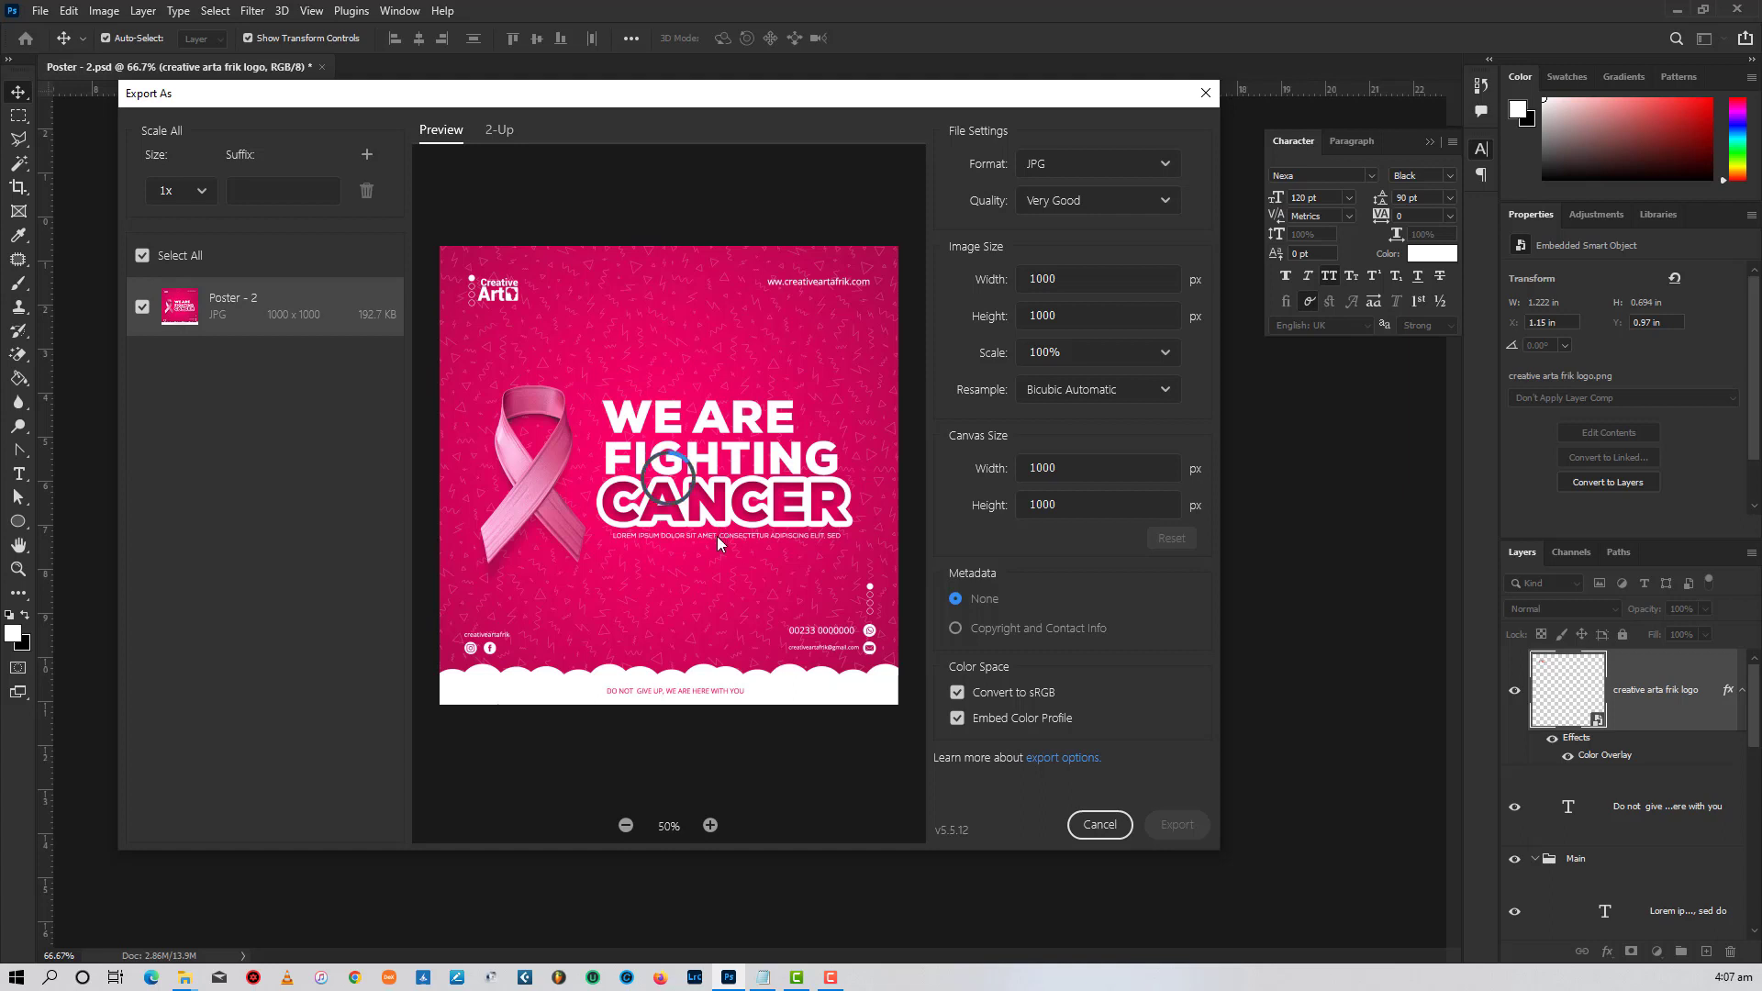
pyautogui.press('Escape')
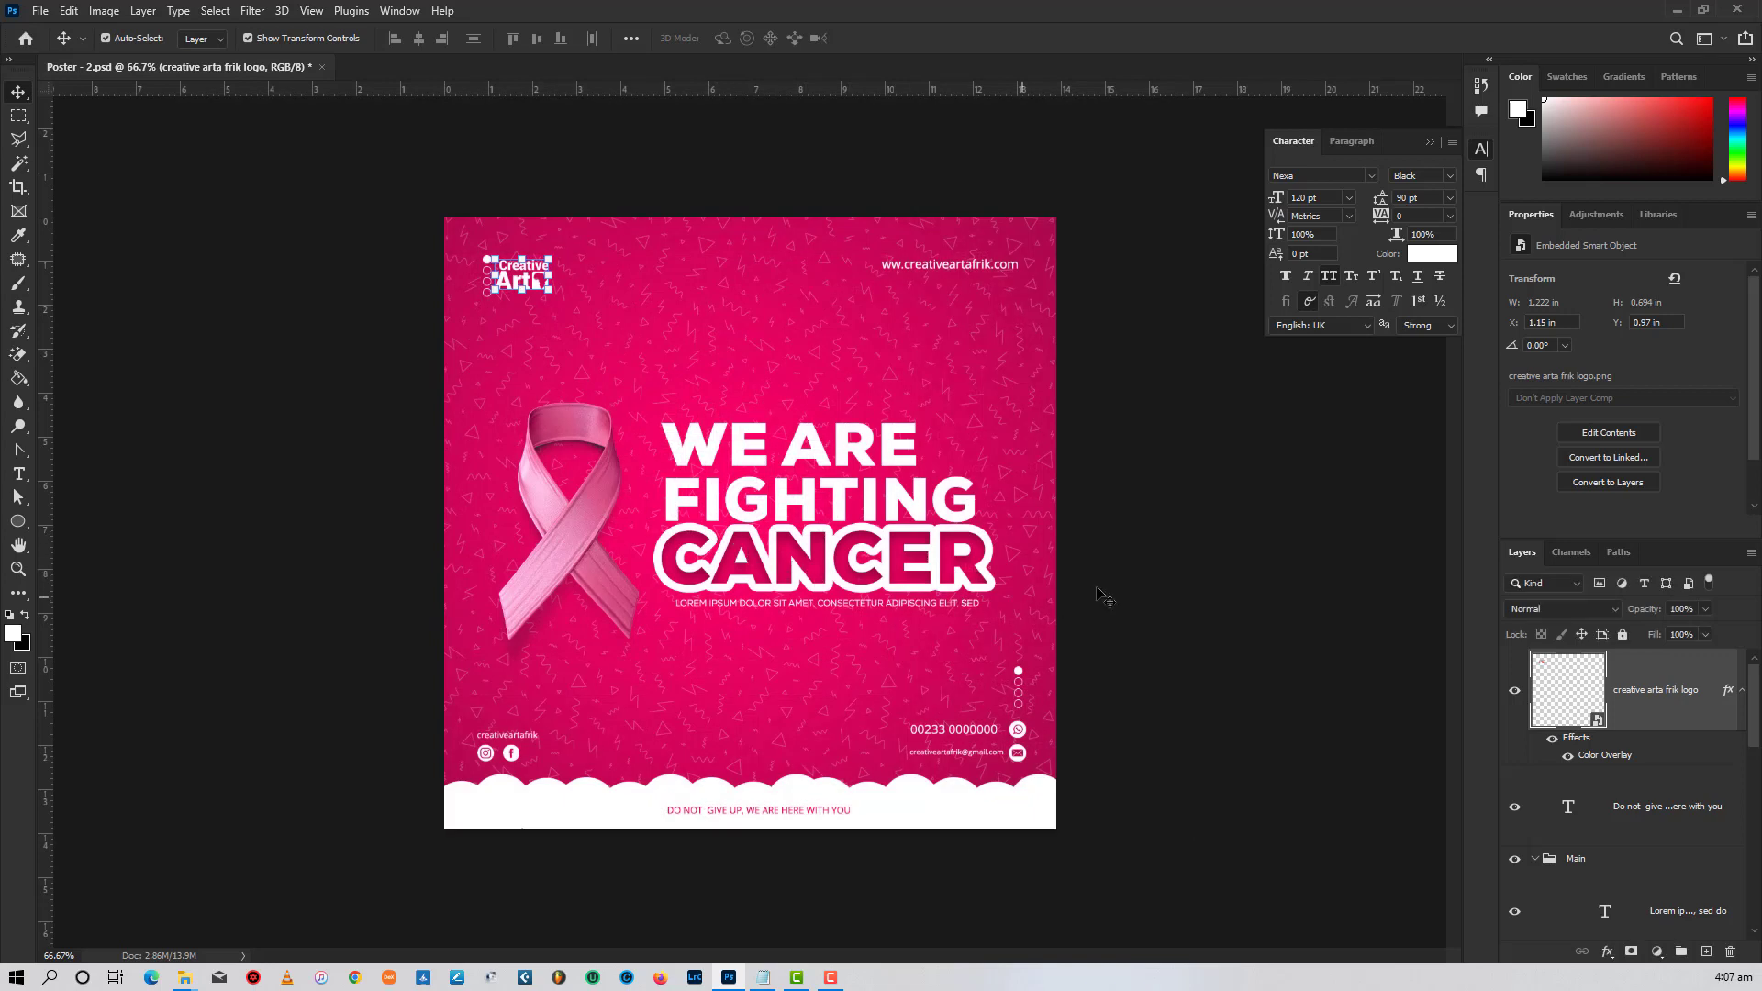